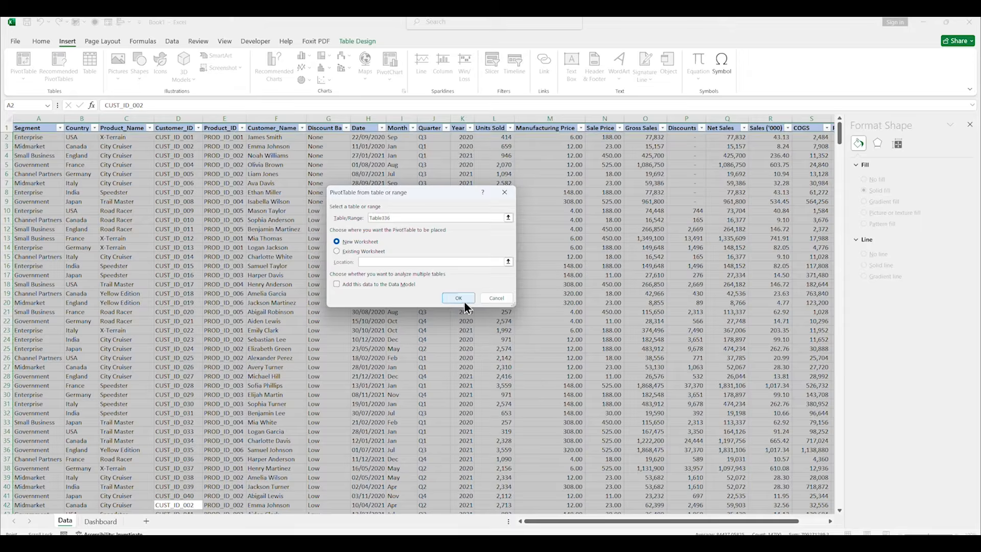
Create a PivotTable from the data table on a new worksheet and rename that sheet Analysis
left_click(463, 300)
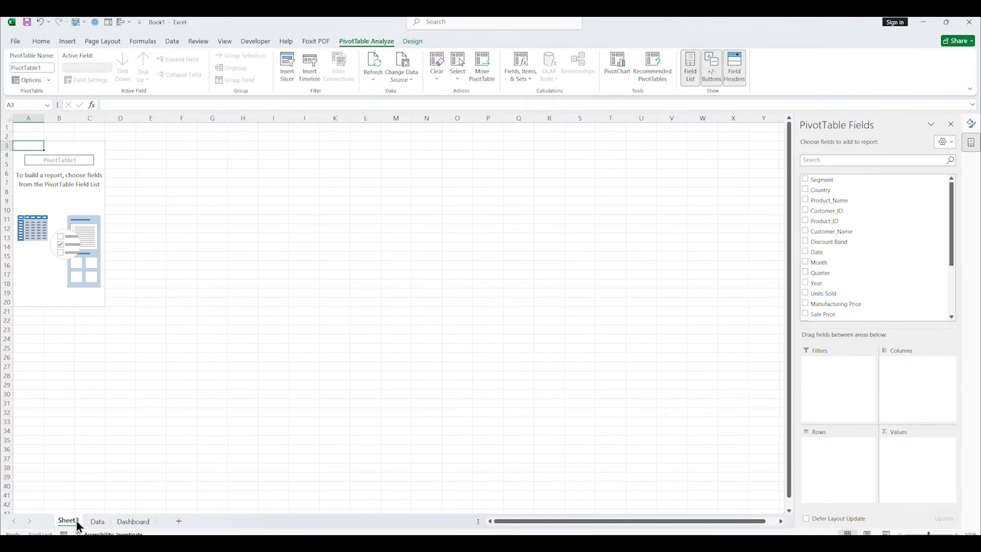
double_click(76, 521)
type("Analysis")
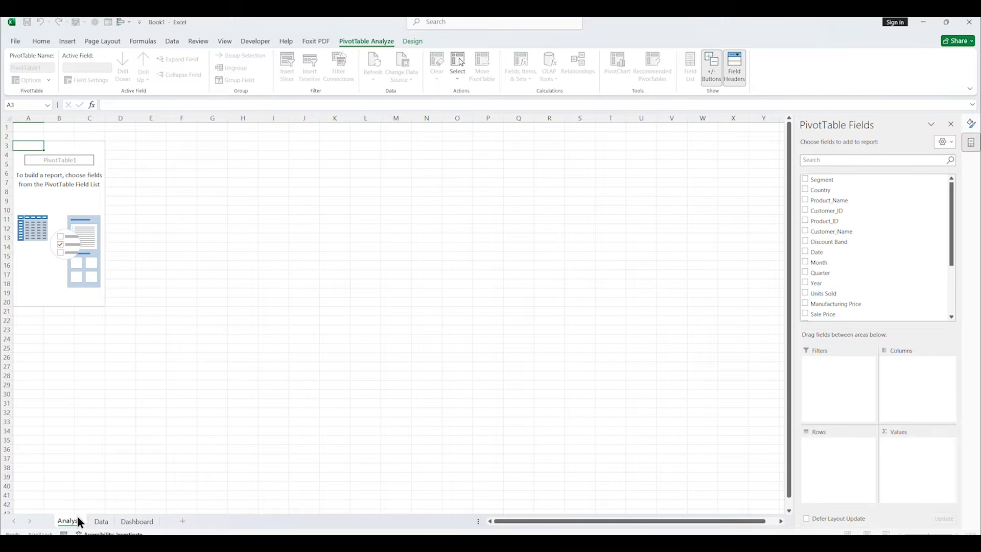
key("Return")
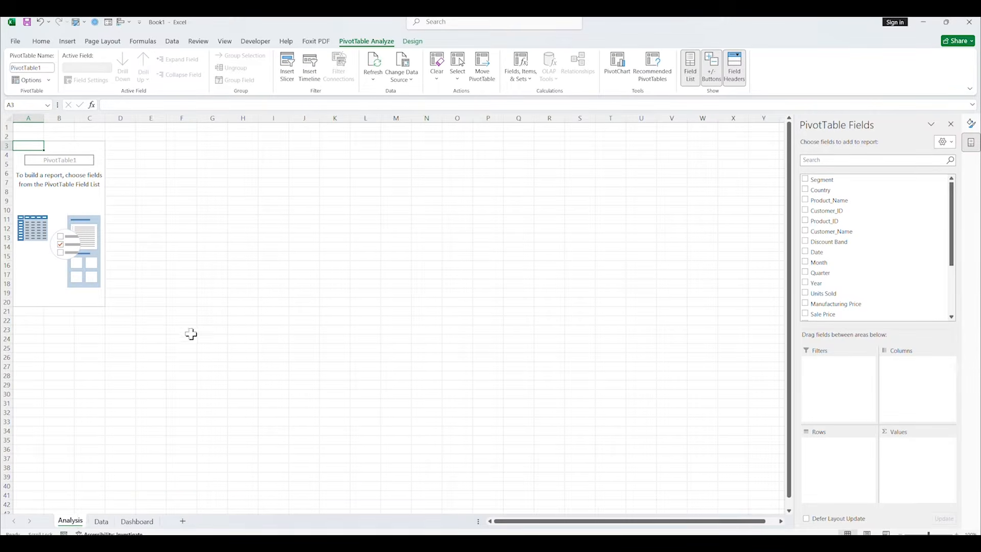
left_click(40, 291)
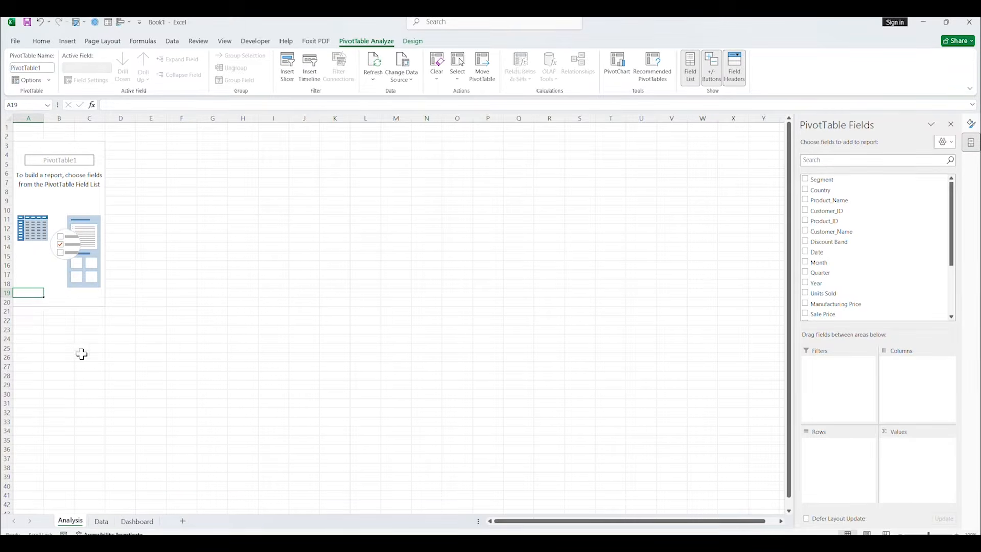
left_click(101, 520)
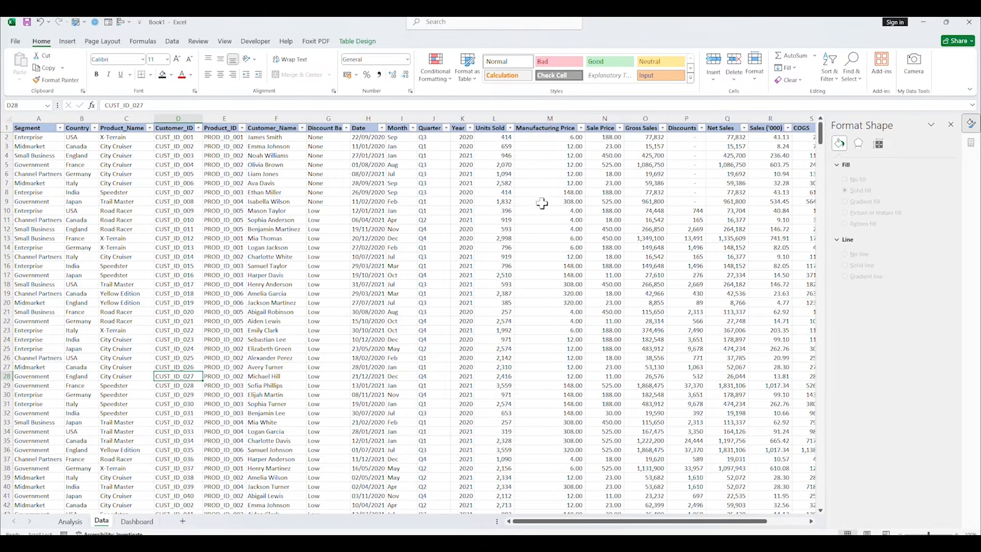
left_click(374, 276)
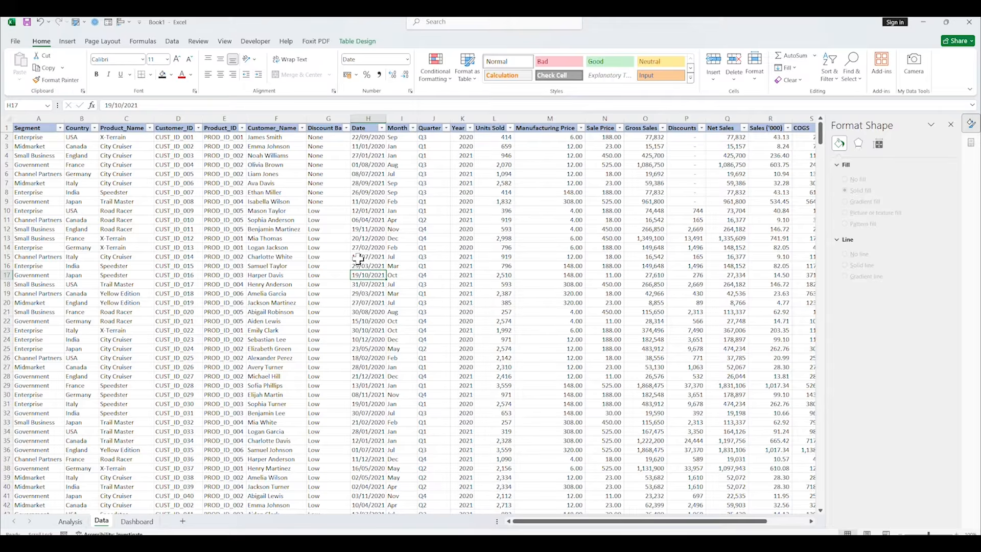
left_click(295, 272)
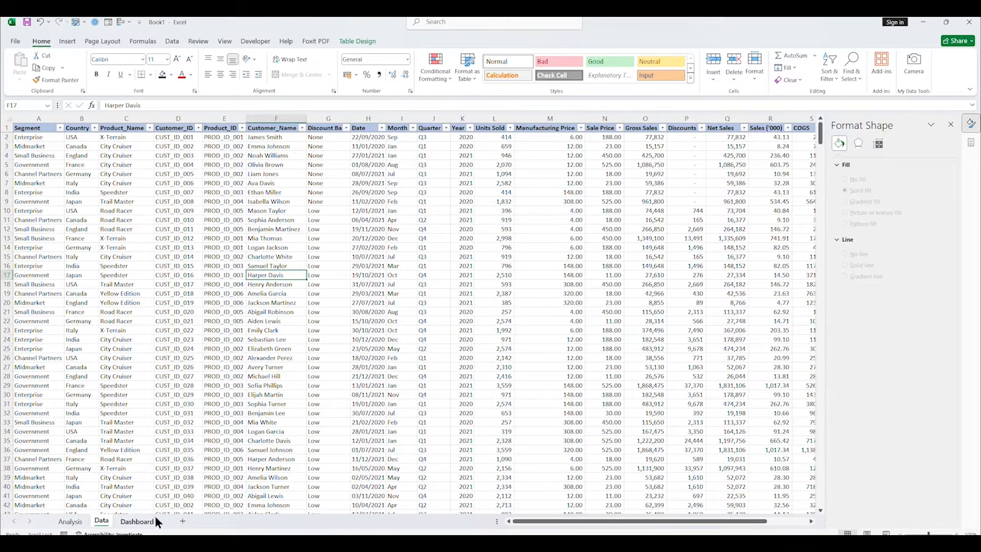
left_click(70, 522)
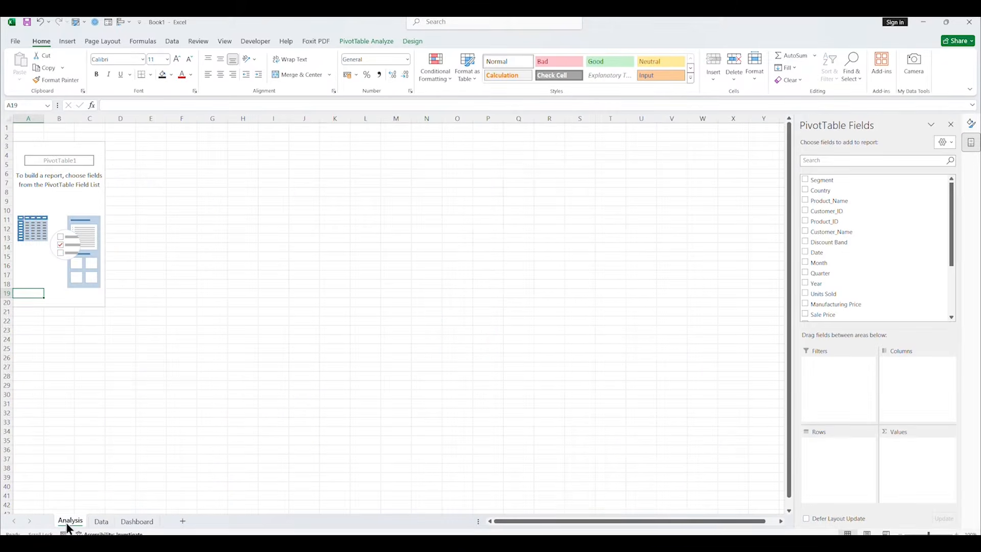
Build the pivot table on the Analysis sheet with Segment as rows and the sum of Net Sales as values
left_click(32, 201)
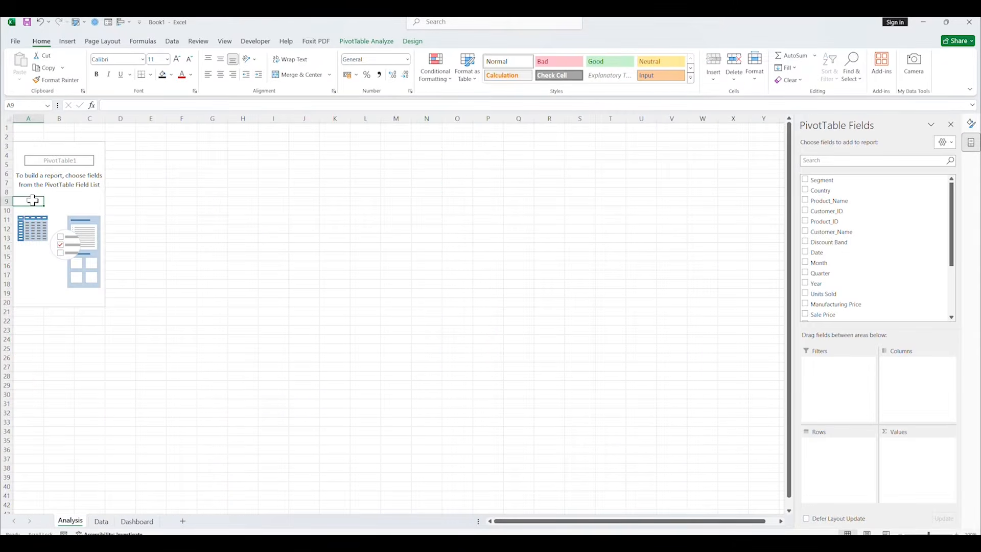
left_click(804, 180)
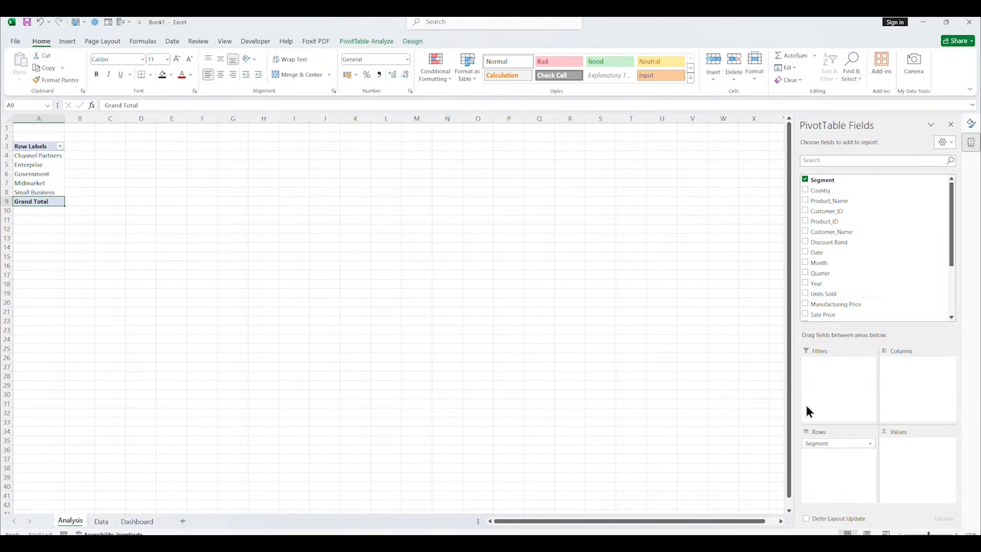
scroll(818, 281, "down", 1)
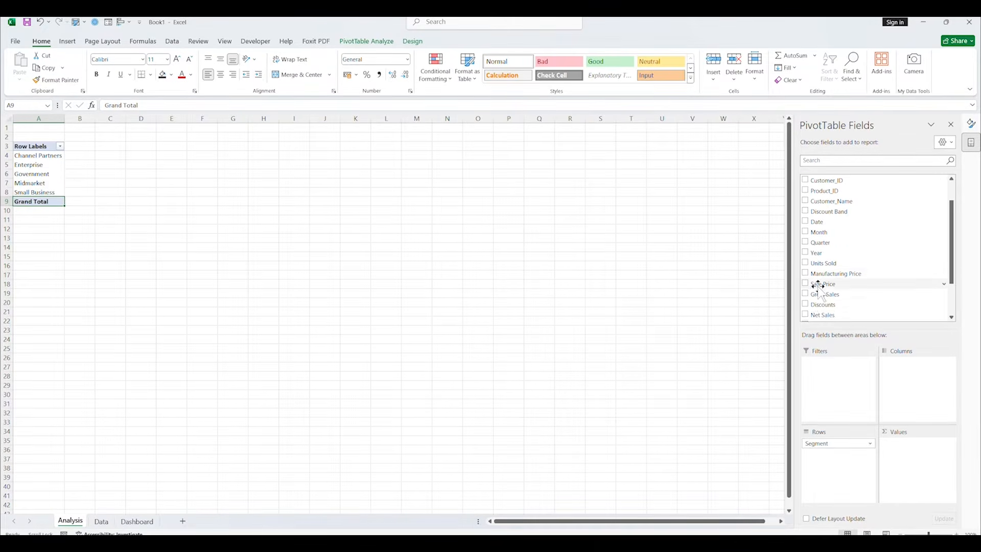
left_click(805, 315)
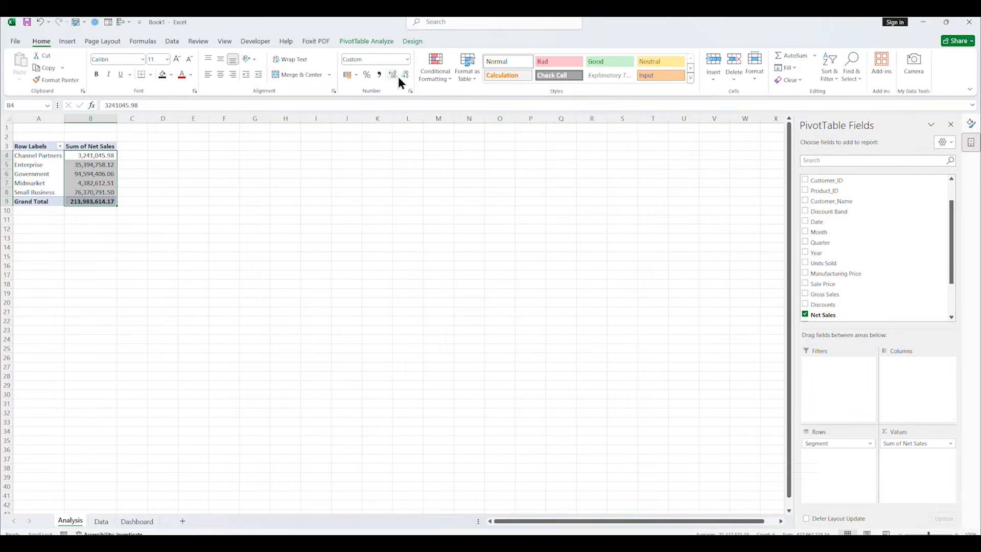
Format the pivot table's Net Sales values, including the grand total, as currency with the £ symbol and no decimals
left_click(401, 75)
left_click(402, 75)
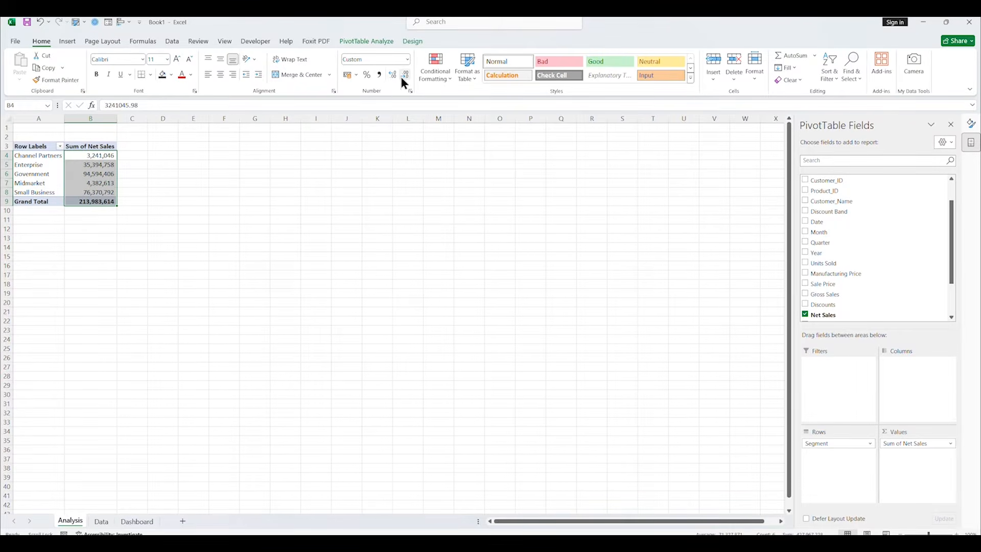
key("ctrl+1")
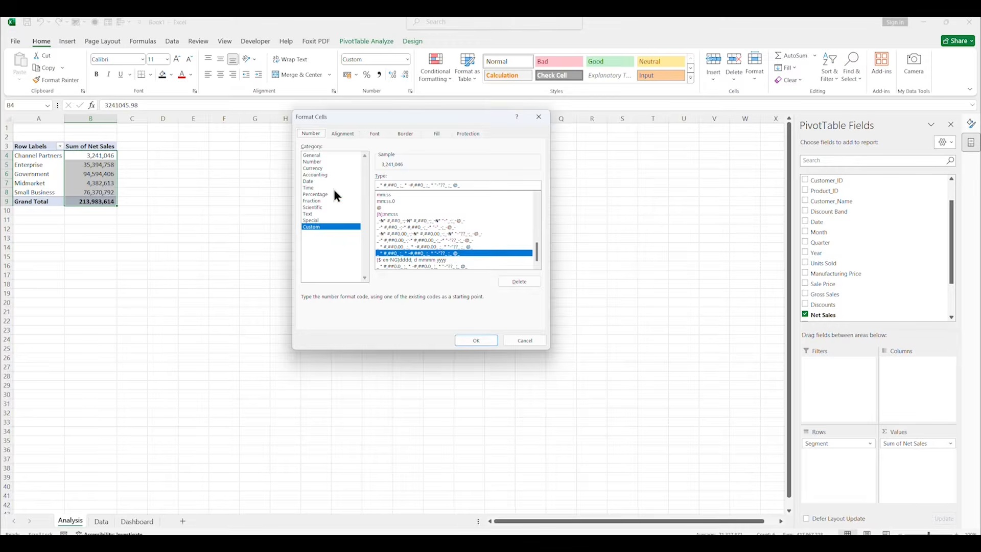
left_click(317, 167)
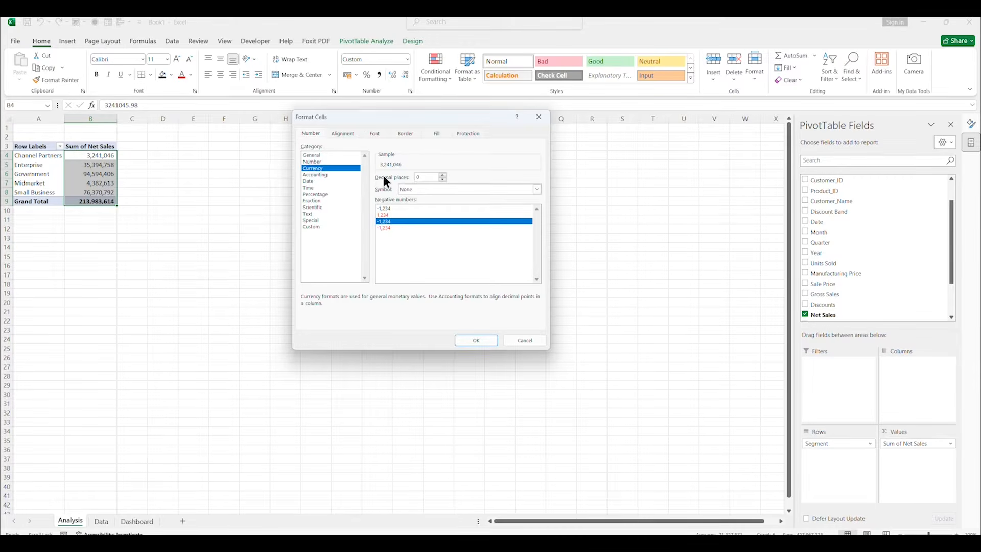
left_click(407, 189)
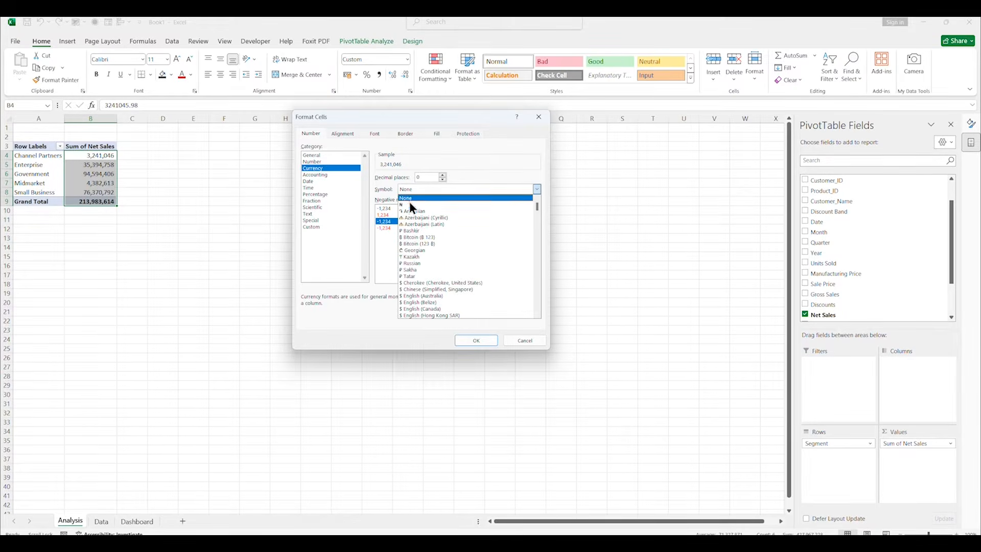
scroll(422, 297, "down", 4)
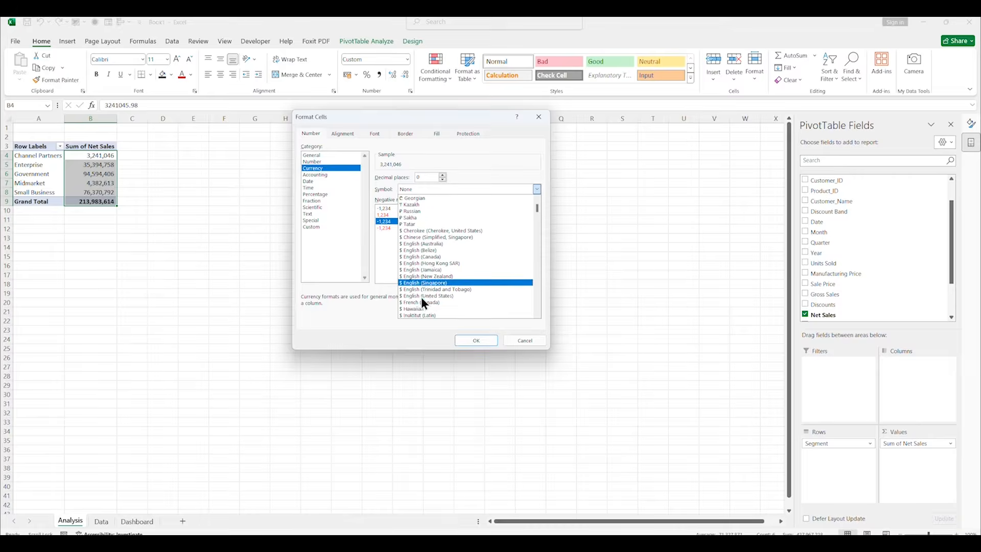
left_click(424, 284)
left_click(470, 340)
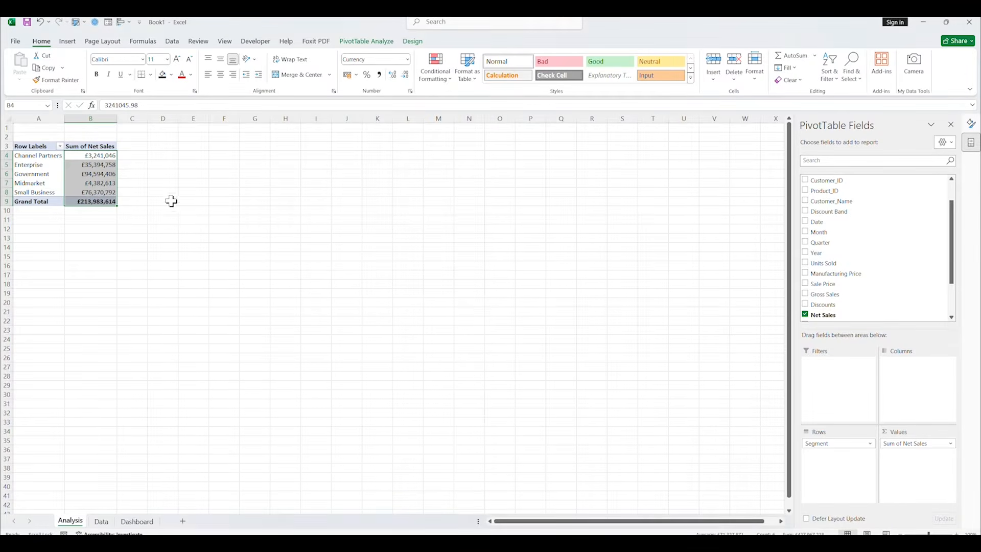
Enter the heading "Segments" in cell A2 above the pivot table, with a capital S
left_click(31, 135)
type("segments")
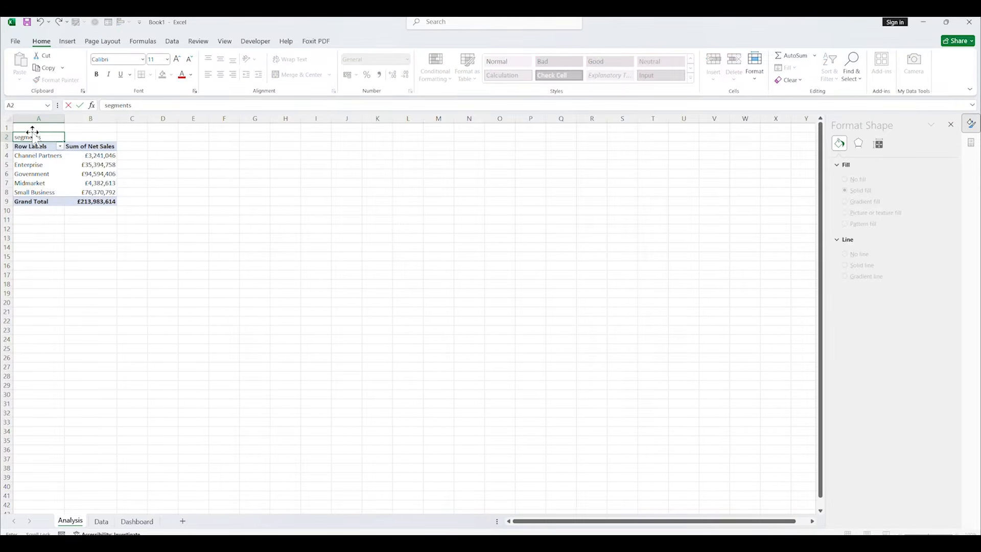
key("Return")
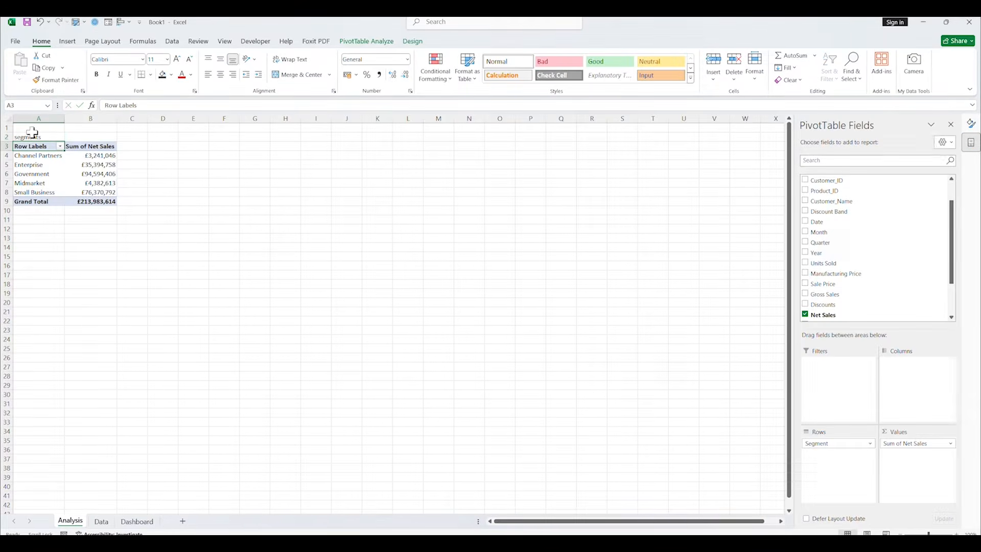
left_click(32, 134)
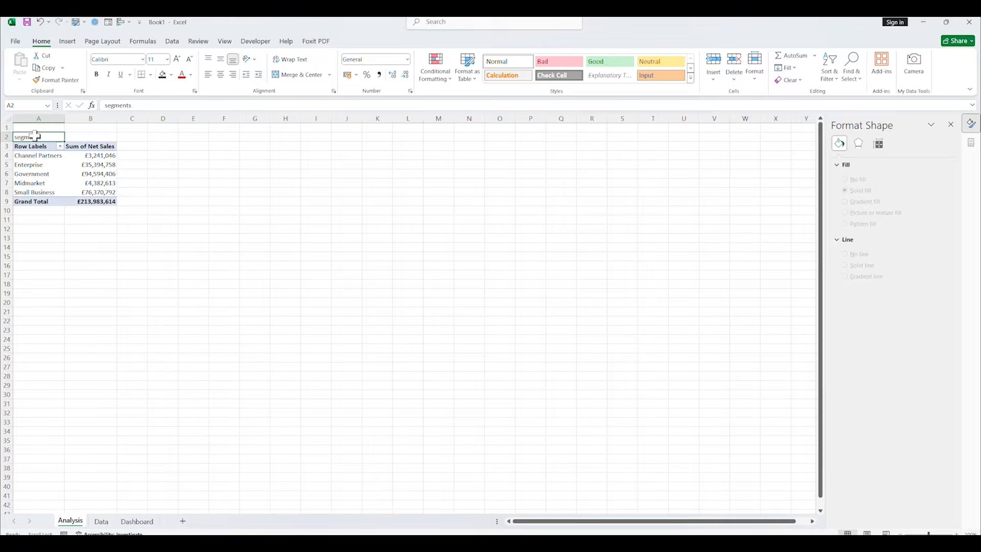
left_click(108, 105)
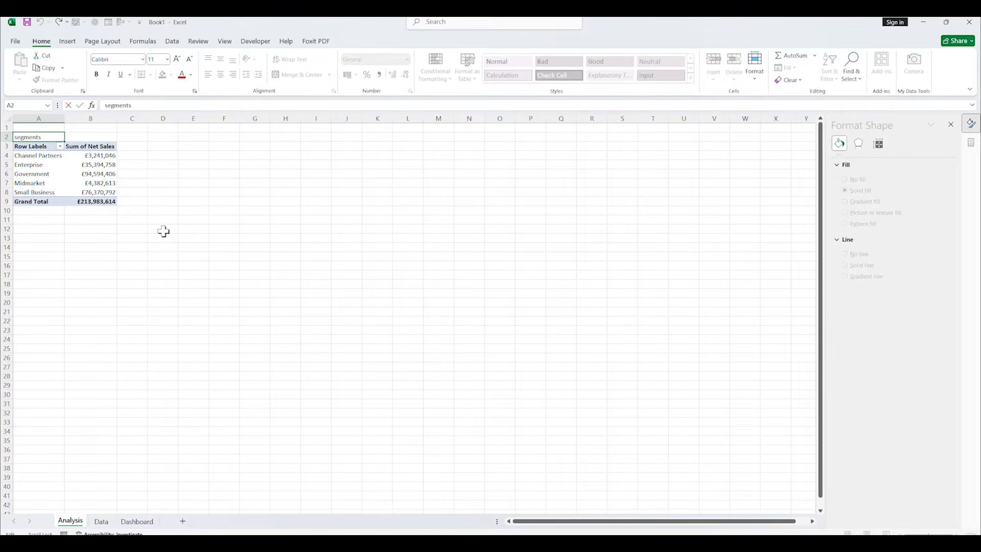
key("Return")
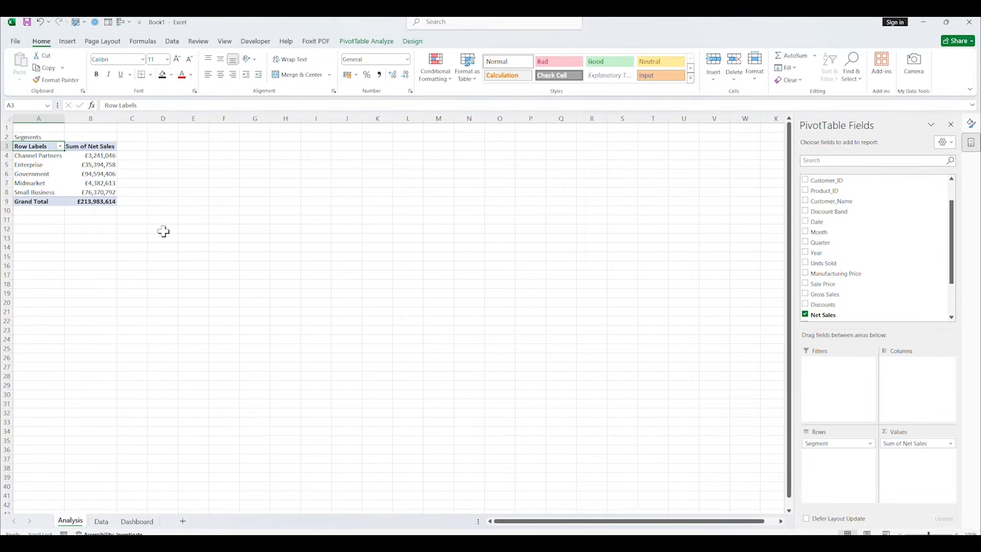
Make the Segments heading in cell A2 bold
left_click(96, 264)
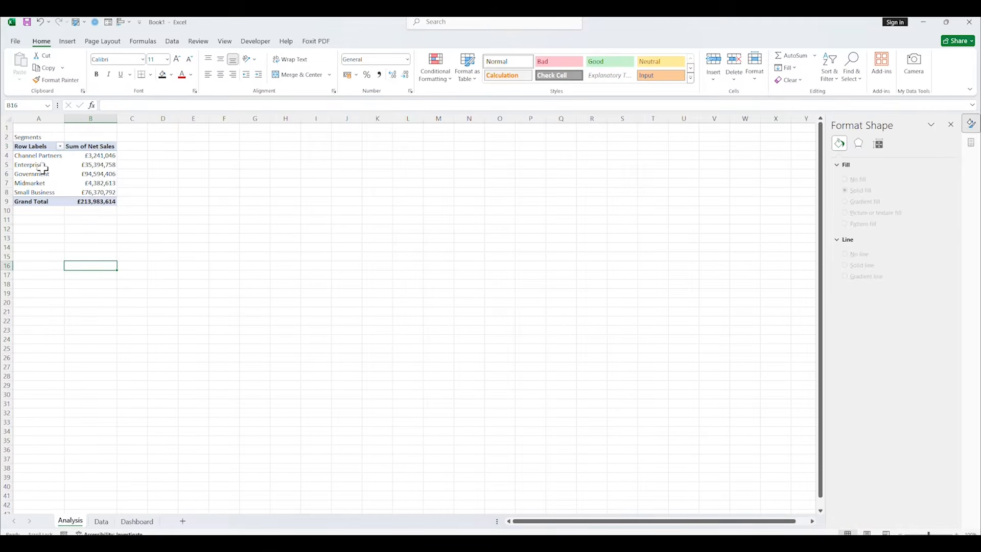
left_click_drag(92, 159, 97, 193)
left_click(68, 258)
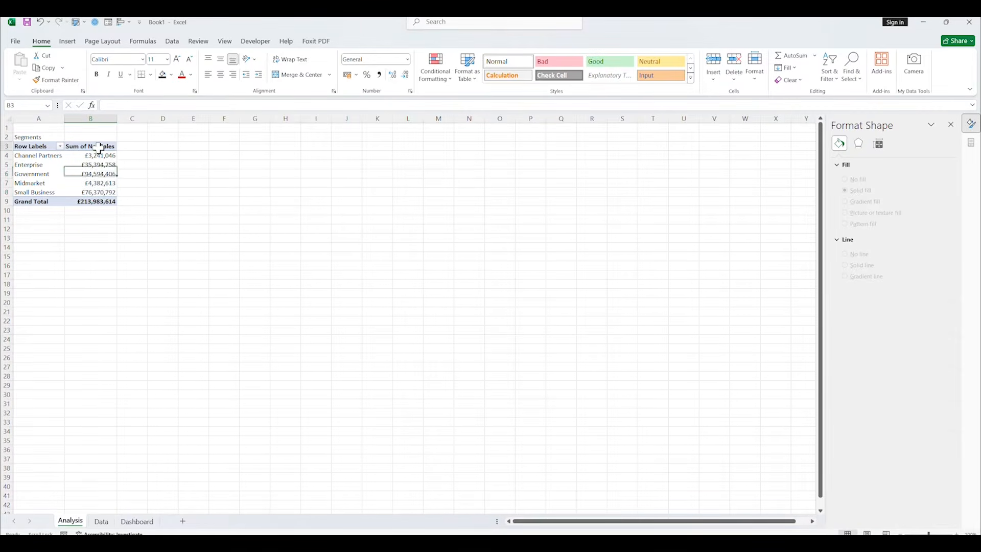
left_click(98, 183)
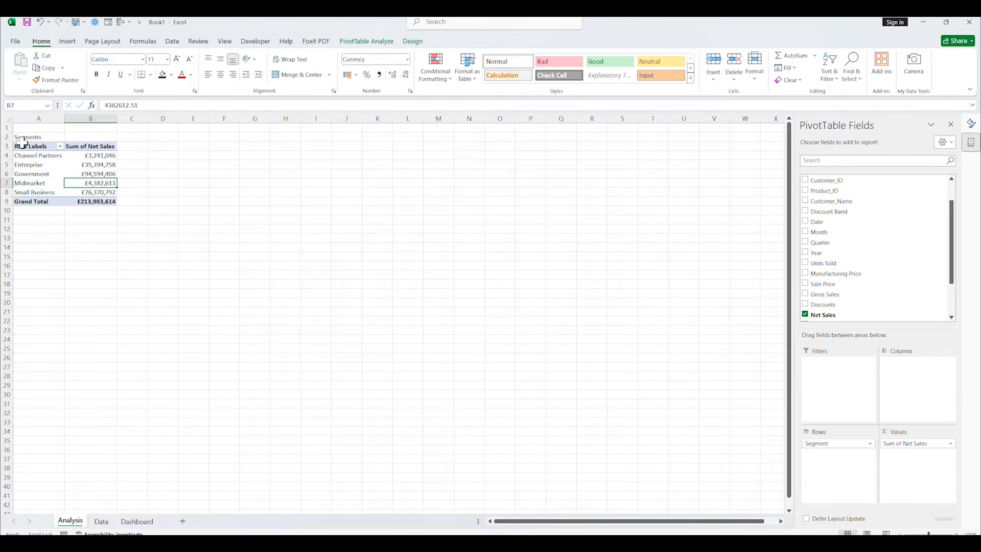
left_click_drag(23, 146, 87, 204)
left_click(156, 148)
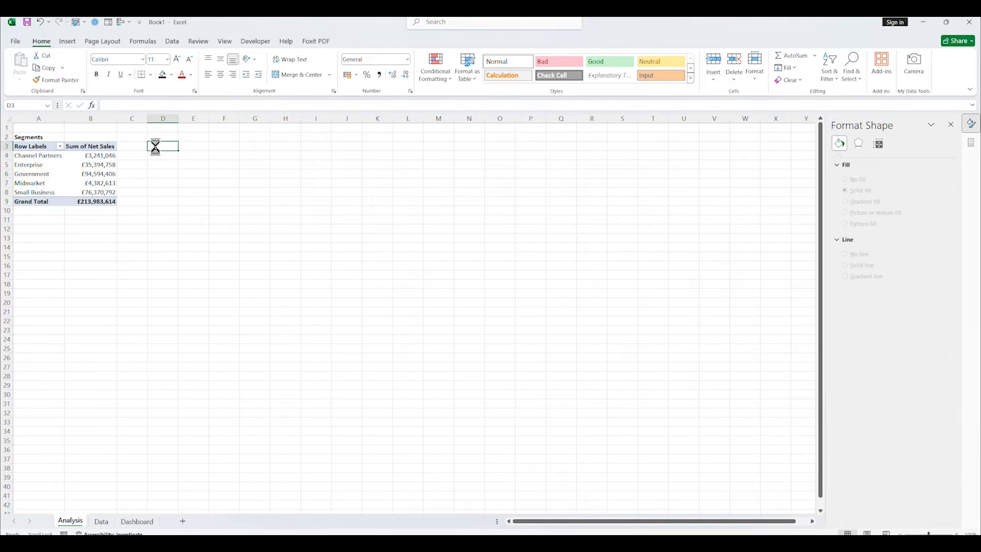
Copy the whole Segment pivot table, including its header and grand total, and paste it at cell D3
left_click(36, 155)
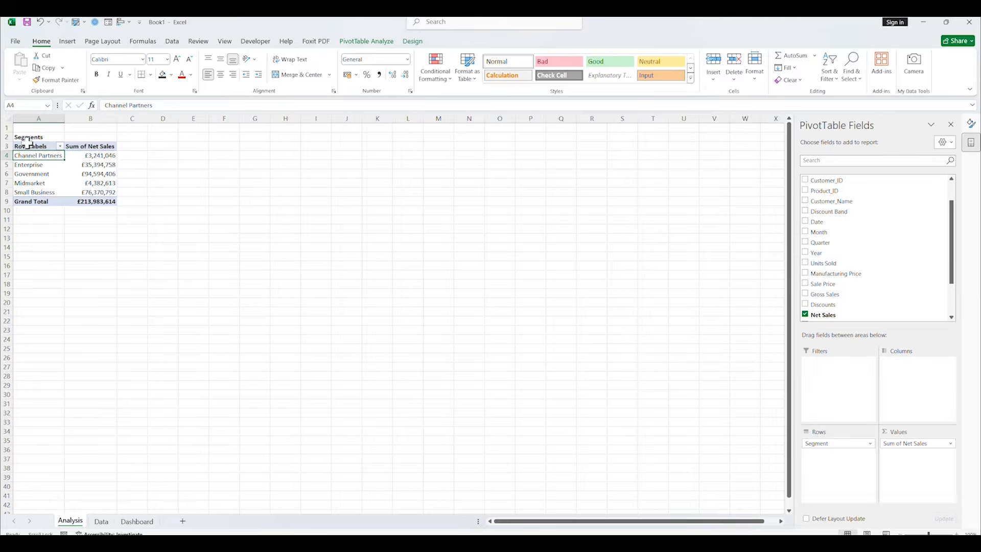
left_click_drag(29, 146, 97, 201)
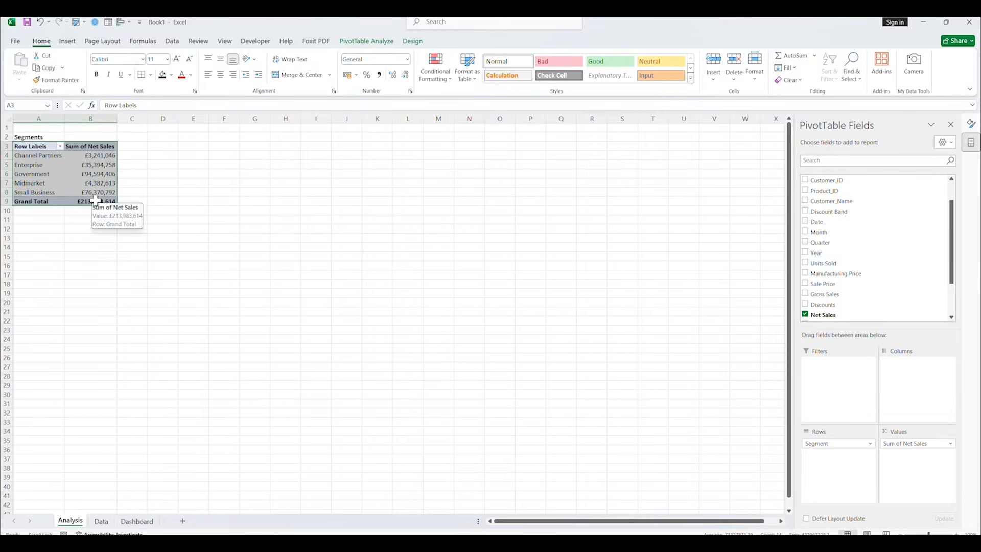
key("ctrl+c")
left_click(160, 148)
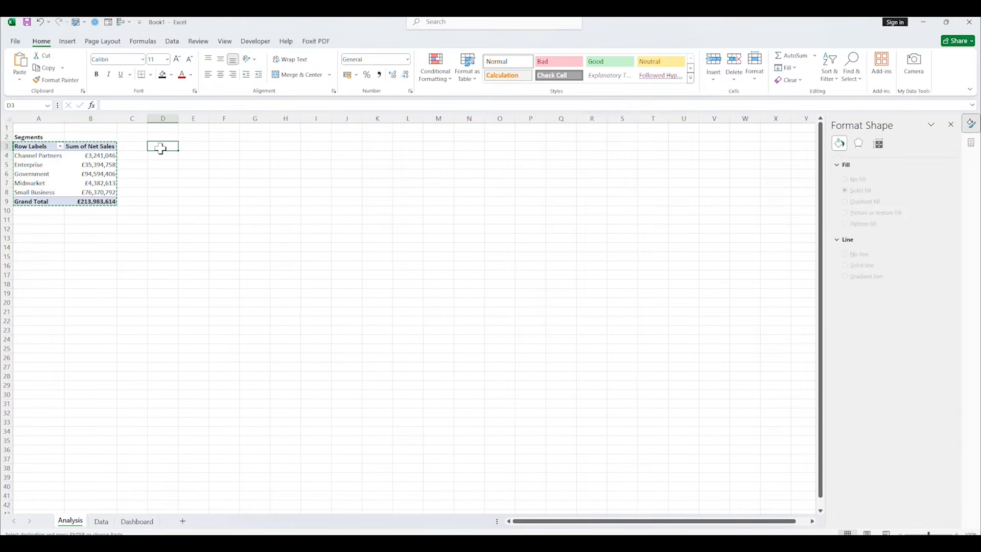
key("ctrl+v")
Replace Segment with Country as the row field of the pasted pivot table at D3
left_click(172, 175)
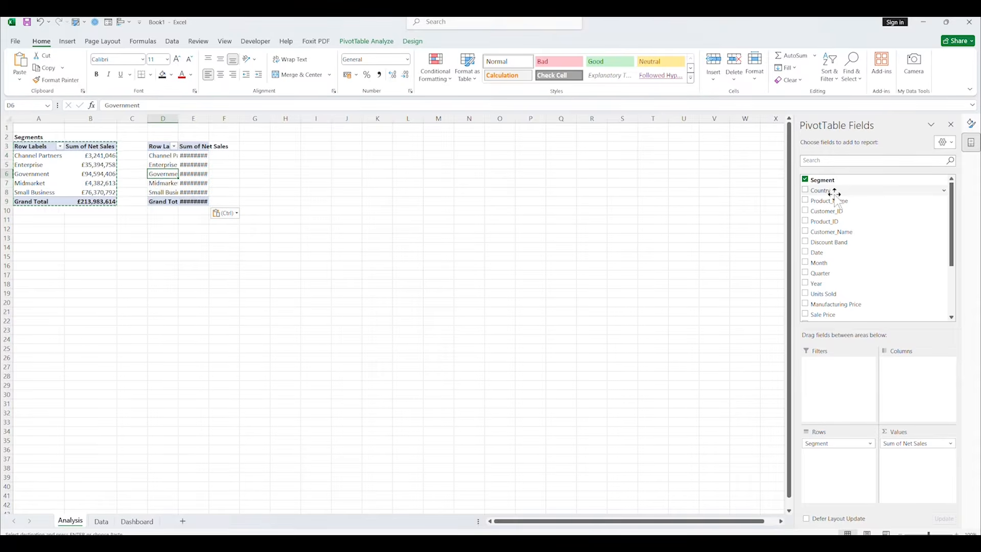
left_click(806, 180)
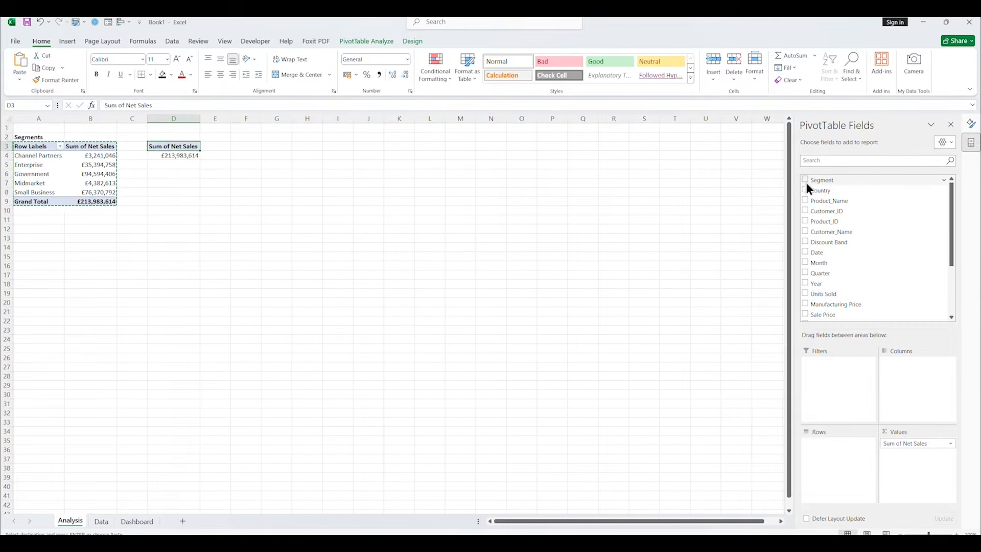
left_click(806, 189)
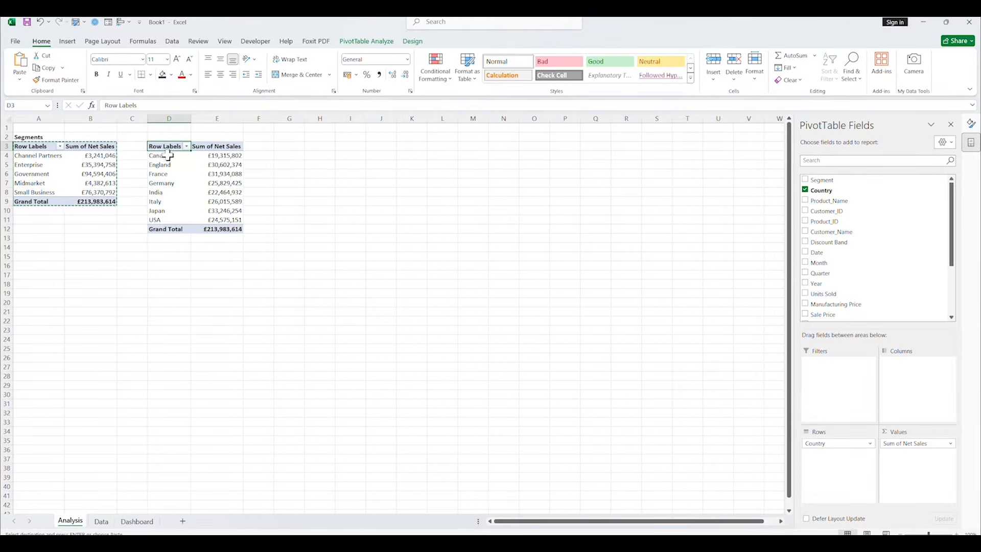
Copy the Country pivot table to cell G3 and replace Country with Product_Name as the copy's row field
left_click_drag(169, 150, 221, 227)
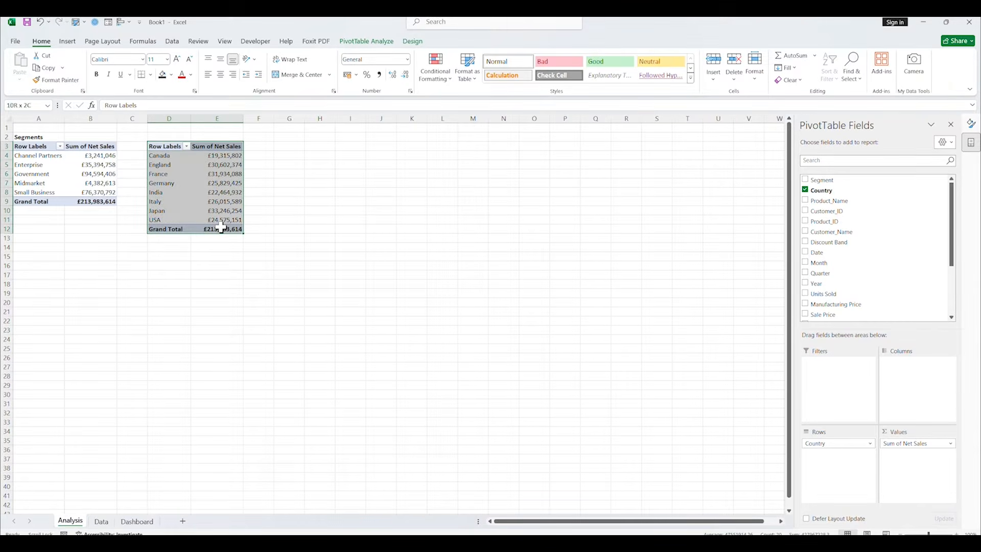
key("ctrl+c")
left_click(299, 147)
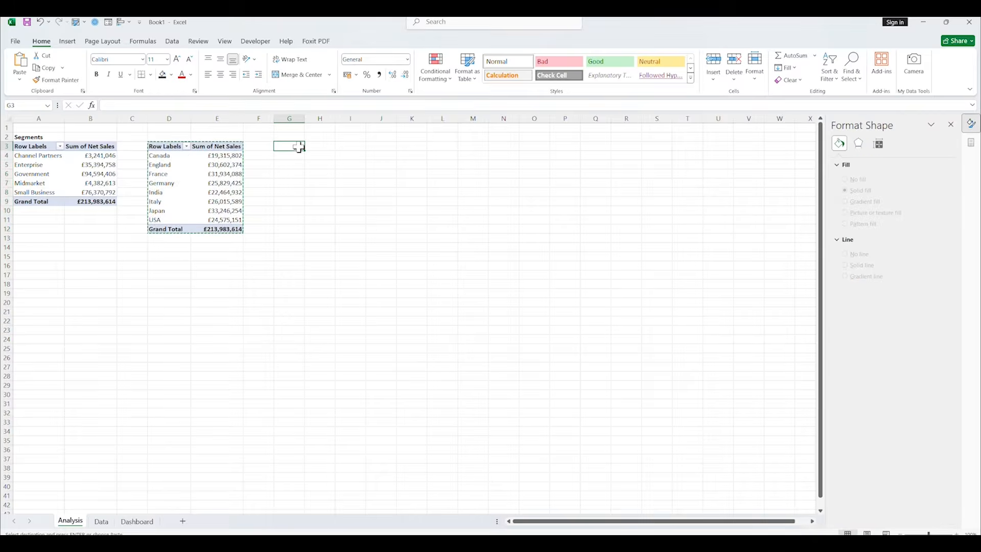
key("ctrl+v")
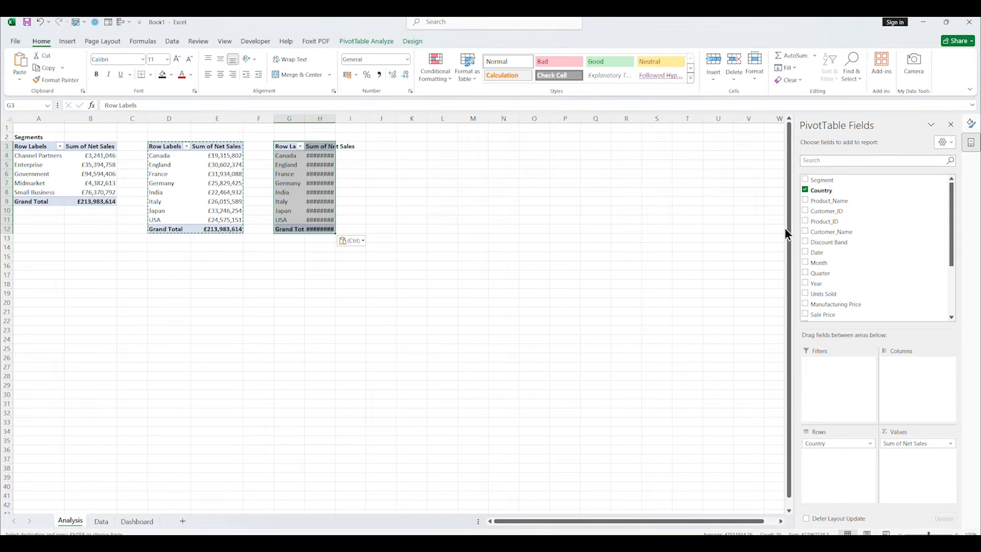
left_click(805, 201)
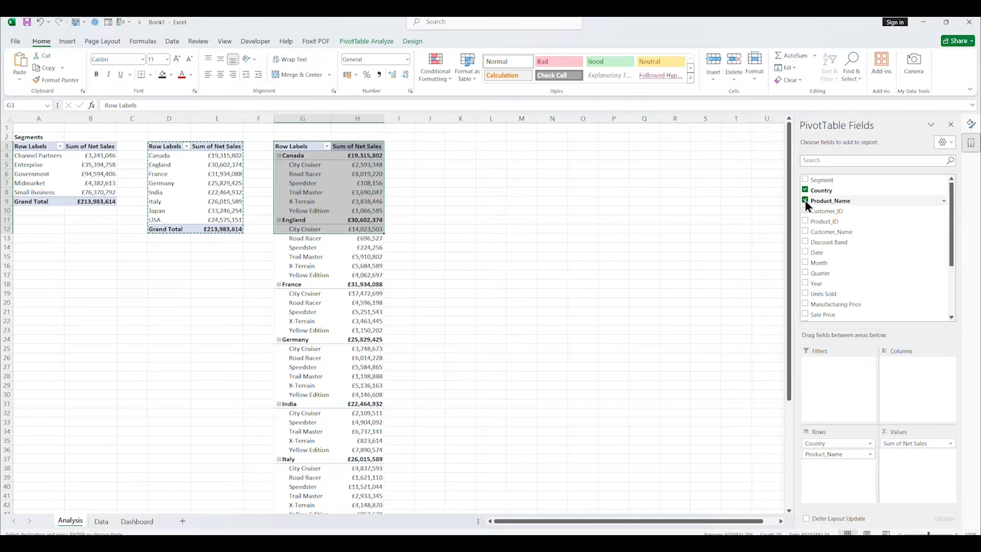
left_click(806, 191)
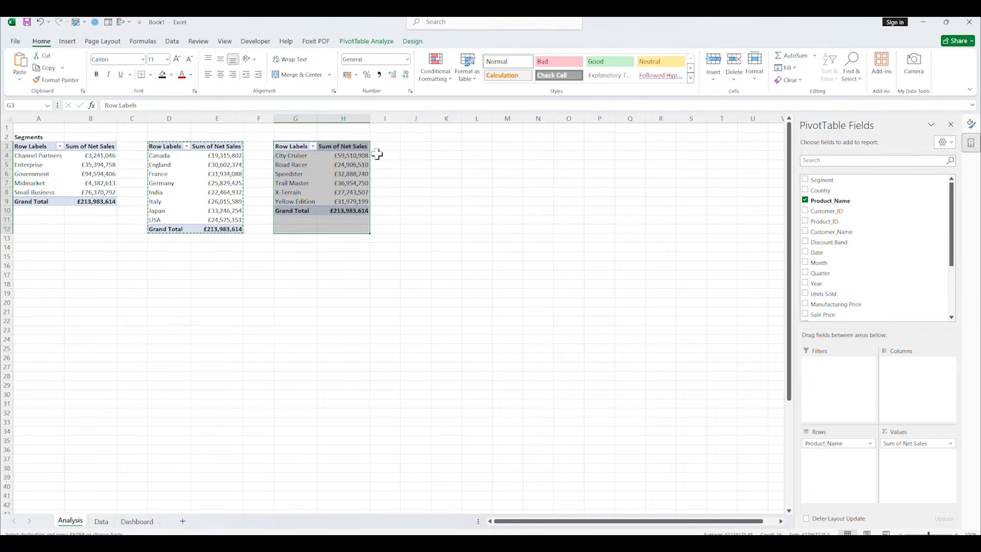
Copy the whole product pivot table, including its header and grand total, to cell J3
left_click(342, 167)
left_click_drag(281, 147, 351, 211)
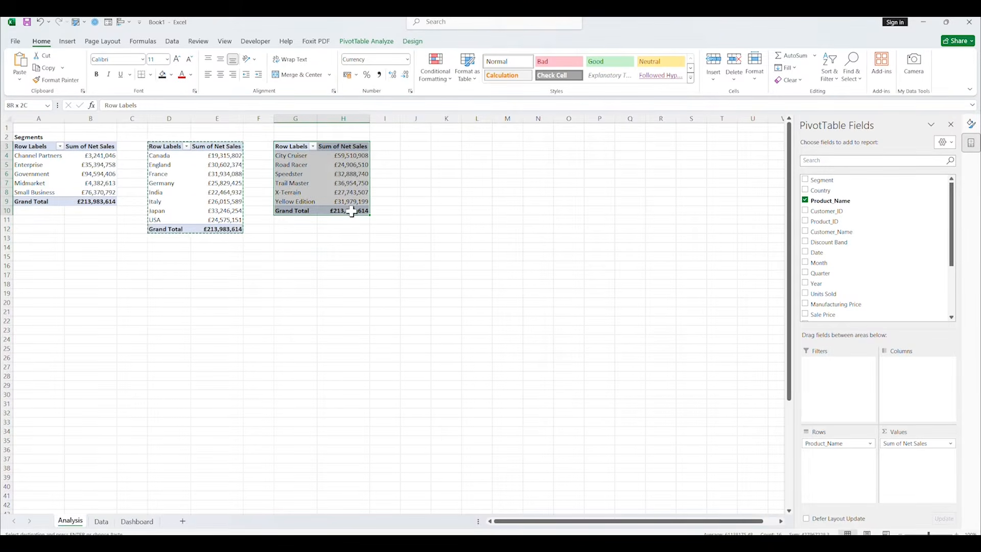
key("ctrl+c")
left_click(409, 149)
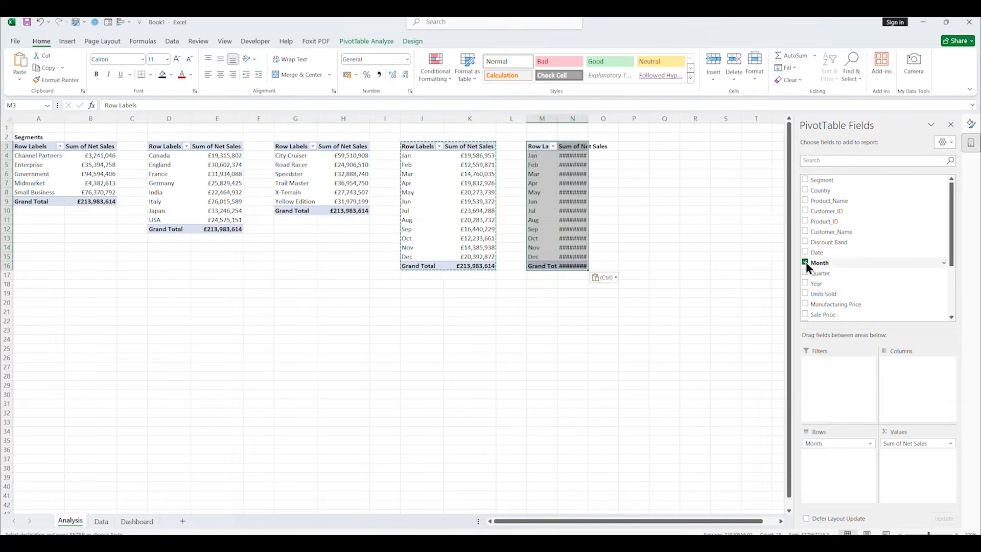
Replace Month with Year as the row field of the pivot table at M3, keeping only net sales as values
left_click(805, 261)
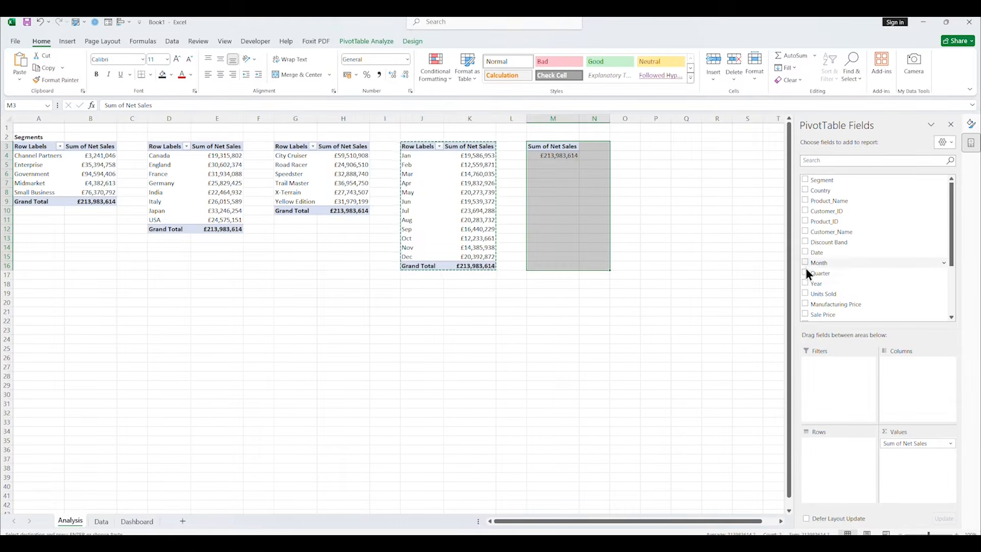
left_click(806, 283)
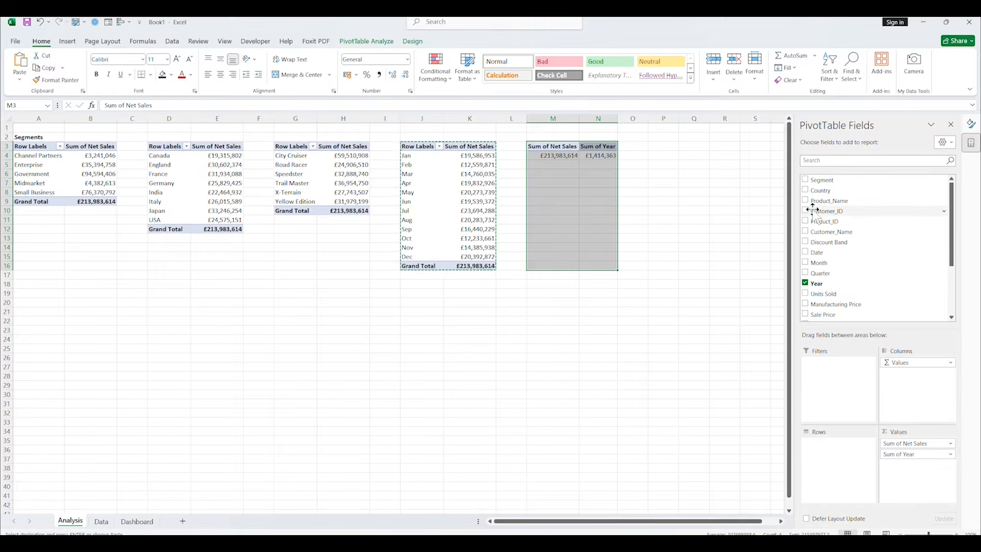
scroll(816, 212, "down", 2)
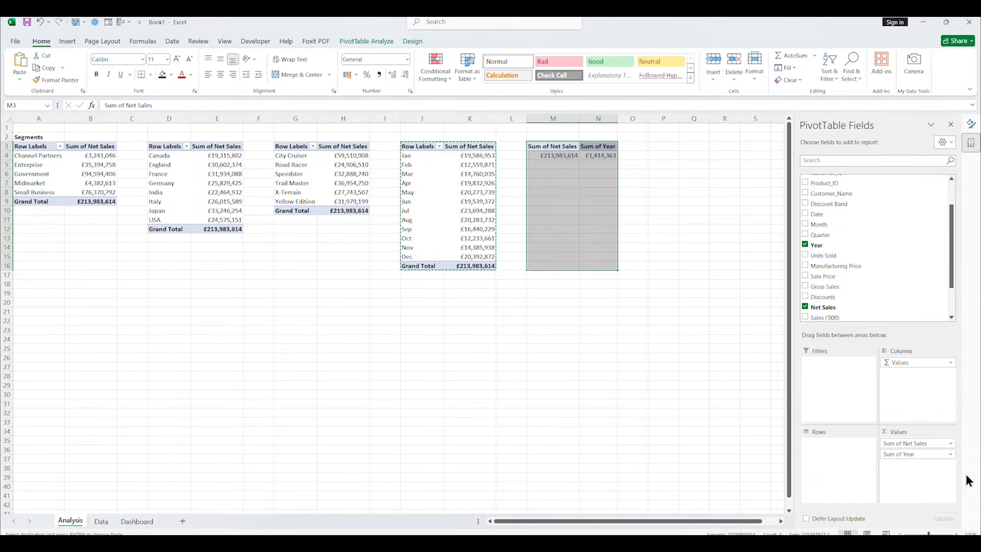
left_click_drag(913, 454, 850, 449)
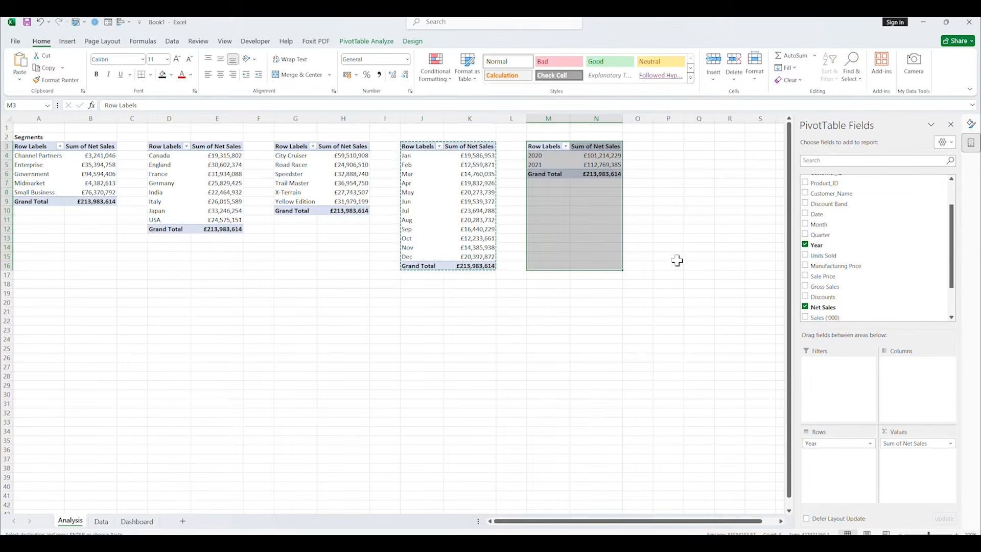
Copy the Year pivot table and paste it at cell P3
key("ctrl+c")
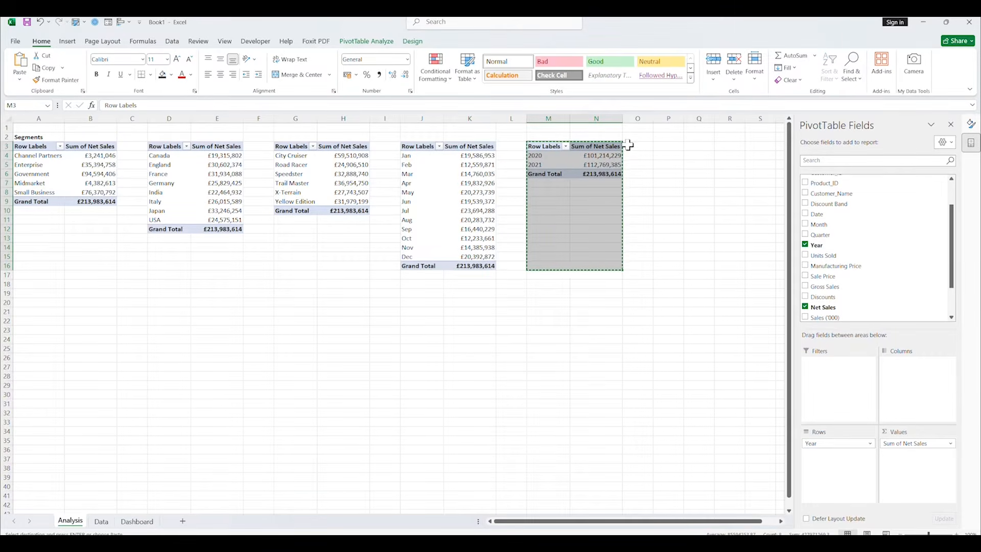
left_click(663, 146)
key("ctrl+v")
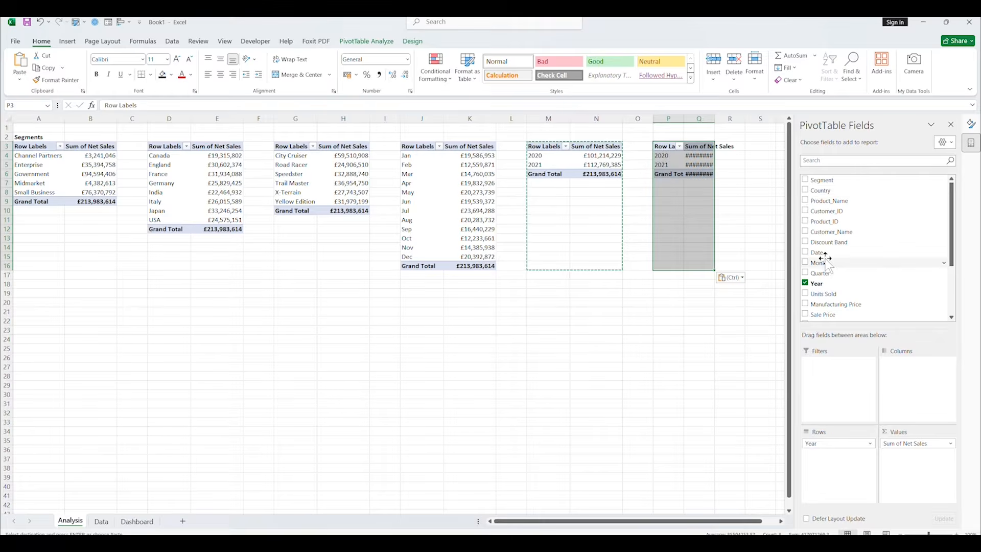
Replace Year with Customer_Name as the row field of the pivot table at P3
scroll(826, 260, "down", 4)
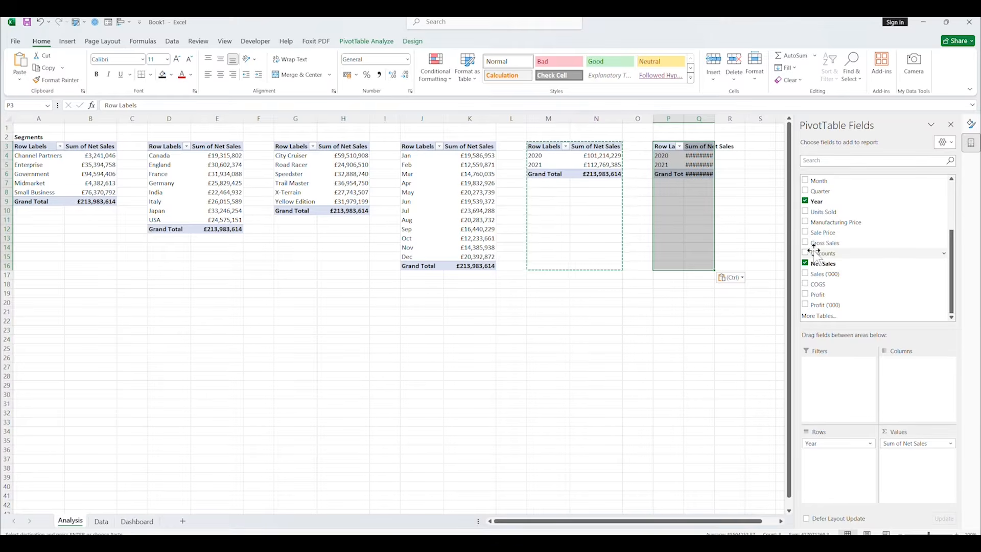
scroll(814, 252, "up", 3)
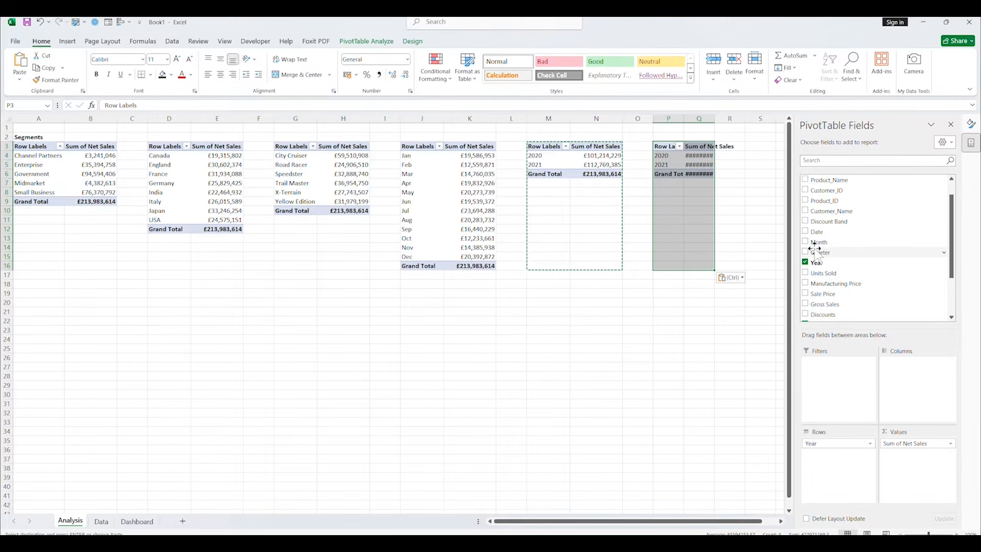
scroll(814, 249, "up", 2)
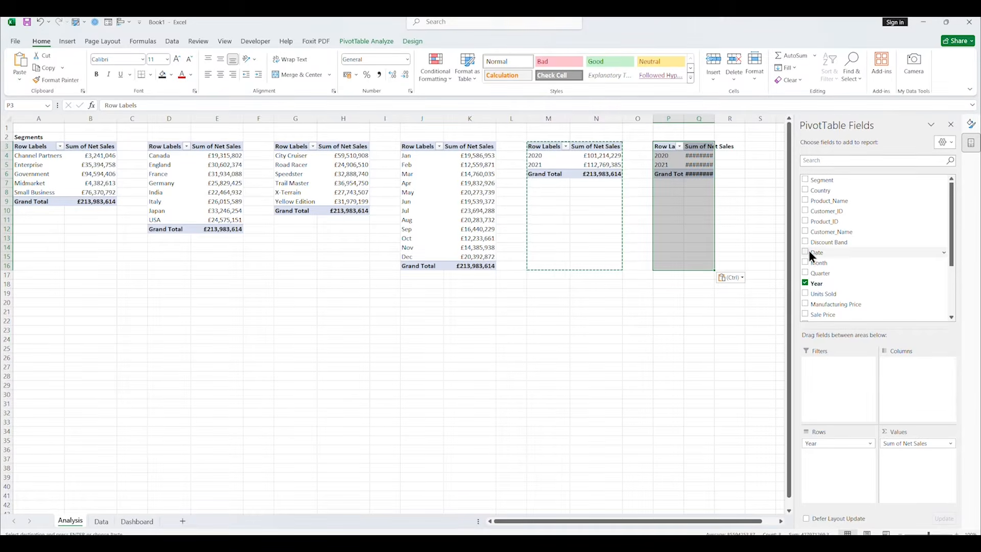
scroll(808, 217, "down", 3)
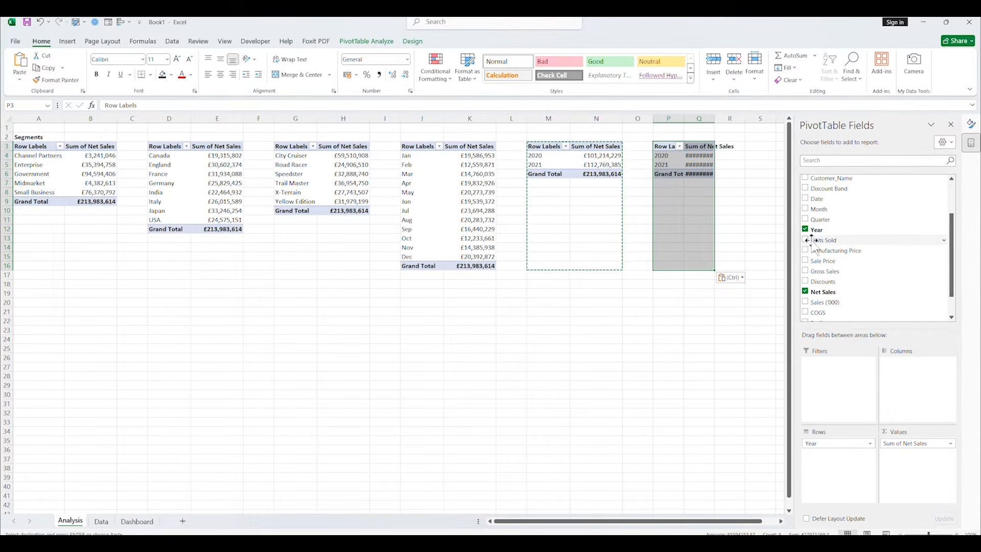
left_click(805, 229)
scroll(809, 222, "up", 1)
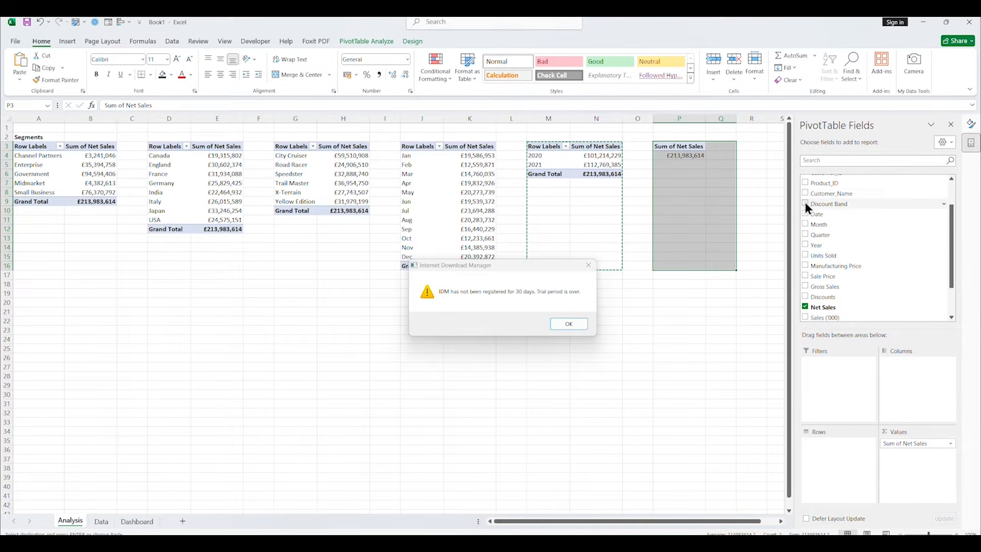
left_click(805, 193)
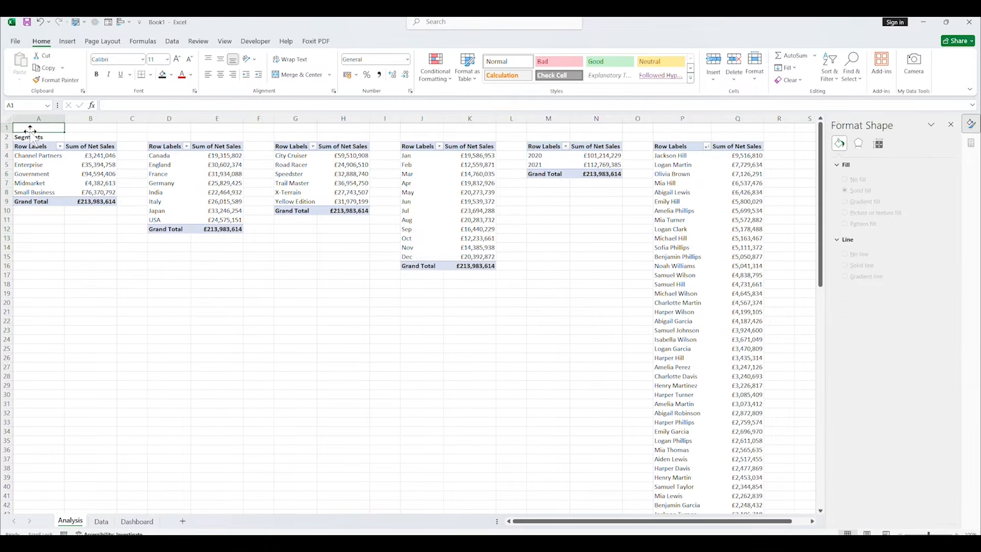
Enter the heading REVENUE in cell A1 and make it bold
double_click(31, 127)
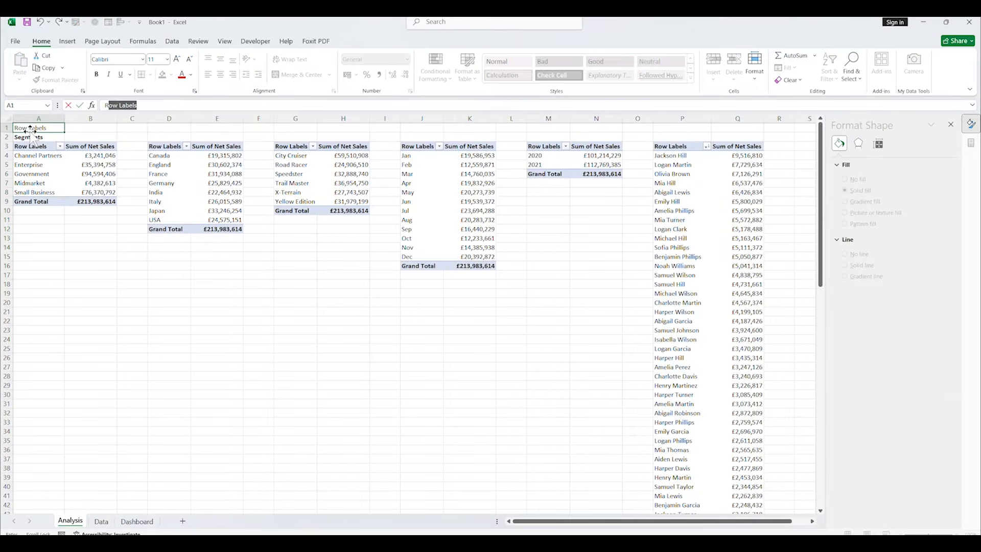
type("REVENUE")
key("Return")
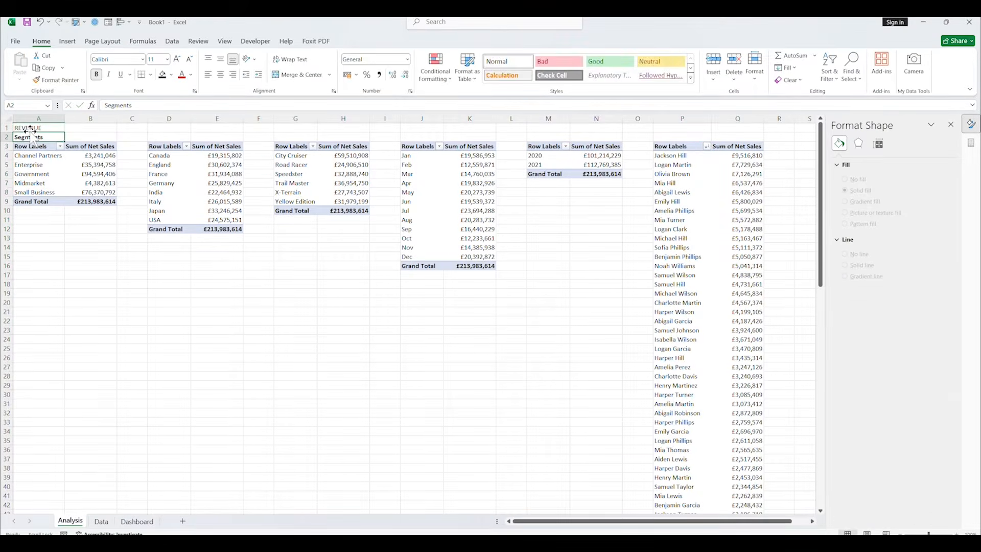
left_click(39, 127)
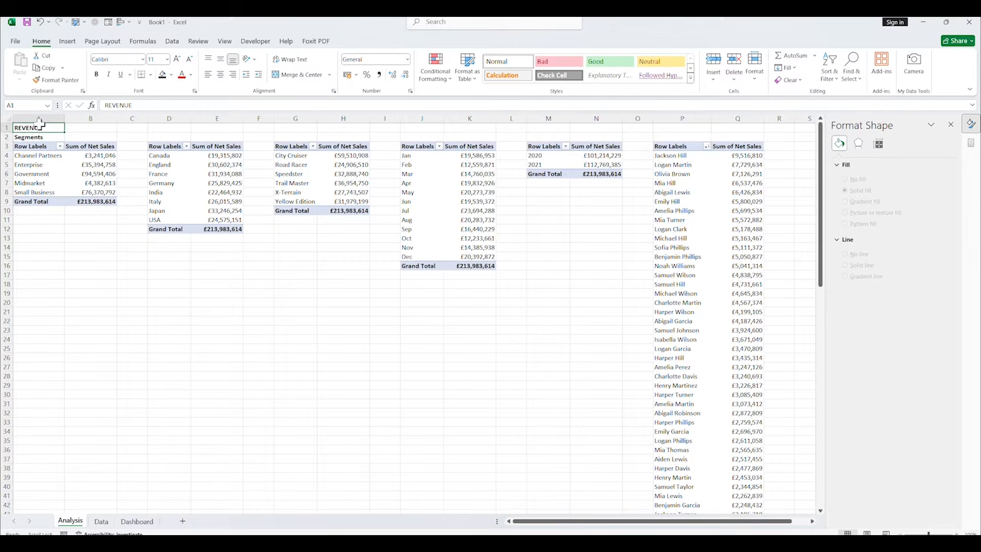
key("ctrl+b")
Copy the Segment net sales pivot table and paste it at cell A22
left_click_drag(22, 146, 112, 200)
key("ctrl+c")
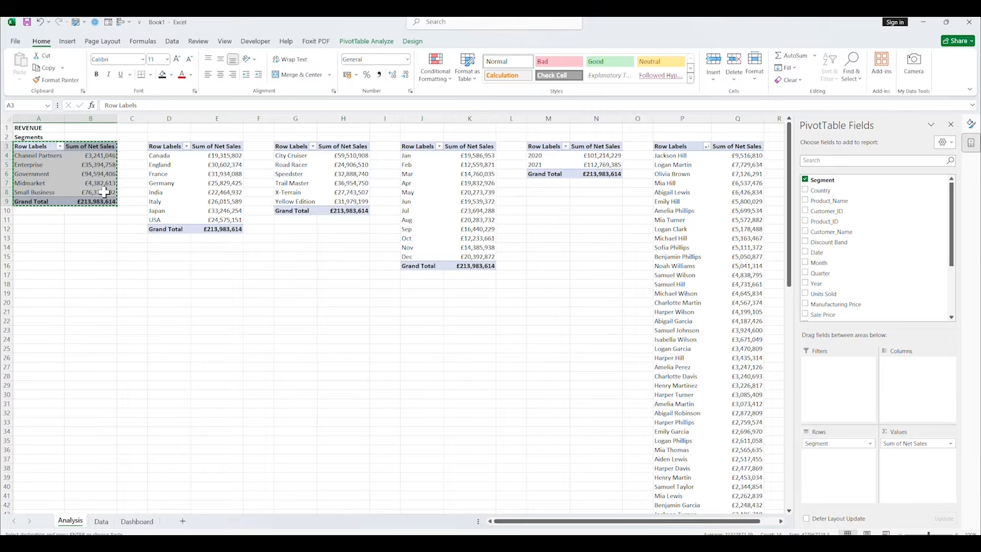
left_click(30, 285)
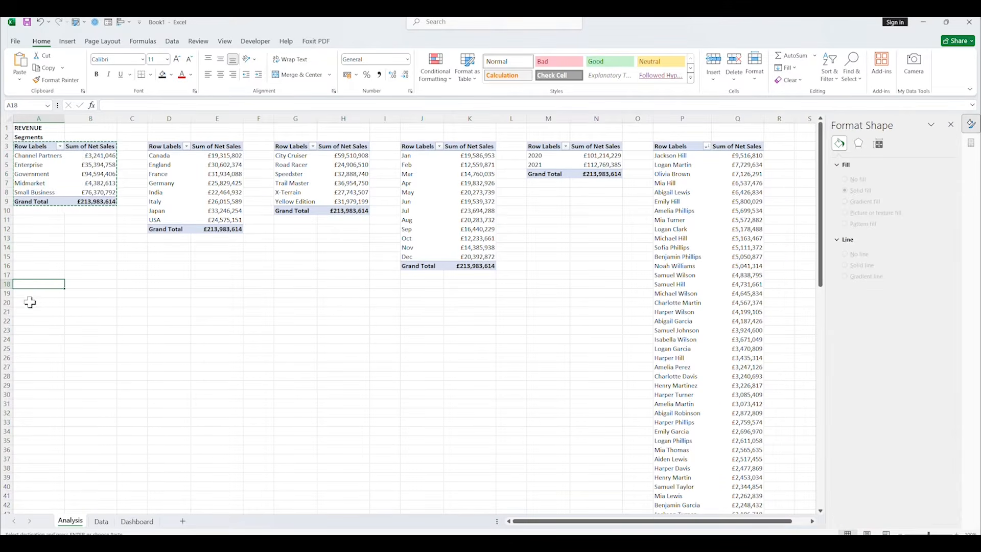
left_click(34, 322)
key("ctrl+v")
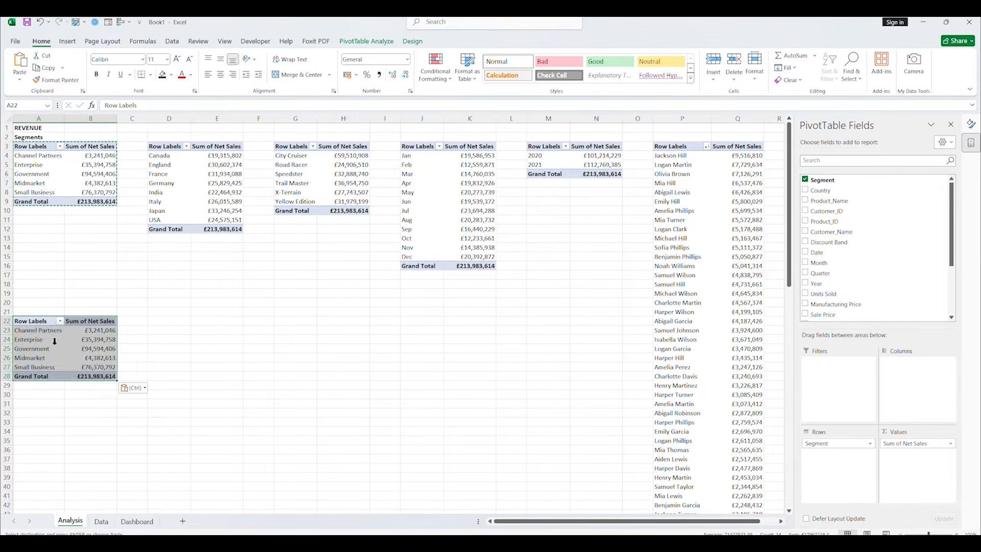
Enter the heading PROFIT in cell A20 above the pasted pivot table
left_click(41, 311)
left_click(41, 302)
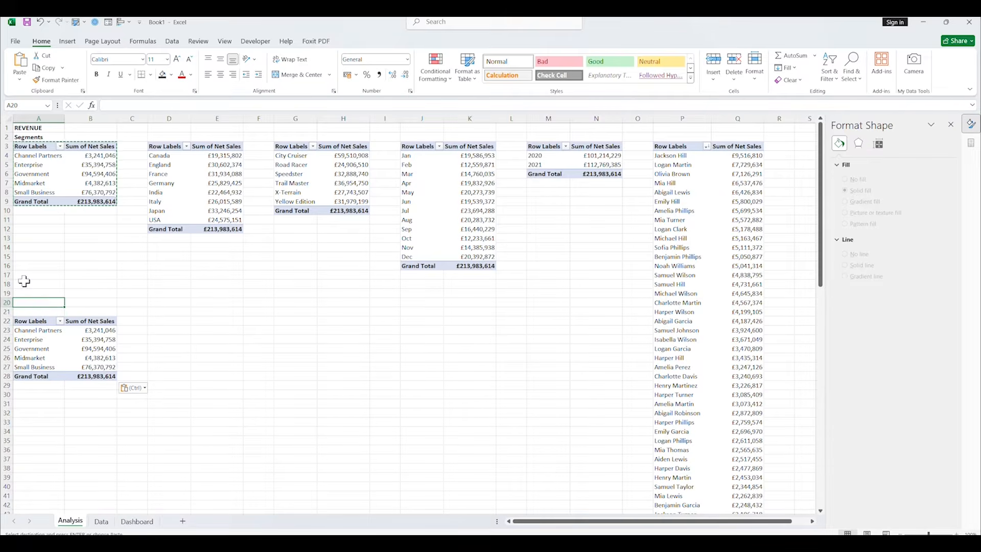
type("prof")
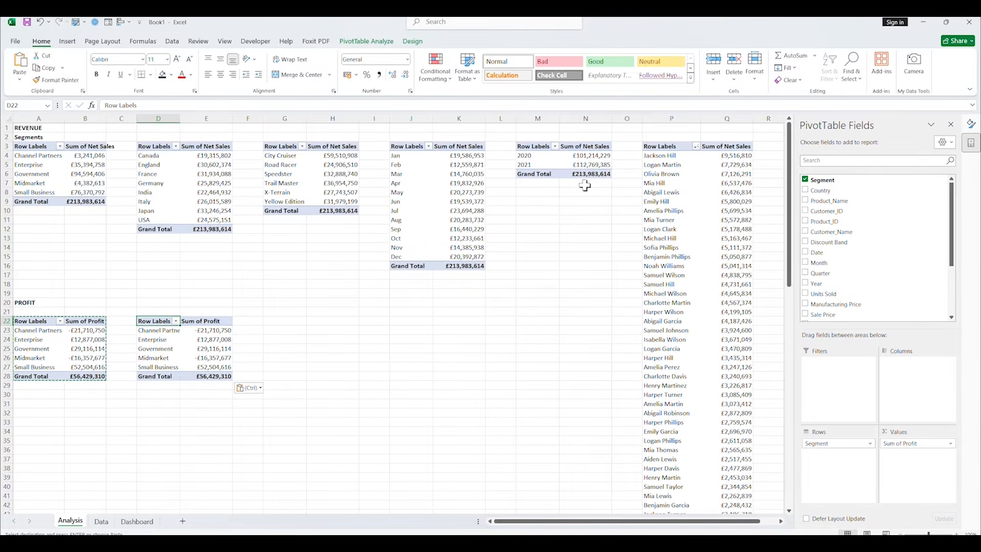
Replace Segment with Country as the row field of the profit pivot table at D22
left_click(805, 179)
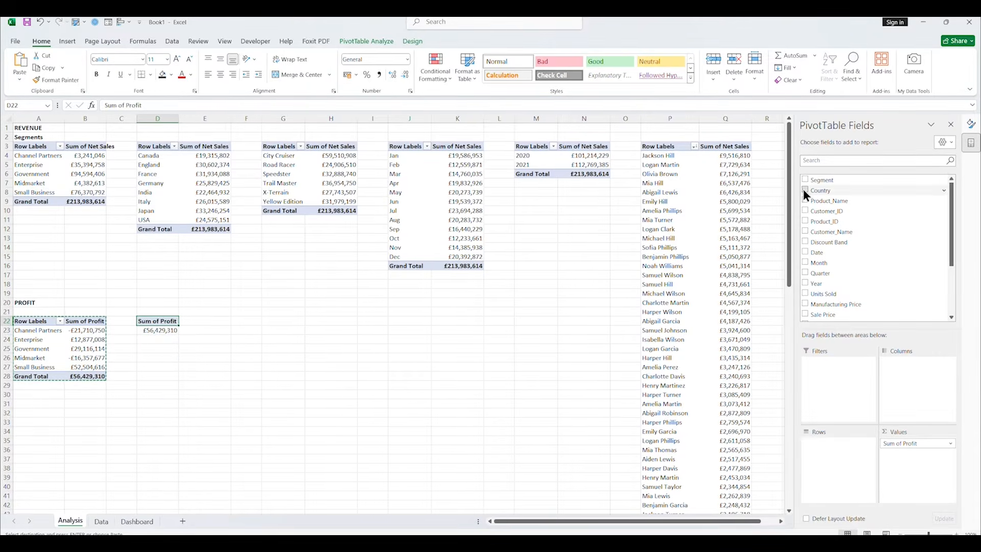
left_click(805, 189)
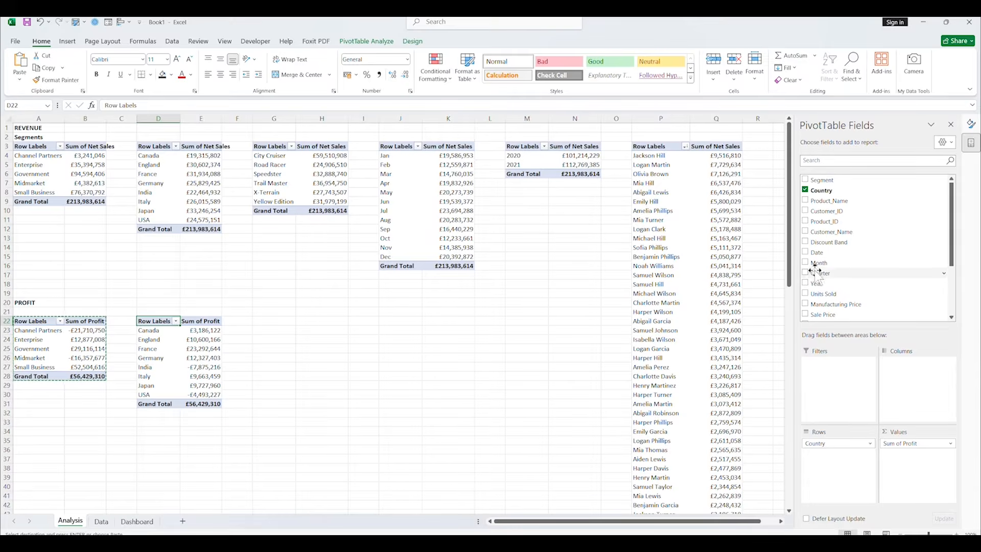
Copy the whole Country profit pivot table and paste it at cell G22
left_click(154, 341)
left_click_drag(153, 321, 197, 404)
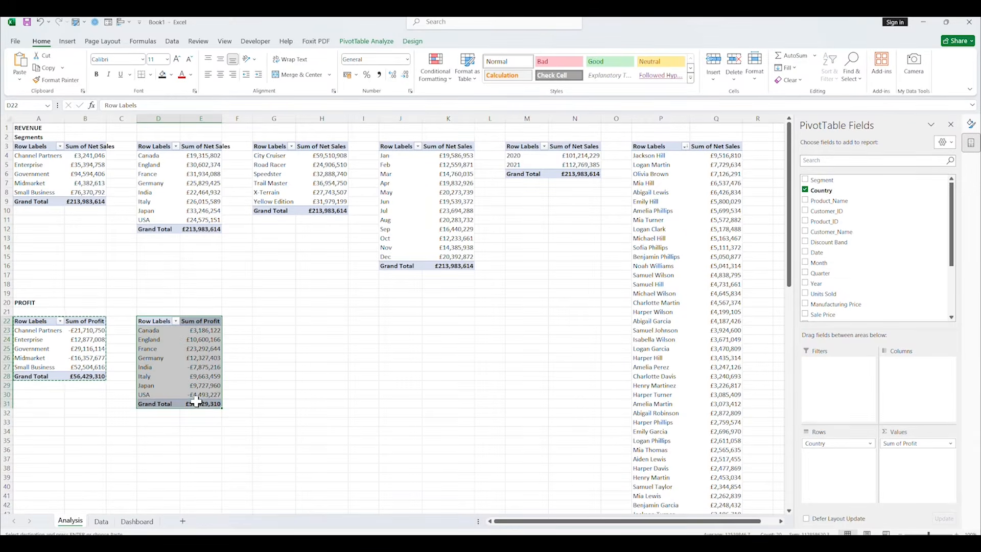
key("ctrl+c")
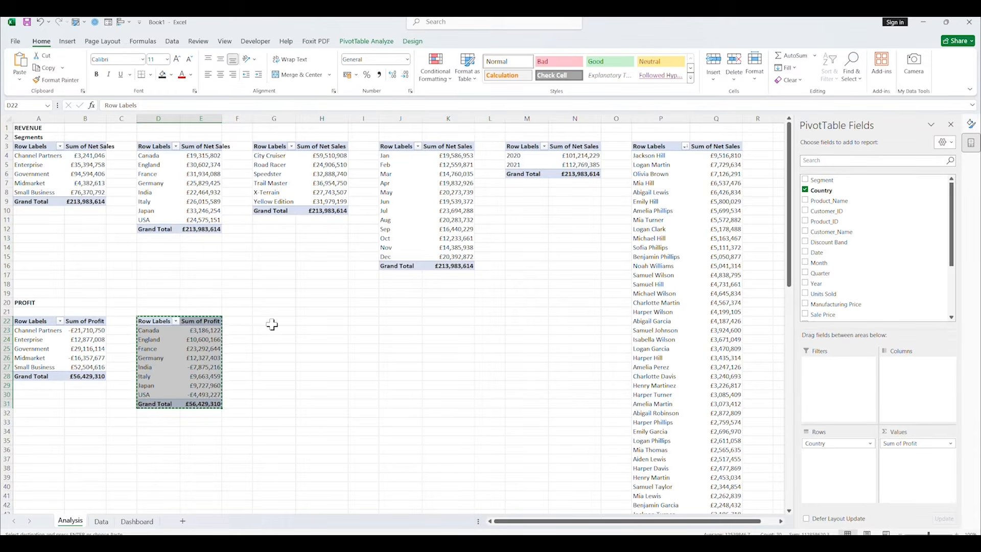
left_click(272, 324)
key("ctrl+v")
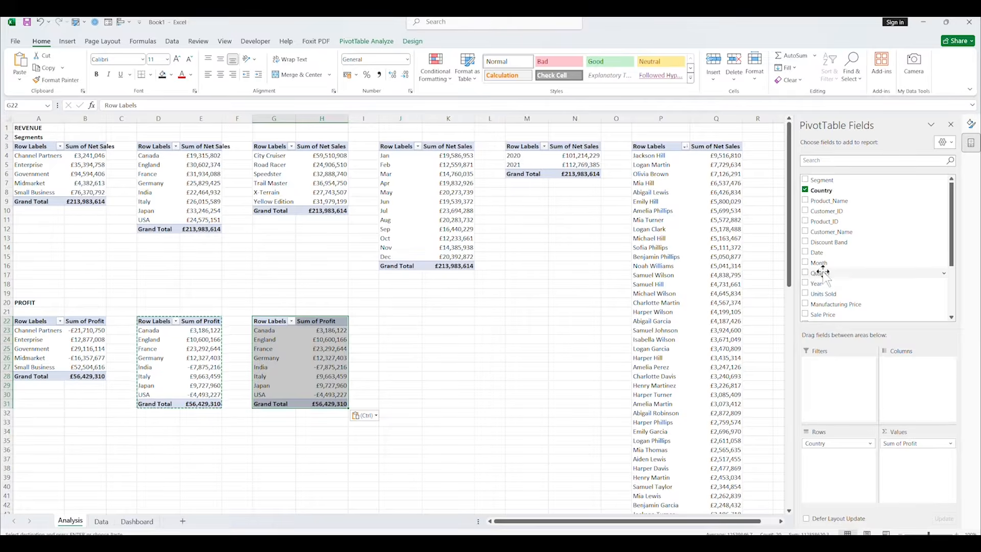
scroll(823, 278, "down", 2)
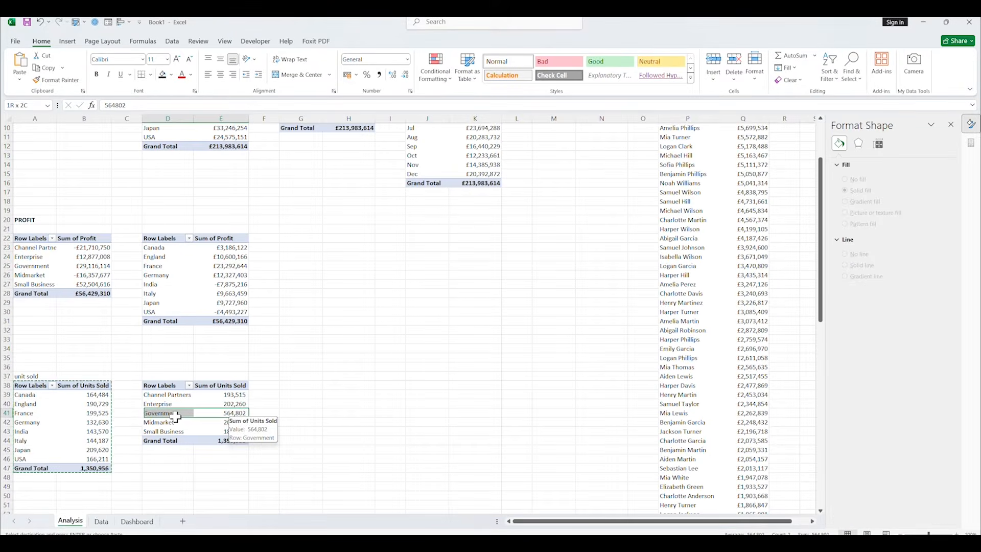
left_click_drag(175, 417, 176, 417)
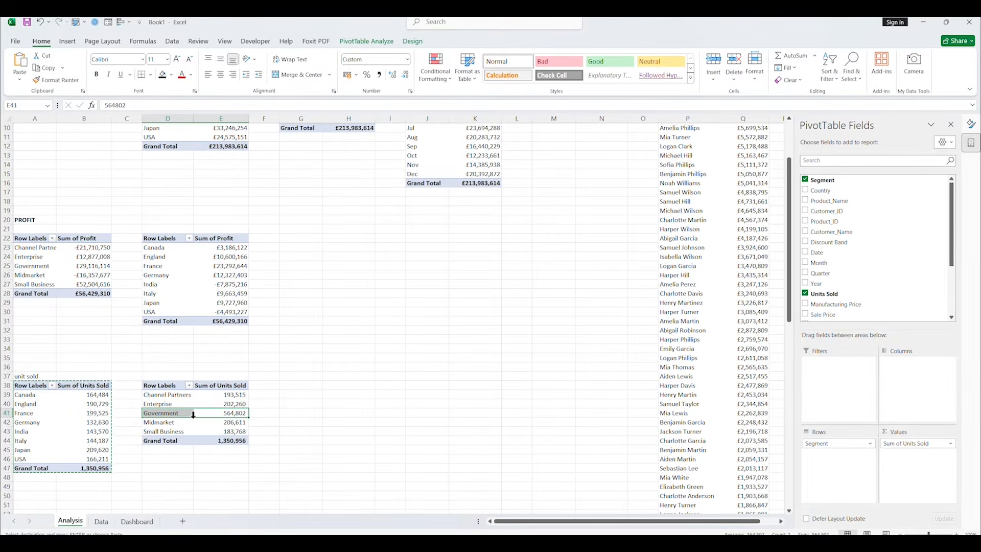
left_click(152, 419)
left_click(151, 413)
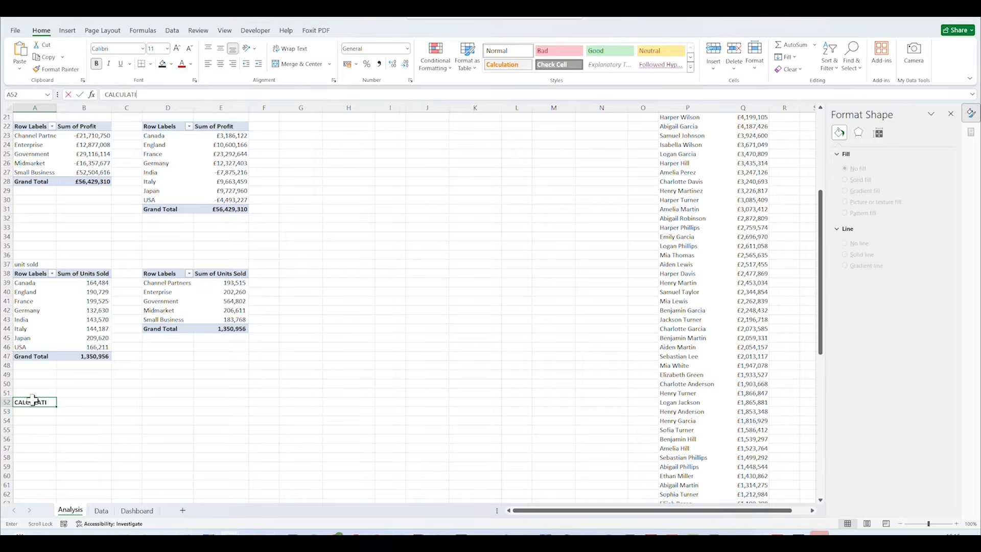
Enter the heading CALCULATIONS below the unit sold pivot tables, with the labels revenue and Profit in A54 and A55
key("Return")
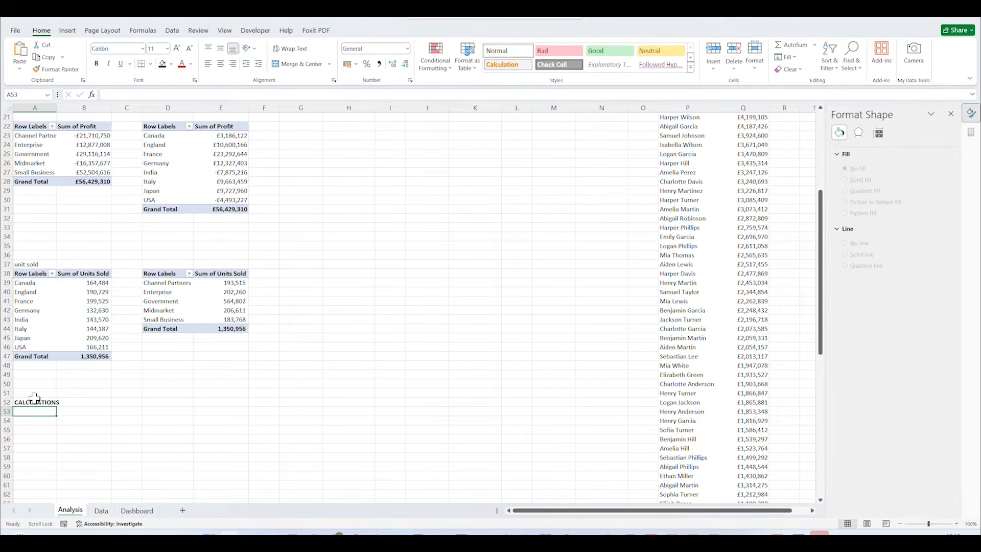
scroll(31, 311, "up", 1)
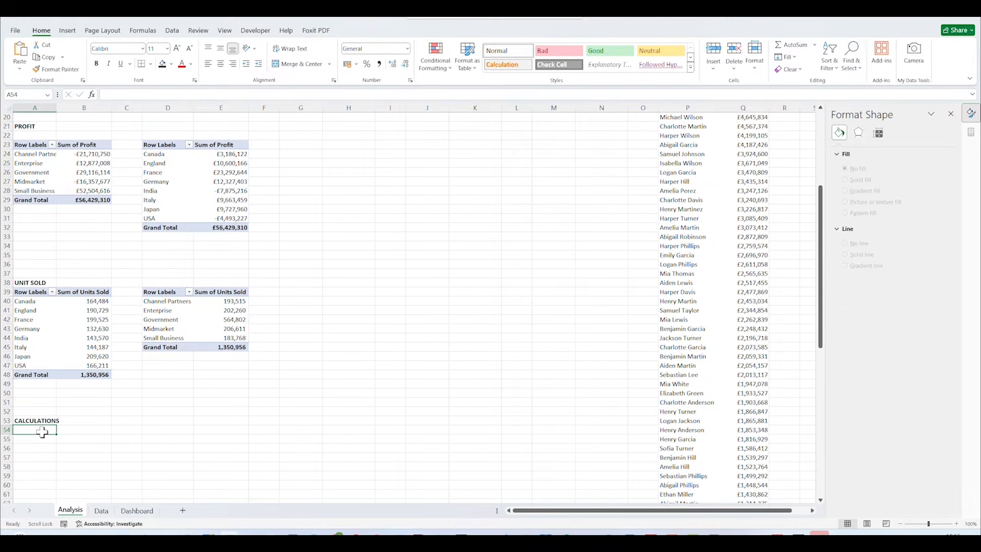
type("revenue")
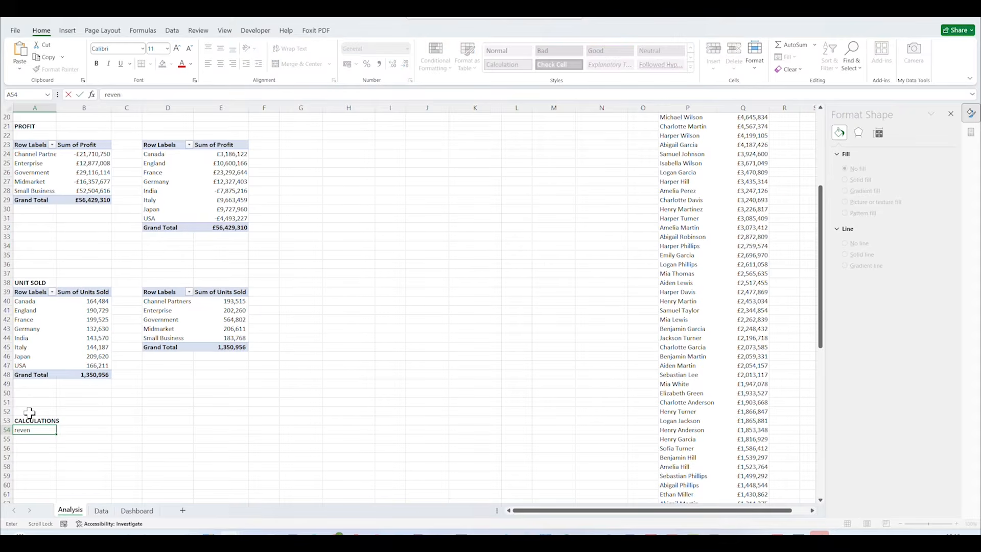
key("Return")
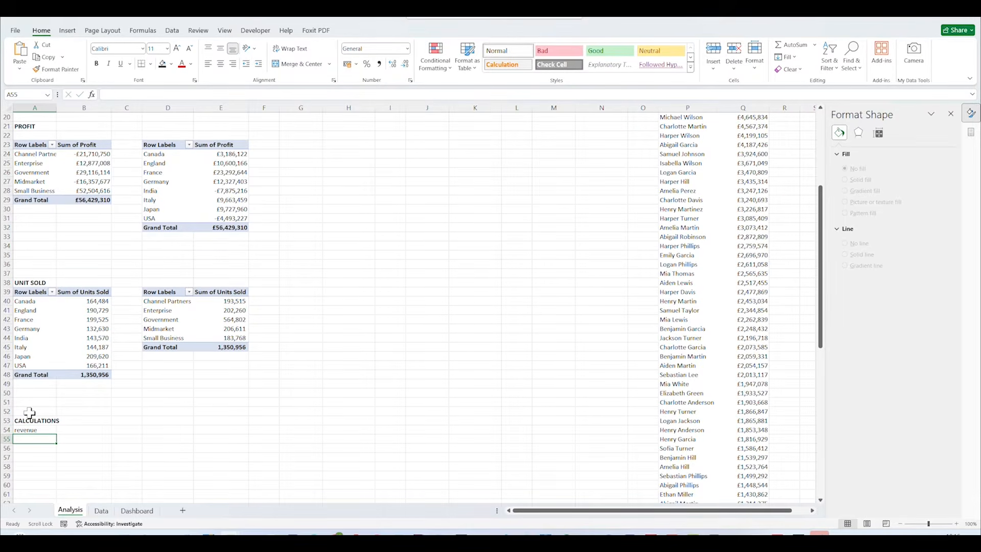
type("sold")
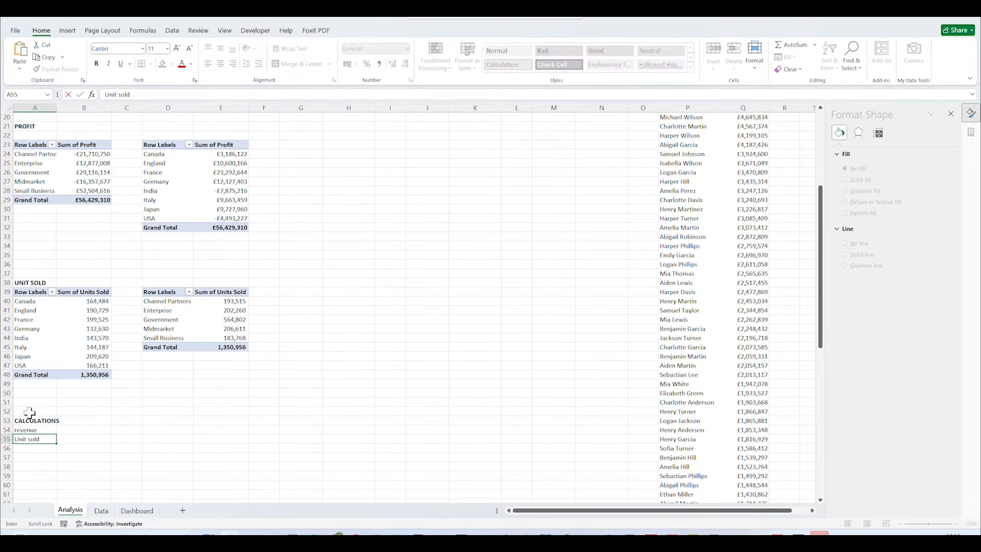
key("Escape")
Link cell B54 to the grand total of the Segment net sales pivot table
left_click(73, 428)
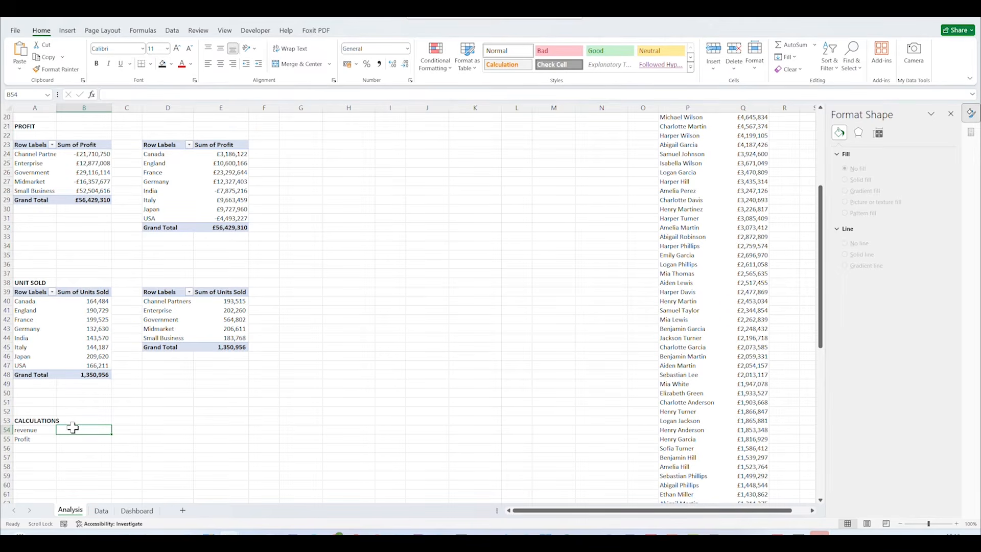
scroll(54, 306, "up", 3)
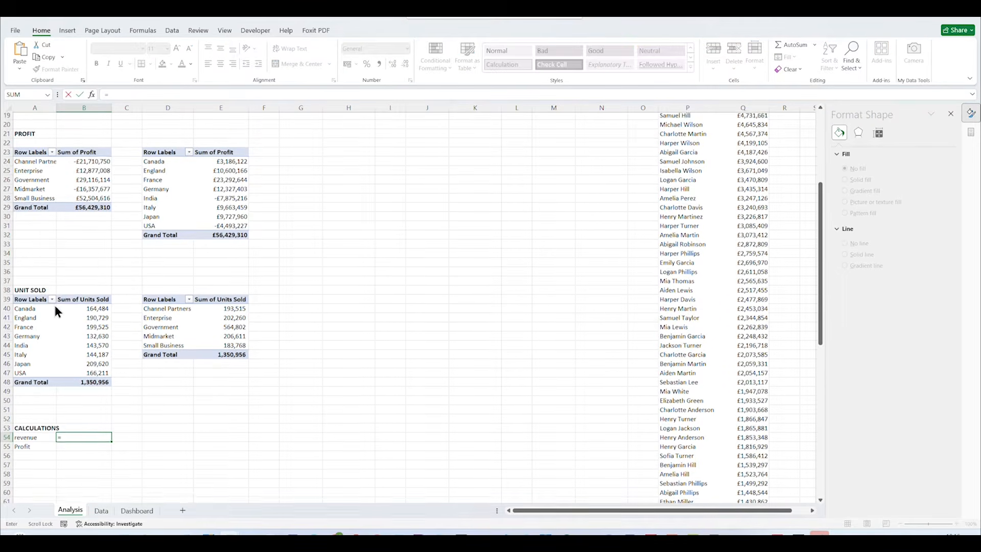
scroll(66, 285, "up", 3)
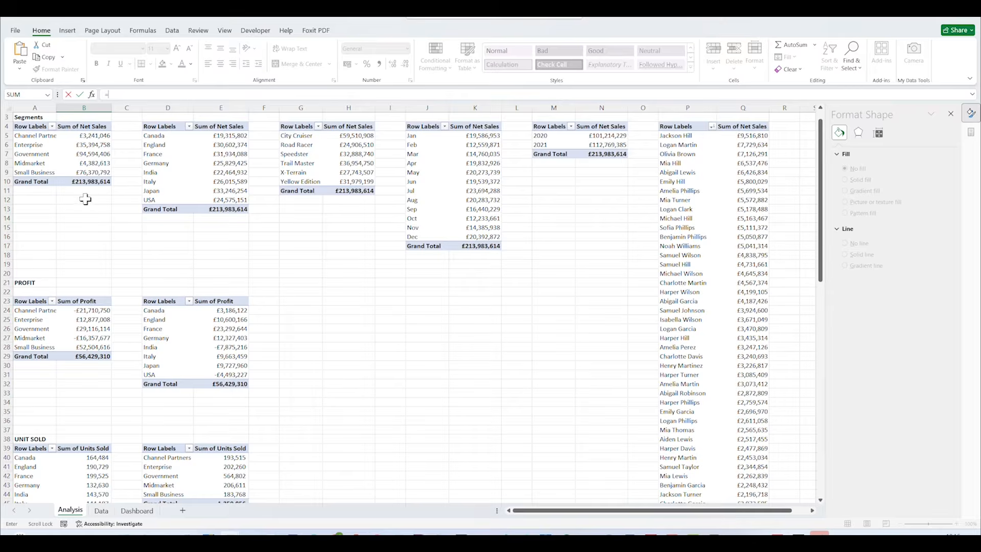
left_click(90, 183)
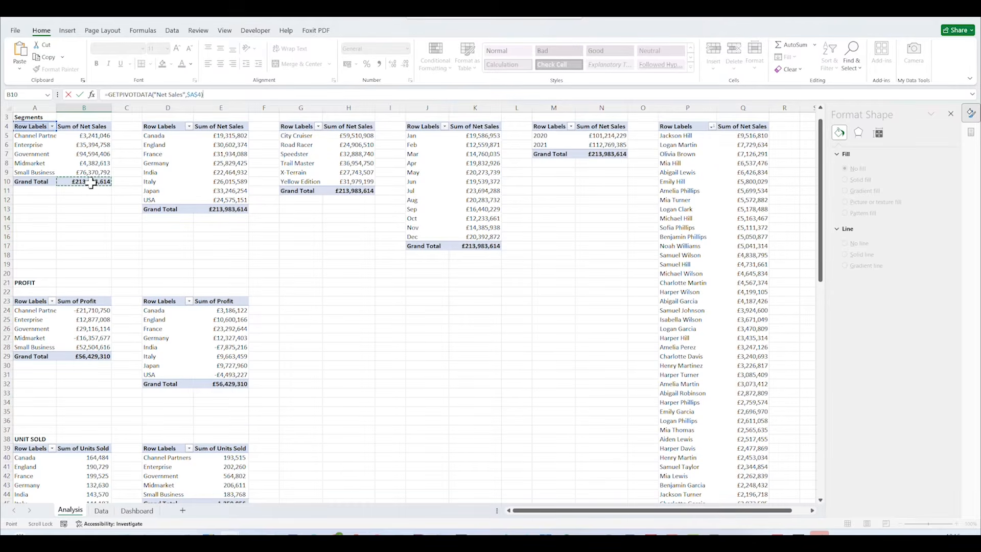
key("Return")
Link cell B55 to the grand total of the Segment profit pivot table
type("=")
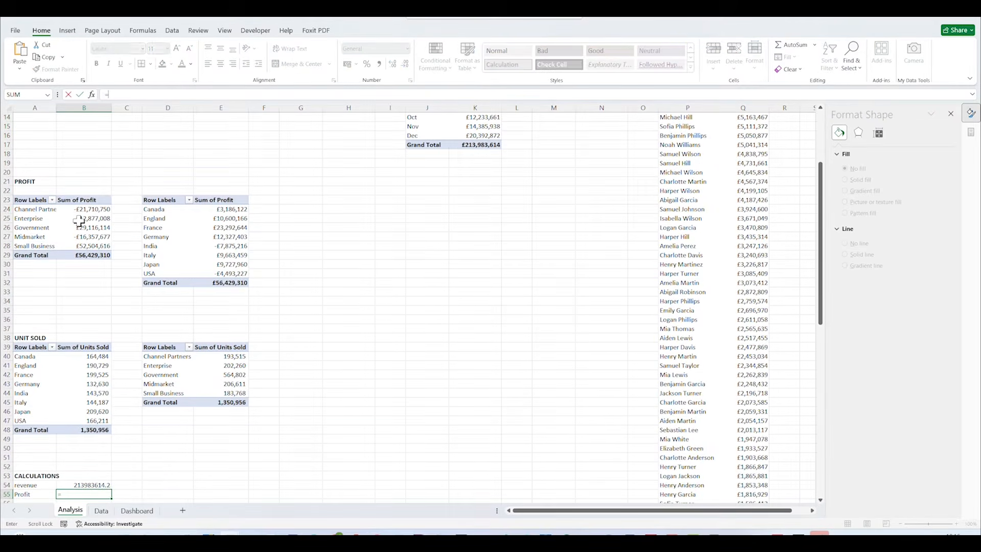
left_click(87, 252)
key("Return")
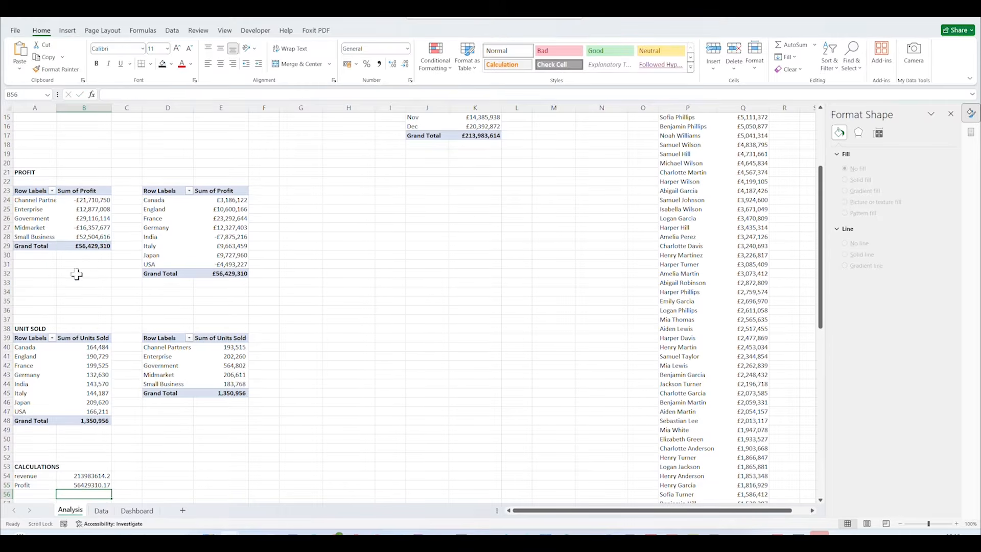
Calculate the profit margin in B56 with the formula =B55/B54
type("=")
left_click(87, 475)
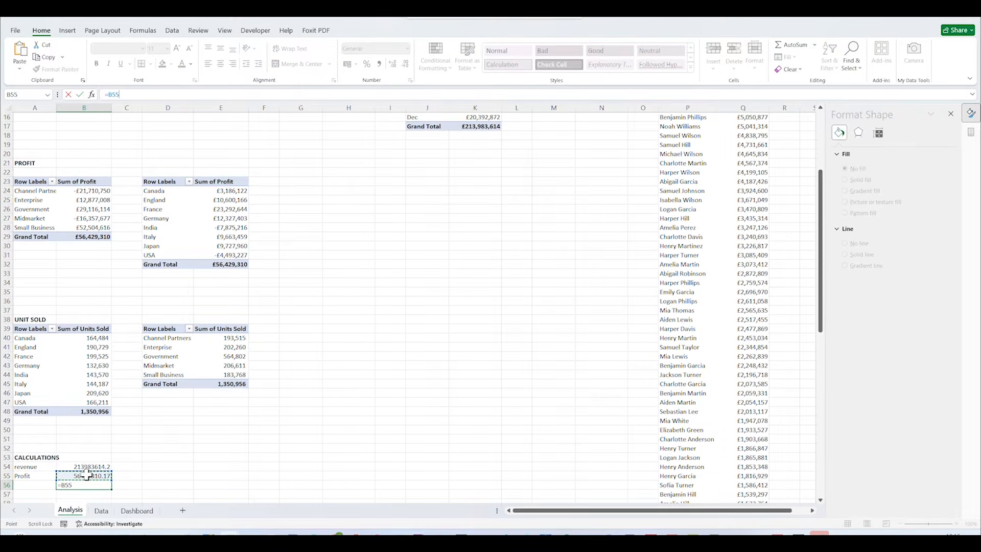
type("/")
left_click(85, 466)
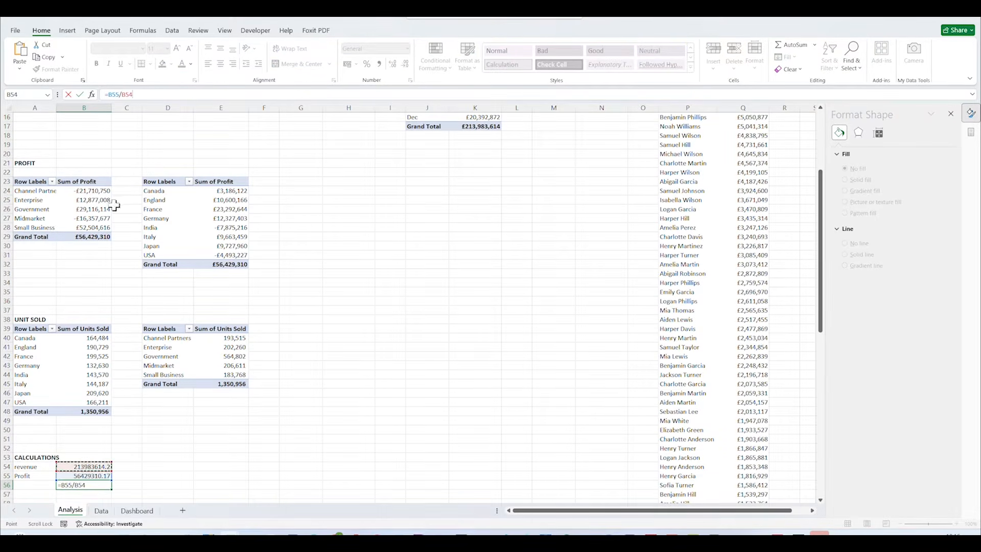
key("Return")
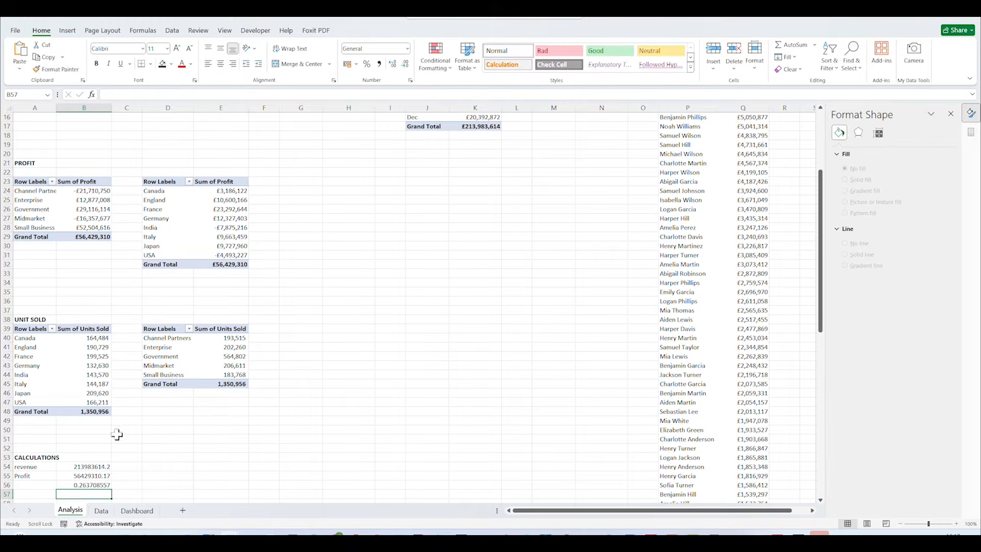
Capitalise the label in A54 as Revenue
left_click(22, 467)
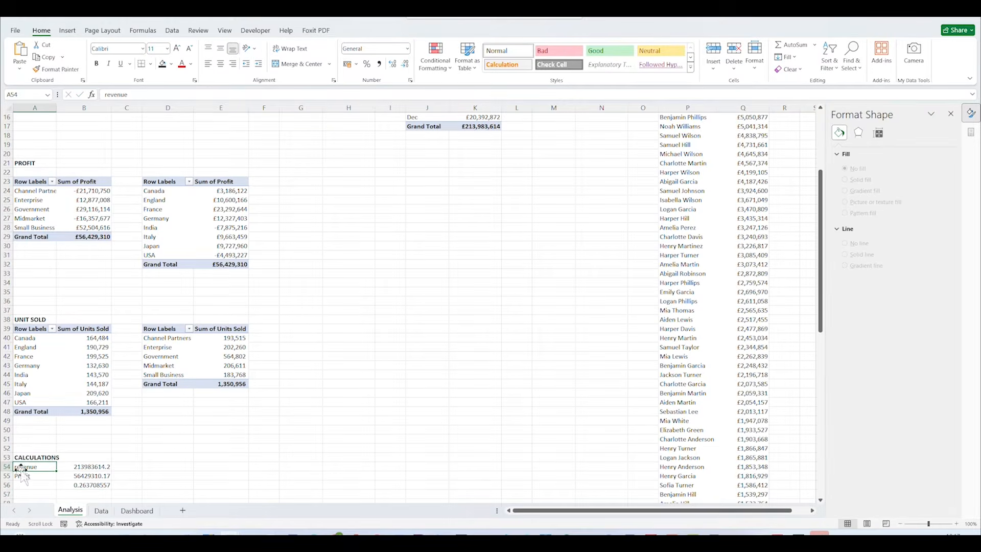
left_click(106, 95)
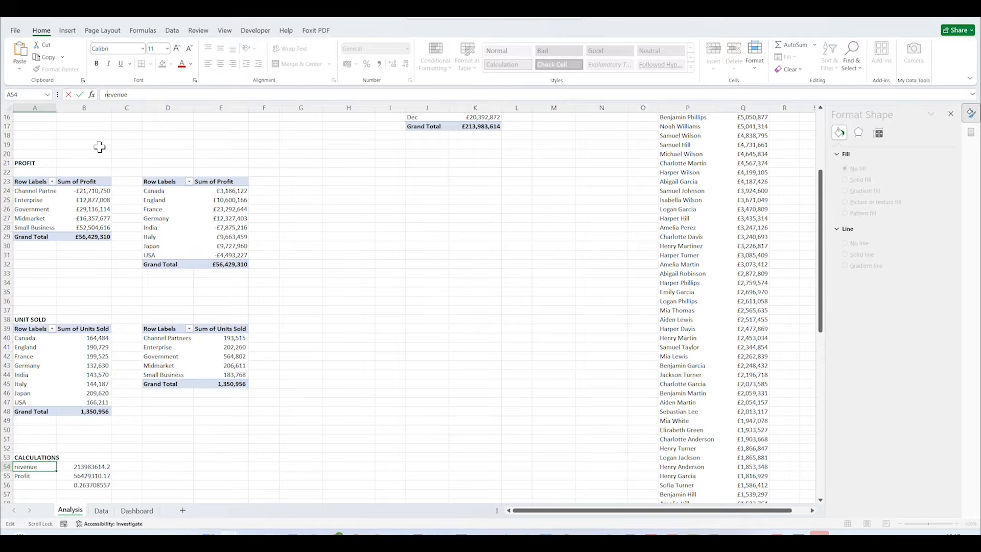
type("R")
key("Return")
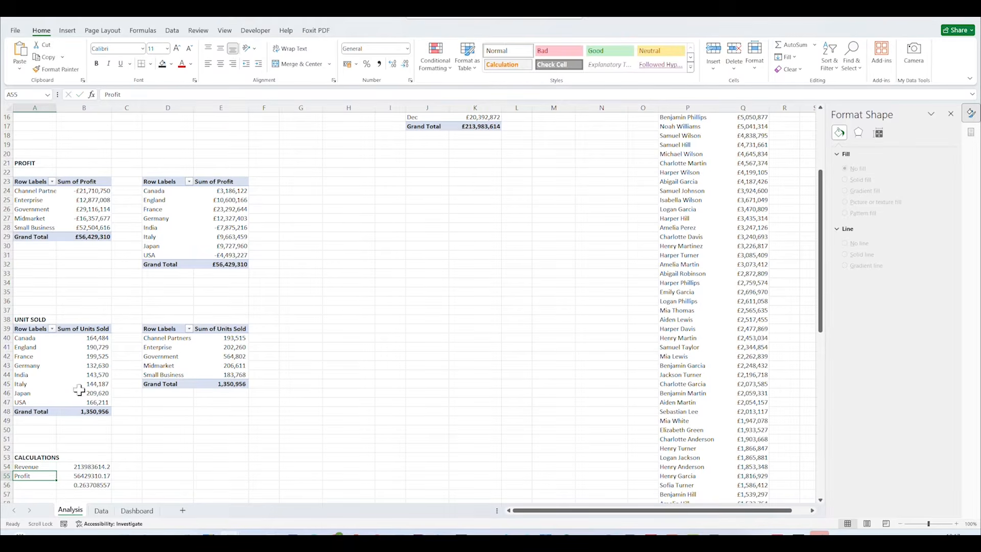
Format the revenue and profit values in B54:B55 with thousands separators and no decimals
left_click_drag(108, 467, 102, 477)
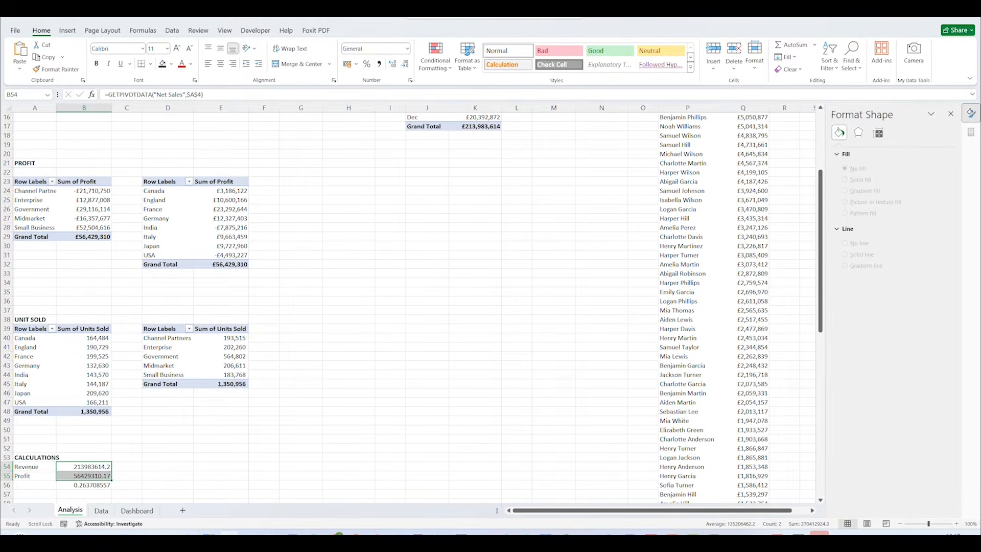
left_click(379, 64)
left_click(405, 64)
left_click(405, 63)
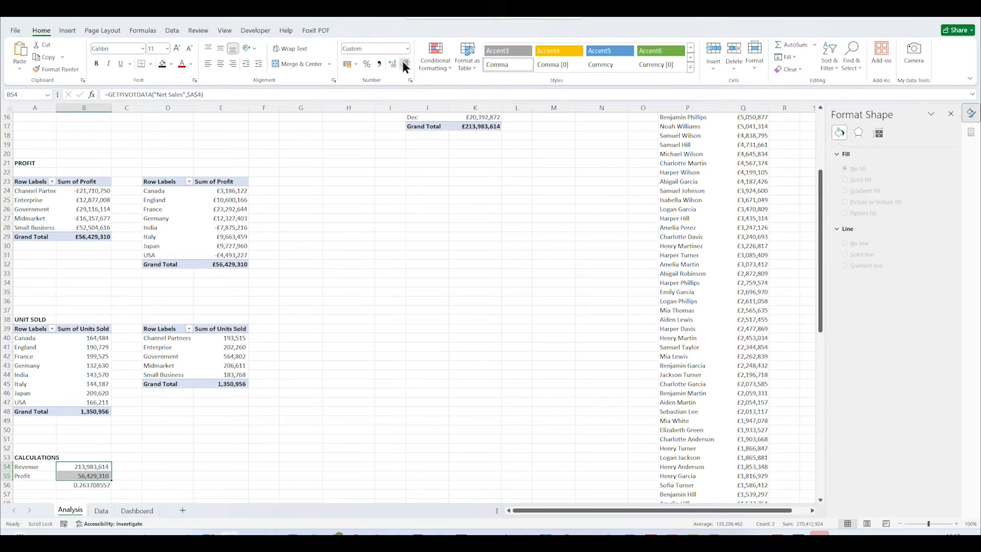
Format the profit margin in B56 as a percentage with two decimal places
left_click(80, 485)
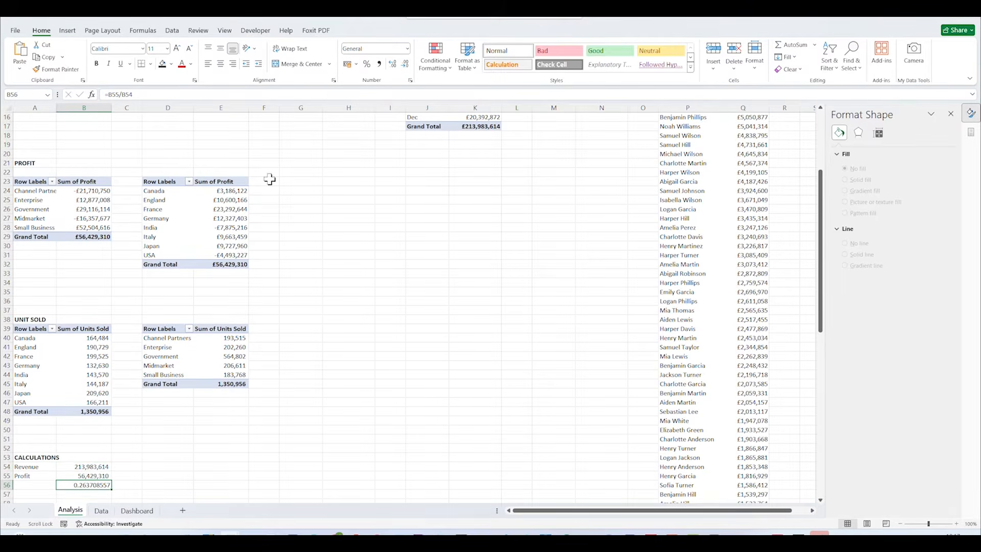
left_click(366, 63)
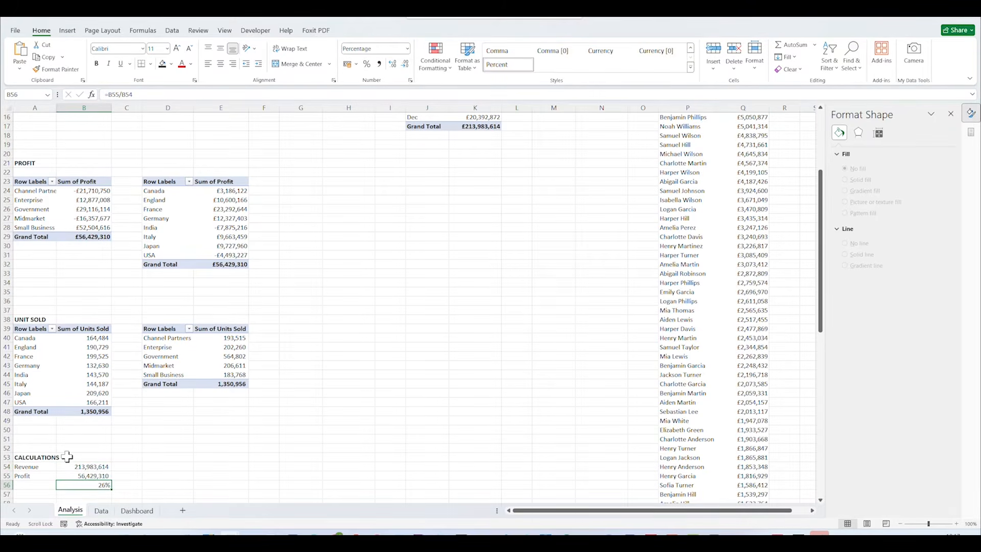
left_click(394, 63)
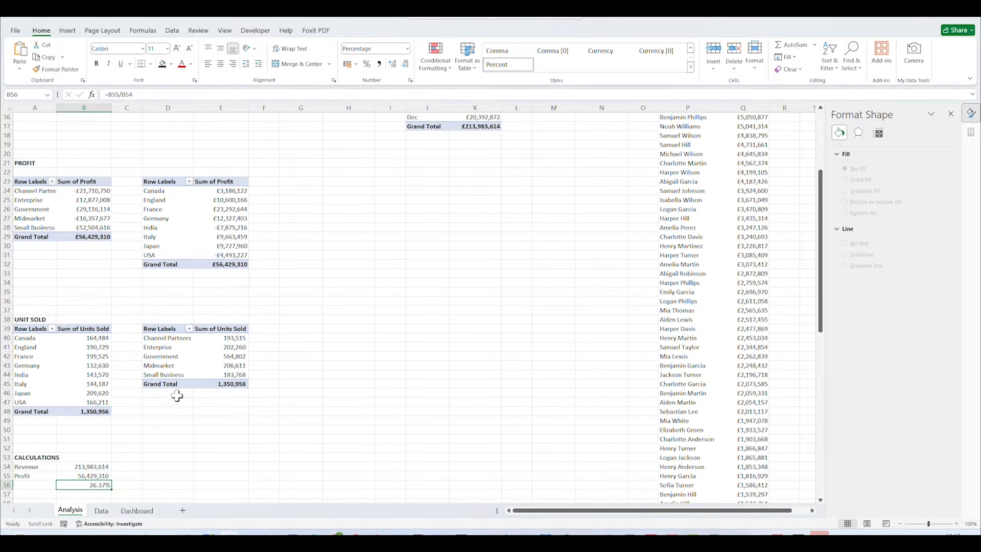
Insert blank columns at column L of the Analysis sheet, directly after the monthly net sales pivot table
left_click(104, 510)
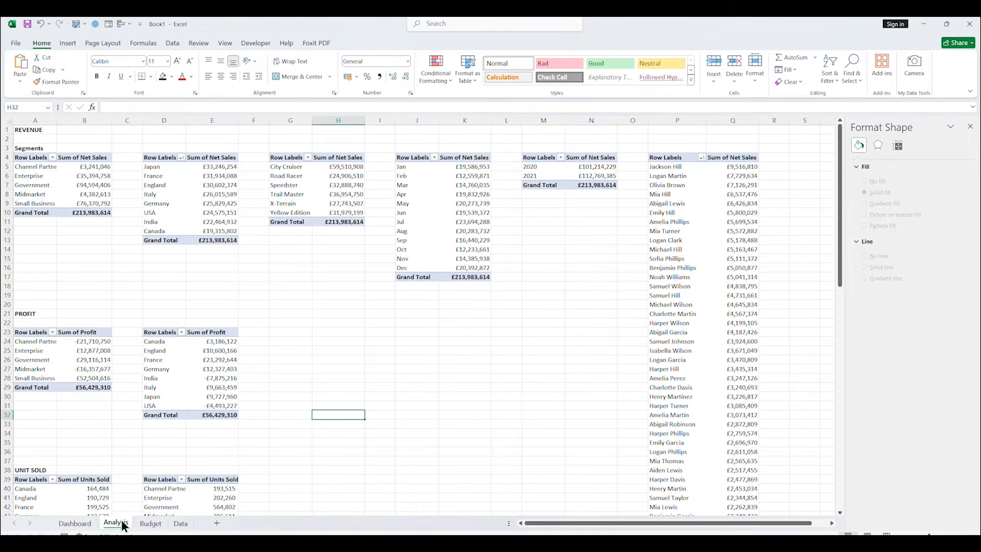
right_click(506, 121)
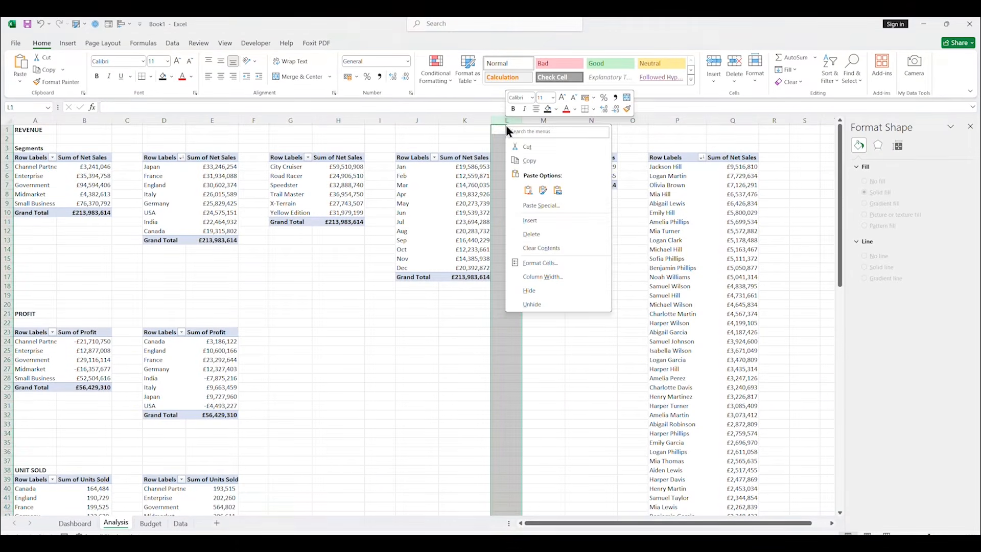
left_click(514, 220)
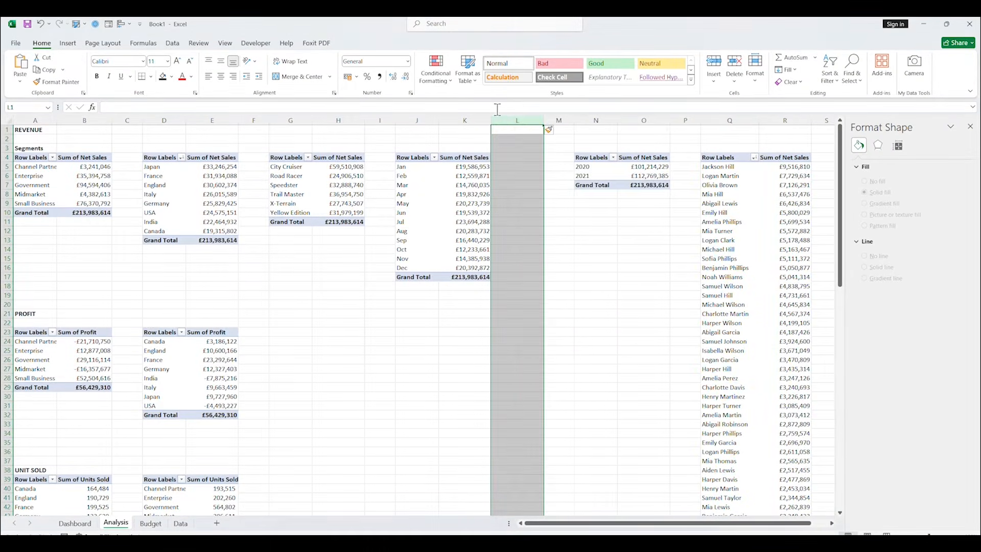
Enter the heading Months in L4 and reference the January label in L5 with =J5
left_click(520, 156)
type("mONNH")
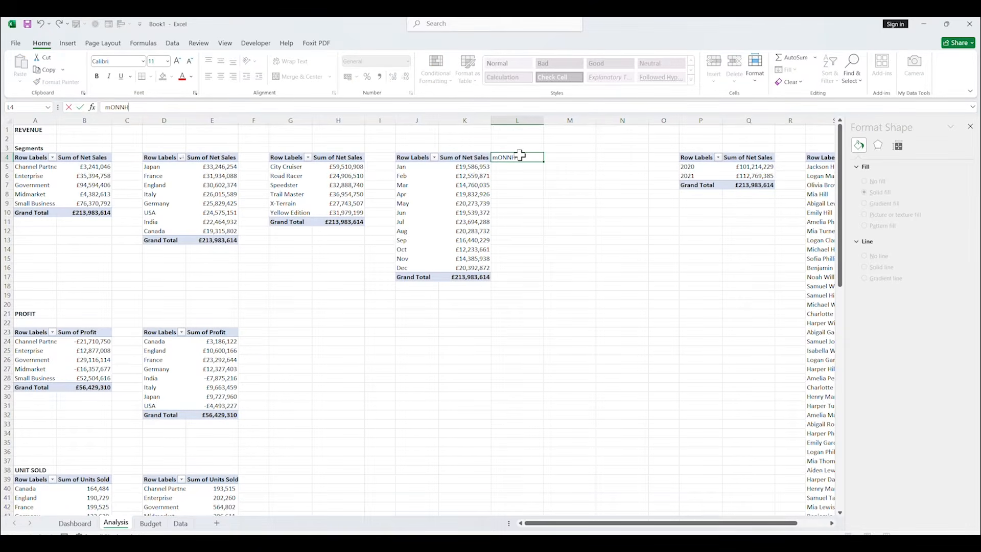
type("THS")
key("Return")
type("=")
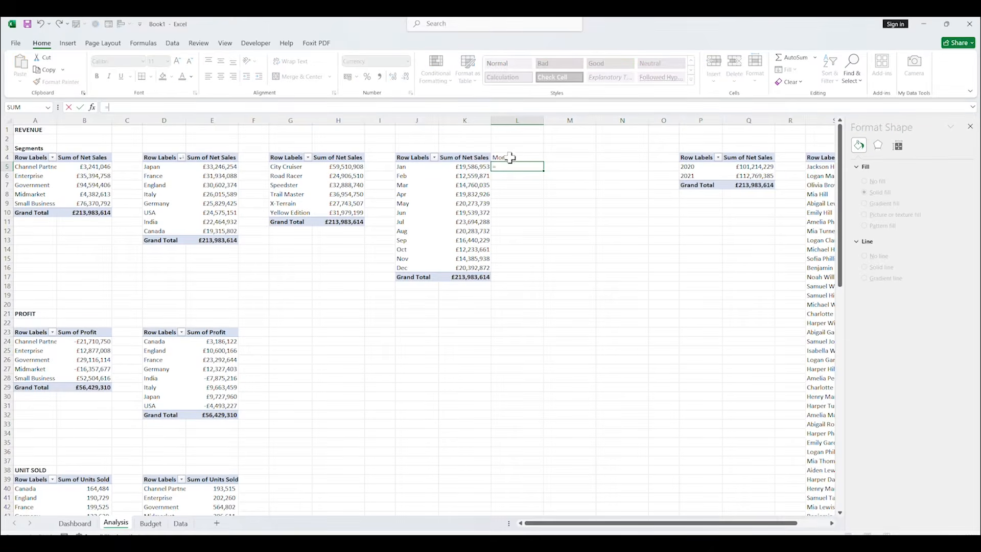
left_click(425, 167)
key("Return")
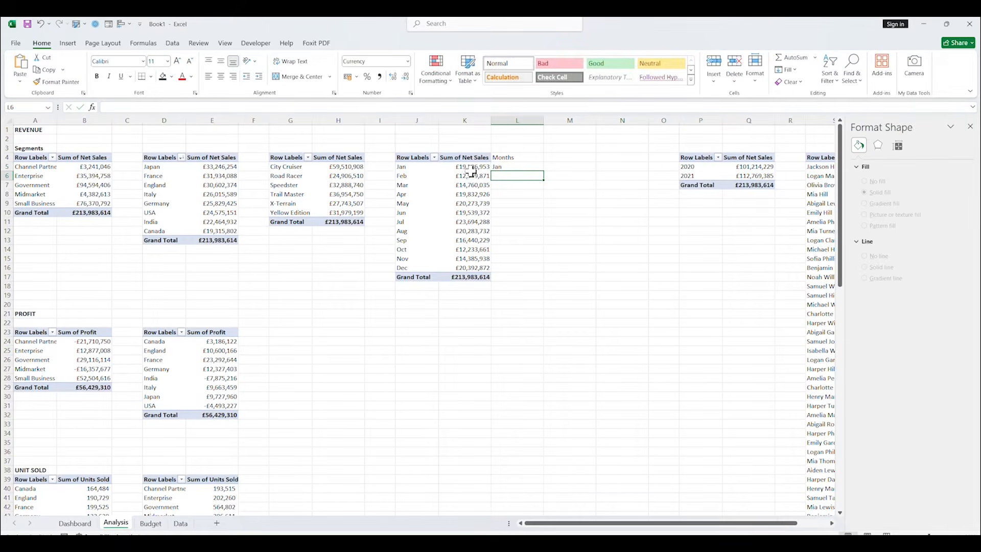
Enter the formula =K5 in cell M5 to reference January's net sales
left_click(545, 169)
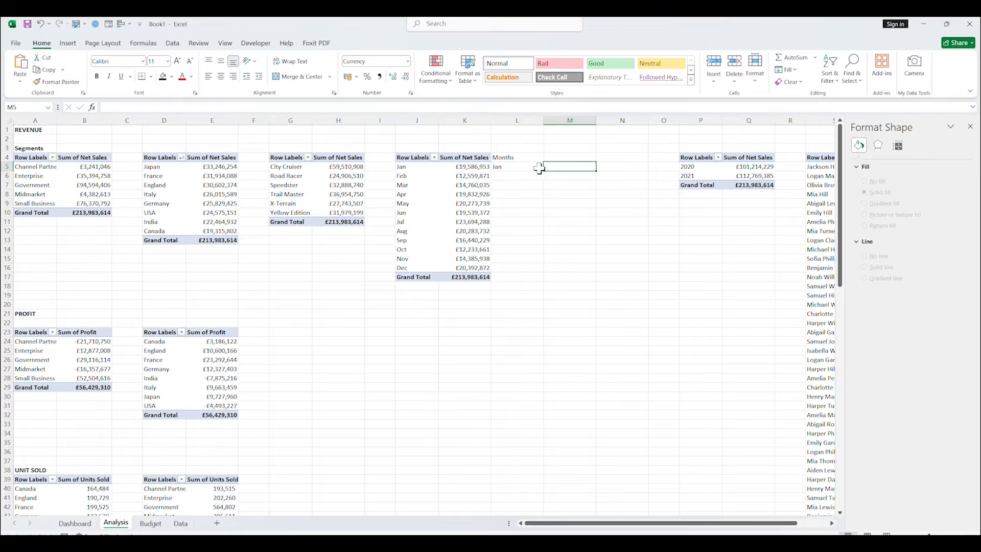
type("=")
left_click(467, 166)
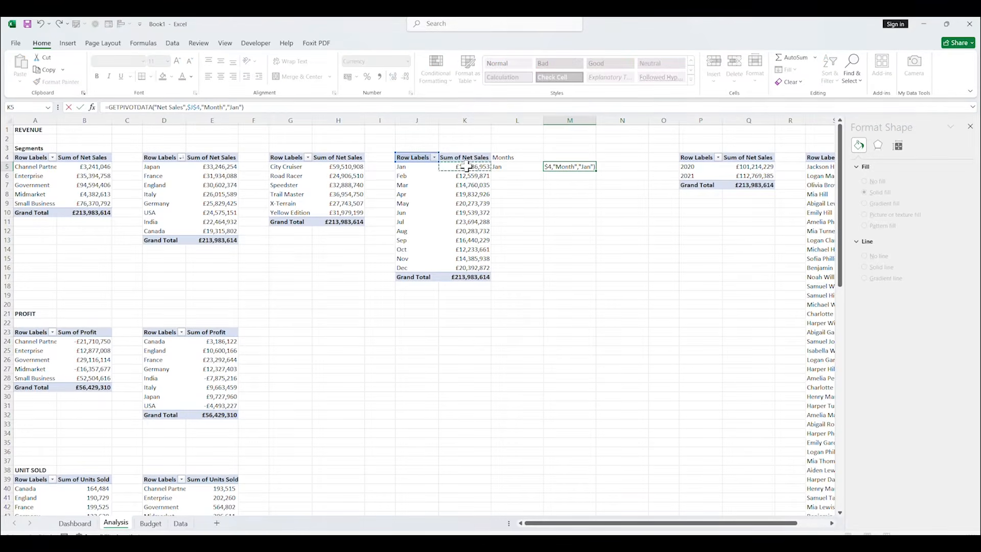
left_click(560, 157)
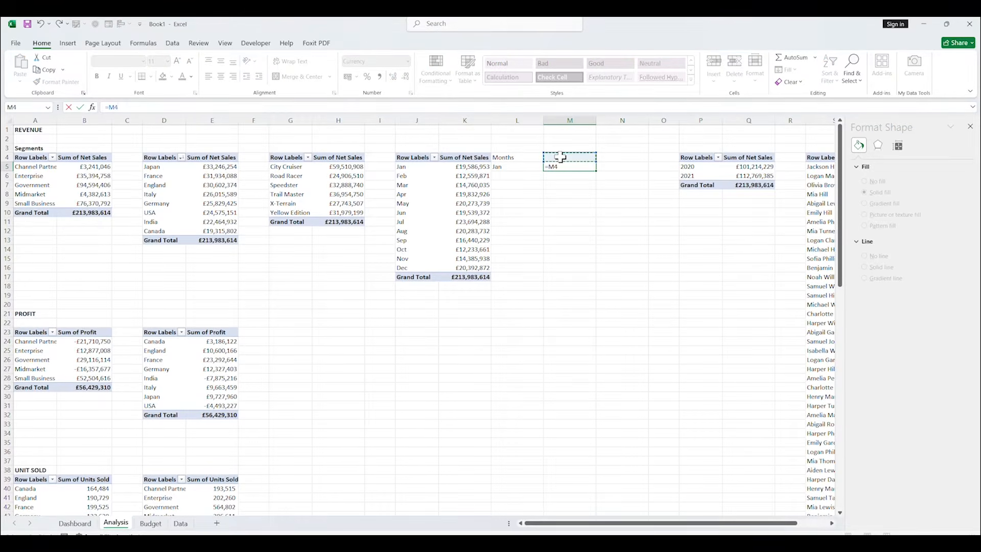
key("BackSpace")
type("5")
key("Return")
left_click(561, 167)
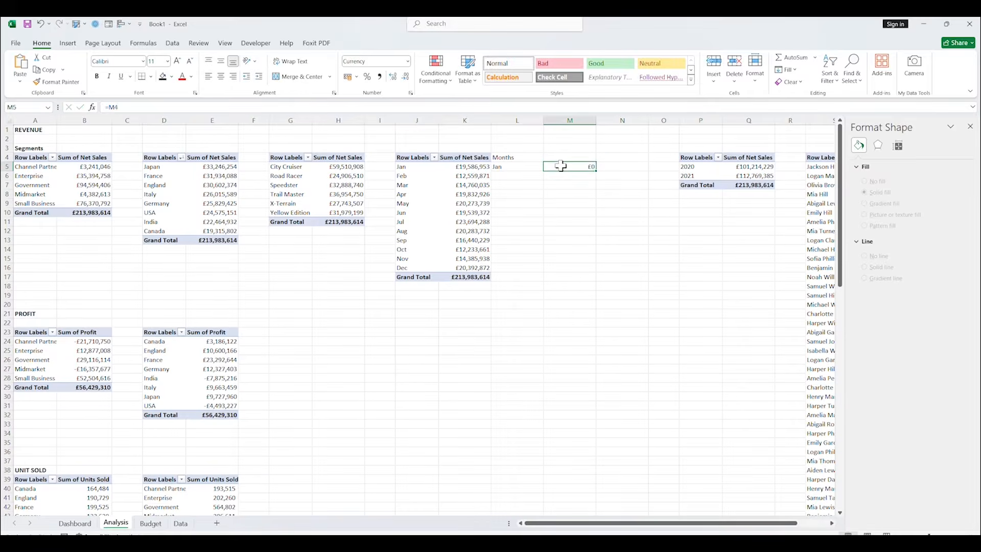
left_click(114, 107)
key("BackSpace")
type("K5")
key("Return")
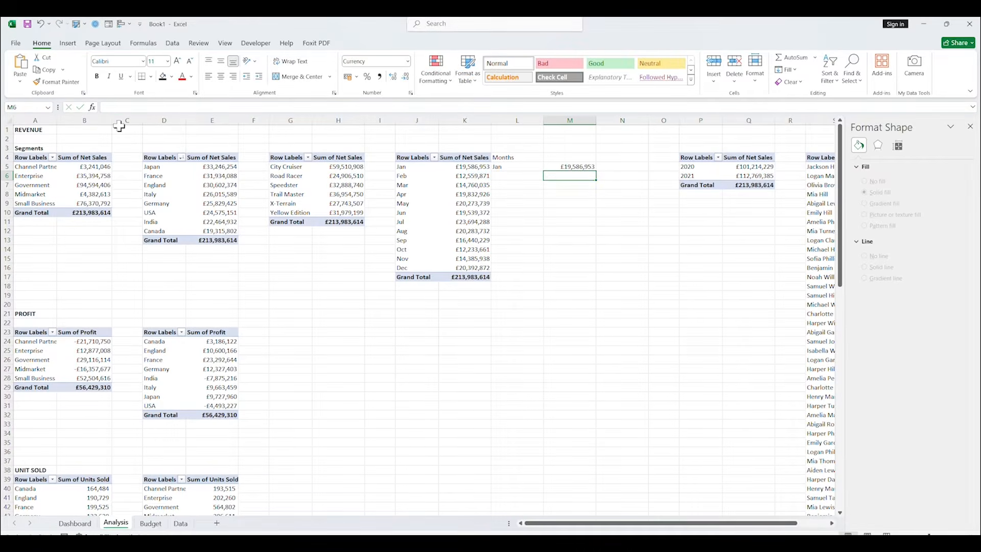
Fill the month and net sales formulas in L5:M5 down to row 16
left_click(541, 166)
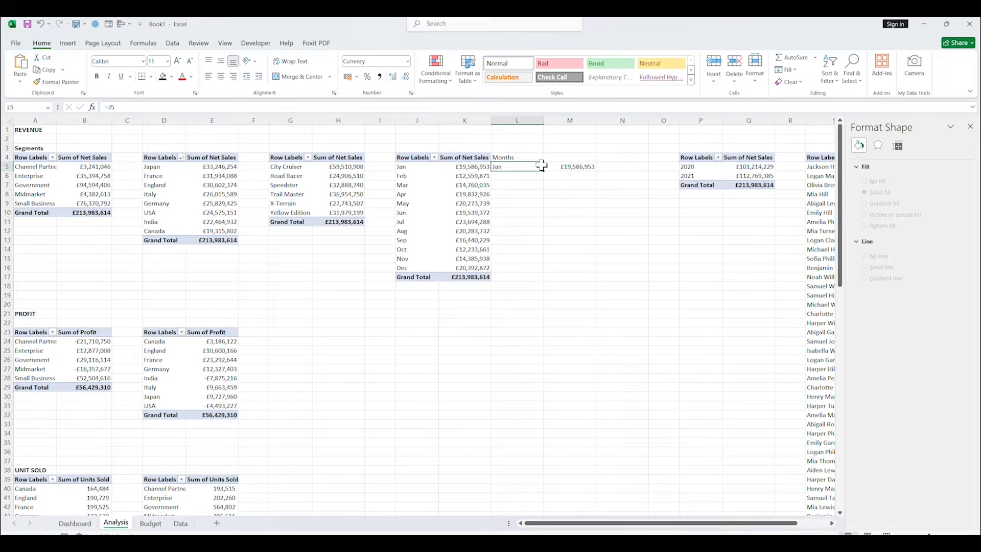
left_click(572, 166)
left_click_drag(495, 165, 602, 274)
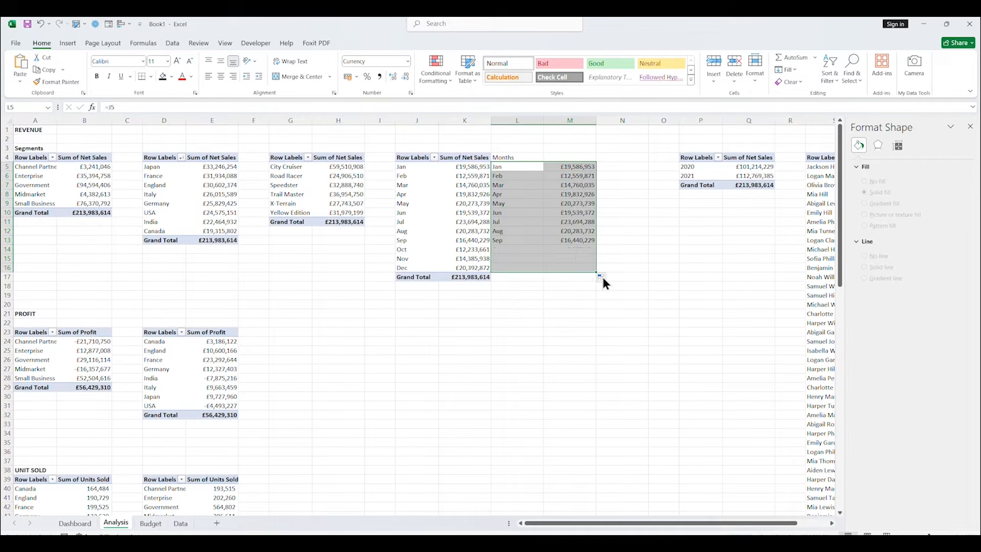
Enter the heading actaul in M4 for the monthly net sales column and Budget beside it in N4
left_click(560, 157)
type("actaul")
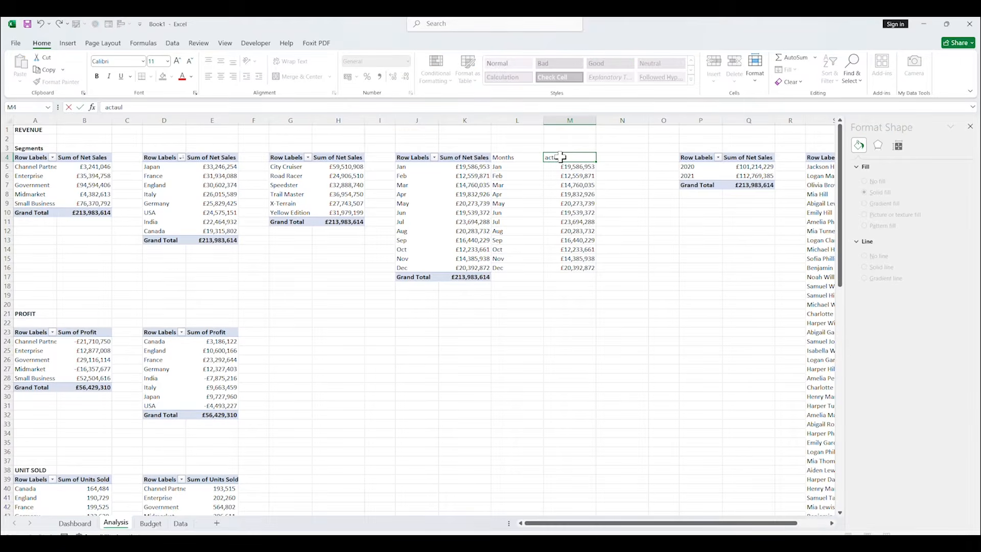
key("Tab")
left_click(560, 157)
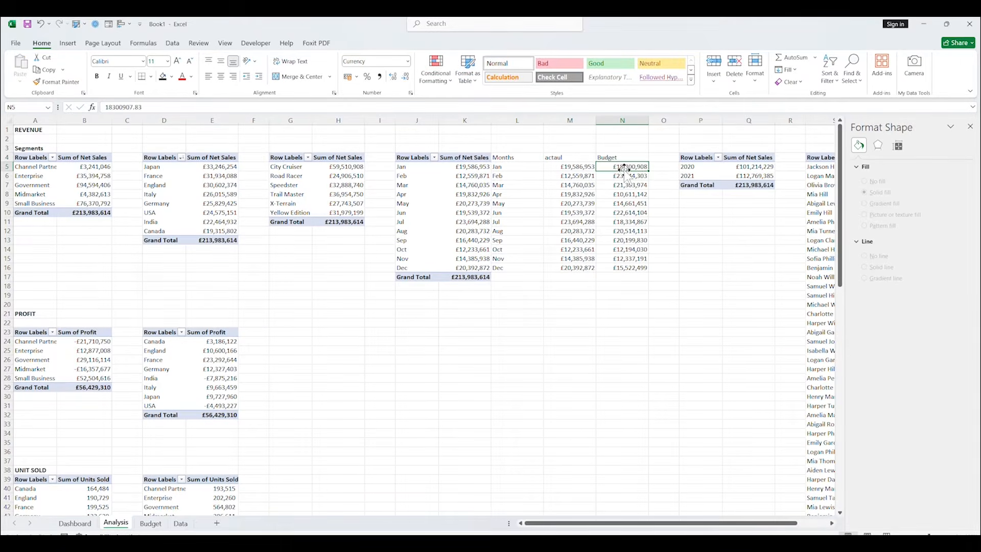
Reference January's budget in N5 with =Budget!B5 and try to fill the formula down to N16
type("=")
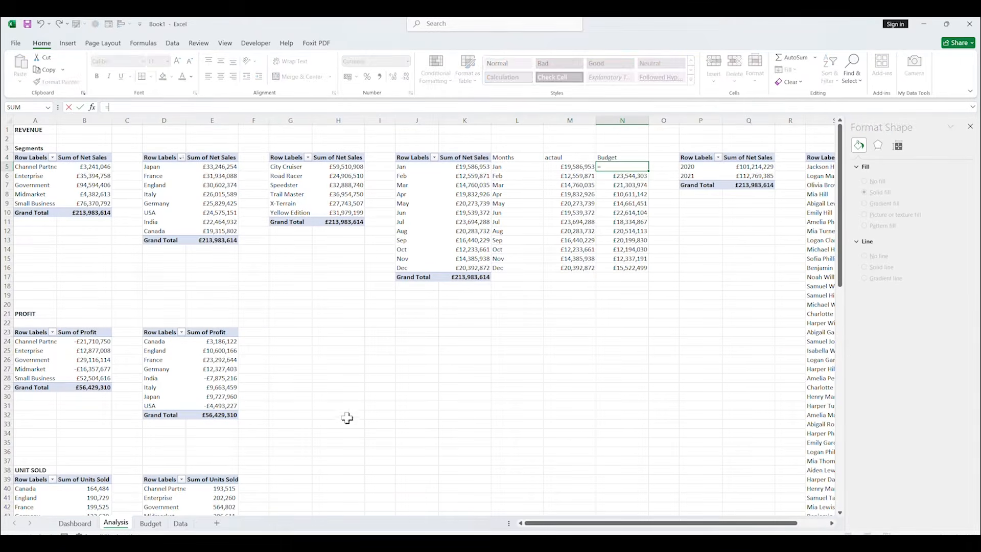
left_click(149, 523)
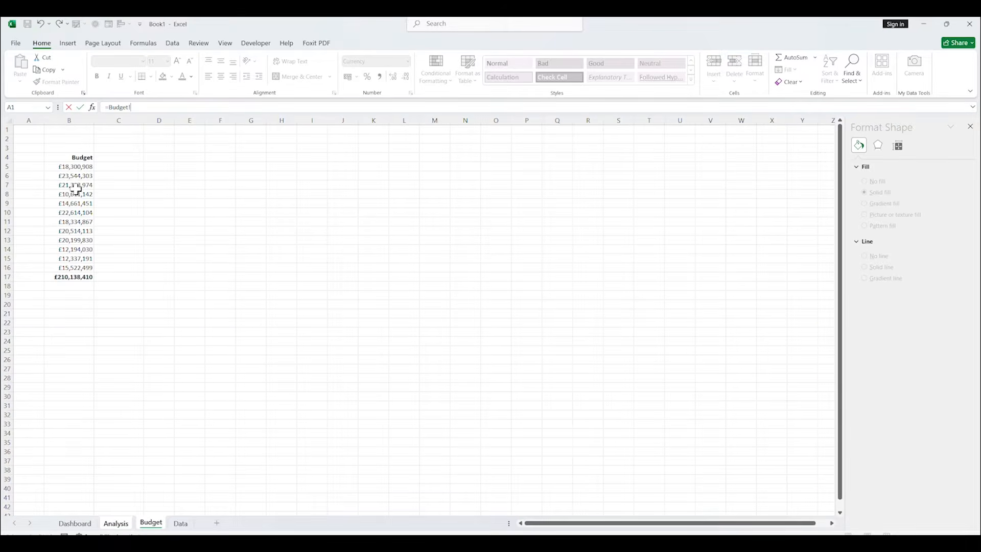
left_click(65, 165)
key("Return")
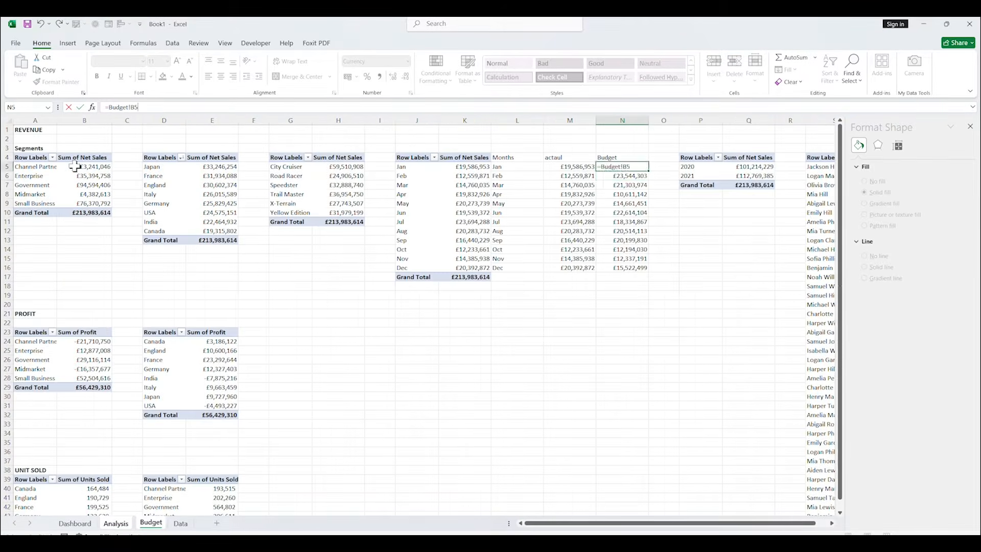
left_click(636, 162)
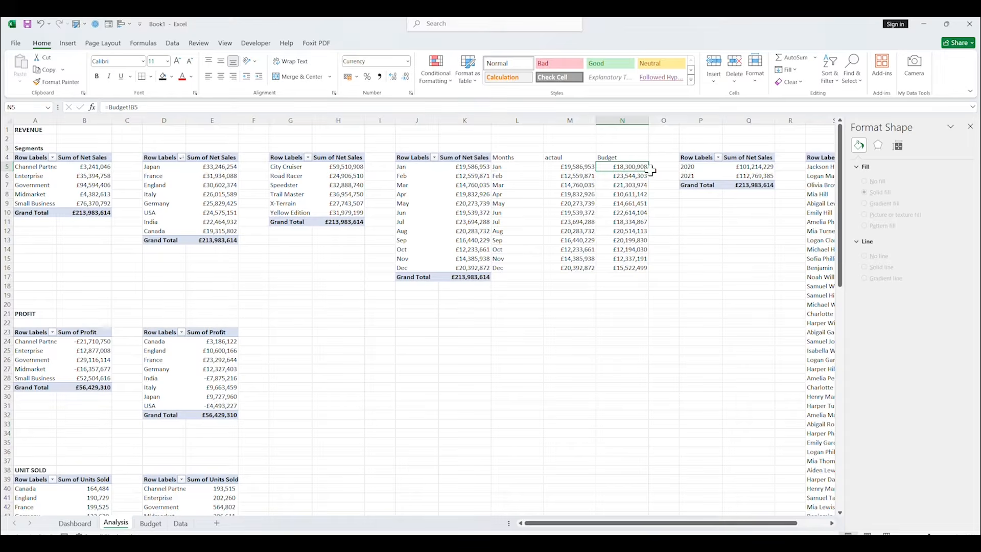
double_click(646, 171)
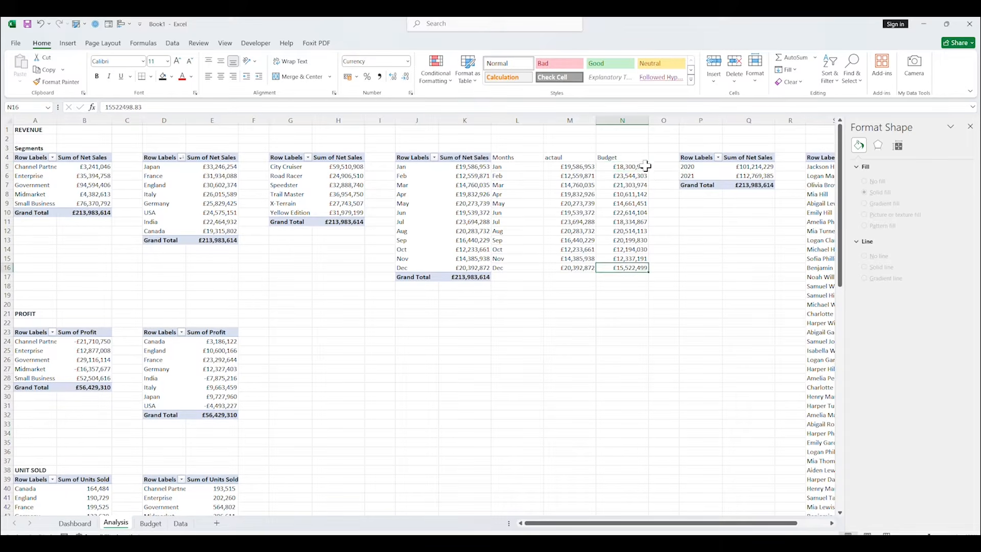
left_click(646, 167)
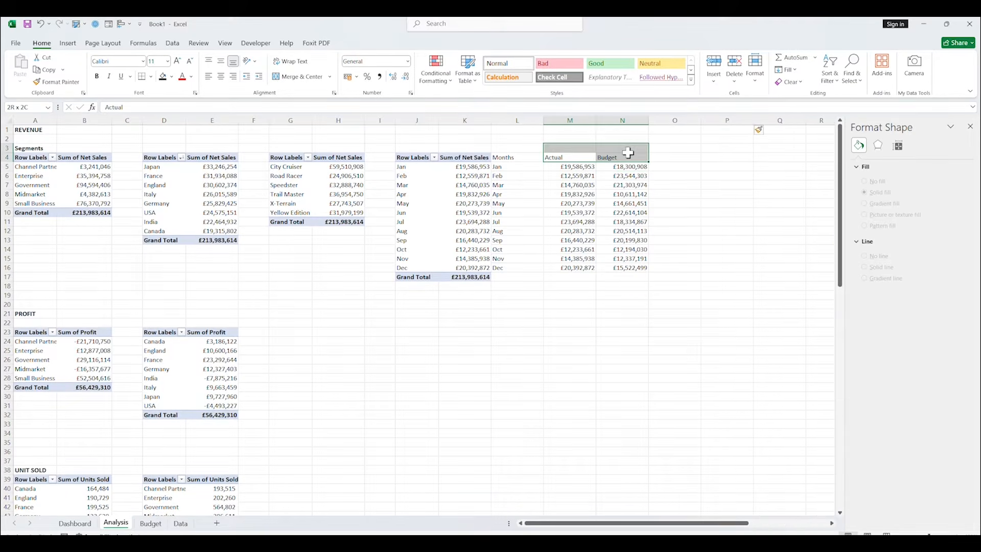
Copy the Actual and Budget headings from M4:N4 to O4:P4 and add the heading var % in Q4
left_click_drag(629, 155, 629, 157)
key("ctrl+c")
left_click(658, 158)
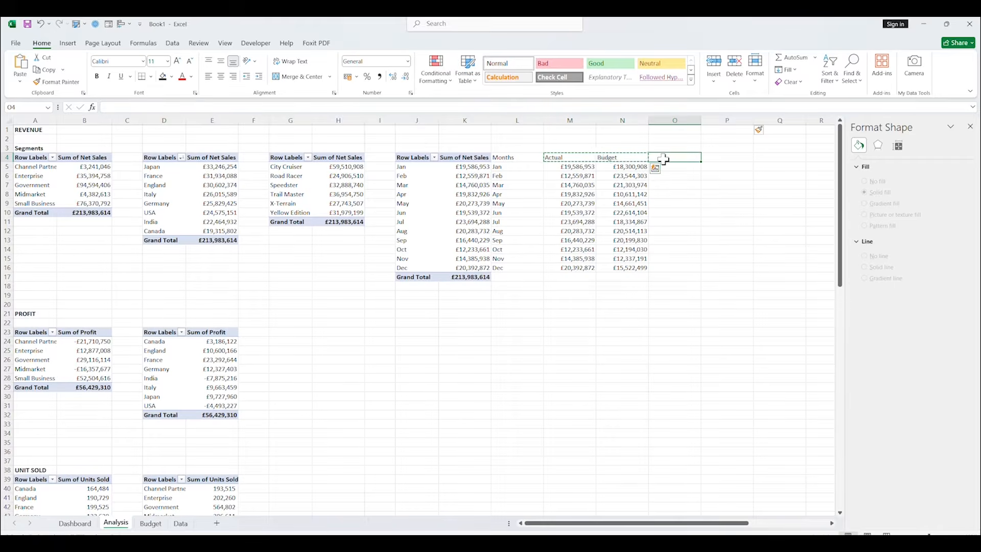
key("ctrl+v")
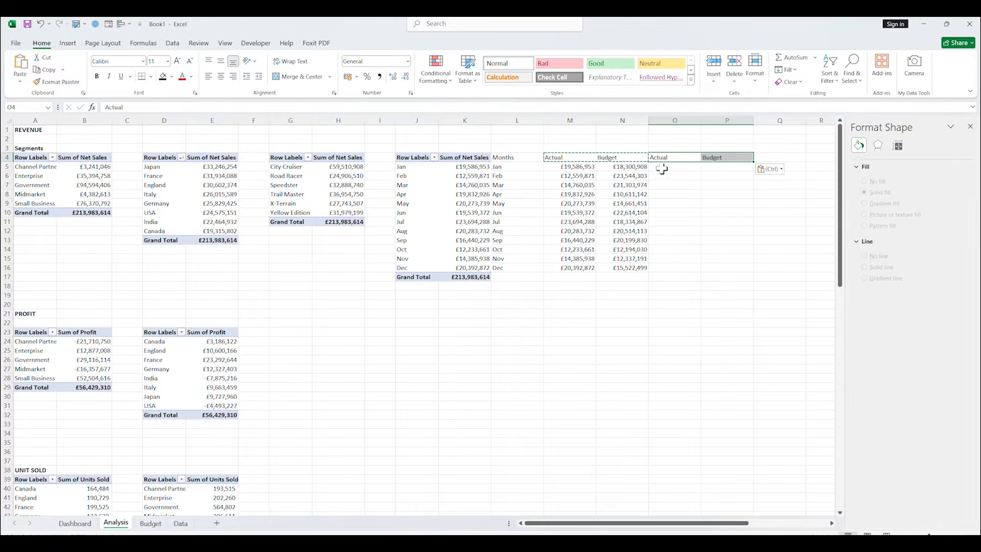
left_click(766, 158)
type("var %")
Reference December's actual in O16 with =M16 and fill the formula across to P16 for the December budget
left_click(676, 268)
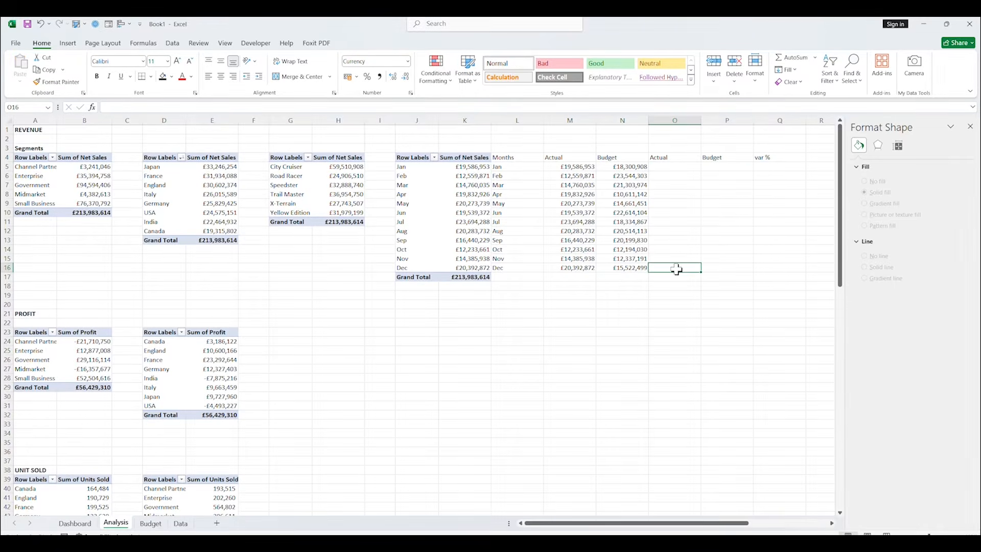
type("=")
left_click(593, 268)
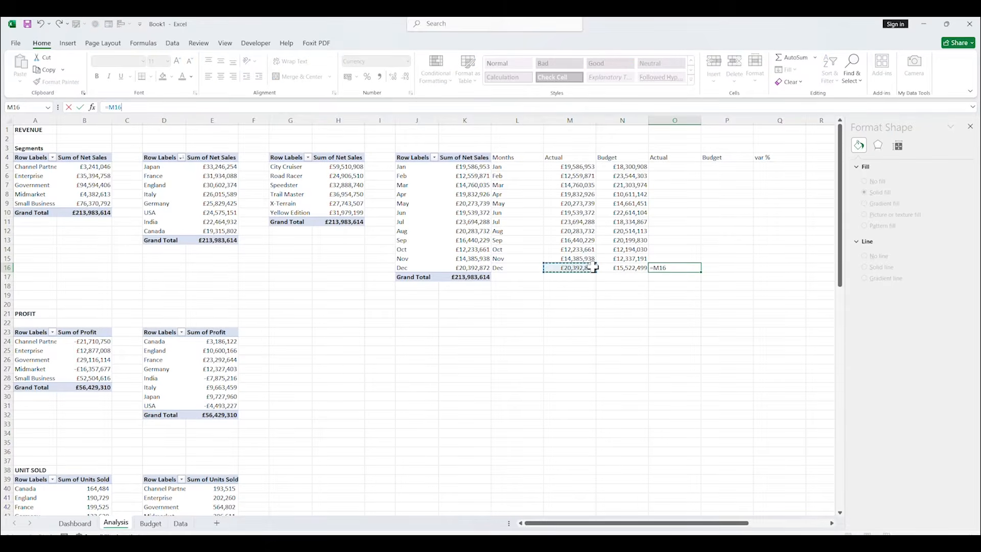
key("ctrl+Return")
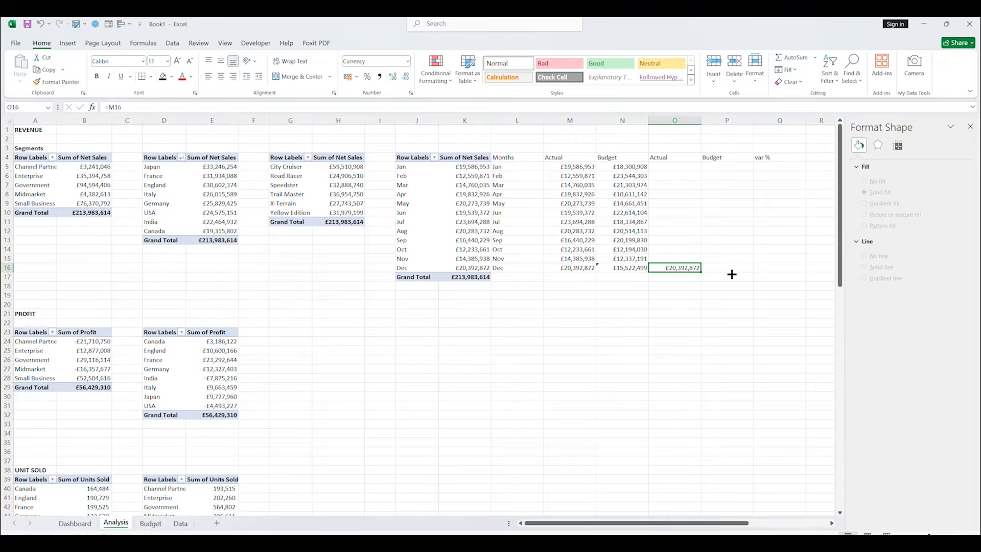
left_click_drag(731, 274, 731, 272)
Calculate January's variance in Q5 with the formula =N5/M5-1
left_click(776, 167)
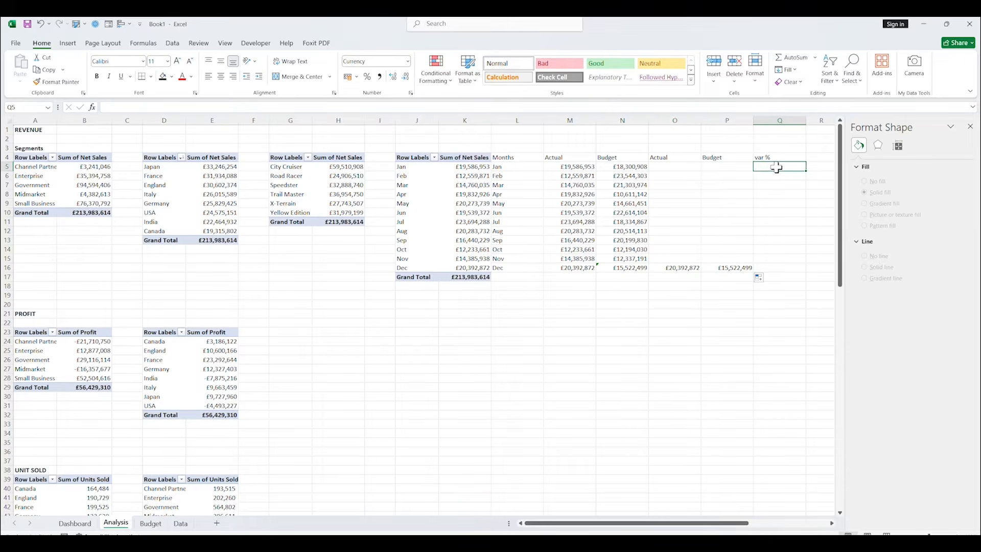
type("=")
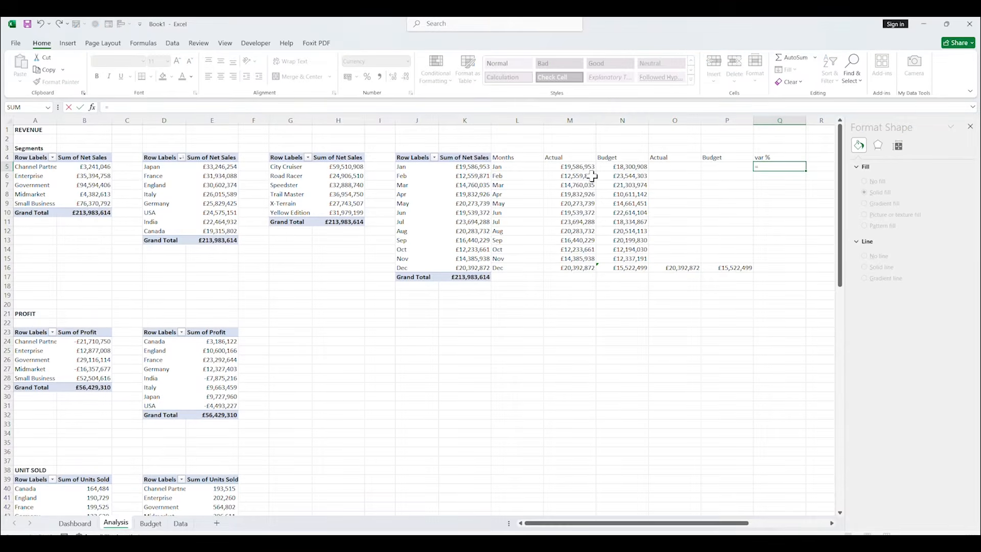
left_click(617, 168)
type("/")
left_click(583, 166)
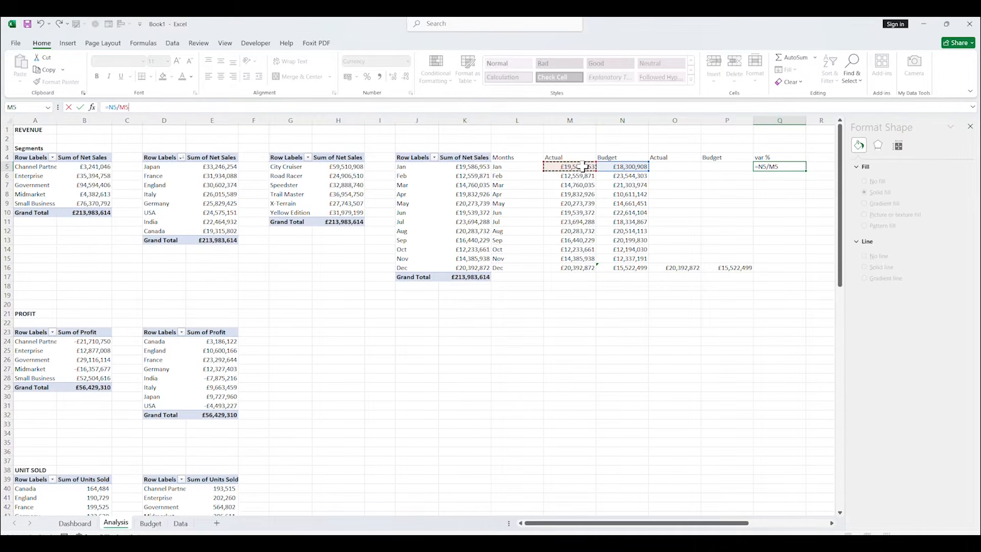
key("Return")
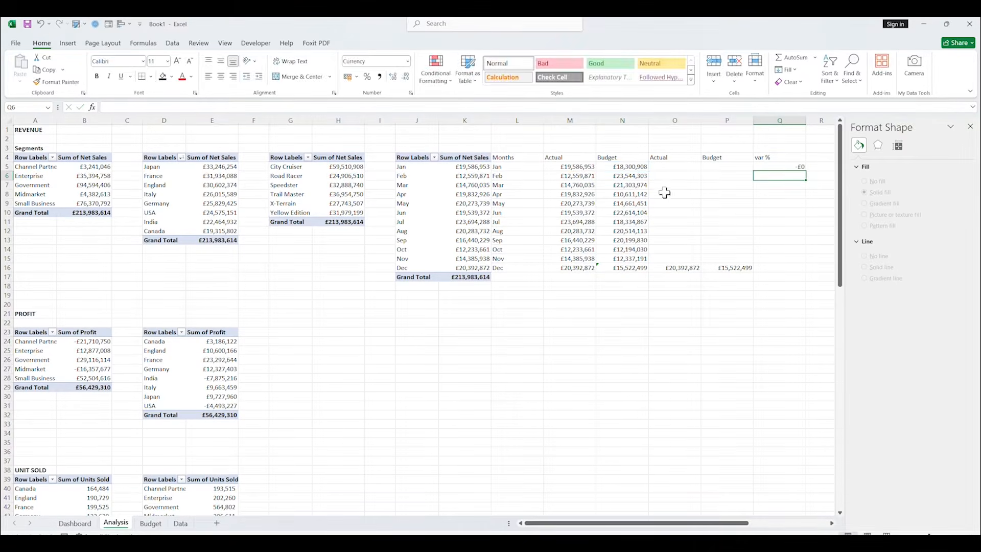
Fill the variance formula from Q5 down to Q16, formatted as a percentage with one decimal place
left_click(780, 165)
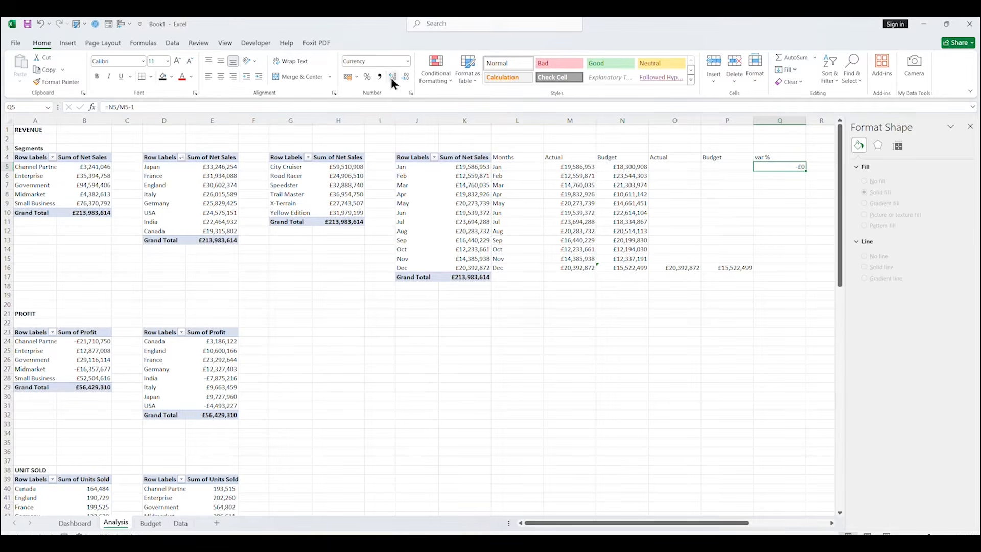
left_click(367, 76)
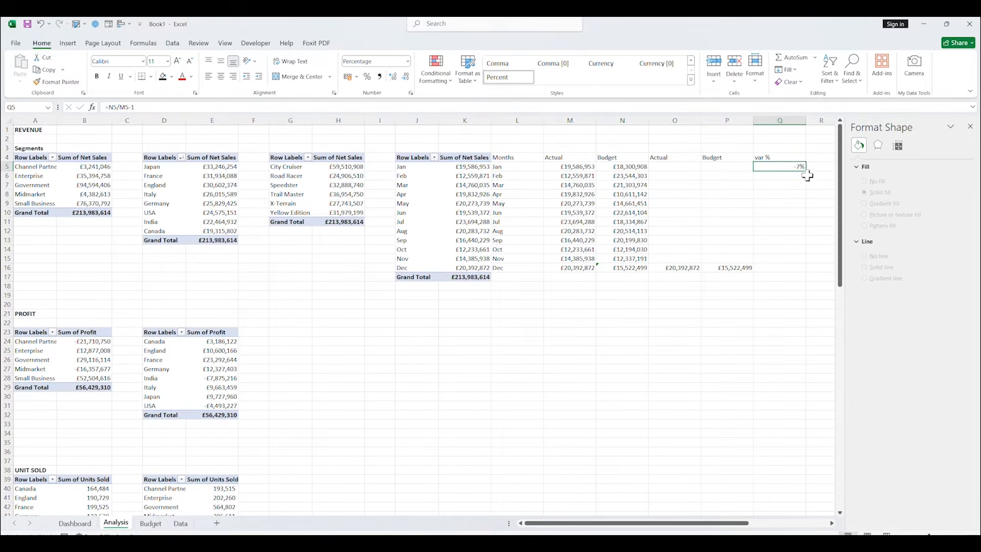
left_click_drag(806, 170, 792, 267)
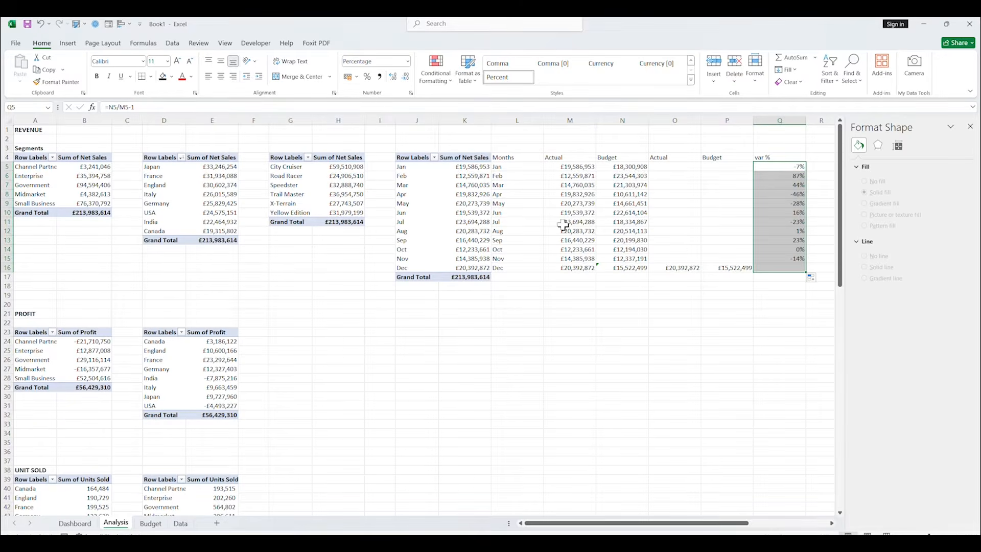
left_click(391, 81)
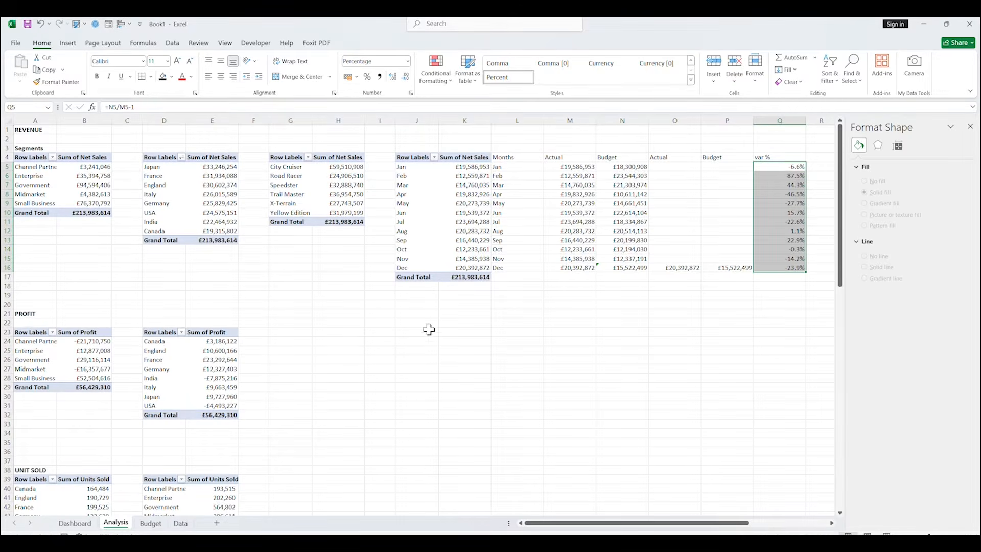
Format the monthly table's header row L4:Q4 with a black fill and white text
left_click_drag(517, 157, 780, 157)
left_click(171, 77)
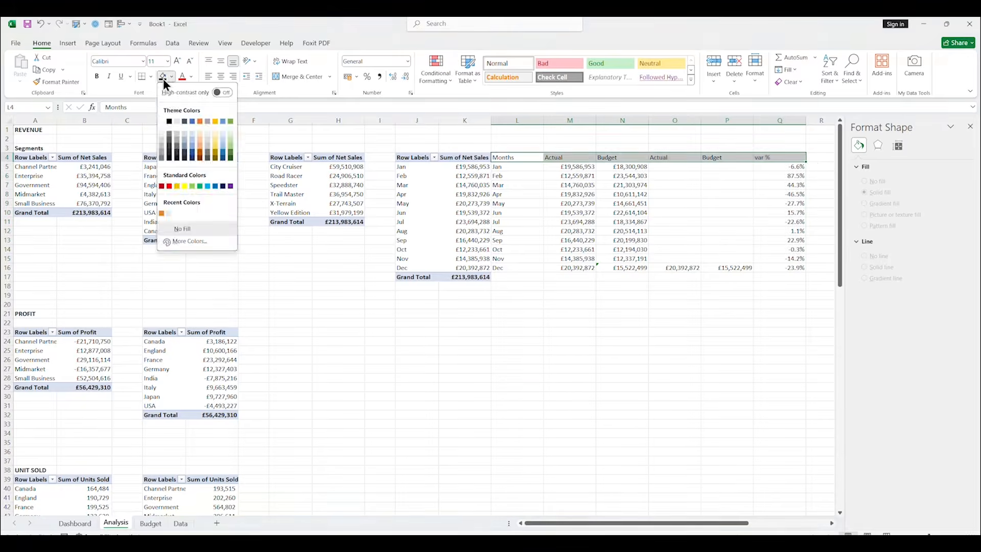
left_click(163, 79)
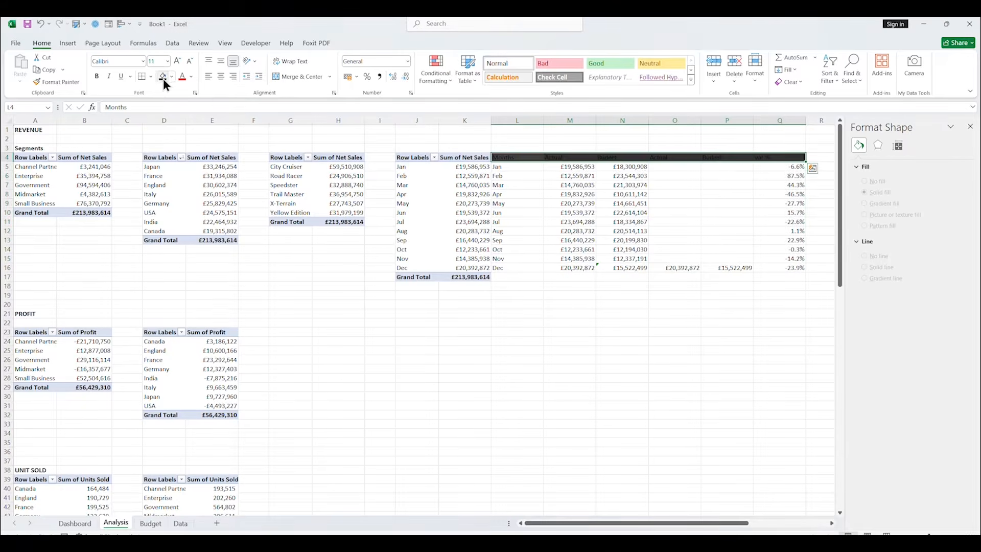
left_click(192, 77)
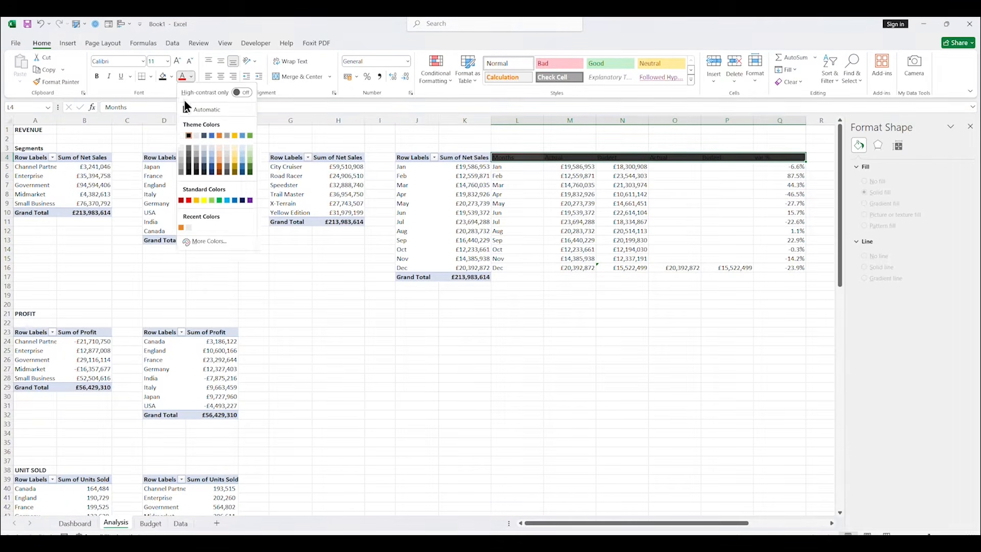
left_click(181, 137)
left_click(573, 325)
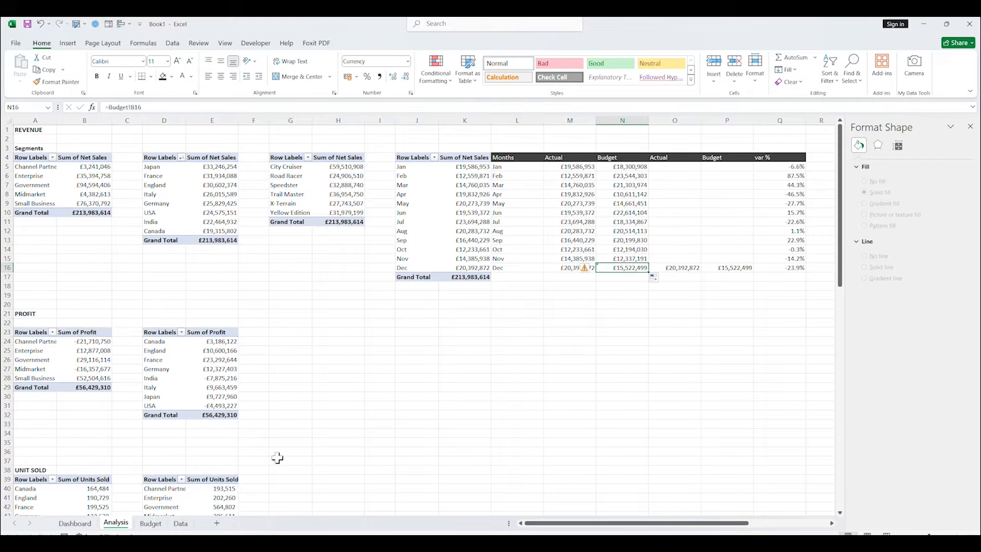
Add a % Total column in J24:J29 for the product profit values in I24:I29 using Quick Analysis
left_click(478, 396)
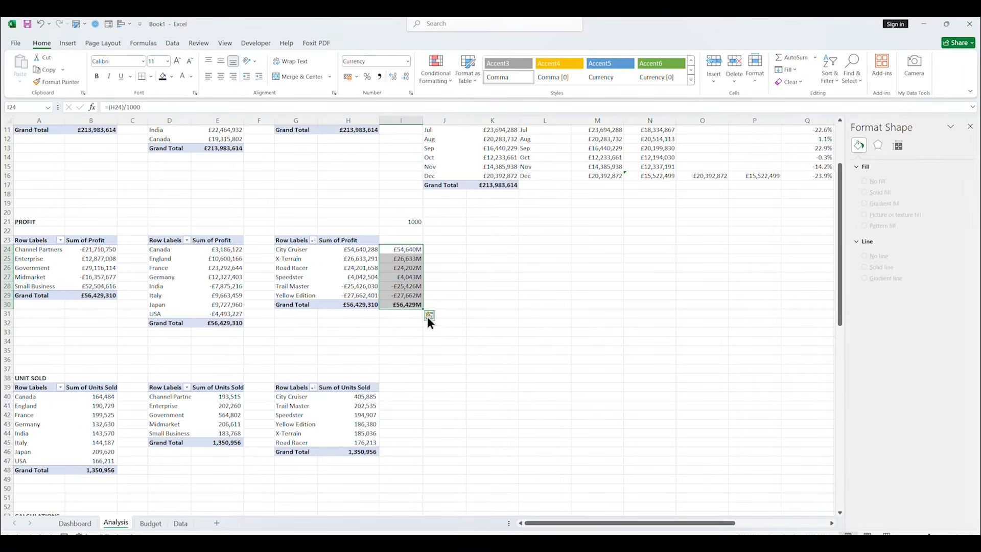
left_click(429, 315)
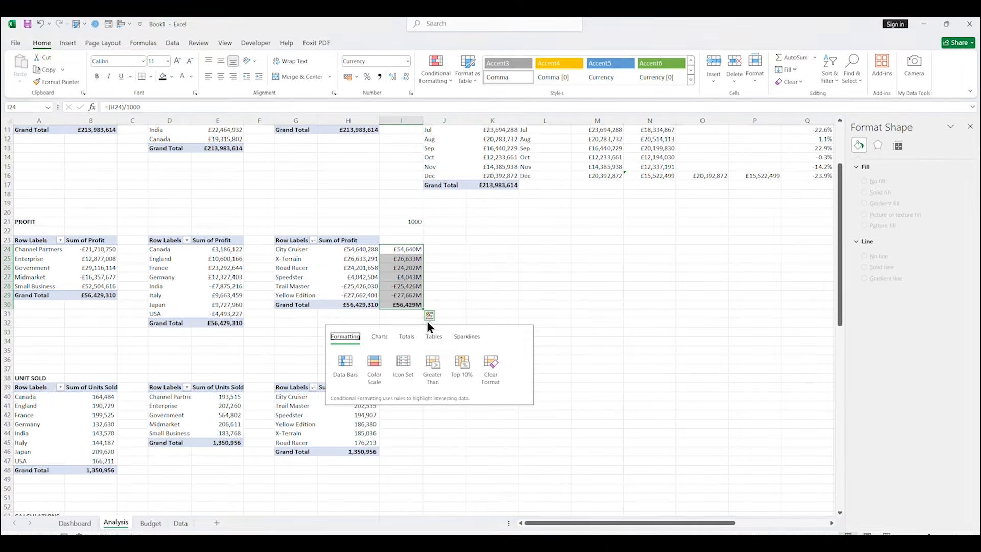
left_click(405, 338)
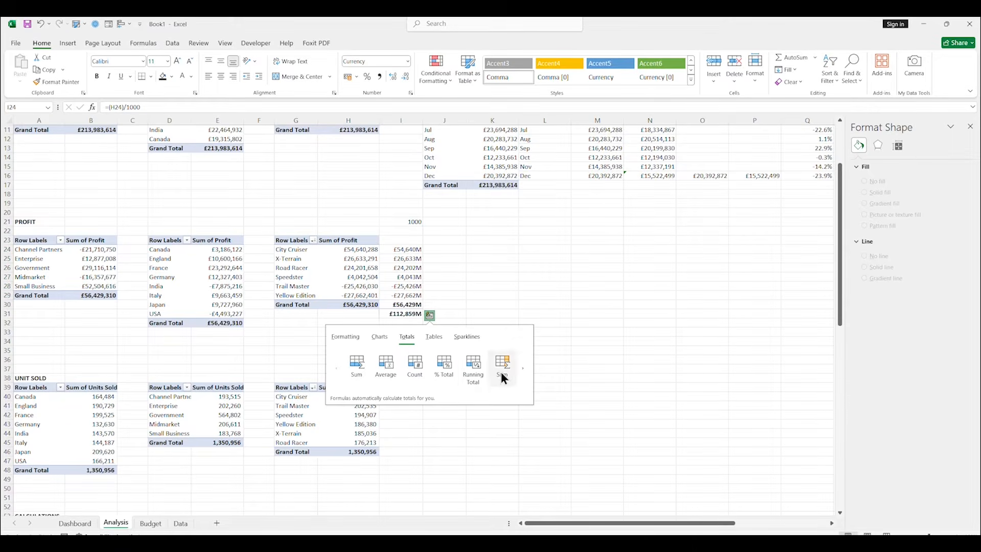
left_click(522, 368)
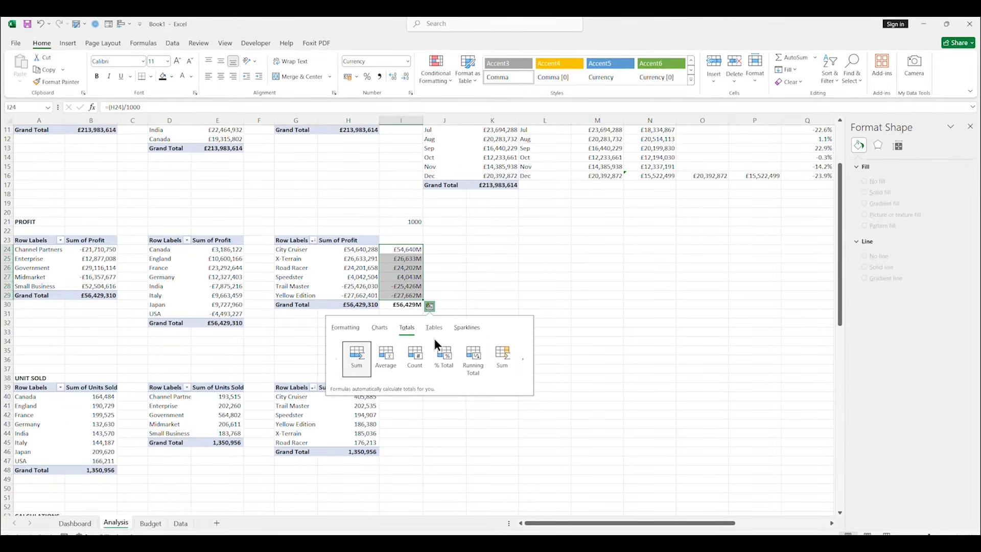
left_click(520, 360)
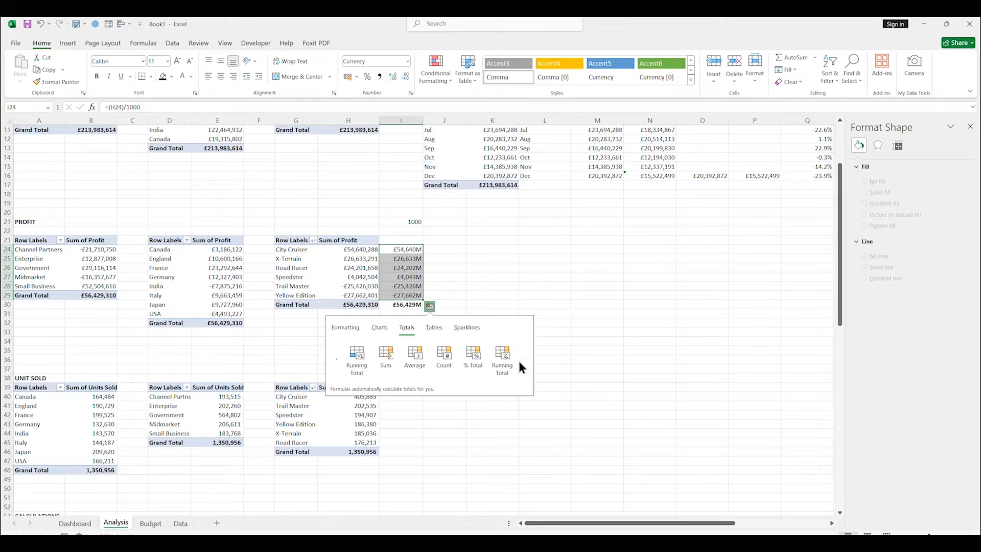
left_click(476, 354)
left_click(444, 323)
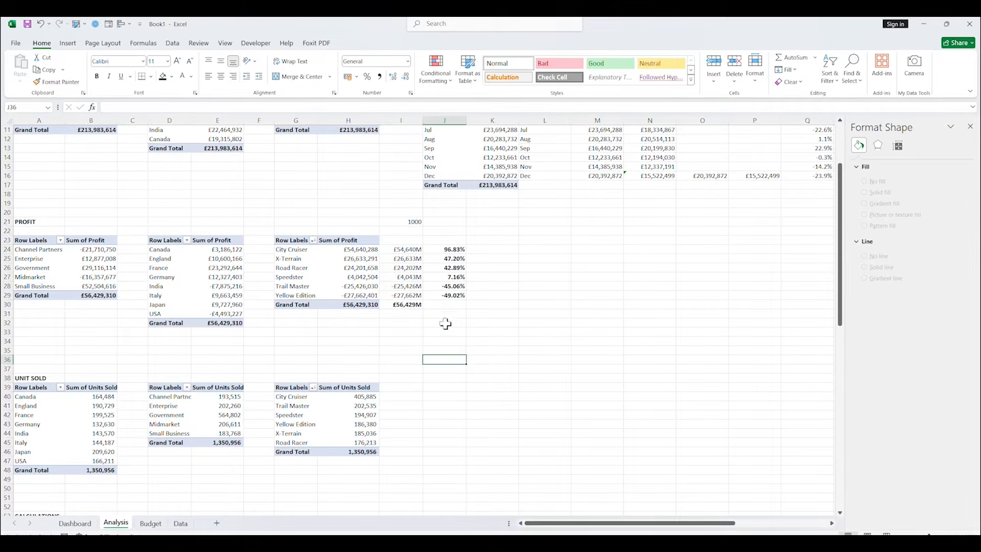
left_click_drag(448, 251, 452, 295)
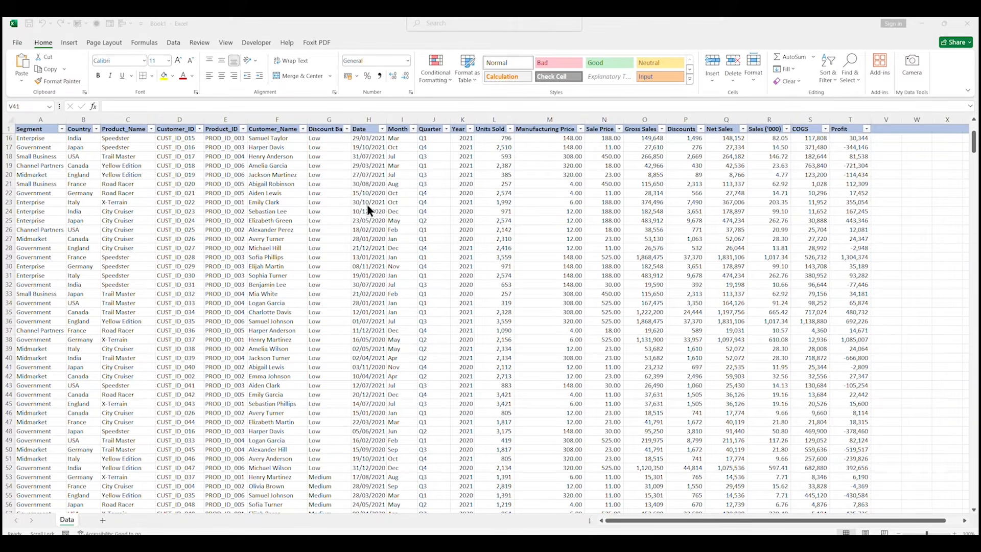
Add a new worksheet after the Data sheet and name it dashboard
left_click(103, 520)
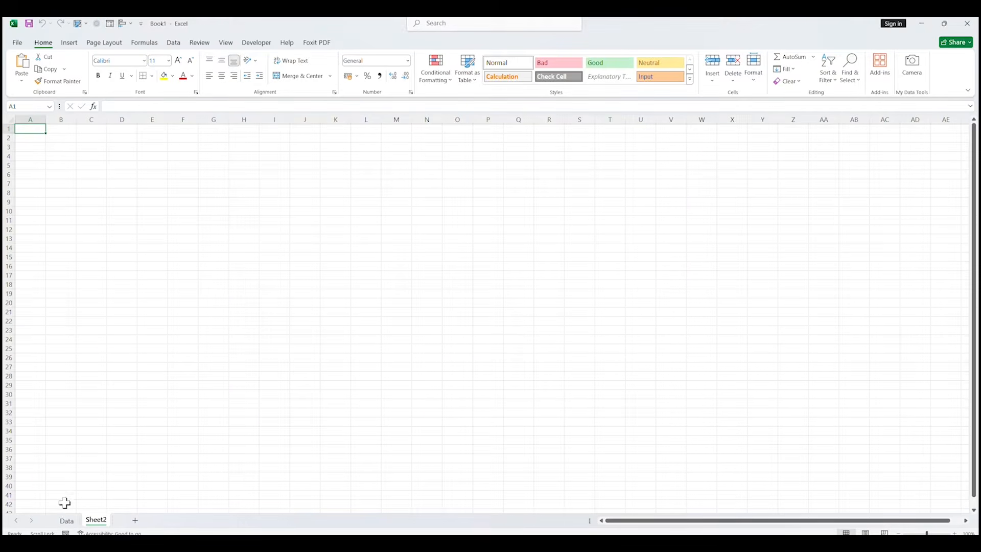
double_click(95, 523)
type("d")
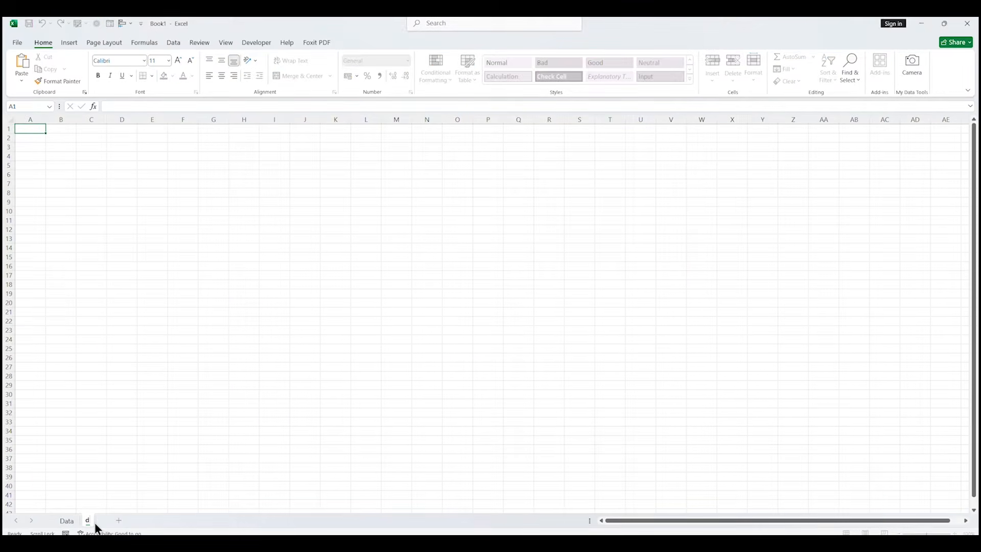
type("ashboard")
key("Return")
Hide the Dashboard sheet's gridlines and fill all its cells with dark grey
key("ctrl+a")
left_click(227, 43)
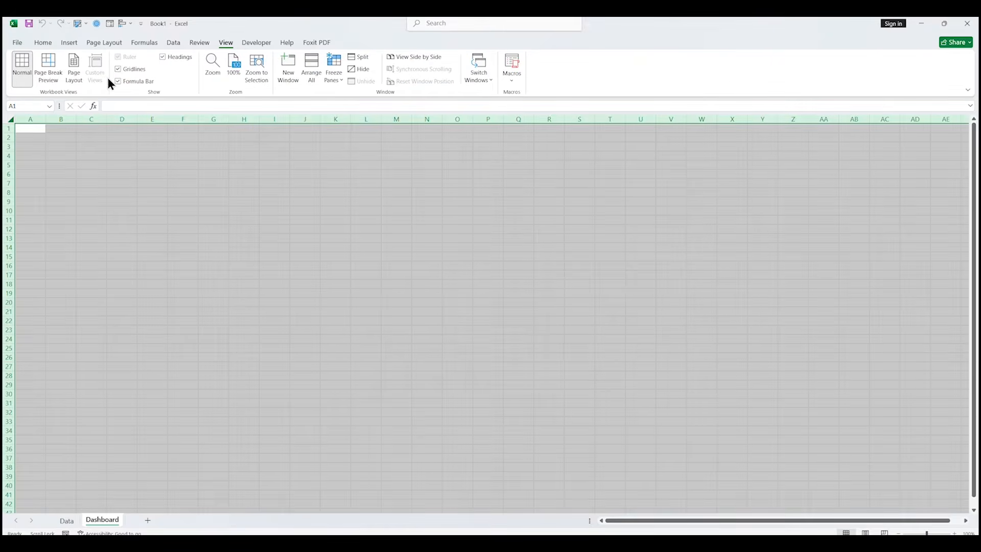
left_click(119, 70)
left_click(43, 43)
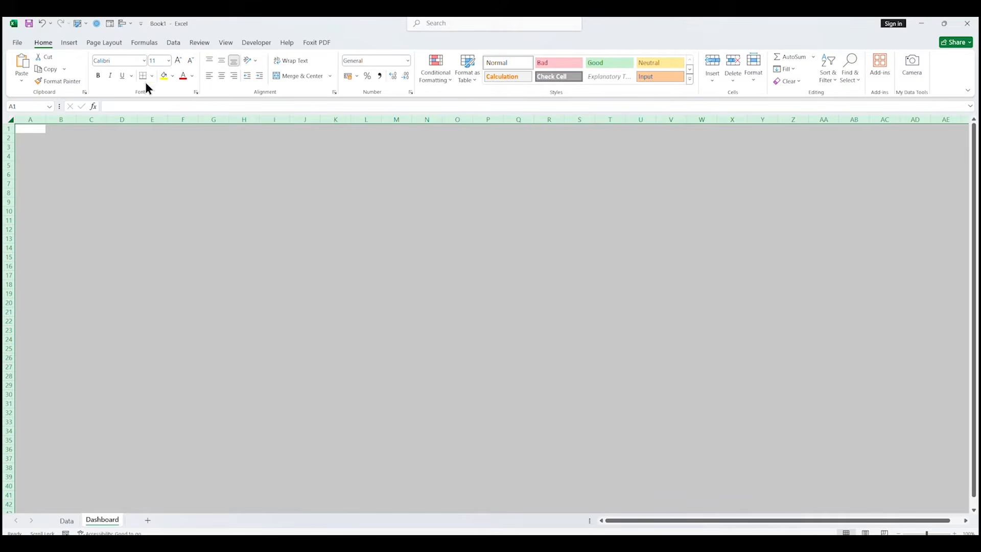
left_click(172, 75)
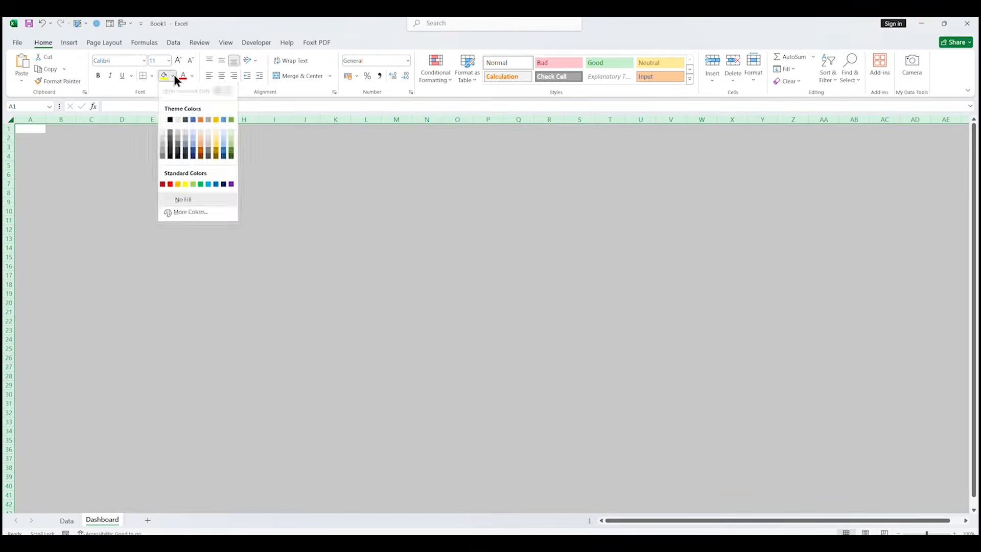
left_click(169, 145)
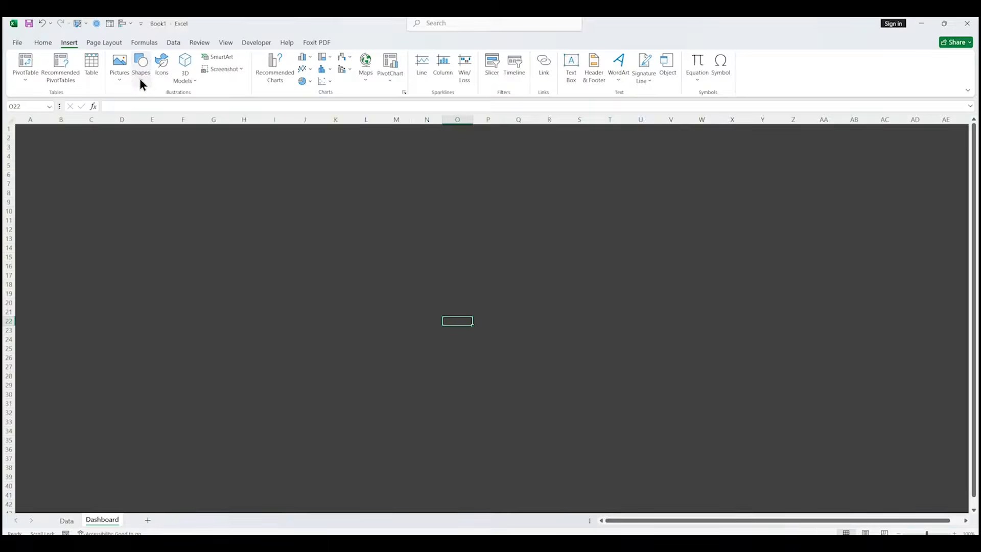
Draw a rounded rectangle about 20.55 cm high and 38.14 cm wide from column D to Z, and reduce its corner rounding
left_click(140, 79)
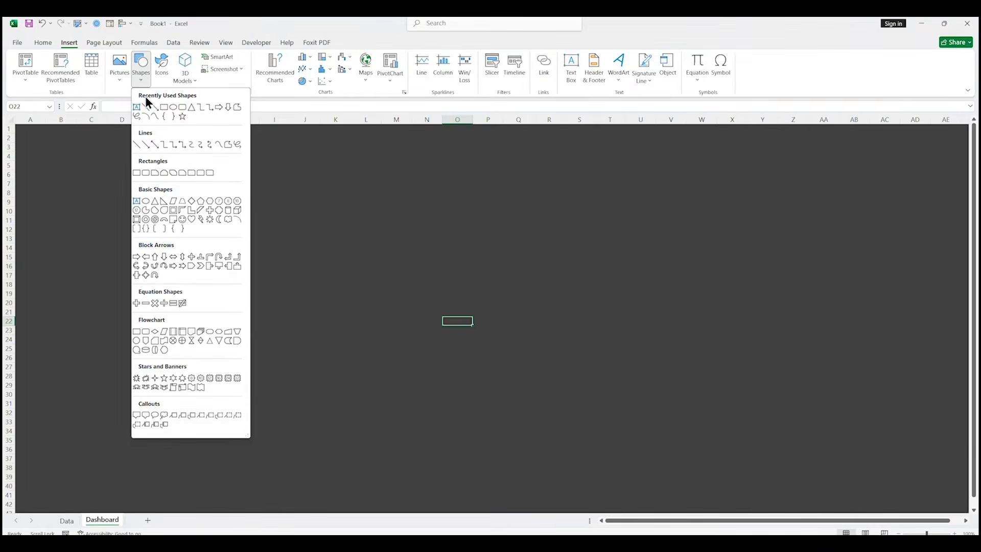
left_click(179, 108)
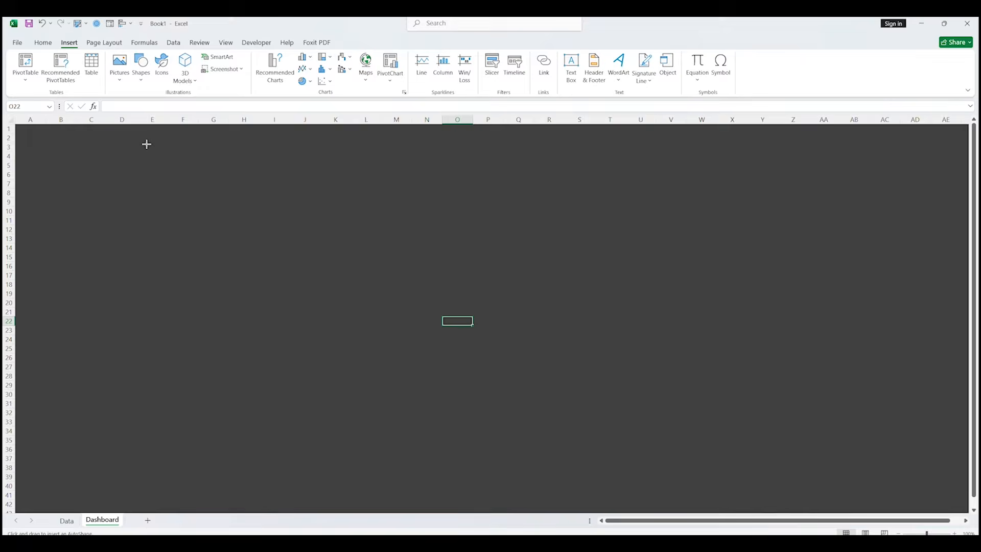
left_click_drag(117, 141, 803, 500)
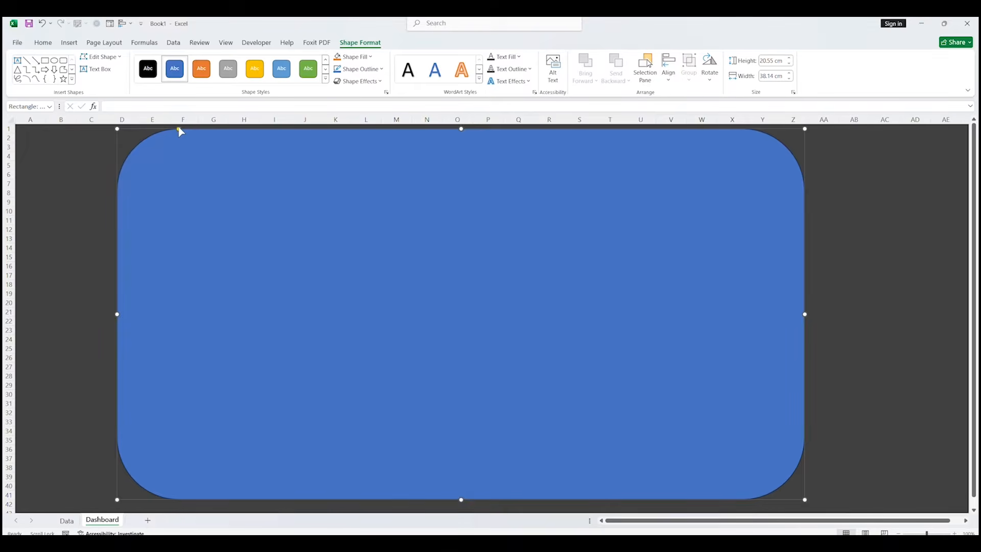
left_click_drag(159, 137, 128, 145)
Format the large rounded rectangle with a solid white fill and no line
right_click(384, 198)
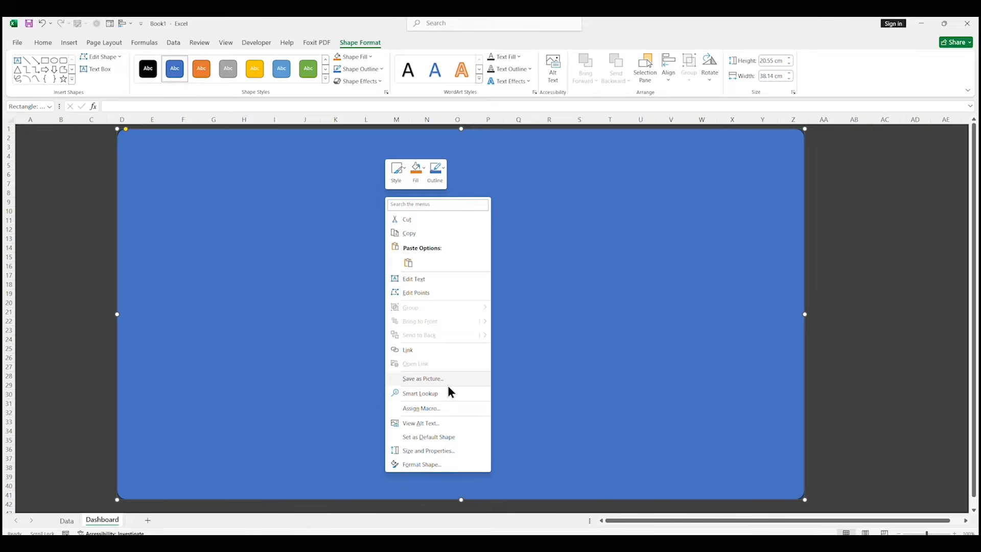
left_click(435, 464)
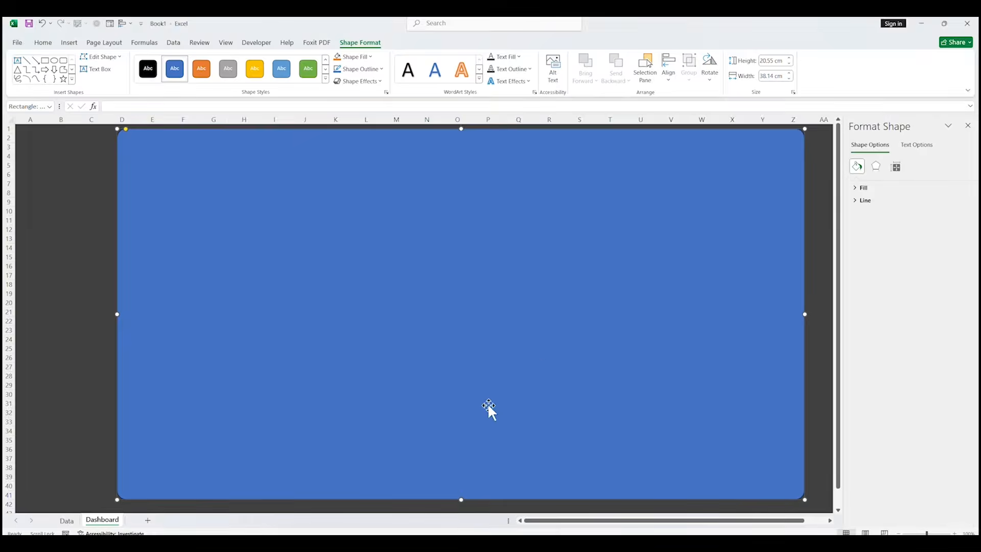
left_click(861, 187)
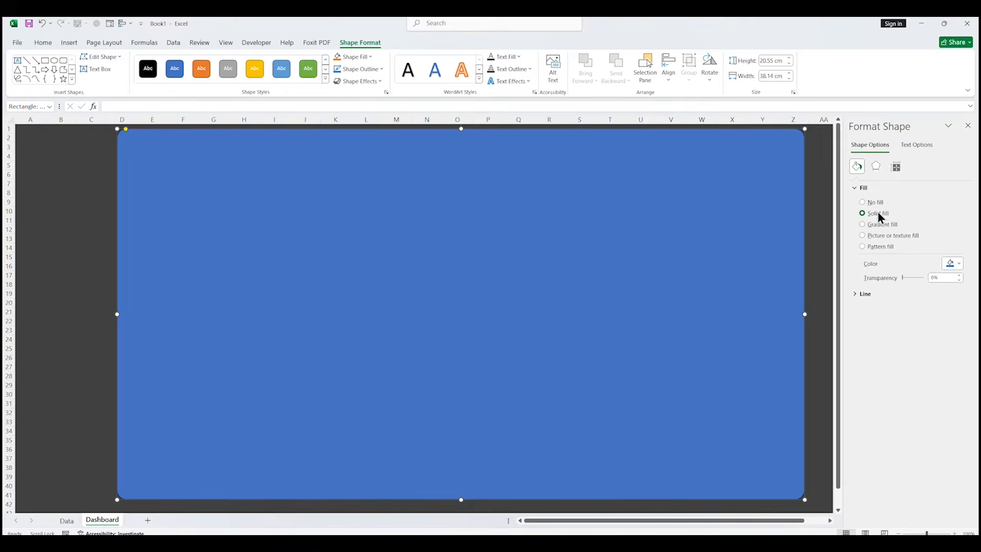
left_click(959, 264)
left_click(905, 309)
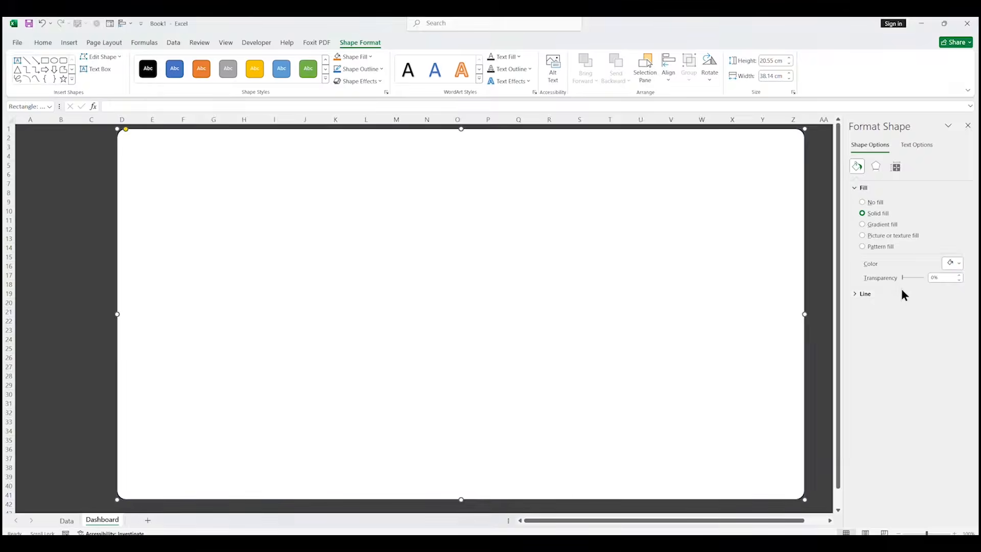
left_click(863, 294)
left_click(875, 309)
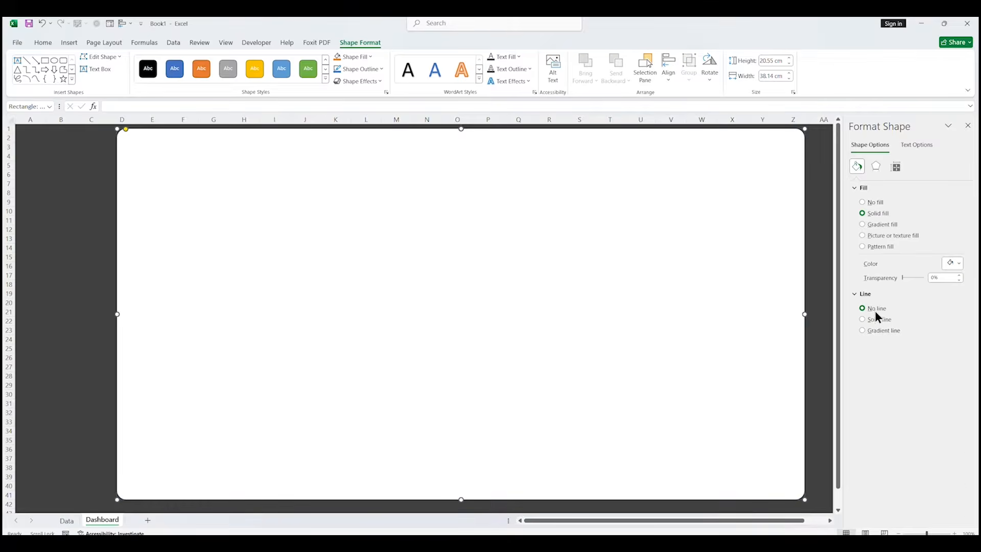
Draw a top-corners-rounded rectangle about 3.81 × 31.6 cm on the white panel, with no line and a light grey fill
left_click(69, 43)
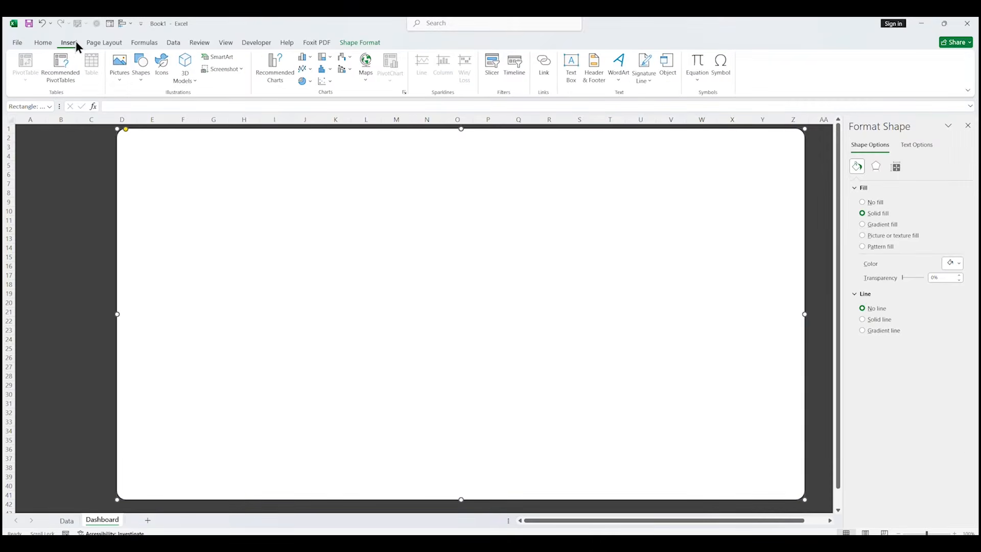
left_click(142, 77)
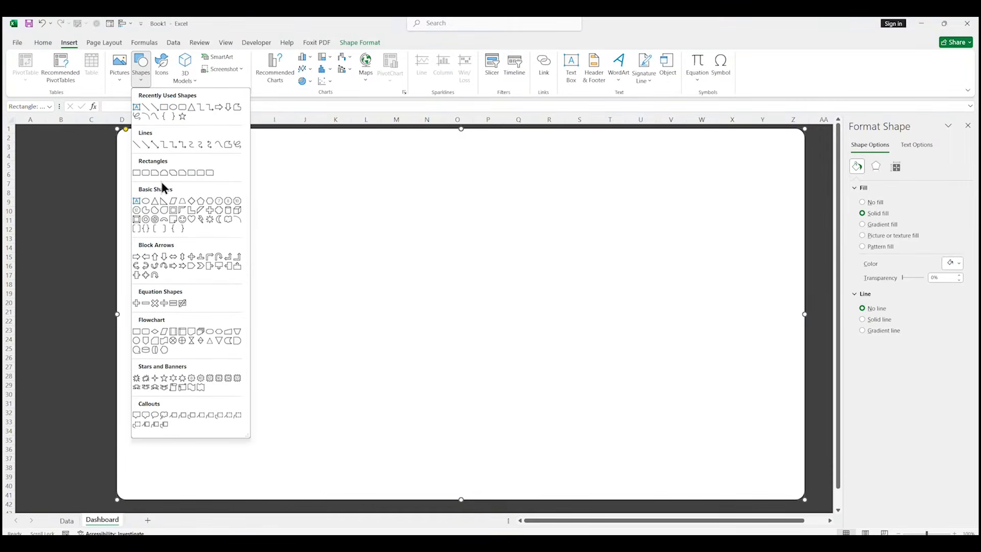
left_click(199, 173)
left_click_drag(127, 137, 696, 206)
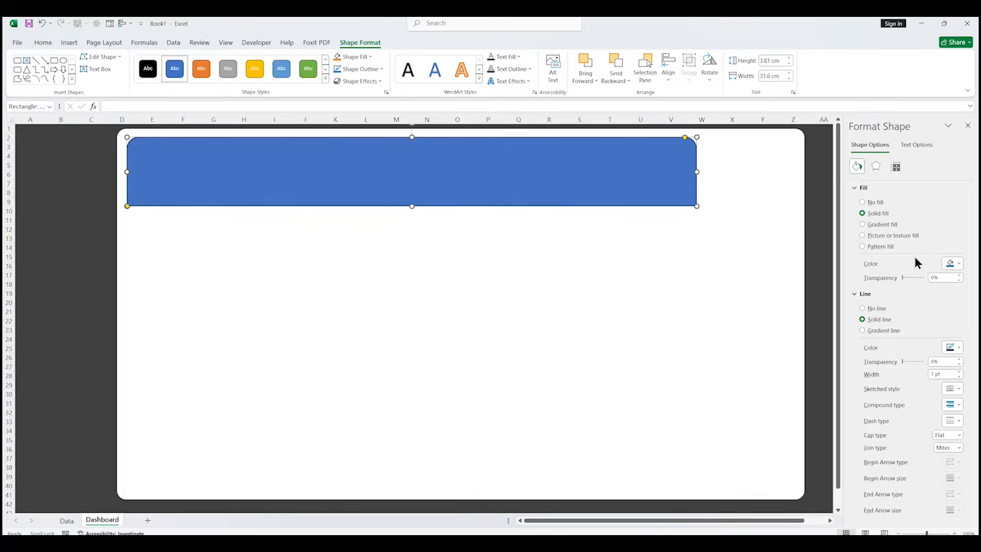
left_click(882, 307)
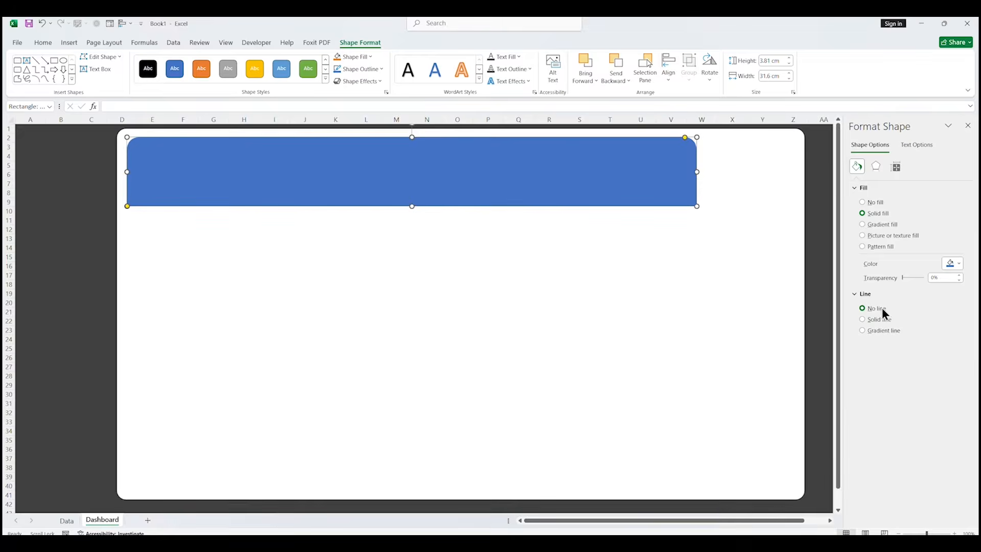
left_click(959, 264)
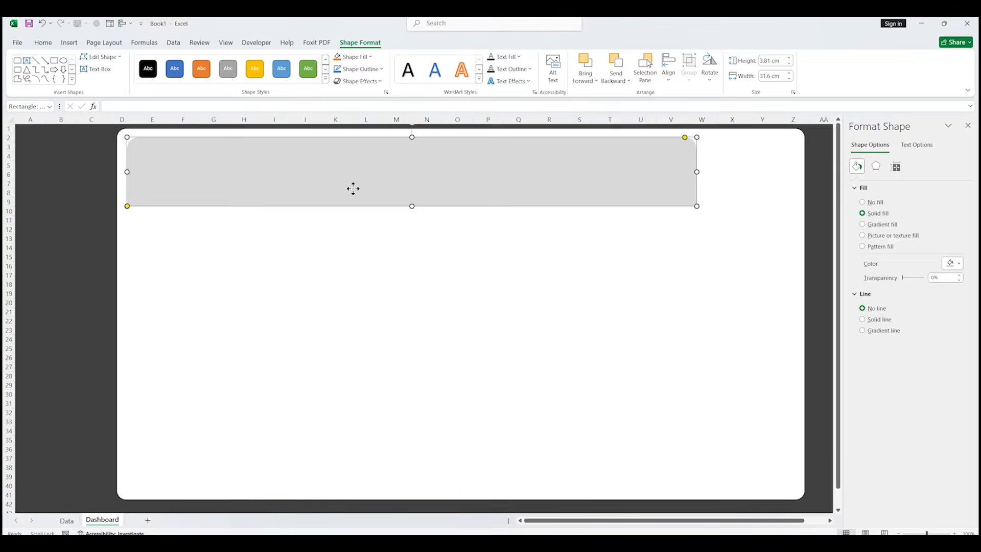
Rotate the grey shape upright and fit it as a full-height sidebar along the white panel's left edge, widened to column F
left_click_drag(353, 189, 384, 283)
left_click_drag(442, 216, 246, 310)
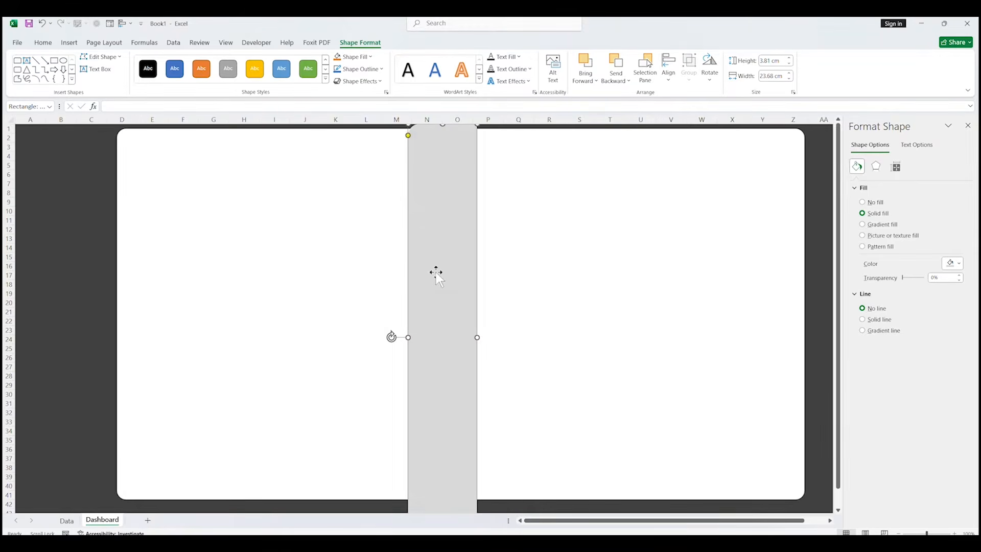
left_click_drag(436, 273, 162, 174)
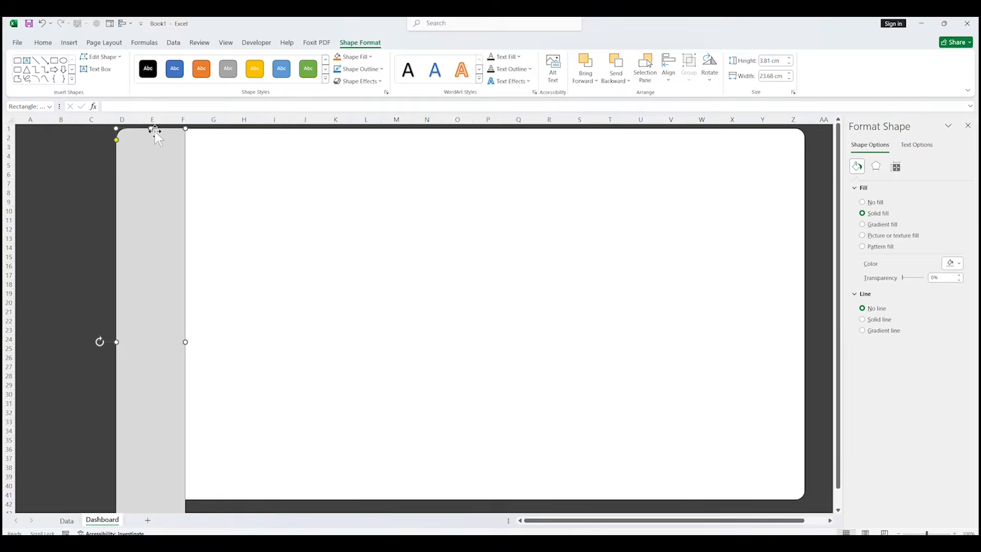
left_click_drag(151, 129, 153, 276)
left_click_drag(136, 355, 148, 207)
left_click_drag(160, 406, 156, 500)
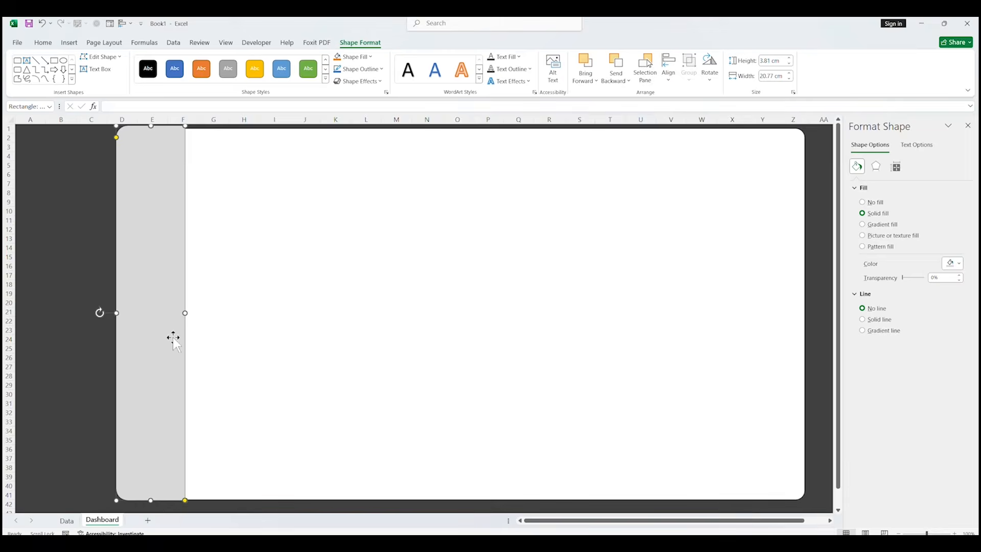
left_click(258, 363)
left_click(81, 432)
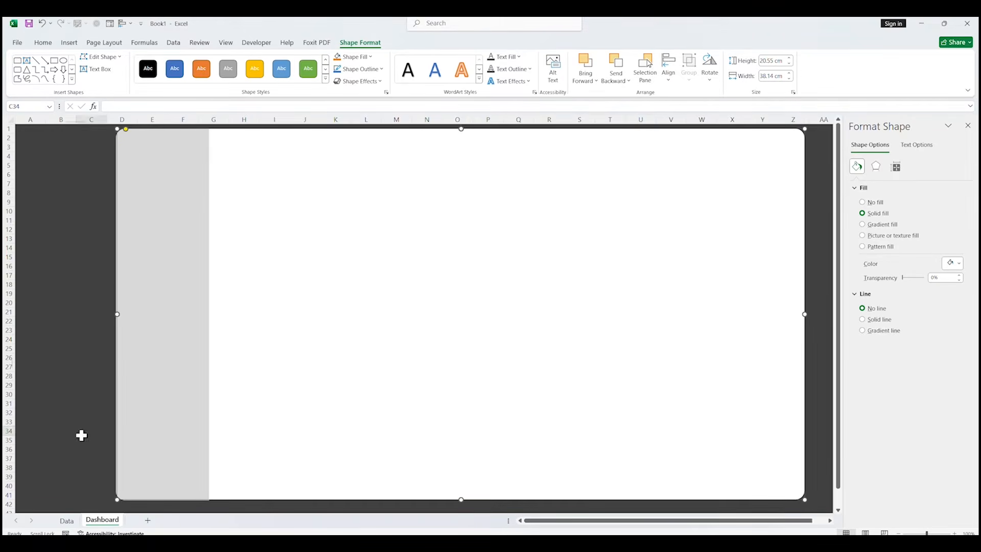
Duplicate the white background panel, shrink the copy to about 9.63 × 17.82 cm and give it a grey fill
left_click(411, 351)
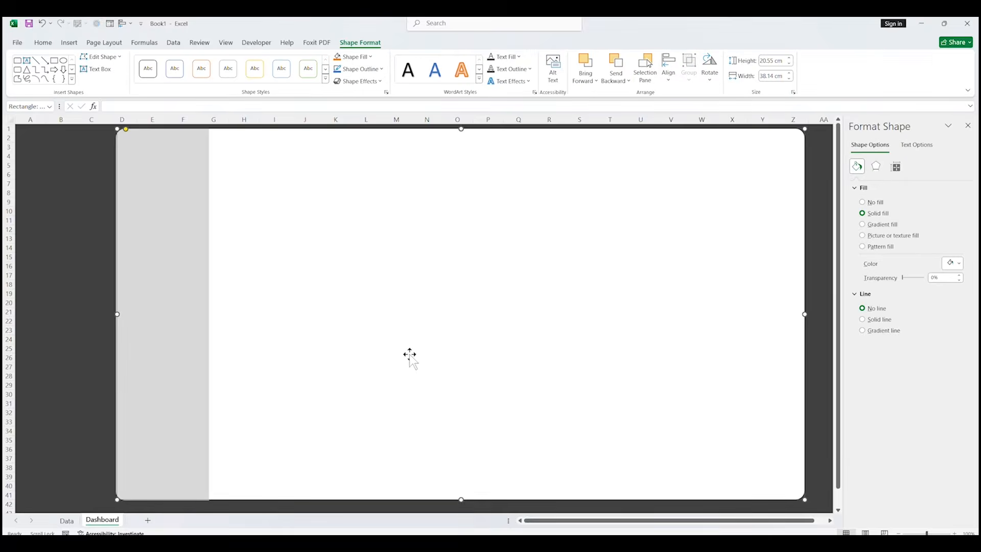
key("ctrl+d")
left_click_drag(442, 317, 467, 311)
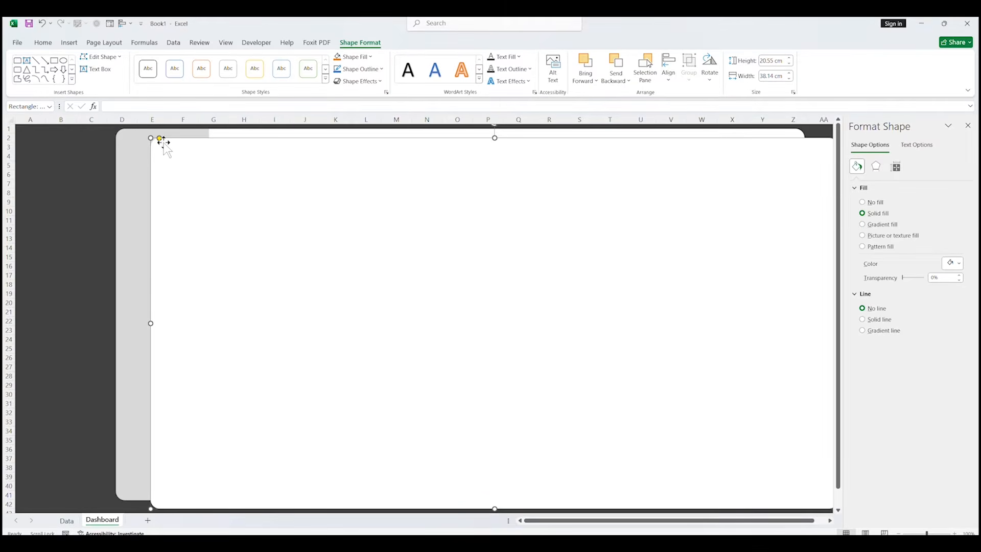
left_click_drag(149, 138, 517, 332)
left_click_drag(569, 383, 452, 261)
left_click(953, 263)
left_click(905, 341)
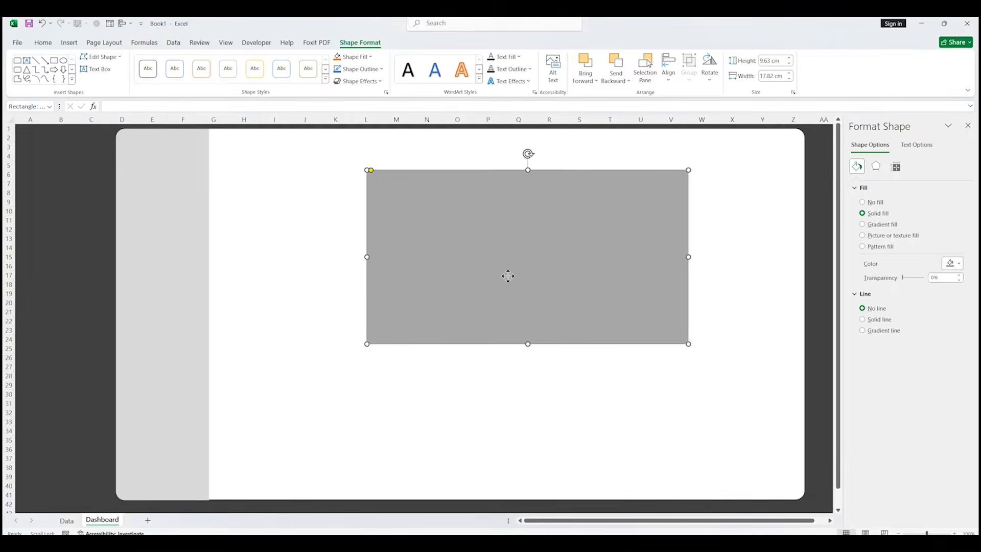
Reshape the grey copy into a header bar about 1.78 × 32.2 cm across the white panel's upper edge, beside the sidebar
left_click_drag(508, 276, 372, 245)
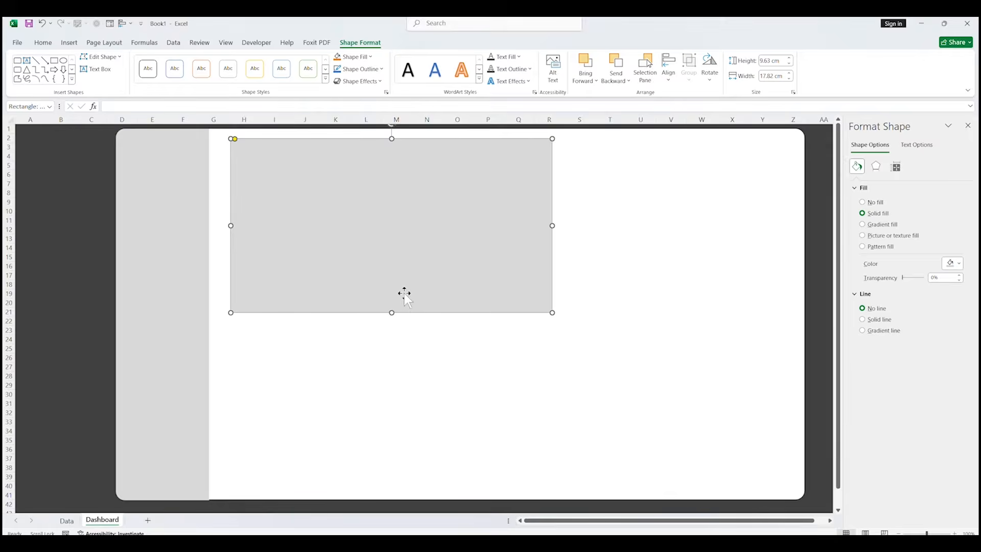
left_click_drag(391, 312, 392, 171)
left_click_drag(553, 154, 795, 155)
left_click(436, 305)
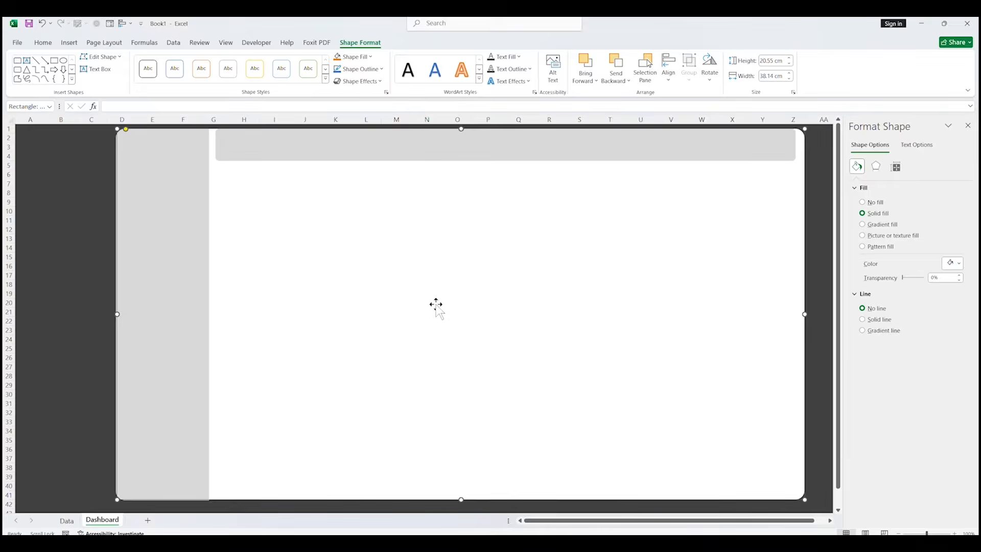
Duplicate the header bar, resize the copy to a card about 3.51 × 7.24 cm, and lay out four such cards beneath the header
left_click(287, 148)
left_click_drag(287, 153, 376, 221)
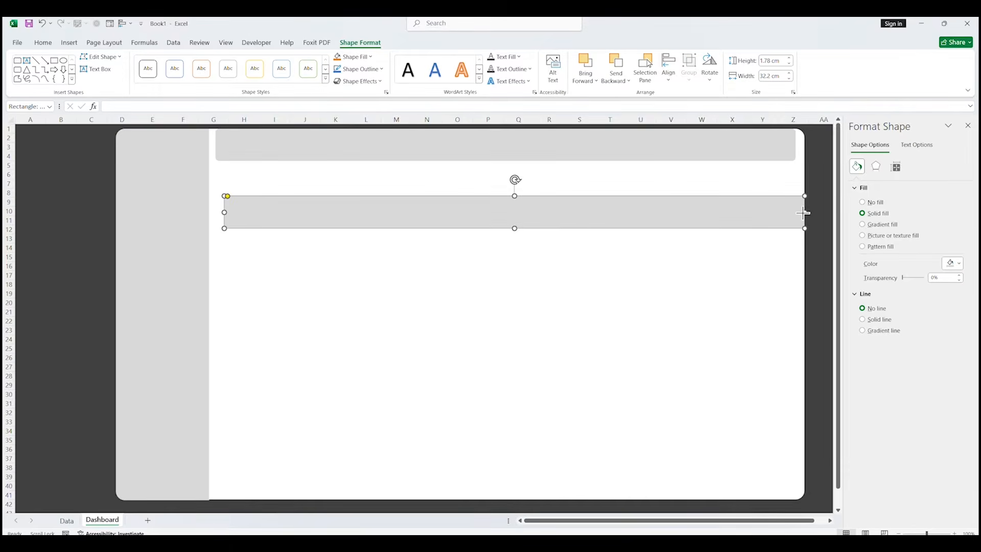
left_click_drag(803, 212, 363, 201)
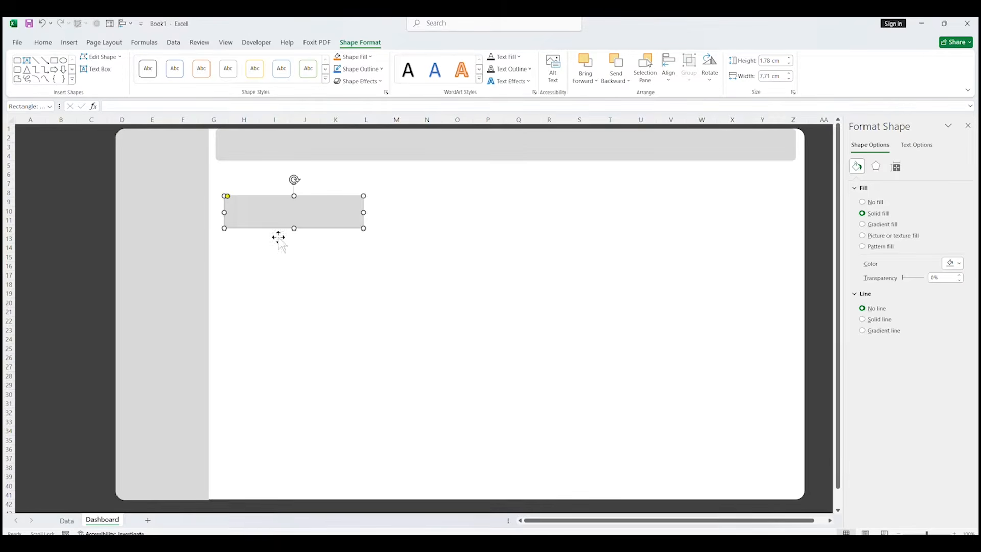
left_click_drag(293, 228, 281, 198)
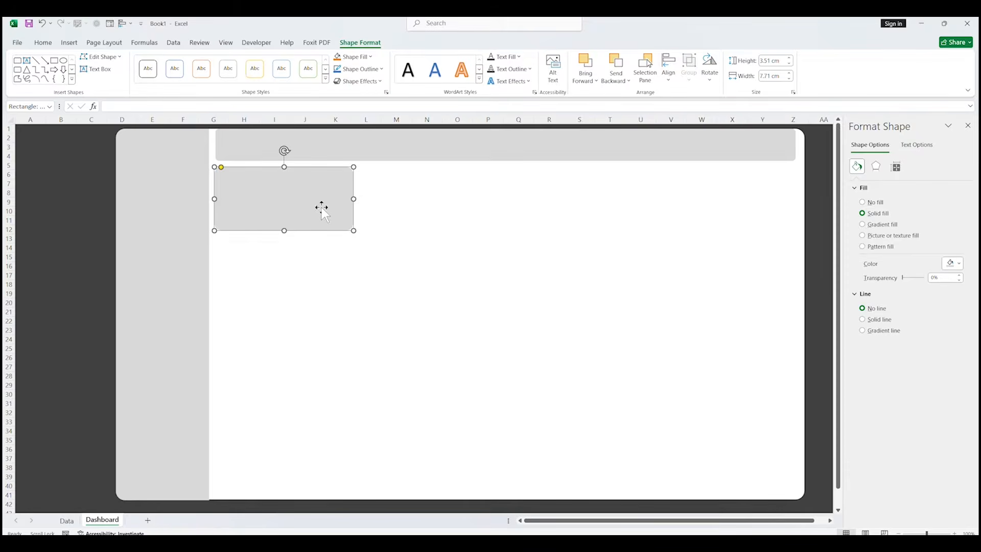
left_click_drag(356, 199, 334, 197)
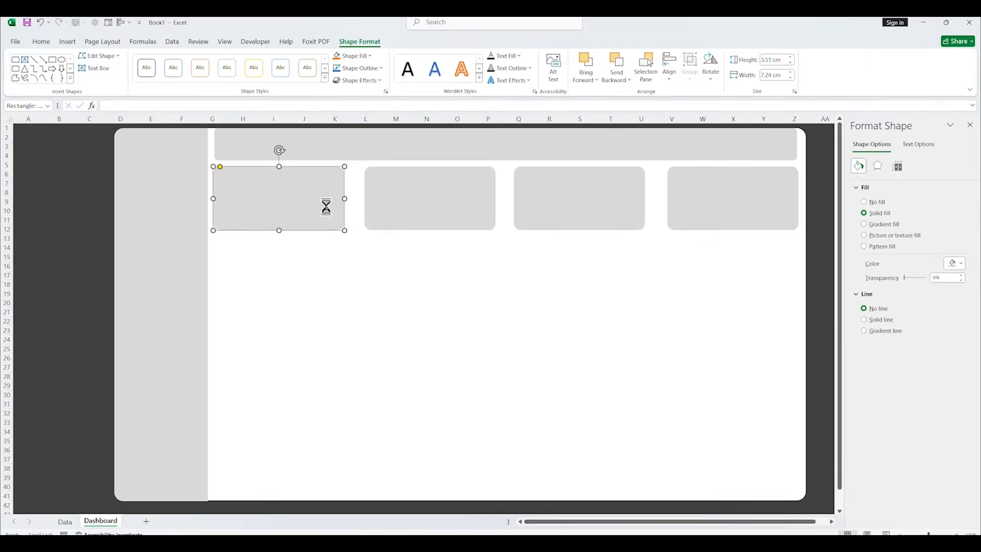
Copy a card into the row beneath, enlarge it to about 7.01 × 17.87 cm, and fit a narrower copy beside it
left_click_drag(326, 206, 317, 273)
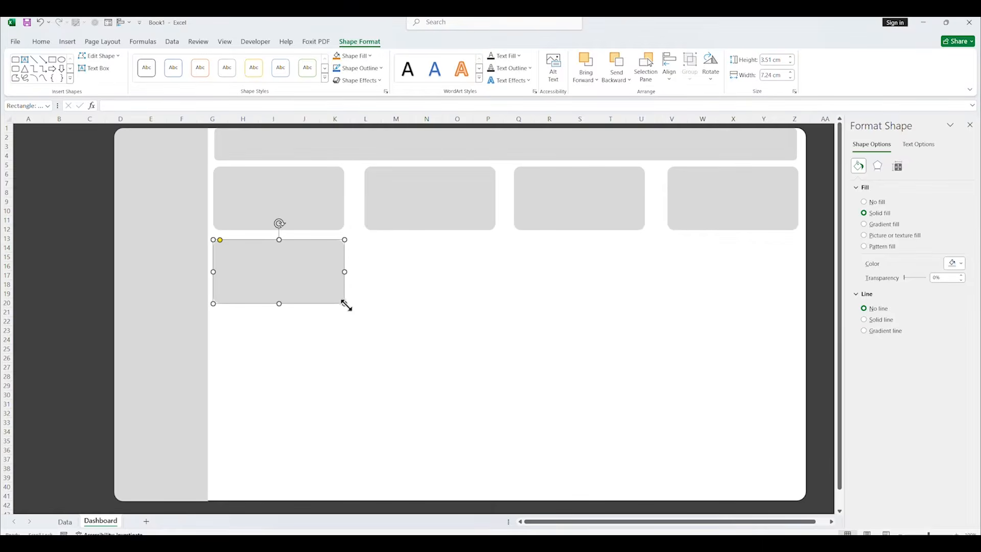
left_click_drag(345, 304, 536, 351)
left_click_drag(274, 302, 586, 311)
left_click_drag(479, 299, 544, 298)
left_click_drag(802, 299, 799, 299)
Copy the wide panel into the row beneath and lay out three equal panels across the dashboard's lowest row
left_click(422, 310)
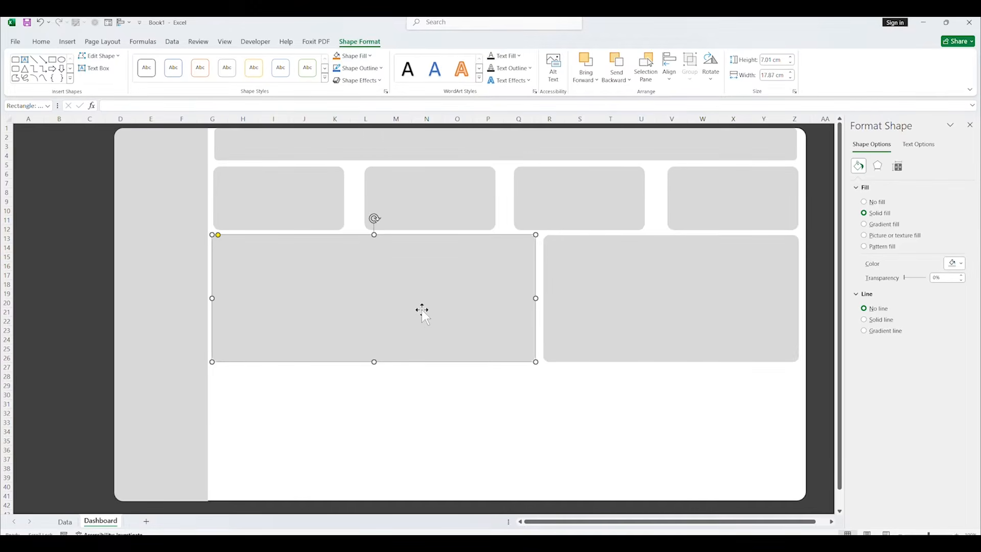
left_click_drag(413, 300, 407, 427)
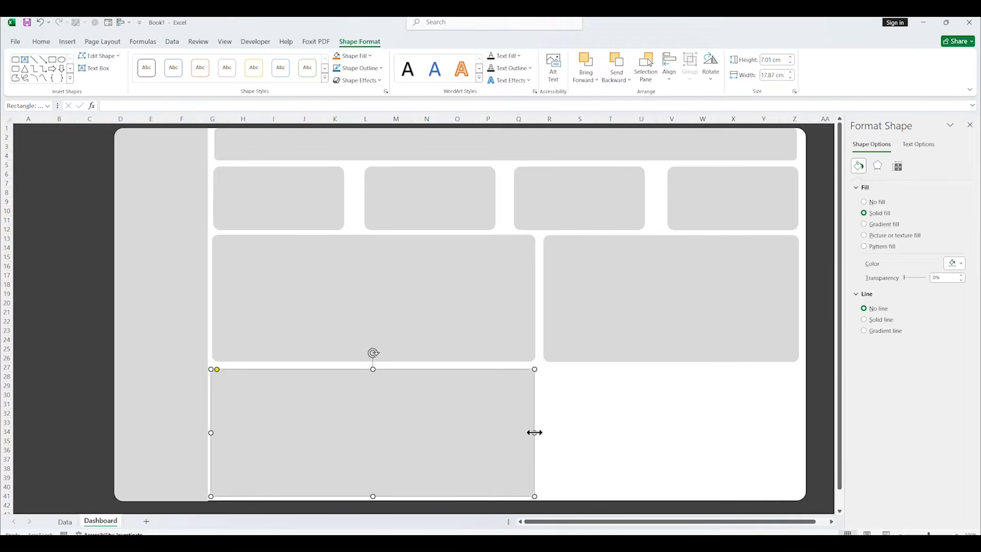
left_click_drag(535, 434, 720, 414)
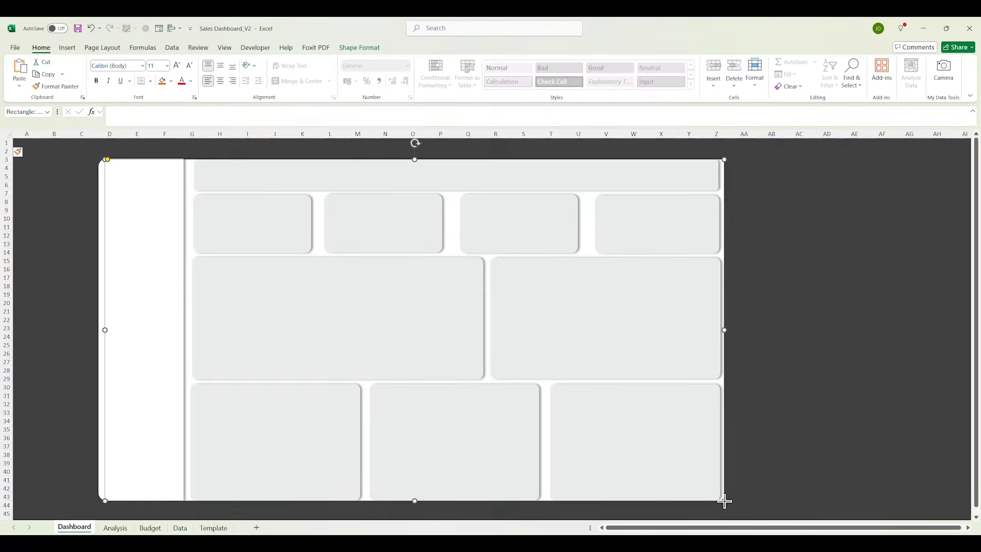
Enlarge the white background panel to about 23.85 × 45.89 cm and fill it with White, Background 1, Darker 50%
left_click_drag(724, 500, 762, 483)
scroll(637, 451, "up", 2)
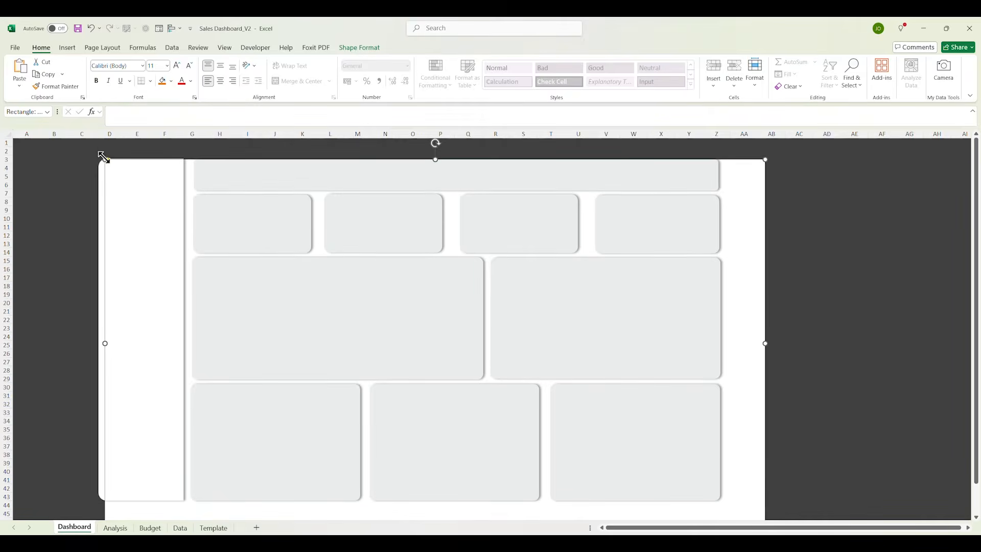
left_click_drag(106, 160, 70, 139)
left_click(866, 258)
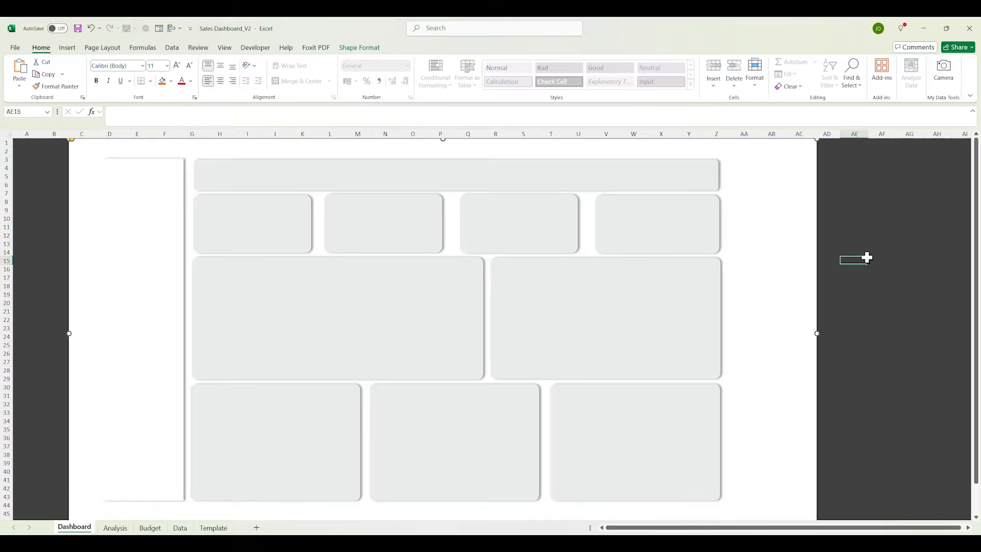
left_click(770, 266)
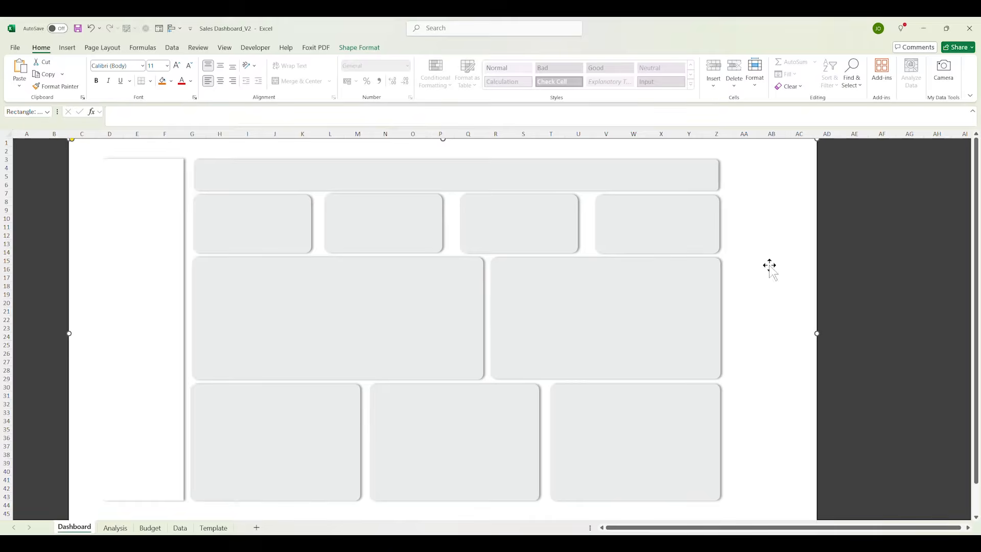
left_click(171, 82)
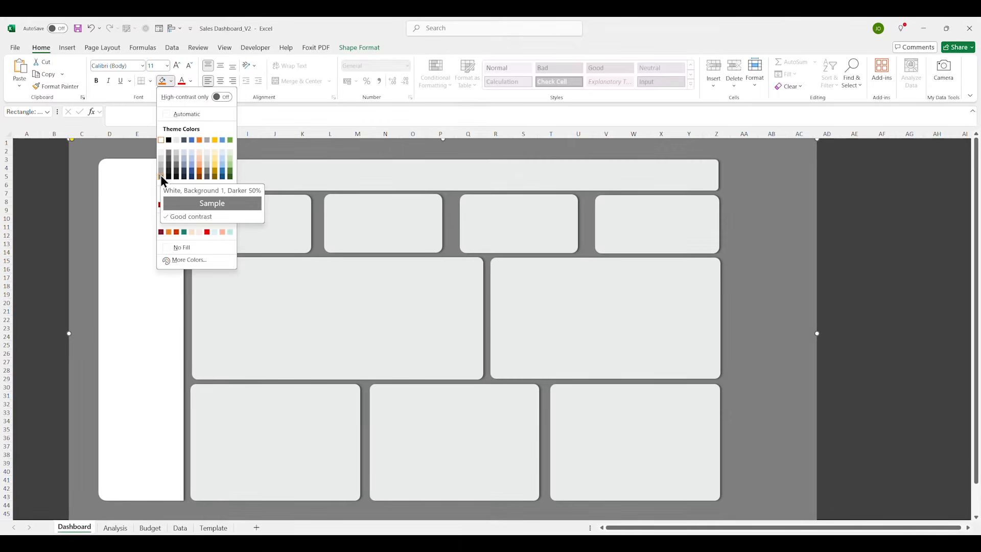
left_click(160, 176)
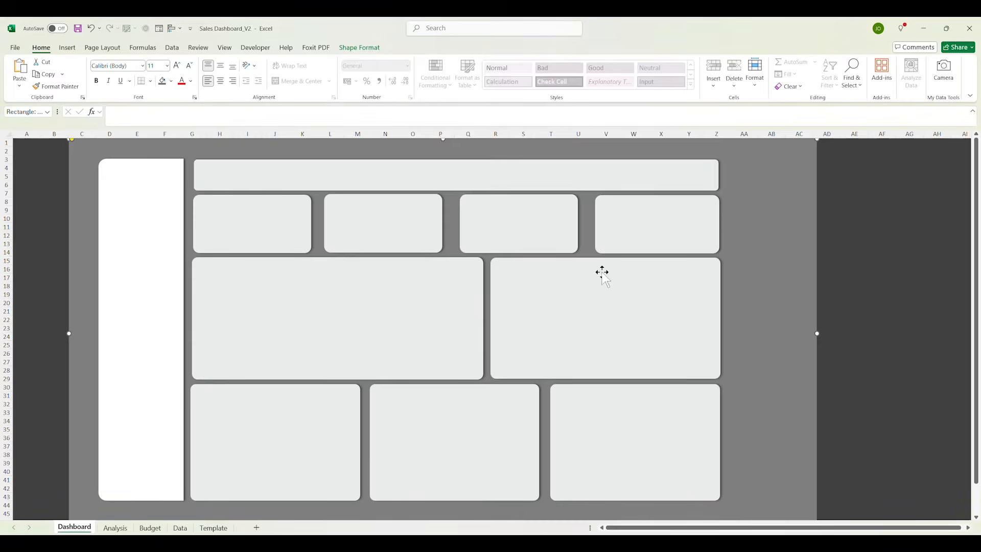
Shift the header and fourth card aside, move the sidebar outward, and lengthen it to nearly the background panel's full height
left_click_drag(510, 174, 545, 161)
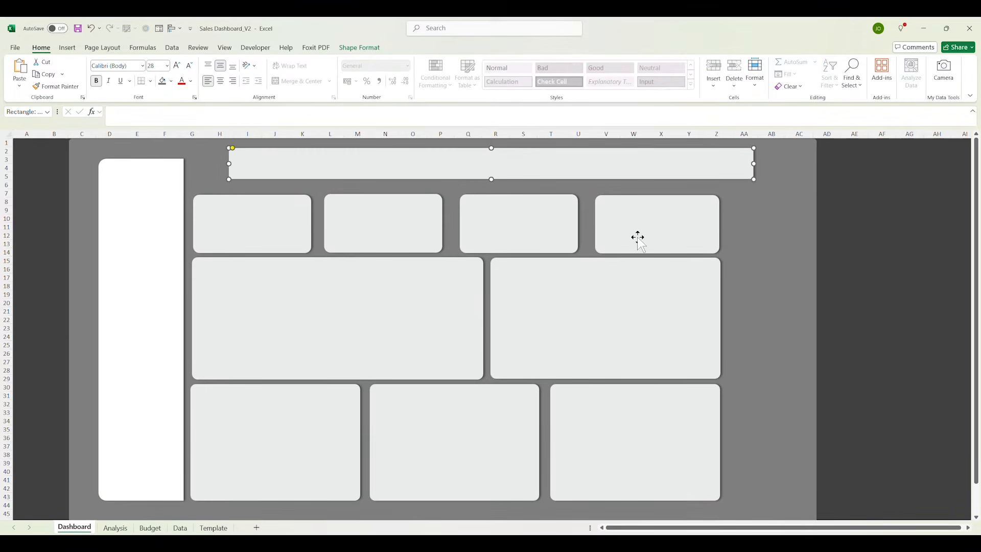
left_click_drag(637, 237, 708, 230)
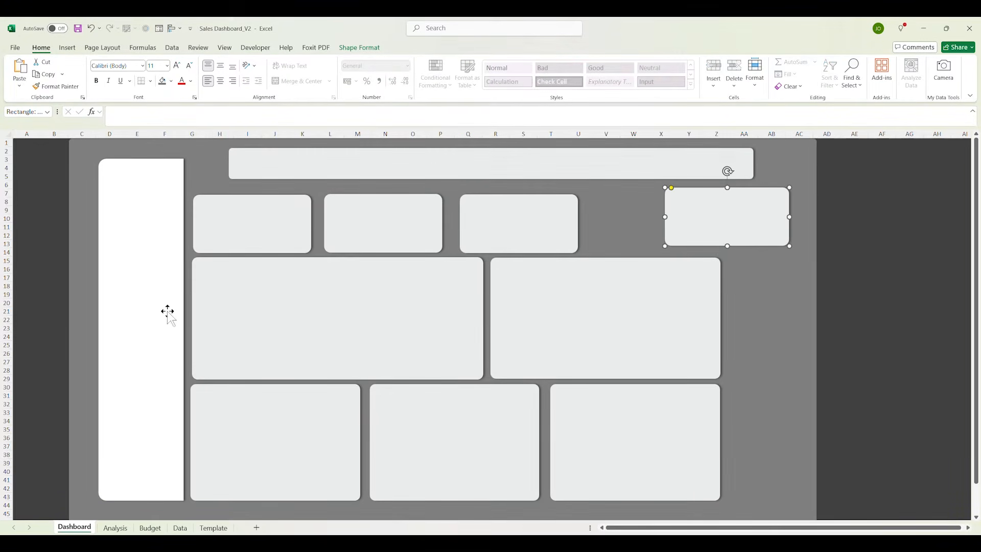
left_click_drag(168, 311, 131, 311)
left_click_drag(122, 399, 119, 408)
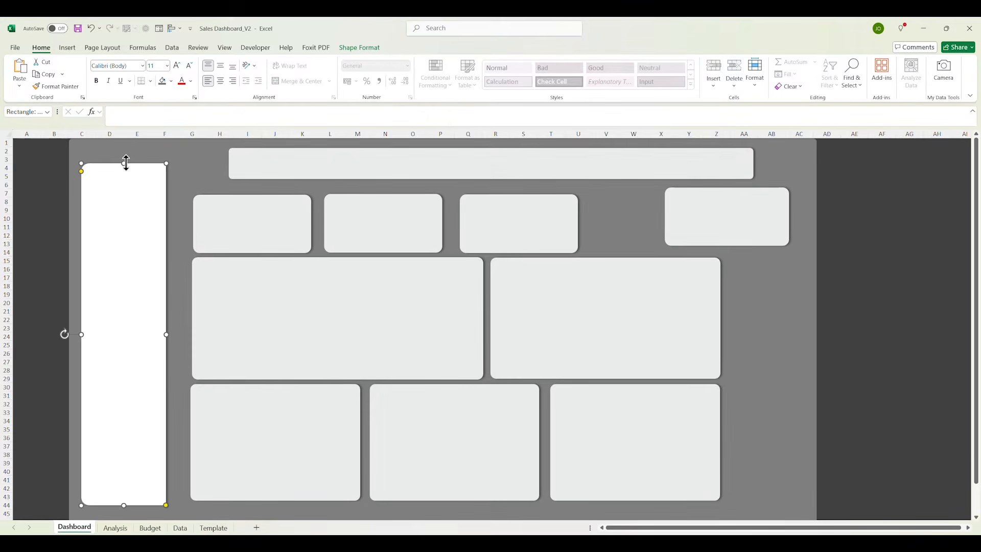
left_click_drag(126, 162, 125, 149)
left_click_drag(125, 504, 125, 511)
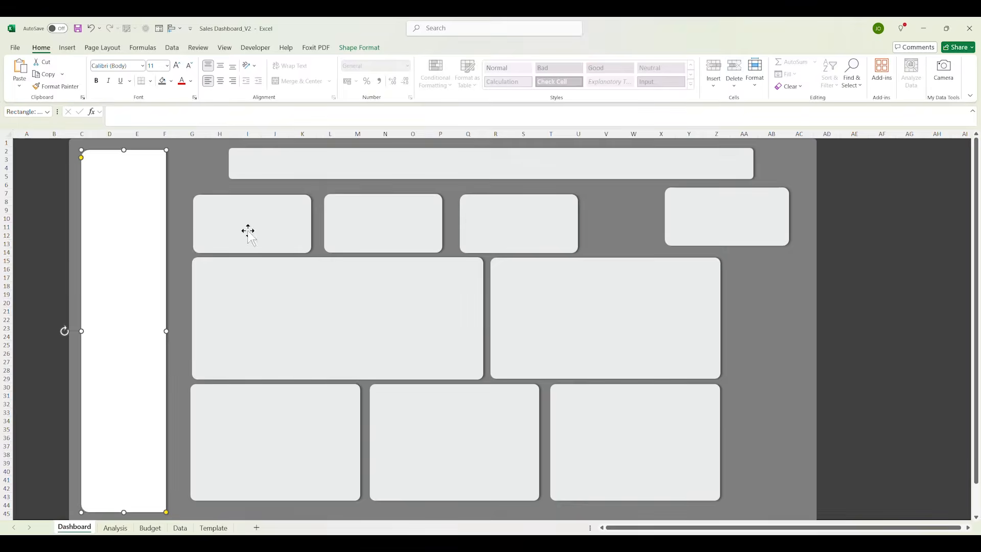
Place the header bar beside the sidebar, level with its upper edge, and reposition the four cards in a row beneath it
left_click_drag(279, 160, 229, 167)
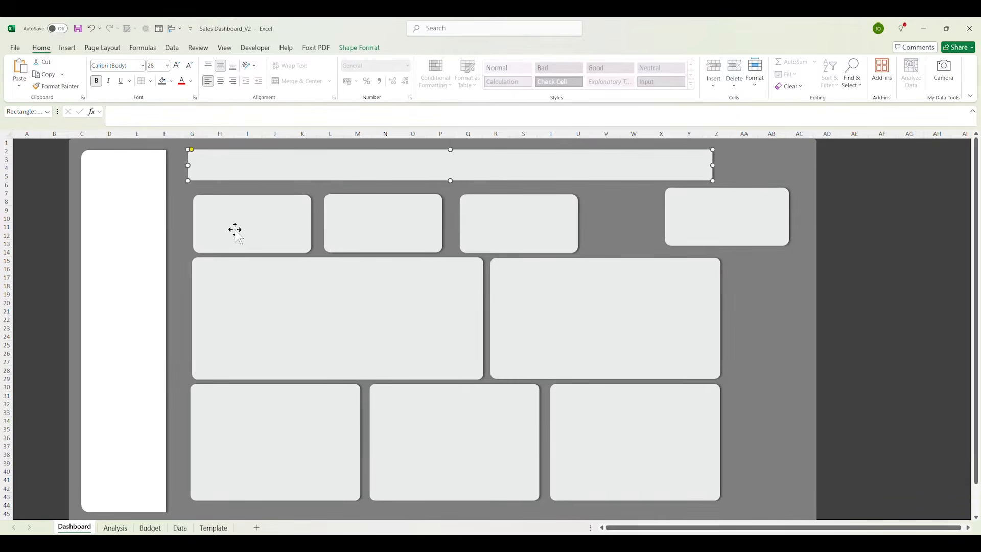
left_click_drag(234, 230, 229, 227)
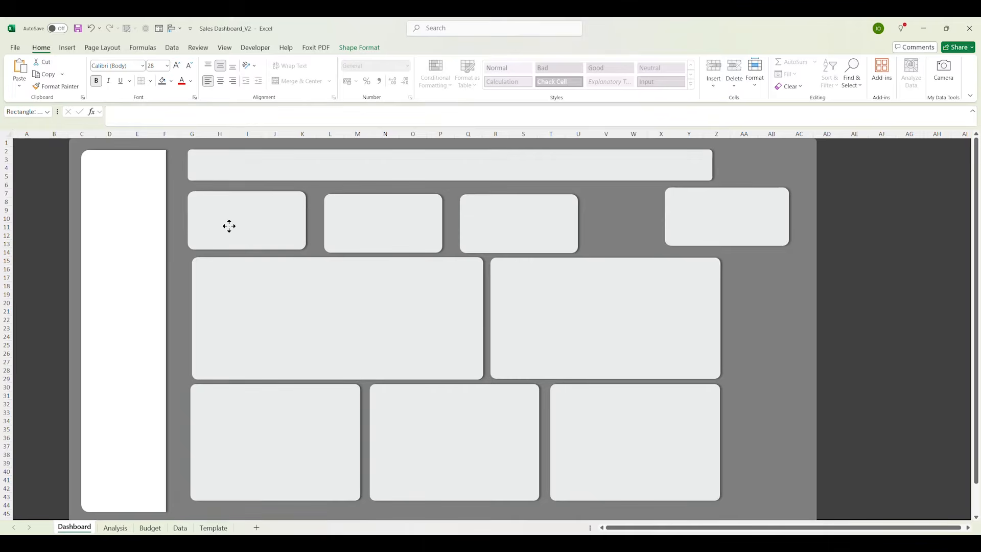
left_click_drag(370, 225, 369, 222)
left_click_drag(501, 227, 504, 225)
left_click_drag(704, 216, 643, 222)
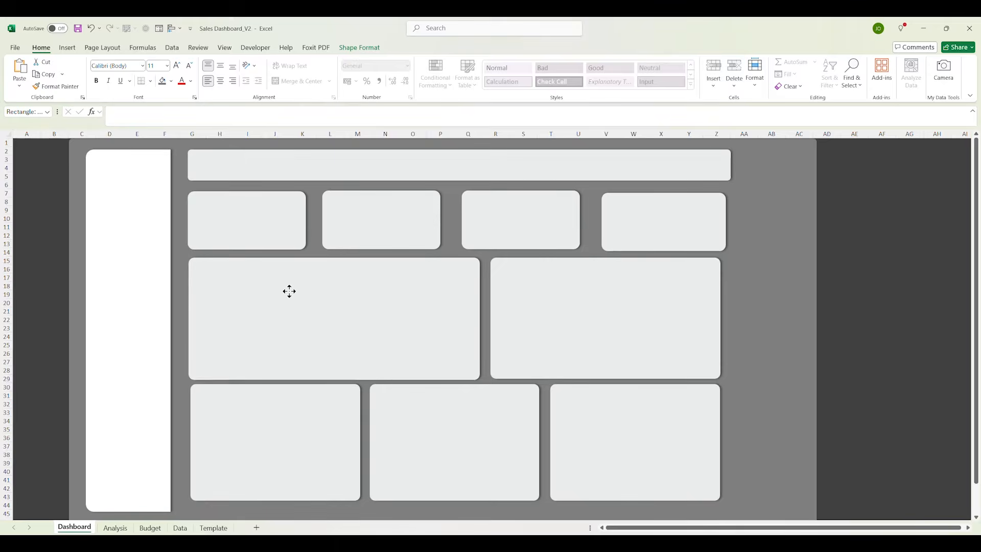
Move the first lowest-row panel down level with the sidebar's lower edge and in line with the wide panel above
left_click(286, 290)
left_click_drag(270, 453, 241, 463)
key("Up")
key("Up")
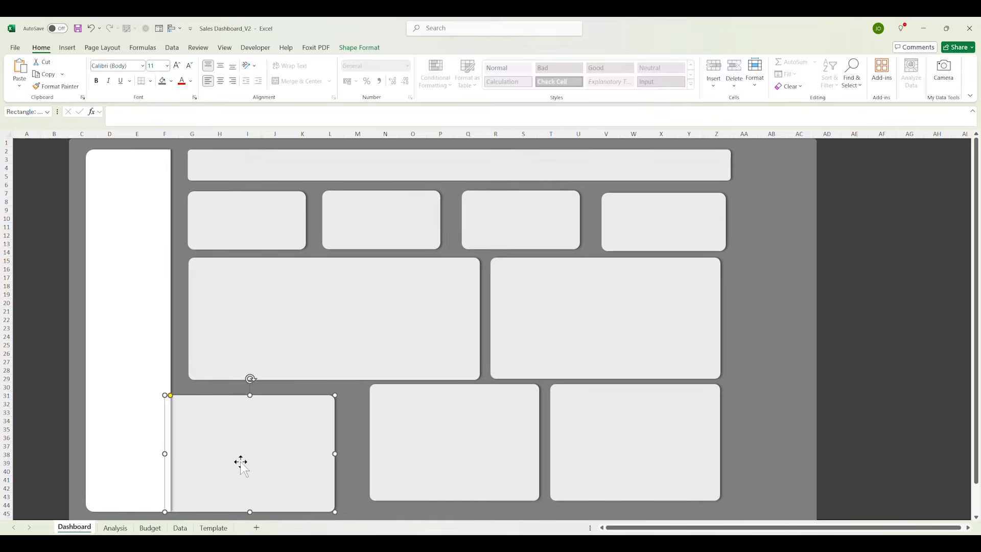
key("Right")
key("Right")
key("Right")
key("Right")
key("Right")
key("Right")
key("Right")
key("Right")
key("Left")
key("Left")
key("Left")
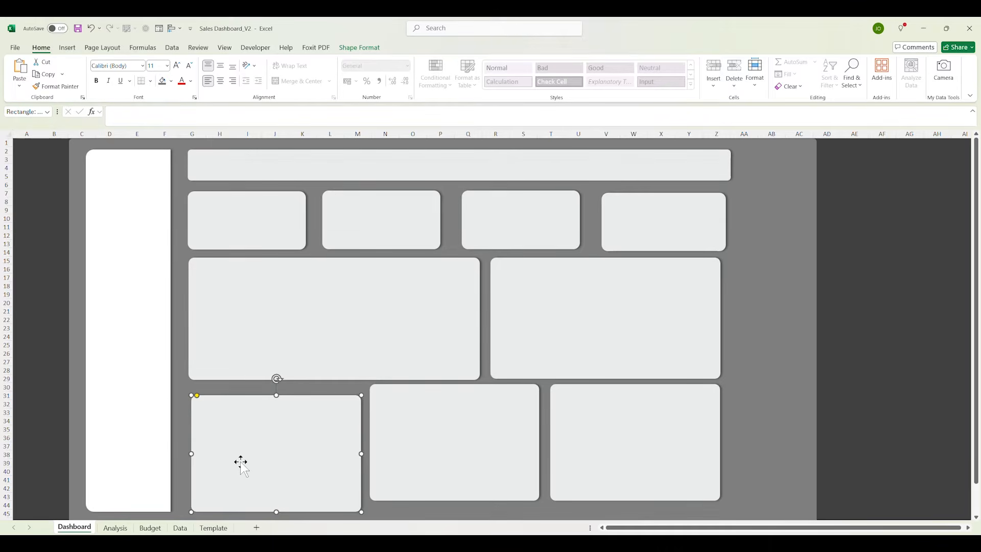
left_click_drag(241, 462, 237, 462)
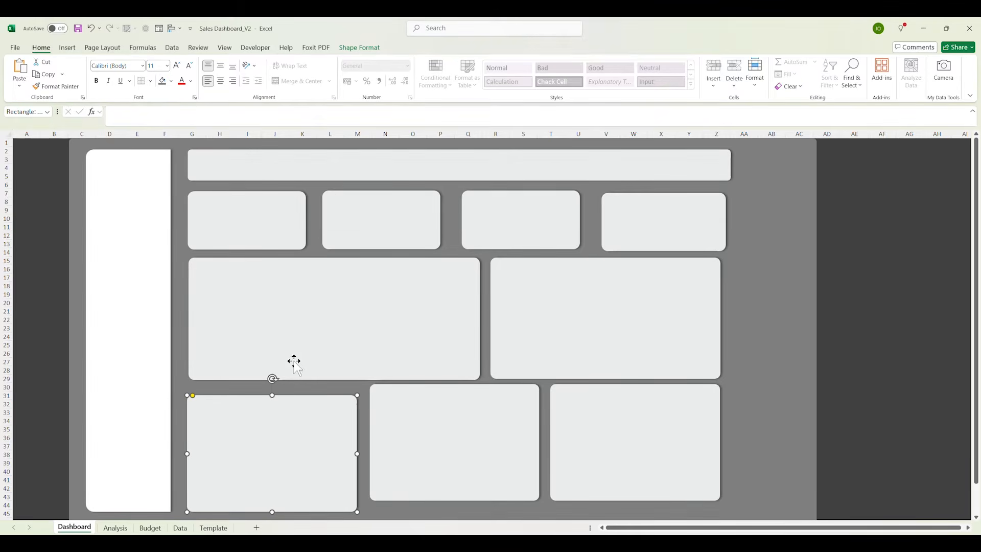
Lower the other two bottom-row panels beside the first and fit the narrower middle-row panel to the header's far edge
left_click_drag(415, 458, 419, 469)
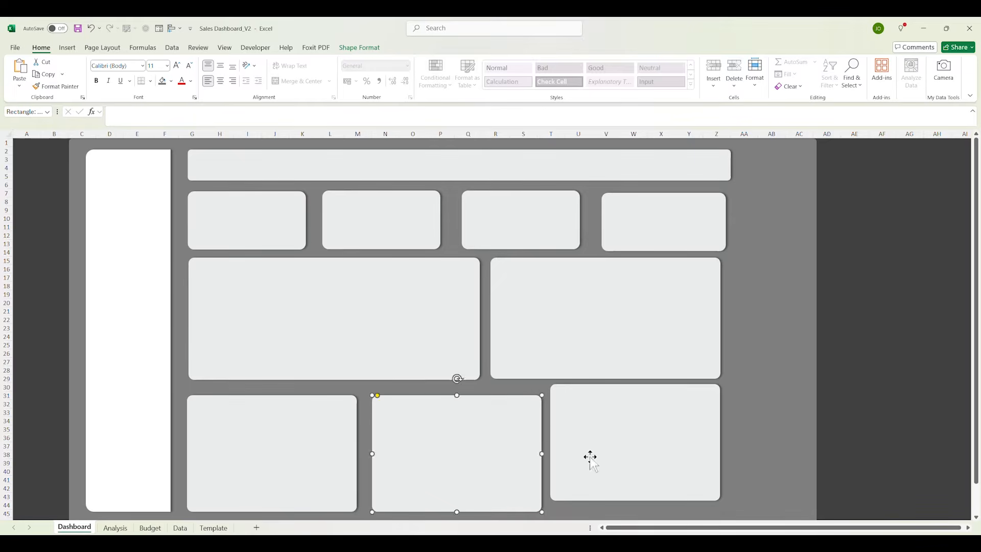
left_click_drag(592, 457, 605, 461)
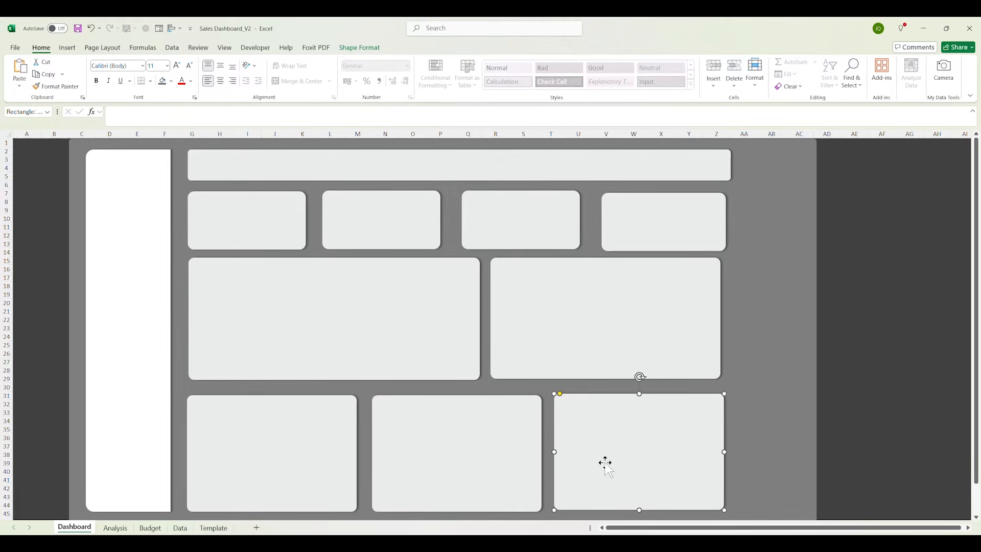
left_click_drag(618, 342, 622, 344)
left_click(426, 350)
Select the four cards, distribute them vertically and horizontally, and align their middles
left_click(261, 202)
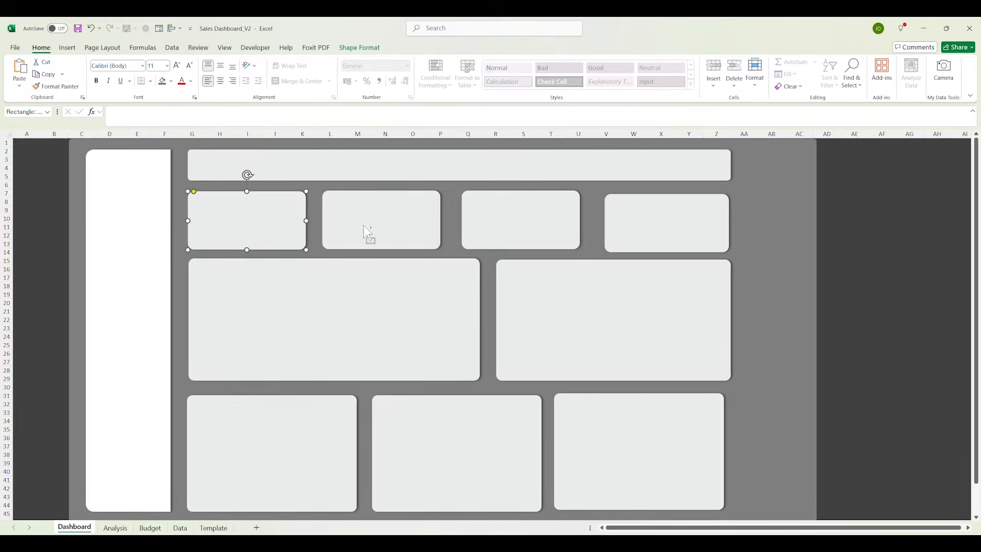
left_click(370, 236, "shift")
left_click(521, 220, "shift")
left_click(622, 223, "shift")
right_click(623, 228)
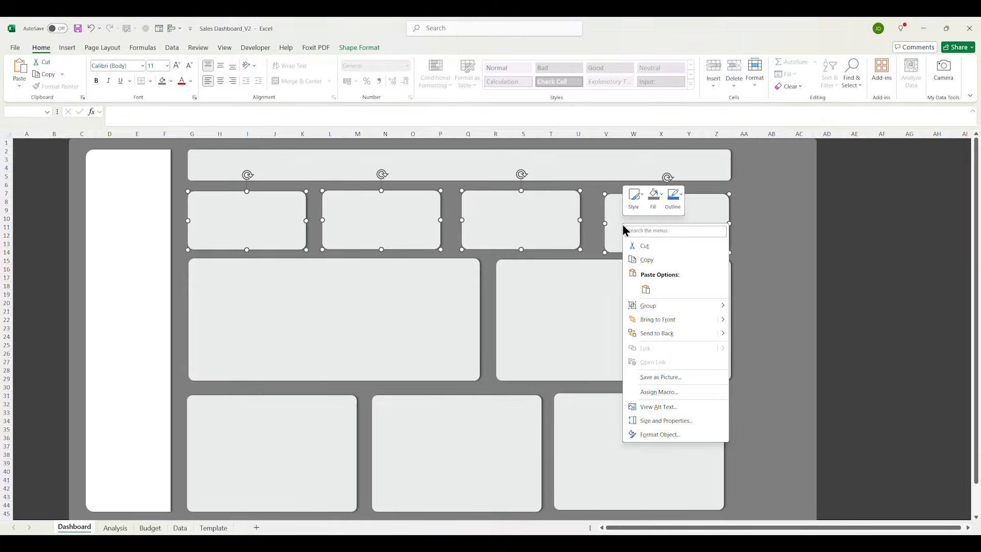
left_click(368, 47)
left_click(669, 83)
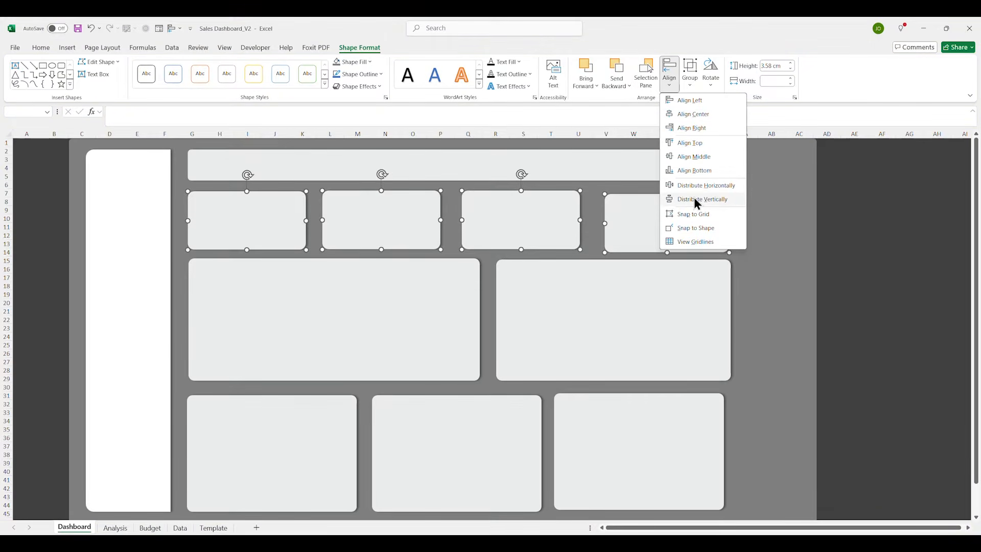
left_click(694, 199)
left_click(666, 85)
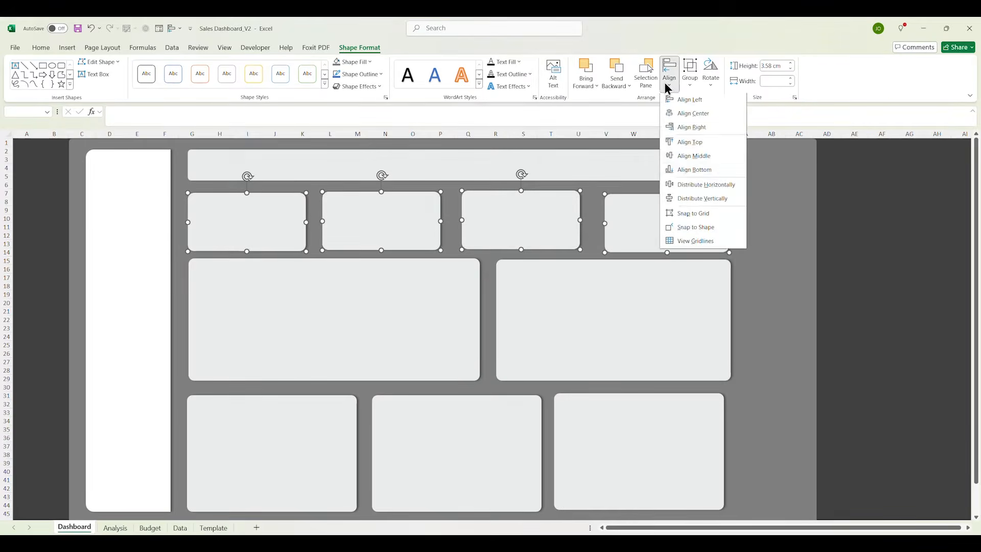
left_click(695, 185)
left_click(668, 82)
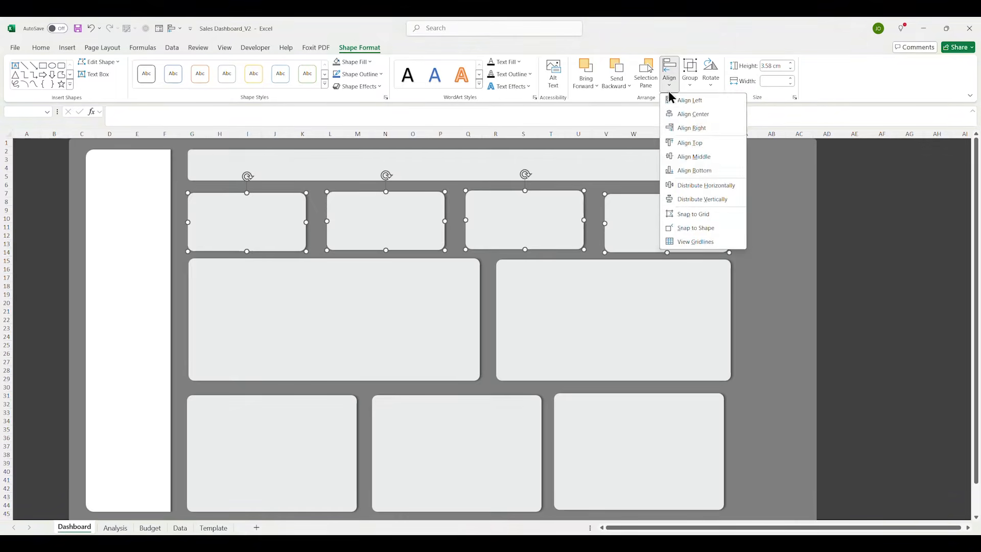
left_click(690, 159)
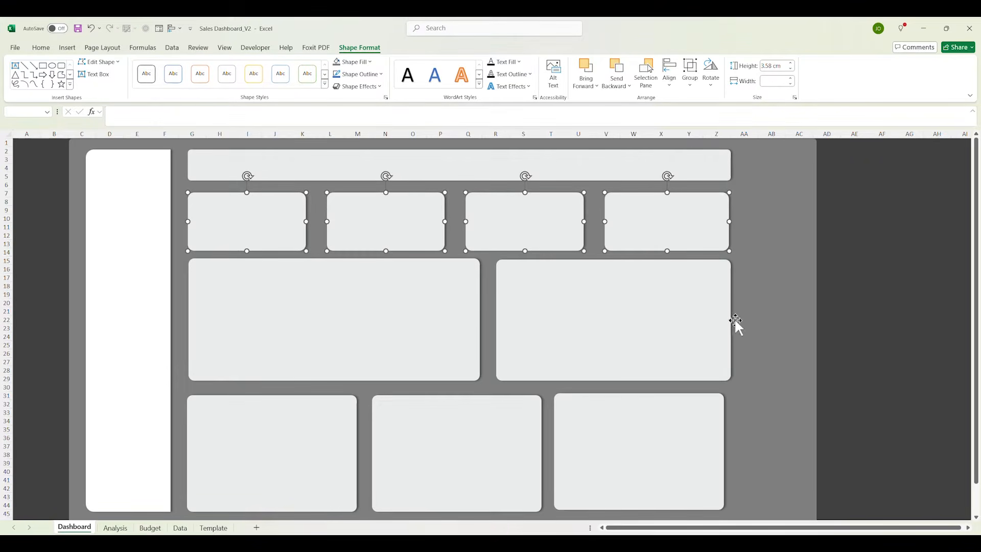
Align the two middle-row panels to each other by their bottoms and their middles
left_click(752, 302)
left_click(667, 83)
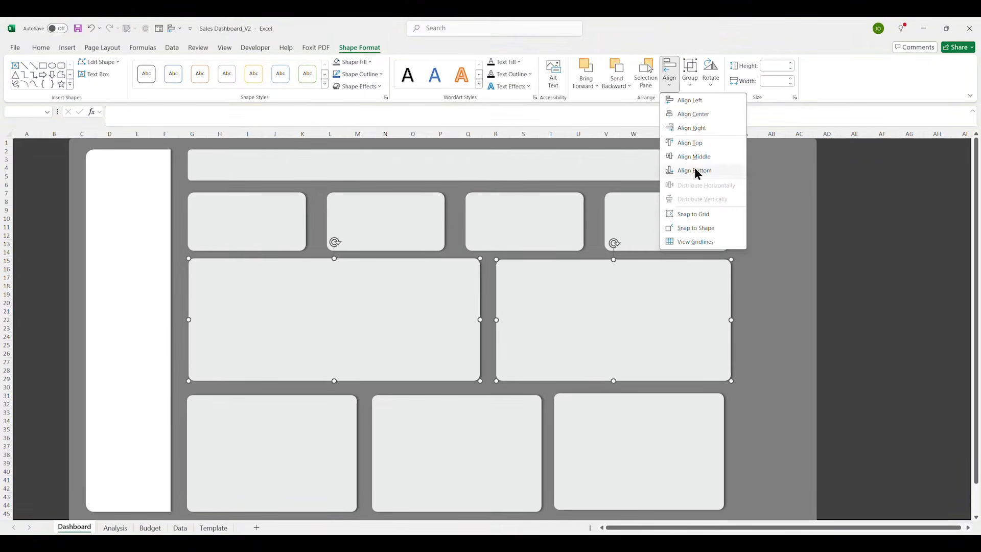
left_click(696, 171)
left_click(669, 81)
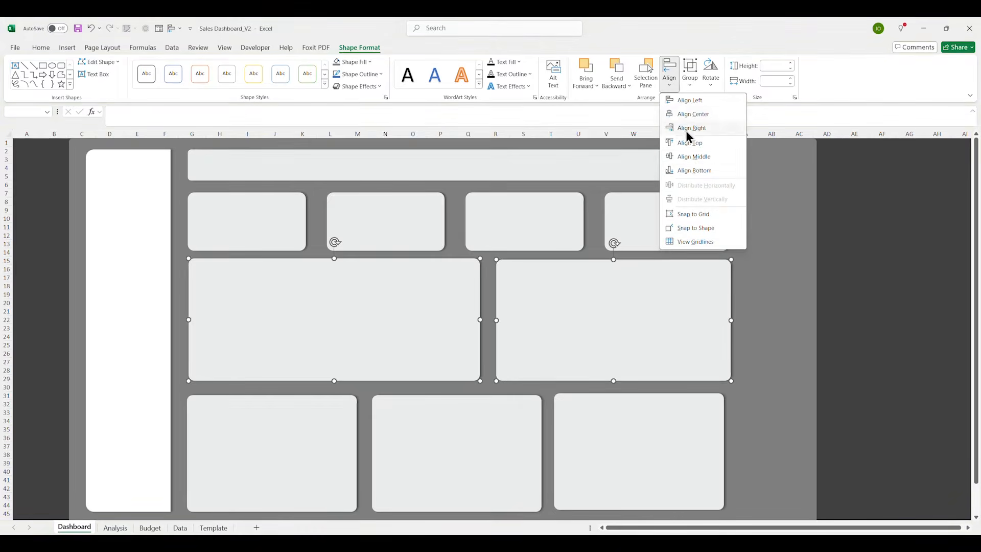
left_click(694, 156)
left_click(772, 280)
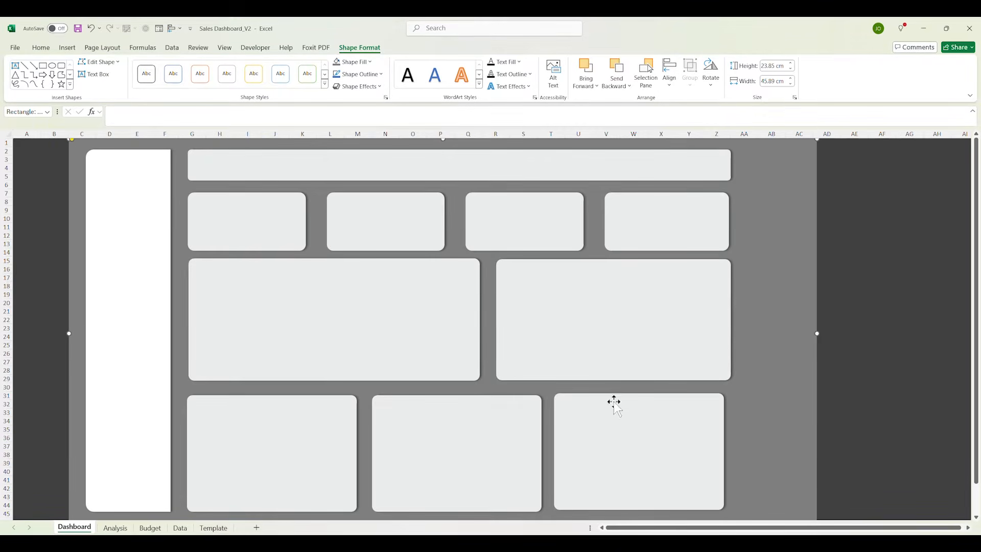
Align the three lowest-row panels by their bottoms and distribute them horizontally and vertically
left_click(304, 462)
left_click(525, 464, "shift")
left_click(606, 464, "shift")
left_click(668, 80)
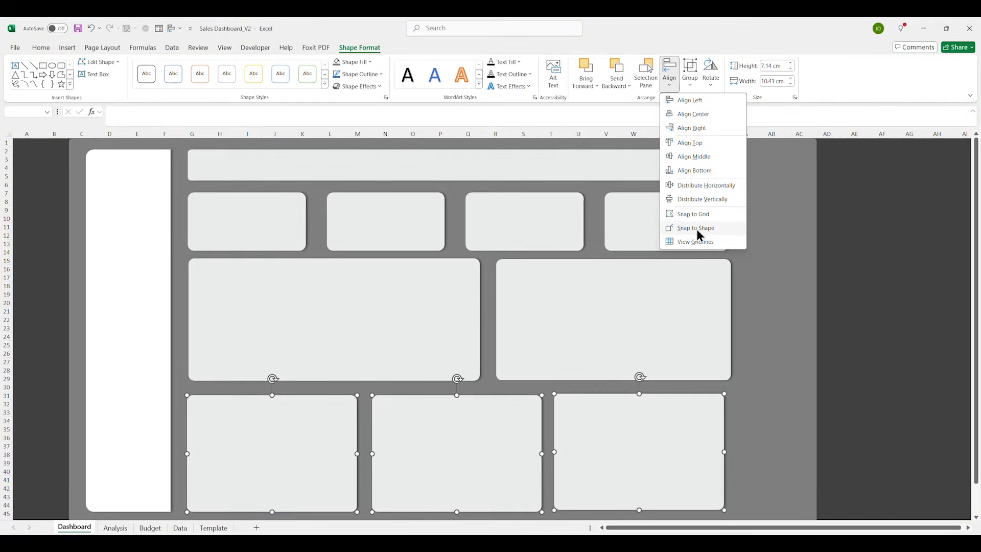
left_click(691, 174)
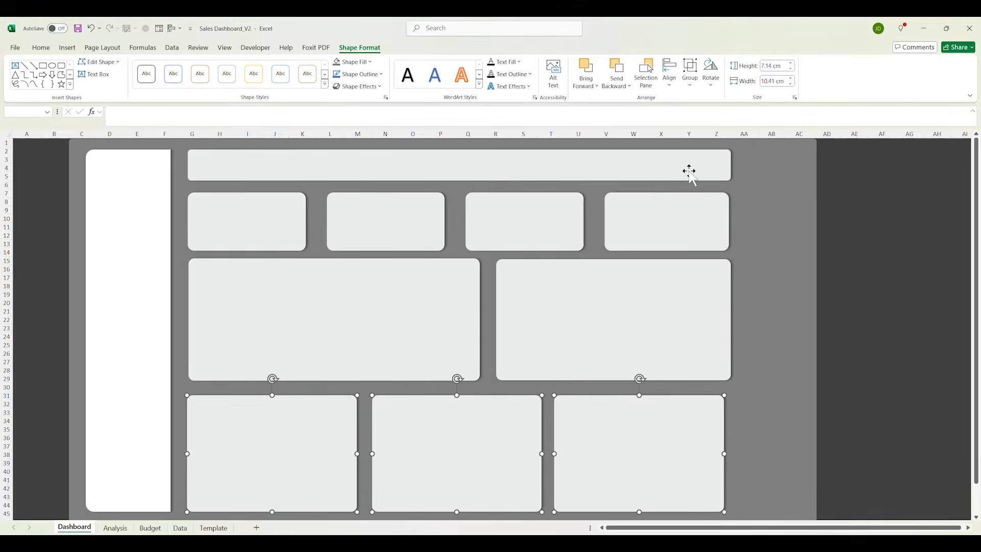
left_click(669, 76)
left_click(705, 185)
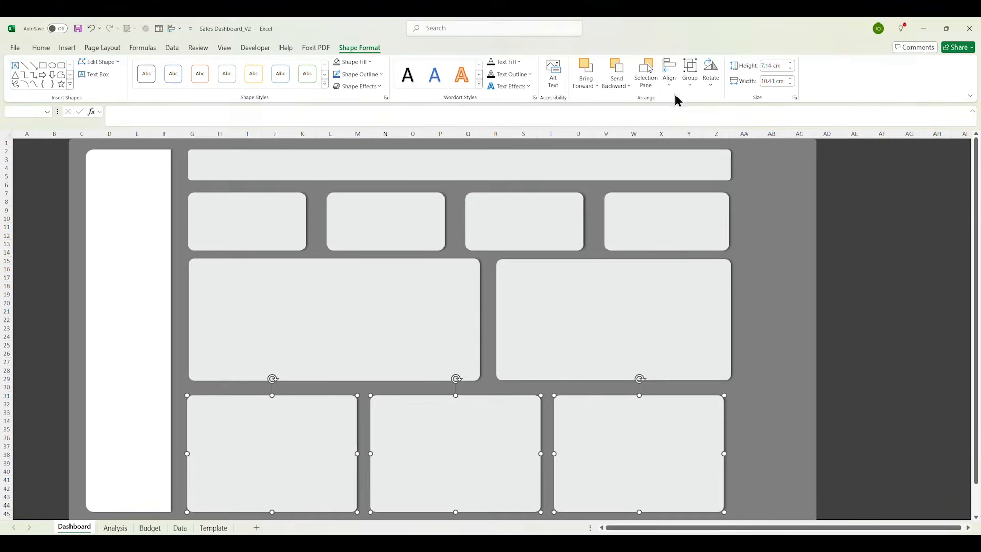
left_click(670, 78)
left_click(706, 198)
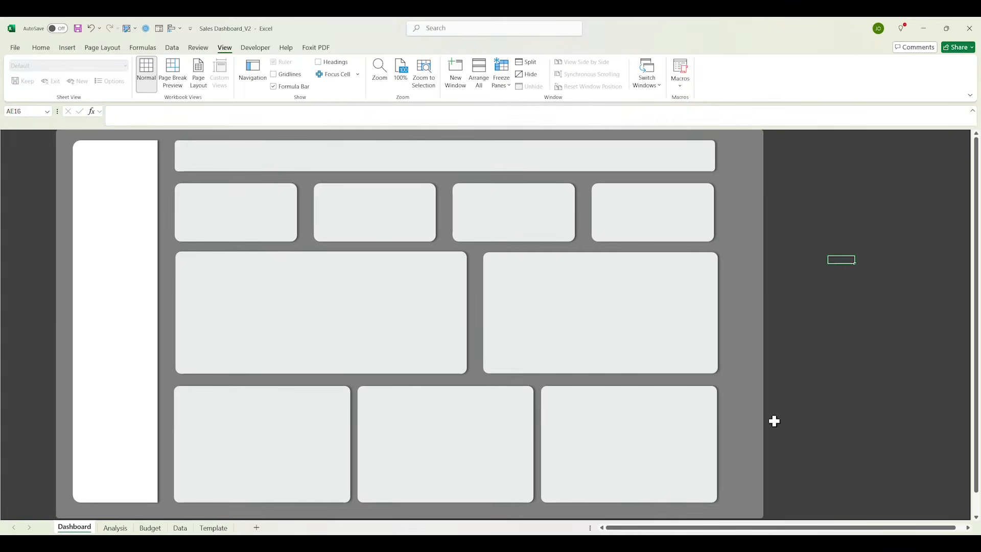
Select the sidebar, header, cards and panels together and give them a solid white fill, leaving out the grey background
left_click(591, 459)
key("ctrl+a")
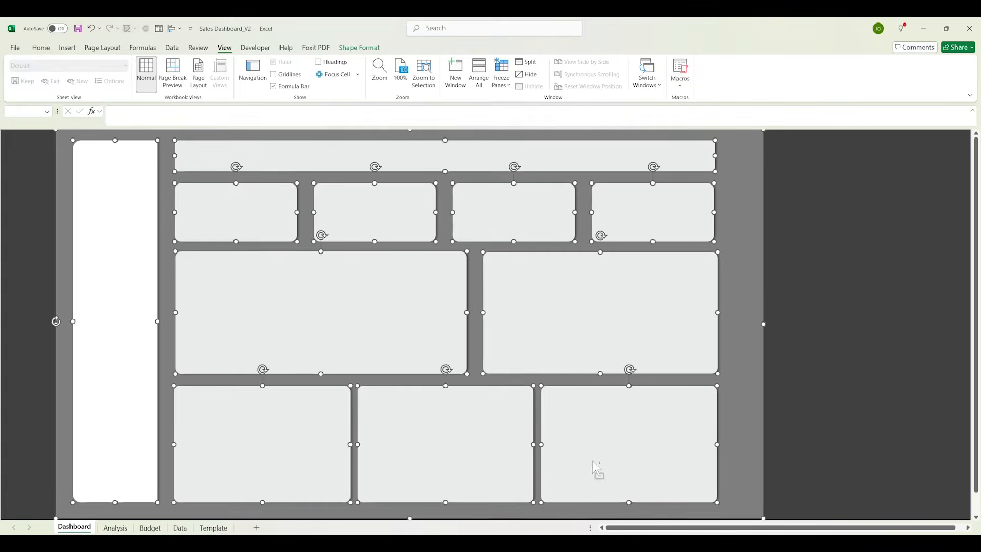
right_click(591, 343)
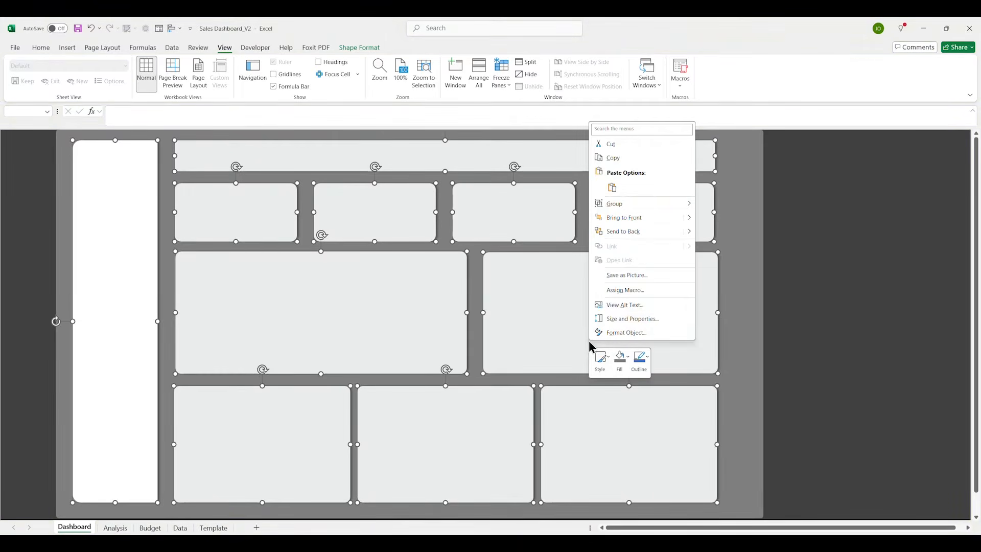
left_click(626, 333)
left_click(865, 200)
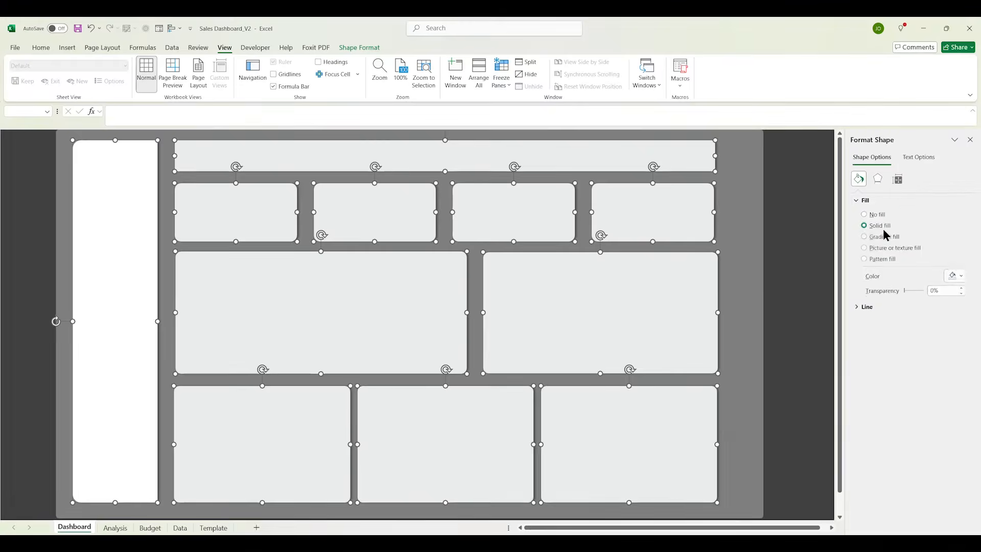
left_click(953, 276)
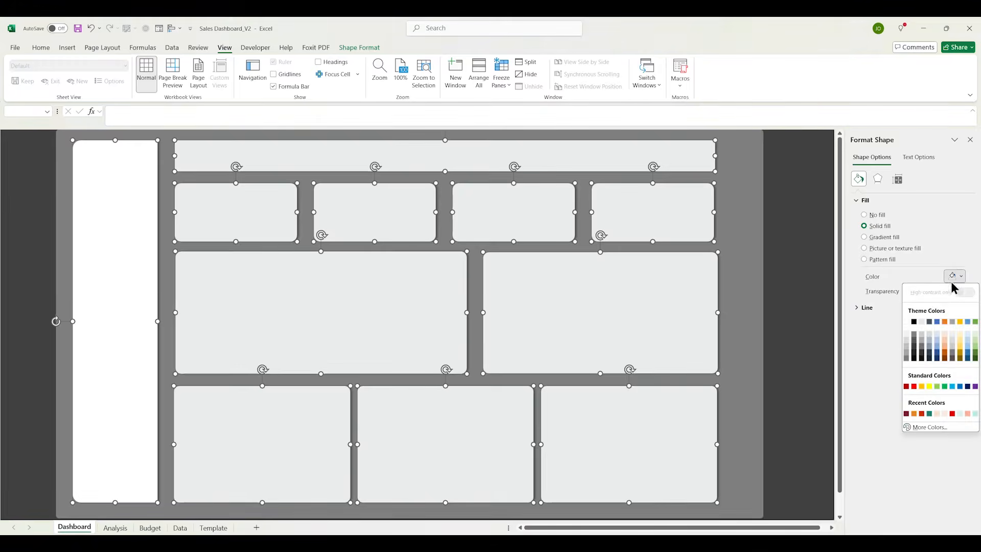
left_click(914, 322)
left_click(788, 316)
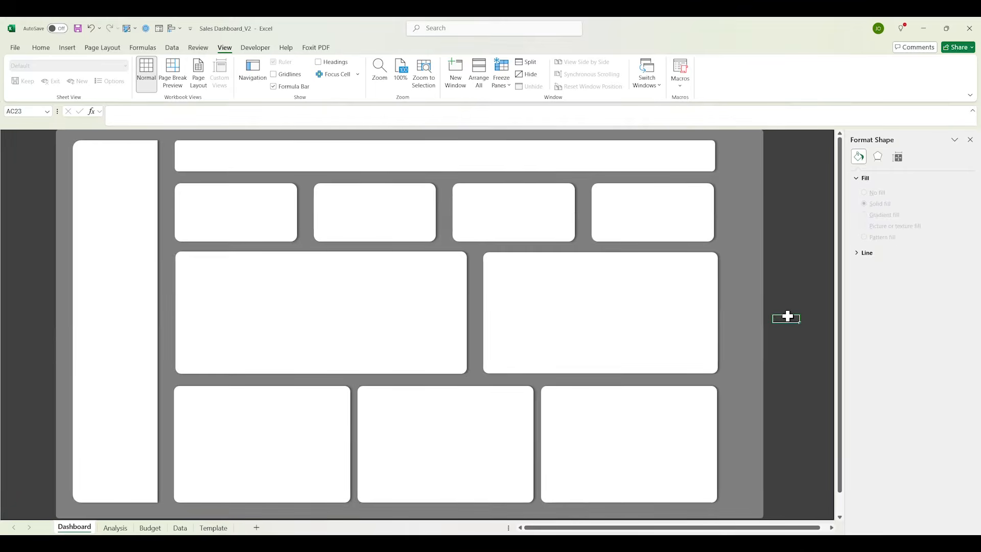
Insert two columns before column A to shift the layout sideways, hide column C, and leave the sheet's row and column headings off
left_click(320, 62)
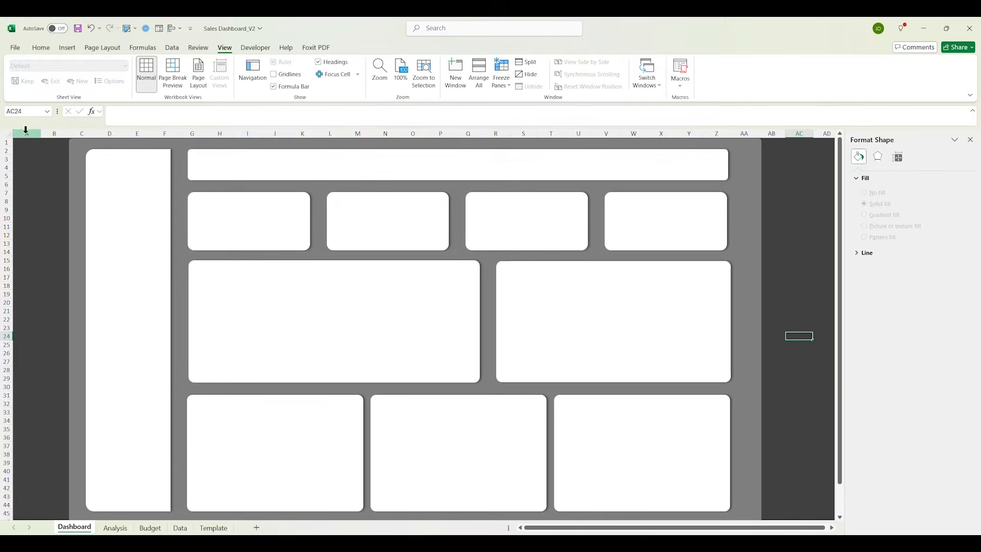
left_click_drag(54, 134, 27, 133)
right_click(57, 193)
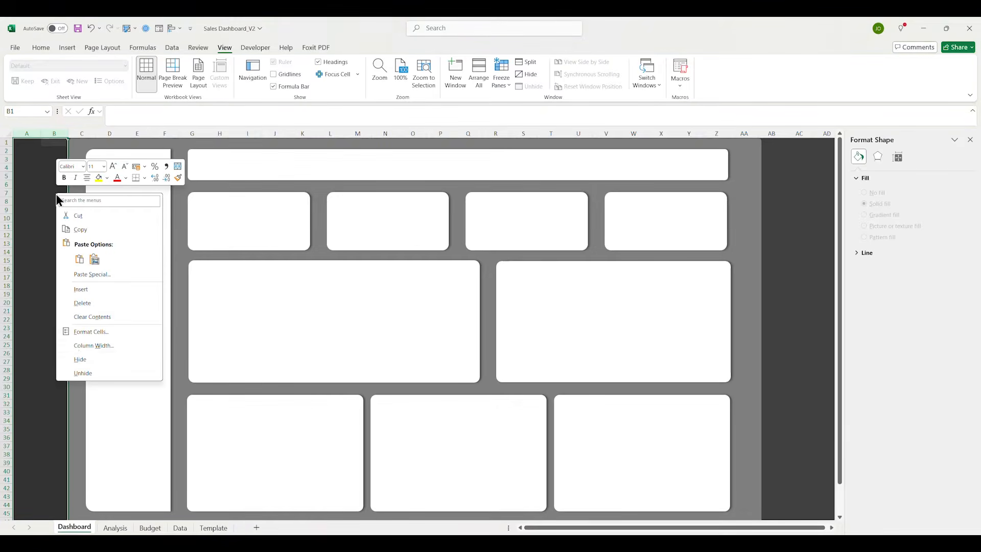
left_click(81, 290)
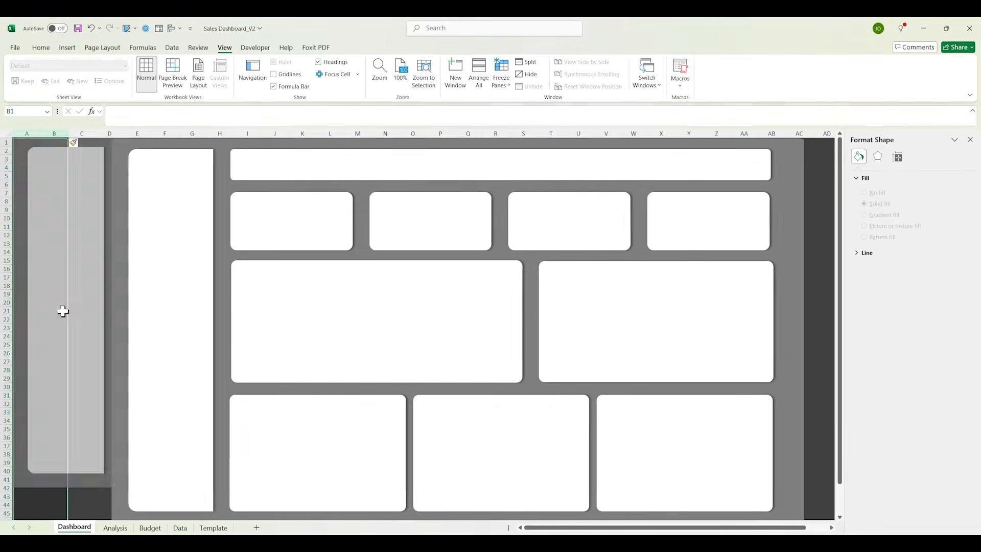
left_click(55, 327)
right_click(80, 137)
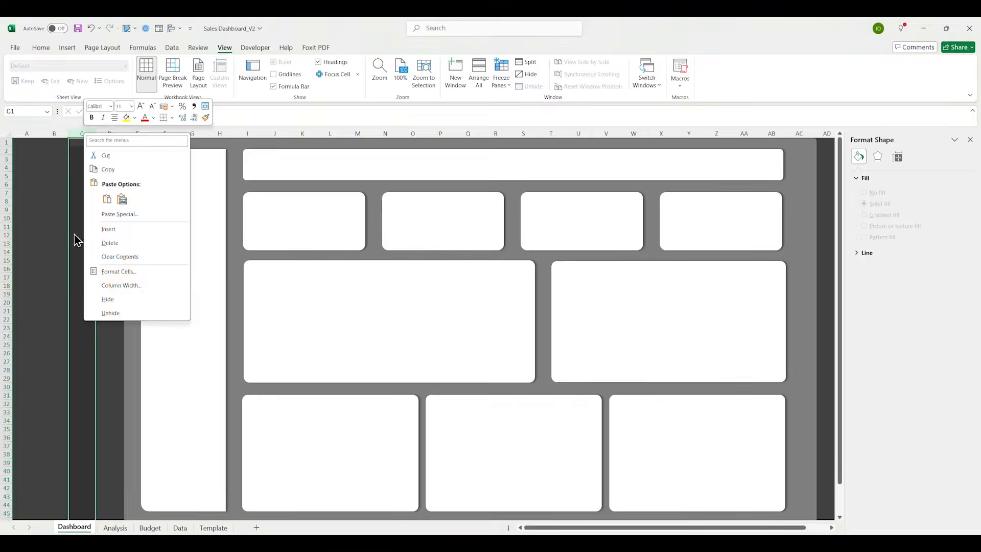
left_click(100, 298)
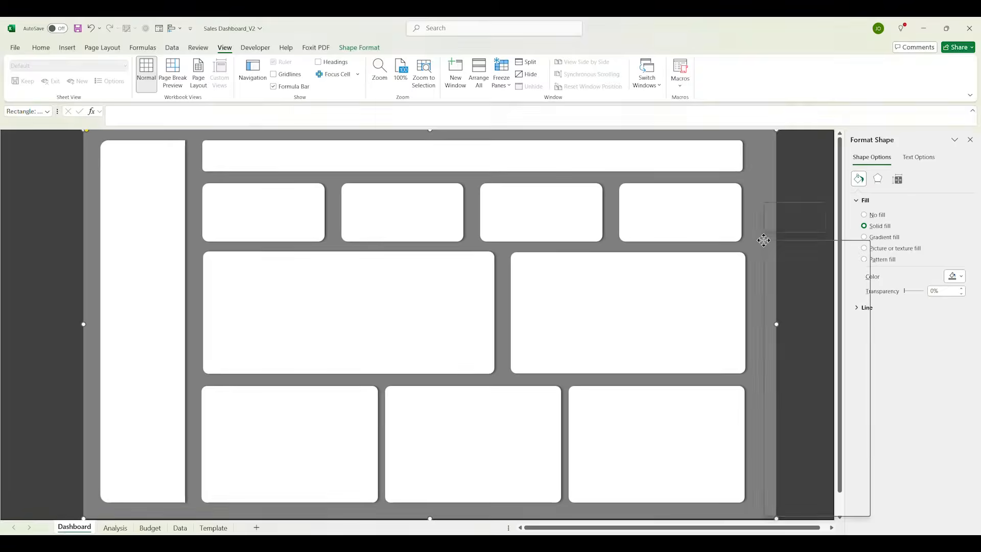
right_click(765, 238)
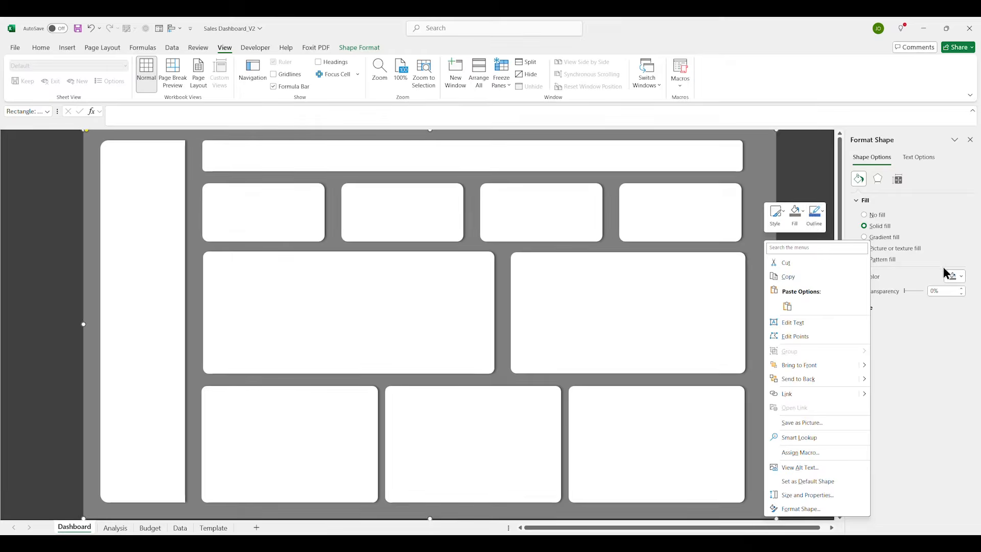
left_click(961, 278)
left_click(798, 342)
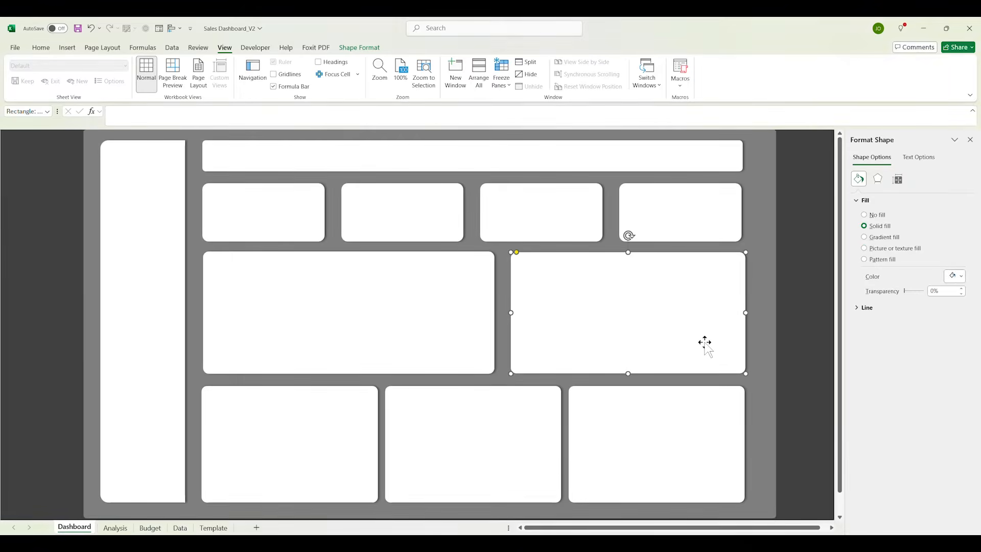
key("ctrl+a")
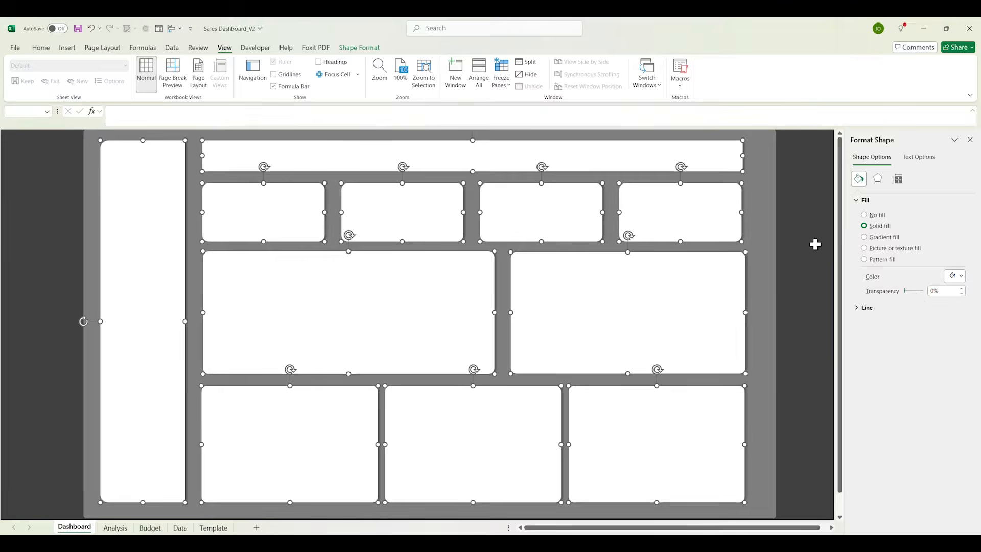
left_click(815, 244)
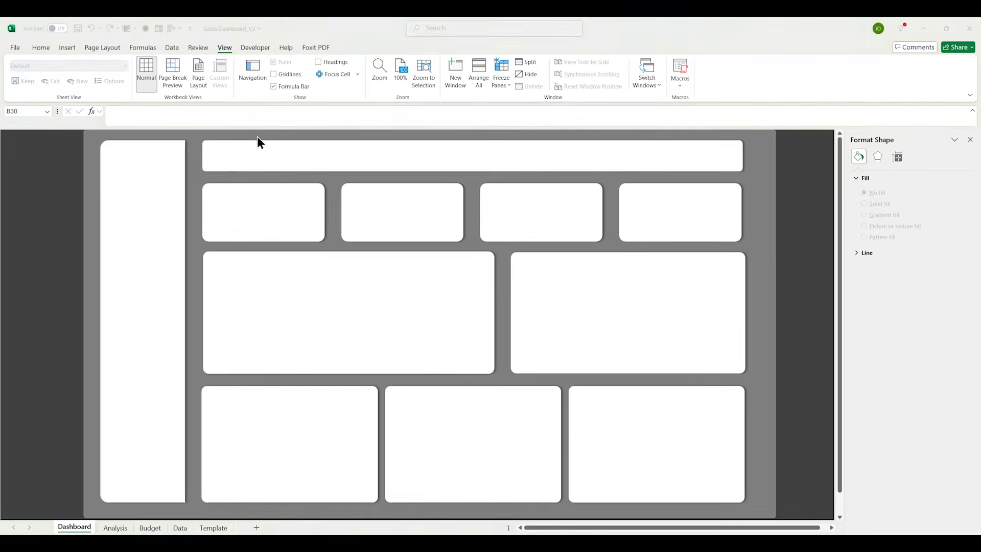
Paste the EBps logo picture and place it at the top of the white sidebar
left_click(146, 169)
left_click(146, 169)
key("ctrl+v")
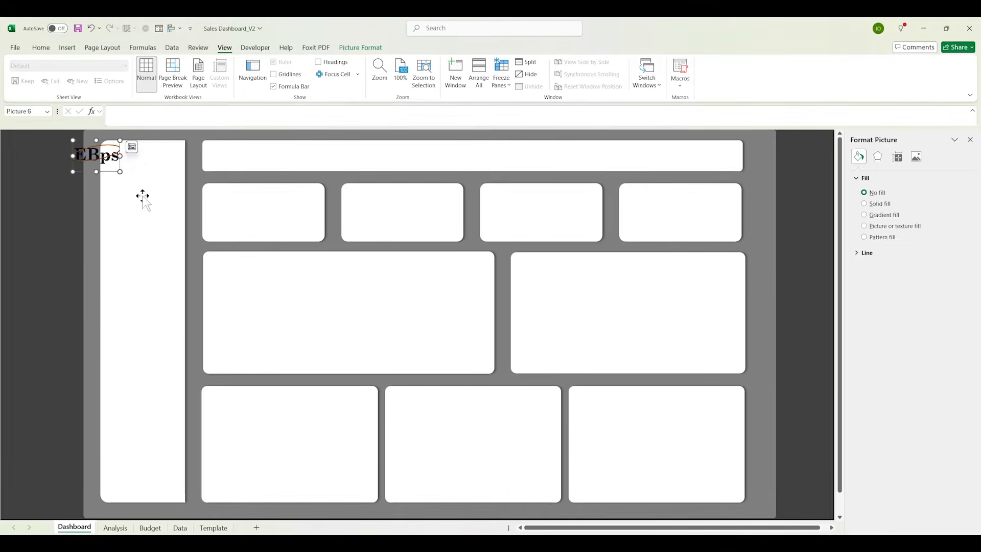
left_click(41, 234)
left_click_drag(89, 158, 123, 160)
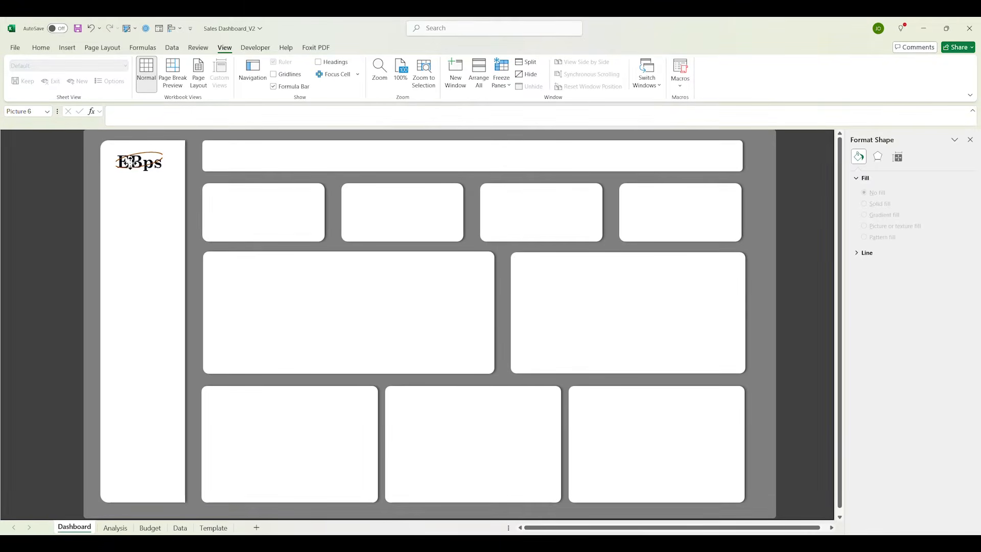
left_click(21, 253)
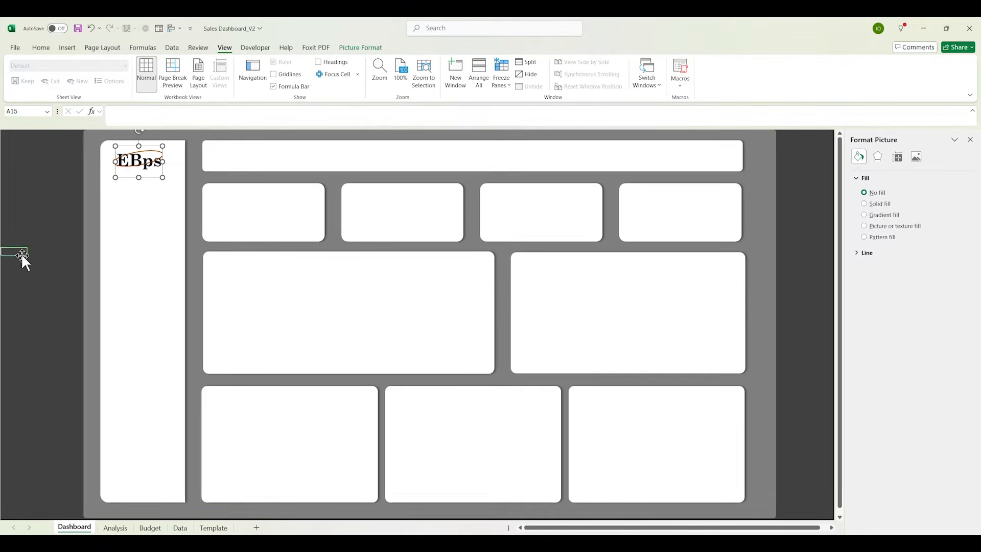
Insert a text box in the header panel with the text "SALES DASHBOARD"
key("alt+n")
key("x")
left_click_drag(216, 158, 363, 146)
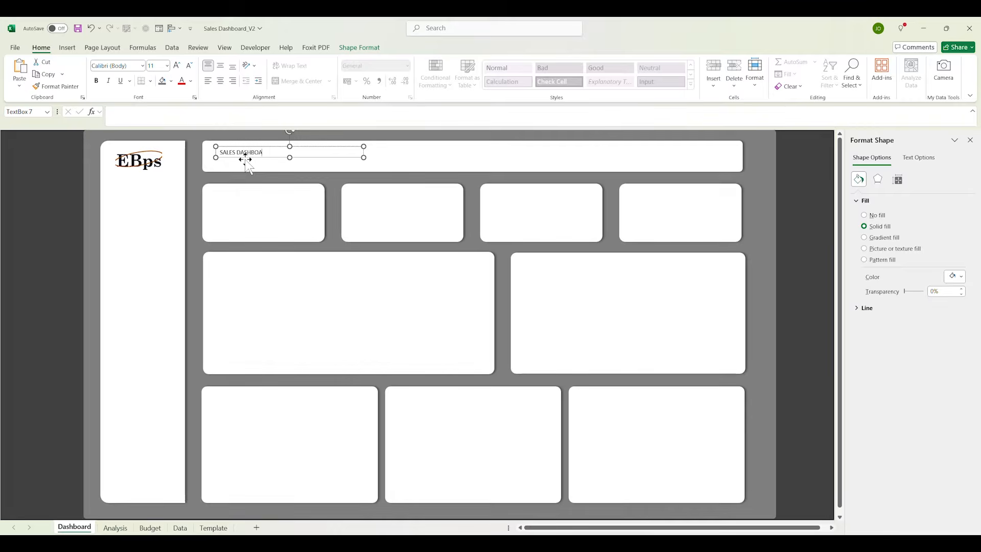
Format the title text at size 28 in bold, shift it to leave icon space, and remove the text box's fill and outline
key("ctrl+a")
left_click(153, 66)
type("28")
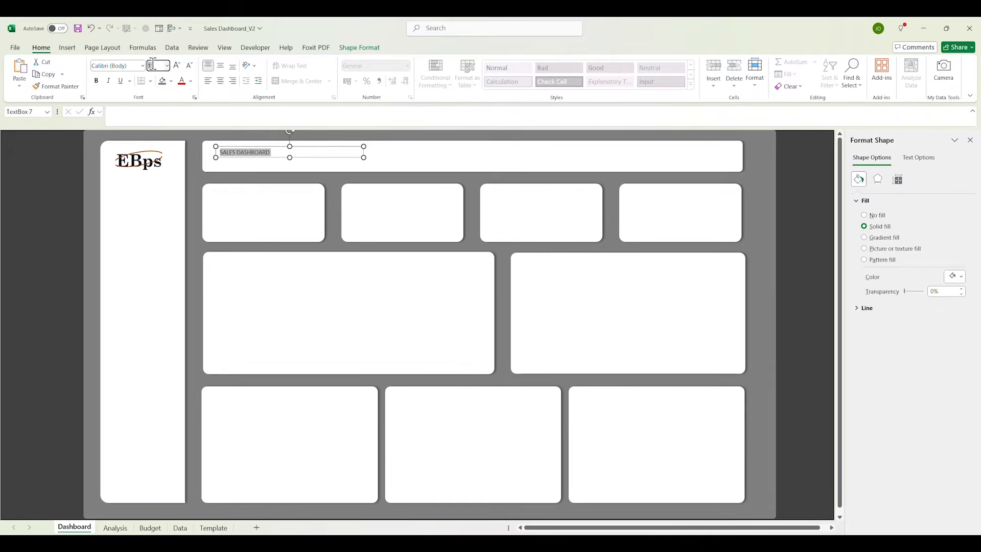
key("Return")
key("ctrl+b")
left_click_drag(325, 147, 343, 145)
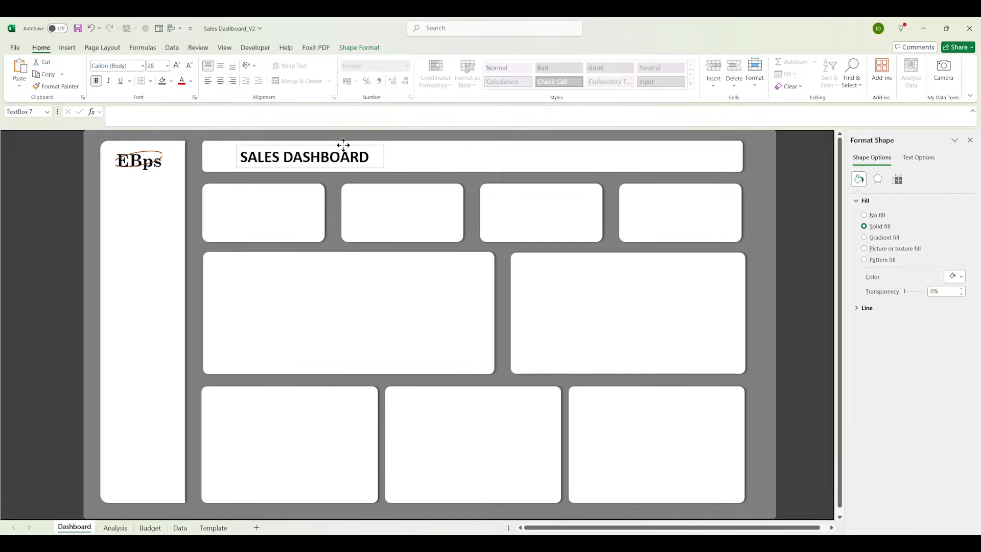
left_click(866, 309)
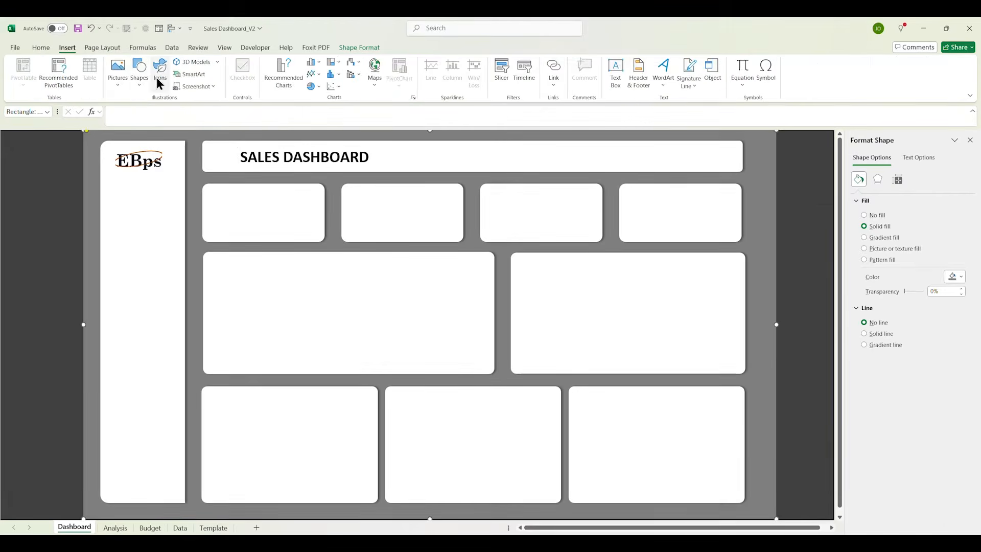
Search the stock icons for "hOUSE" and choose the solid house icon with sparkles
left_click(157, 77)
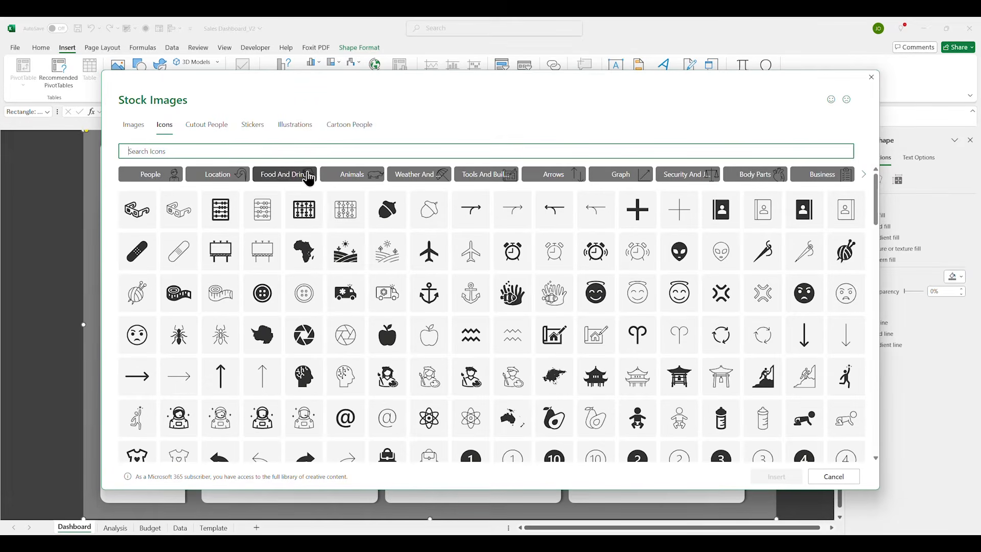
left_click(820, 176)
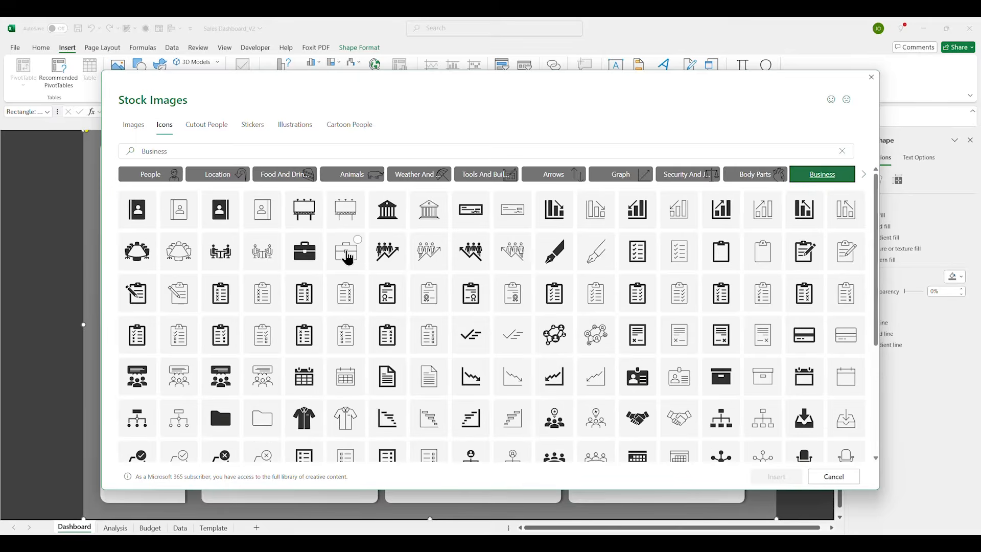
left_click(210, 149)
double_click(210, 150)
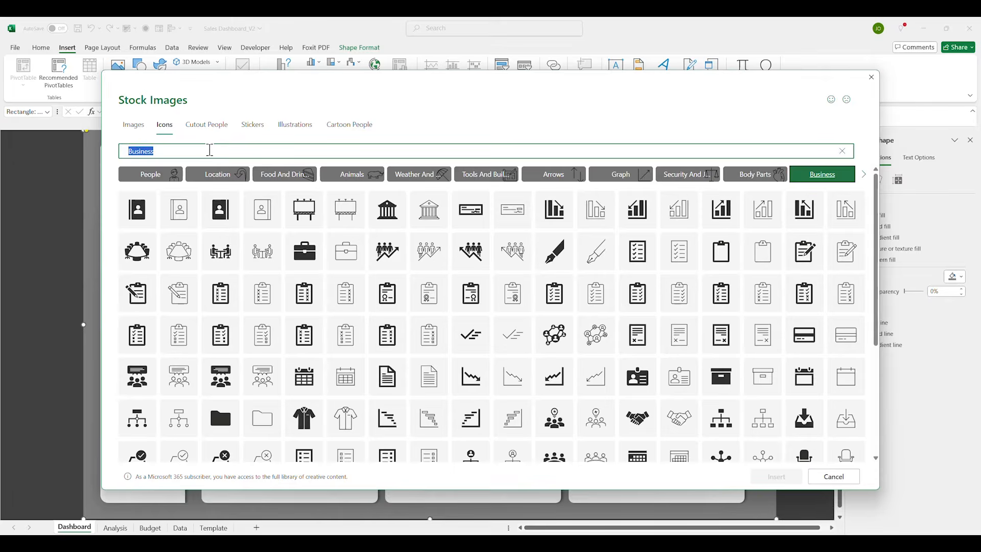
type("hOUSE")
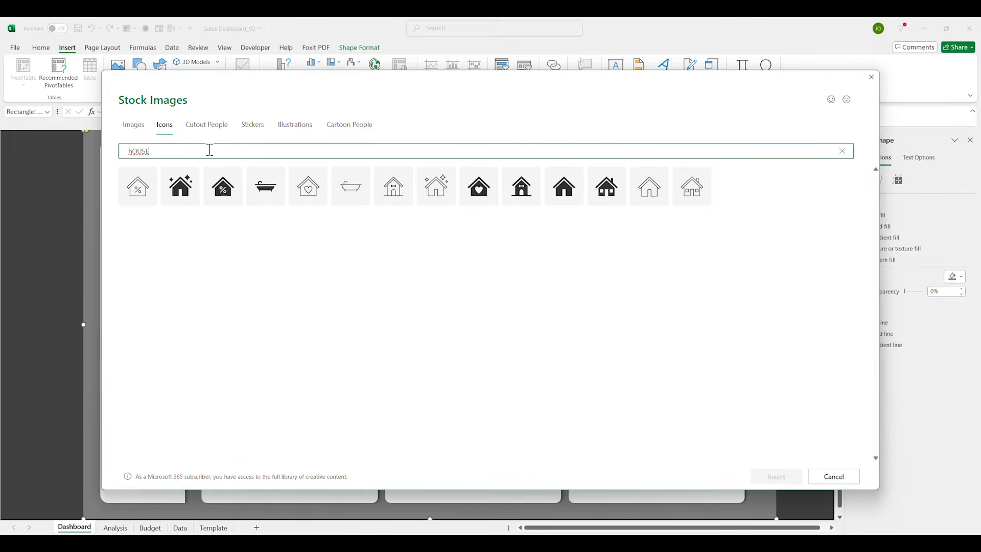
left_click(192, 178)
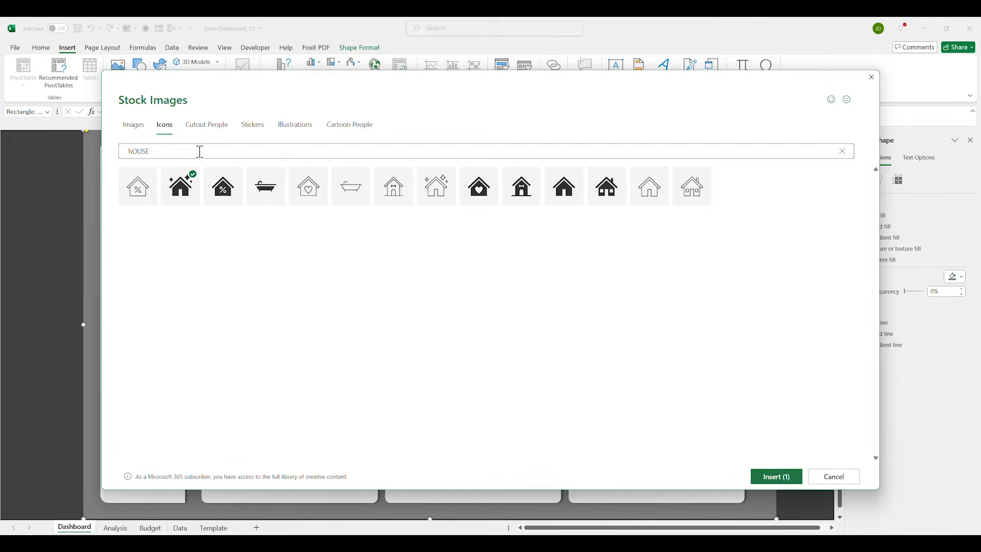
Search the stock icons for "REVENUE" and choose the solid banknotes, coin stack and rising bar chart icons
left_click_drag(217, 150, 115, 149)
type("REVENU")
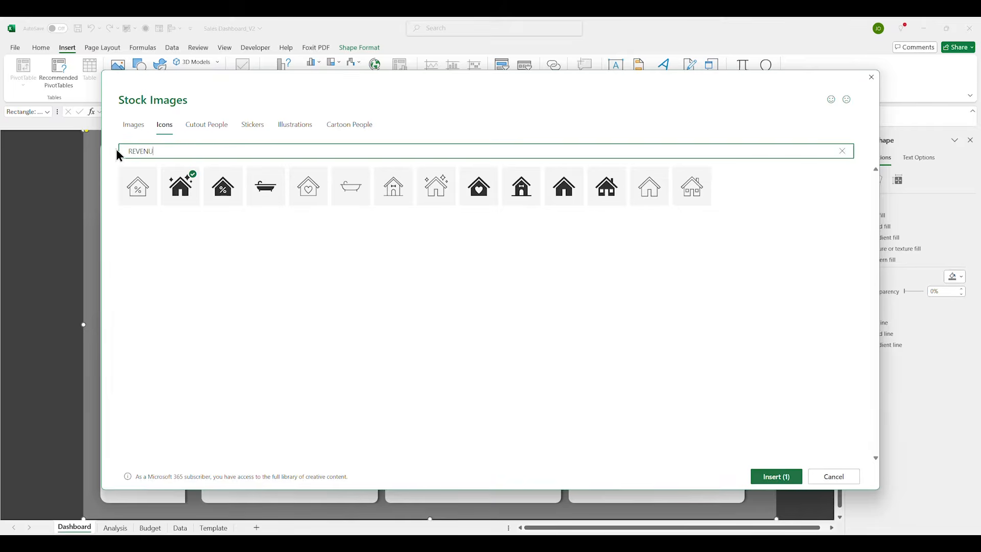
type("E")
left_click(643, 181)
left_click(602, 222)
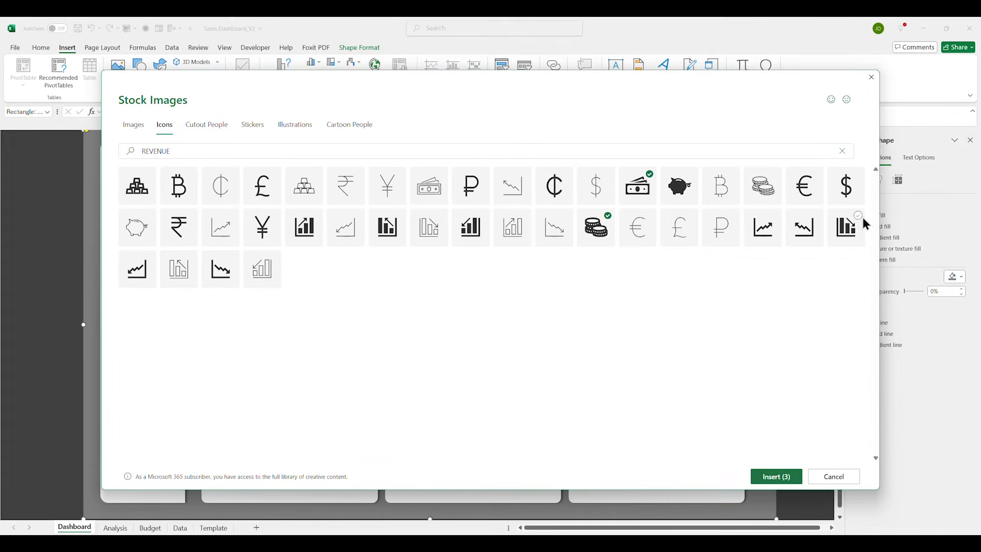
left_click(317, 222)
Search the stock icons for "SHOPPING", choose the solid shopping cart, and insert all the chosen icons into the sheet
left_click_drag(177, 151, 80, 157)
key("BackSpace")
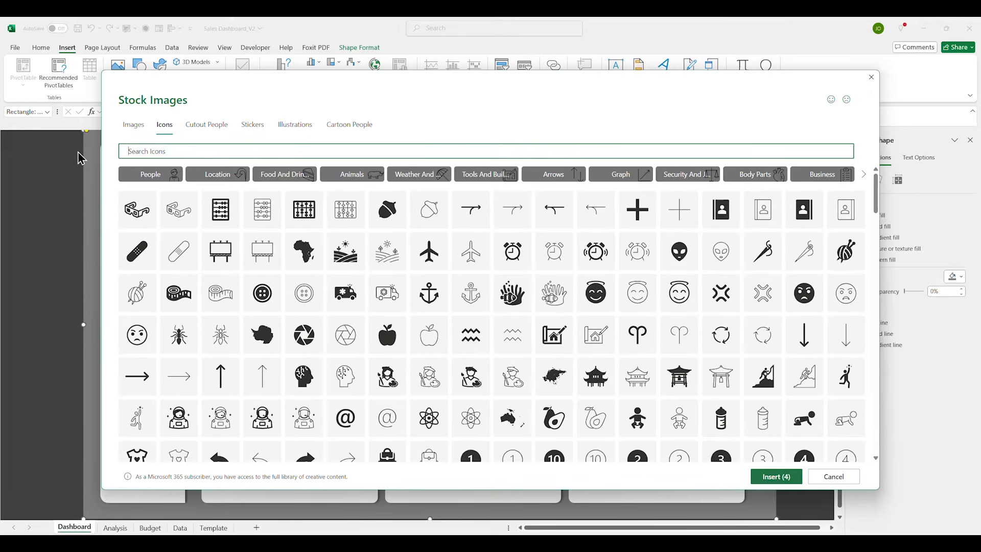
type("SHOPPING")
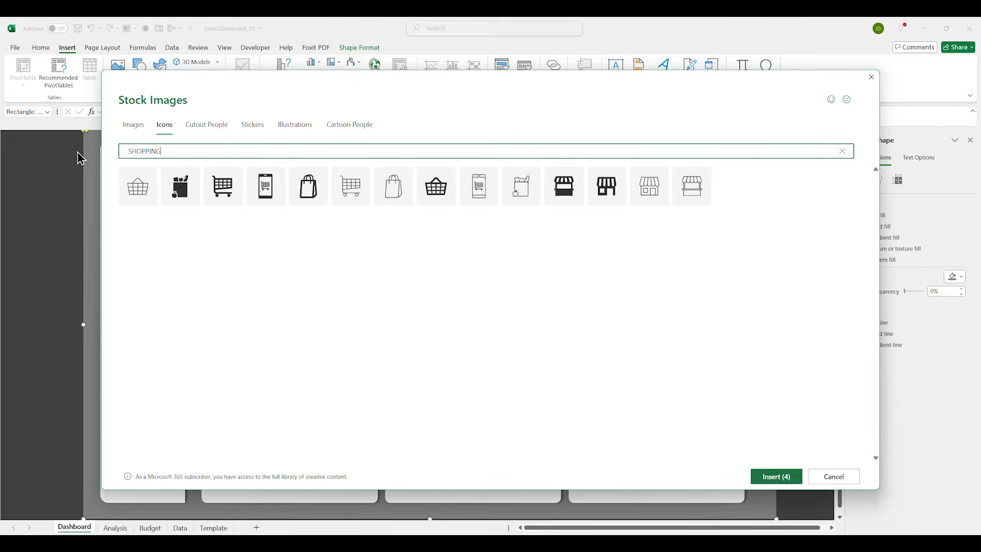
left_click(223, 184)
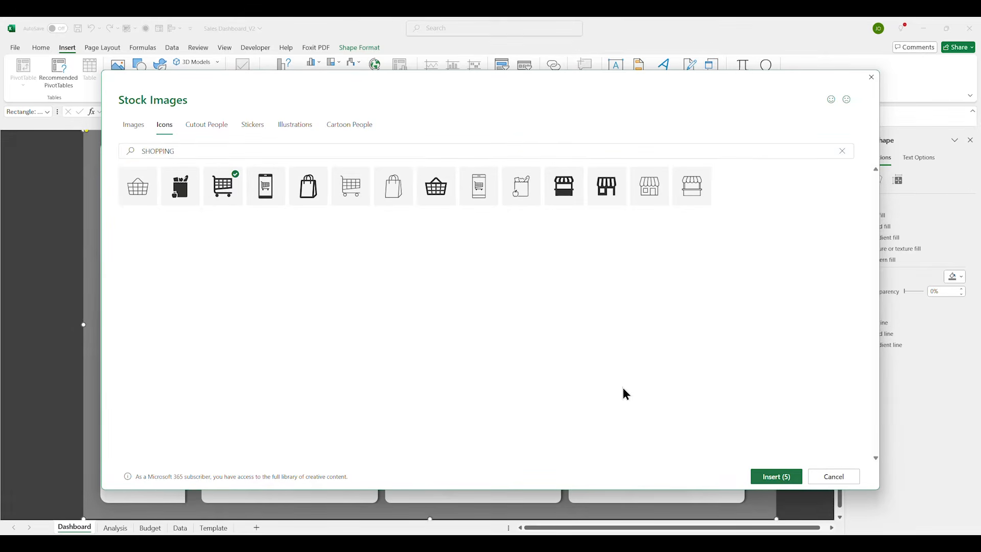
left_click(776, 476)
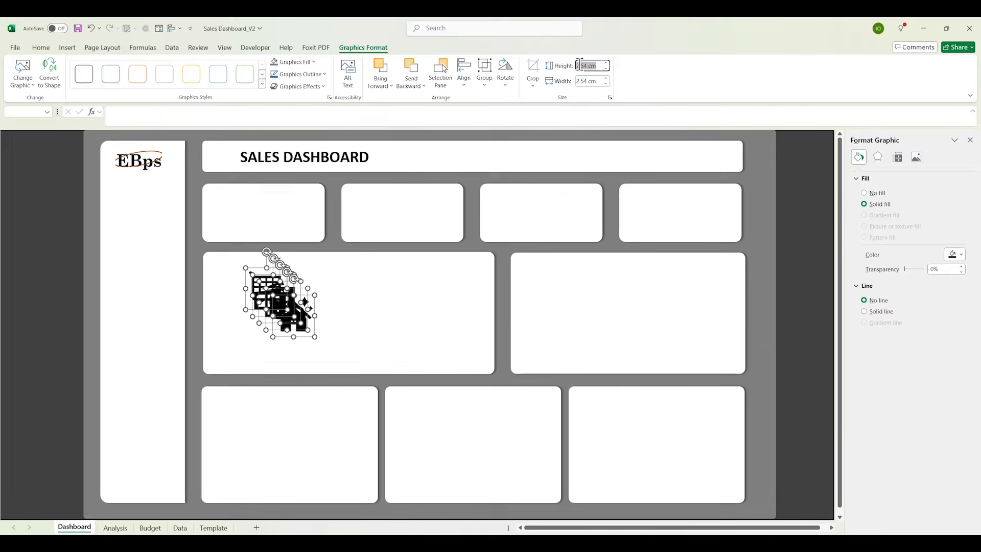
Resize the inserted icons to 1.62 cm high and 1.62 cm wide and give them the recent dark red fill
type("1.62")
key("Return")
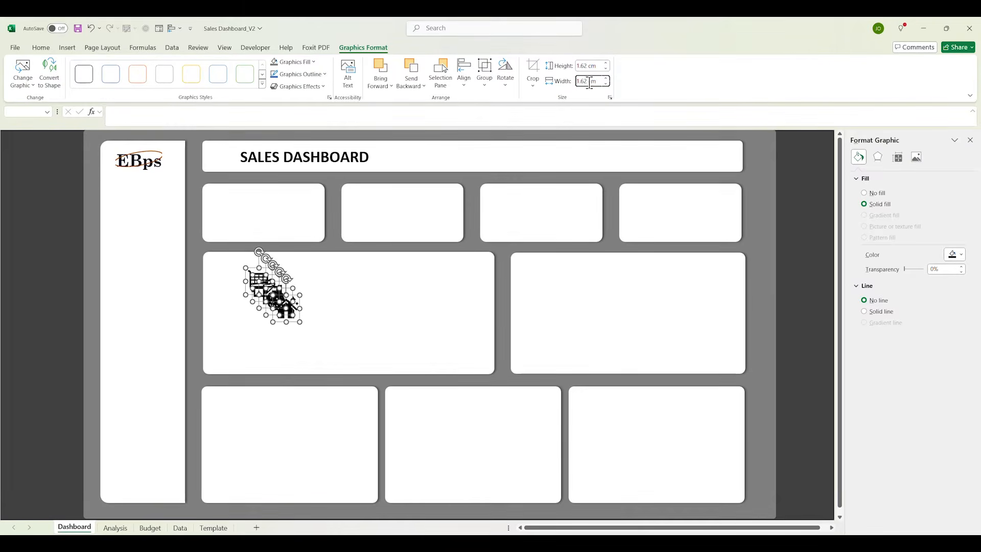
left_click(960, 254)
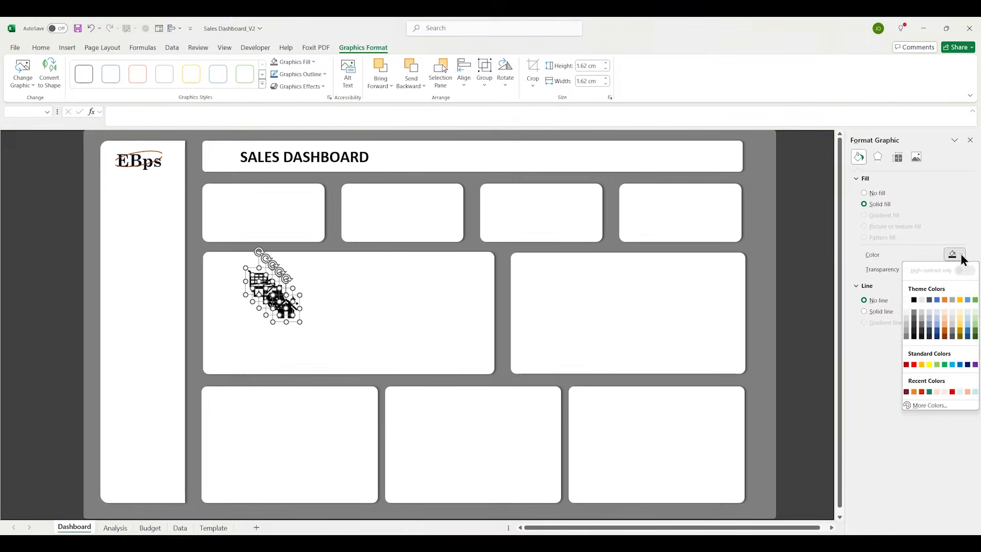
left_click(907, 391)
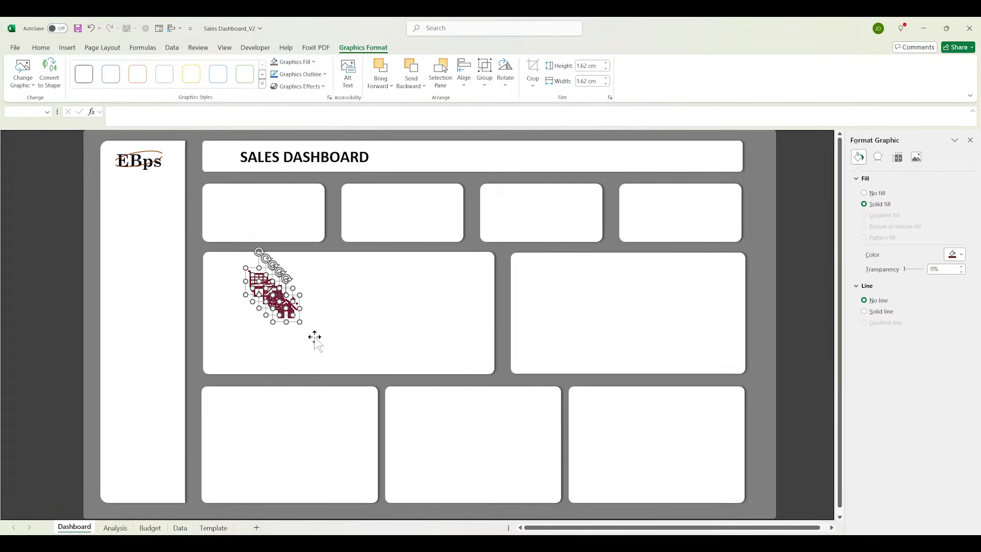
Move the house icon into the header panel, just before the SALES DASHBOARD title
left_click(306, 396)
left_click(282, 306)
left_click_drag(282, 306, 218, 154)
left_click(474, 174)
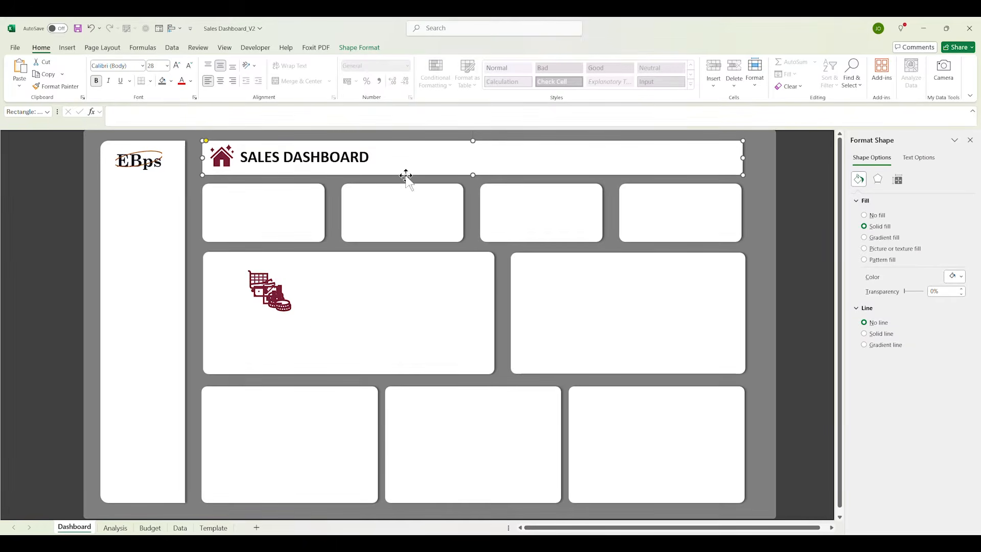
key("Escape")
Duplicate the SALES DASHBOARD title text box and place the copy inside the first small card
left_click(276, 157)
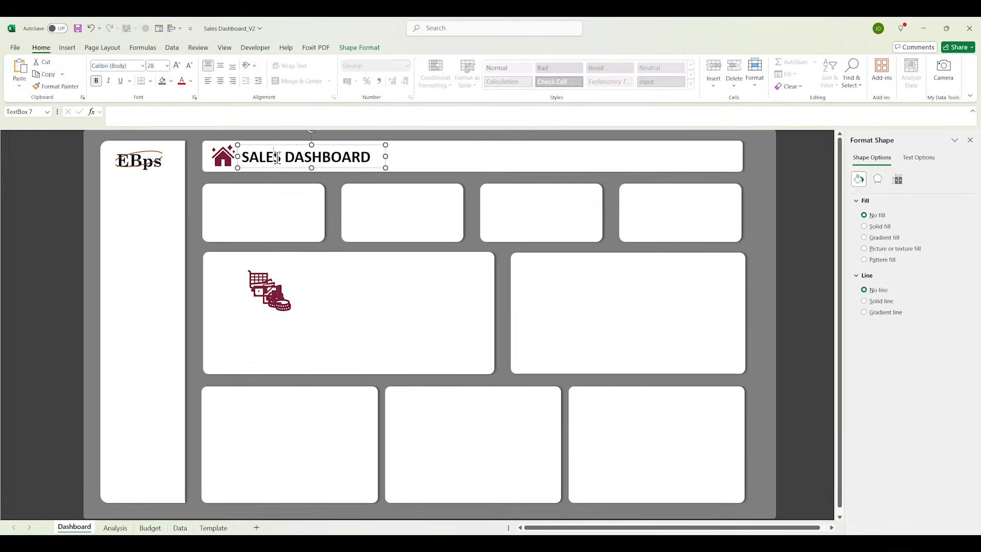
left_click(282, 167)
key("ctrl+d")
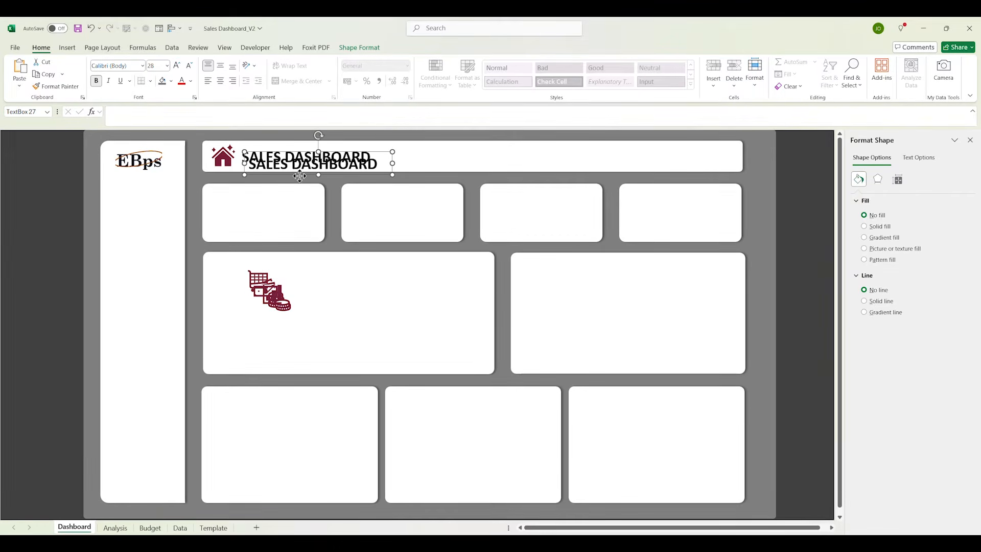
left_click_drag(299, 174, 258, 226)
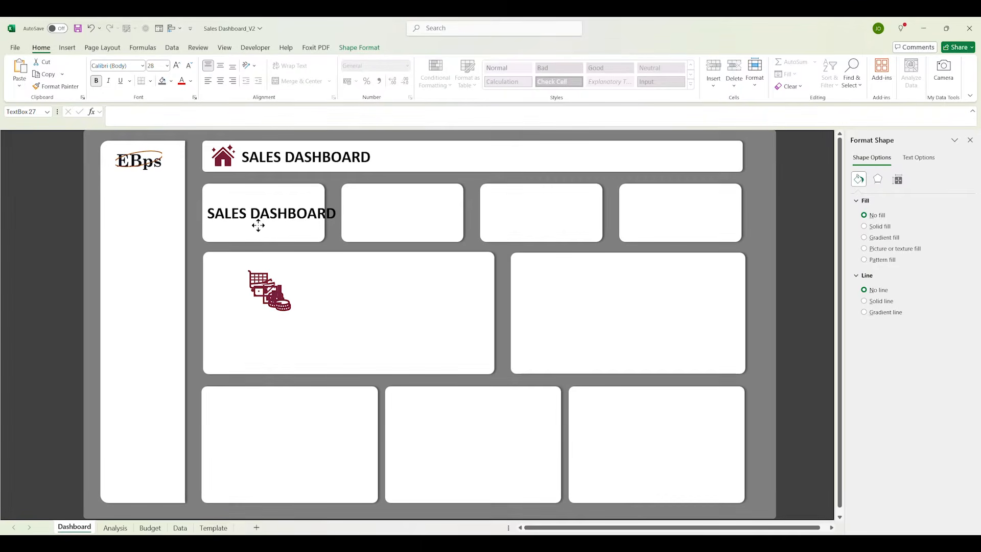
Clear the copied text box and link it to the net sales grand total in Analysis!B11
triple_click(258, 213)
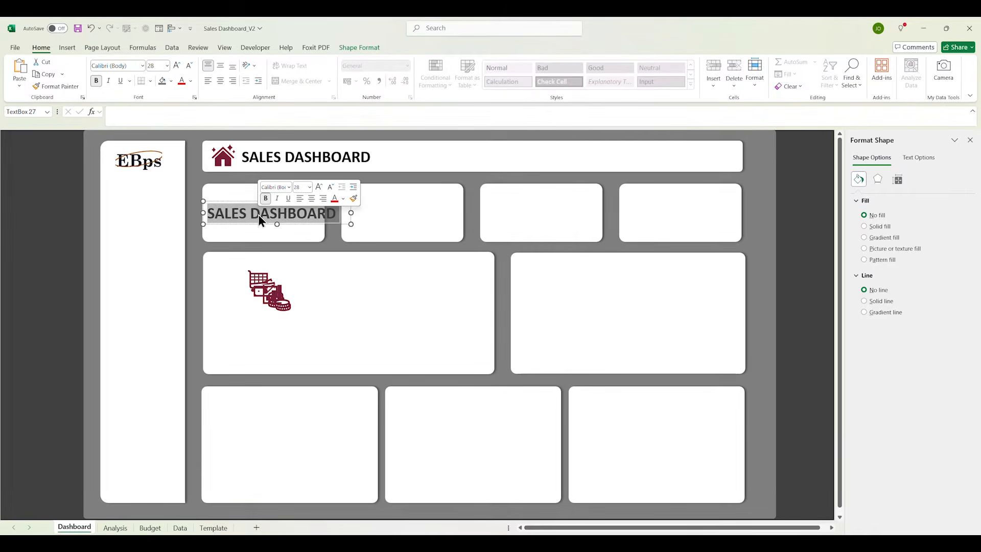
type("=")
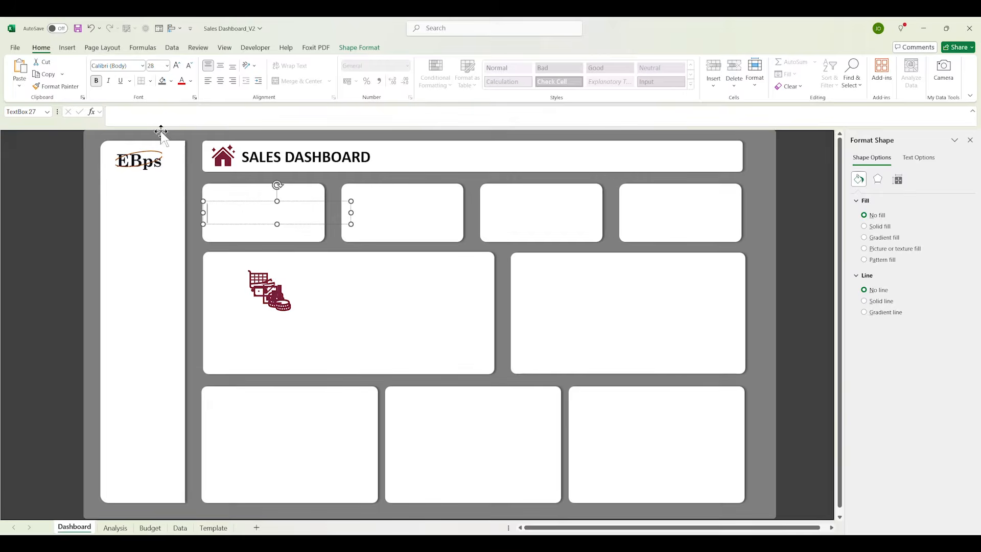
left_click(148, 114)
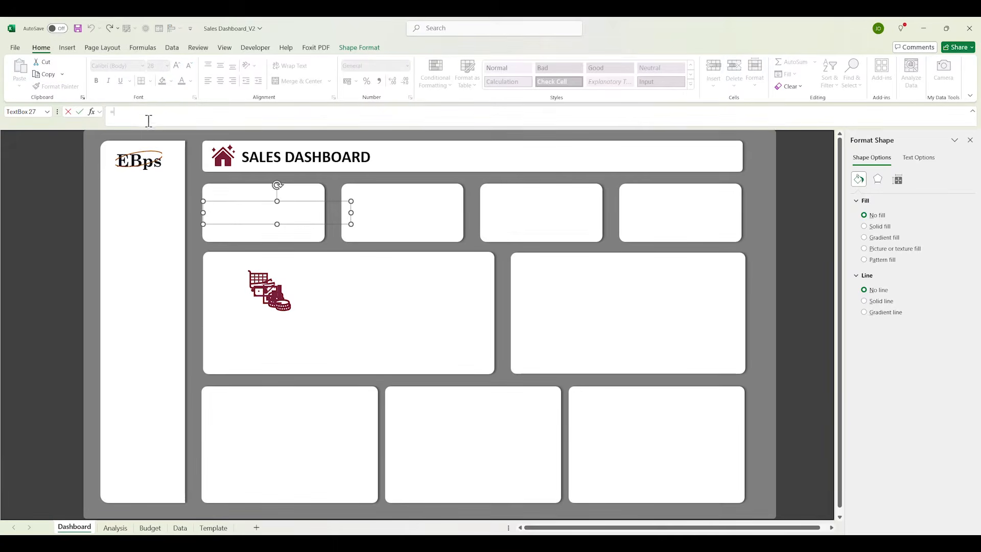
left_click(115, 528)
left_click(97, 246)
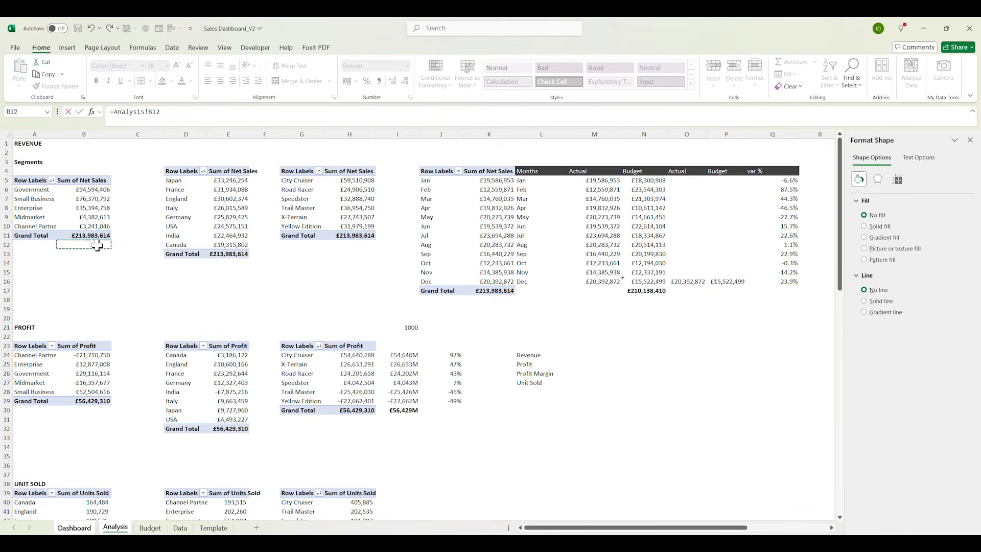
key("Return")
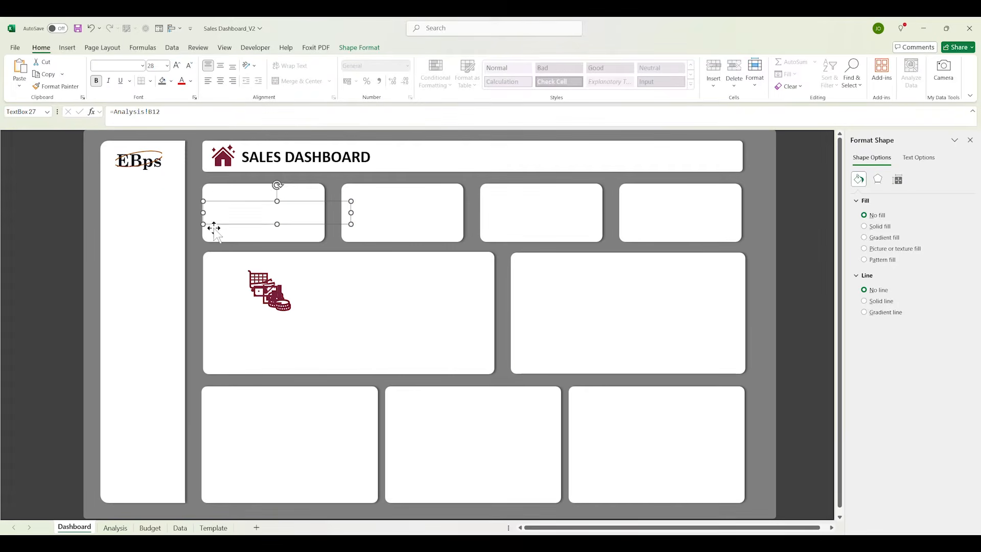
left_click(215, 214)
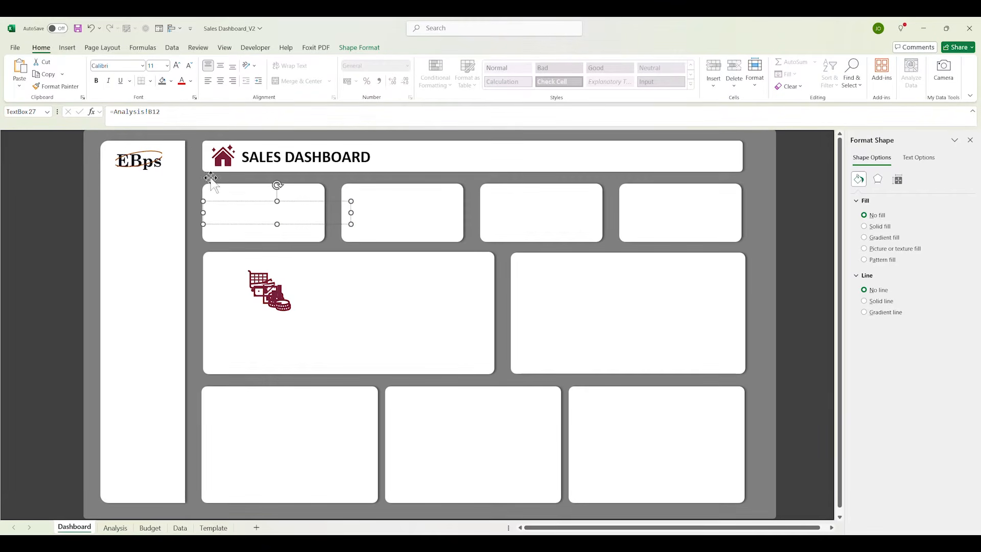
left_click(166, 115)
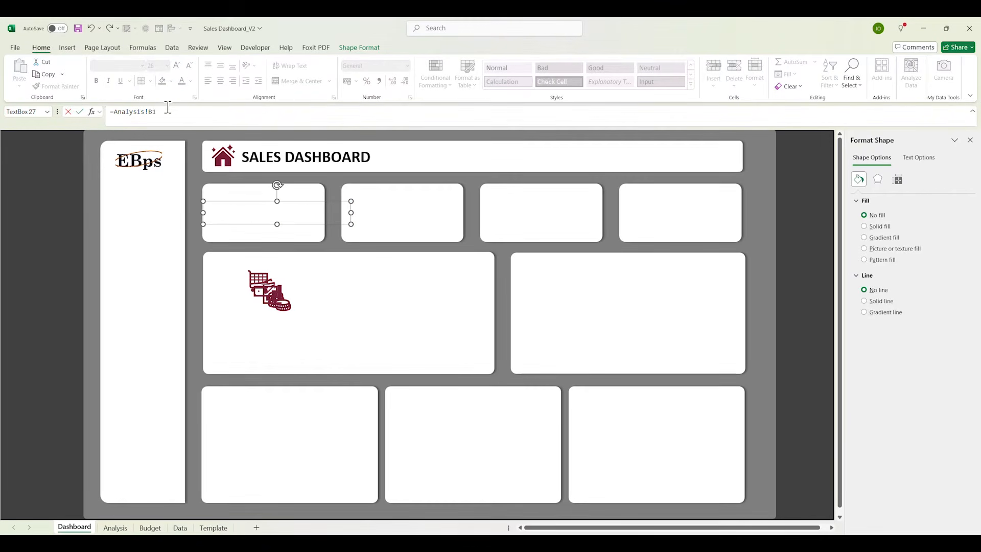
key("Return")
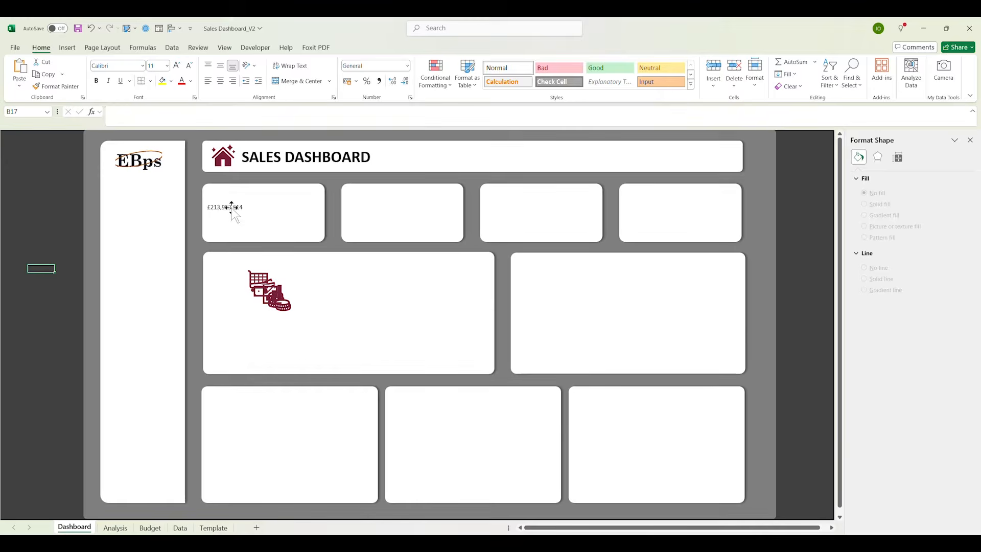
Format the linked revenue figure as bold at size 24 and narrow its text box to fit within the card
left_click(232, 207)
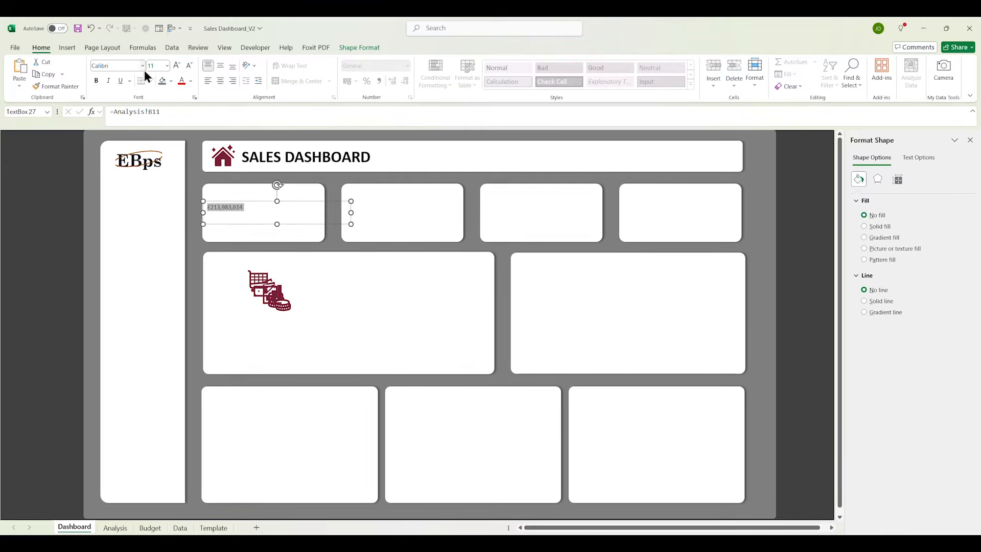
key("Return")
left_click(96, 82)
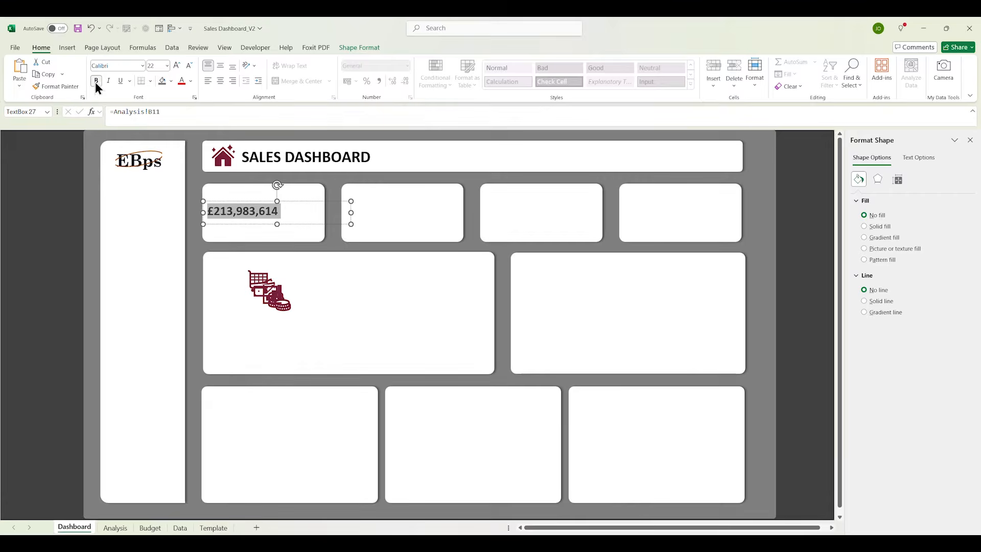
left_click_drag(349, 211, 290, 215)
left_click(300, 271)
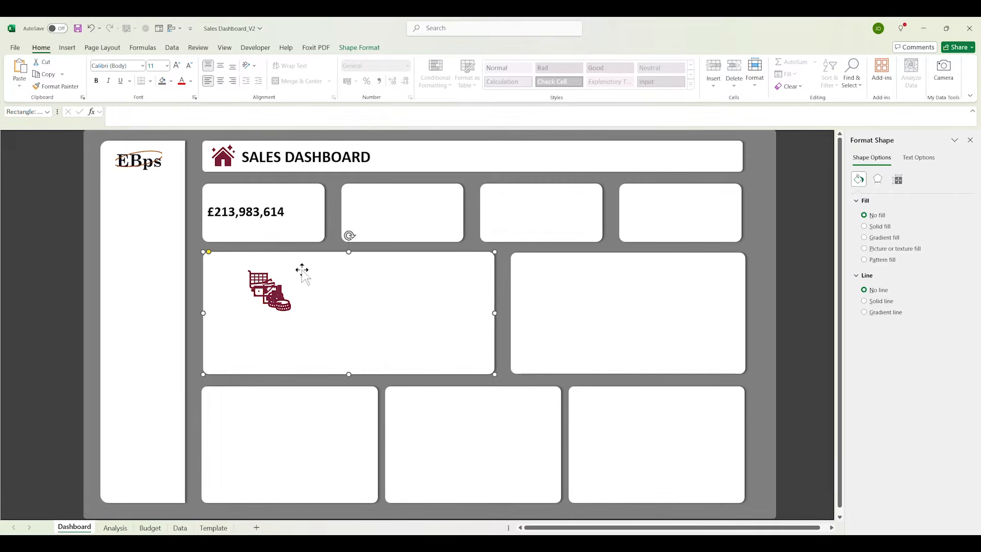
Duplicate the revenue text box directly above the figure and make the copy a TOTAL REVENUE label at size 11
left_click(261, 214)
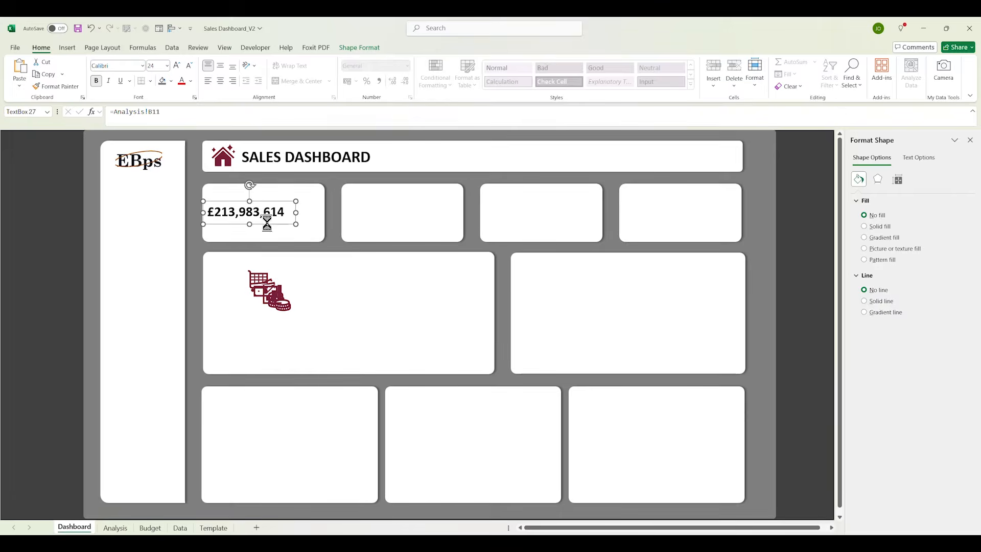
mouse_move(265, 223)
left_mouse_down()
mouse_move(275, 232)
mouse_move(266, 206)
left_mouse_up()
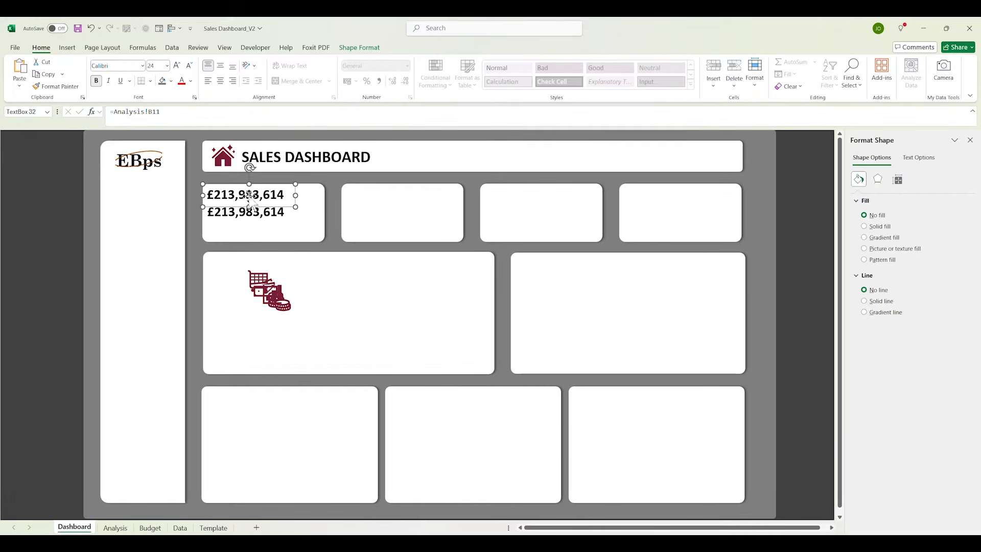
type("TOTAL REVENUE")
key("ctrl+a")
left_click(158, 66)
type("11")
key("Return")
Copy the label to the card's lower right as COMPARE TO BUDGET and move the banknotes icon into the upper right corner
left_click_drag(250, 207, 318, 240)
key("ctrl+d")
type("COMP")
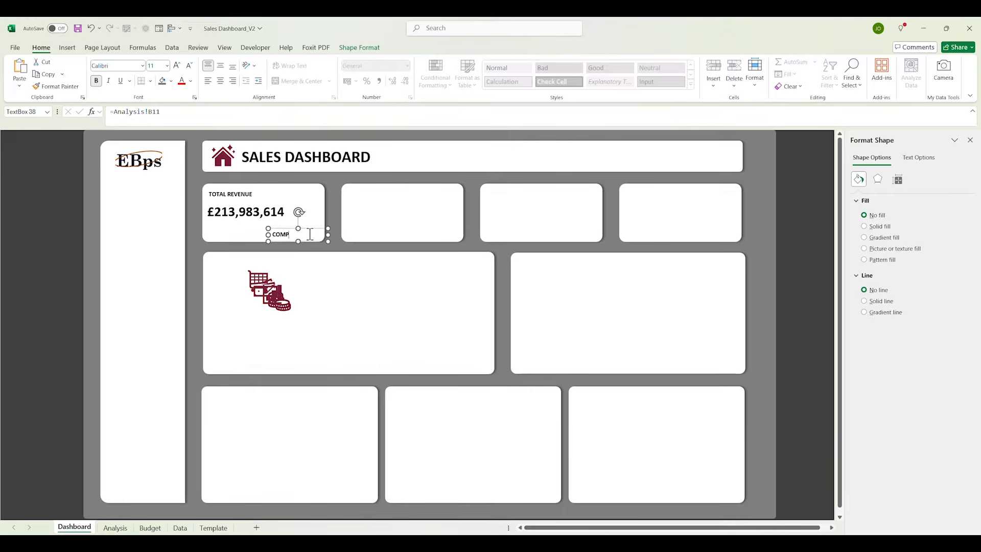
type("ARE TO BUDGET")
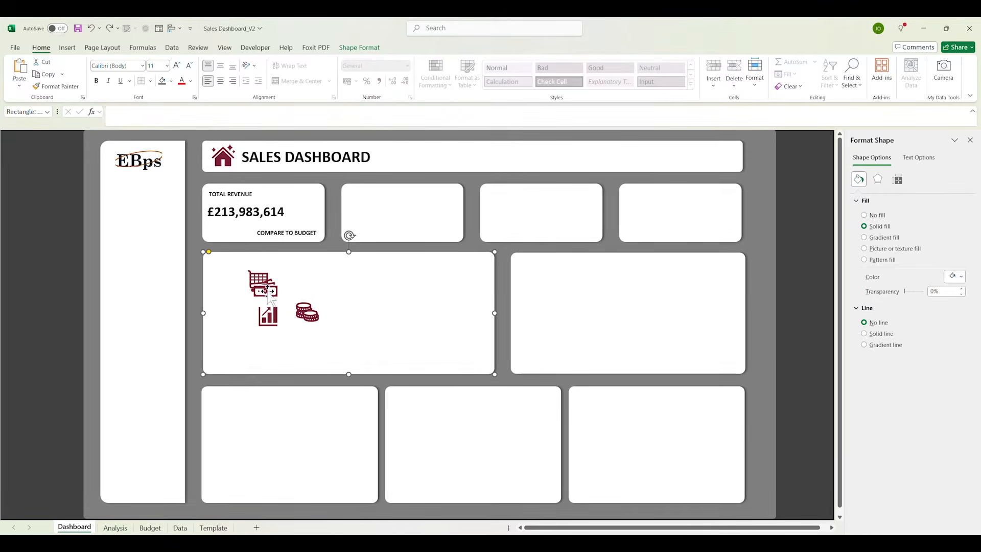
left_click(269, 289)
left_click_drag(269, 289, 308, 198)
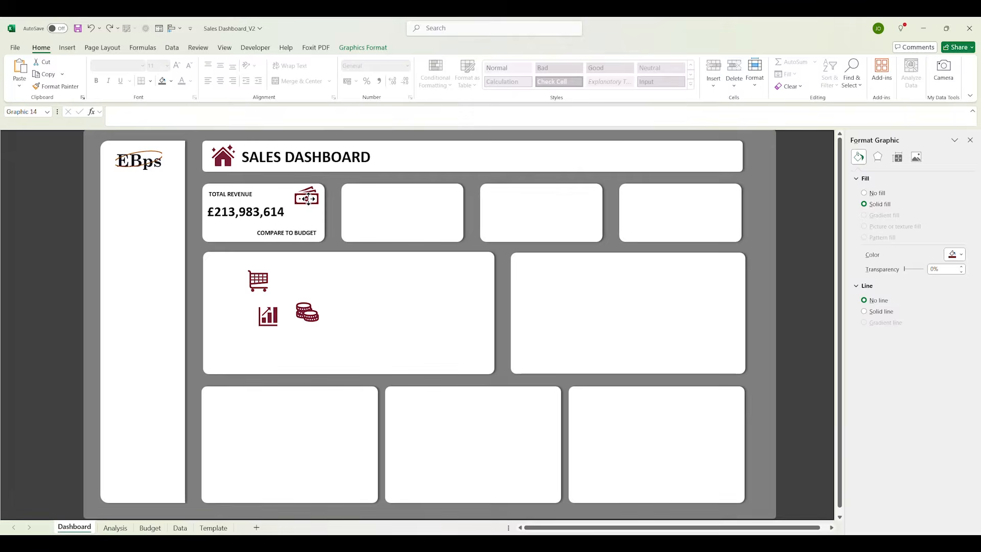
Capture the revenue var % cell D62 on the Analysis sheet with the Camera and place the linked picture beside COMPARE TO BUDGET
key("ctrl+Page_Down")
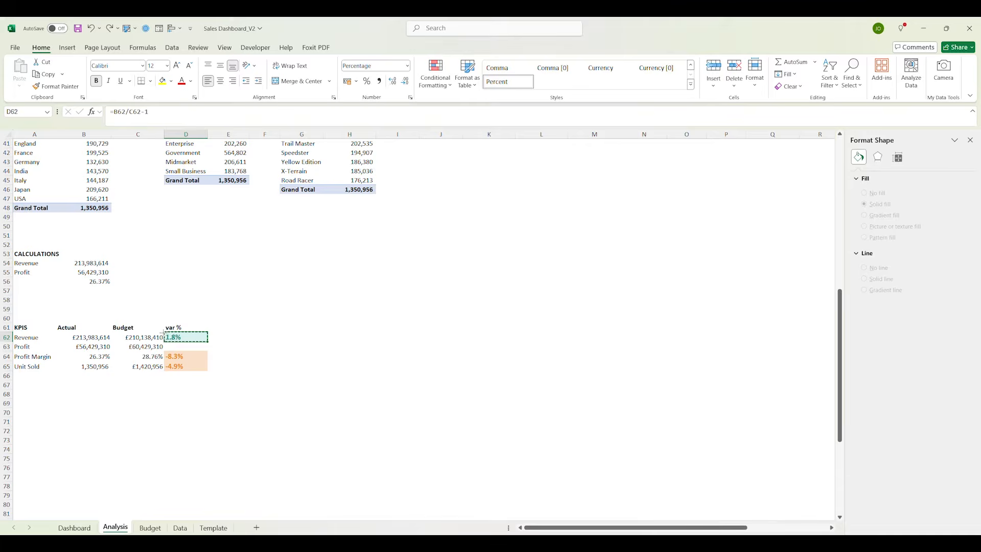
mouse_move(164, 332)
left_mouse_down()
mouse_move(207, 337)
mouse_move(198, 335)
left_mouse_up()
key("Escape")
left_click(943, 78)
left_click(74, 527)
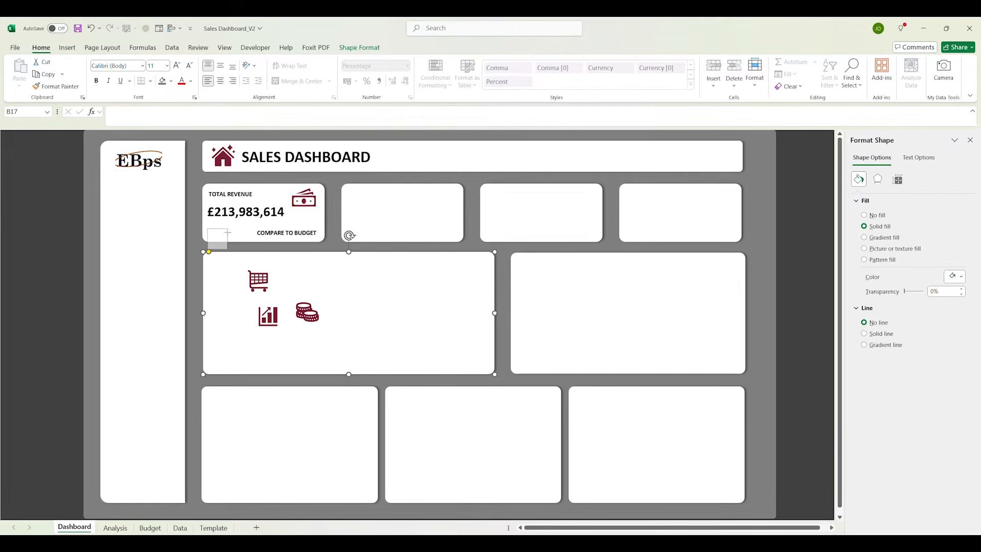
left_click(206, 228)
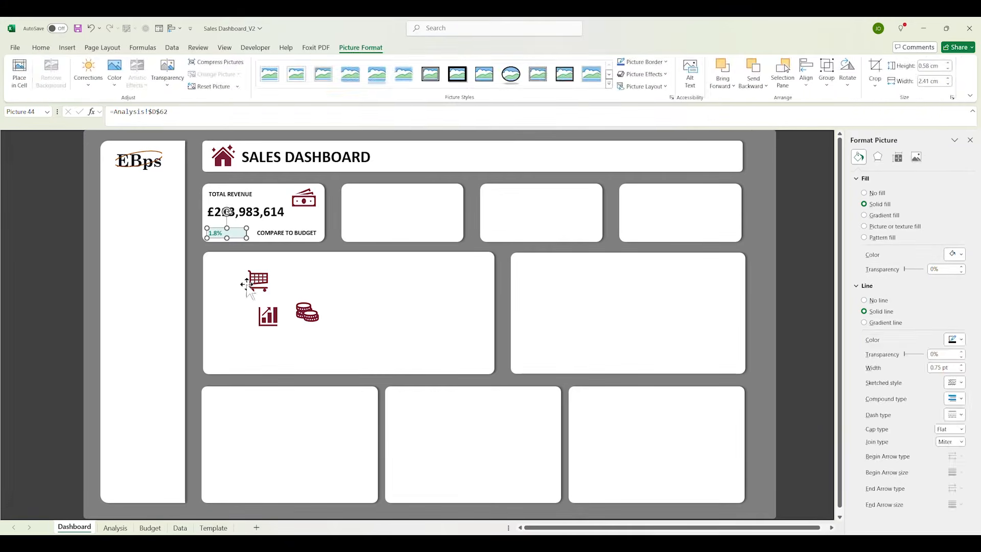
Nudge the linked 1.8% picture slightly within the revenue card and remove its outline
left_click_drag(219, 232, 220, 232)
left_click(240, 308)
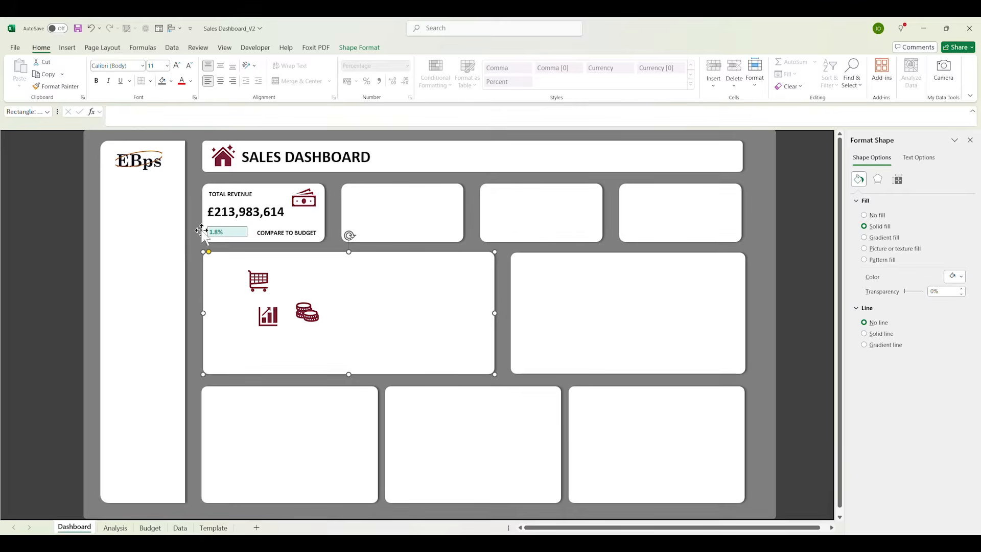
left_click(219, 232)
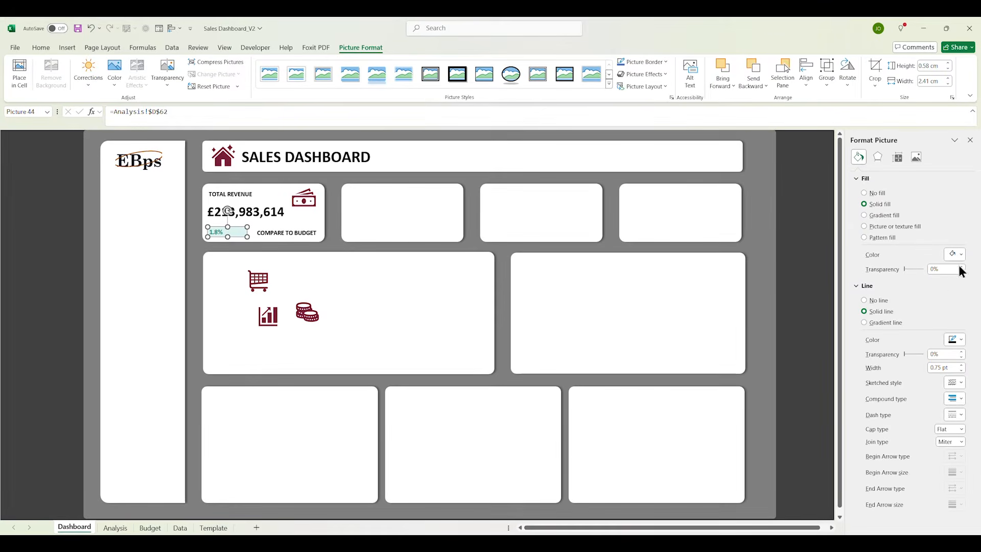
left_click(876, 300)
left_click(413, 288)
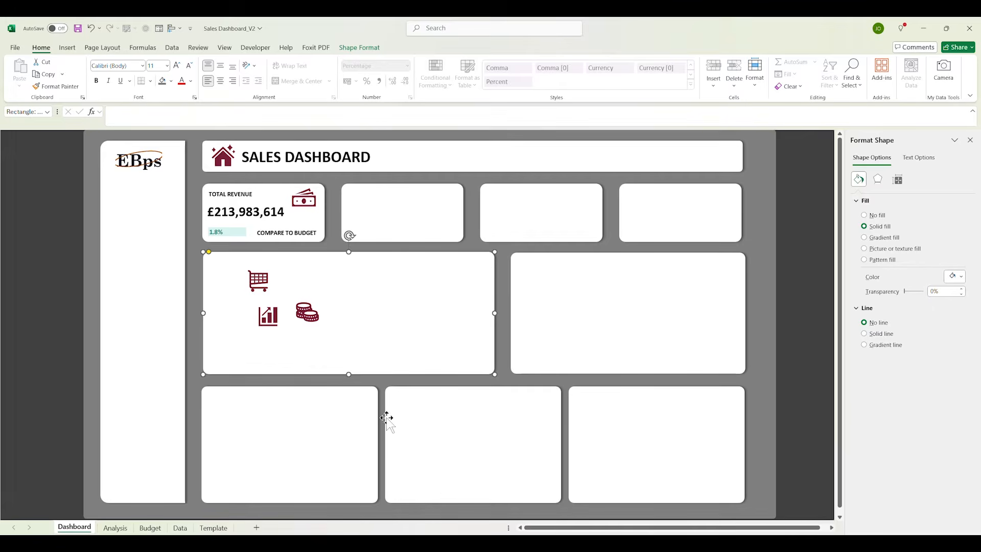
Delete the three empty small cards beside the TOTAL REVENUE card
left_click(315, 451)
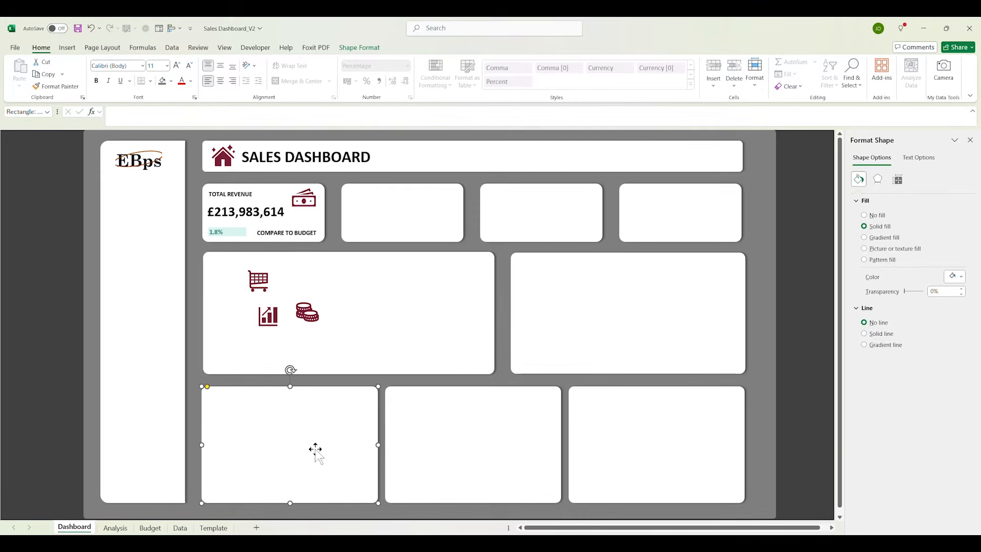
left_click(235, 235)
left_click(397, 225)
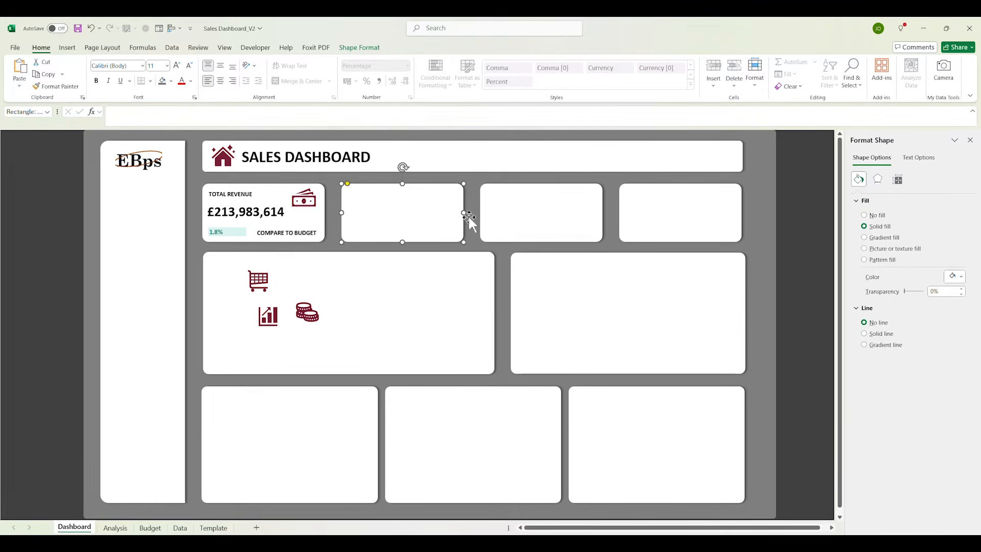
key("Delete")
left_click(526, 221)
key("Delete")
left_click(653, 222)
key("Delete")
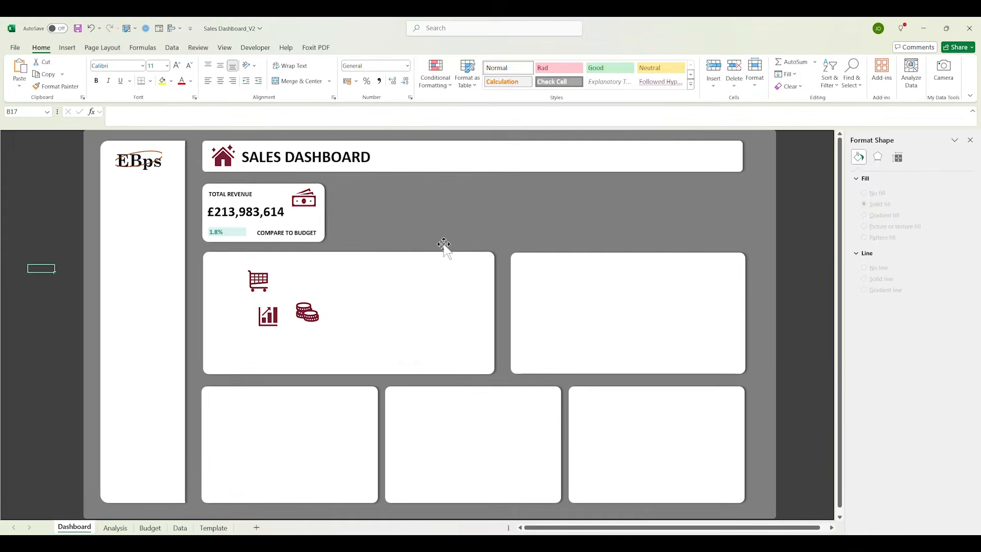
Group the TOTAL REVENUE card with its contents and place three copies of it across the row
left_click(320, 225)
left_click_drag(323, 230, 710, 230)
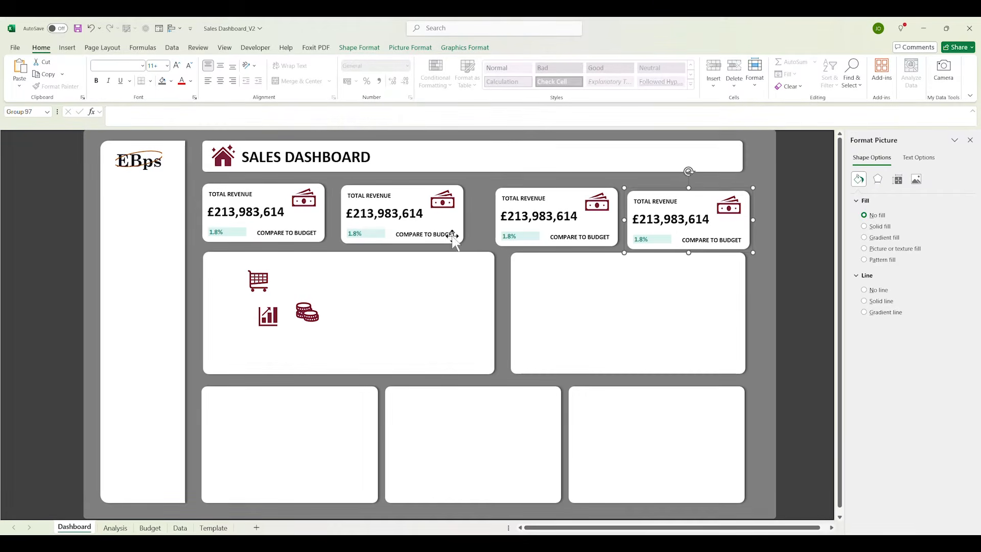
Select all four TOTAL REVENUE cards and align them with each other by bottom and middle
left_click(564, 204, "ctrl")
left_click(414, 225, "ctrl")
left_click(317, 215, "ctrl")
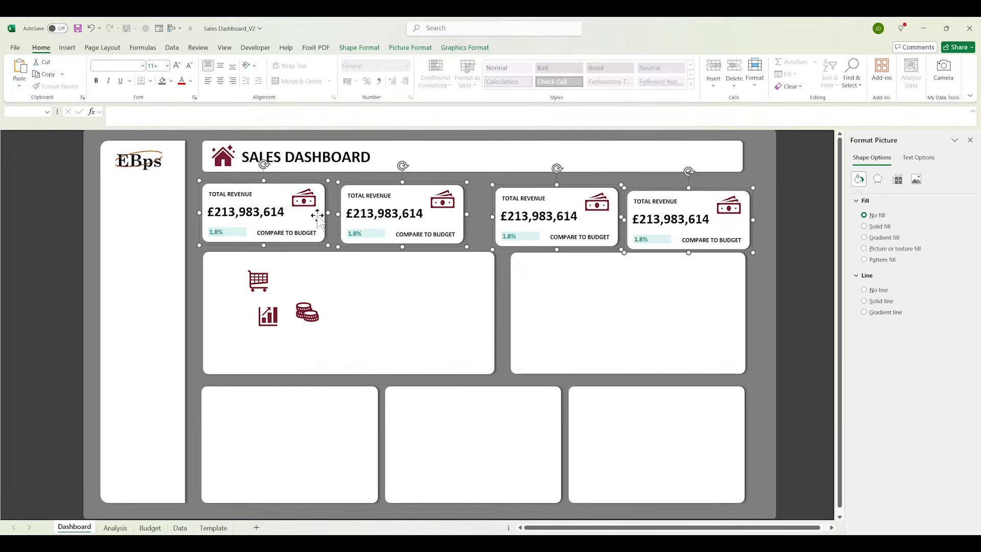
left_click(452, 48)
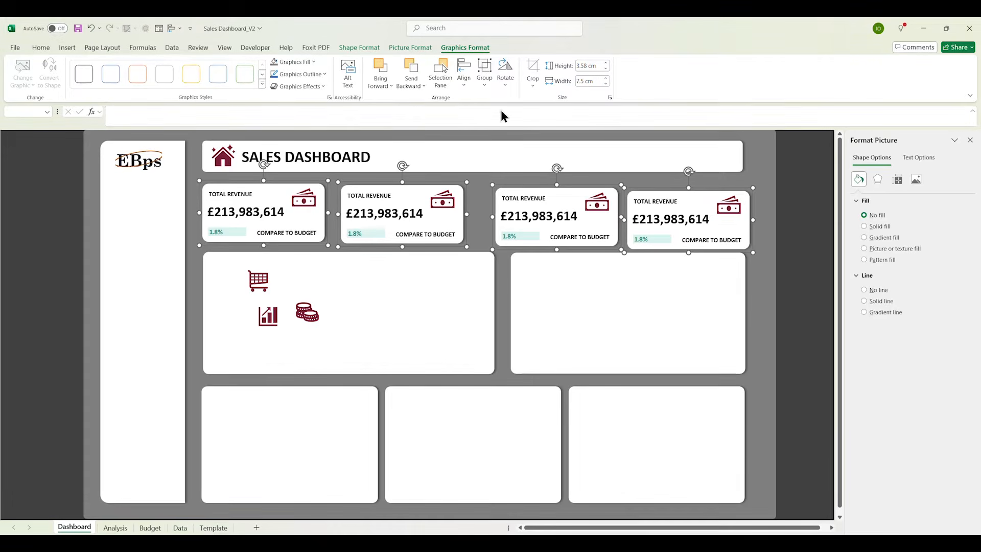
left_click(474, 90)
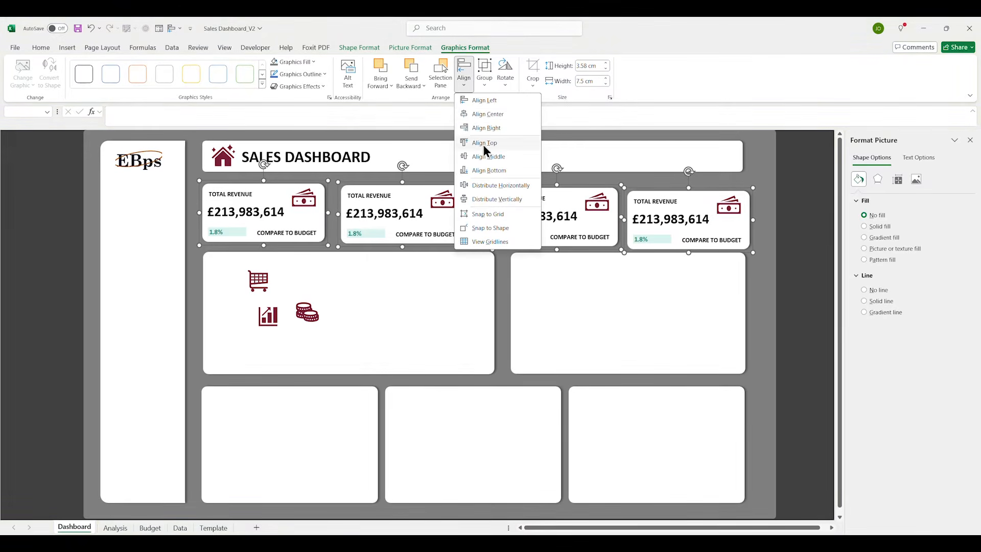
left_click(489, 168)
left_click(465, 88)
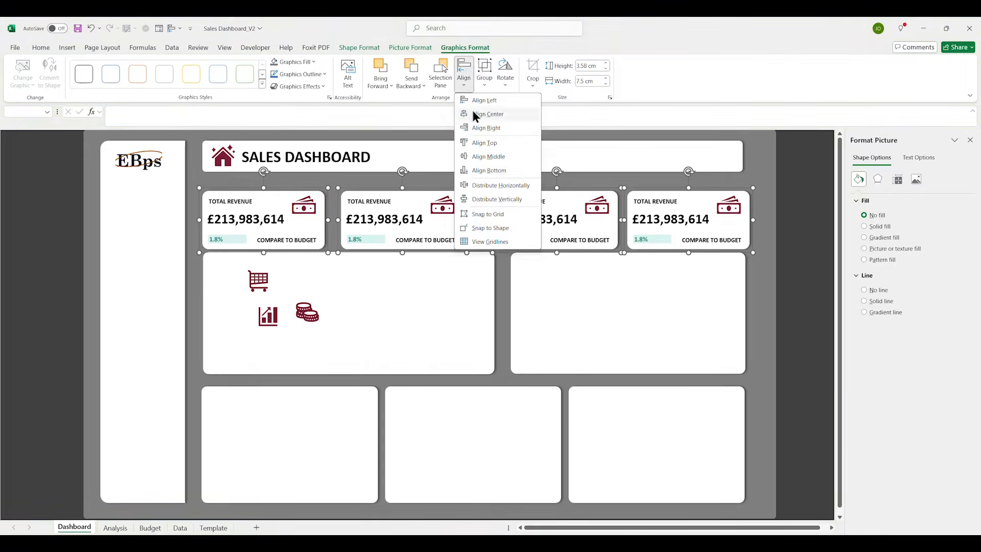
left_click(484, 158)
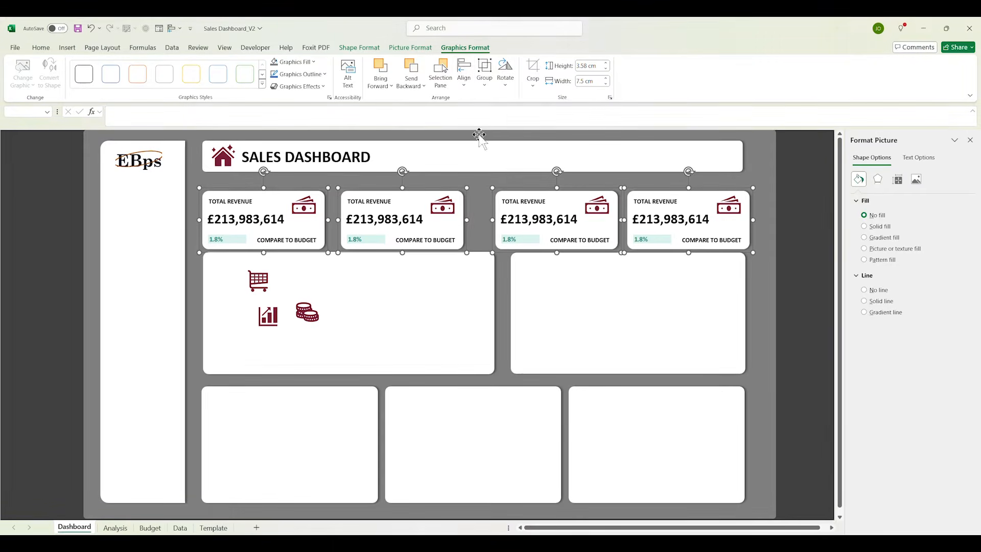
Distribute the four selected cards horizontally and move the row slightly up, away from the large panels
left_click(464, 85)
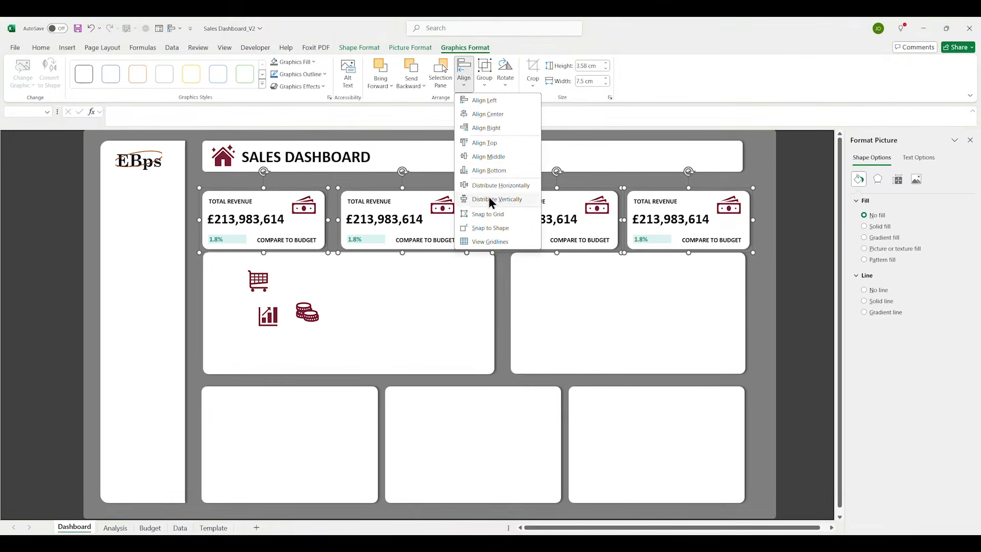
left_click(488, 199)
left_click(473, 85)
left_click(494, 182)
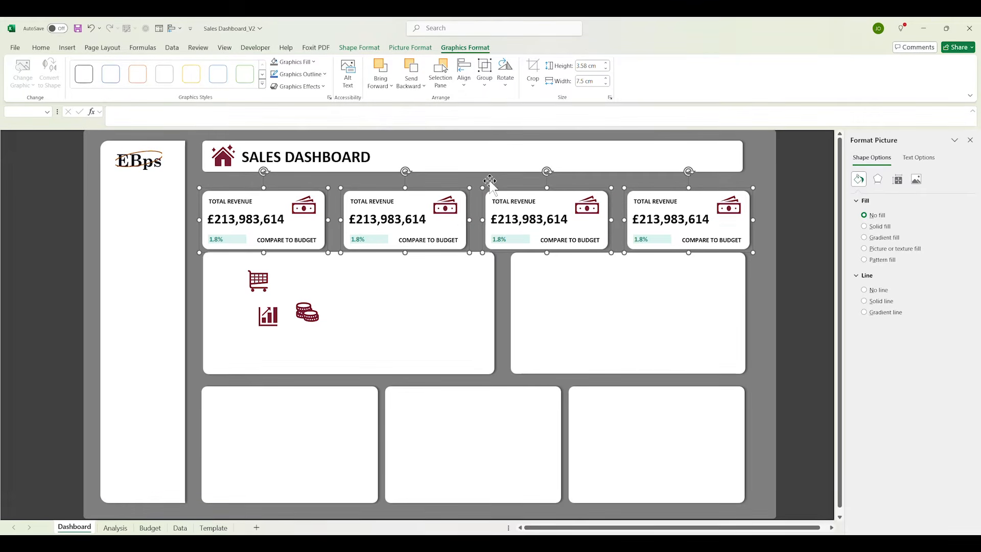
left_click(466, 86)
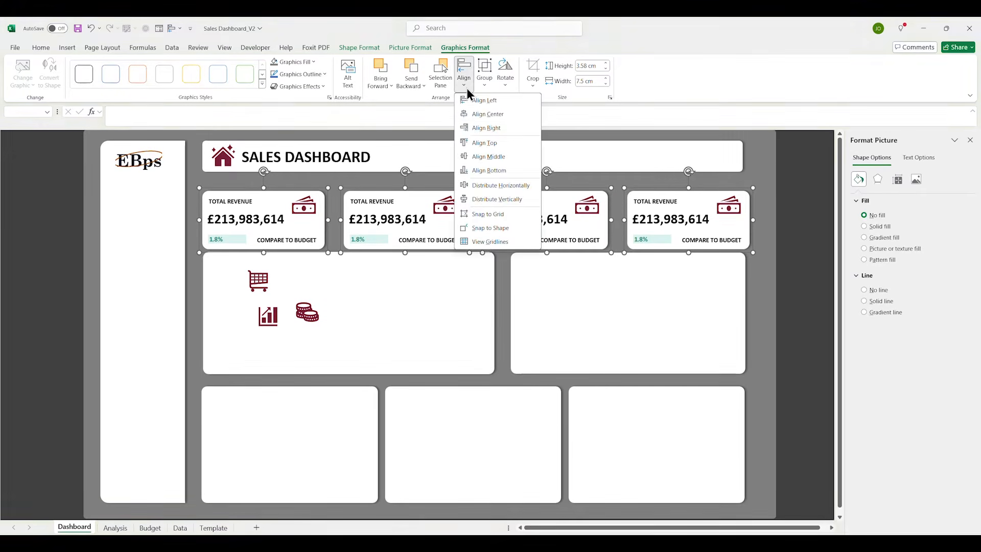
left_click(485, 156)
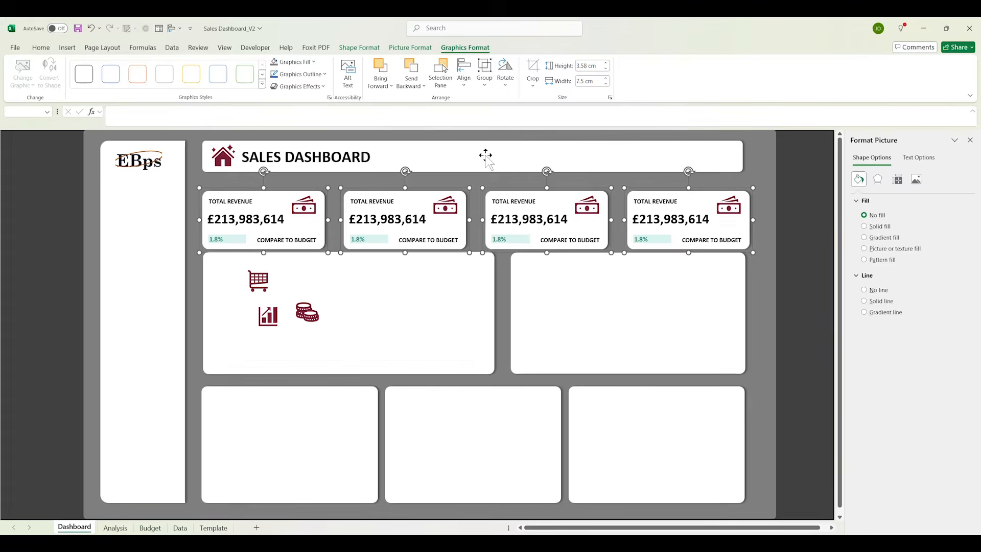
left_click(464, 85)
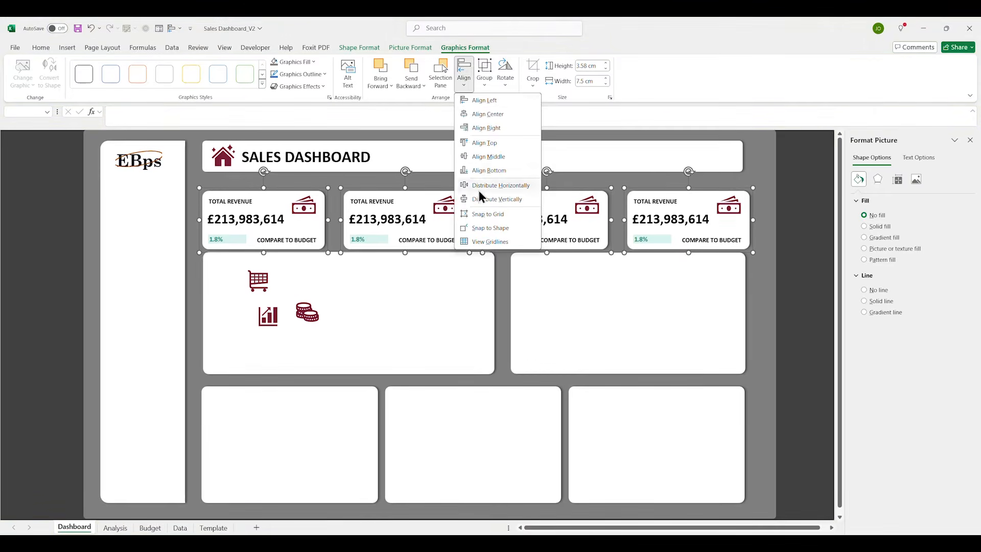
left_click(543, 316)
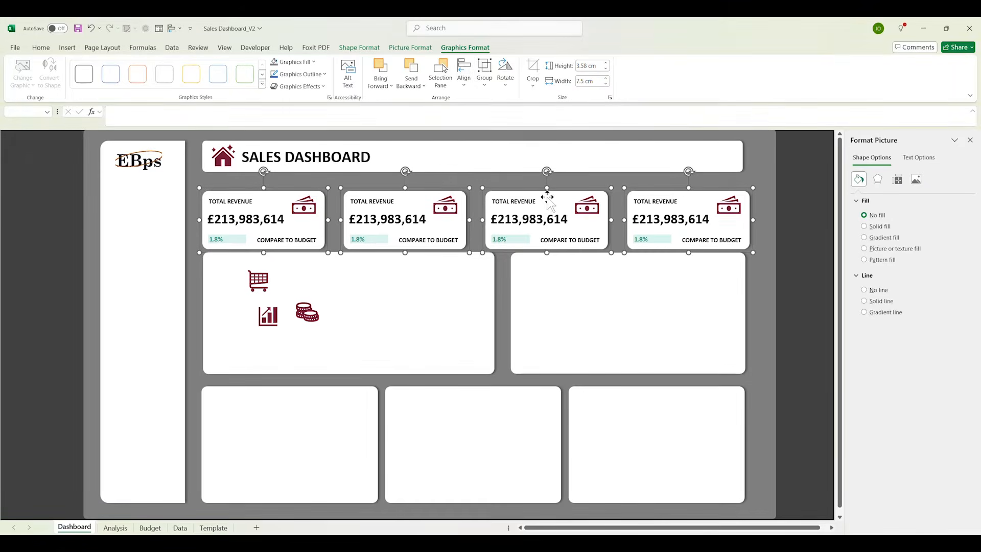
left_click_drag(547, 201, 548, 194)
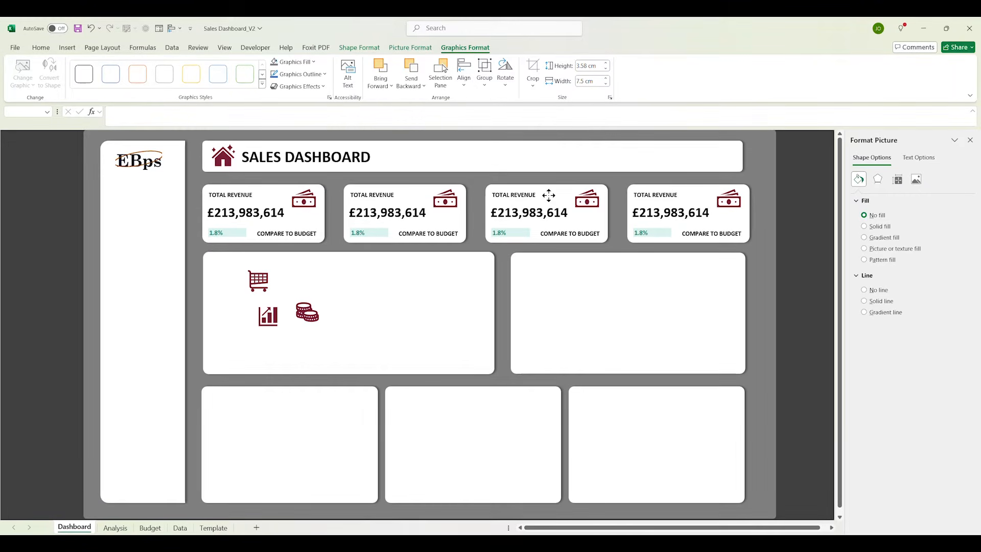
Retitle the second card TOTAL PROFIT and link its value to the profit grand total in Analysis!B29
left_click(366, 196)
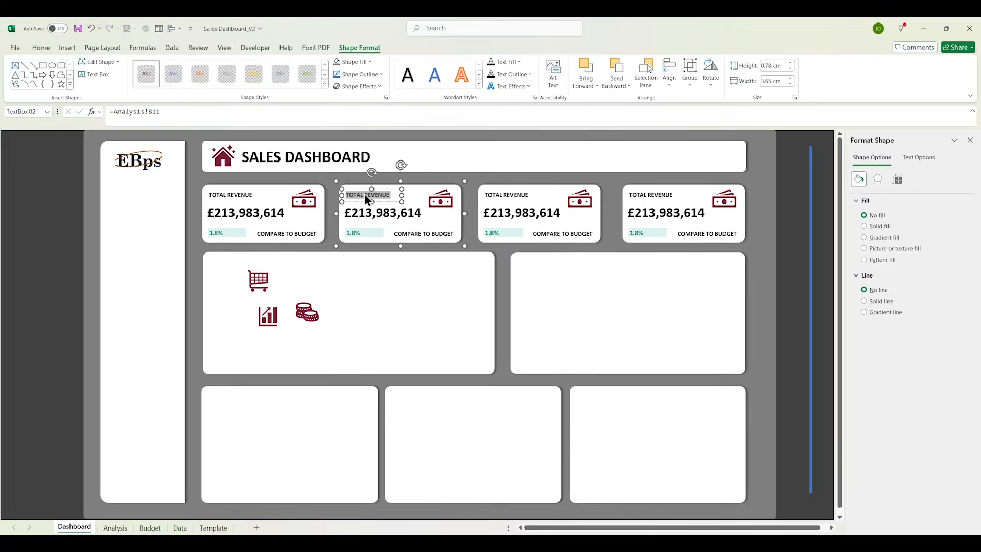
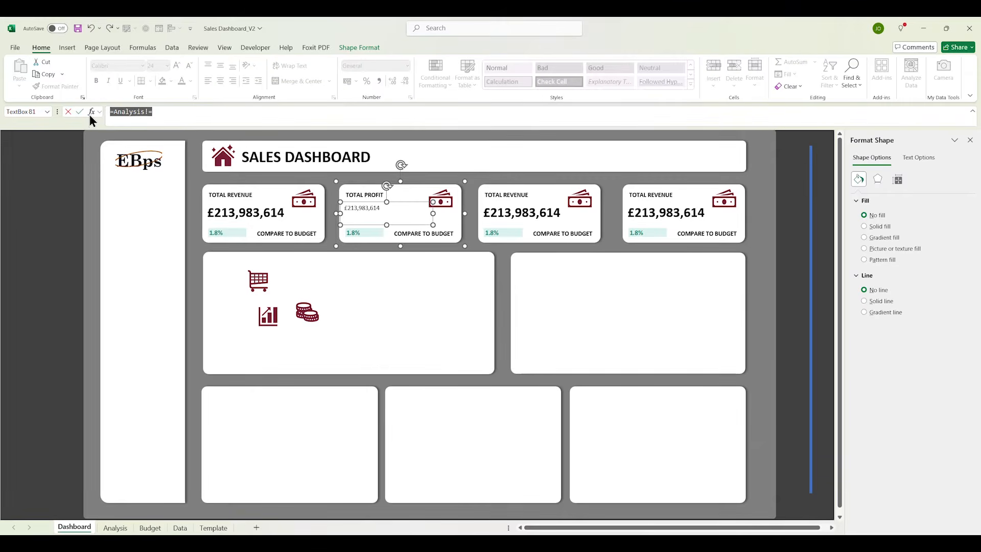
type("=")
left_click(112, 528)
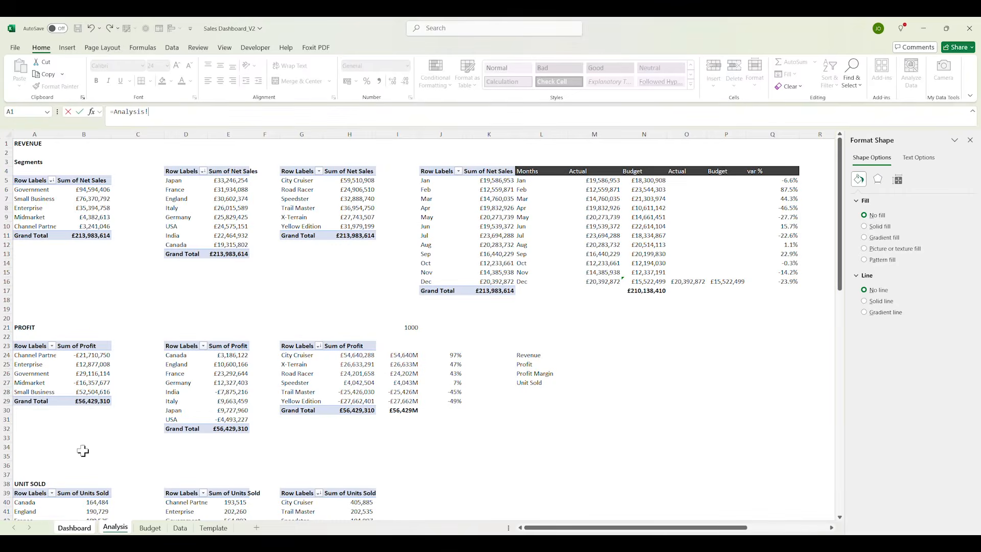
left_click(91, 411)
key("Return")
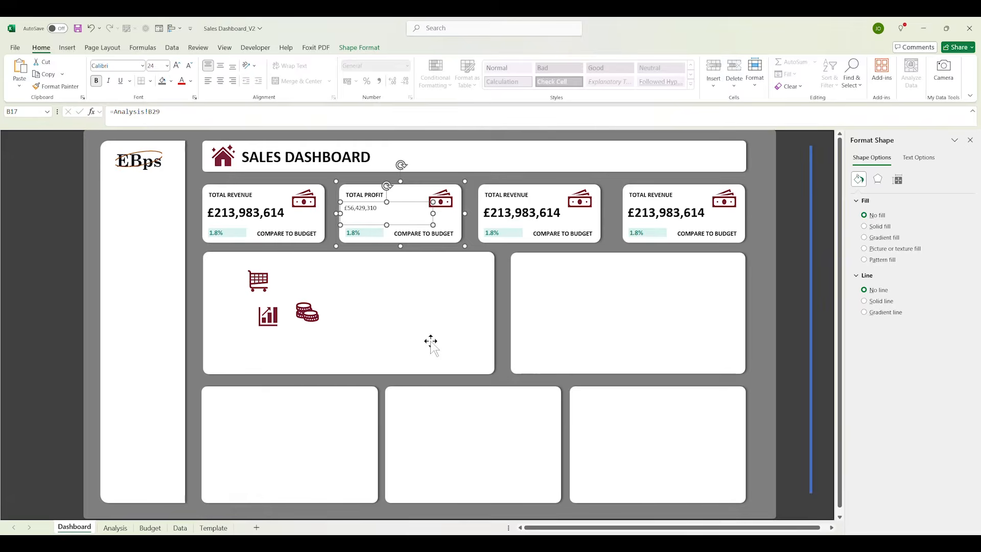
key("Return")
Format the TOTAL PROFIT card's value as 24 pt bold
left_click(379, 210)
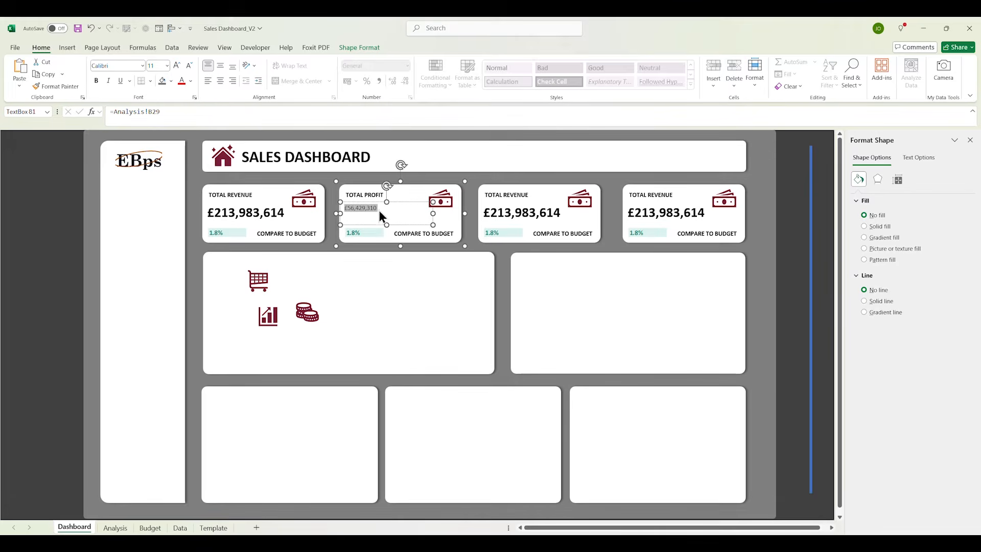
left_click(152, 64)
type("24")
key("Return")
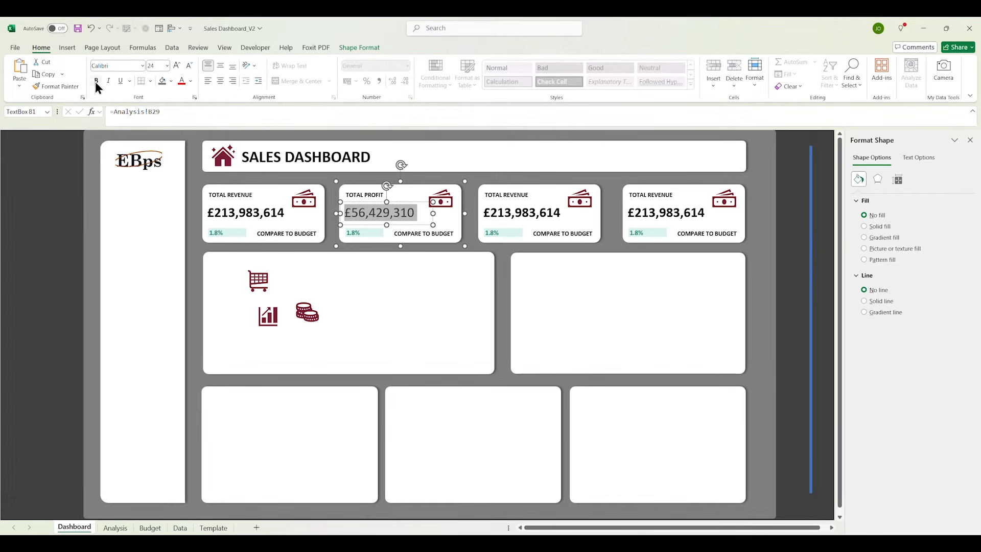
left_click(384, 290)
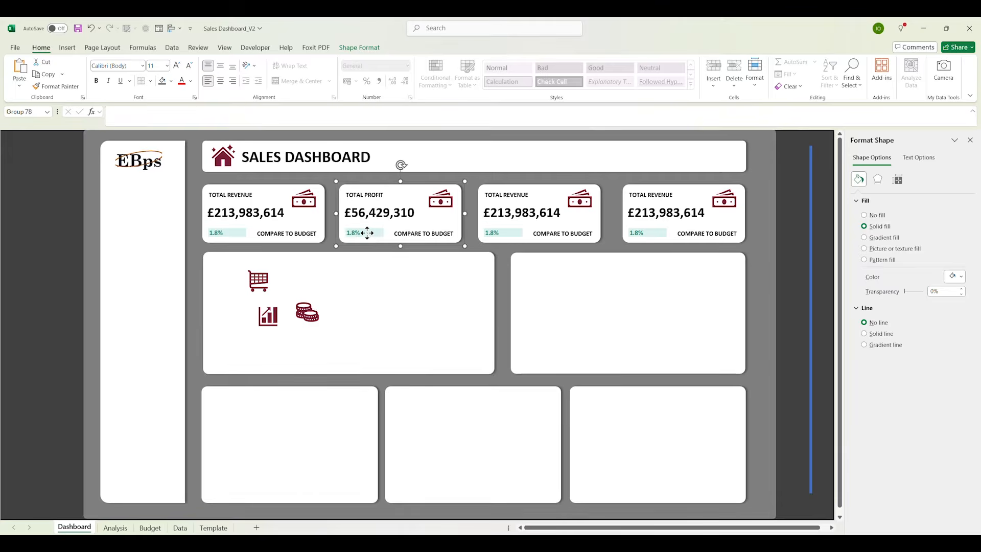
Copy the profit margin var % formula from D64 into the Profit cell D63 on the Analysis sheet
key("ctrl+Page_Down")
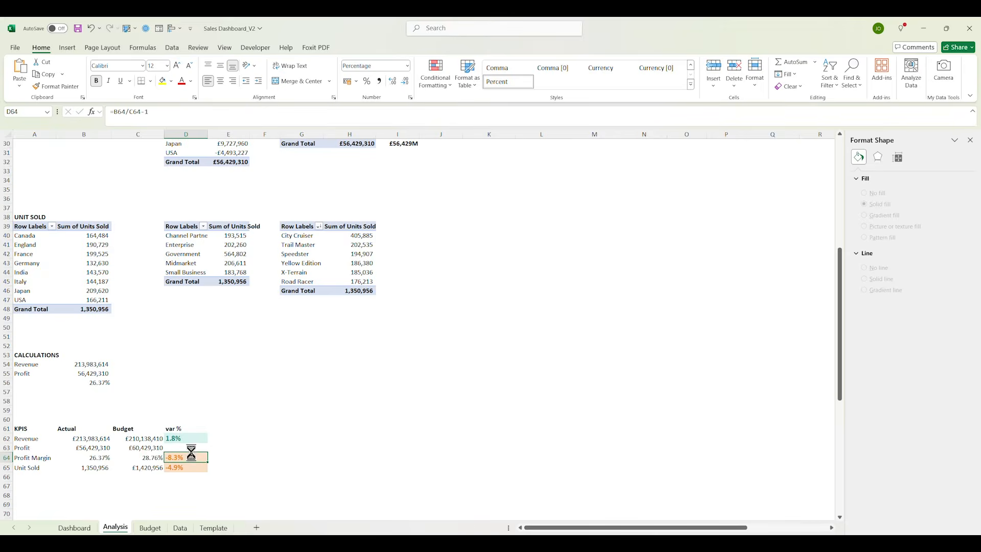
left_click(189, 449)
key("ctrl+v")
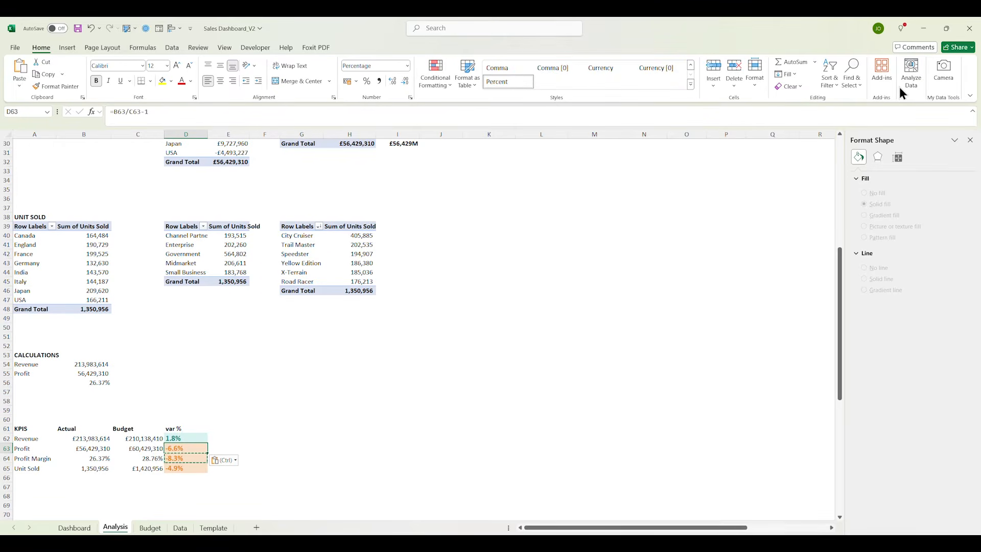
Capture Analysis cell D63 with the Camera and place the linked picture beside COMPARE TO BUDGET in the TOTAL PROFIT card
key("ctrl+c")
left_click(96, 528)
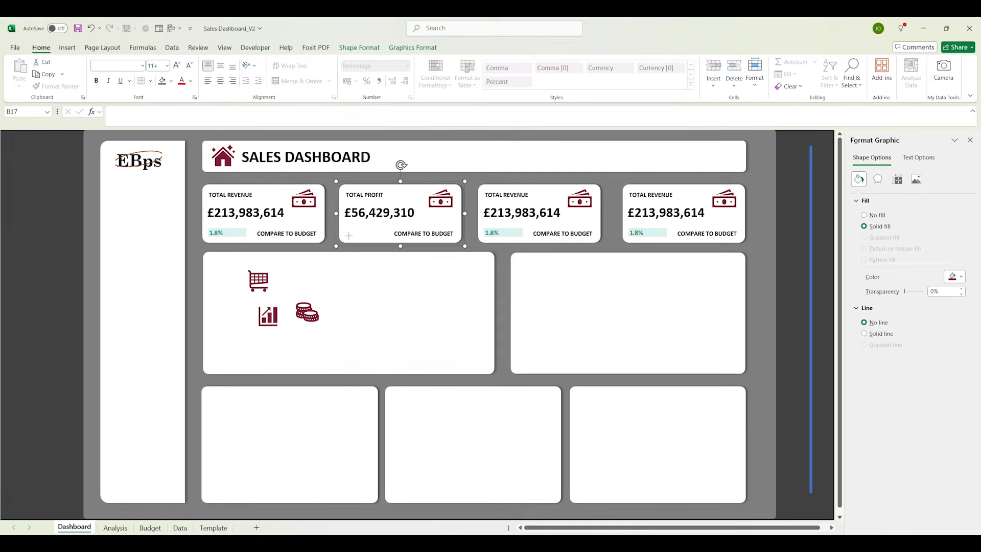
left_click_drag(344, 231, 366, 231)
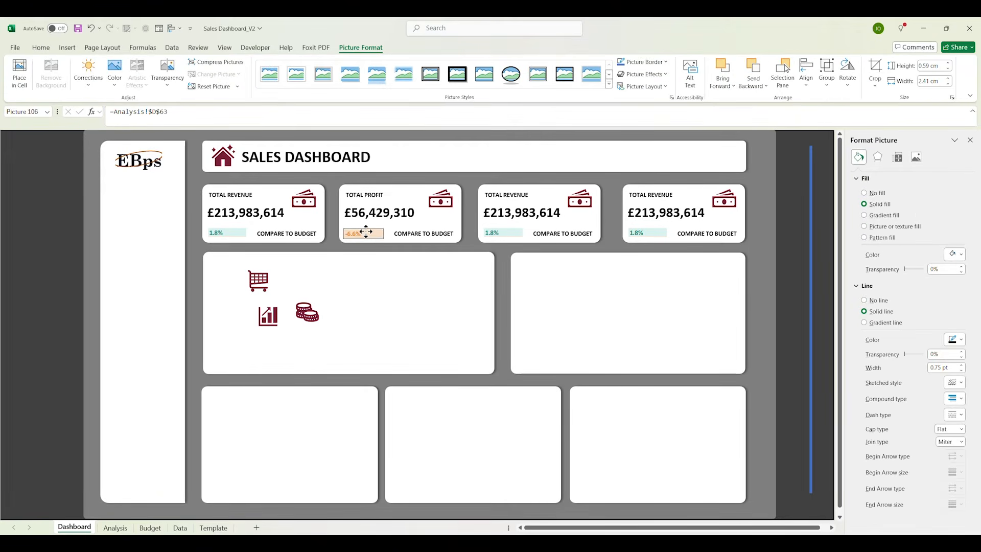
Move the bar chart icon into the TOTAL PROFIT card in place of the banknote icon
left_click_drag(274, 312, 379, 297)
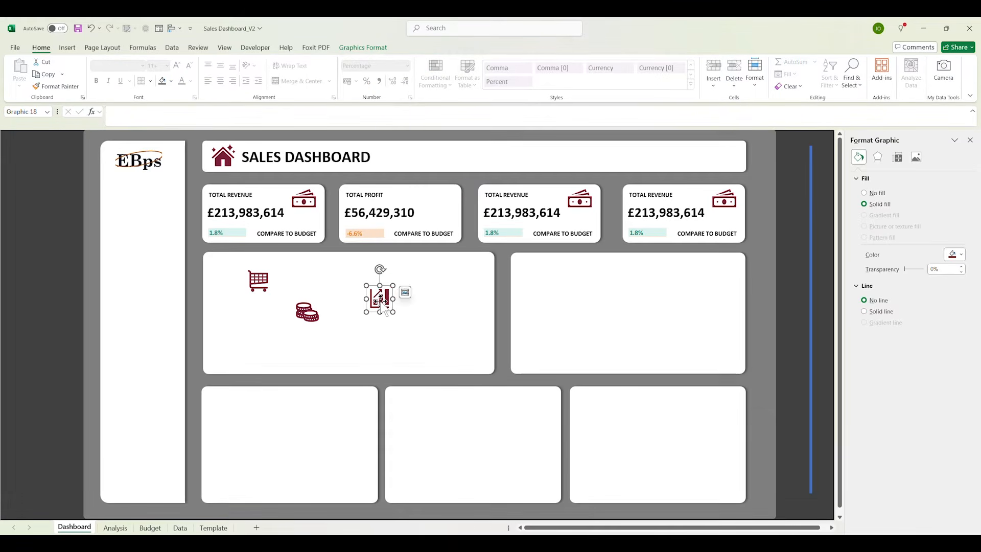
right_click(381, 300)
left_click(429, 180)
left_click_drag(381, 296, 436, 212)
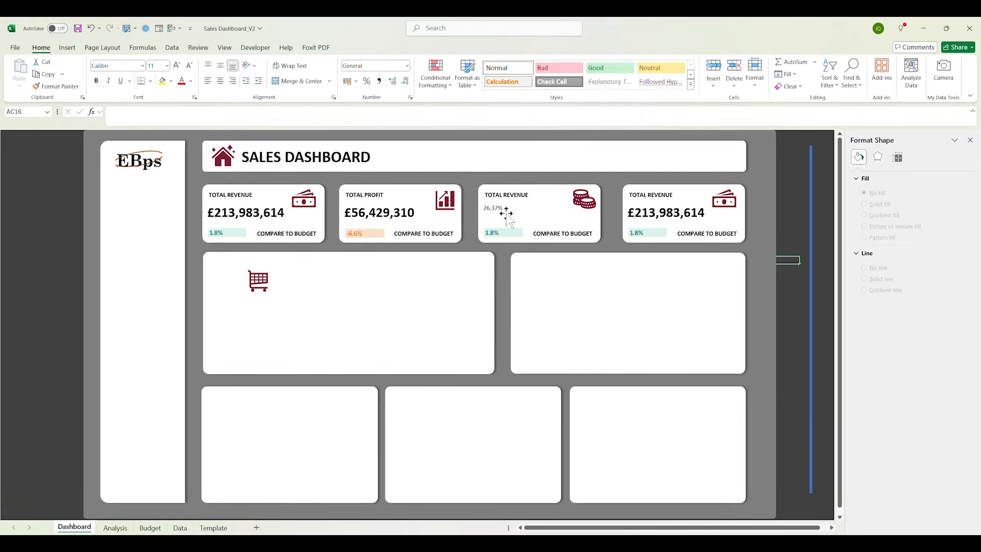
Format the third card's value linked to Analysis!B56 as 24 pt bold and nudge it slightly to the right
left_click(491, 207)
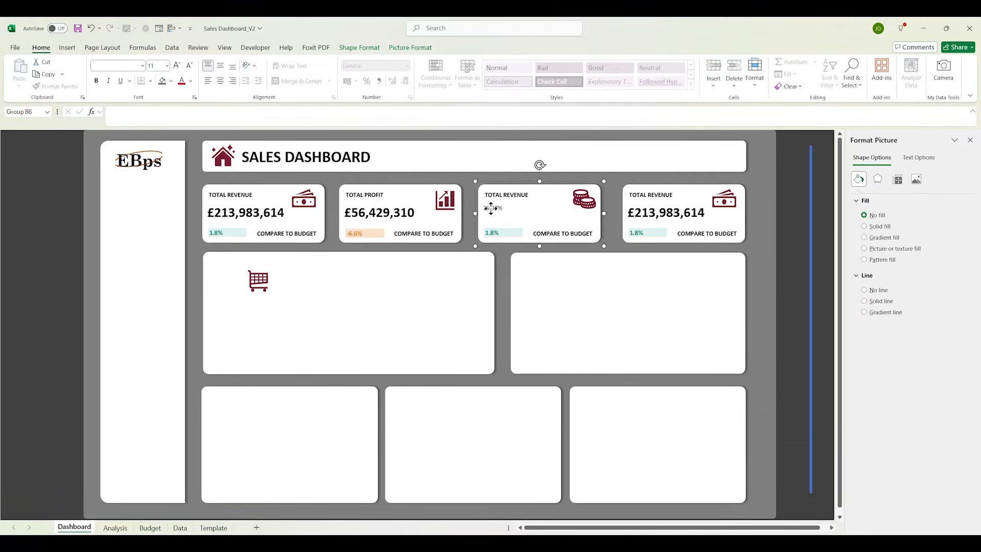
double_click(491, 208)
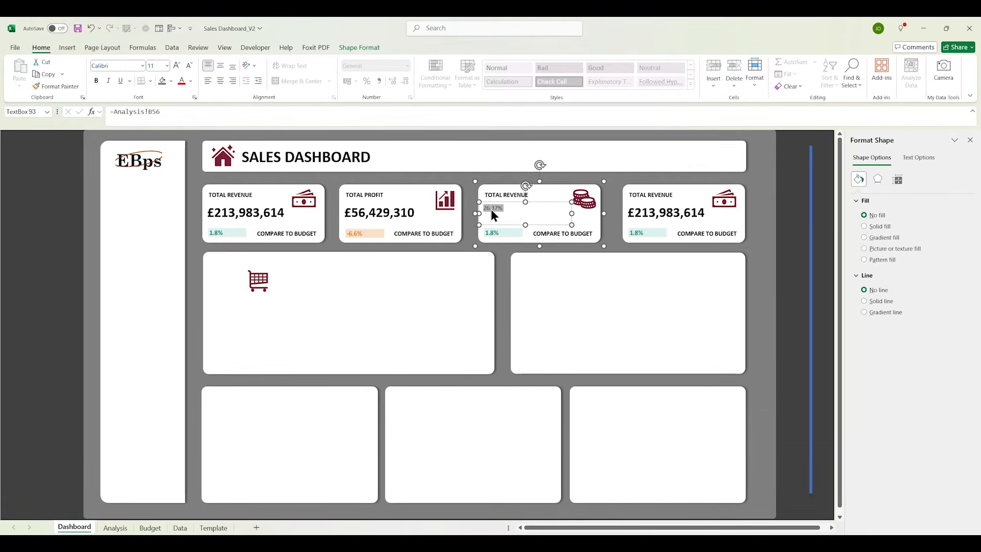
left_click(152, 65)
type("24")
key("Return")
left_click(96, 81)
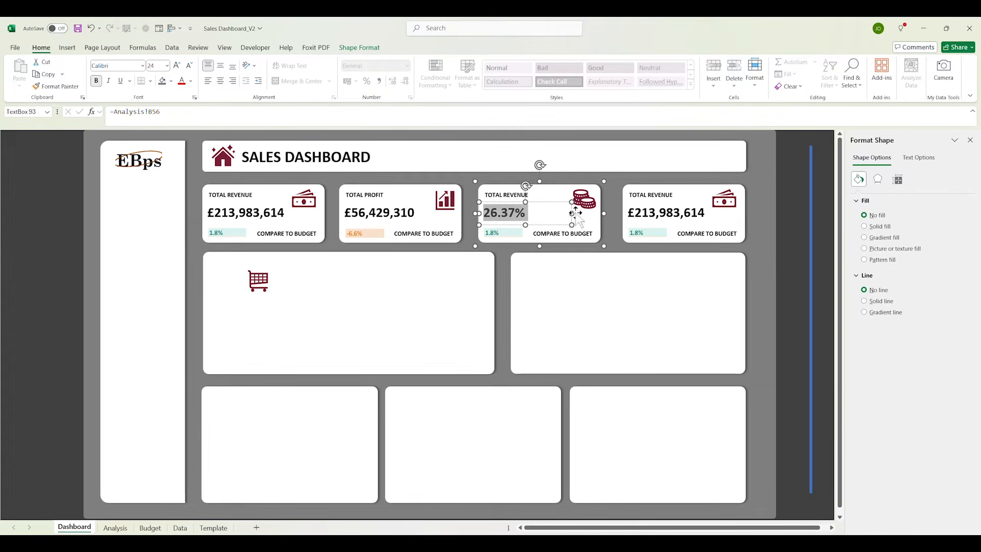
left_click(574, 302)
left_click(514, 214)
left_click(512, 221)
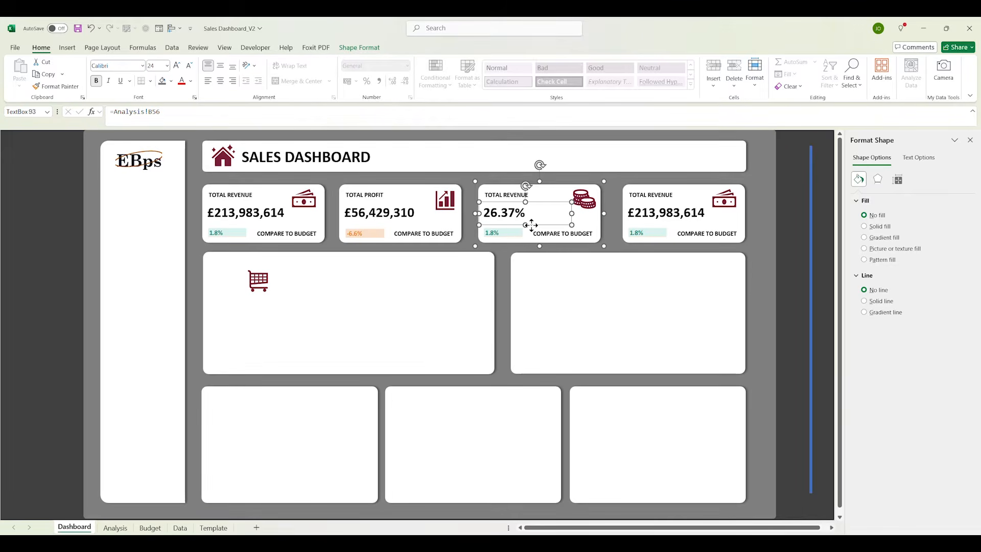
left_click_drag(532, 225, 533, 225)
Replace the third card's 1.8% picture with a Camera capture of the profit margin var % cell D64 on the Analysis sheet
left_click(512, 236)
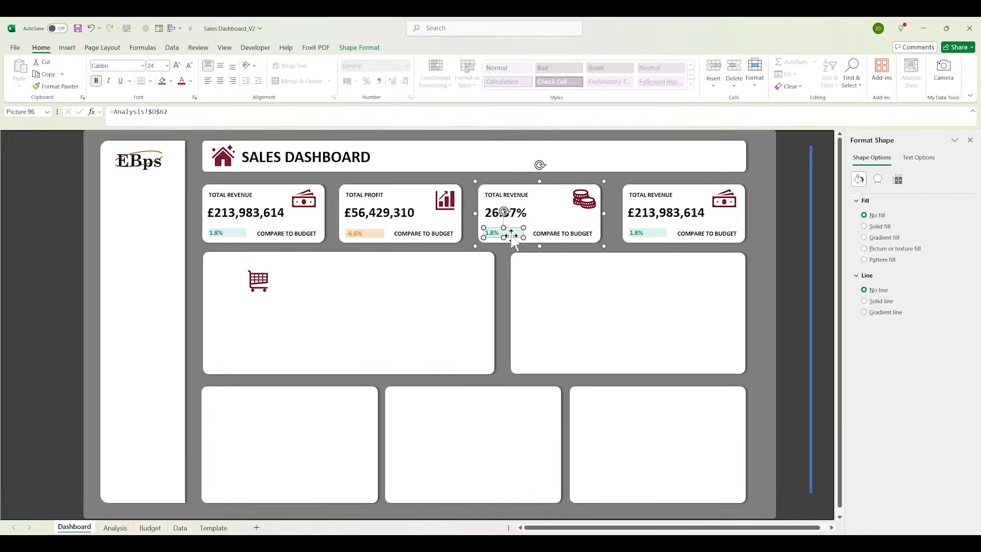
key("Delete")
left_click(115, 527)
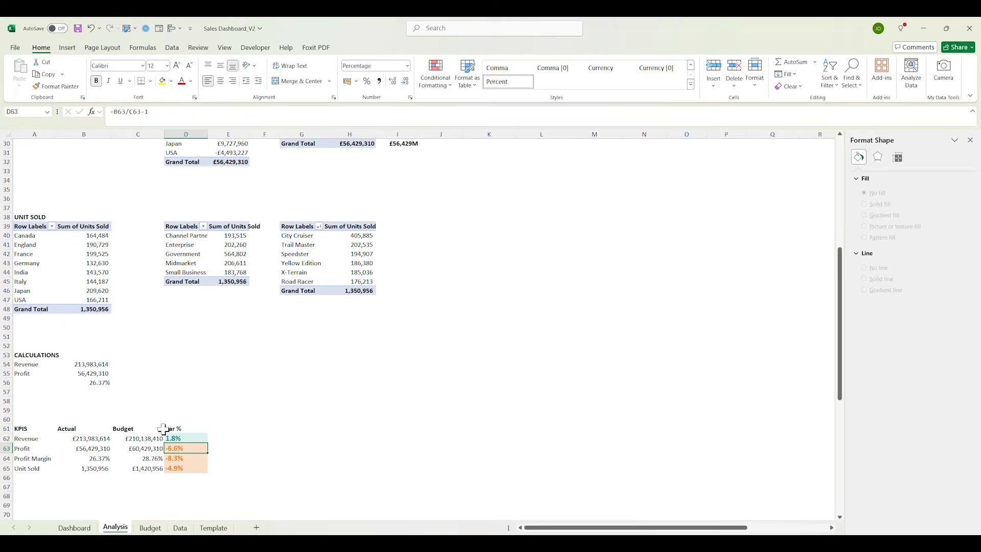
left_click(186, 459)
left_click(943, 71)
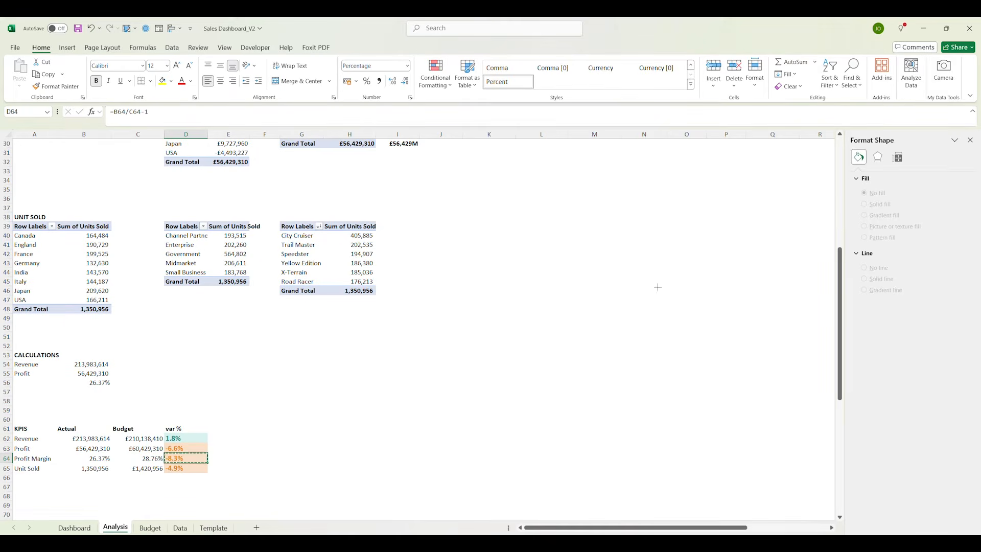
left_click(94, 530)
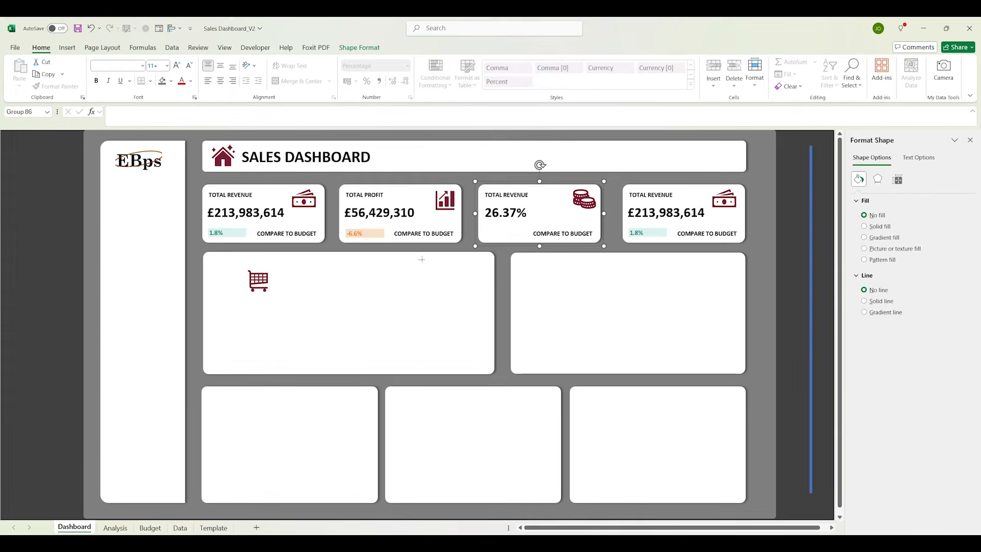
left_click(484, 229)
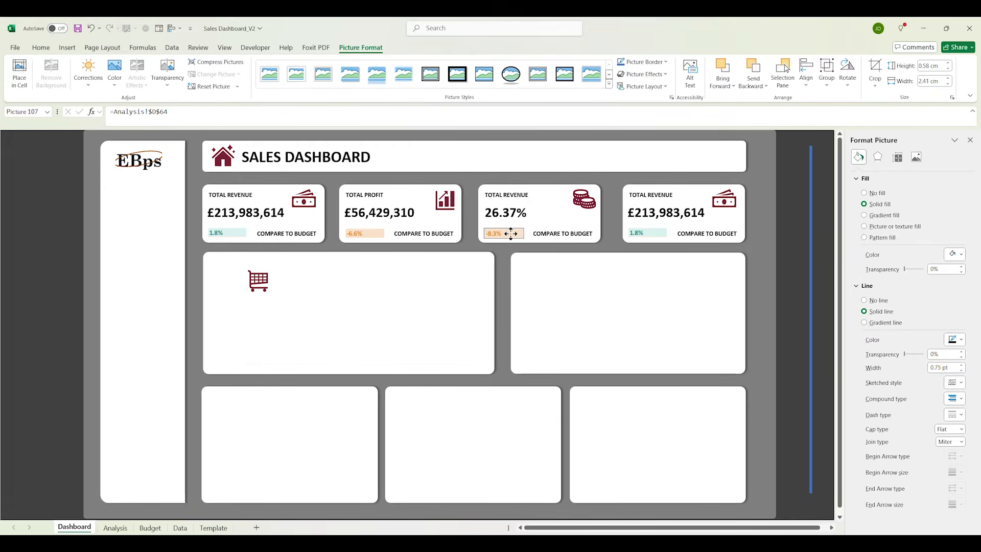
Nudge the third card's linked variance picture into place and make its outline white
left_click_drag(511, 234, 509, 233)
left_click(953, 339)
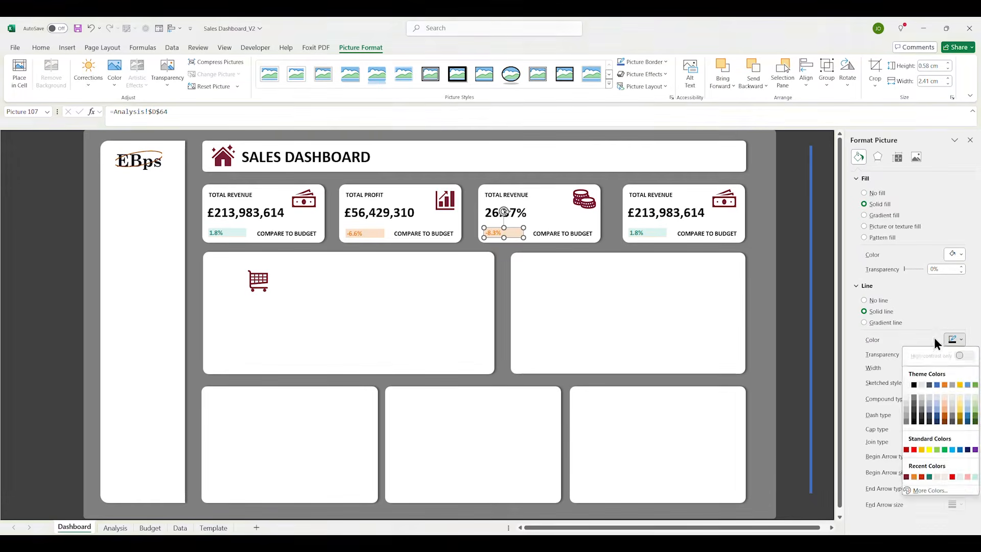
left_click(907, 384)
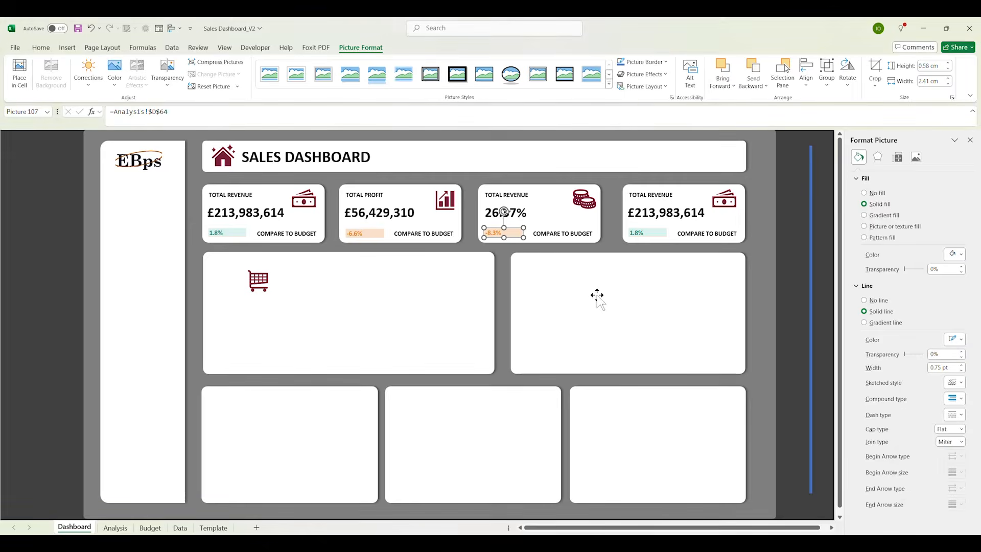
left_click(572, 280)
left_click(551, 236)
left_click(554, 236)
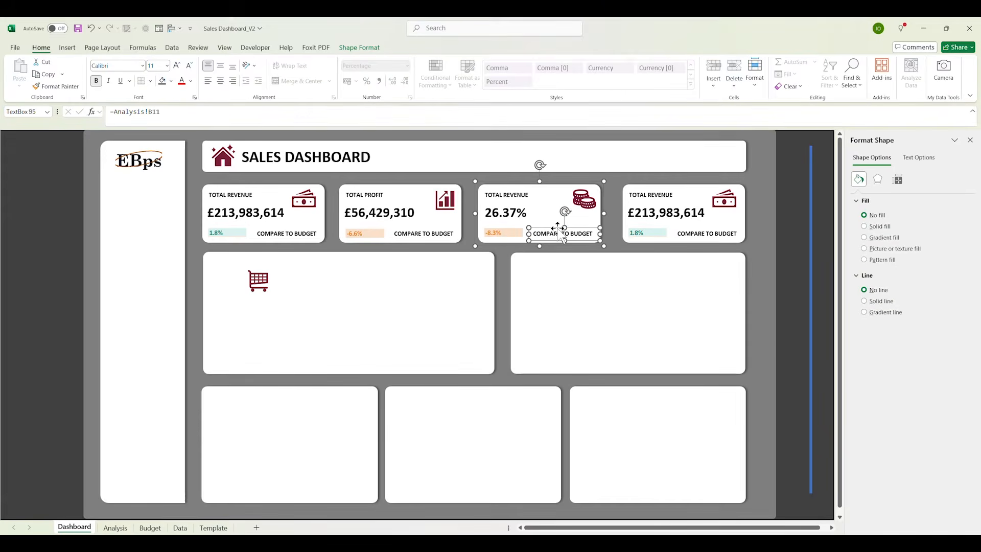
left_click(562, 276)
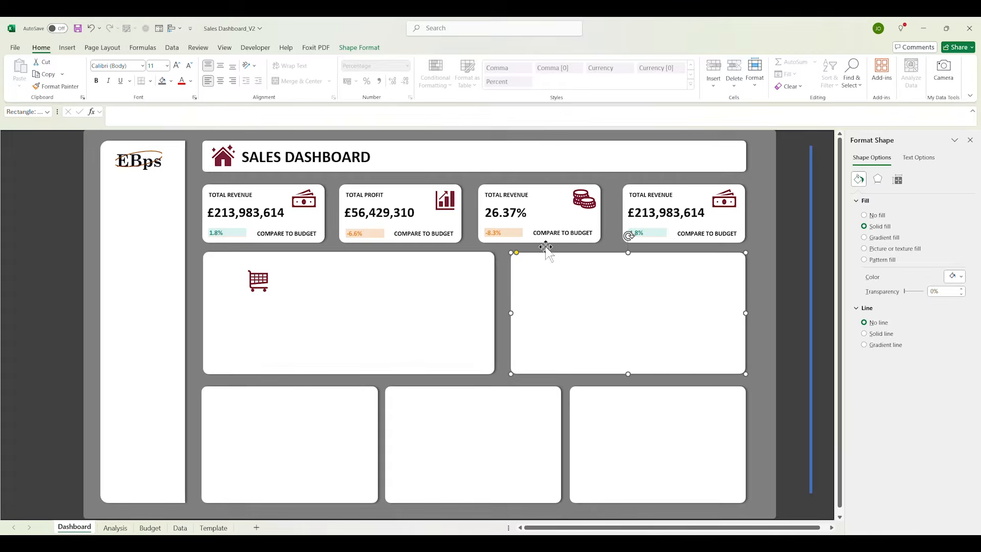
left_click(585, 200)
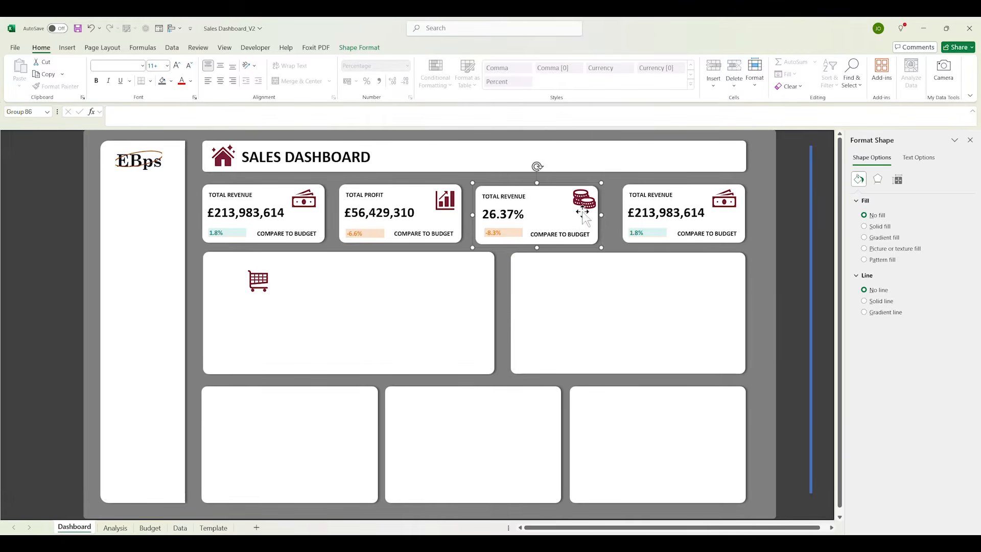
left_click(590, 206)
left_click(589, 207)
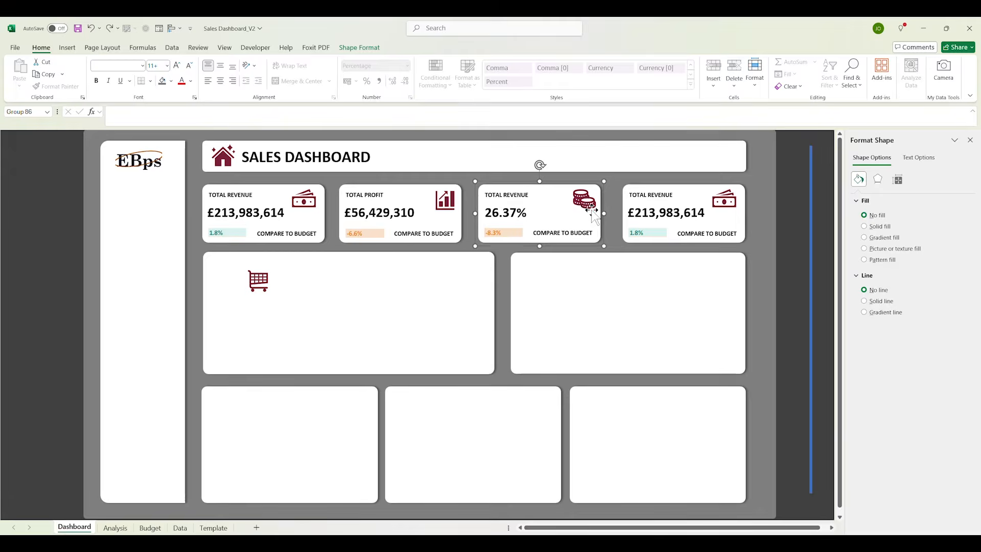
left_click(589, 205)
left_click(588, 205)
left_click(591, 291)
left_click(585, 202)
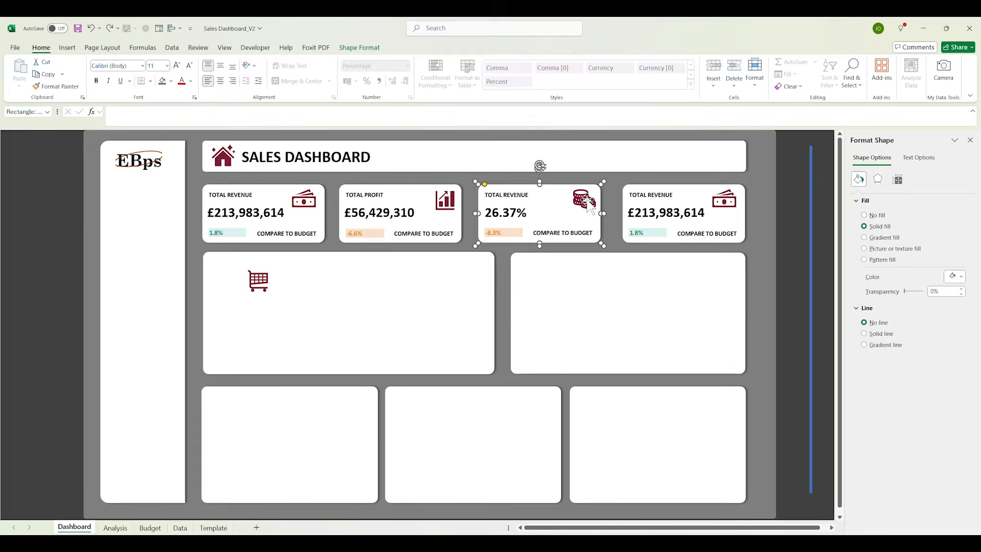
Retitle the third card PROFT % and position the shopping cart icon in the upper corner of the TOTAL UNIT SOLD card
left_click(511, 195)
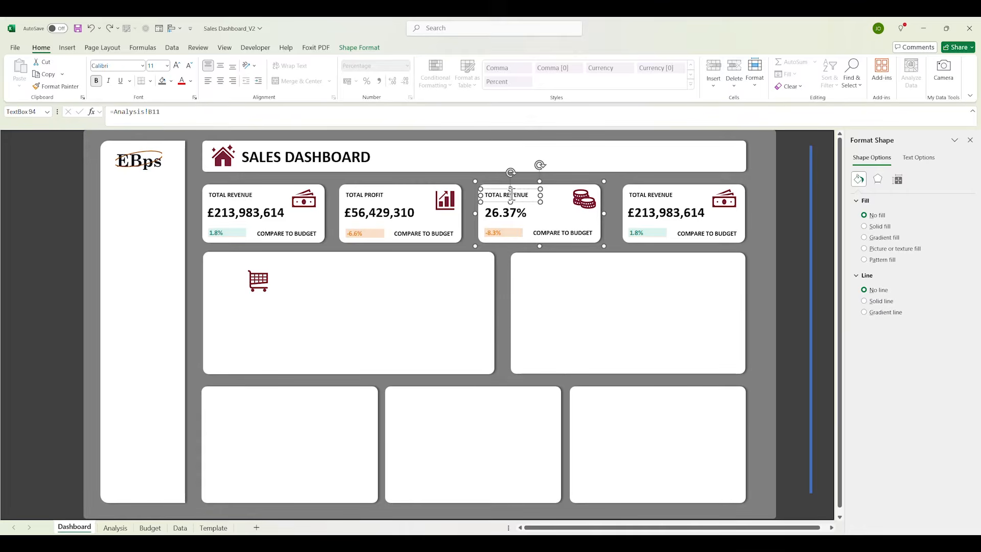
type("PROFT %")
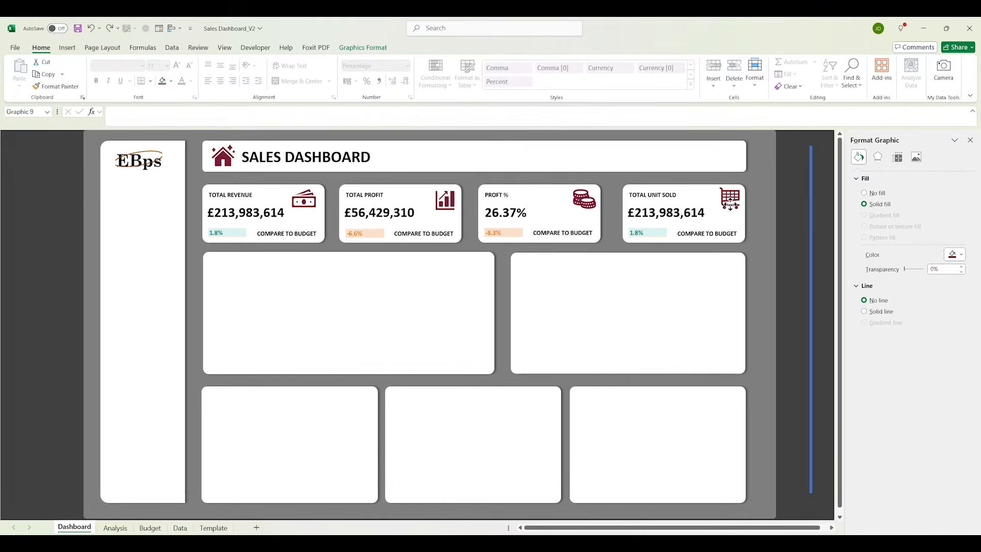
left_click_drag(717, 204, 731, 207)
left_click(350, 48)
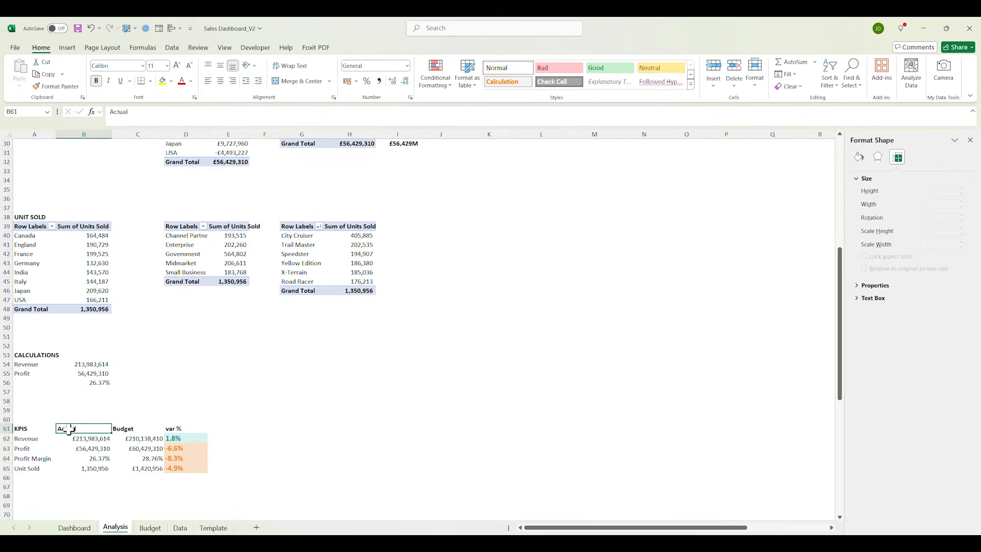
Capture Analysis cell D65 with the Camera and place the linked picture beside COMPARE TO BUDGET in the TOTAL UNIT SOLD card
left_click(148, 429)
left_click(179, 469)
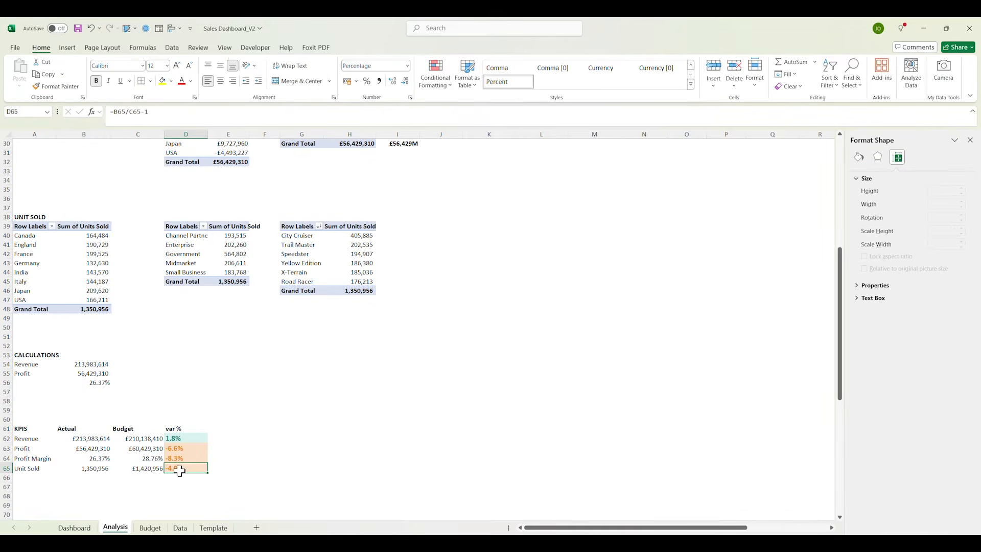
left_click(944, 71)
left_click(75, 527)
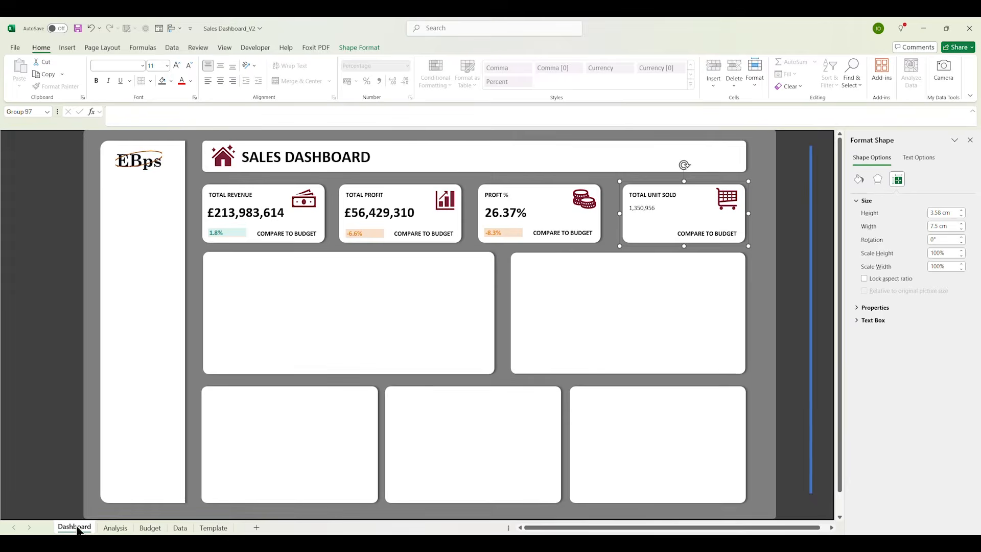
left_click(628, 229)
left_click_drag(650, 233, 651, 231)
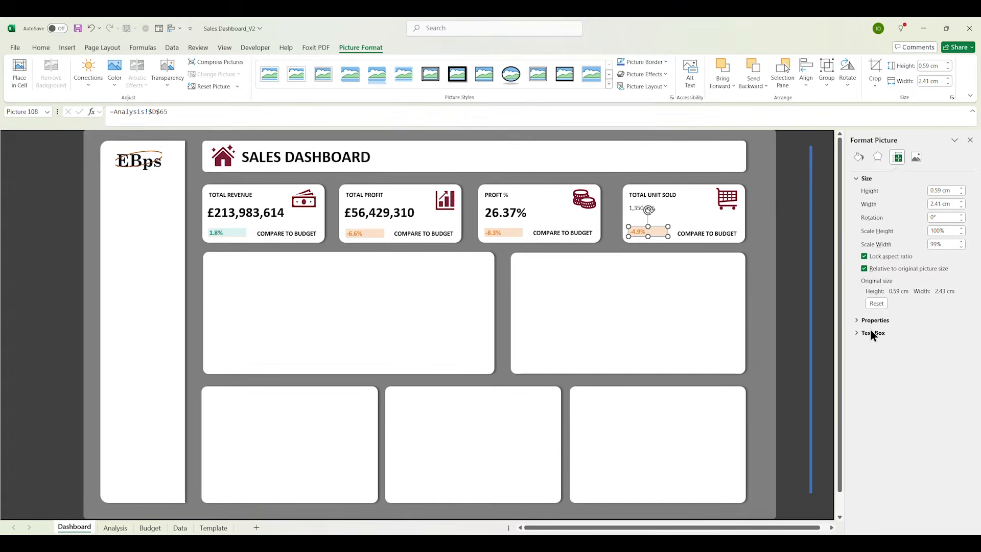
Make the fourth card's variance picture outline white and nudge its COMPARE TO BUDGET label slightly upward
left_click(858, 158)
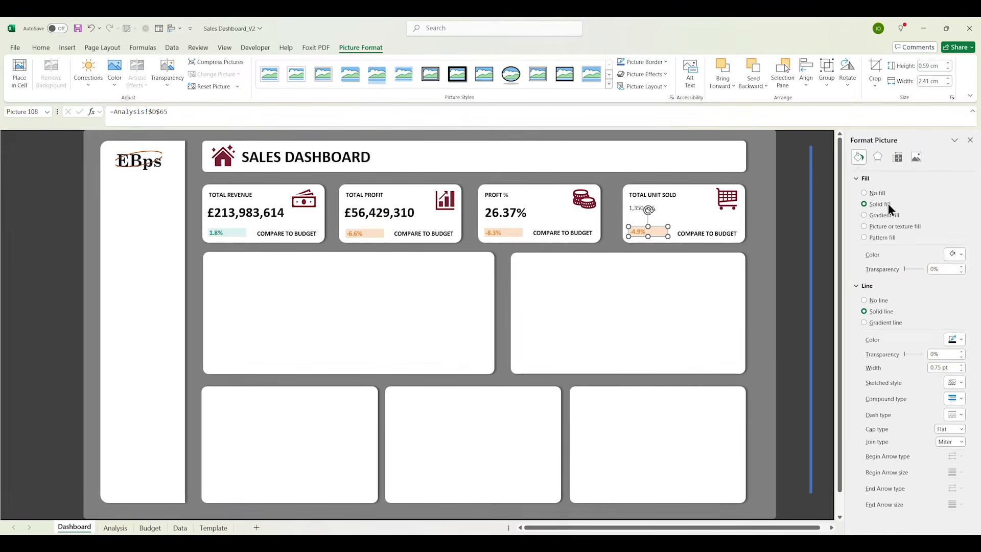
left_click(955, 339)
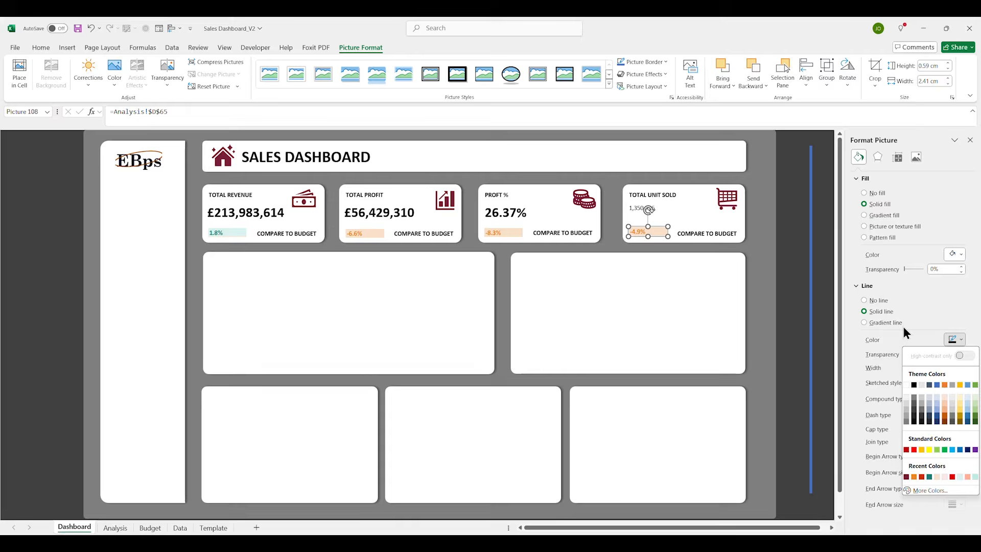
left_click(905, 385)
left_click(705, 236)
left_click(701, 230)
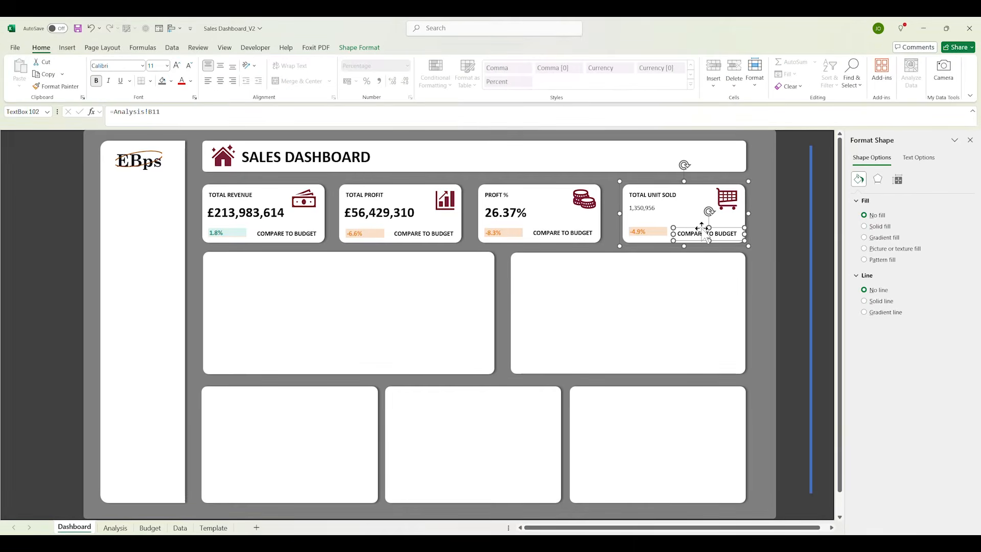
left_click_drag(702, 230, 703, 226)
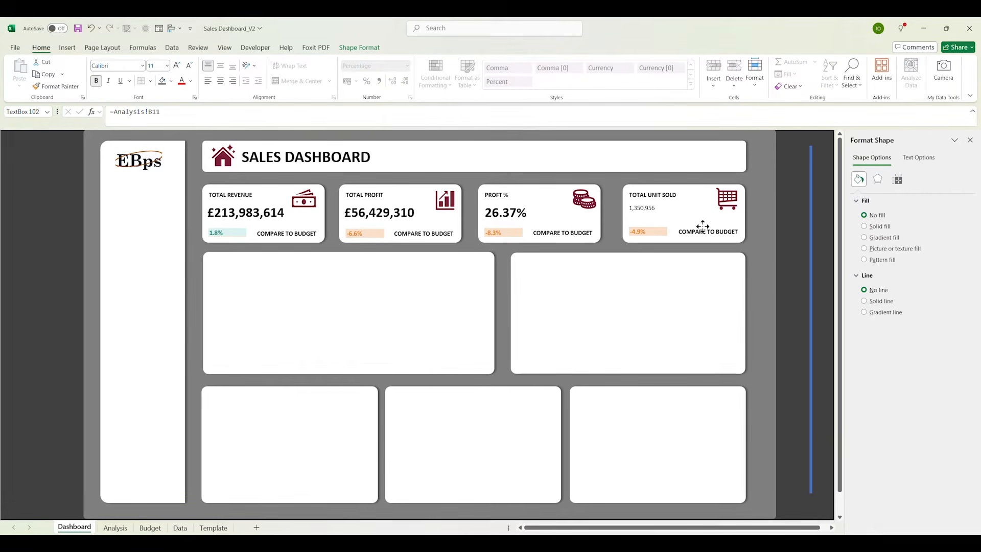
Format the TOTAL UNIT SOLD card's value linked to Analysis!H46 as 24 pt bold
left_click(642, 208)
left_click(642, 208)
double_click(643, 207)
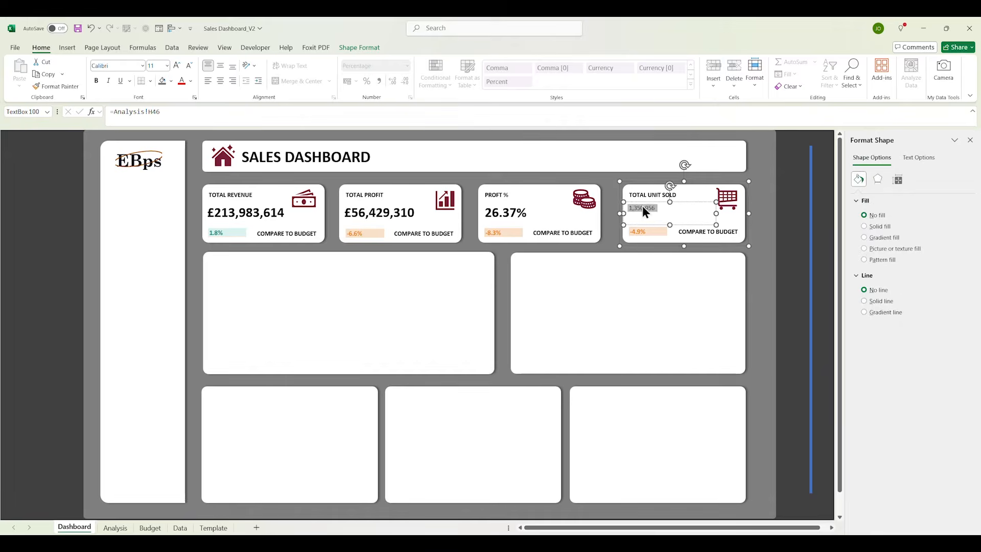
key("Return")
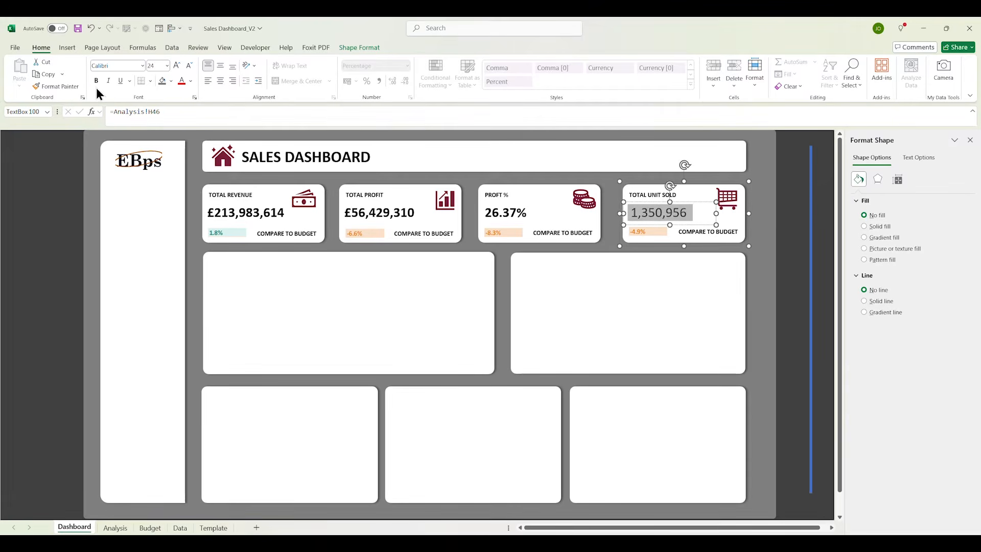
left_click(96, 83)
left_click(663, 319)
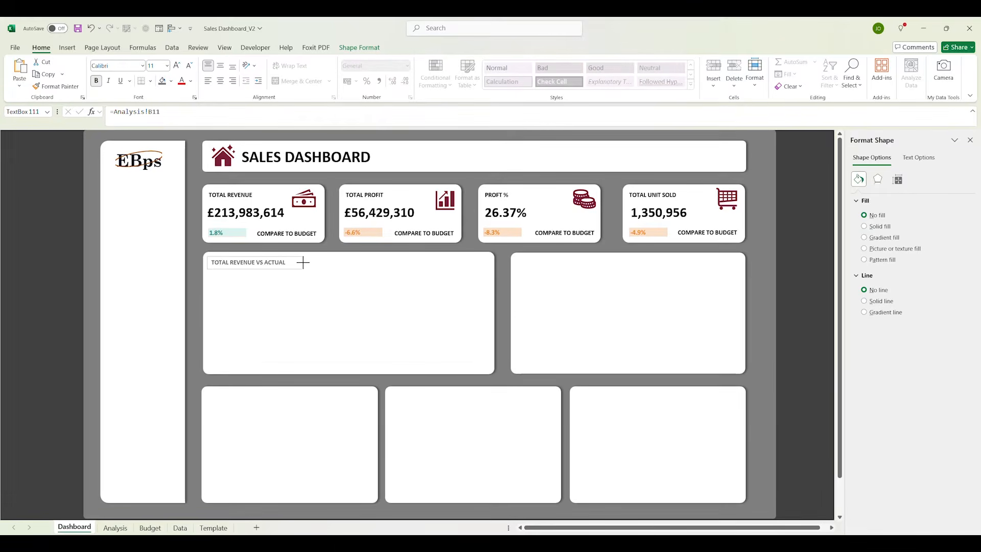
Title the panels TOTAL REVENUE VS ACTUAL, PROFIT BY PRODUCTS, REVENUE BY COUNTRY, REVENUE BY SEGEMENTS and UNITS SOLD BY PRODUCTS
left_click_drag(303, 262, 303, 263)
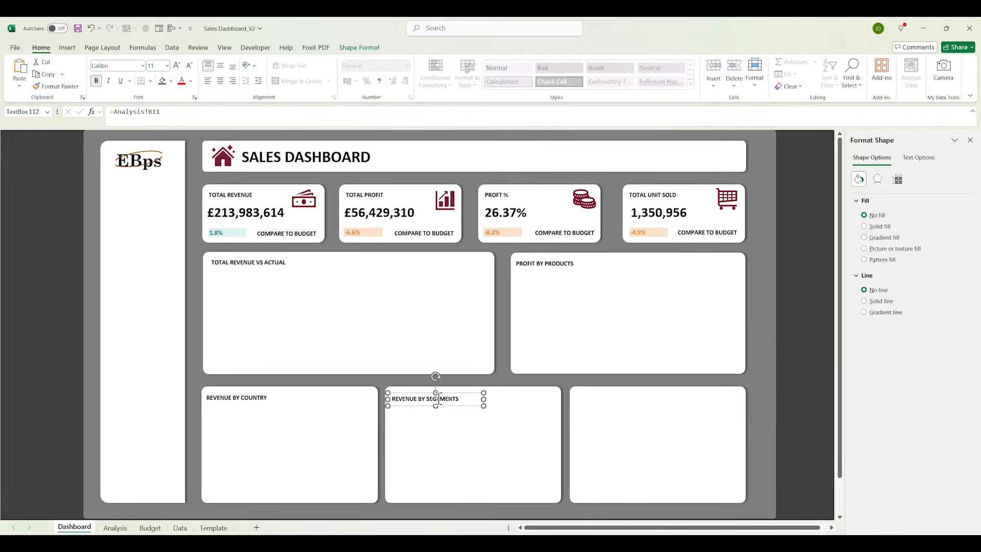
left_click(443, 423)
left_click(454, 404)
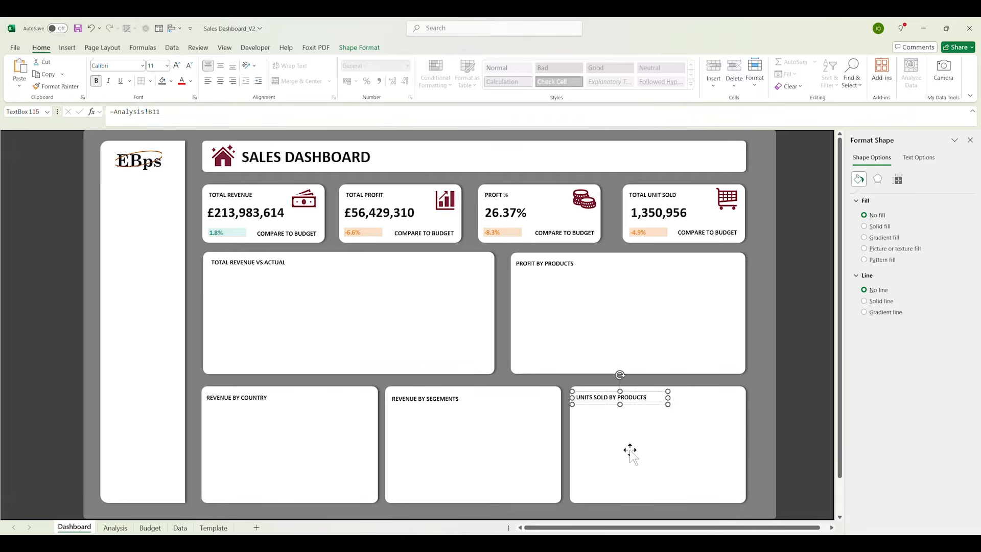
left_click(633, 452)
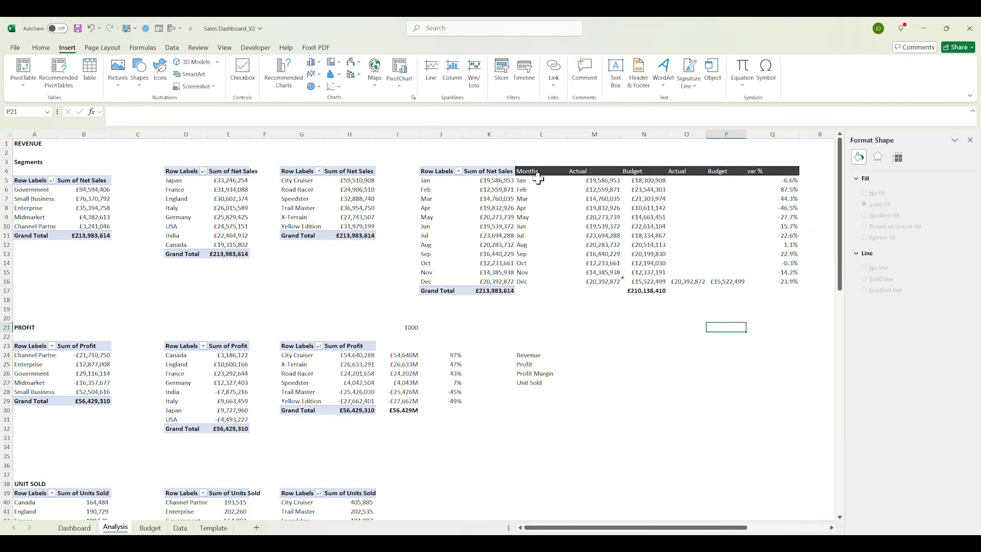
Insert a line chart of the Months, Actual and Budget data in L4:N16 on the Analysis sheet and move it below the table
left_click_drag(538, 179, 635, 282)
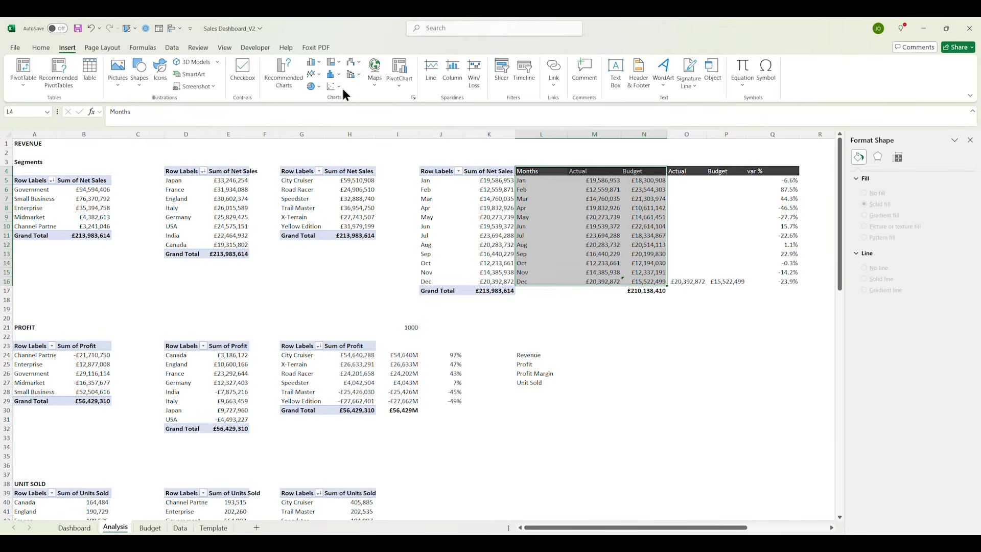
left_click(285, 74)
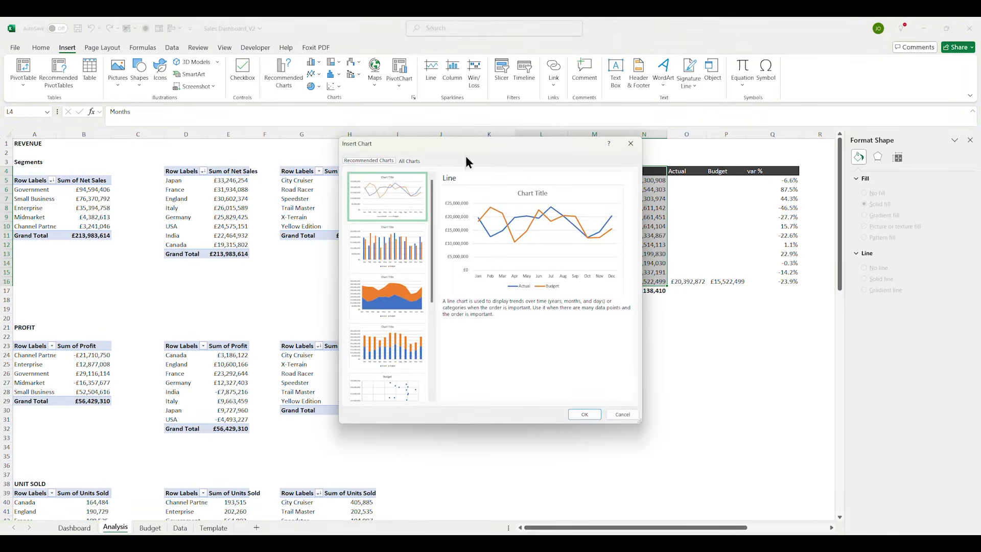
left_click(409, 161)
left_click(368, 210)
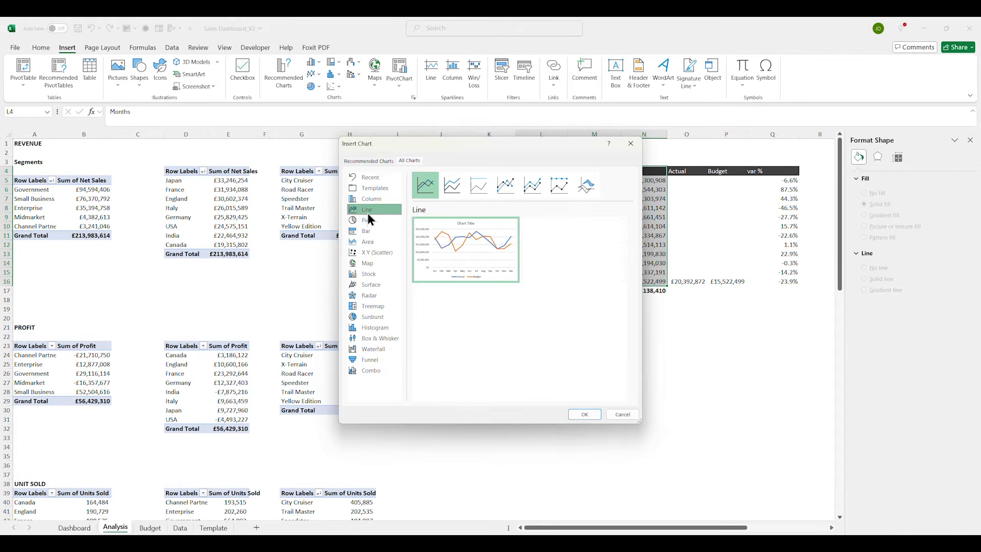
left_click(584, 414)
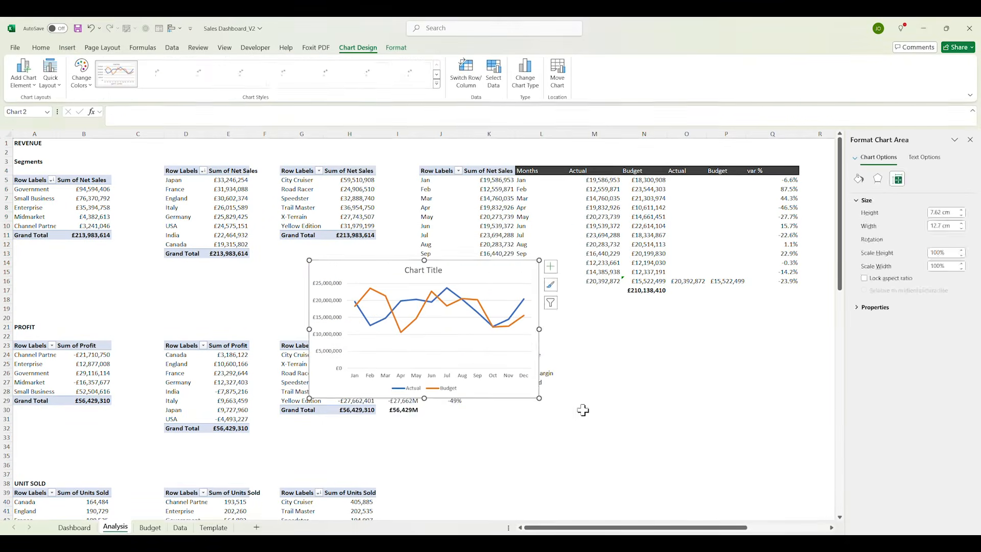
left_click_drag(466, 269, 692, 335)
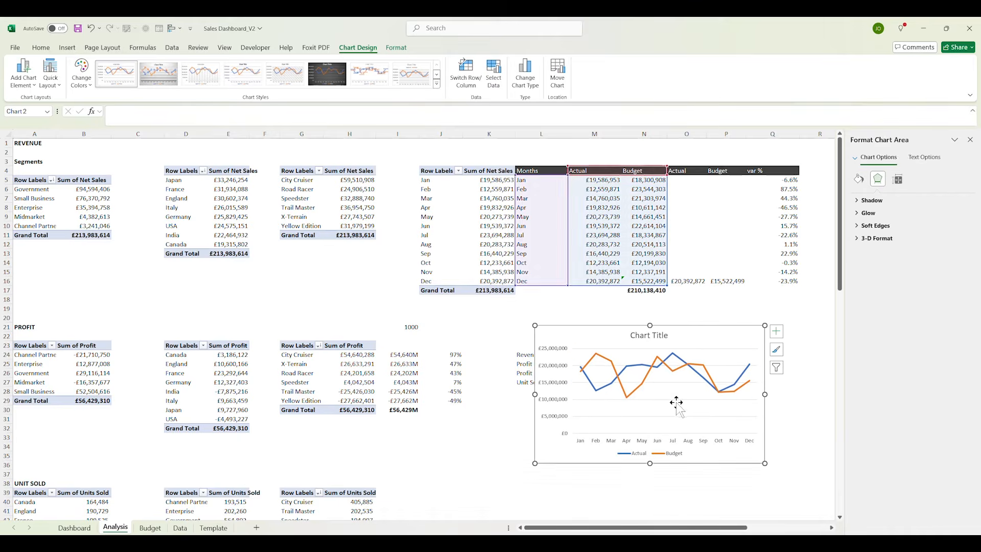
Delete the line chart's gridlines, move its title to the chart's upper-left corner and change the title text to 'MM
left_click(676, 400)
key("Delete")
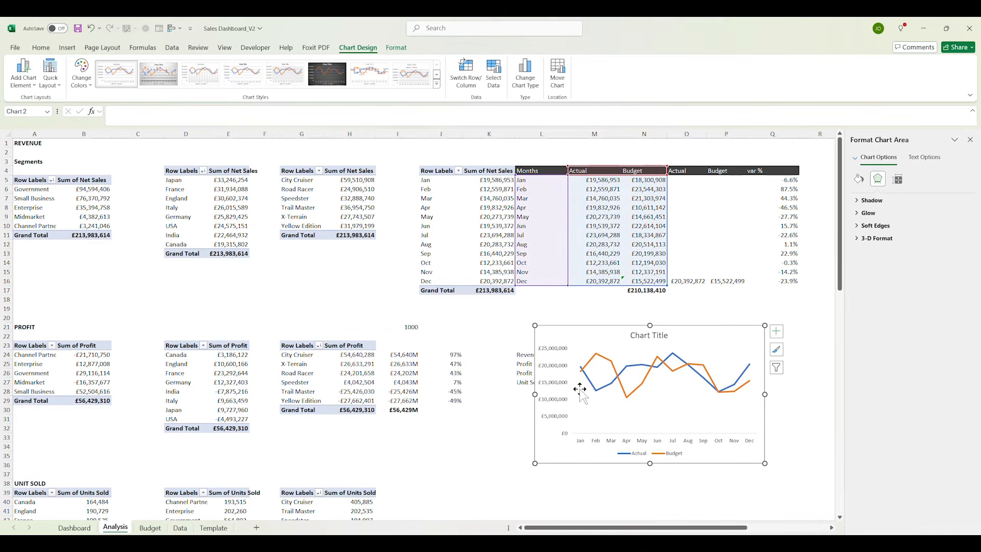
left_click(648, 336)
left_click_drag(648, 336, 548, 337)
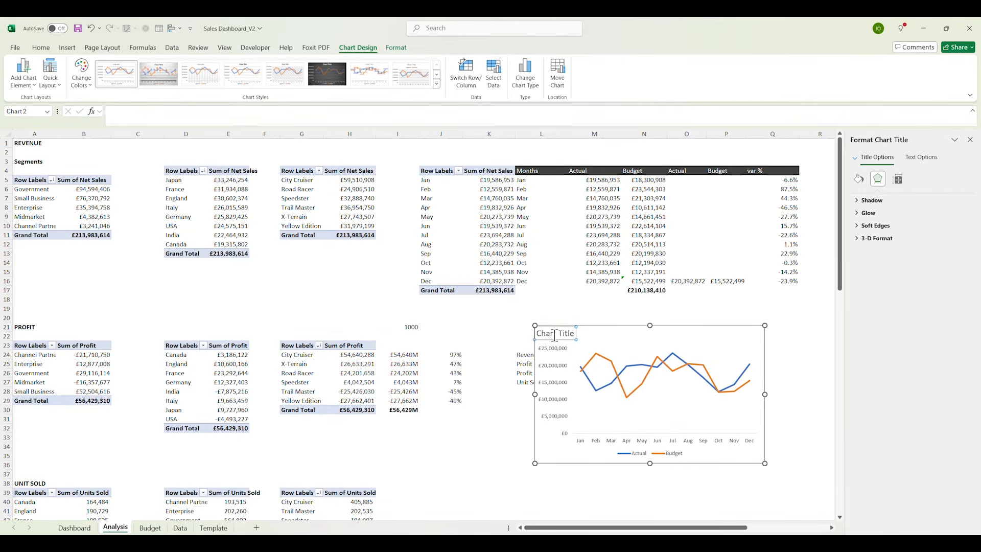
triple_click(553, 336)
type("'MM")
left_click(617, 309)
Set the chart's vertical axis display units to Millions and delete the display units label
left_click(528, 365)
left_click(557, 366)
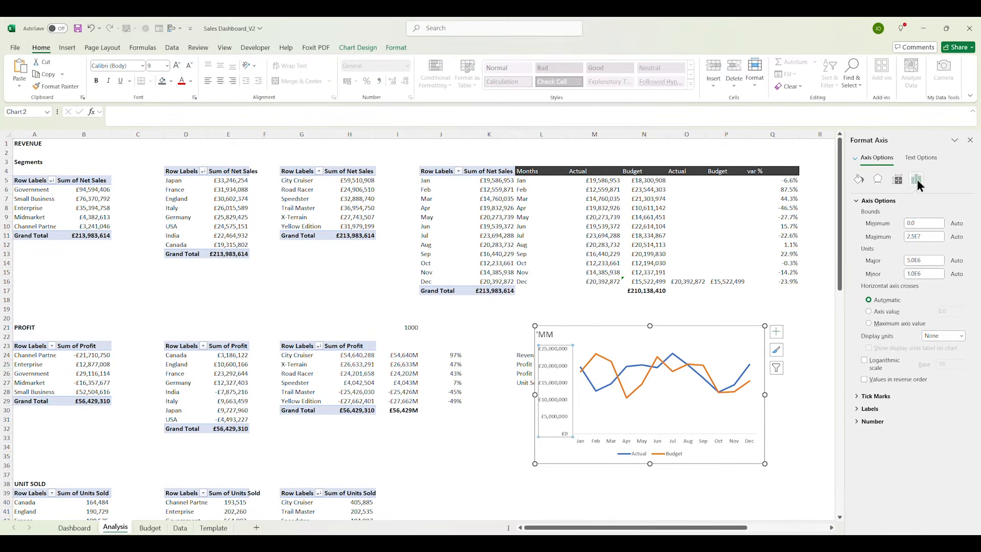
left_click(944, 336)
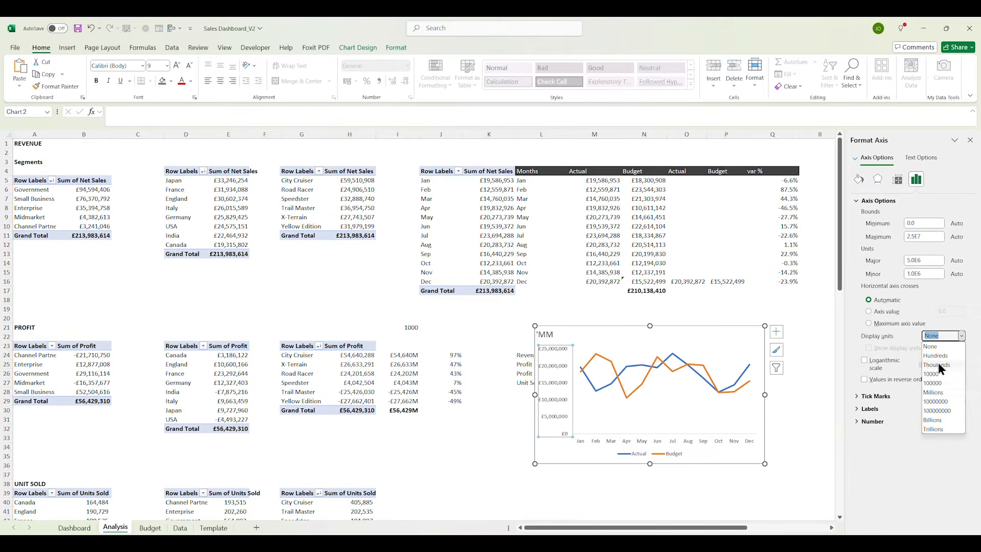
left_click(926, 388)
left_click(873, 421)
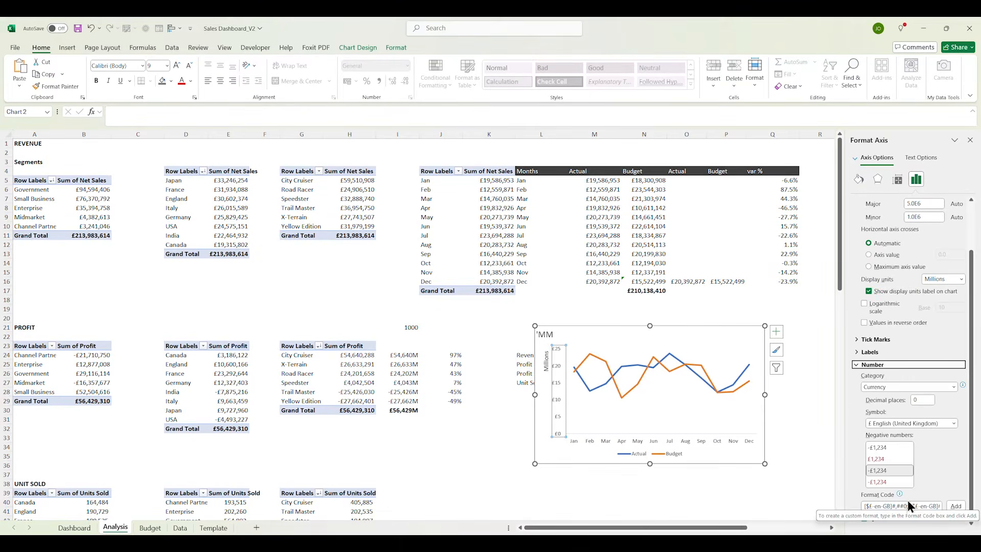
left_click(547, 361)
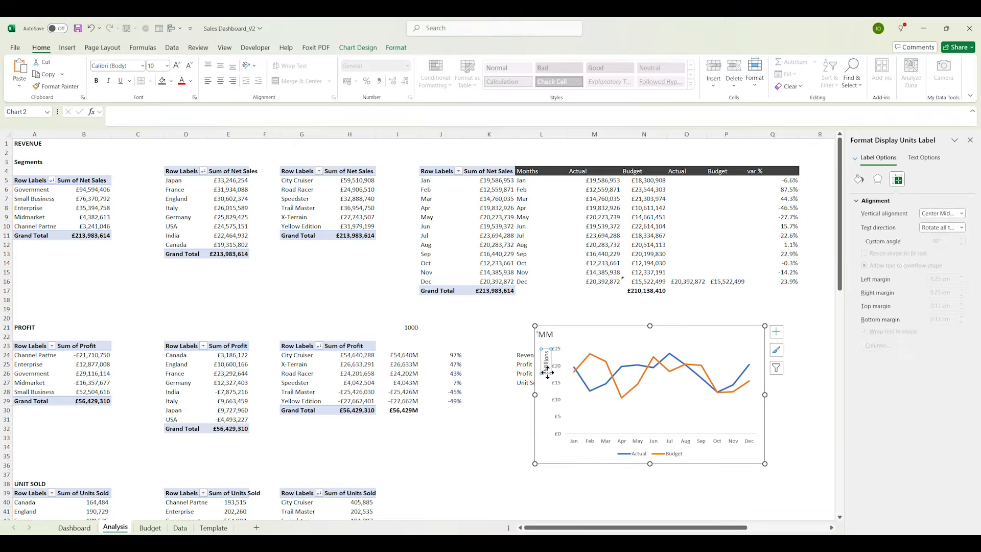
key("Delete")
Set the font size of the chart's 'MM title to 9
left_click(548, 335)
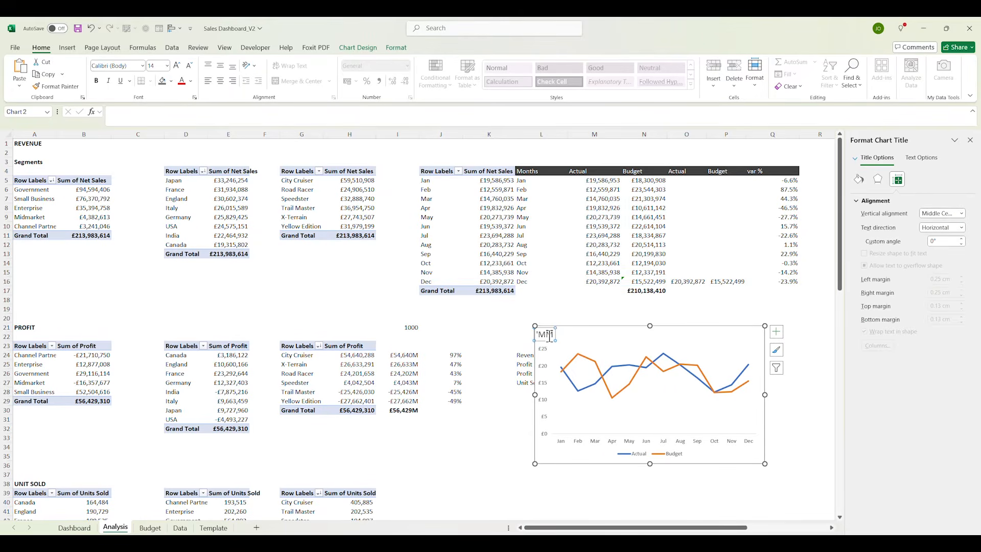
double_click(549, 335)
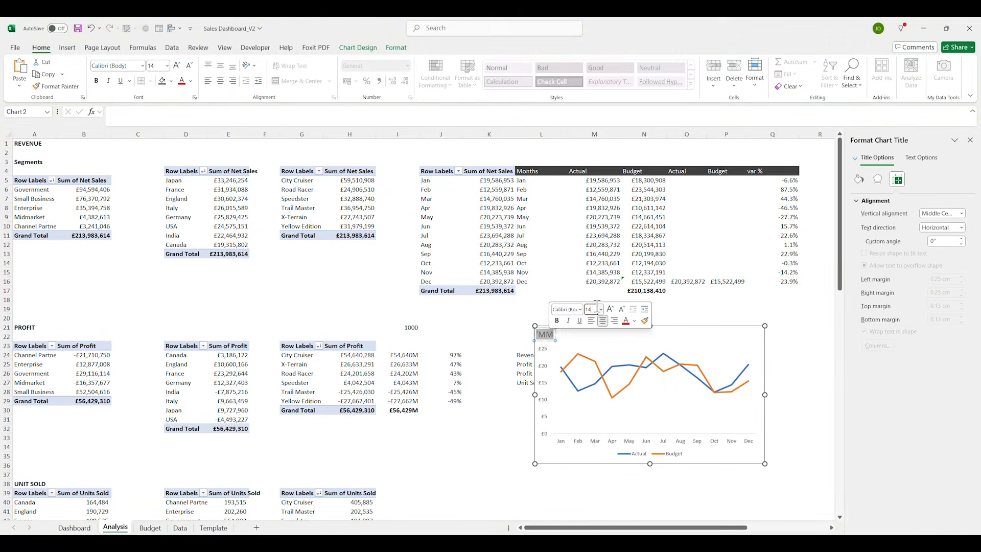
left_click(595, 308)
type("10")
key("Return")
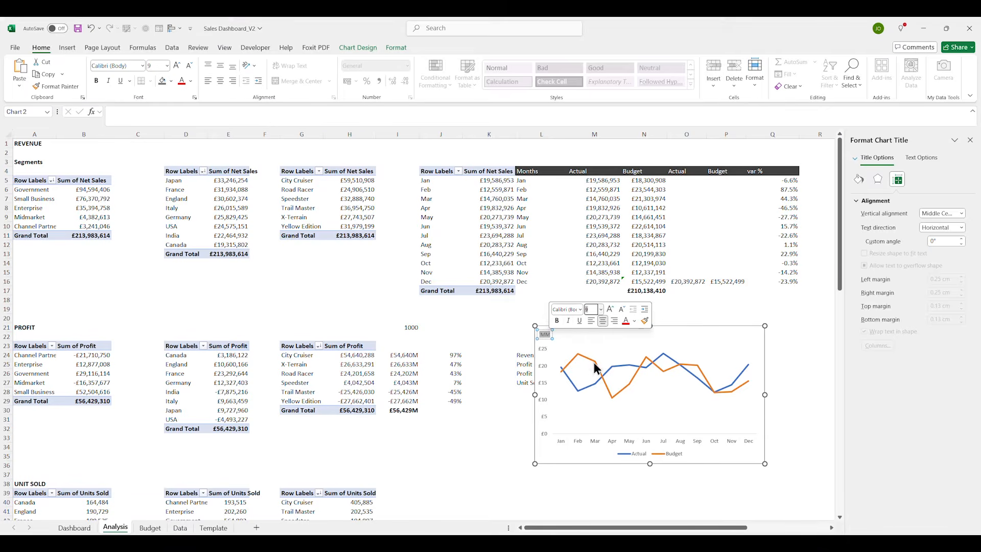
Delete the line chart's legend
left_click(673, 456)
left_click(673, 456)
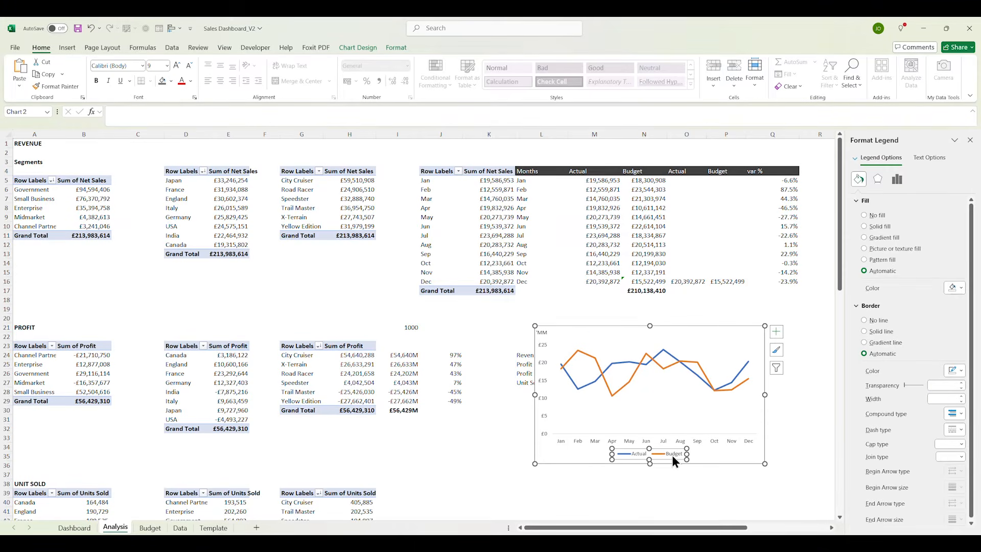
left_click(681, 439)
Add a second Actual data series to the chart, with its name from cell O4 and its value from O16
right_click(659, 392)
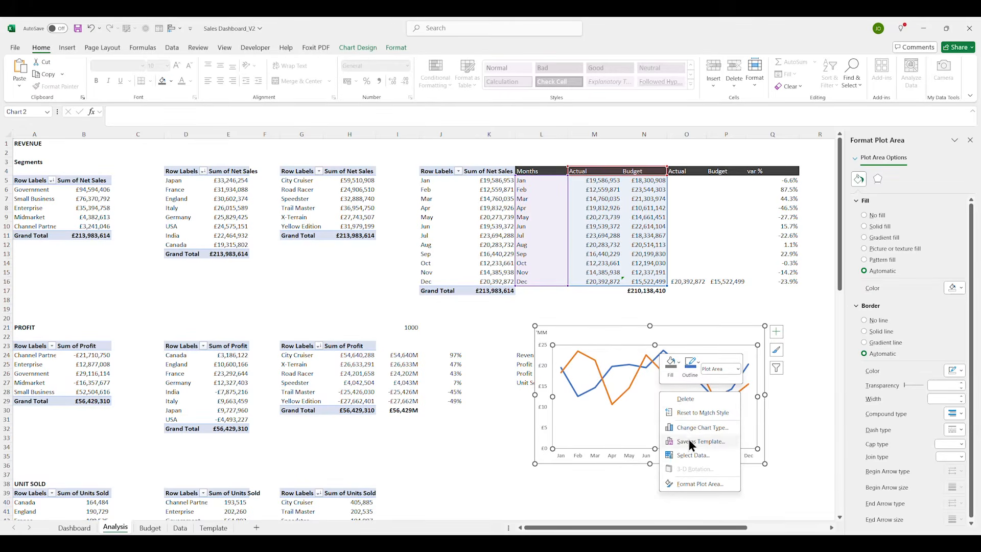
left_click(691, 455)
left_click_drag(194, 340, 423, 325)
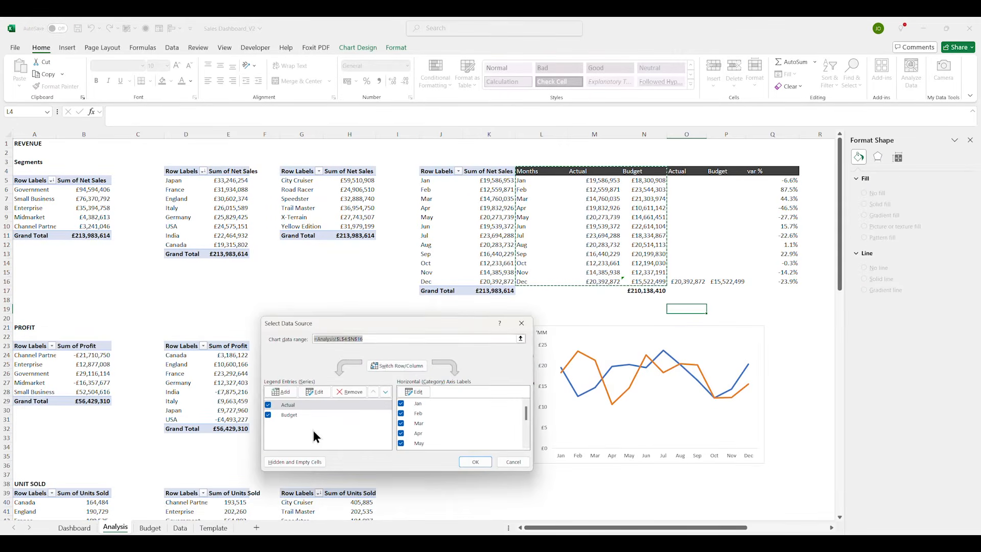
left_click(281, 393)
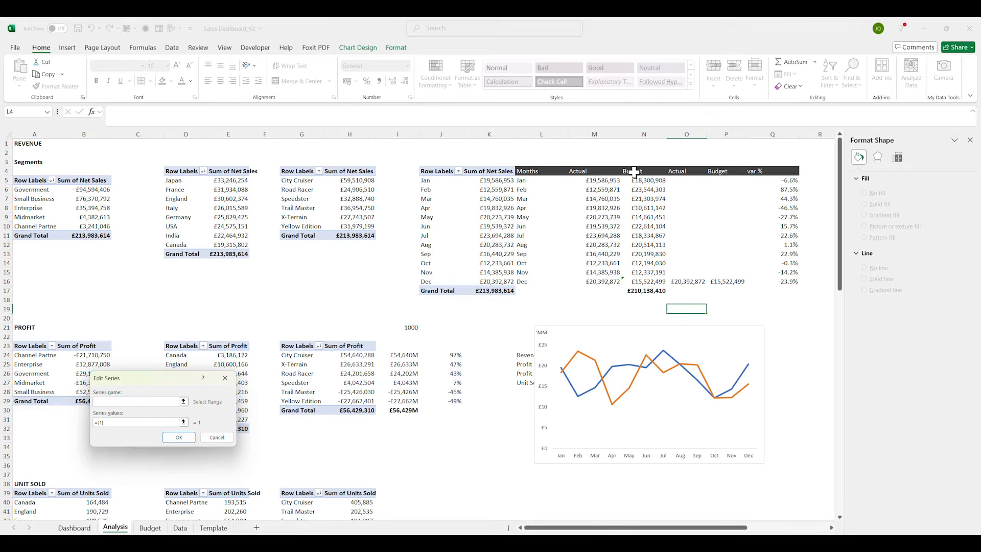
left_click(686, 170)
left_click(169, 422)
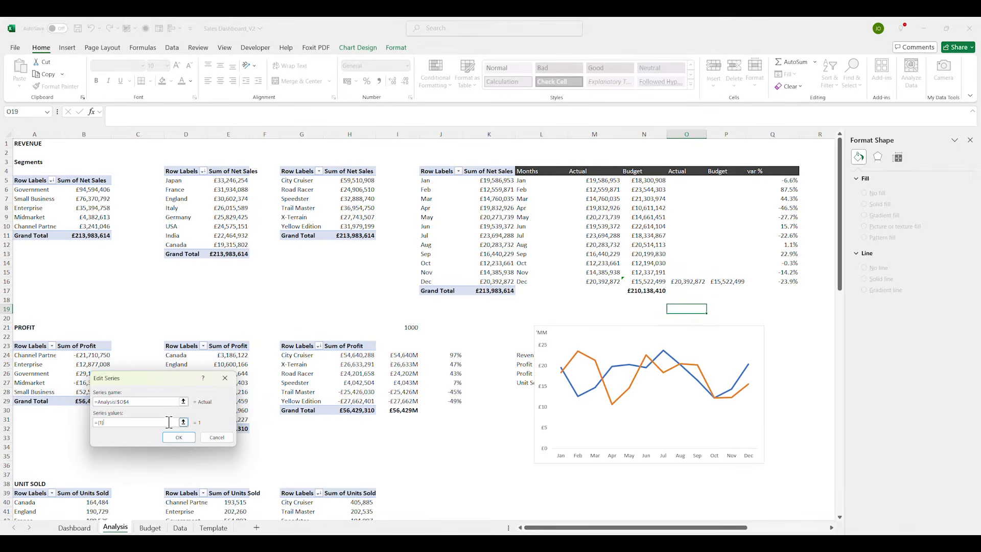
left_click(686, 282)
left_click(179, 438)
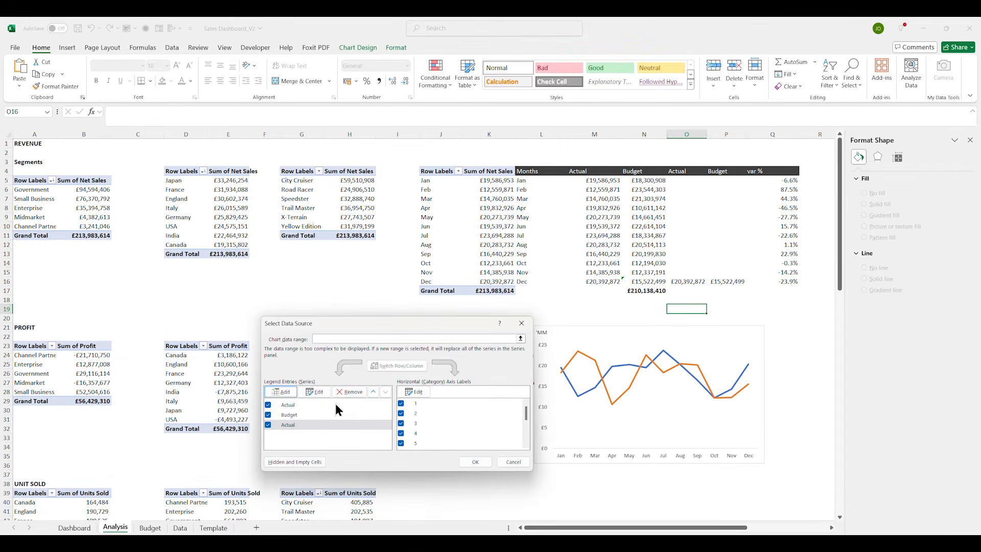
Add a second Budget data series with its name from cell P4 and its value from P16, and apply the data source changes
left_click(284, 393)
left_click(720, 171)
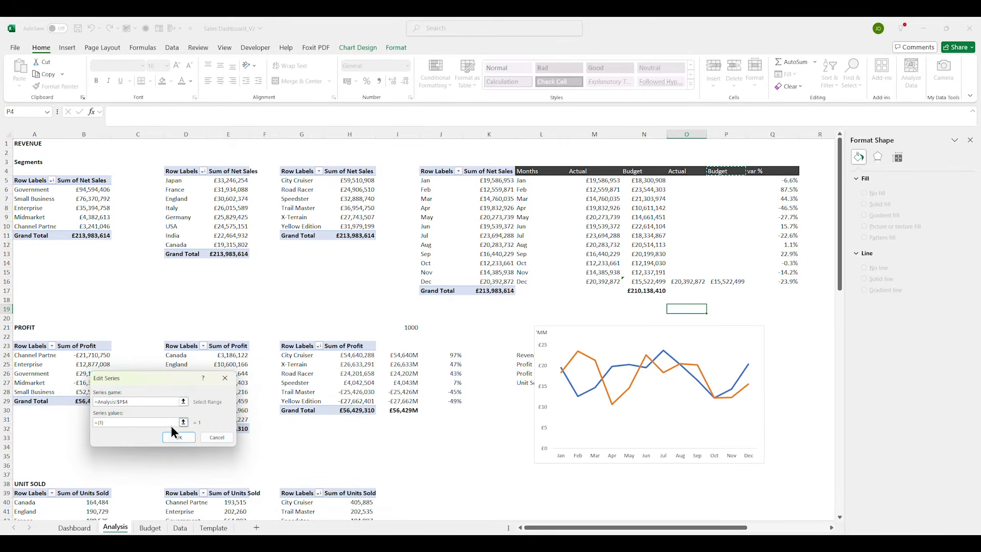
left_click_drag(142, 423, 80, 424)
key("BackSpace")
left_click(725, 282)
left_click(179, 437)
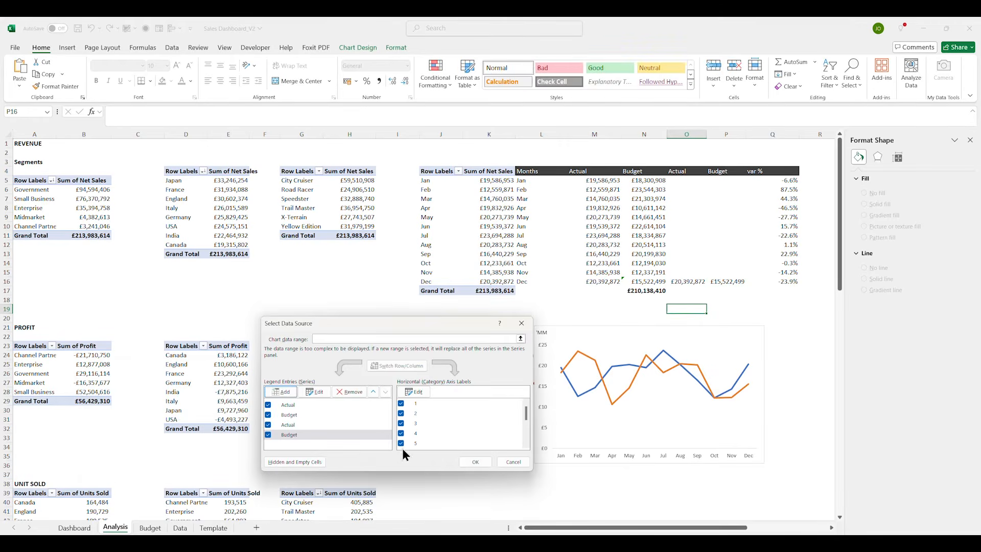
left_click(476, 461)
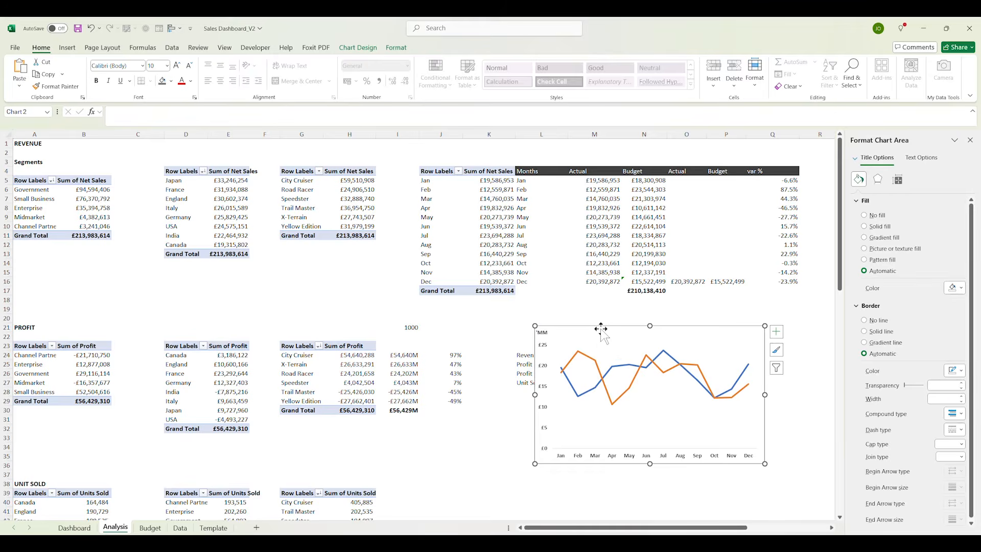
Move the line chart from the Analysis sheet to the Dashboard sheet and fit it below the TOTAL REVENUE VS ACTUAL title
key("Delete")
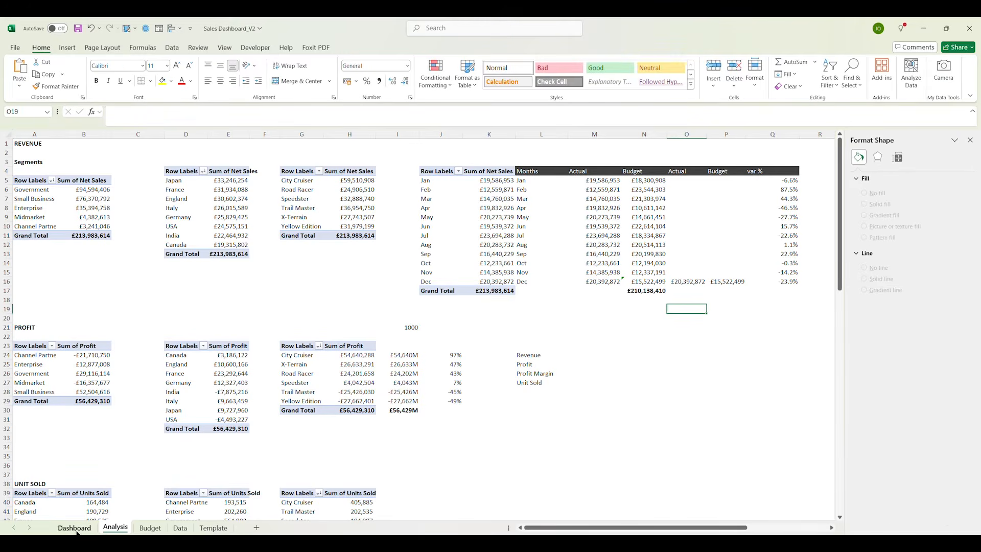
left_click(74, 528)
key("ctrl+v")
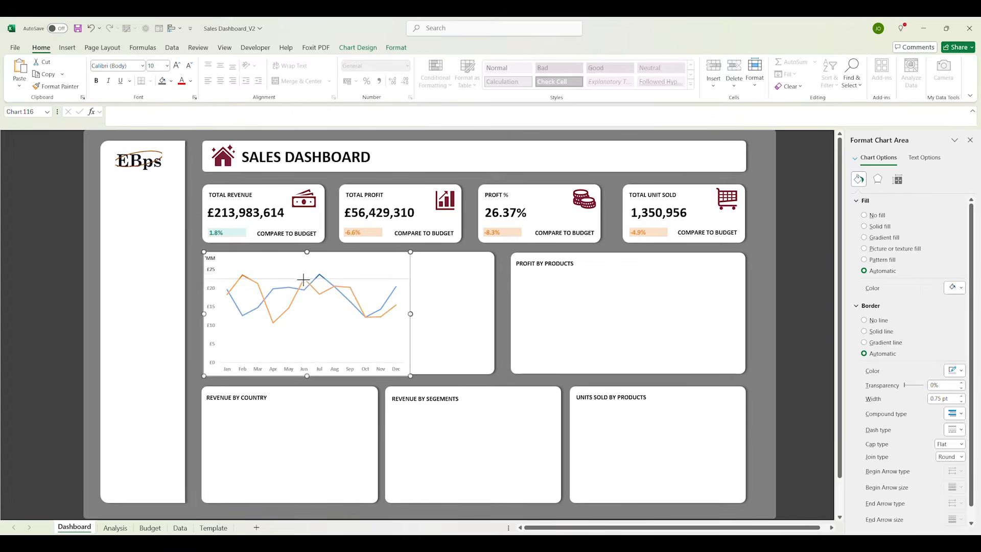
left_click_drag(303, 279, 306, 279)
left_click_drag(328, 274, 322, 269)
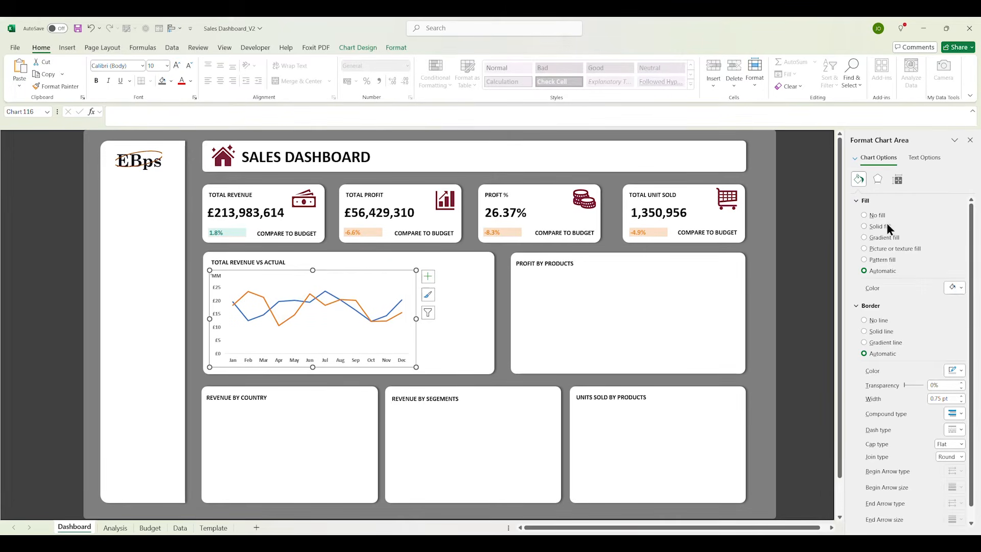
Set the line chart to no fill and no border line, and widen it within its panel
left_click(366, 340)
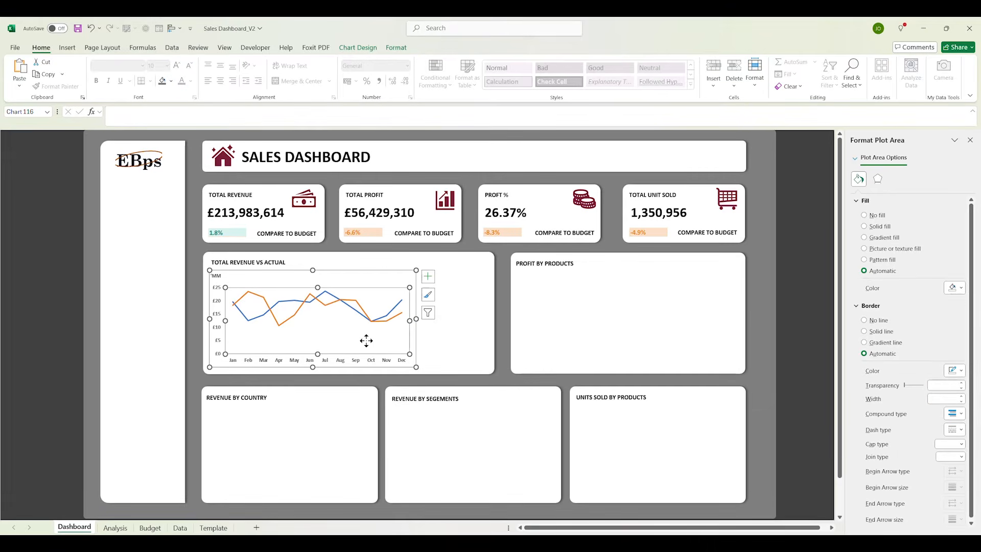
scroll(883, 327, "down", 1)
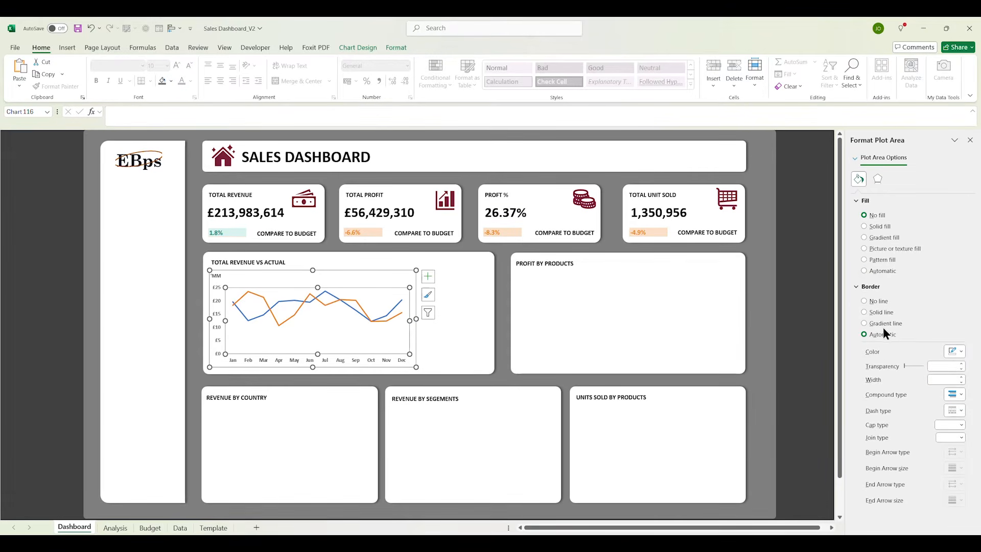
left_click(419, 357)
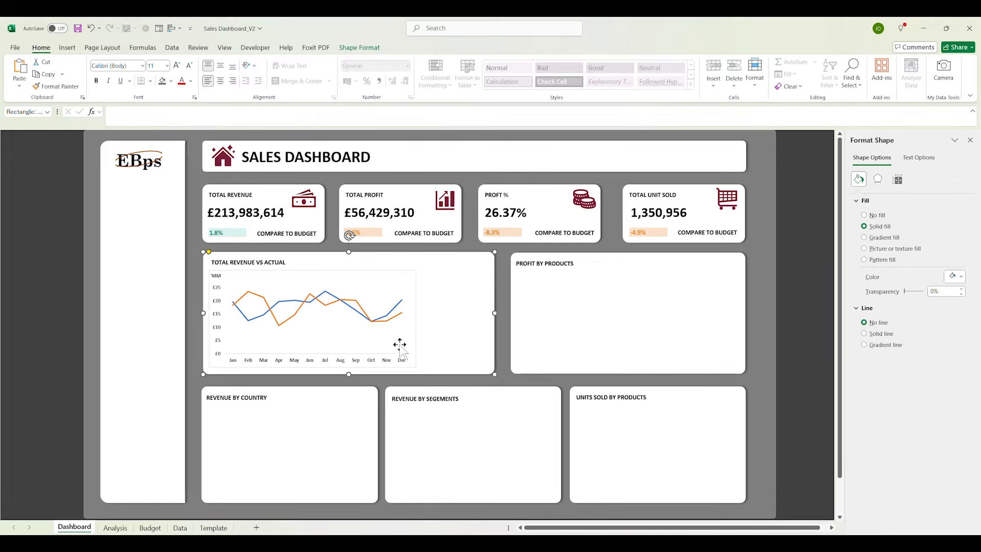
left_click(414, 343)
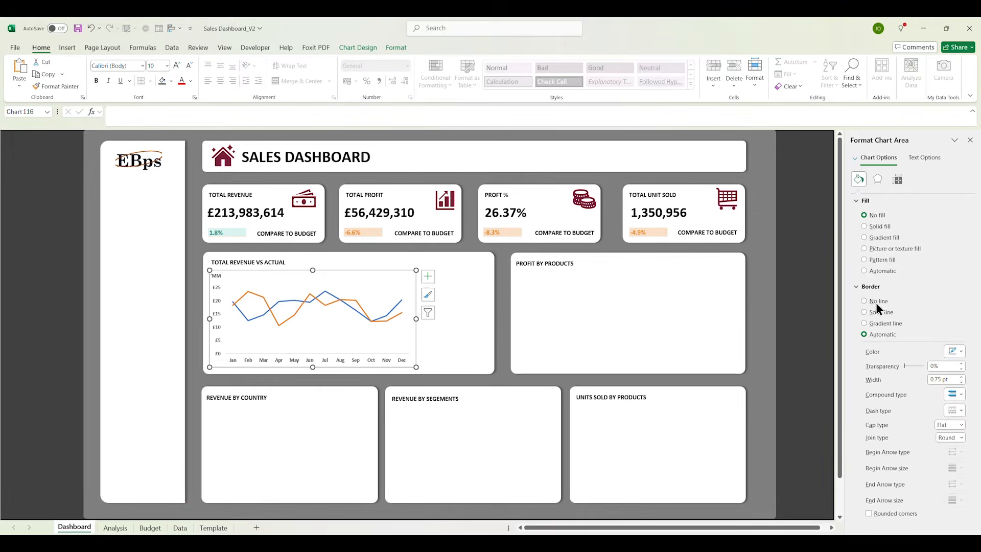
left_click(877, 301)
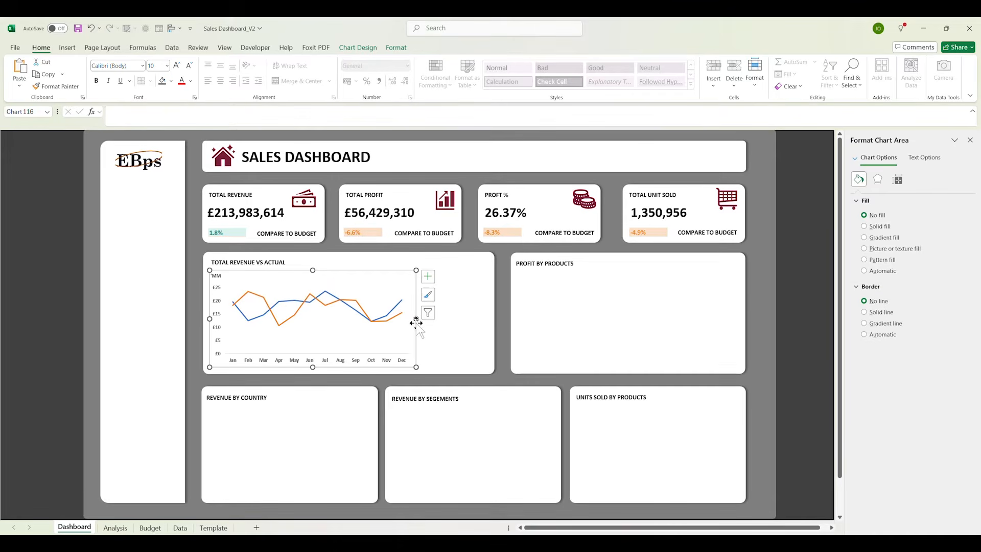
left_click_drag(417, 318, 449, 322)
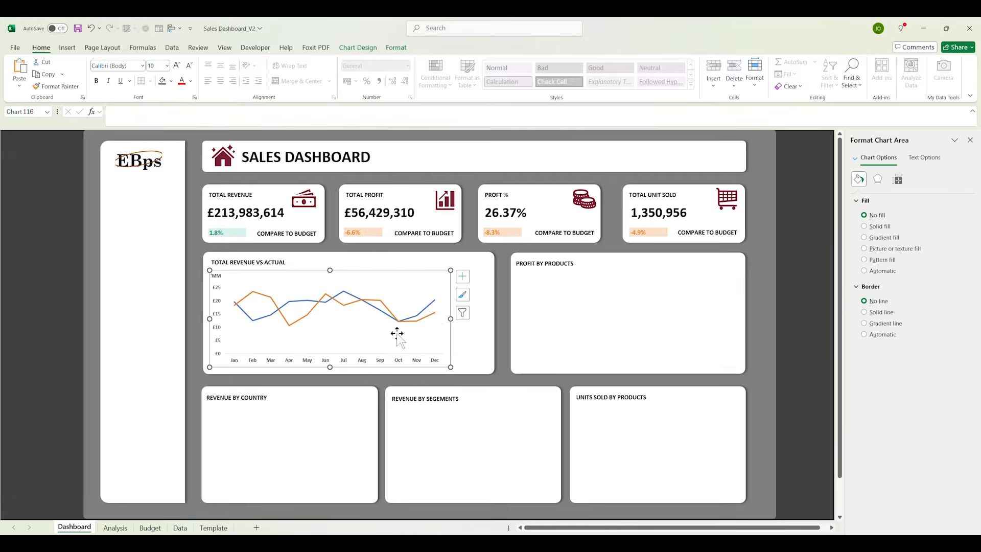
left_click(405, 373)
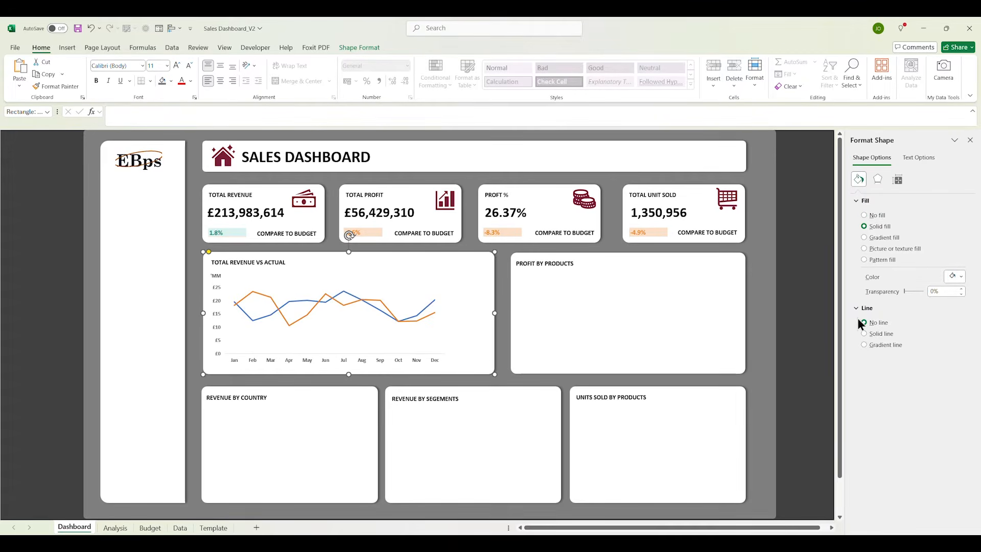
Smooth the chart's blue Actual line and recolour it dark teal
left_click(406, 319)
left_click(859, 178)
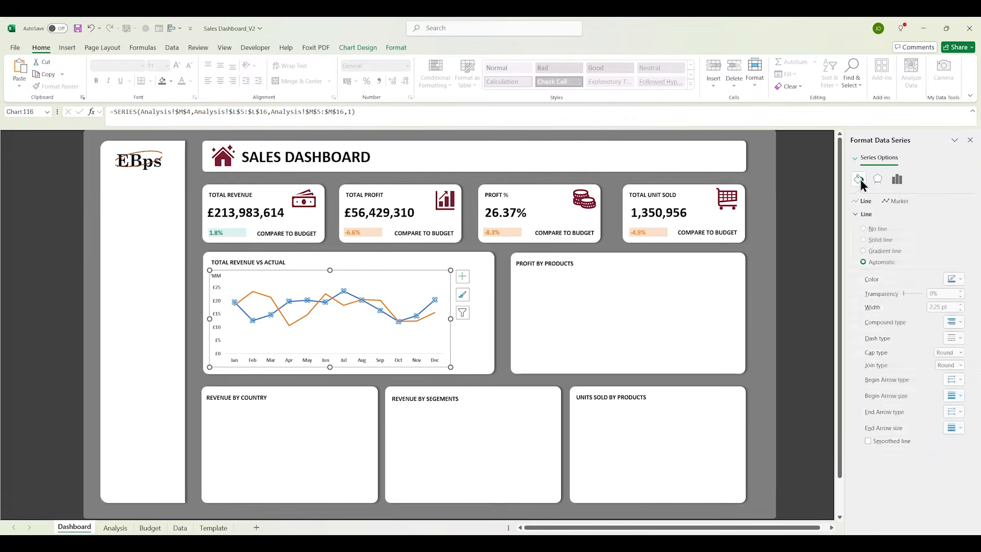
left_click(869, 441)
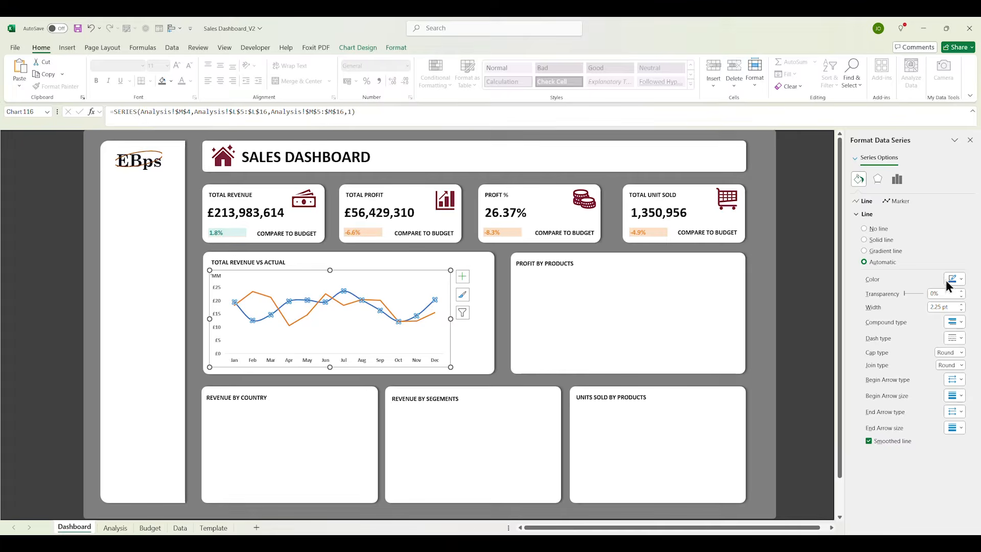
left_click(961, 279)
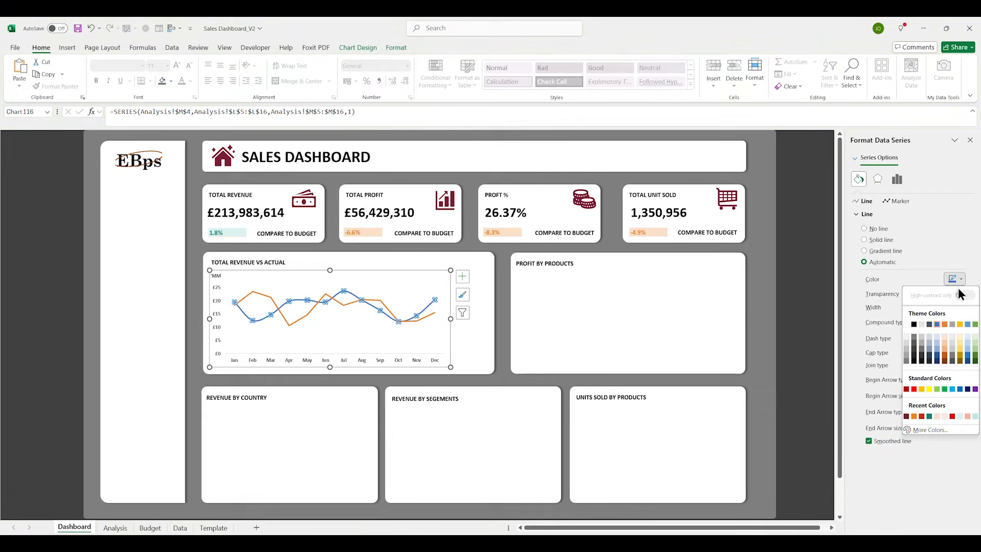
left_click(931, 416)
Smooth the chart's Budget line and give it the recently used orange colour
left_click(429, 308)
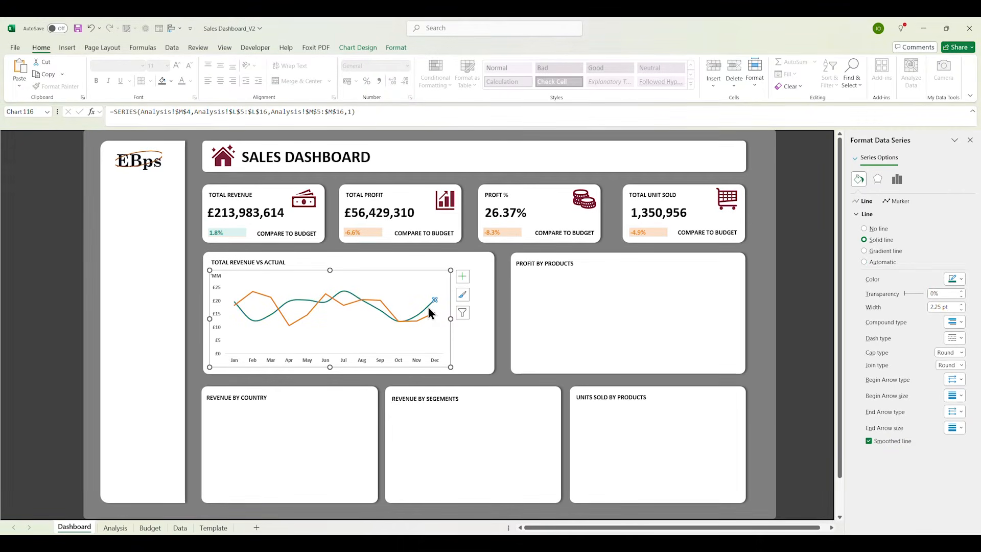
left_click(430, 316)
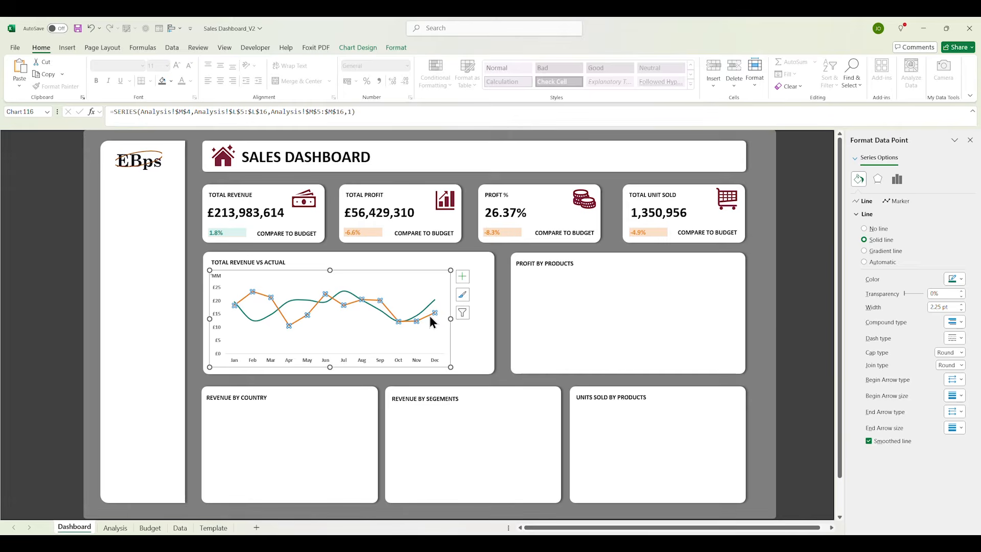
left_click(868, 441)
left_click(954, 279)
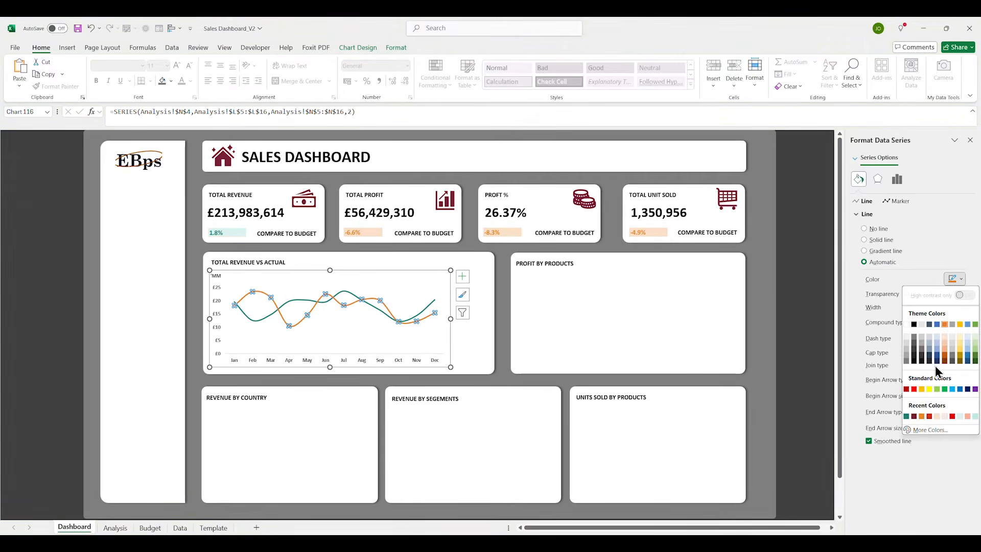
left_click(923, 416)
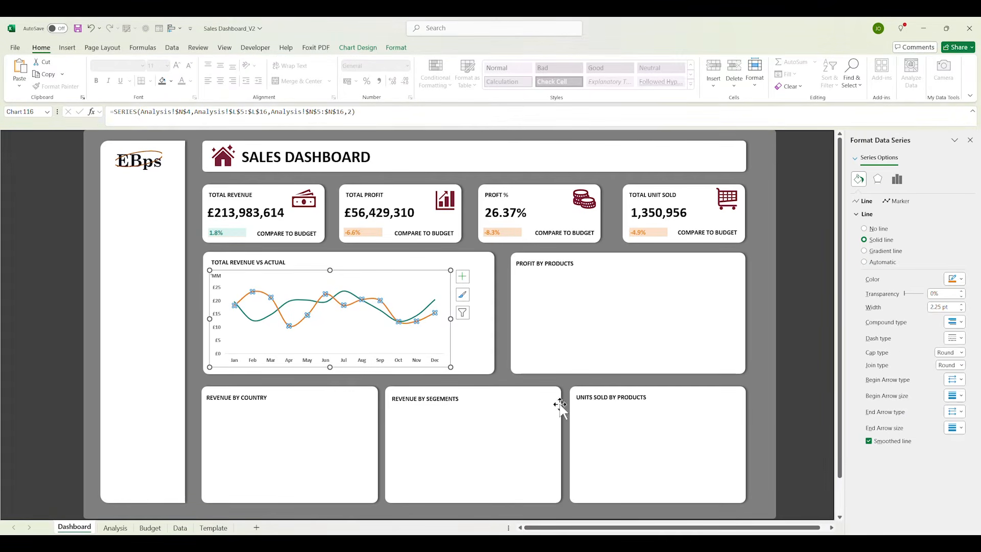
left_click(413, 338)
left_click(477, 343)
Shorten the line chart panel's title to REVENUE VS ACTUAL
left_click(228, 262)
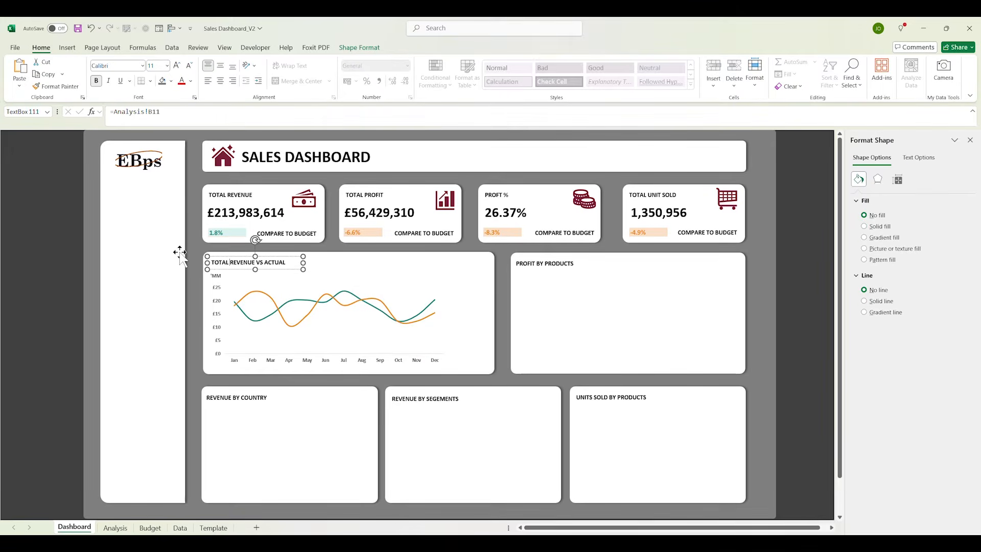
key("BackSpace")
key("BackSpace")
key("BackSpace")
key("BackSpace")
key("BackSpace")
key("BackSpace")
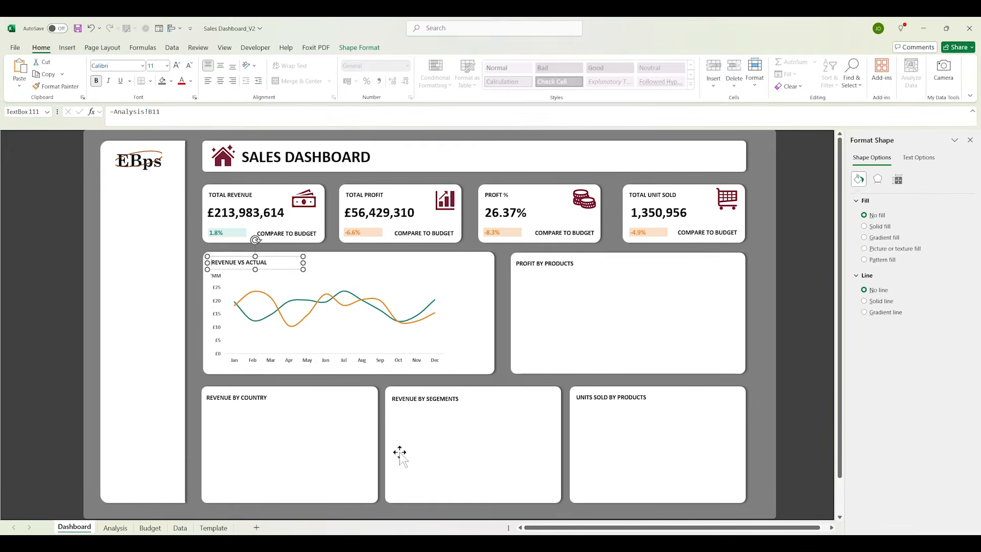
left_click(444, 452)
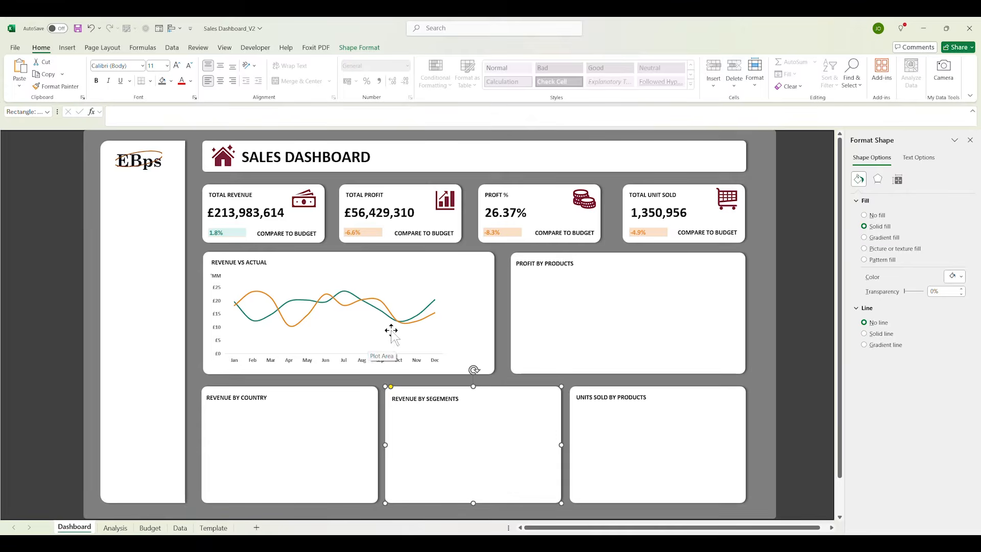
Add a data label to only the December point of the green line in the Revenue vs Actual chart
left_click(422, 309)
left_click(433, 302)
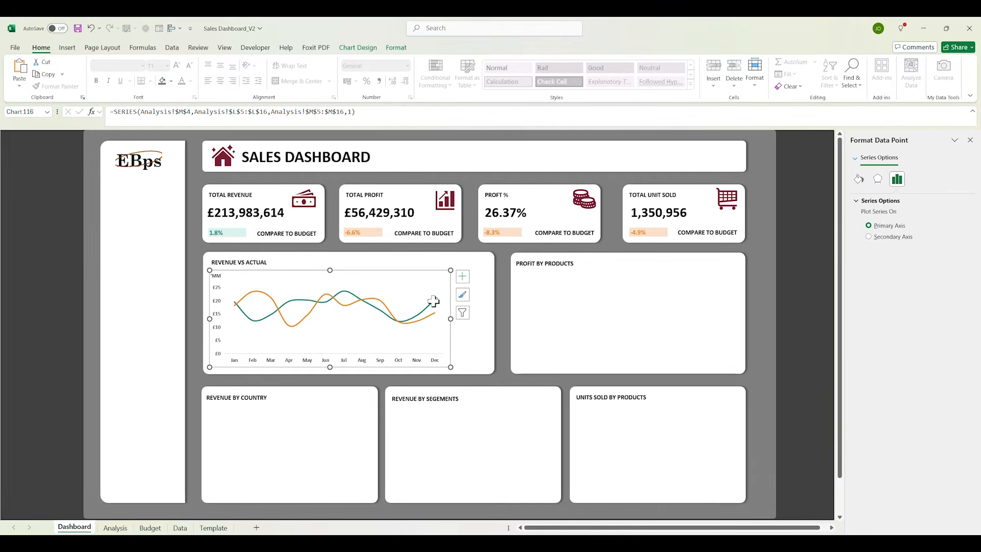
left_click(462, 278)
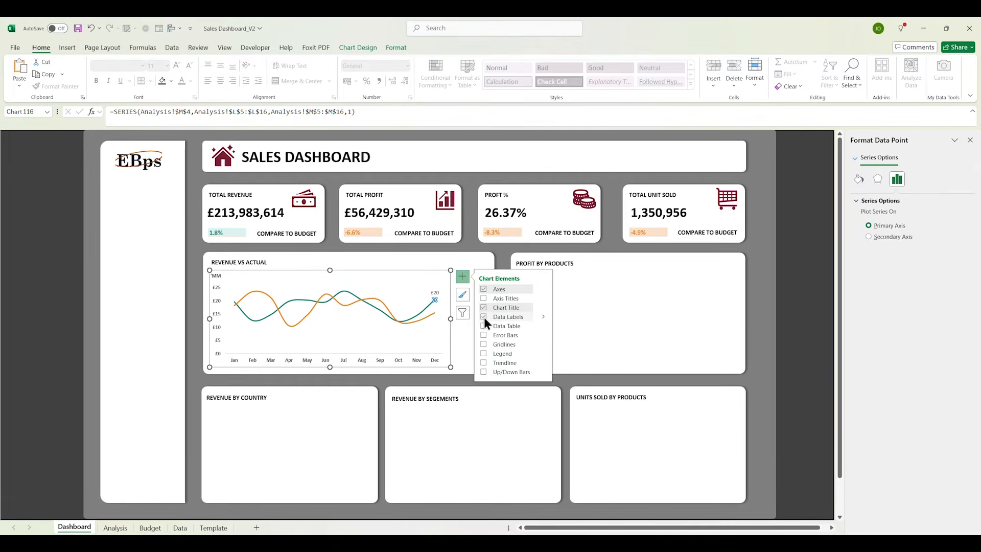
Make the green line's December label show the series name instead of the value, positioned to the right of the point
left_click(433, 291)
left_click(433, 291)
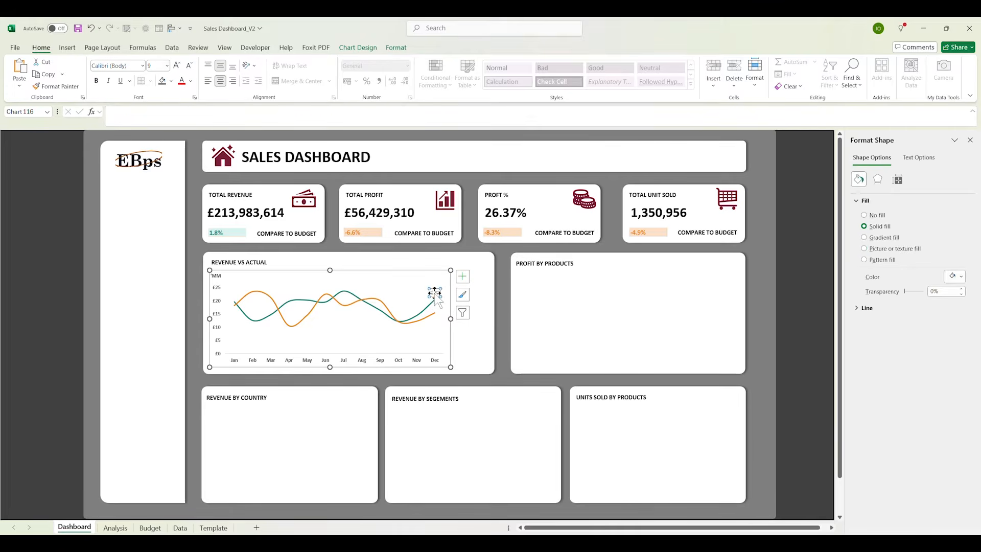
left_click(433, 291)
left_click(434, 291)
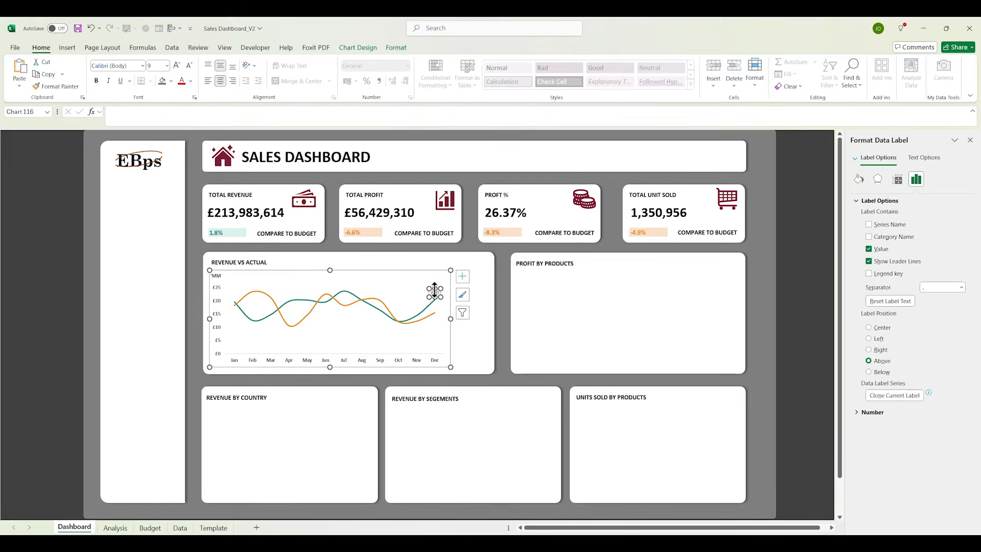
left_click(869, 225)
left_click(869, 249)
left_click(480, 351)
Widen the Revenue vs Actual chart to nearly fill its card, leaving room for the label beside the line's end
left_click(444, 333)
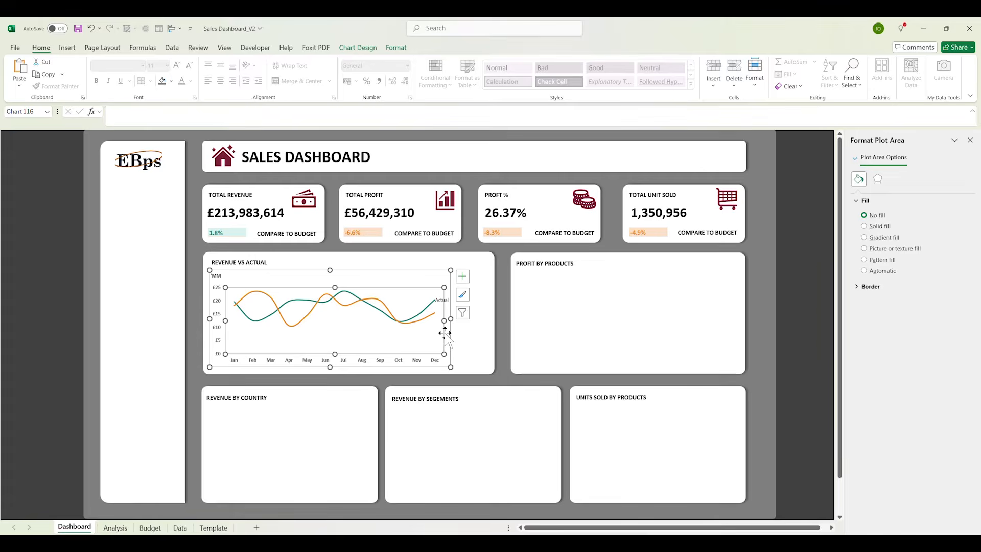
left_click_drag(444, 320, 475, 320)
left_click(460, 327)
left_click(455, 326)
left_click(483, 338)
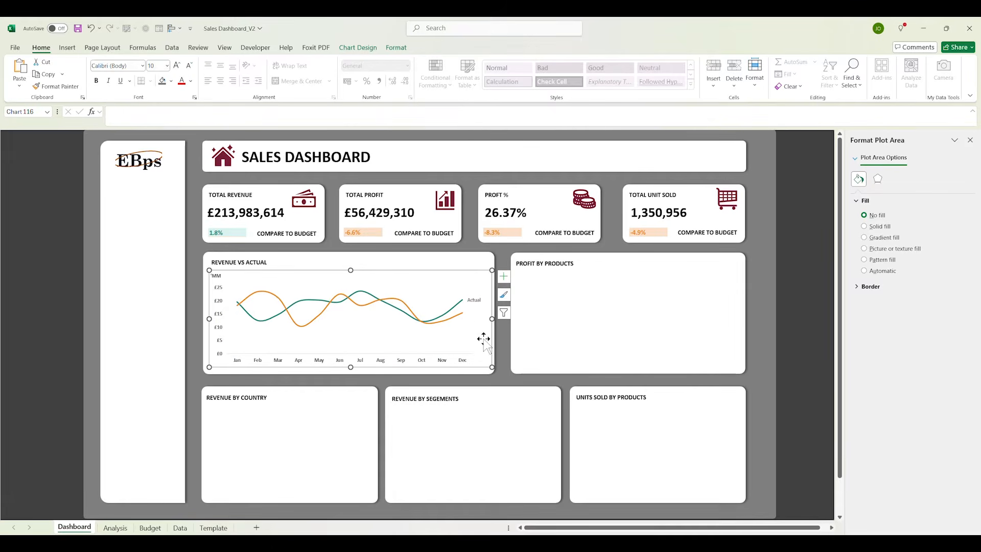
Add a data label to only the December point of the orange line in the Revenue vs Actual chart
left_click(463, 314)
left_click(463, 313)
left_click(503, 276)
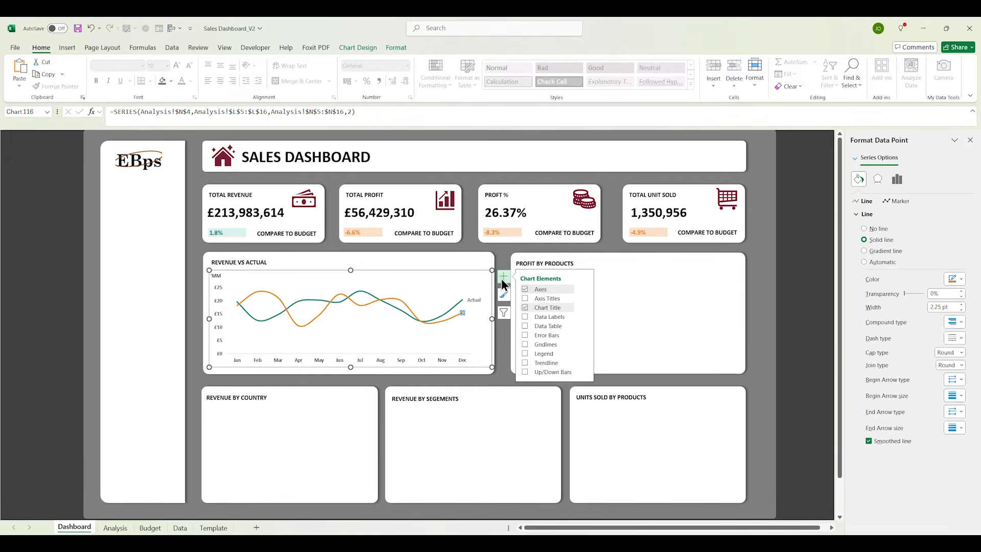
left_click(523, 316)
Make the orange line's December label show the series name instead of the value, with label position Right
left_click(463, 306)
left_click(464, 305)
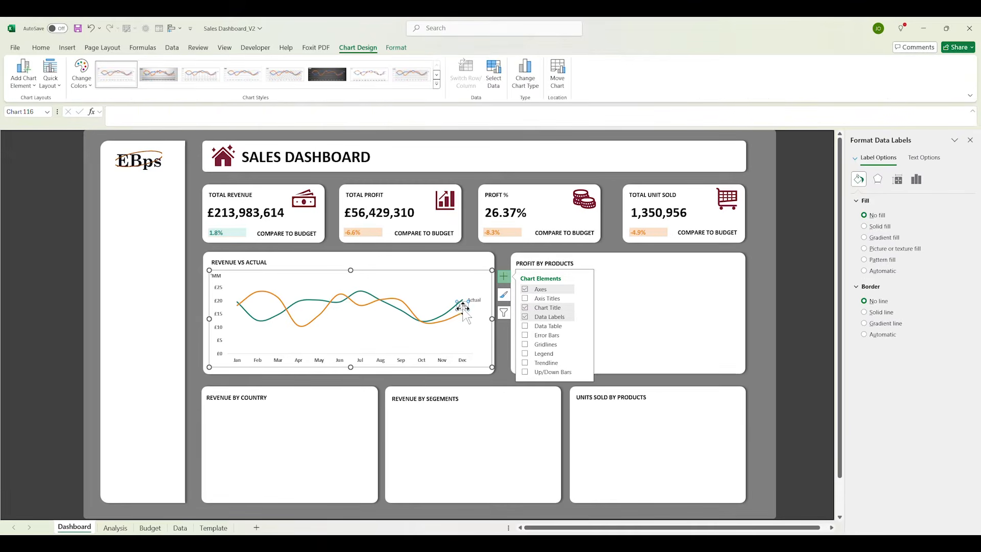
left_click(463, 306)
left_click(915, 179)
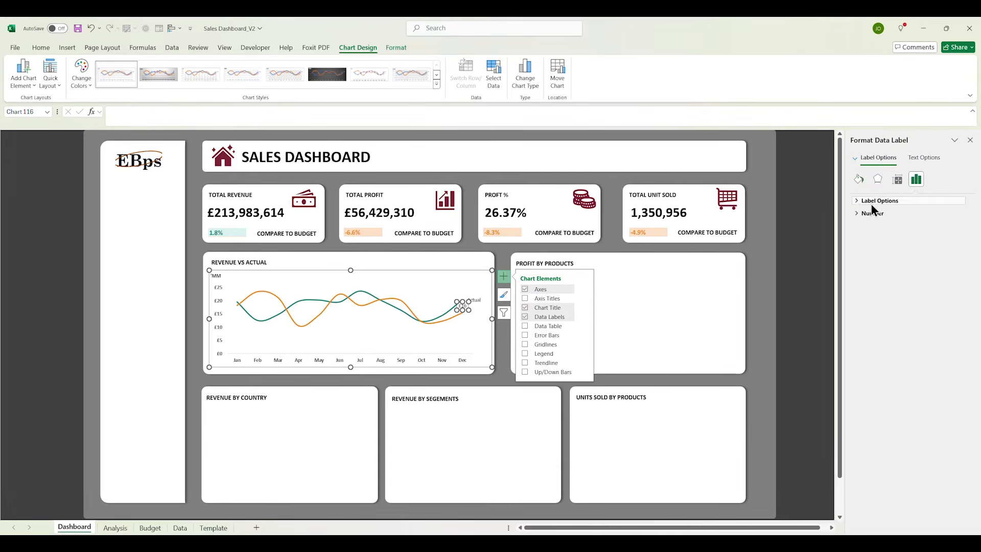
left_click(856, 201)
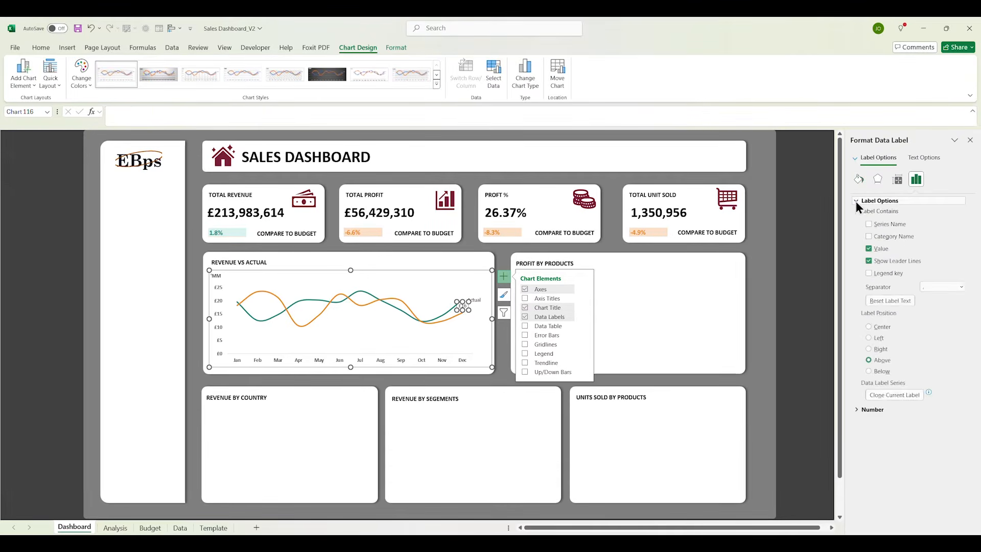
left_click(870, 225)
left_click(869, 249)
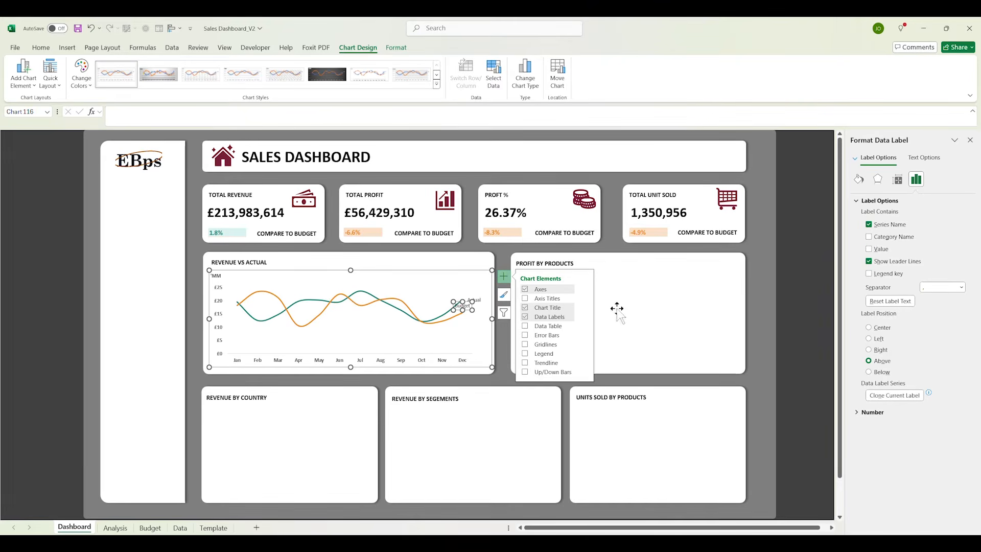
left_click(869, 350)
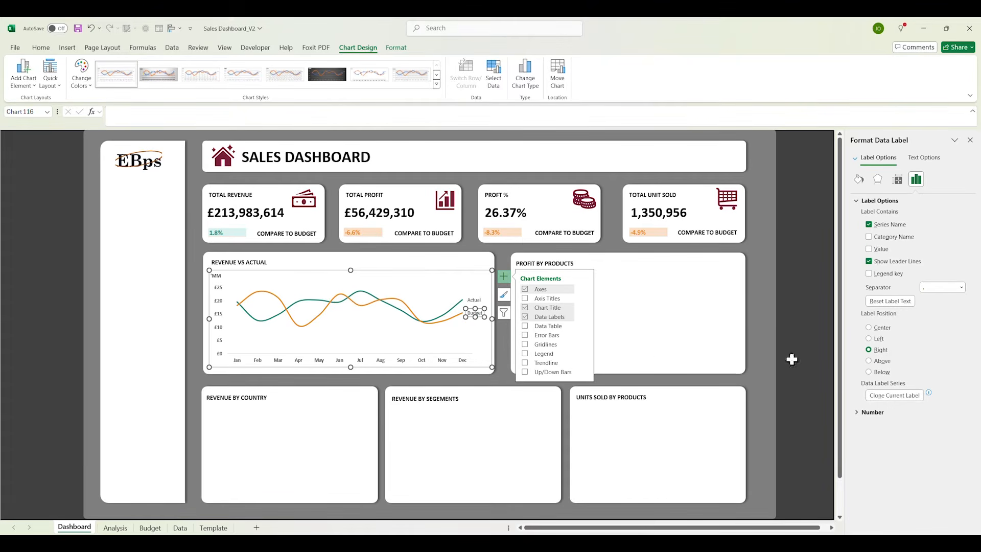
left_click(432, 286)
left_click(474, 313)
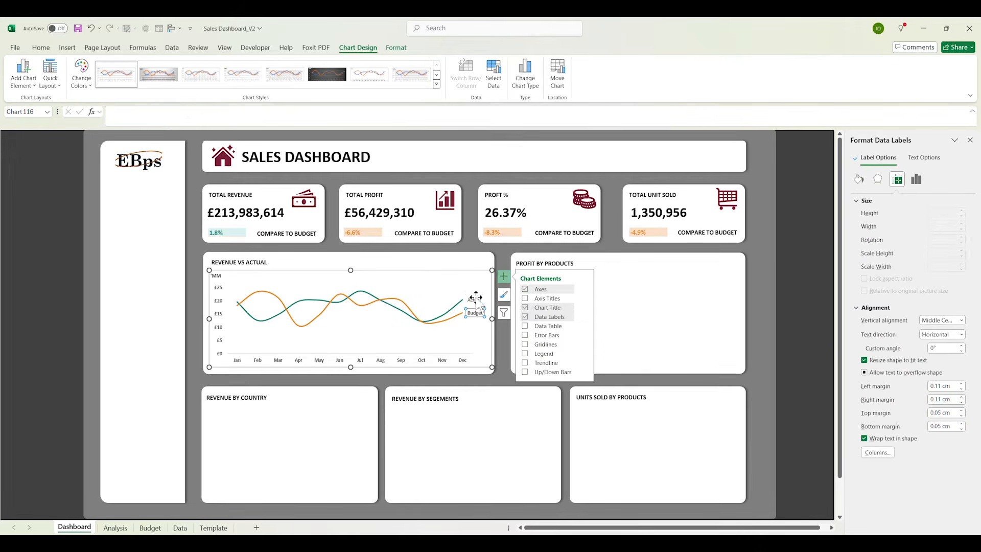
left_click(475, 299)
left_click(707, 338)
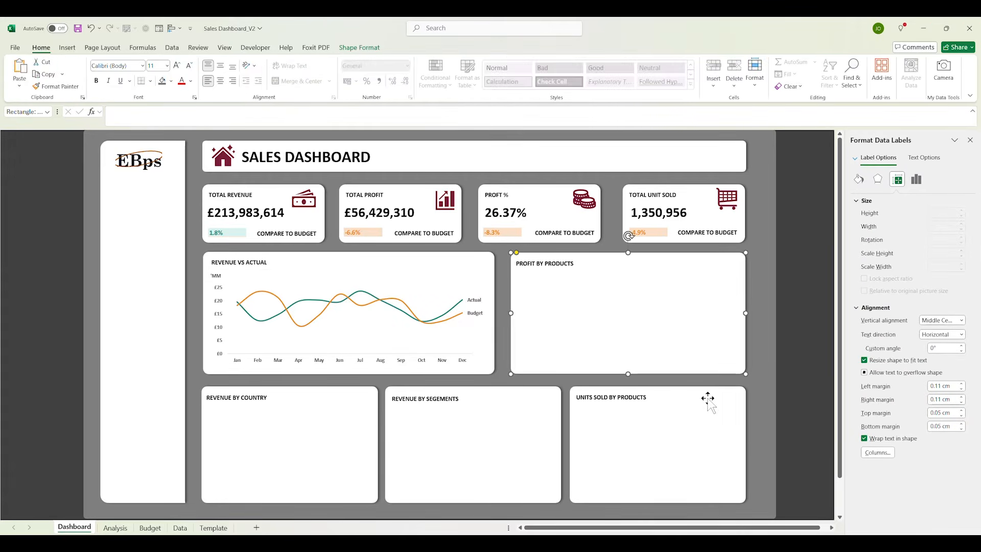
Set the minimum bound of the Revenue vs Actual chart's vertical axis to 5000000
left_click(218, 339)
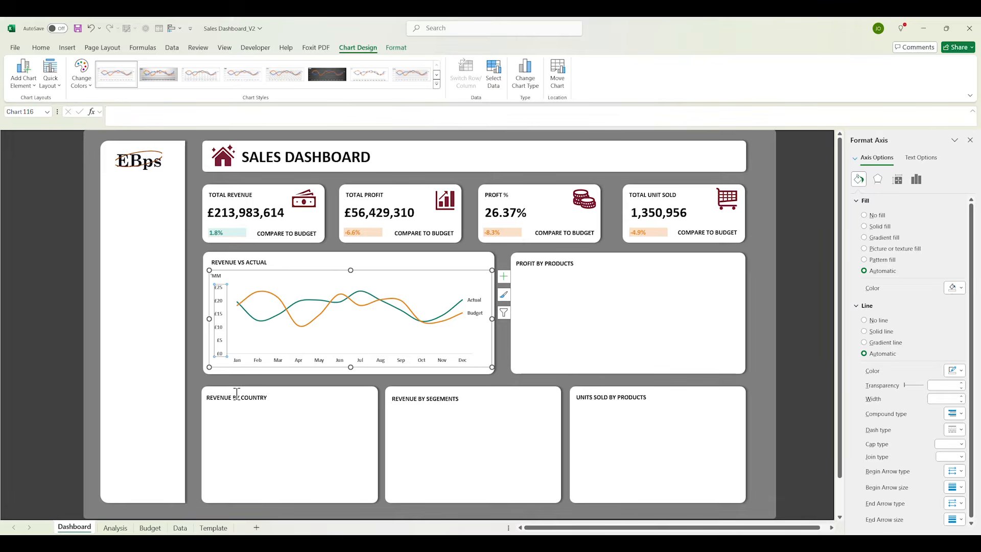
left_click(914, 181)
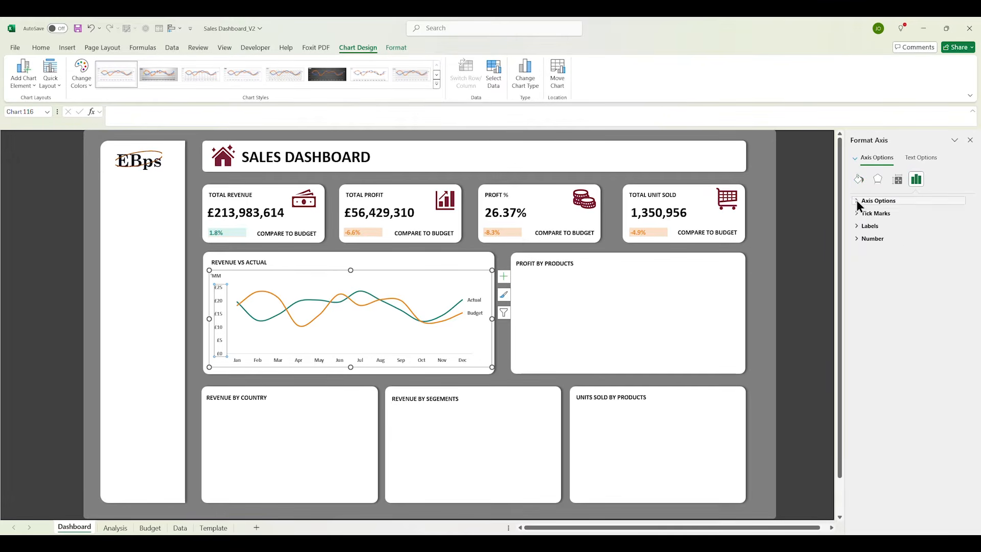
left_click(856, 200)
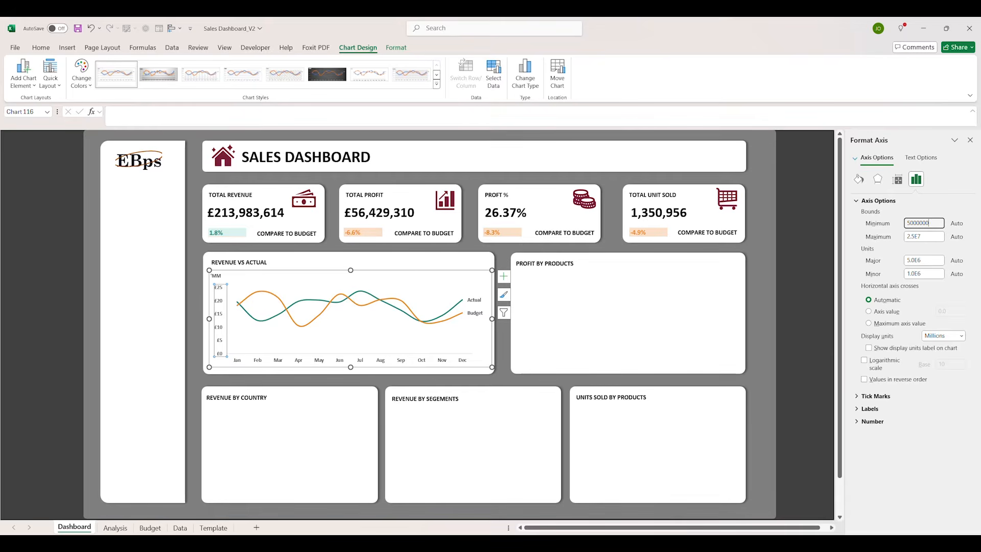
key("Return")
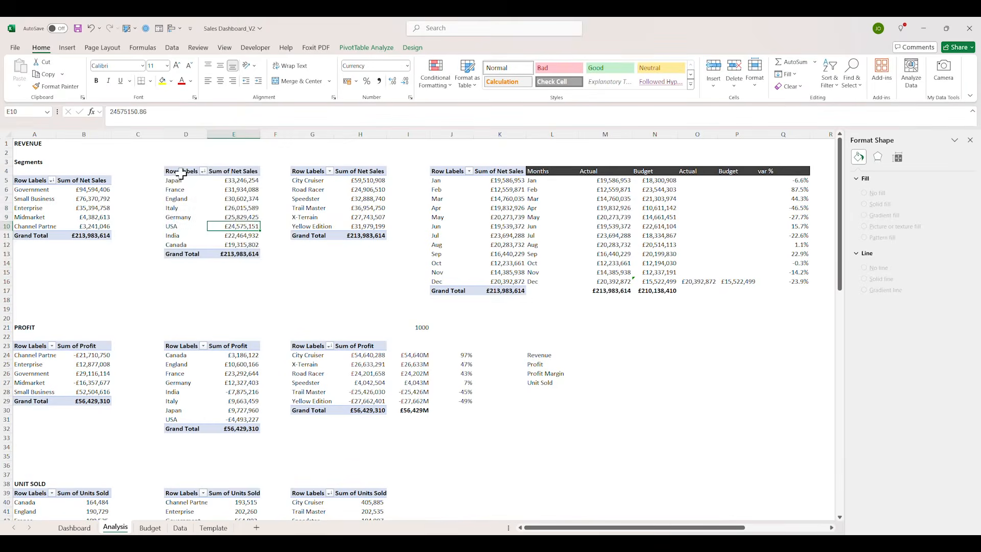
Insert a clustered column PivotChart from the net sales by country PivotTable on the Analysis sheet
left_click_drag(181, 174, 242, 255)
left_click(360, 47)
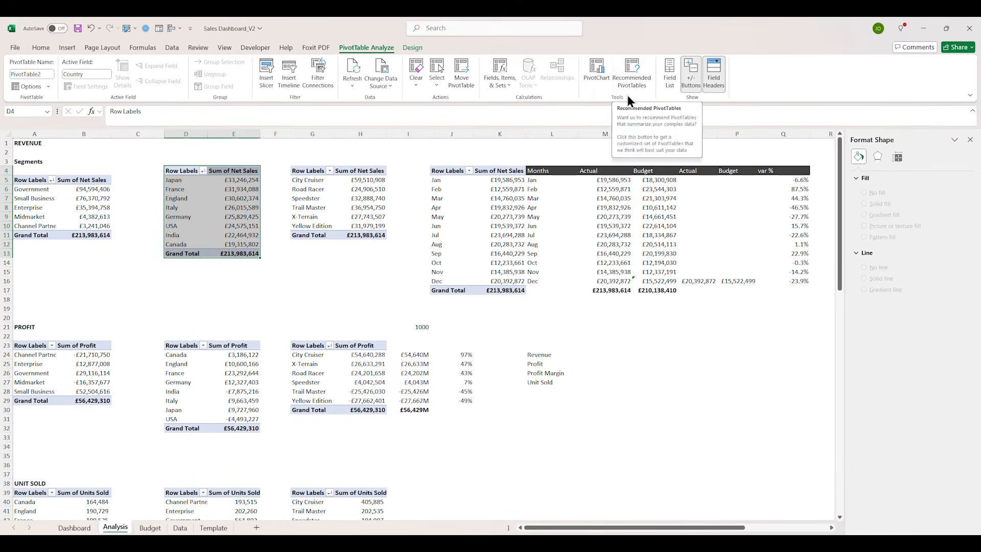
left_click(599, 74)
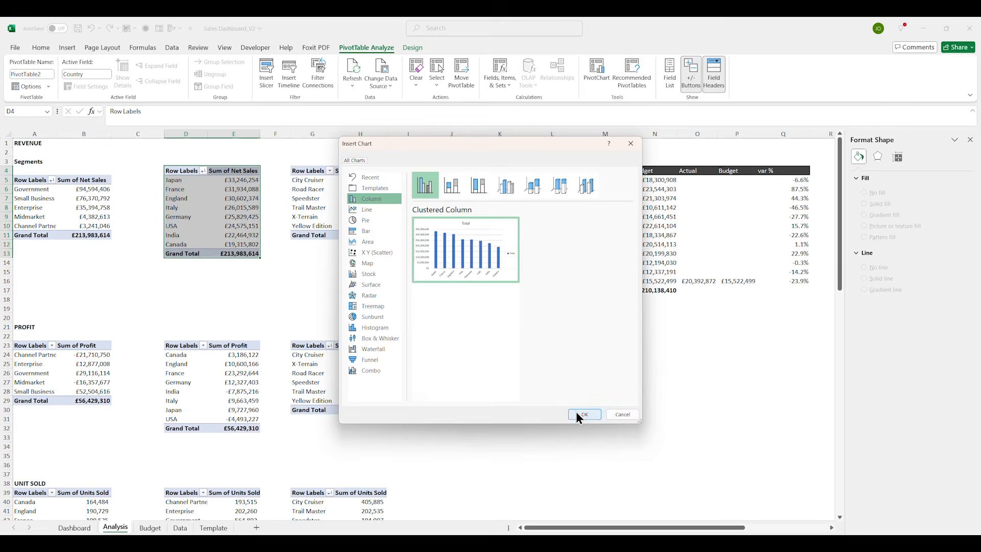
left_click(577, 405)
Delete the country chart's title and hide all of its field buttons
left_click(423, 284)
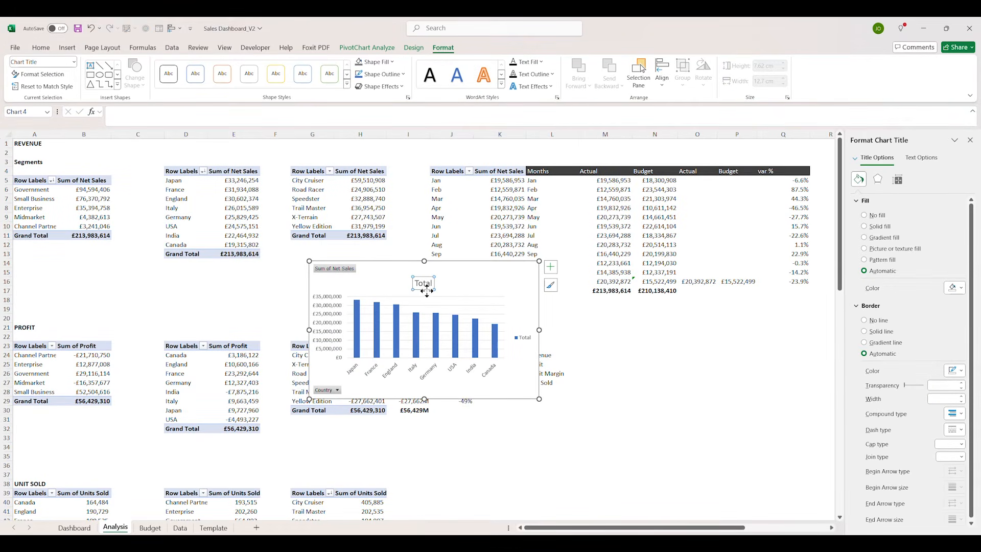
left_click(420, 294)
key("Delete")
left_click(411, 47)
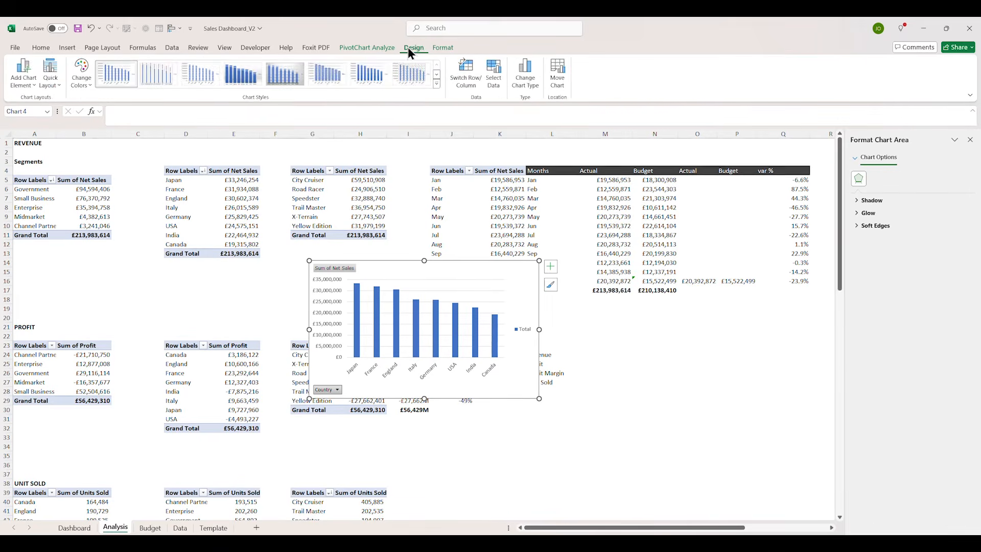
left_click(375, 50)
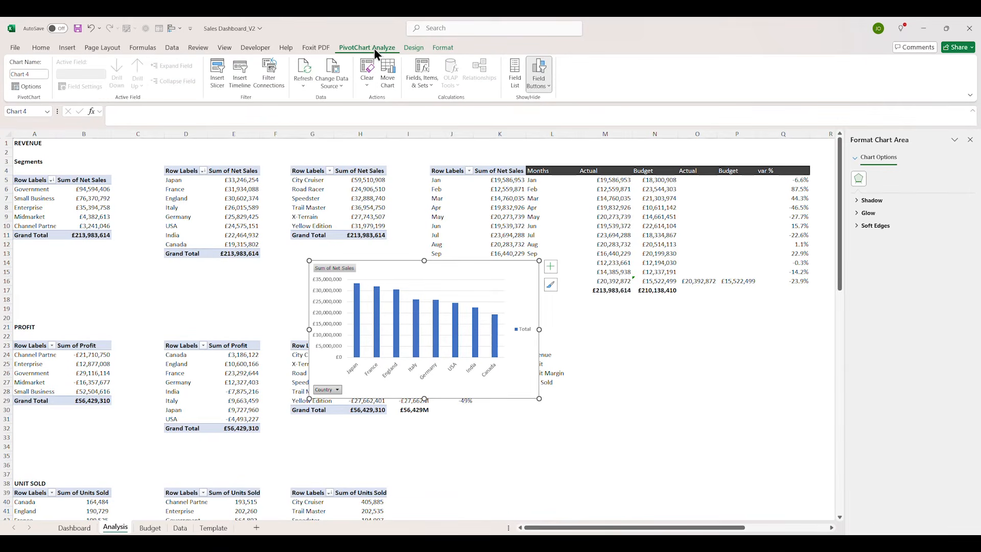
left_click(537, 81)
left_click(551, 171)
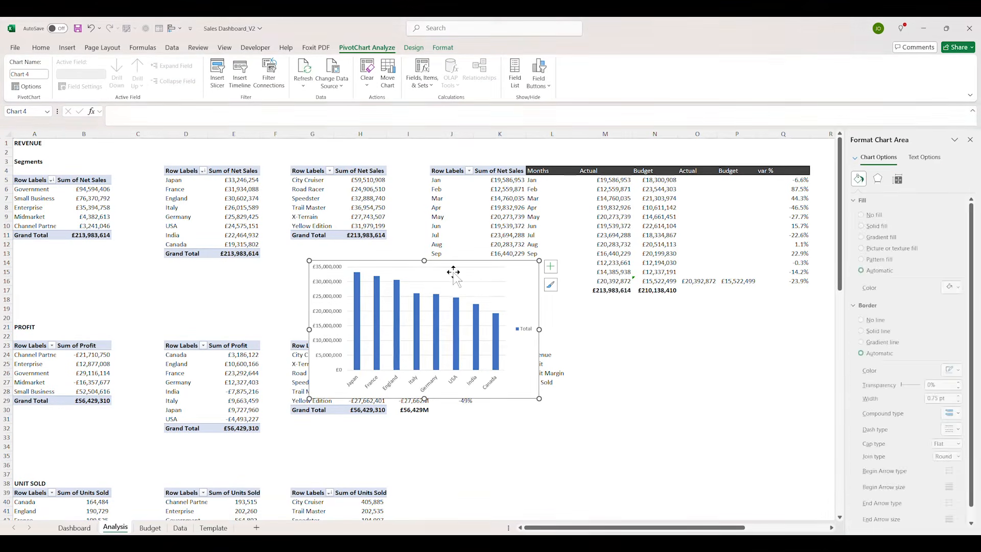
Delete the horizontal gridlines from the country net sales chart
left_click(445, 280)
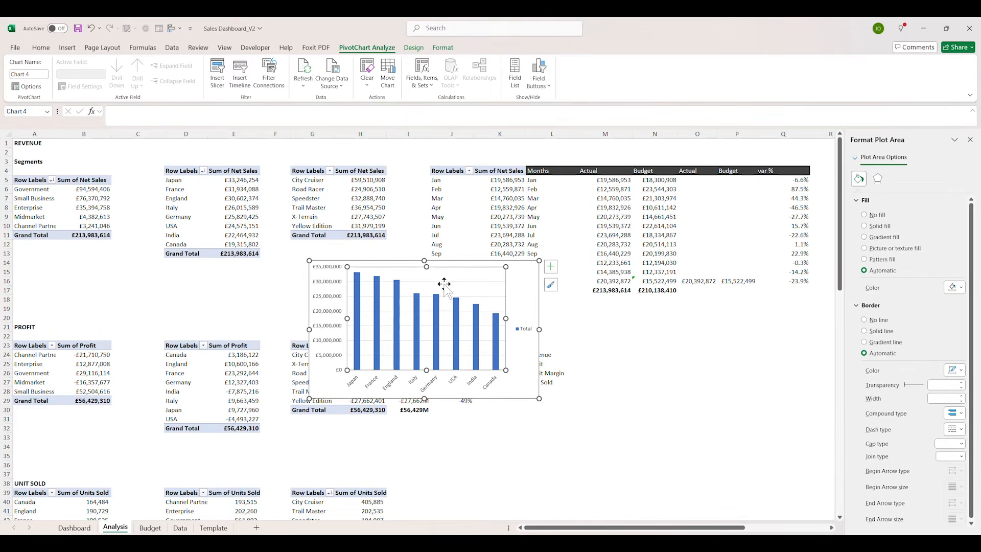
left_click(445, 296)
key("Delete")
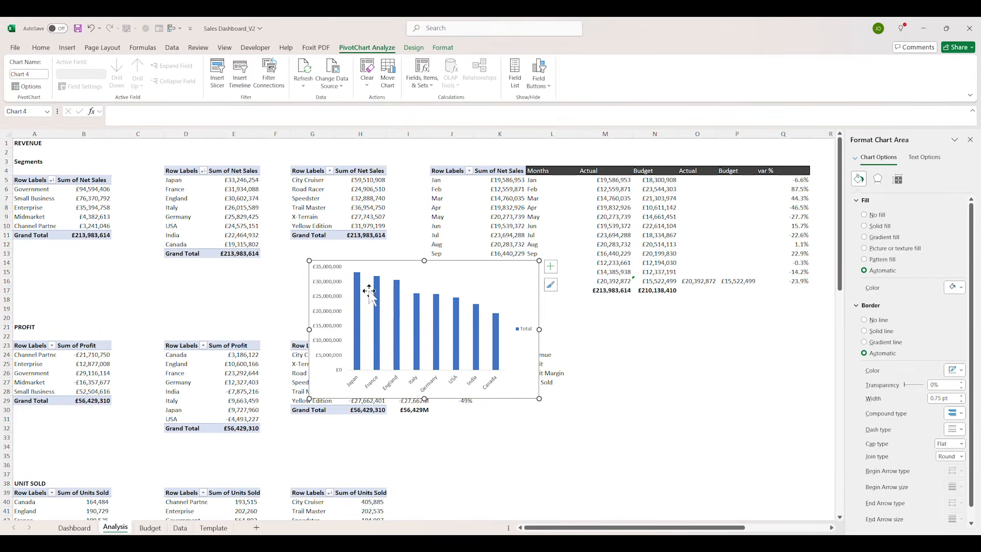
Set the display units of the country chart's vertical axis to Millions
left_click(329, 302)
left_click(870, 225)
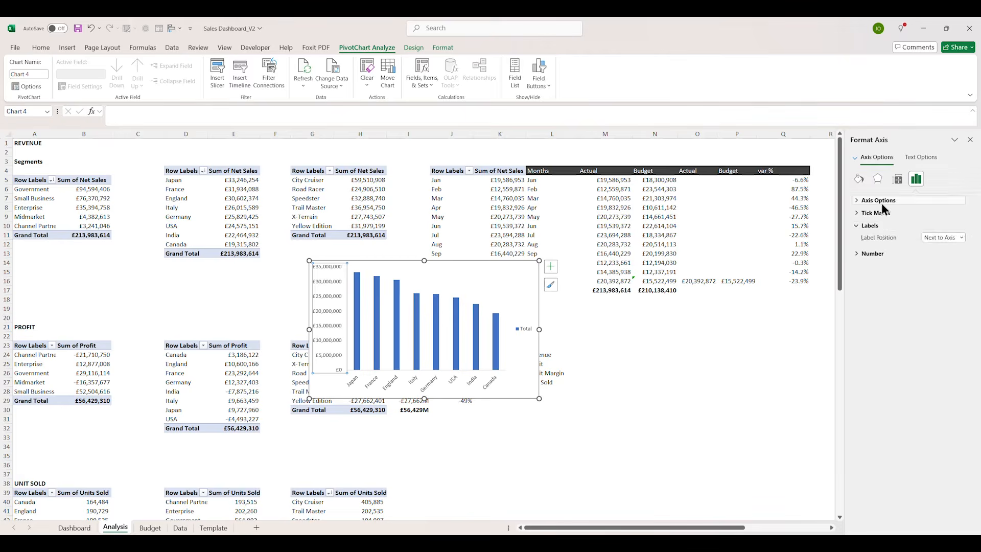
left_click(882, 201)
left_click(964, 339)
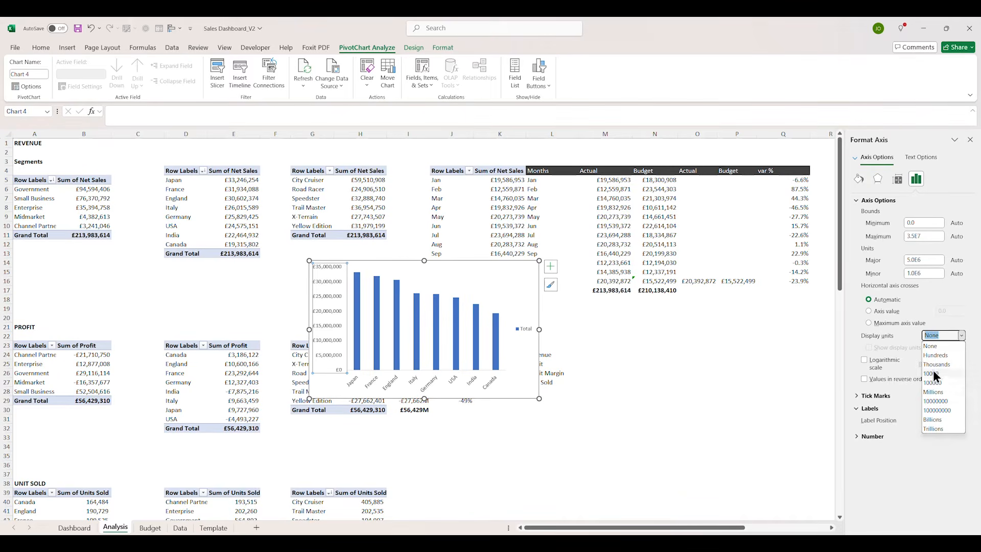
left_click(940, 391)
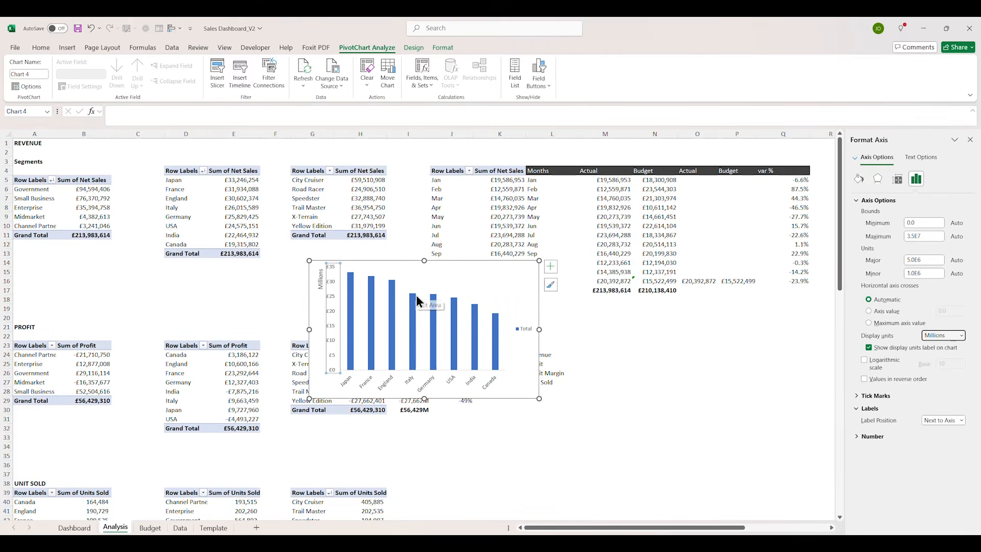
Delete the vertical axis and the legend from the country net sales chart
key("Delete")
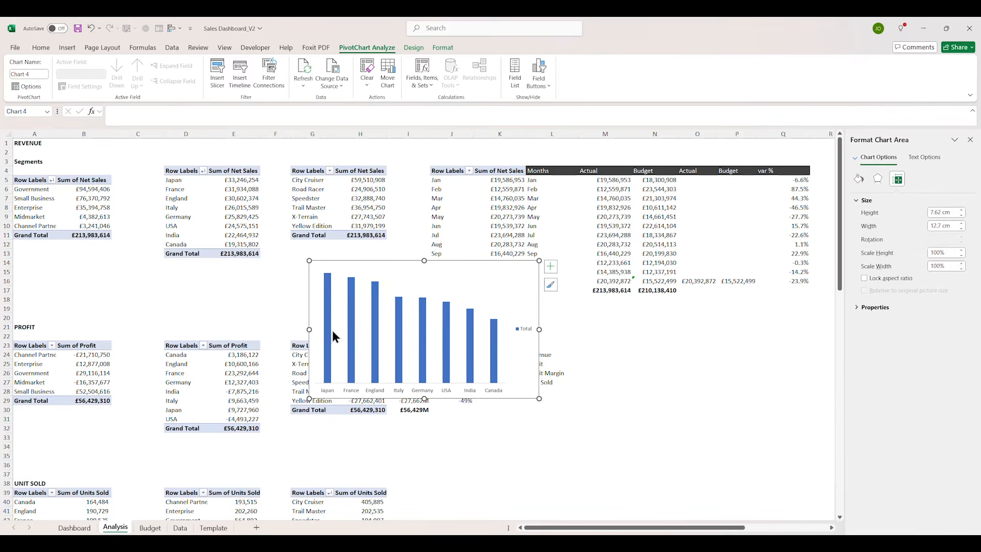
left_click(419, 275)
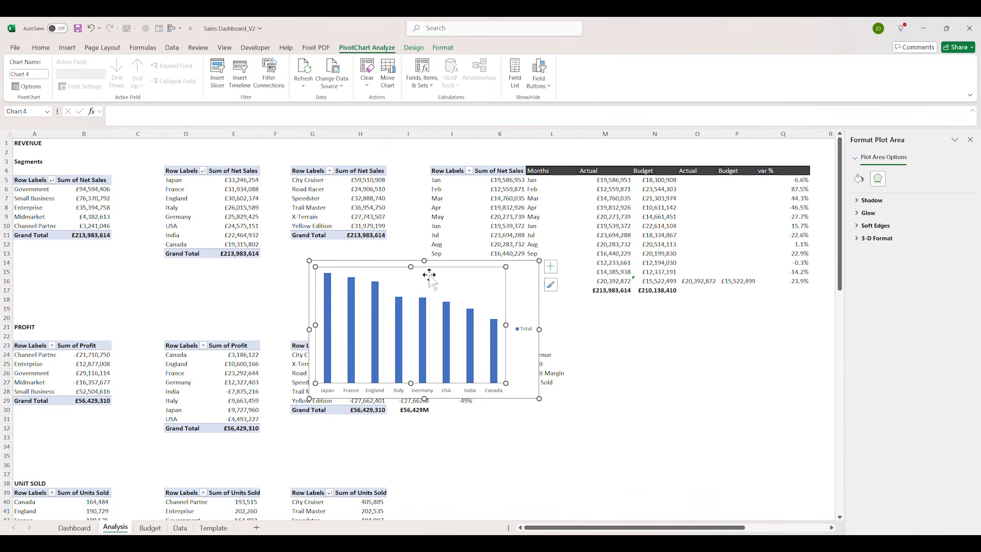
left_click(524, 330)
key("Delete")
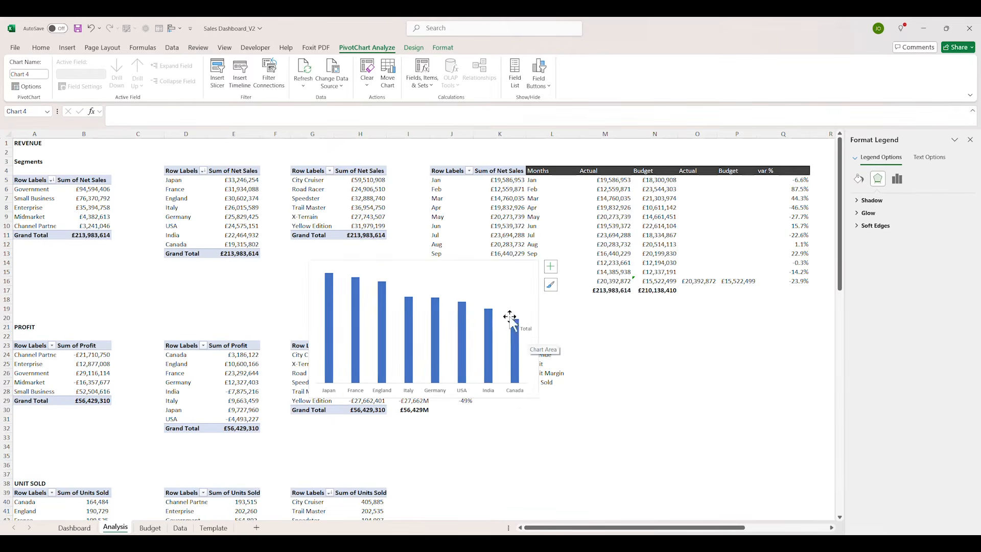
Move the country column chart from the Analysis sheet to the Revenue by Country card on the Dashboard sheet
left_click(495, 284)
left_click(509, 266)
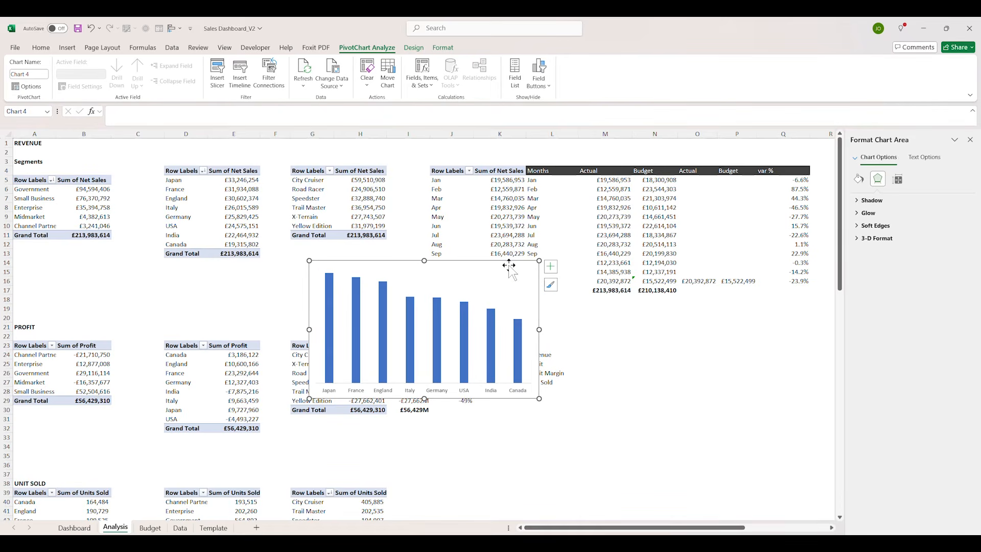
key("ctrl+x")
left_click(75, 527)
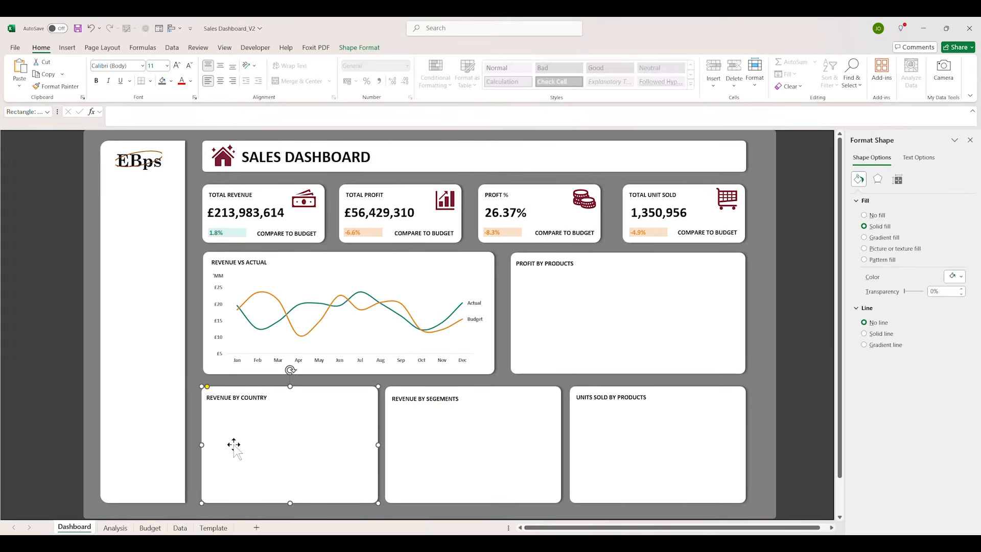
key("ctrl+v")
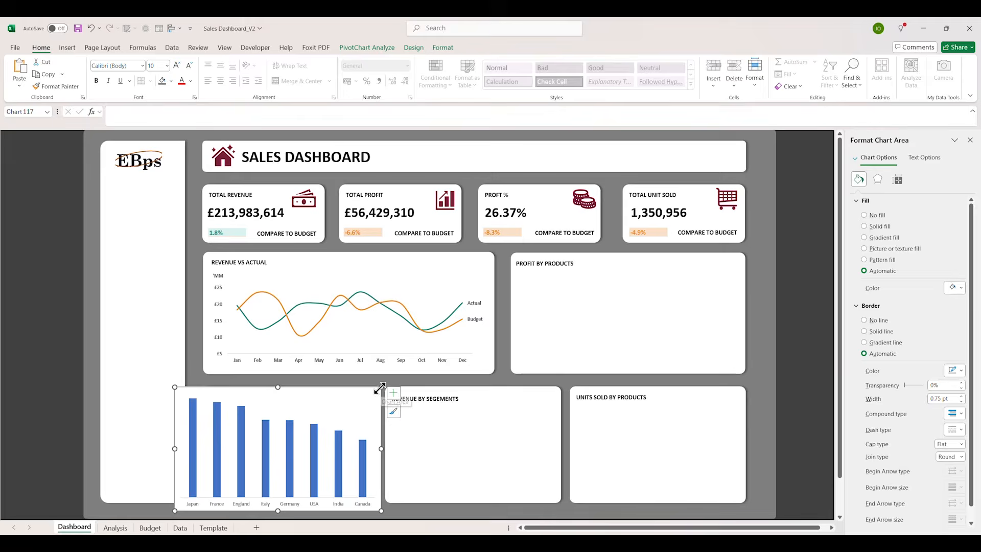
Fit the country column chart inside the Revenue by Country card with a solid fill and no border line
left_click_drag(330, 428, 349, 410)
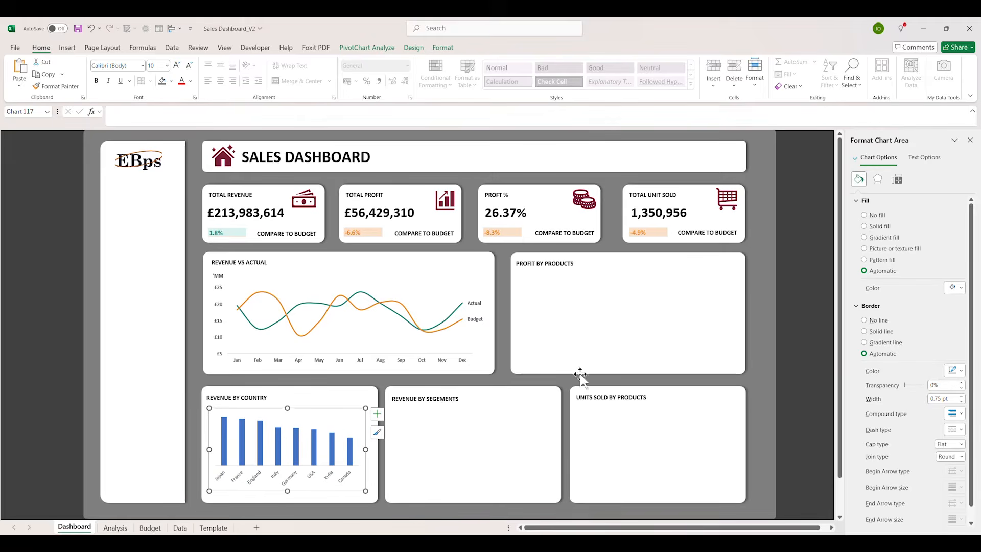
left_click(875, 227)
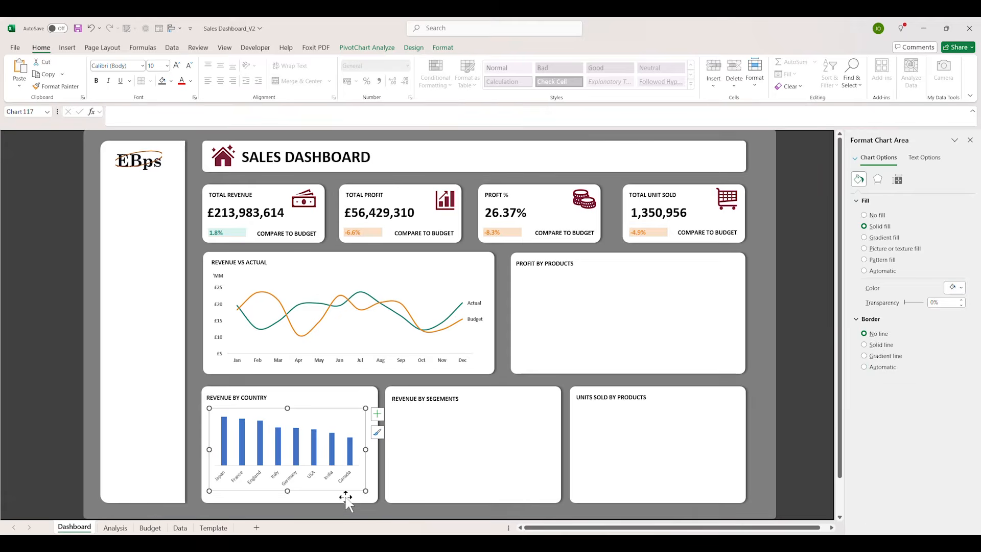
left_click_drag(366, 491, 371, 498)
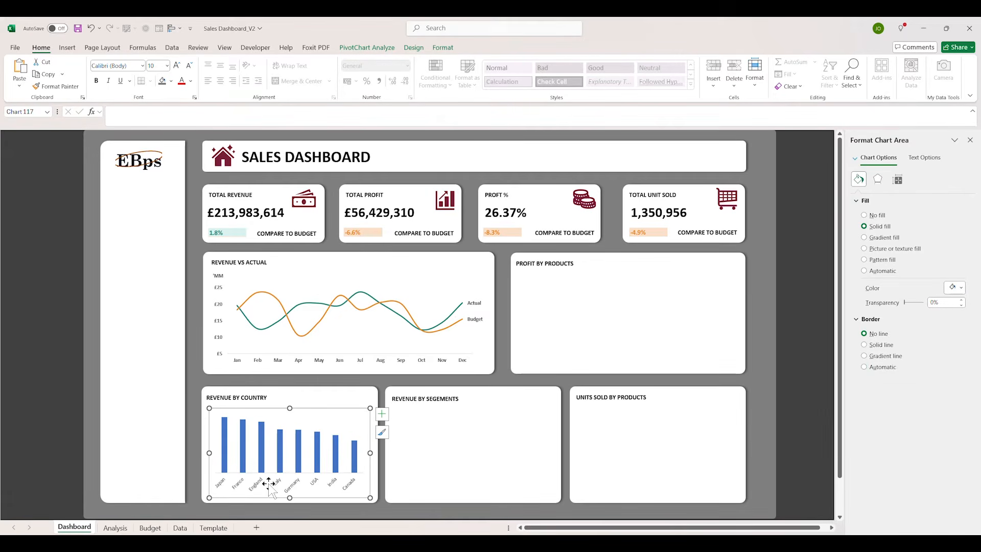
Bold the country axis labels and enlarge the chart to about 5.76 cm high by 10.49 cm wide within its card
left_click(281, 486)
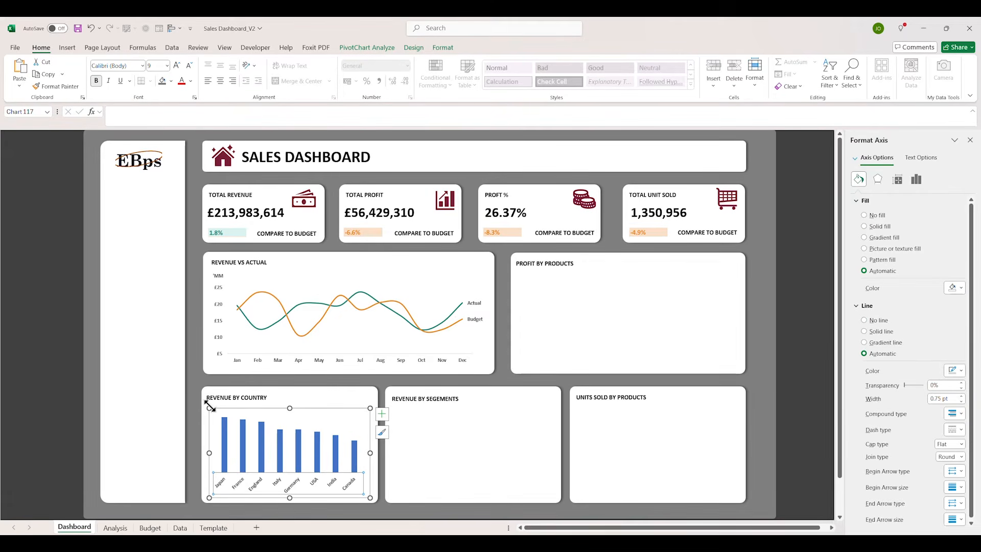
left_click_drag(209, 408, 241, 390)
left_click(240, 396)
left_click(241, 454)
left_click_drag(208, 451, 203, 451)
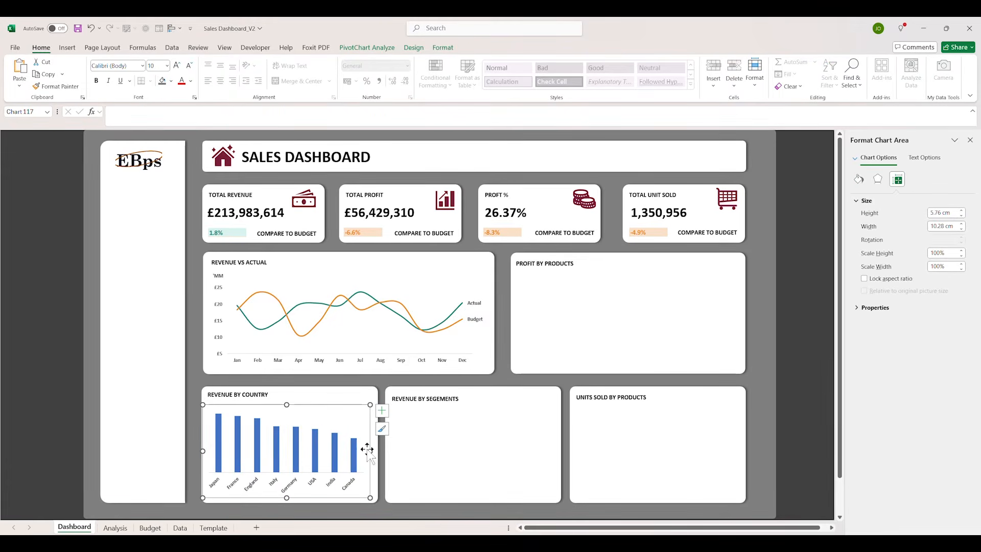
left_click_drag(370, 451, 373, 451)
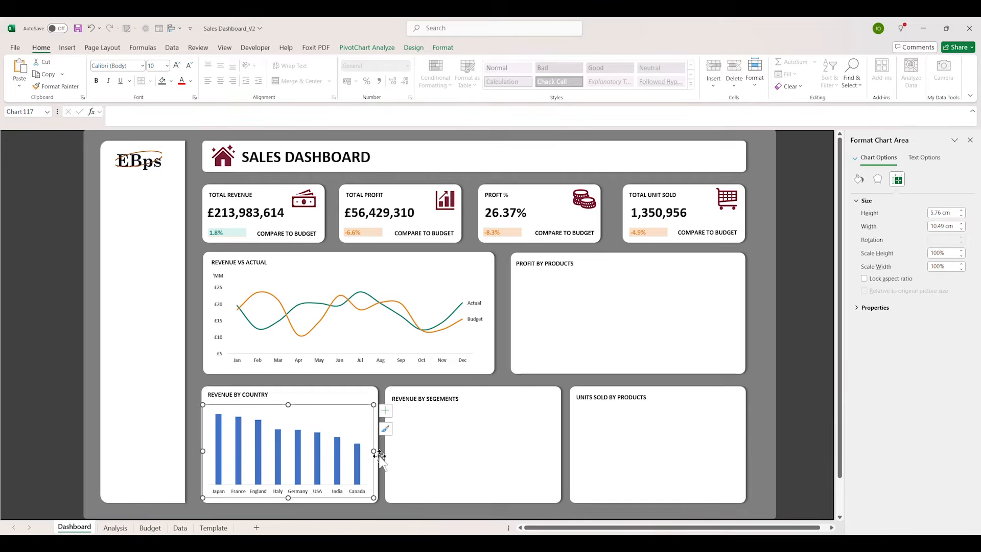
Set the gap width of the country columns to 94% and remove their outline
left_click(358, 459)
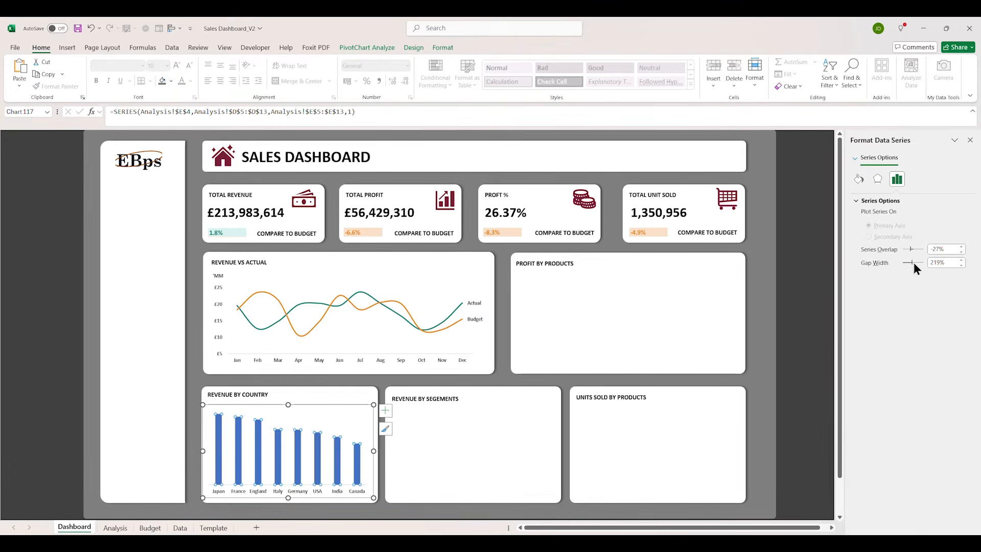
left_click_drag(912, 262, 909, 263)
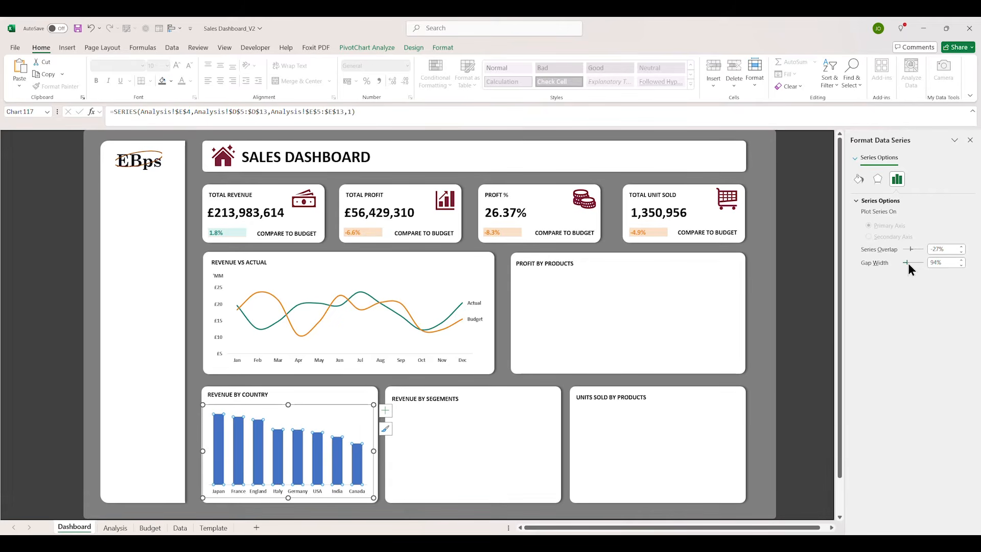
left_click(858, 178)
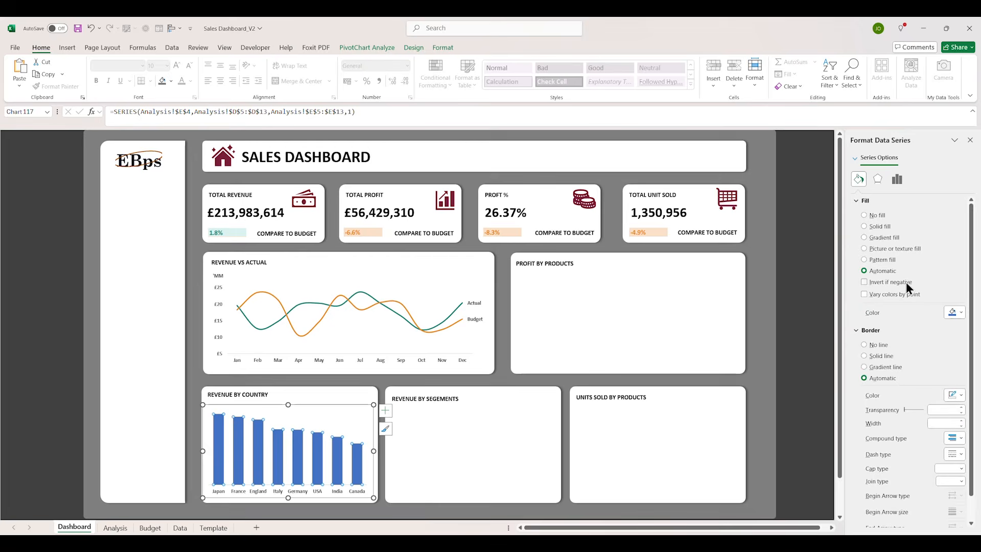
left_click(875, 345)
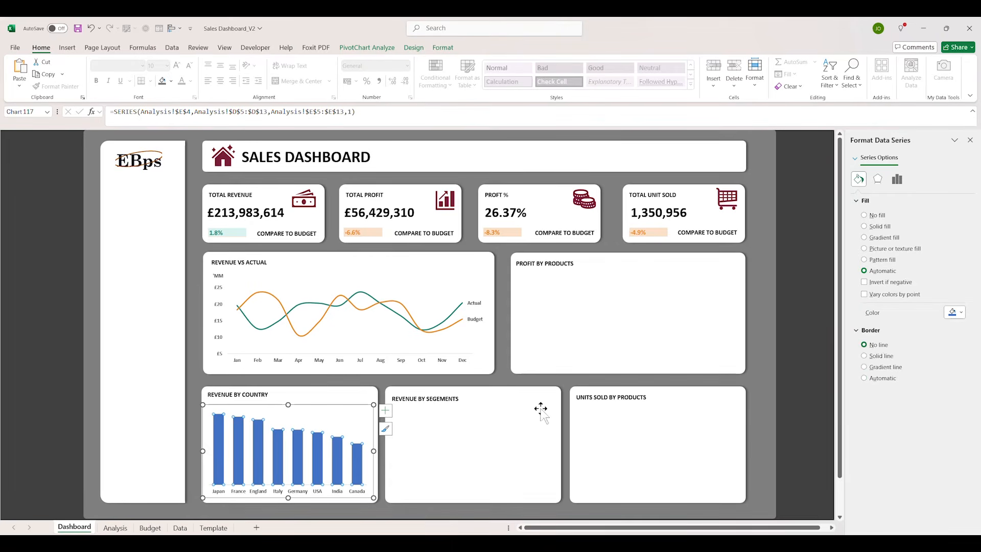
Fill the country chart's columns with solid orange
left_click(364, 415)
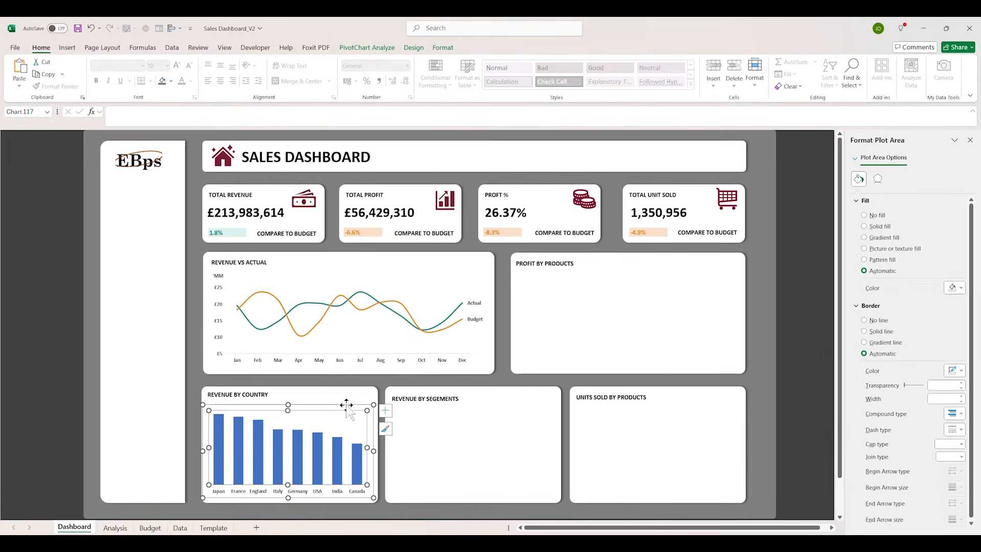
left_click(345, 403)
left_click(317, 449)
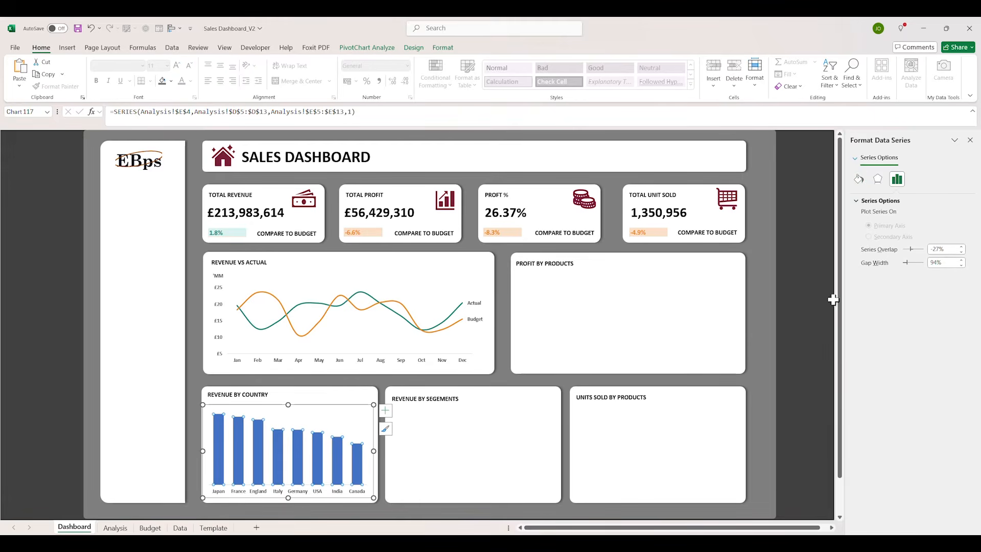
left_click(858, 178)
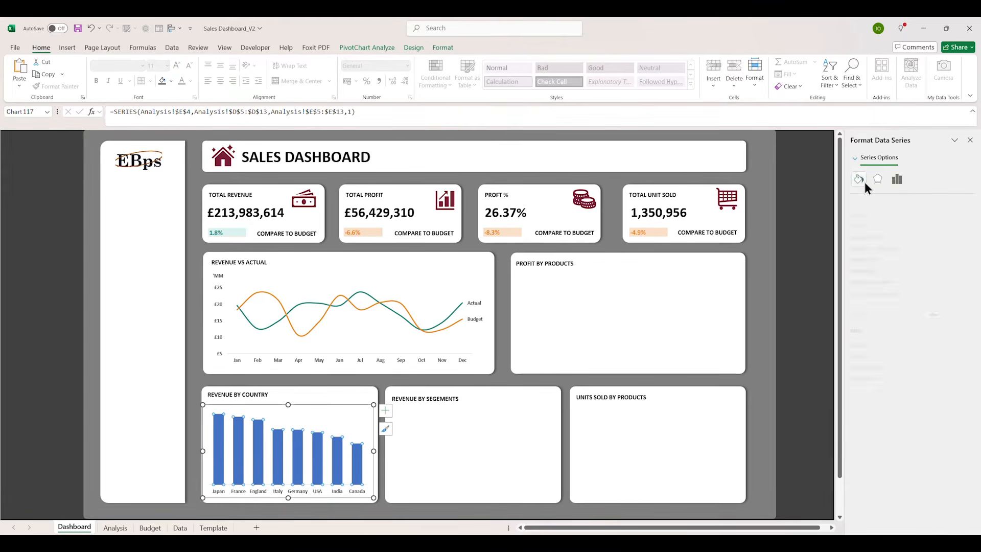
left_click(953, 312)
left_click(906, 450)
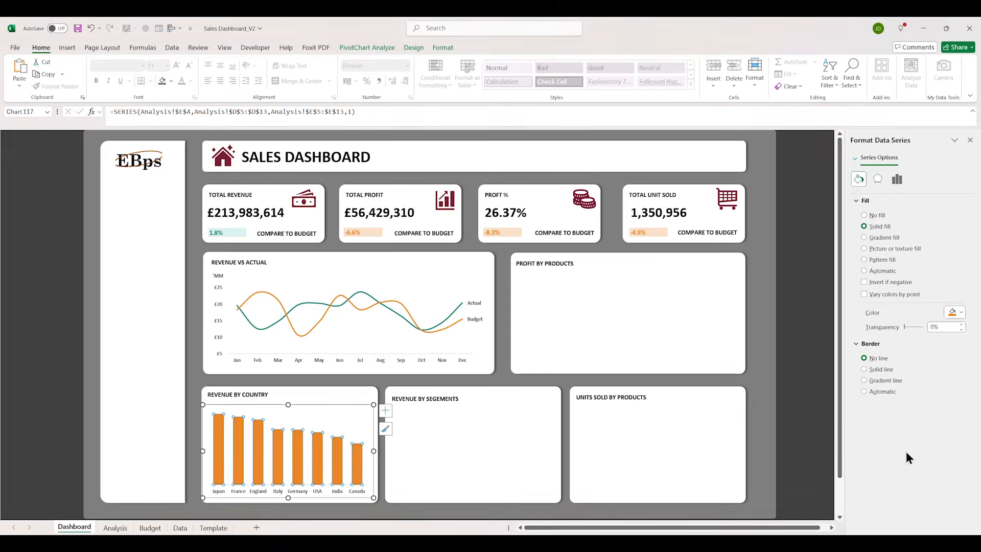
Add data labels to the columns of the Revenue by Country chart
left_click(357, 427)
left_click(353, 466)
left_click(385, 411)
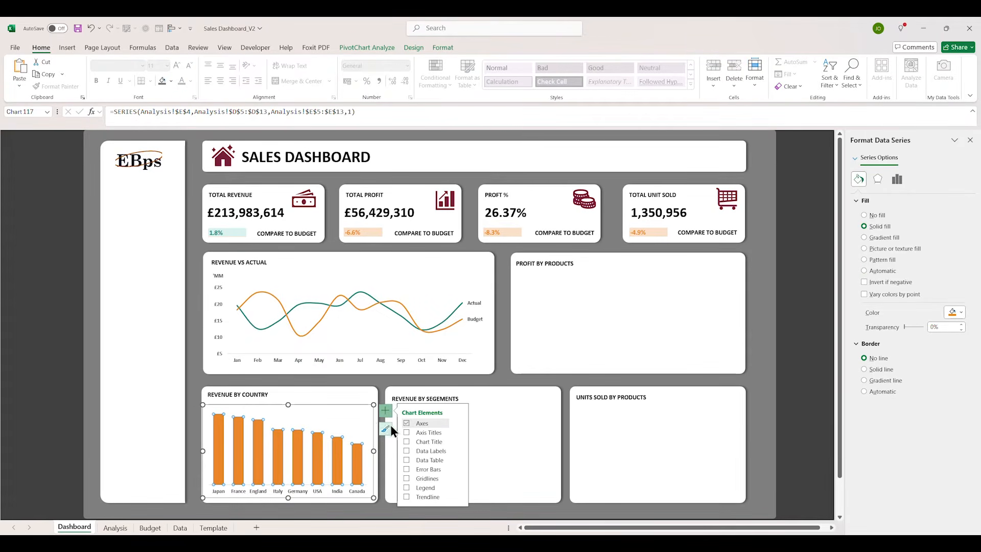
left_click(406, 451)
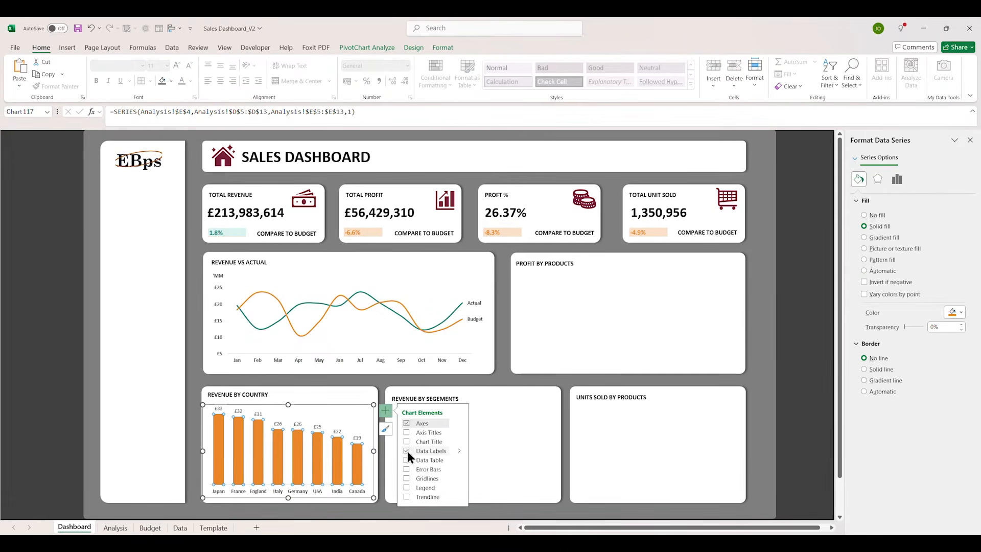
Apply the custom number format £#"M" to the country chart's data labels
left_click(219, 409)
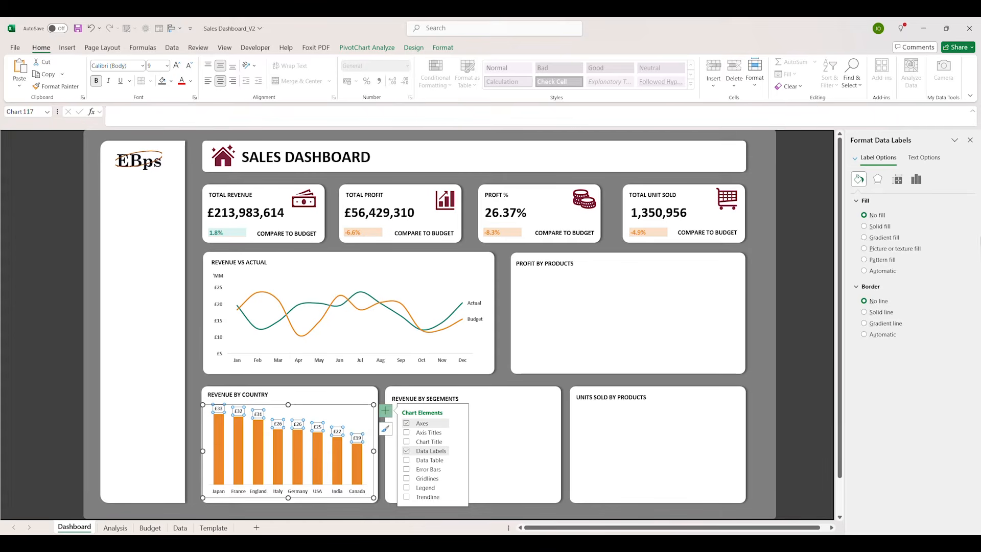
left_click(915, 180)
left_click(868, 214)
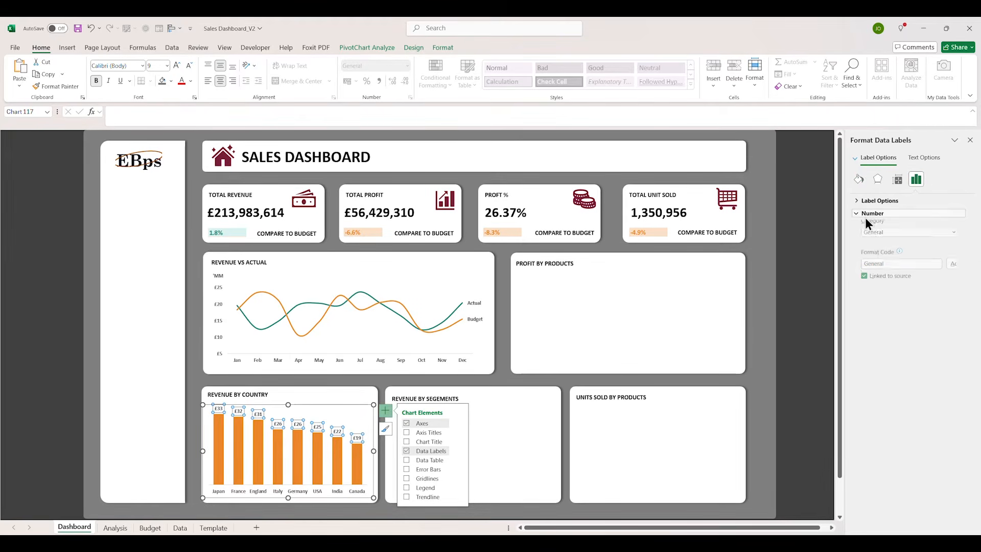
left_click(945, 236)
left_click(889, 339)
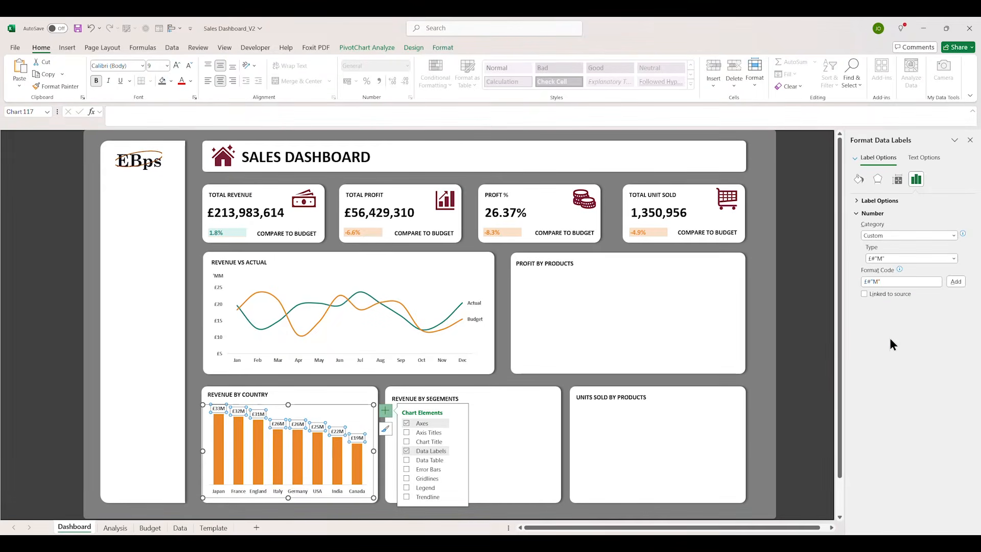
left_click(907, 258)
left_click(883, 281)
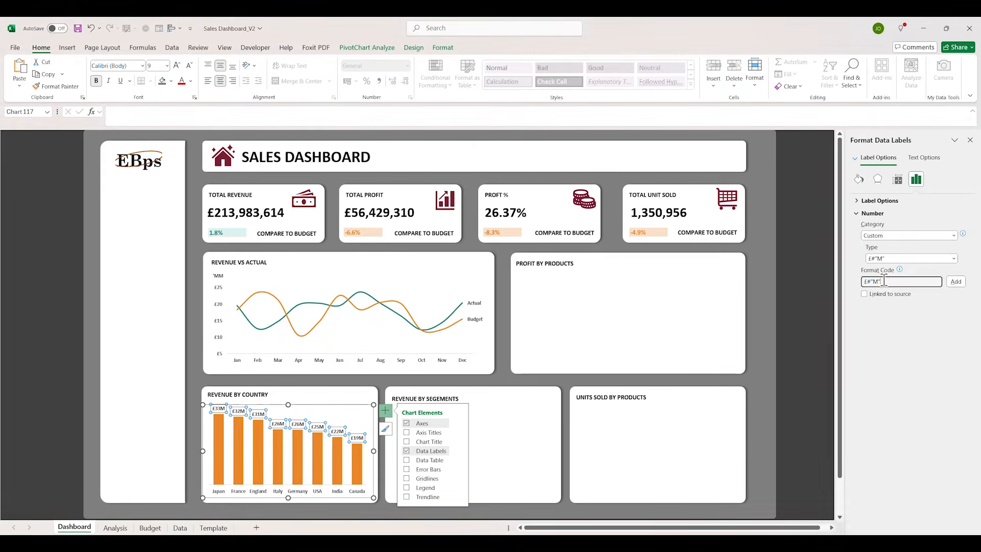
Lower the top edge of the country chart's plot area slightly to make room for the data labels, then deselect the chart
left_click(287, 415)
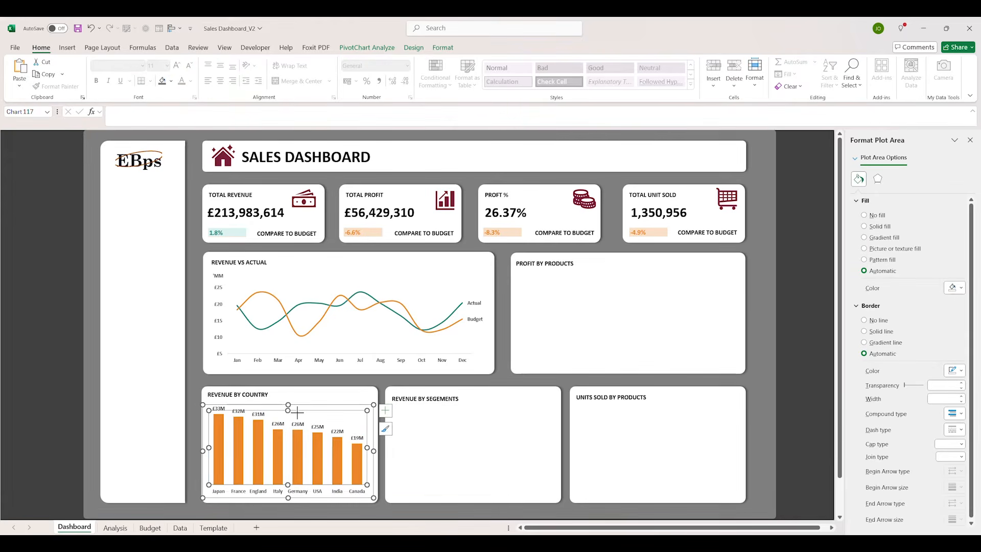
left_click_drag(288, 403, 289, 414)
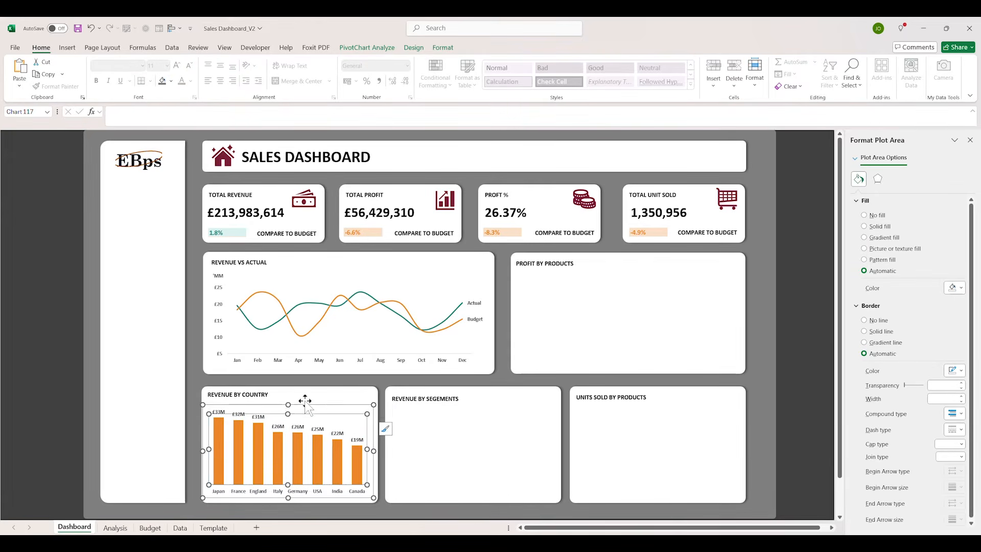
left_click(306, 400)
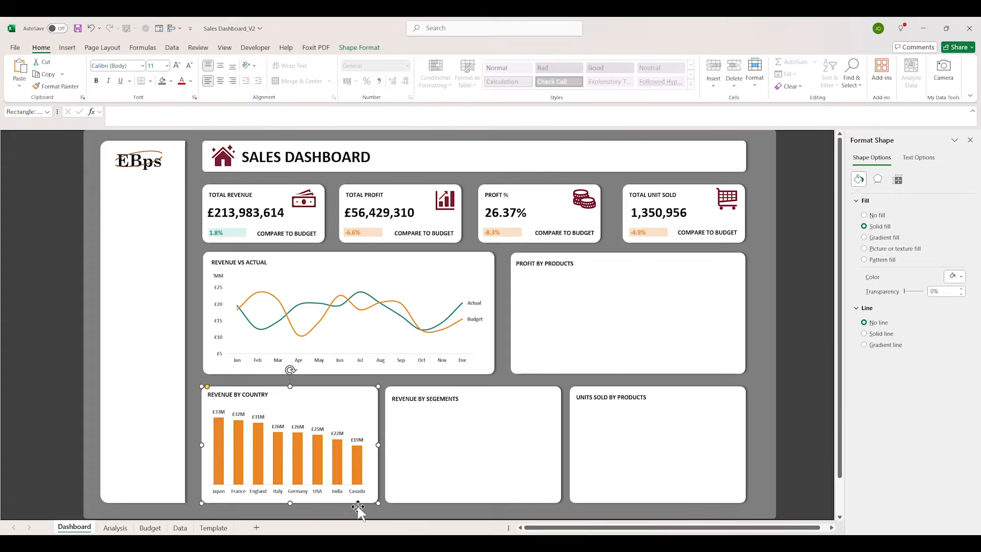
left_click(392, 517)
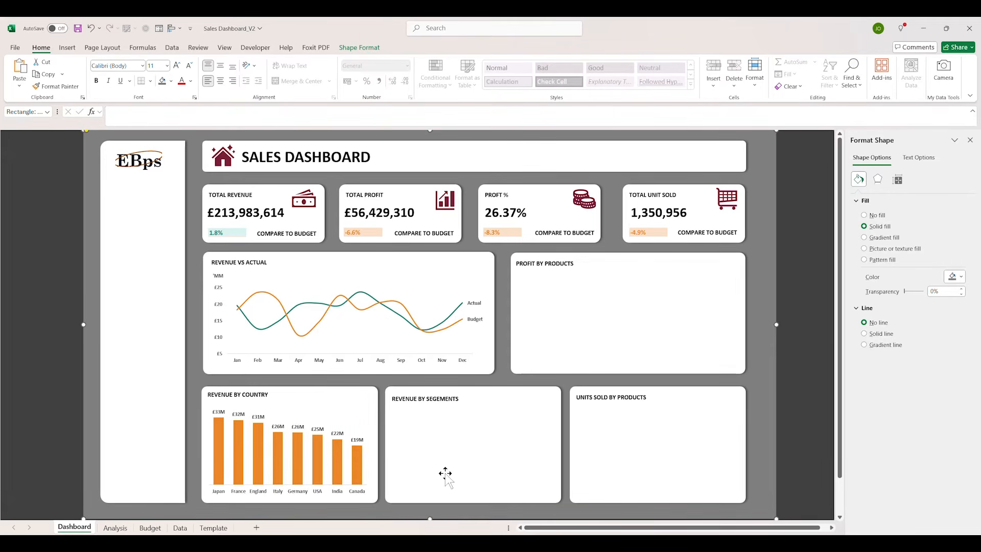
Insert a Radar PivotChart from the Segments net sales pivot table, A5:B11, on the Analysis sheet
left_click(114, 527)
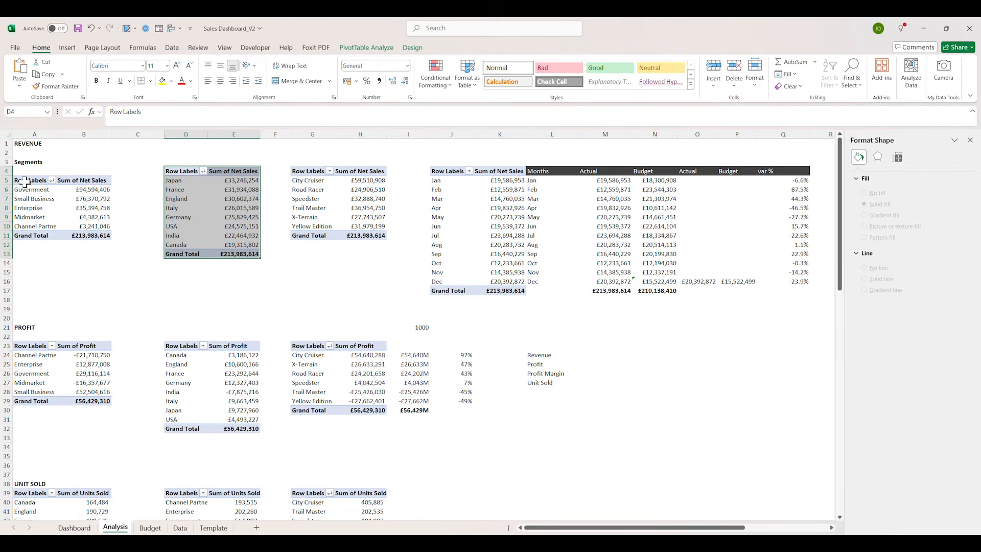
left_click_drag(25, 182, 85, 235)
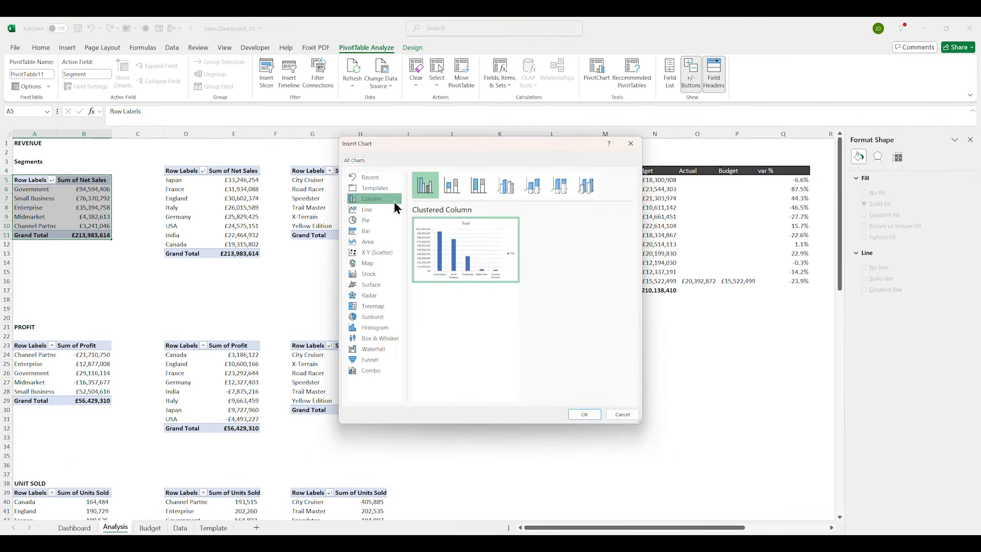
left_click(374, 295)
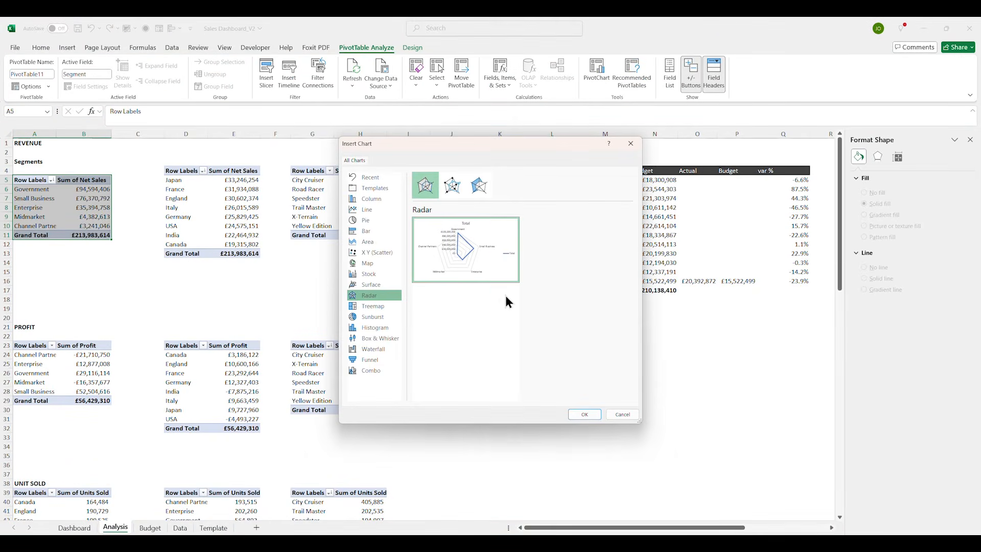
left_click(585, 415)
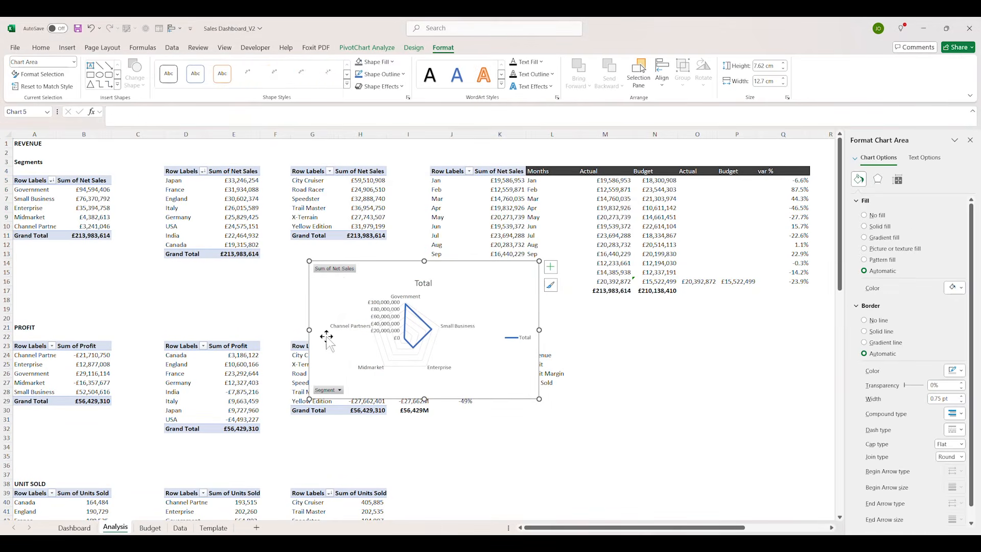
Hide all field buttons on the segments radar chart
left_click(367, 48)
left_click(539, 85)
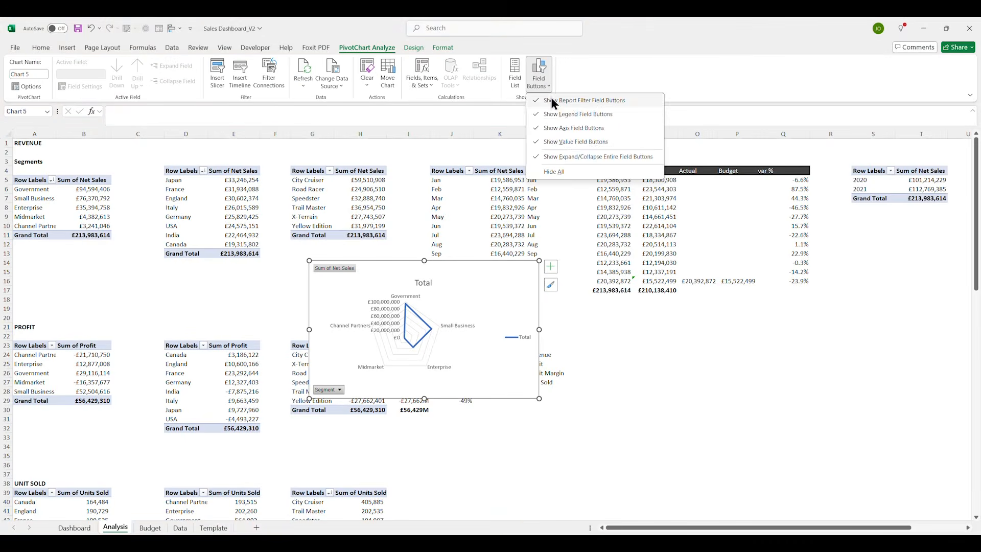
left_click(557, 168)
Set the radar chart's value axis to display units of Millions with the custom number format £#"M"
left_click(387, 316)
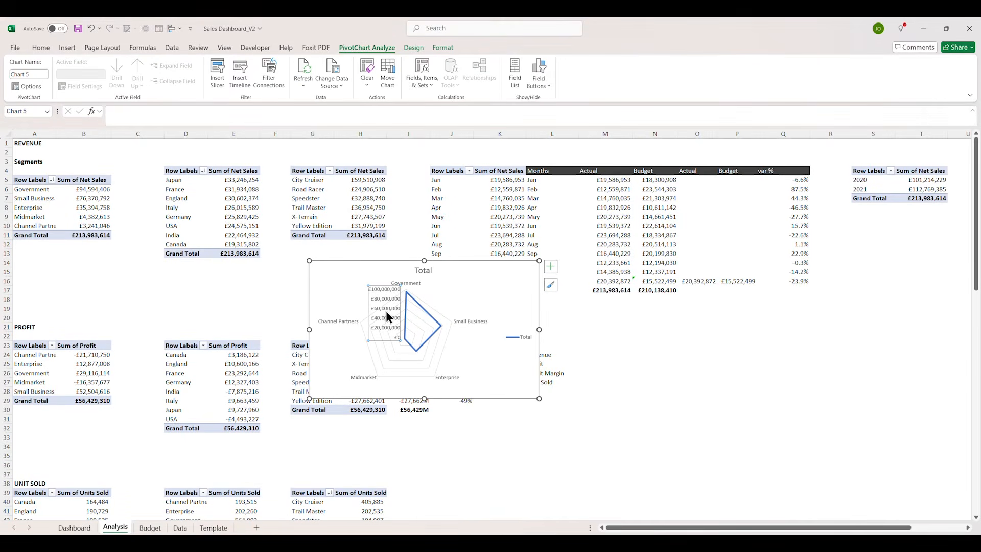
right_click(400, 360)
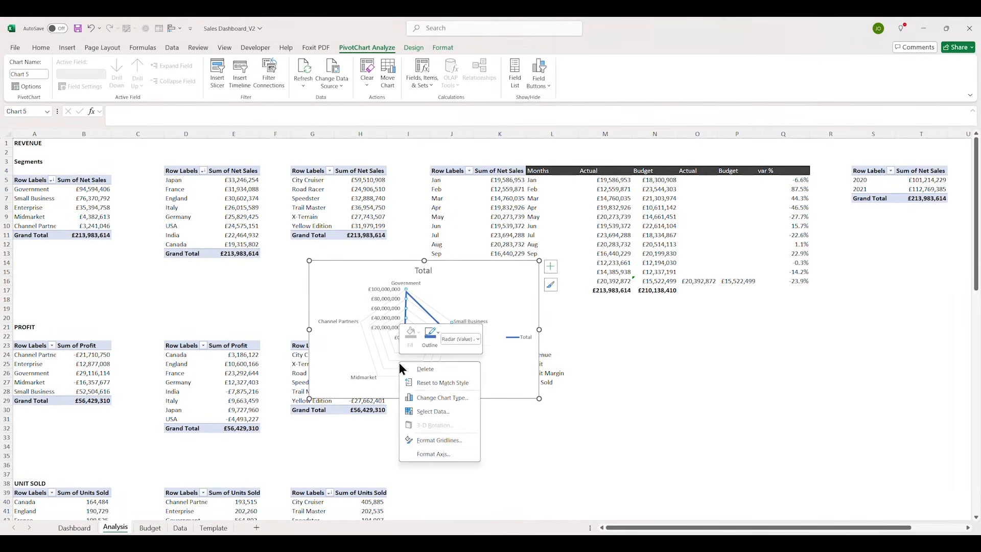
left_click(426, 450)
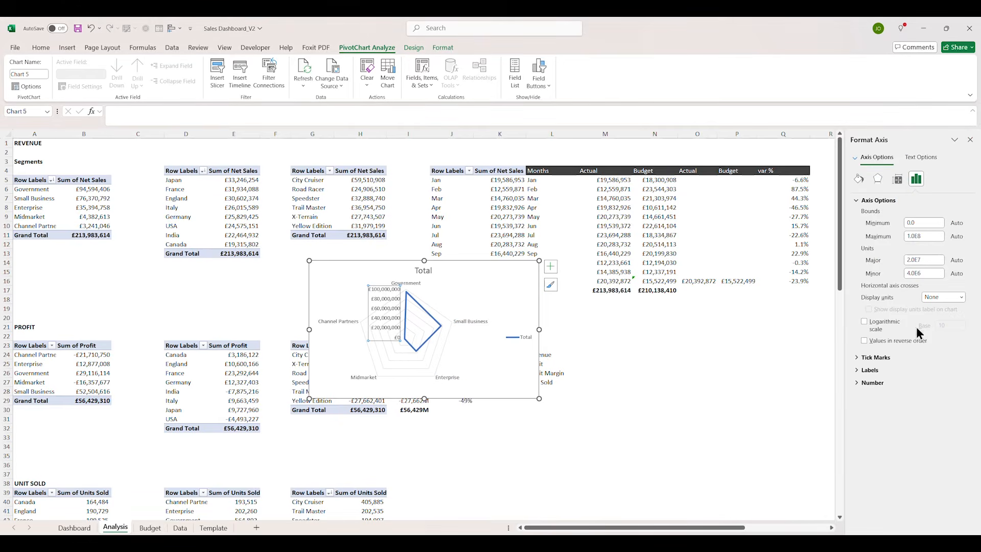
left_click(960, 297)
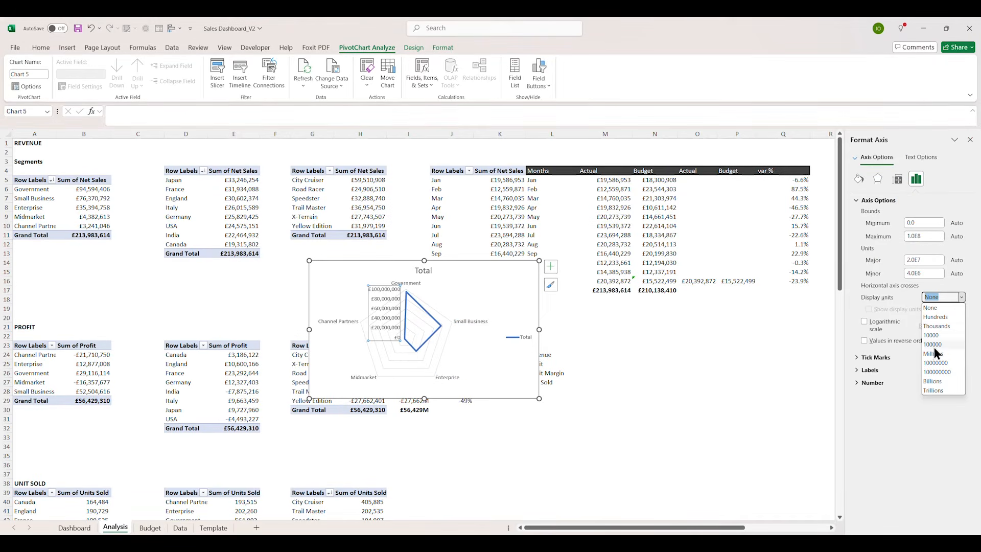
left_click(934, 354)
left_click(872, 383)
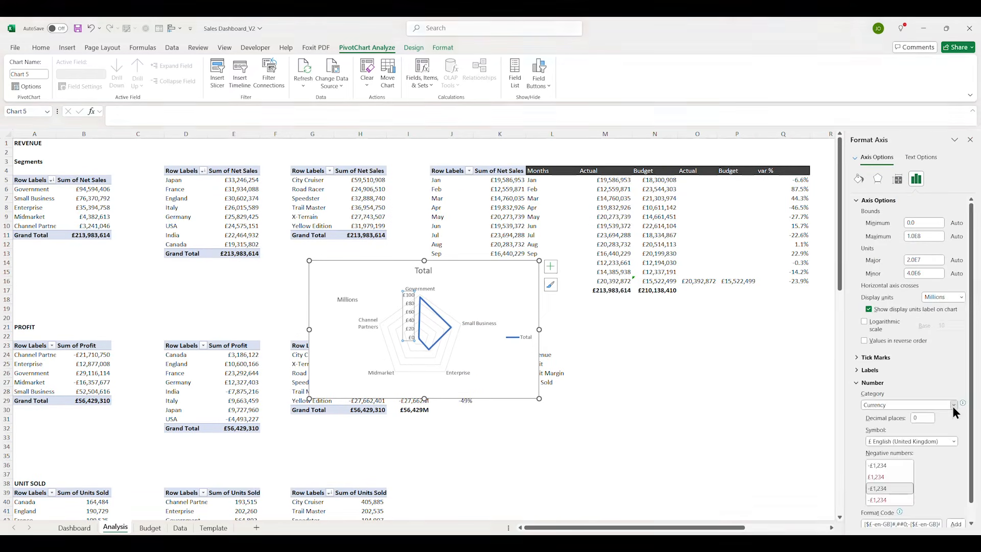
left_click(953, 404)
left_click(889, 516)
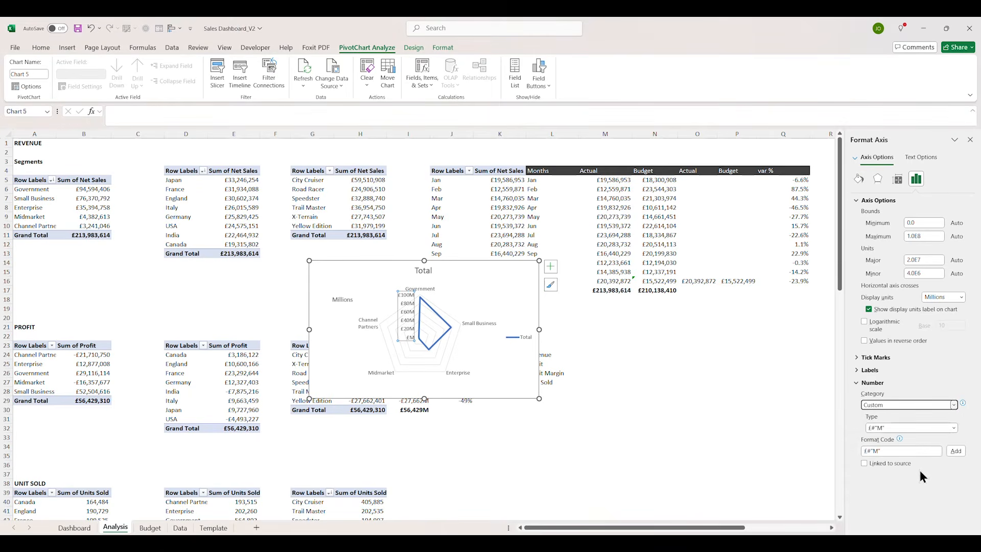
Remove the Millions display units label and the chart title from the radar chart
left_click(954, 451)
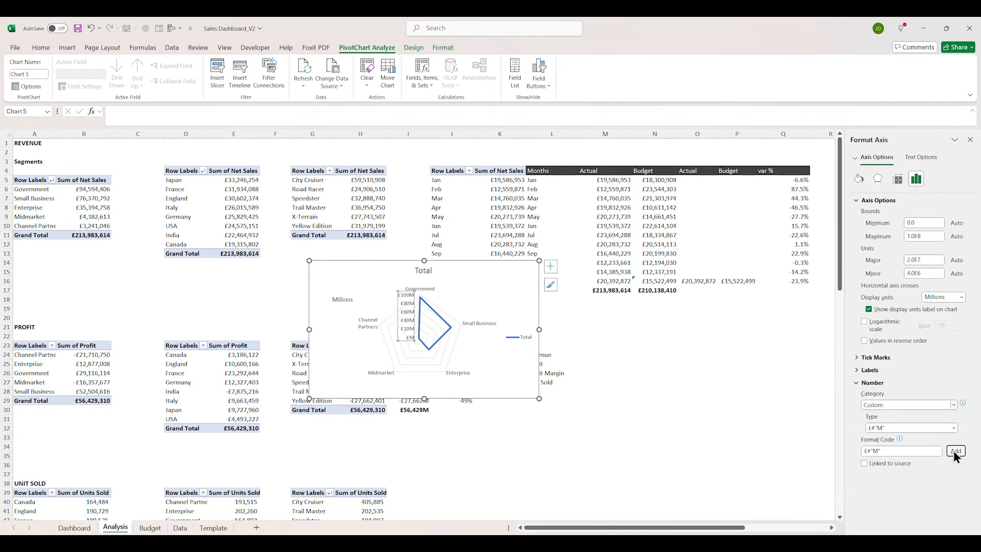
left_click(606, 448)
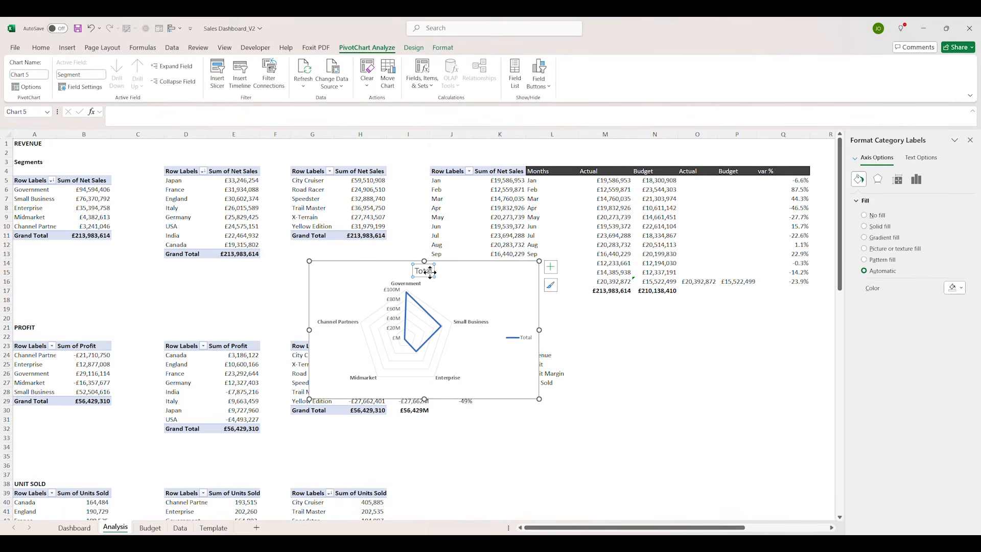
left_click(429, 272)
key("Delete")
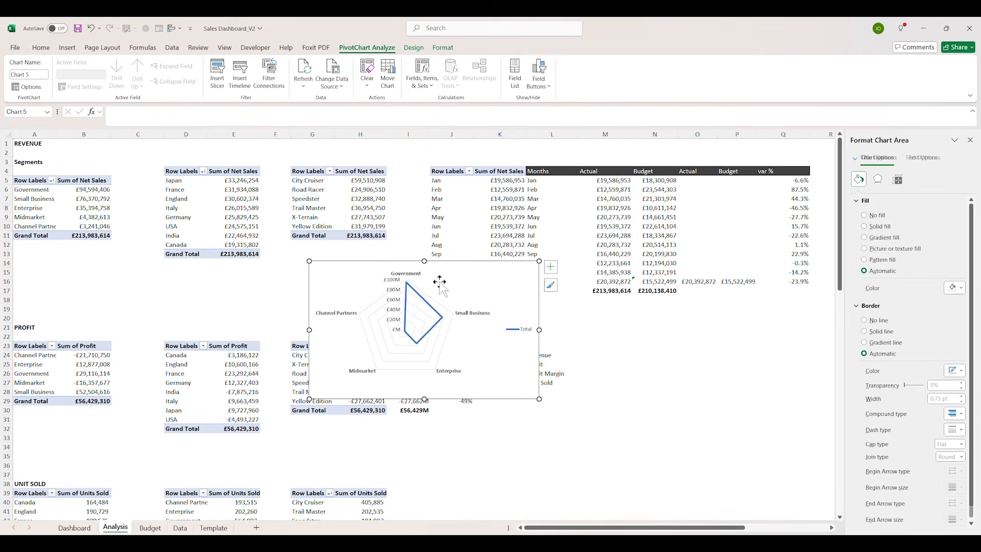
Color the radar chart's major gridlines with the recently used orange
left_click(419, 366)
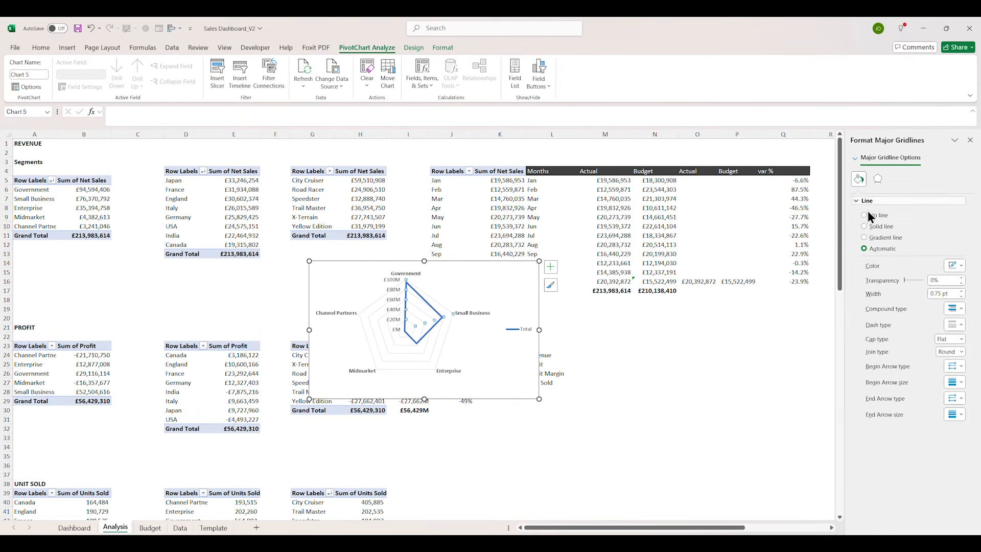
left_click(960, 265)
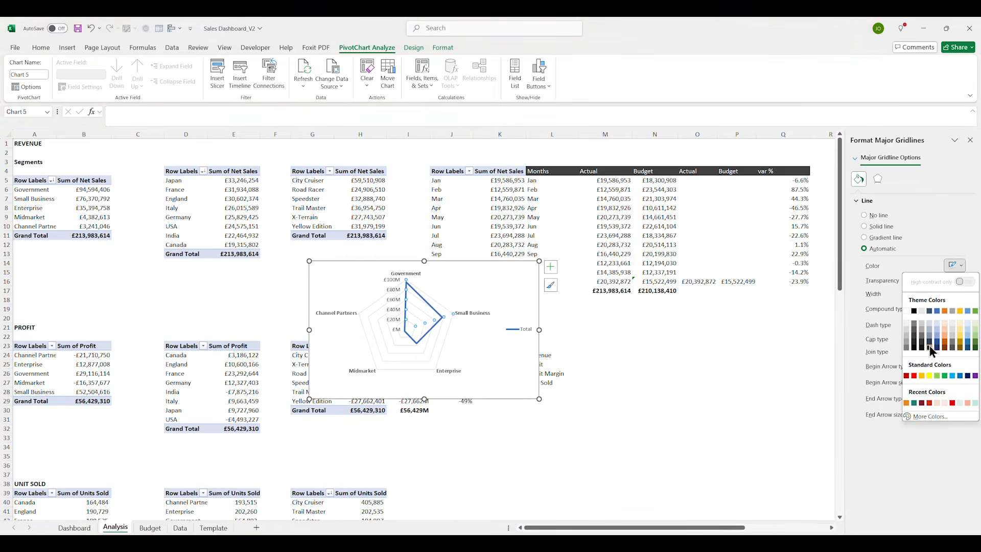
left_click(906, 404)
Change the radar chart's data series line to the recently used dark green
left_click(438, 323)
left_click(437, 323)
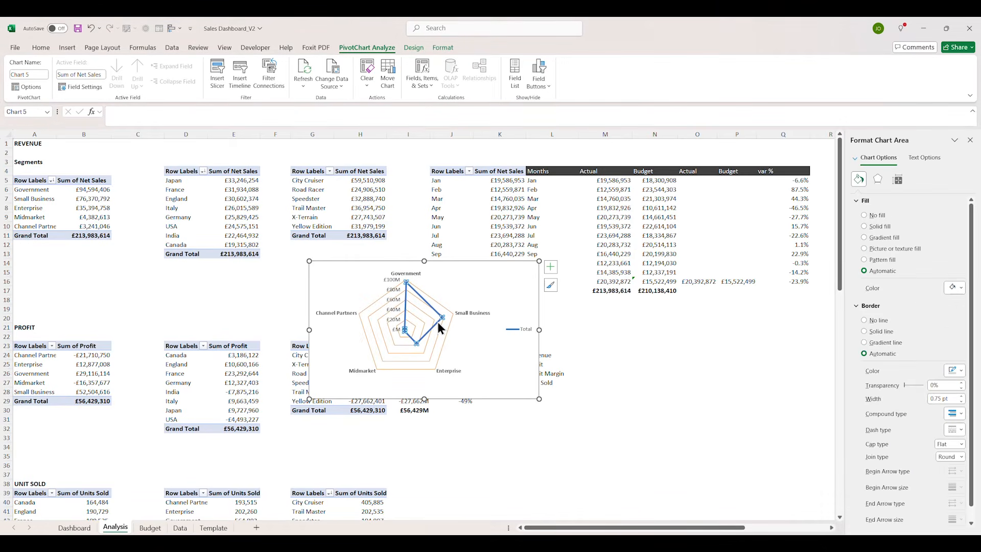
left_click(953, 279)
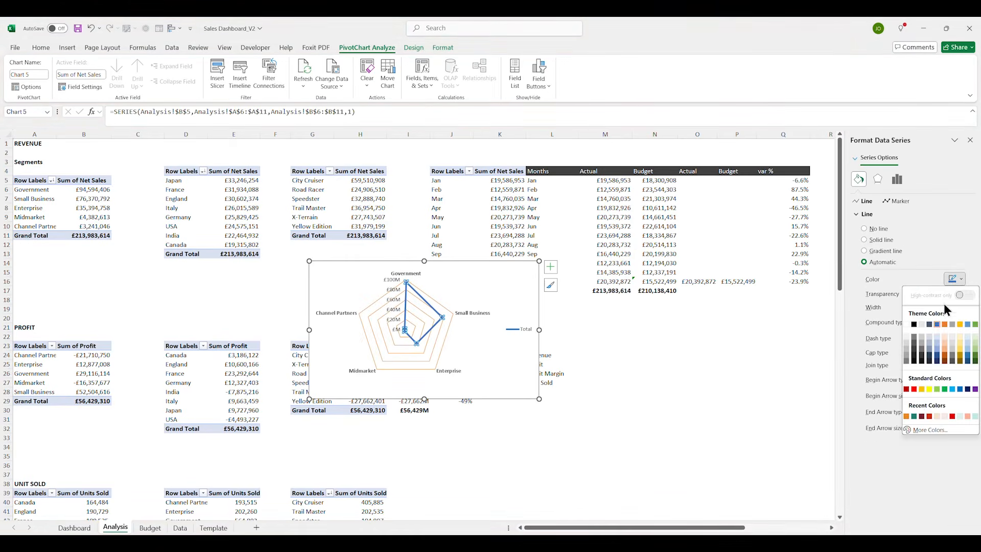
left_click(914, 416)
left_click(467, 373)
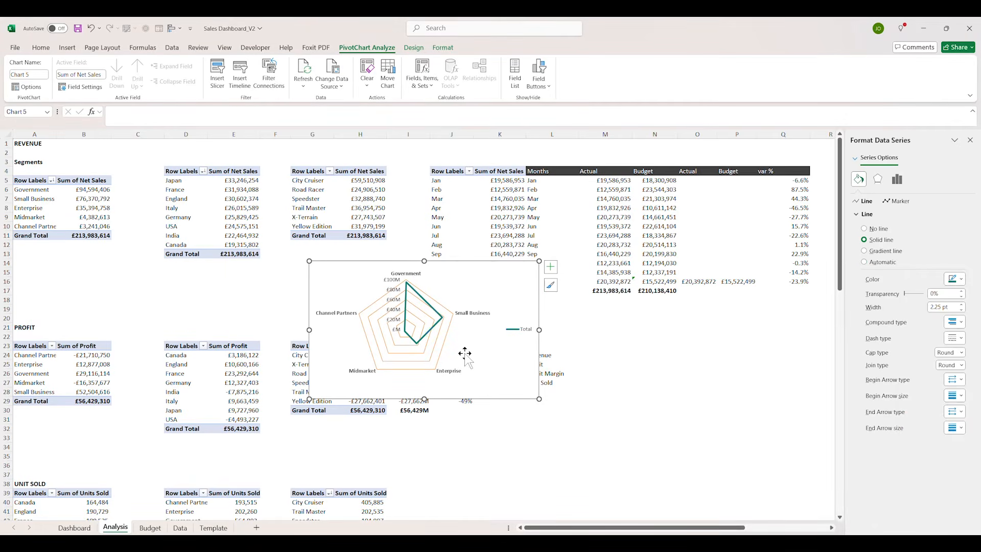
Delete the radar chart's value axis and turn on data labels
left_click(384, 280)
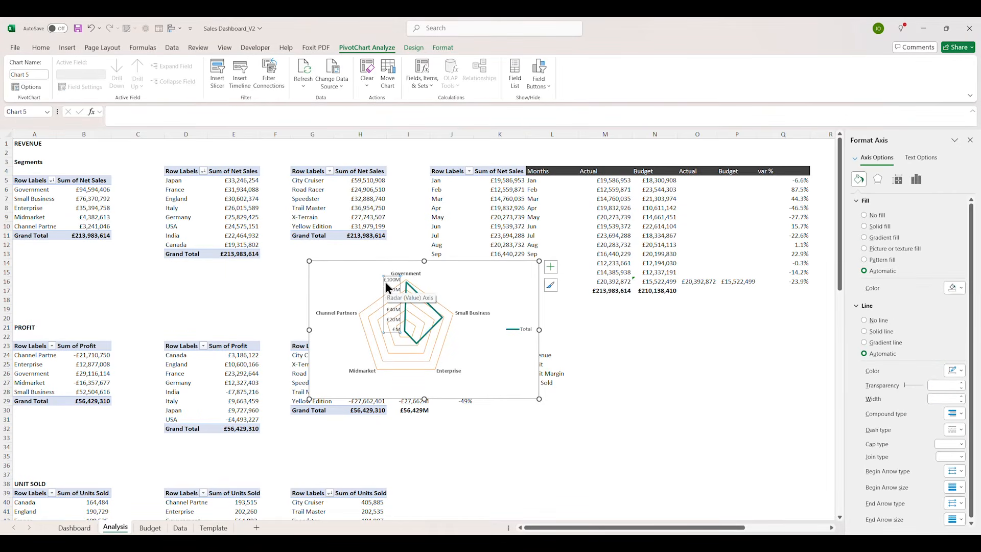
key("Delete")
left_click(551, 268)
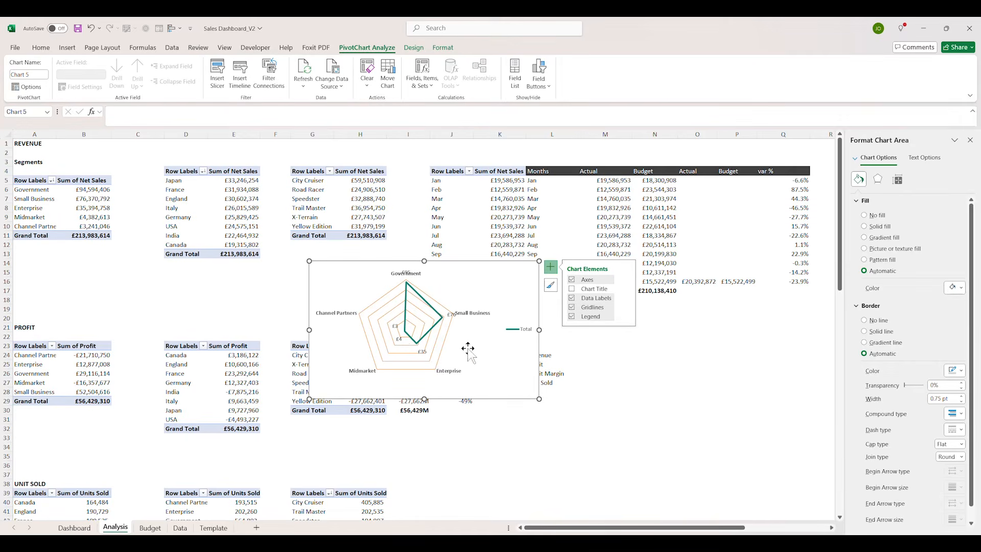
Remove the legend from the radar chart and make the chart slightly smaller
left_click(422, 352)
left_click(469, 337)
left_click_drag(539, 260, 525, 277)
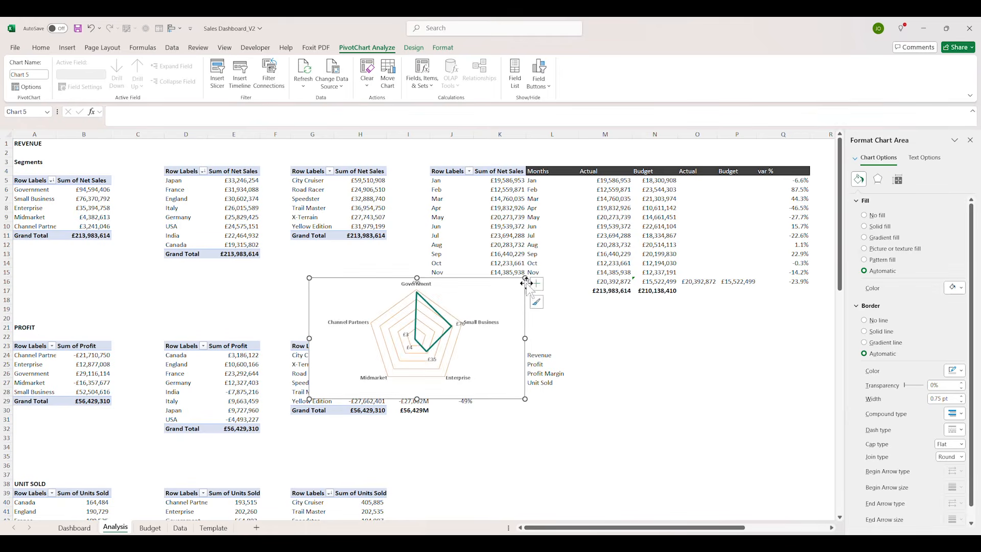
Cut the radar chart from the Analysis sheet and paste it onto the Dashboard sheet
key("Delete")
left_click(74, 528)
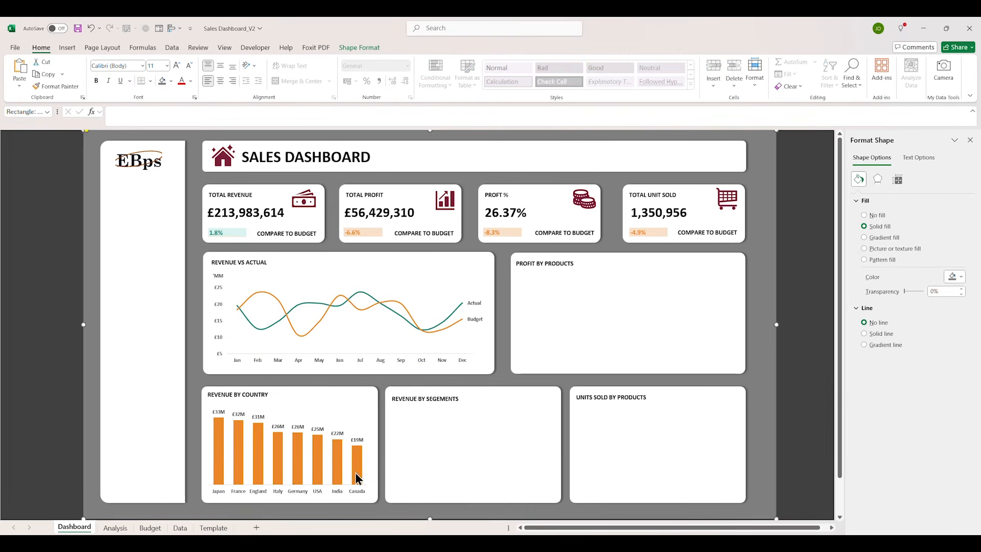
key("ctrl+v")
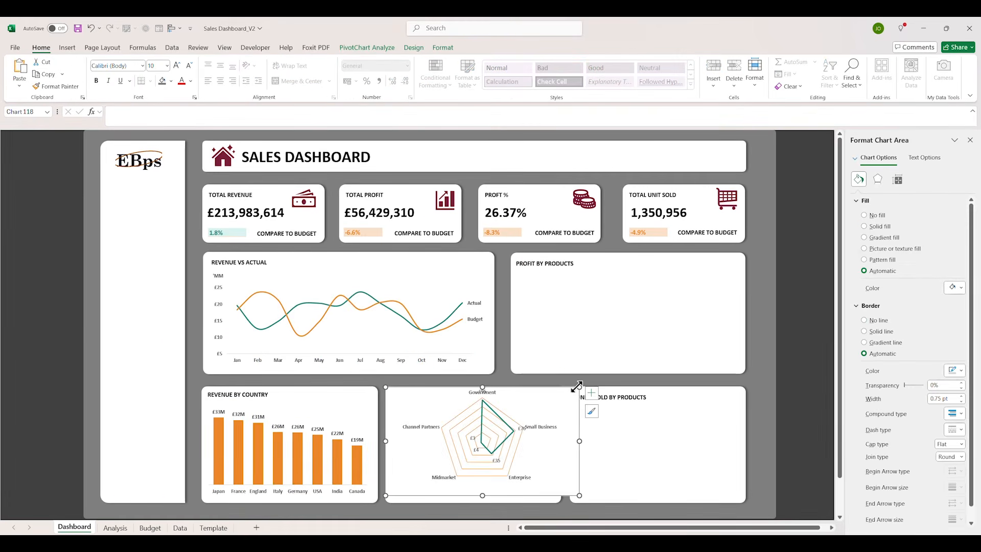
Resize and fit the radar chart inside the REVENUE BY SEGEMENTS card below its heading
left_click_drag(579, 387, 554, 406)
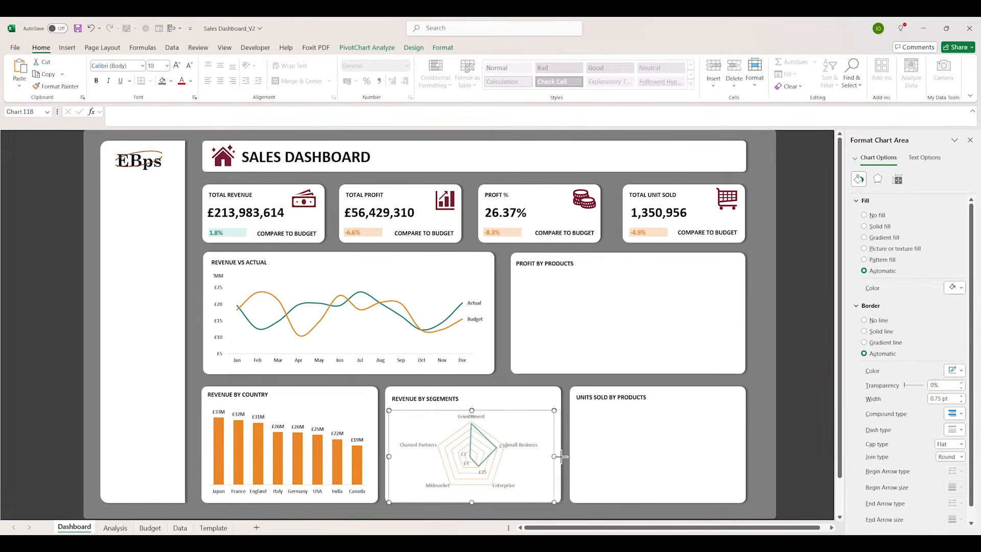
left_click_drag(563, 456, 557, 456)
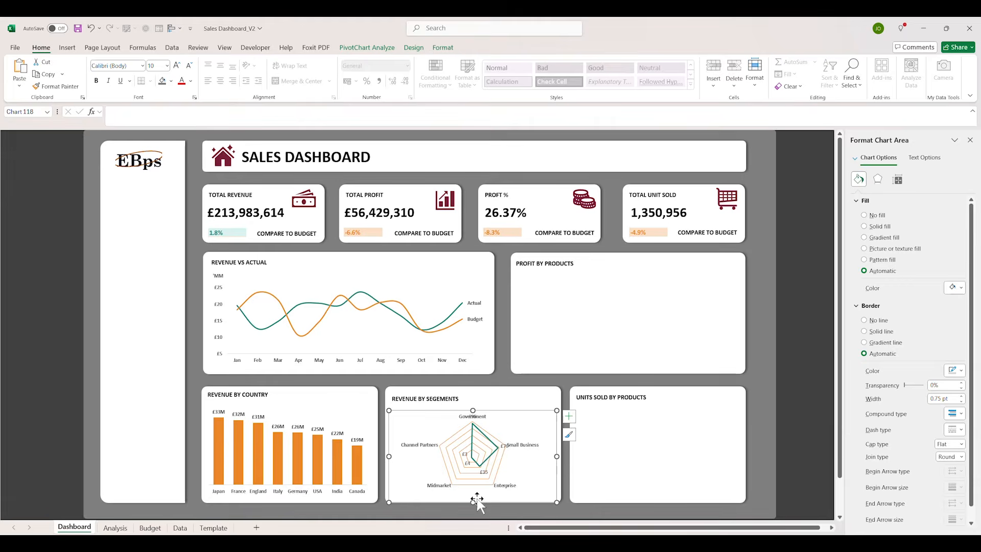
left_click_drag(474, 501, 475, 494)
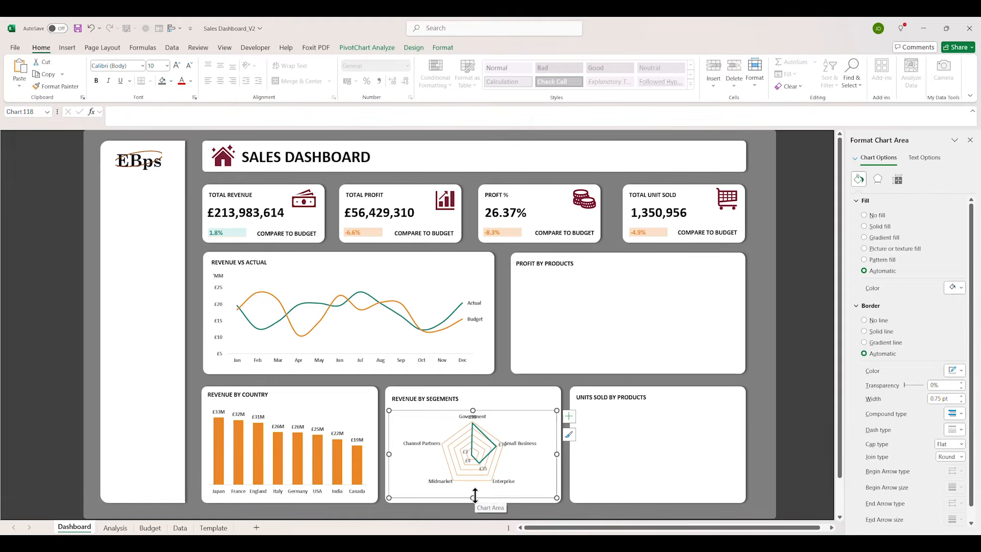
Apply the custom number format £#"M" to the radar chart's data labels
left_click(505, 433)
left_click(460, 450)
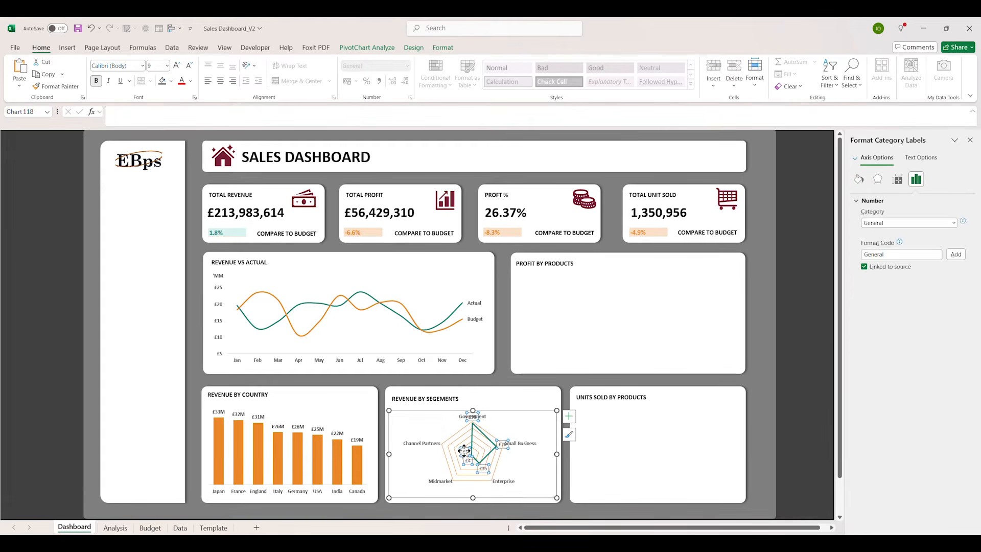
left_click(897, 178)
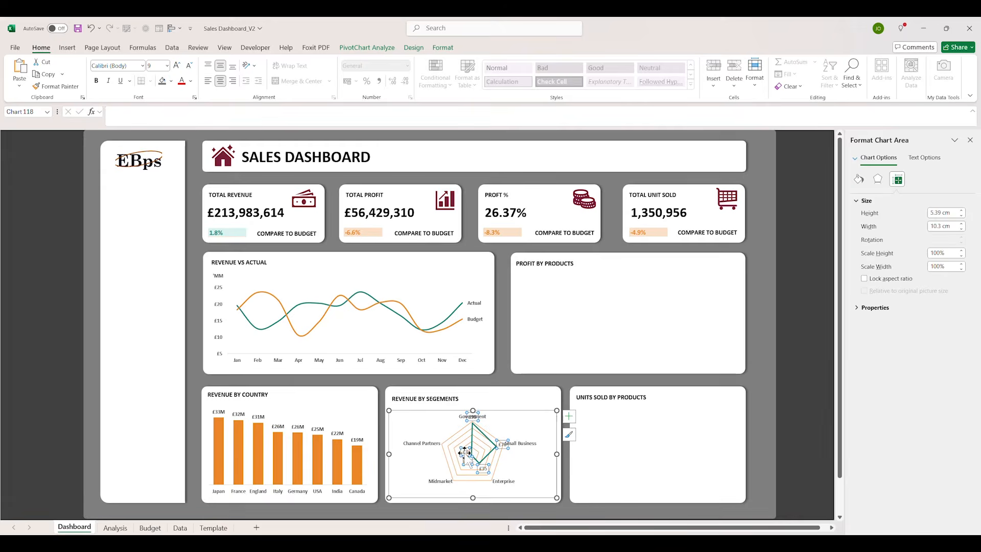
left_click(919, 179)
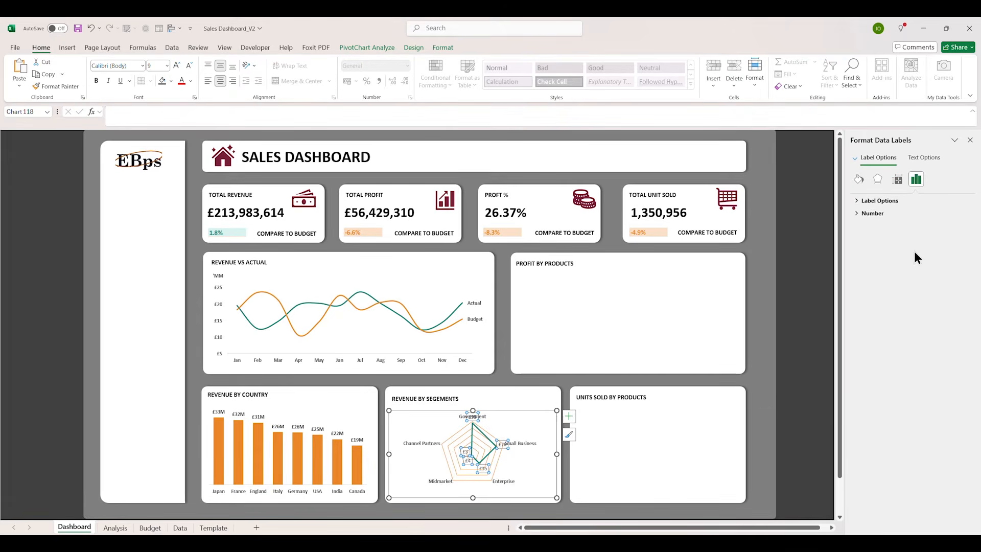
left_click(860, 214)
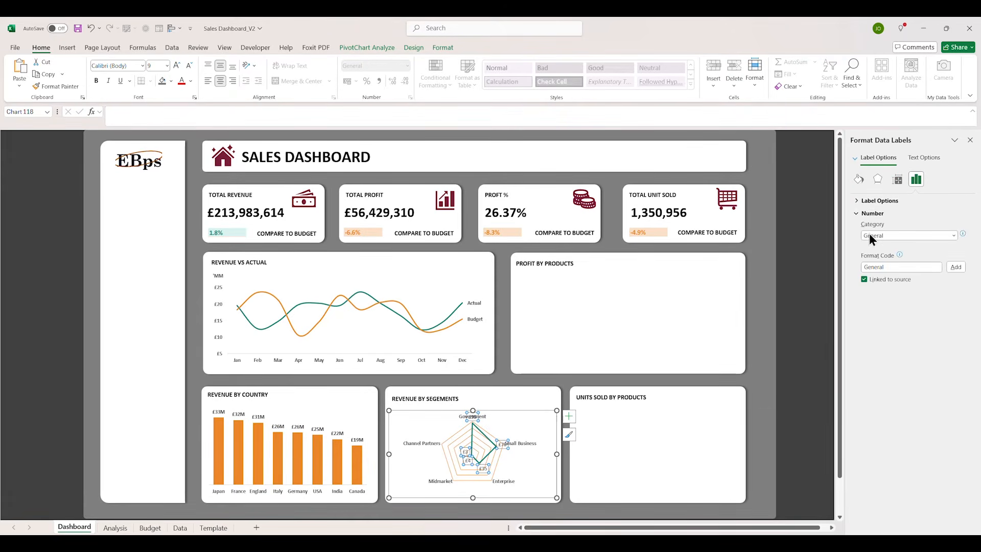
left_click(948, 237)
left_click(889, 340)
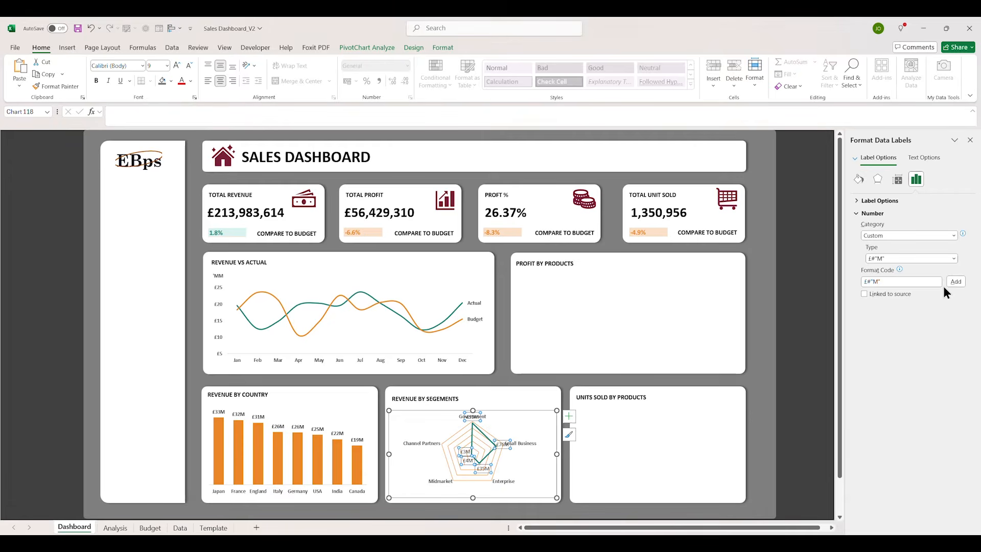
left_click(920, 283)
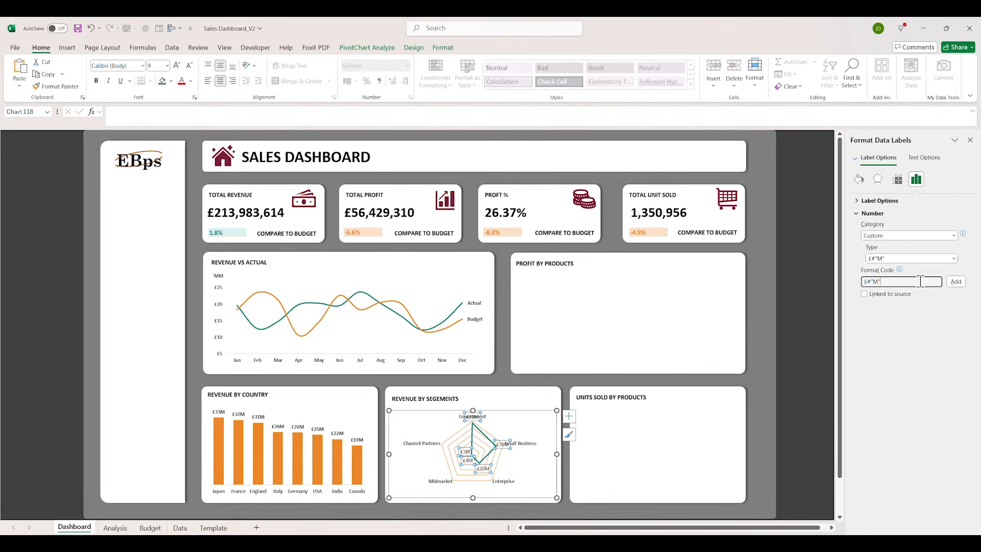
left_click(920, 260)
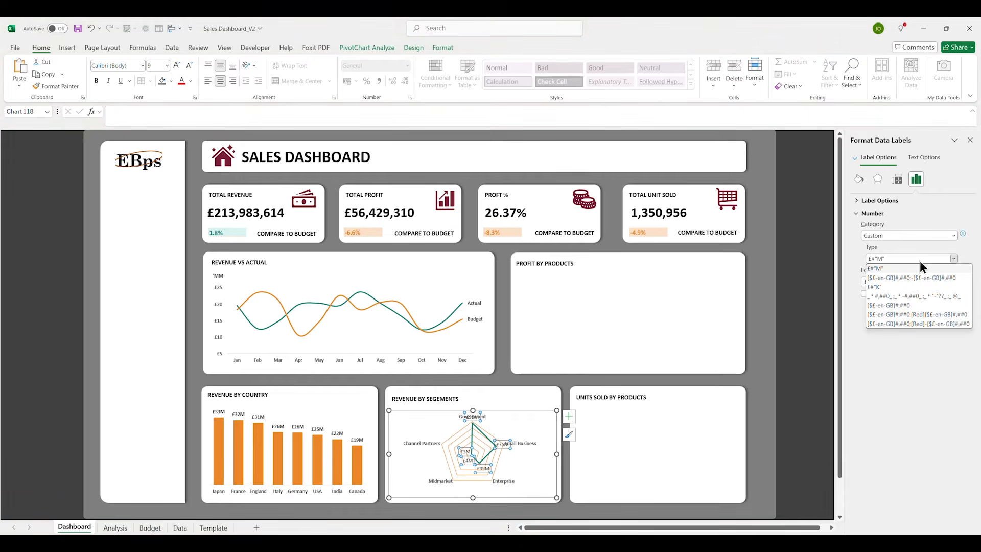
left_click(915, 271)
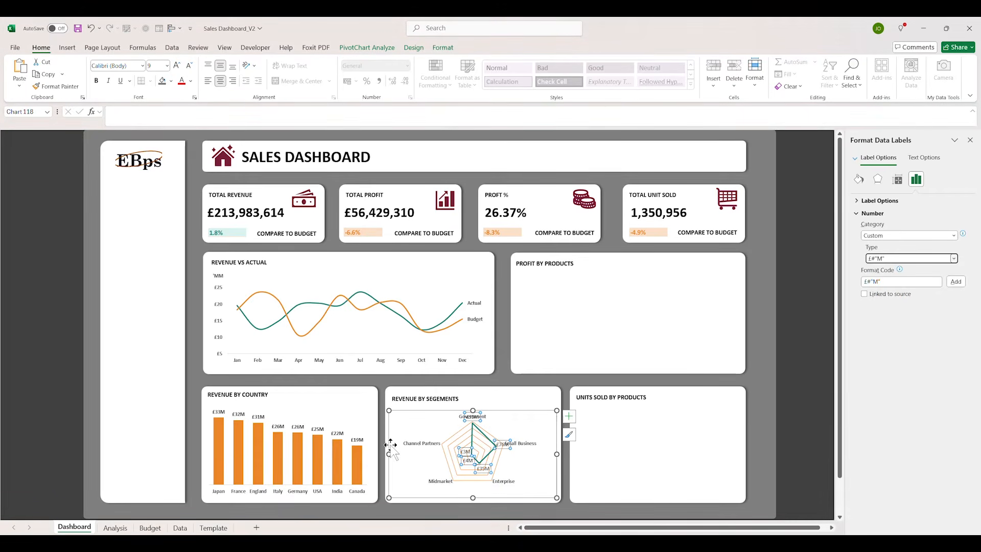
Move the Channel Partners, Midmarket, Enterprise and Small Business data labels outward, placing each just below its category name
left_click(418, 472)
left_click(462, 452)
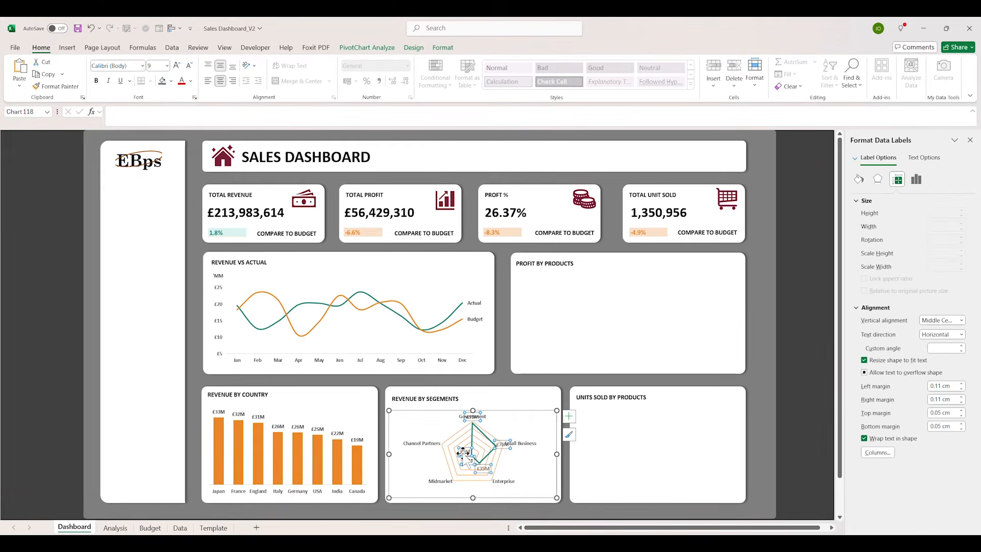
left_click_drag(461, 453, 464, 462)
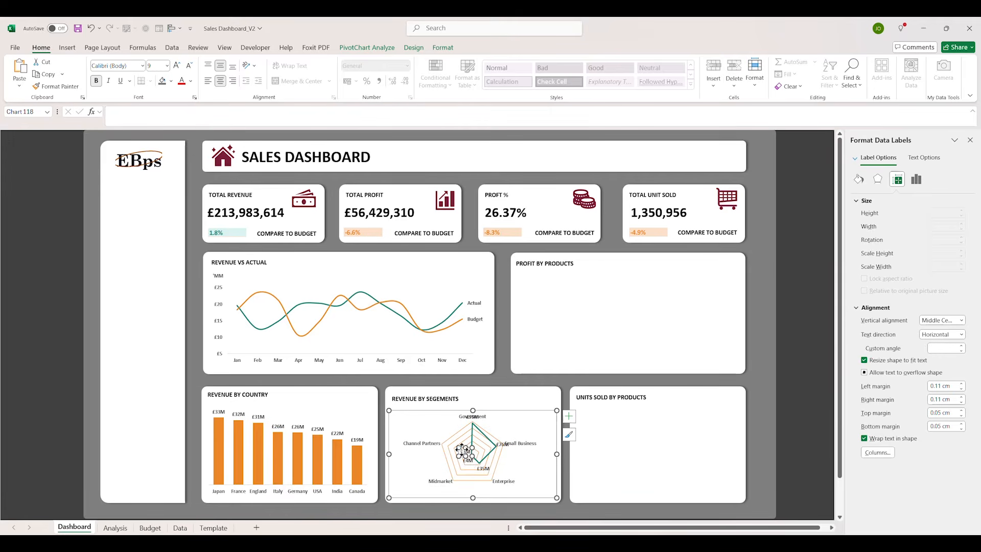
left_click(463, 451)
mouse_move(463, 451)
left_mouse_down()
mouse_move(415, 452)
mouse_move(443, 493)
left_mouse_up()
left_click(469, 460)
left_click(482, 468)
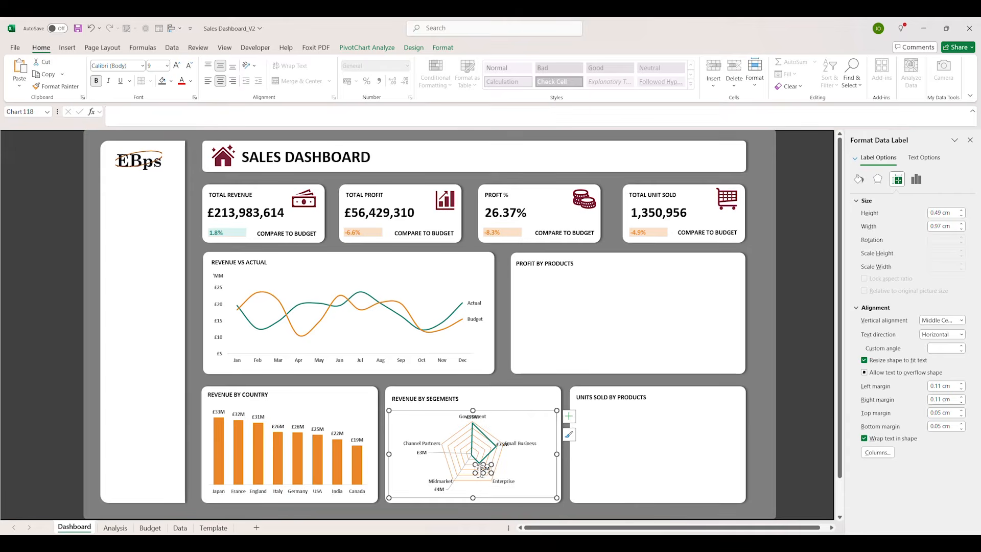
left_click_drag(481, 467, 502, 488)
left_click(498, 446)
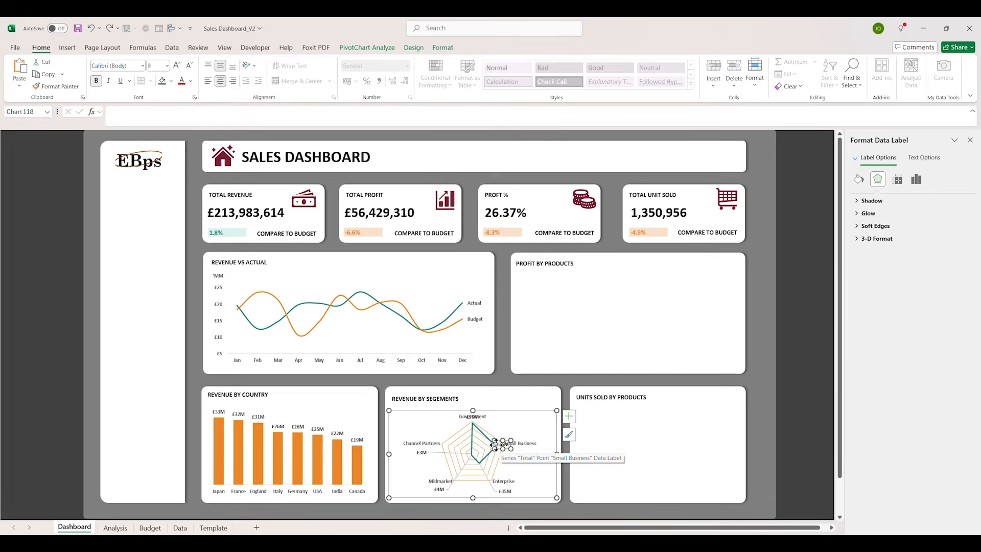
left_click_drag(495, 445, 512, 454)
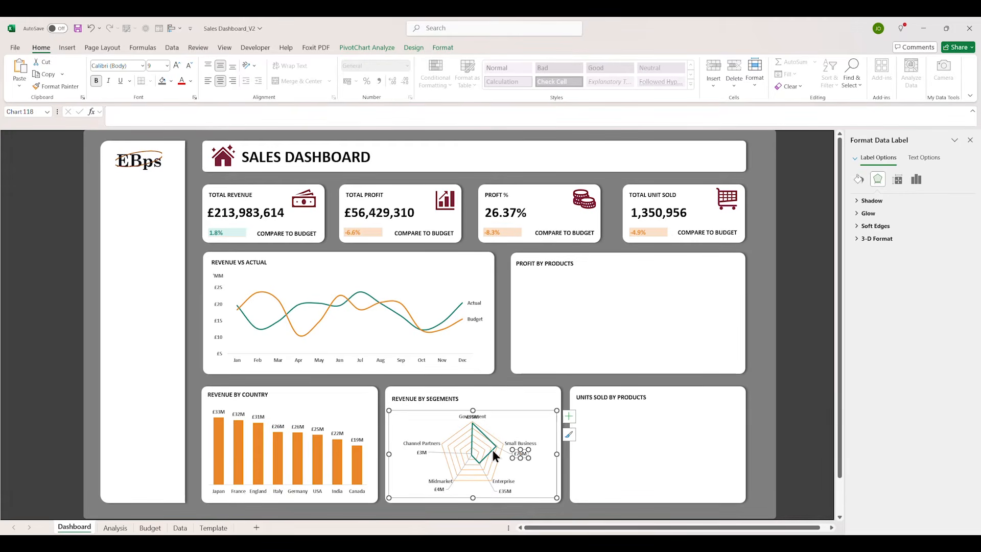
Set the text direction of the radar chart's category labels to Rotate all text 90°
left_click(477, 419)
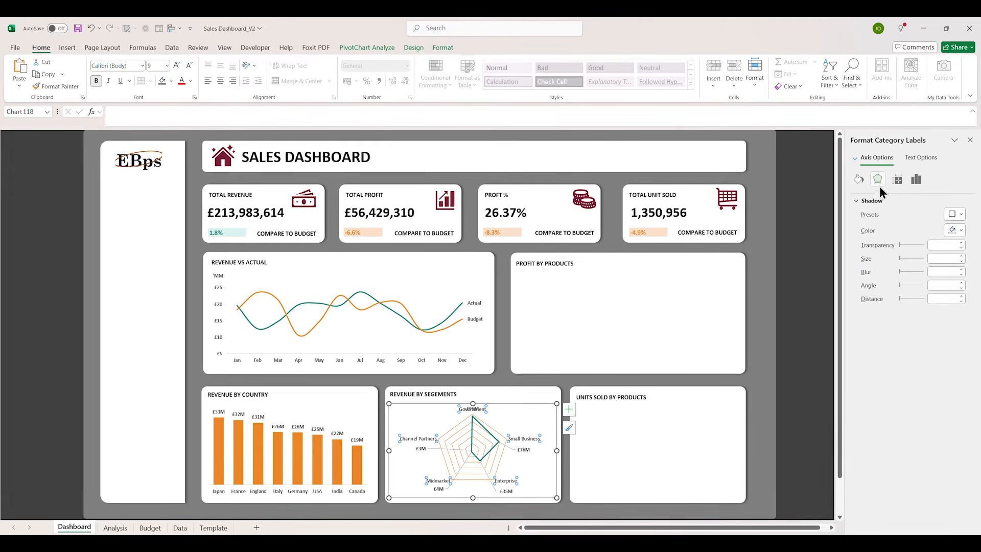
left_click(916, 182)
left_click(902, 182)
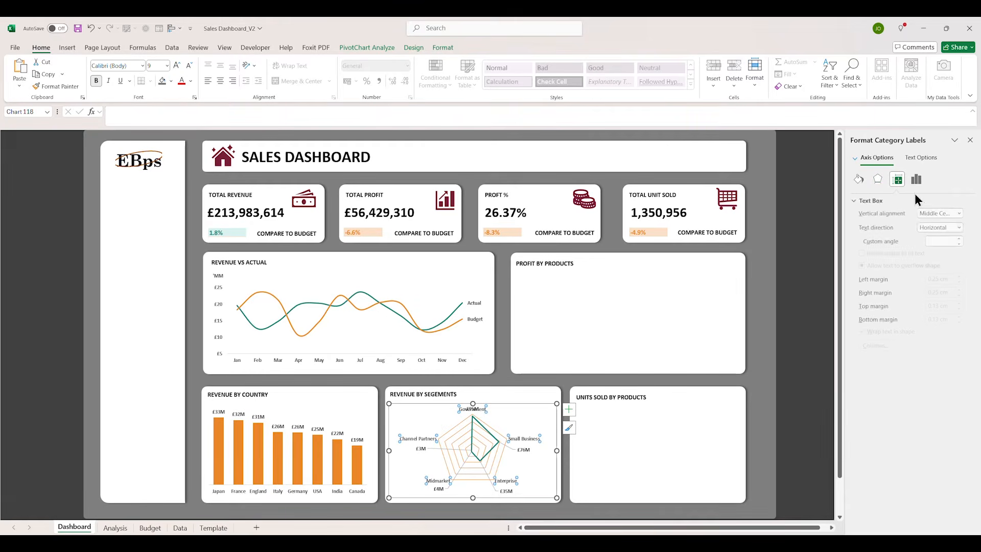
left_click(961, 228)
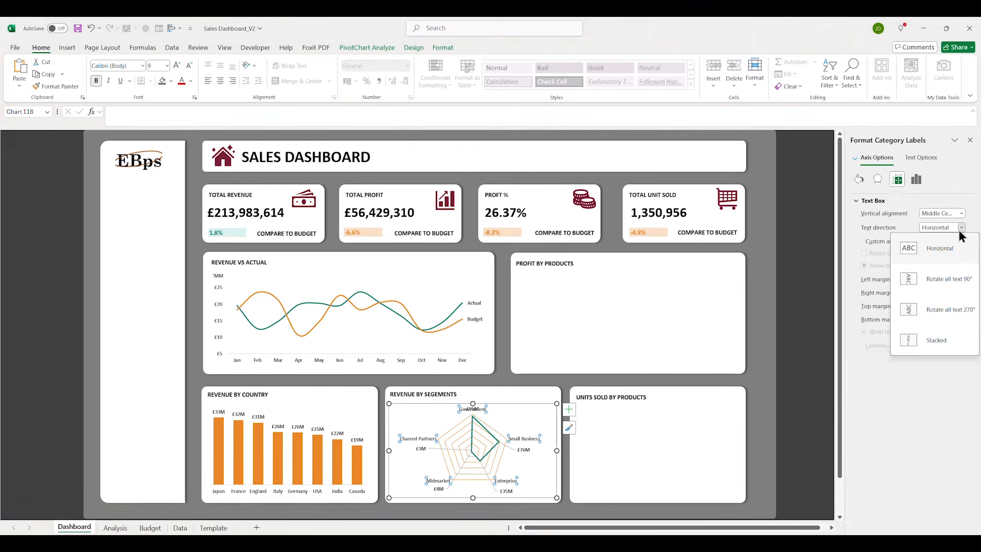
left_click(950, 278)
Move the Government data label out to the right of its category name, then select the category labels
left_click(472, 426)
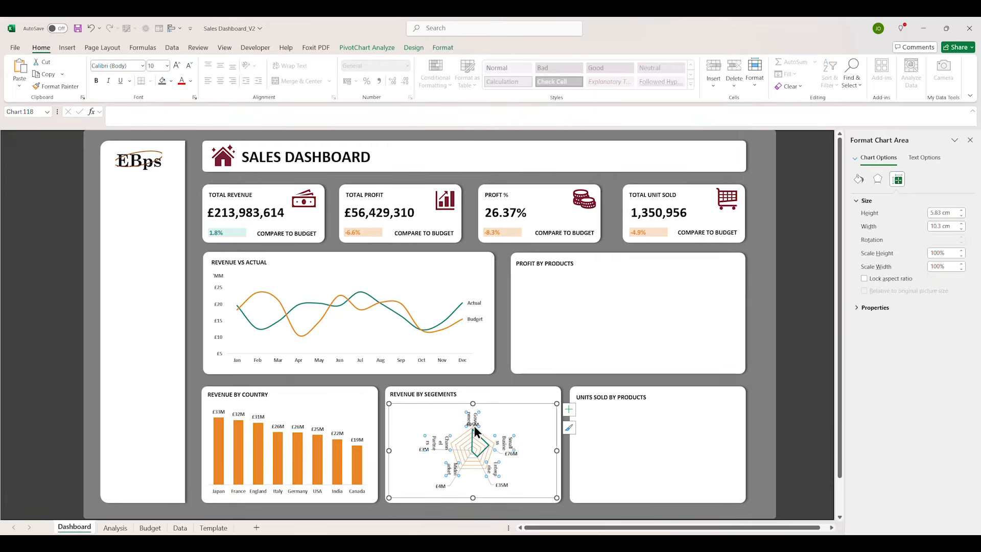
left_click(473, 424)
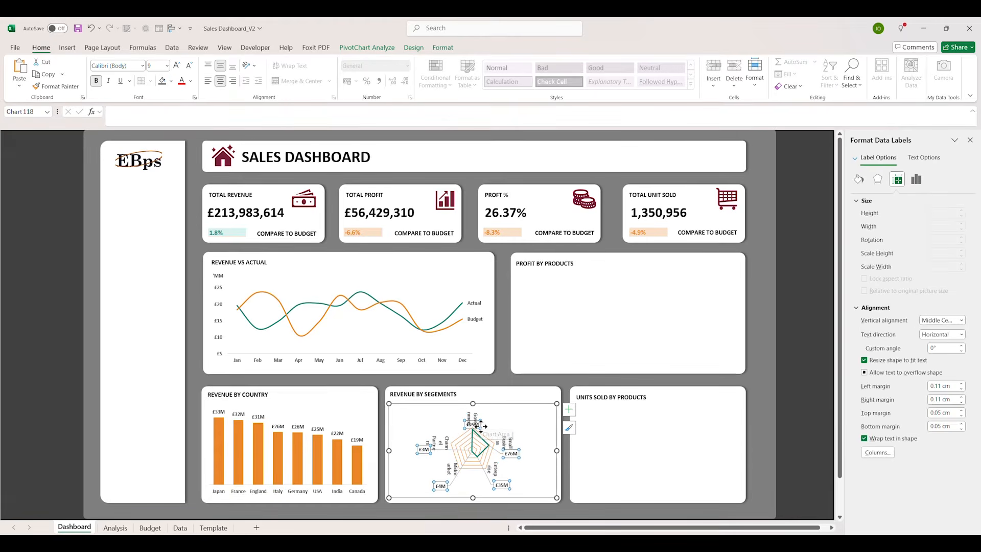
left_click_drag(479, 424, 521, 426)
left_click(475, 424)
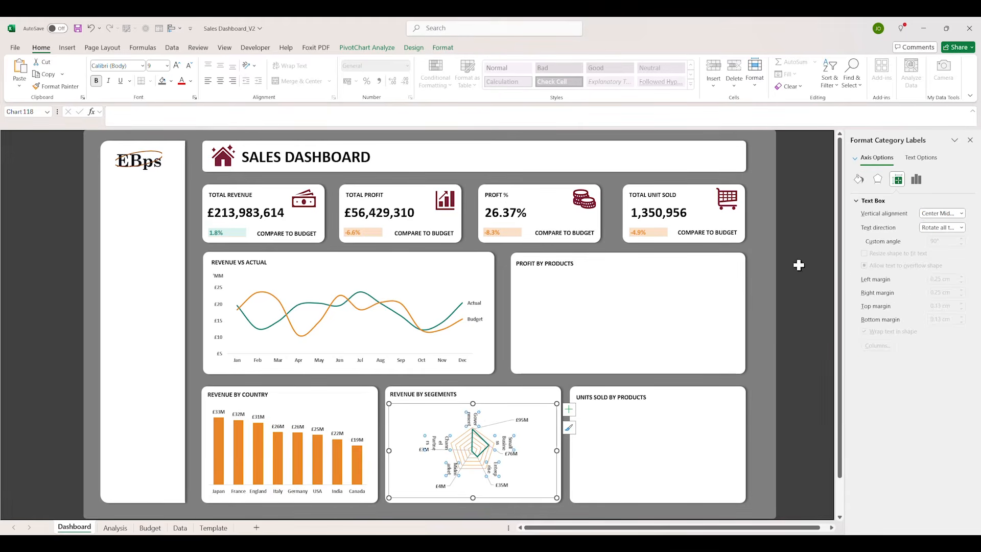
Set the radar chart's category labels back to horizontal text and move the Government data label just below its category name
left_click(943, 229)
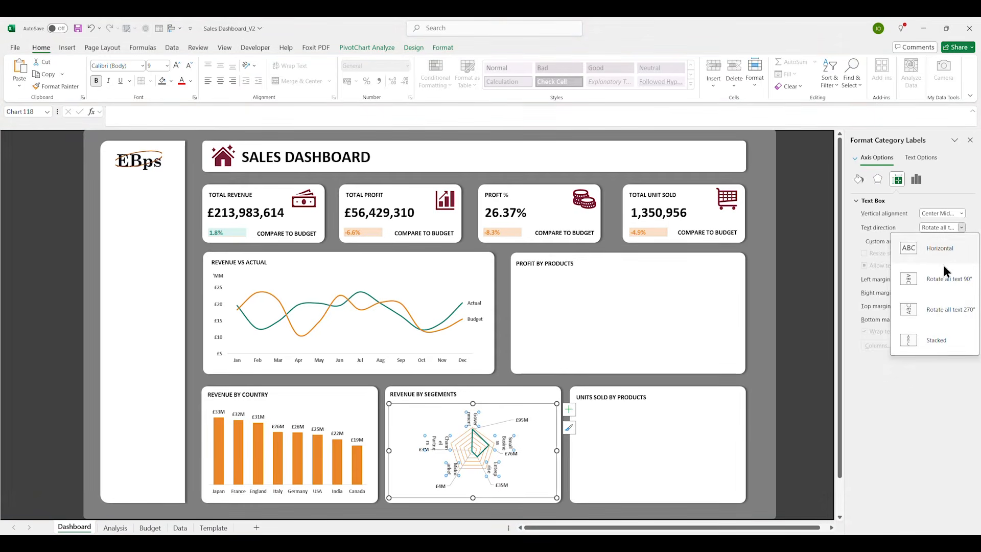
left_click(948, 255)
left_click(522, 409)
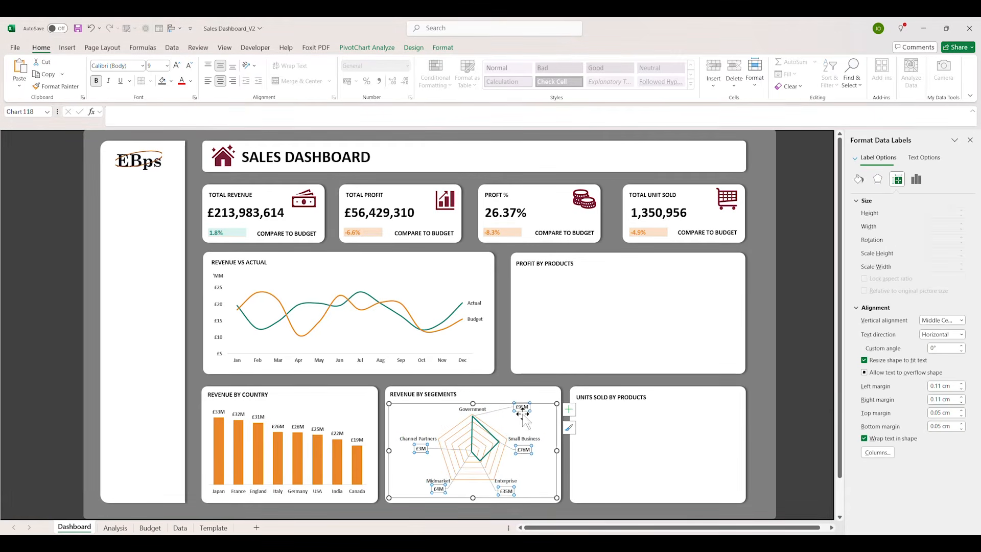
left_click_drag(522, 409, 470, 418)
left_click(471, 413)
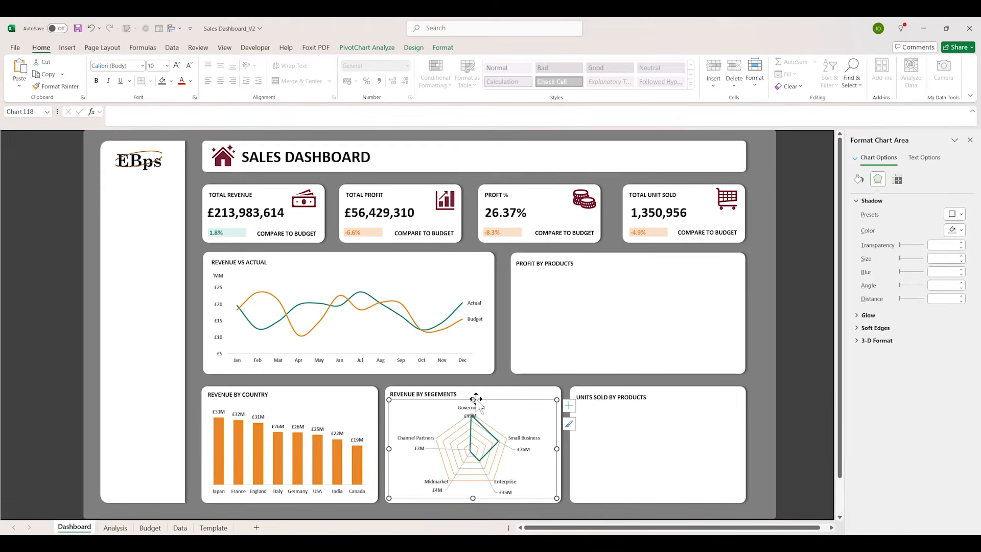
left_click(470, 415)
left_click(472, 416)
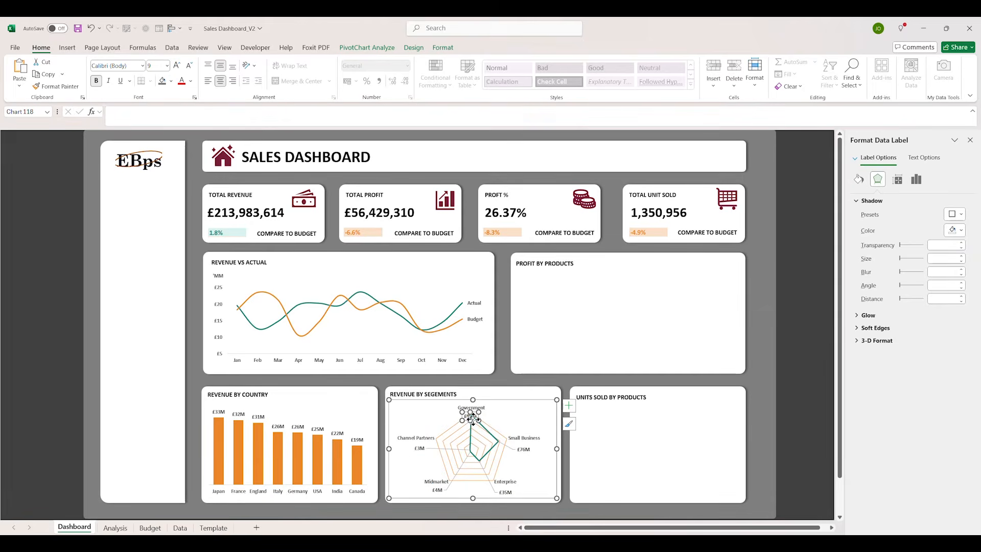
left_click_drag(473, 421, 488, 419)
left_click(514, 416)
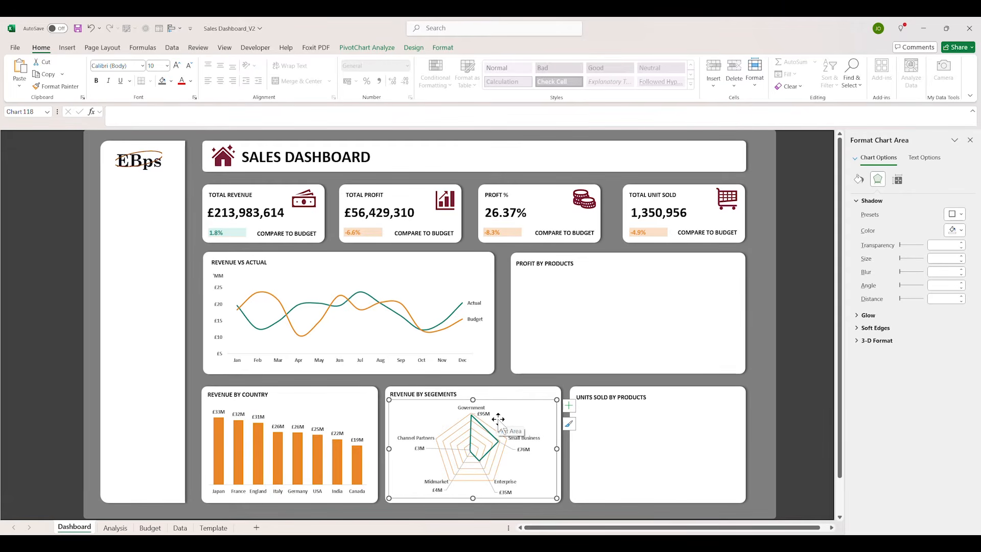
left_click(471, 409)
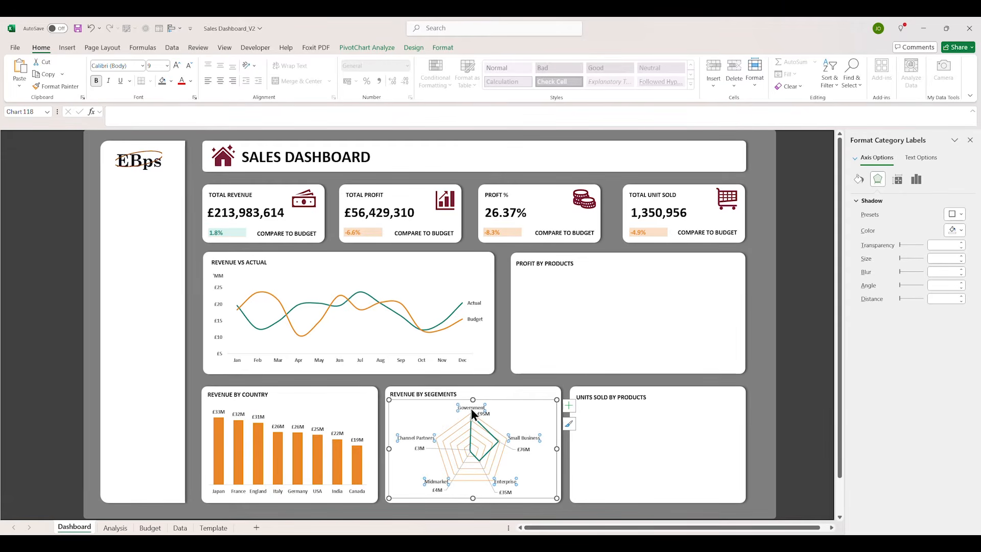
left_click(523, 439)
left_click(601, 490)
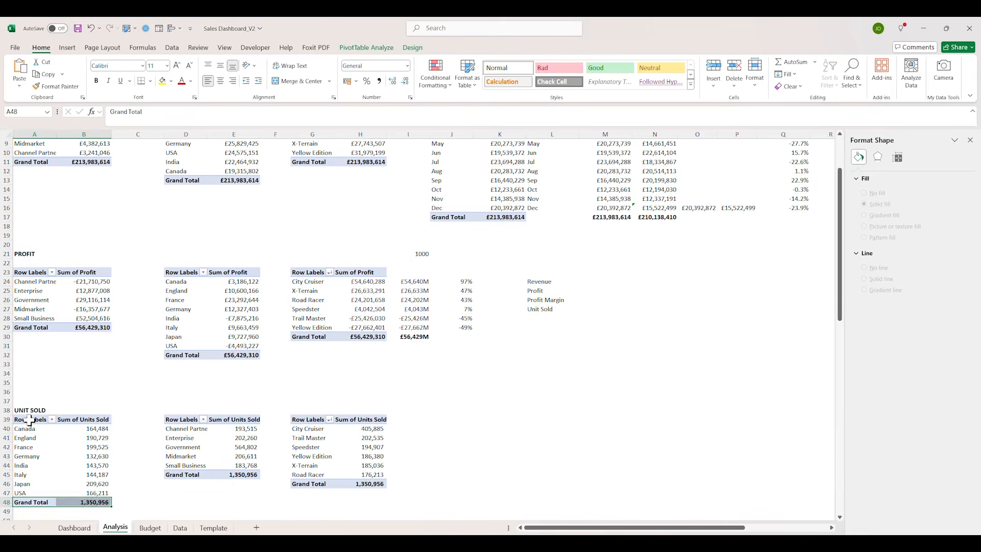
left_click_drag(30, 419, 78, 502)
left_click(357, 50)
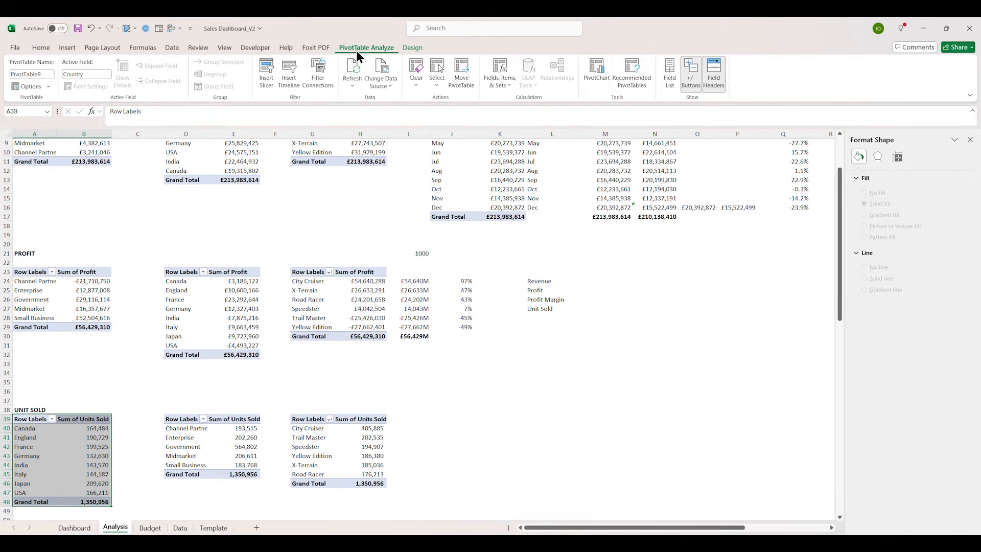
left_click(599, 69)
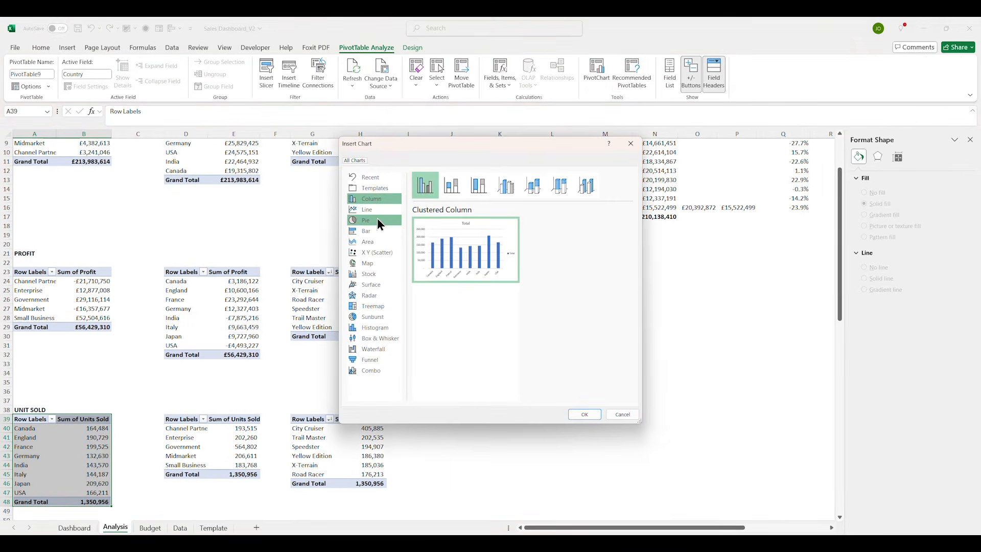
left_click(377, 232)
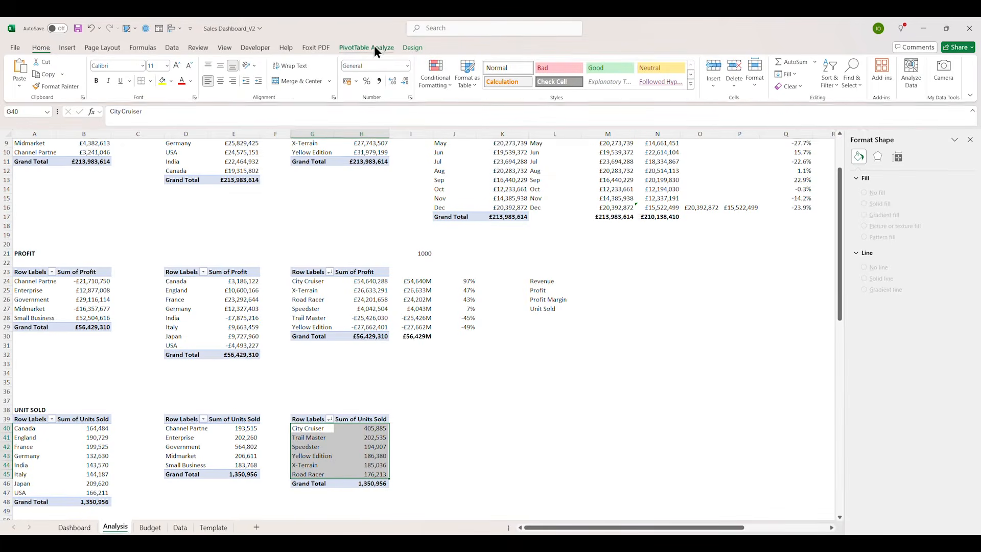
Insert a clustered bar PivotChart from the units sold by product table and place it in the empty area beside the tables
left_click(374, 45)
left_click(603, 75)
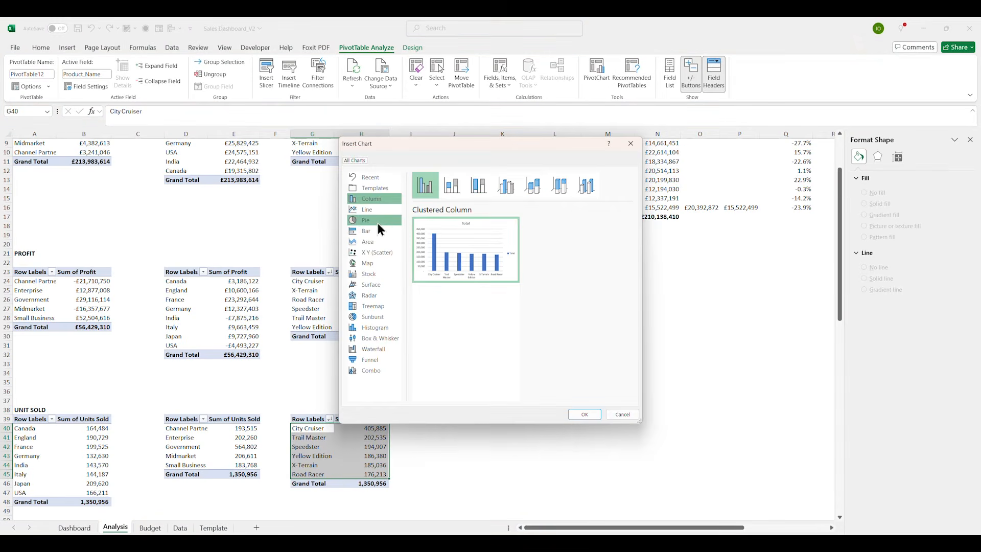
left_click(373, 232)
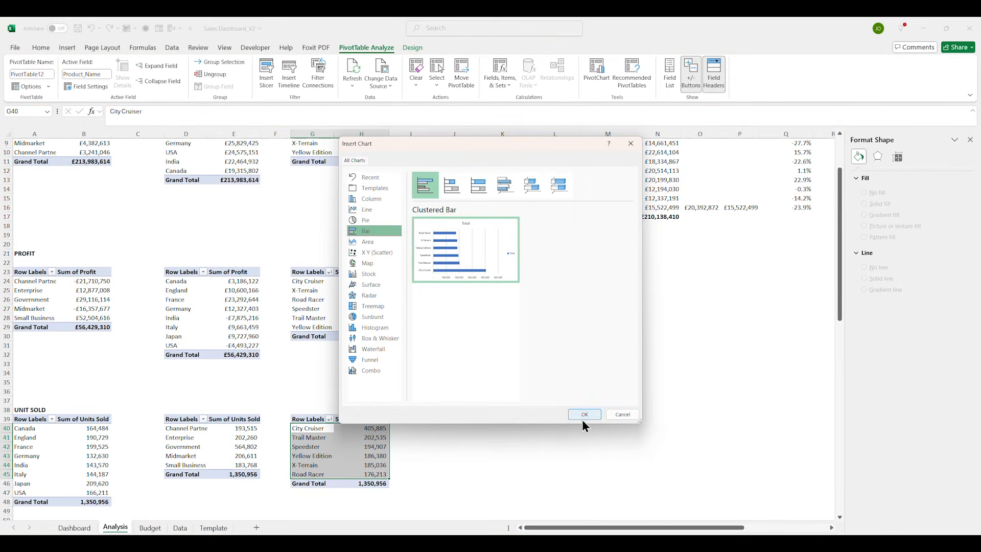
left_click(583, 417)
left_click_drag(485, 278, 671, 352)
Remove the legend, chart title and gridlines from the units sold bar chart and hide all its field buttons
left_click(697, 416)
left_click(529, 344)
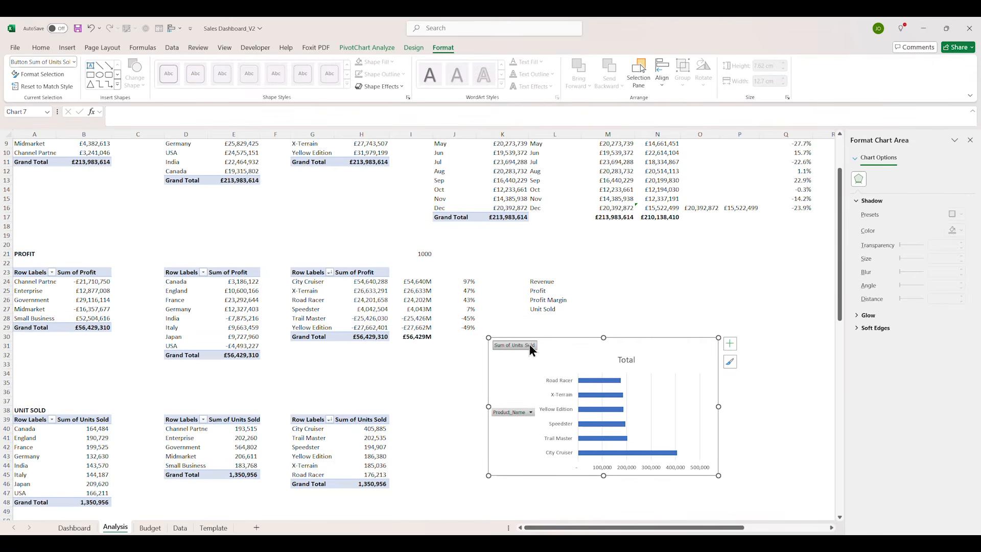
scroll(563, 63, "up", 2)
left_click(539, 84)
left_click(557, 171)
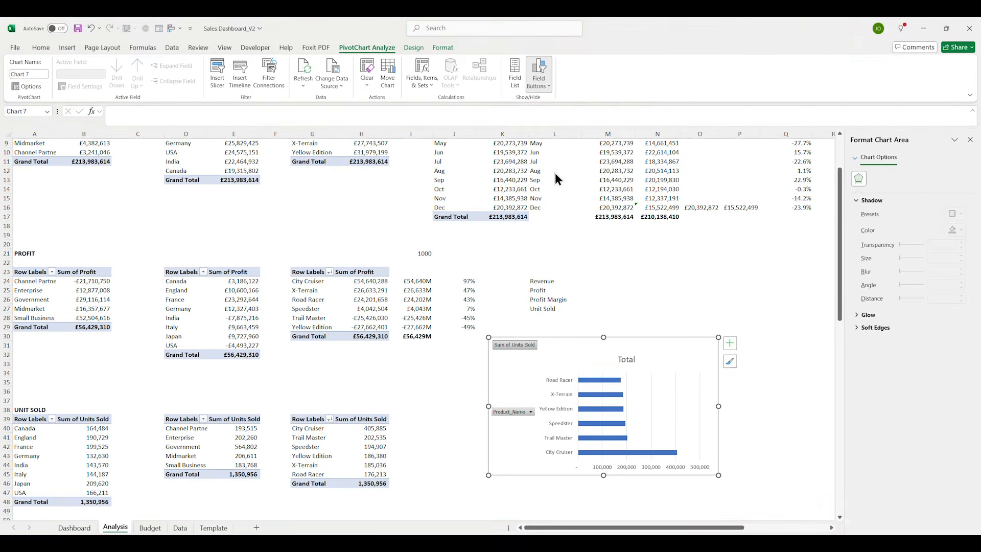
left_click(577, 348)
key("Delete")
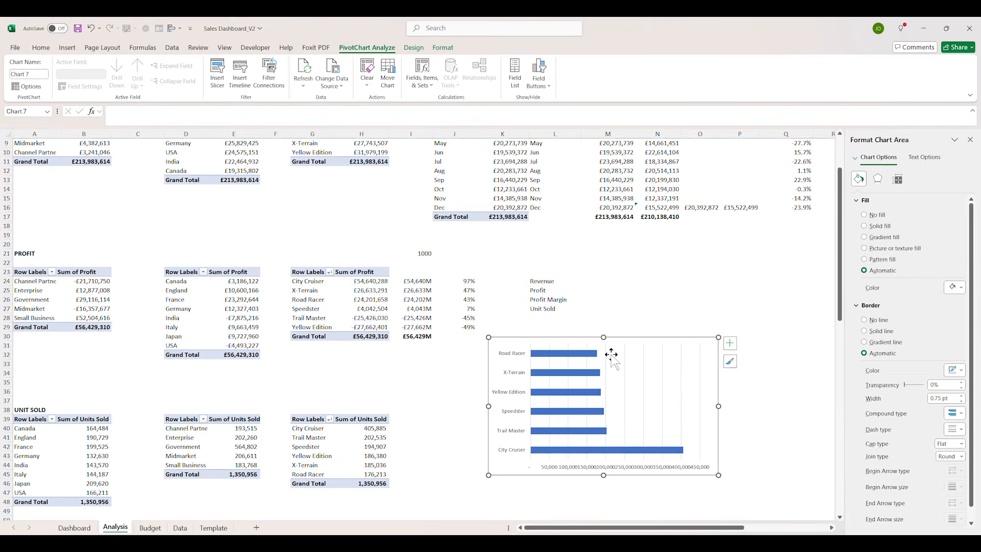
left_click(626, 362)
Set the bar chart's value axis display units to Thousands, then delete the axis from the chart
left_click(624, 467)
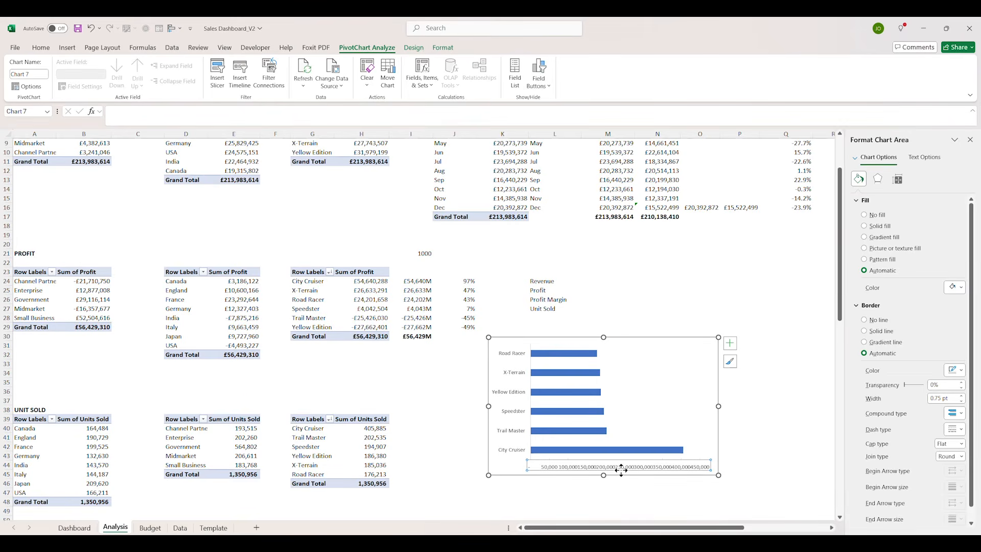
left_click(916, 179)
left_click(960, 338)
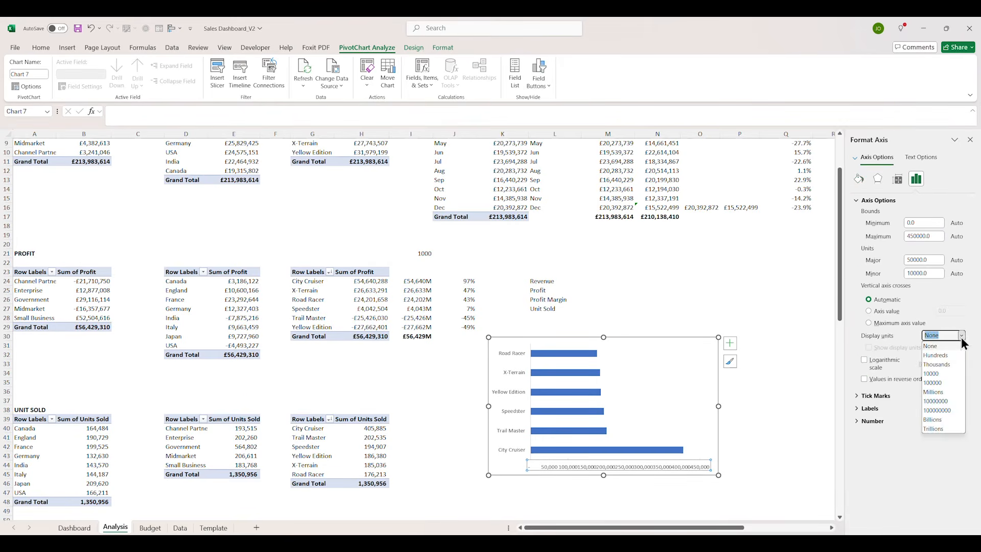
left_click(937, 364)
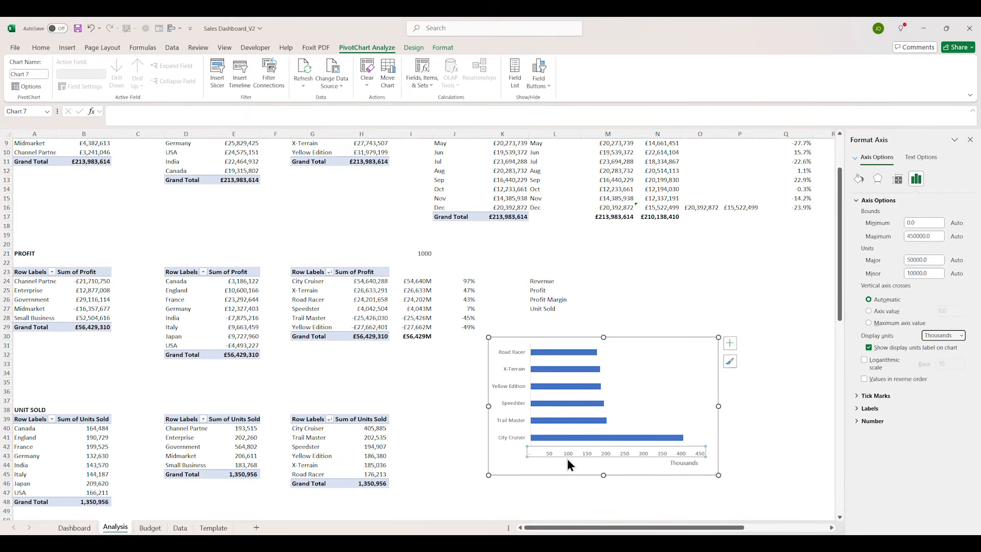
left_click(588, 458)
left_click(592, 453)
key("Delete")
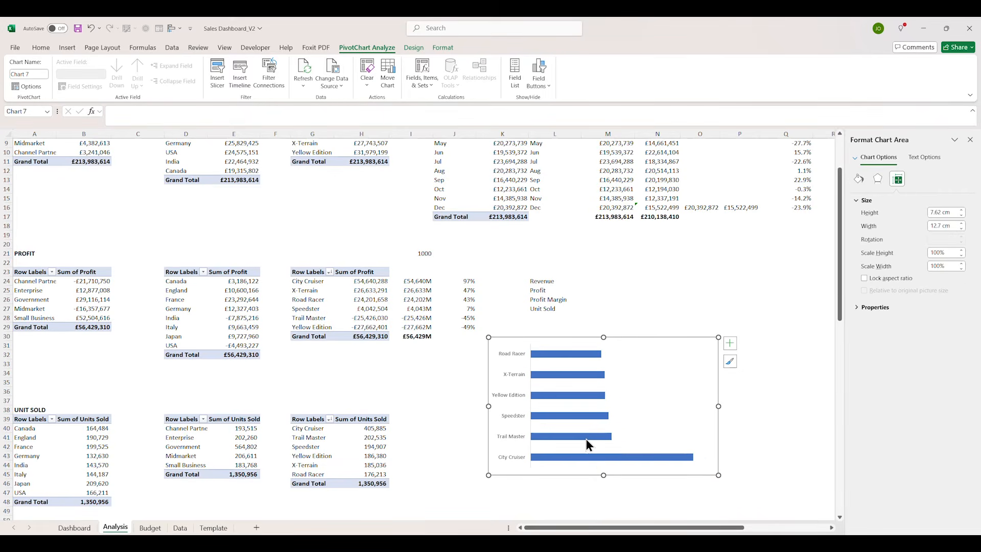
Shrink the units sold bar chart and set the gap width of its bars to 75%
left_click(587, 439)
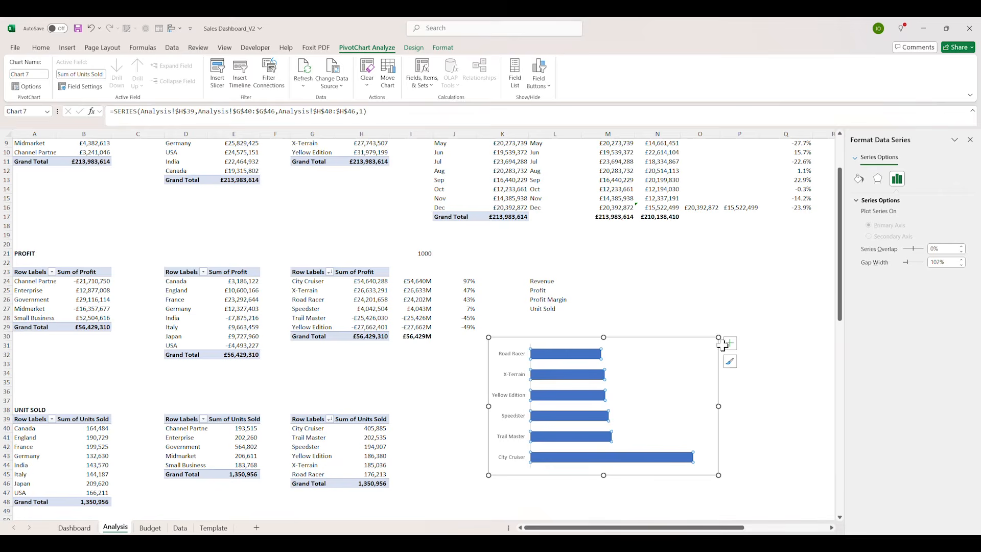
left_click_drag(720, 337, 674, 372)
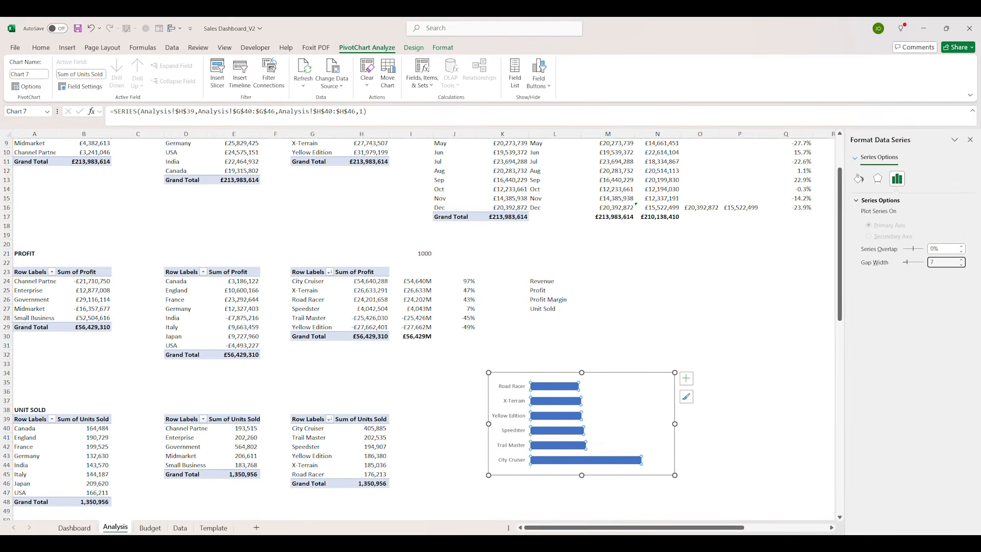
type("5")
key("Return")
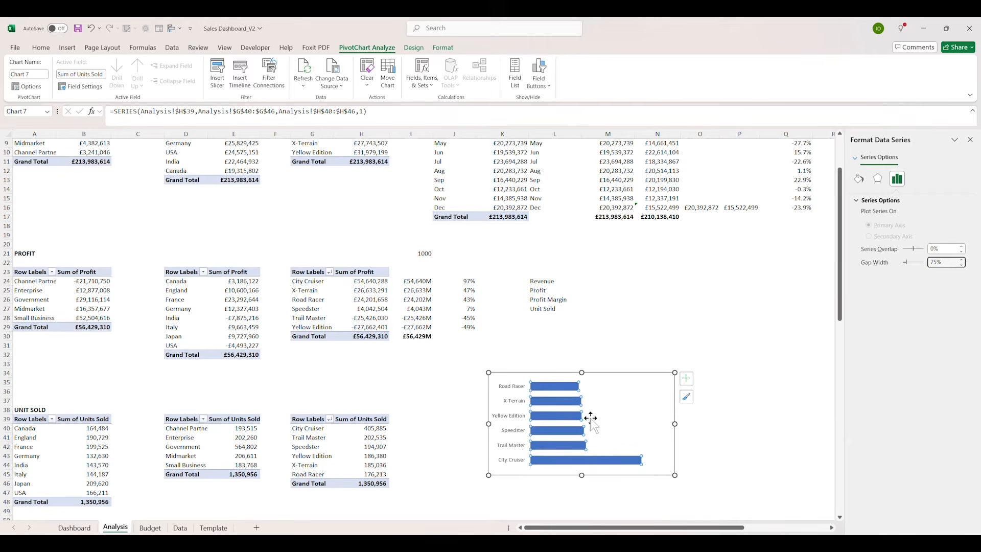
Put the bar chart's product categories in reverse order and give the chart area no fill and no border line
left_click(508, 421)
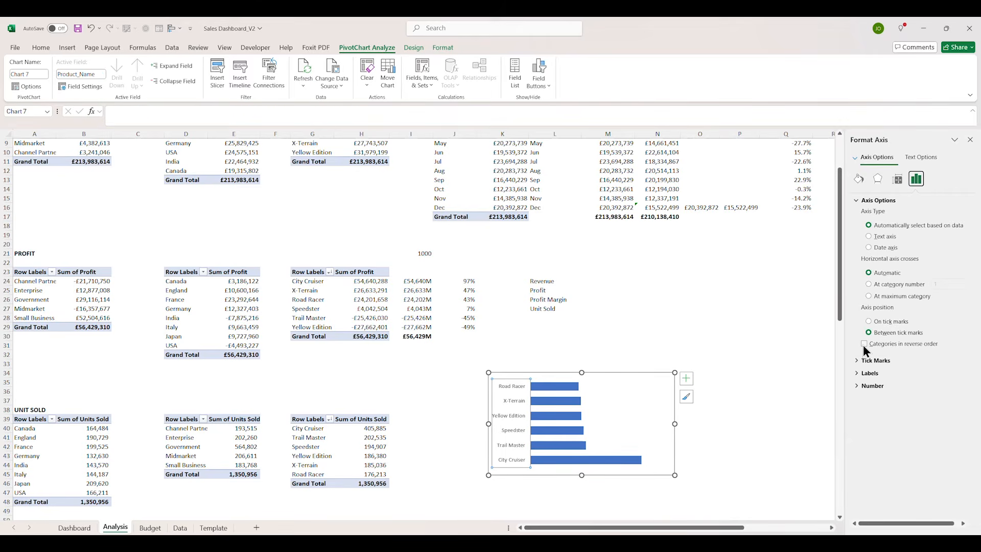
left_click(865, 344)
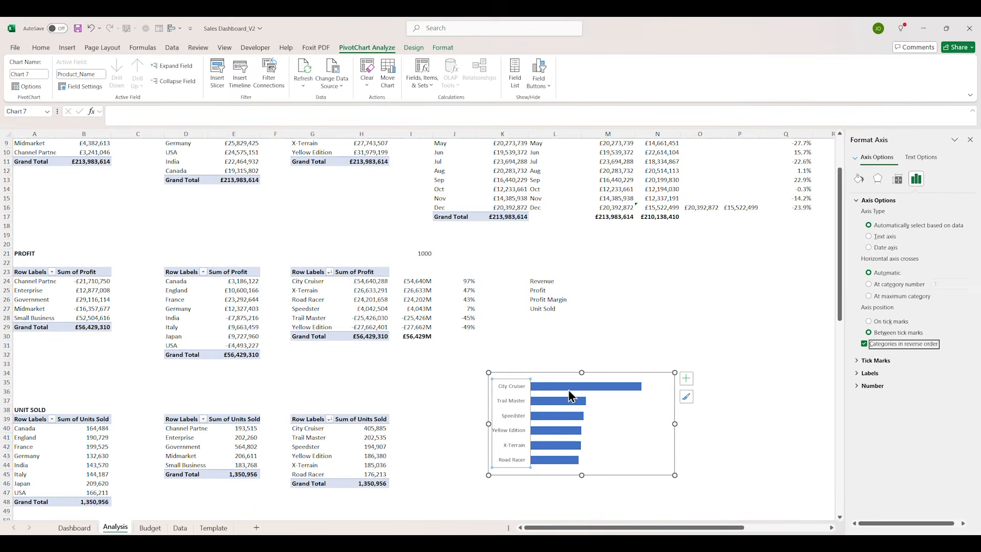
left_click(541, 469)
left_click(864, 215)
left_click(865, 301)
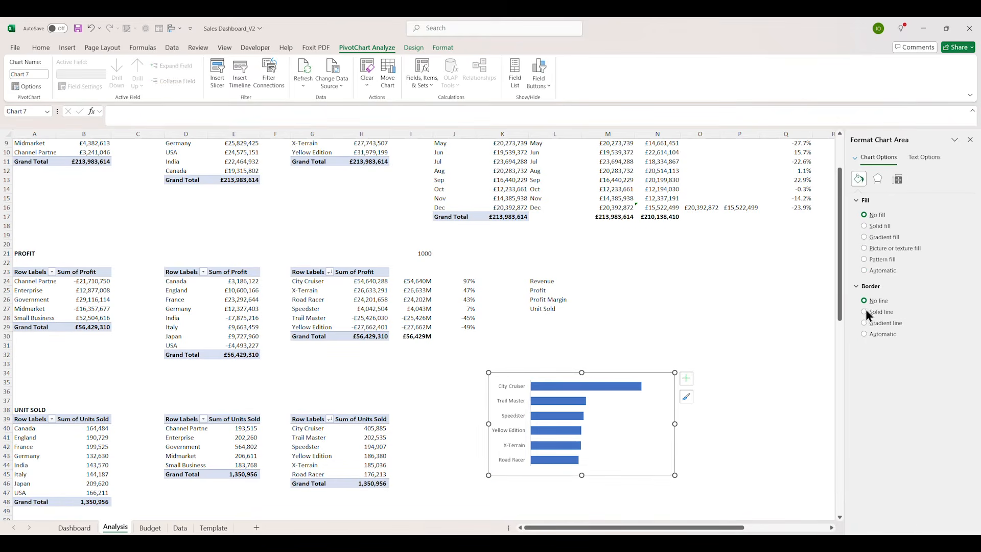
Move the bar chart from the Analysis sheet into the Units Sold by Products card on the Dashboard sheet
key("ctrl+x")
left_click(75, 527)
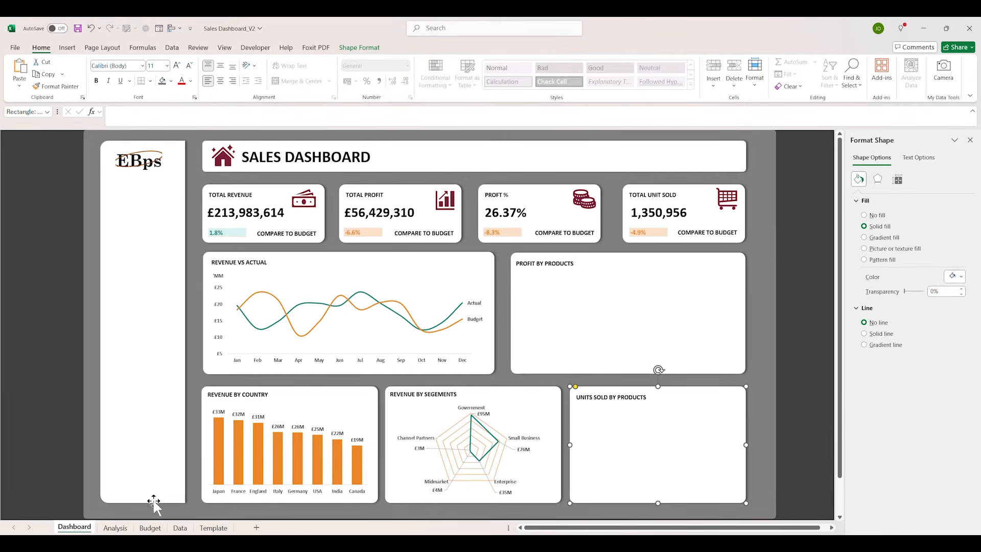
key("ctrl+v")
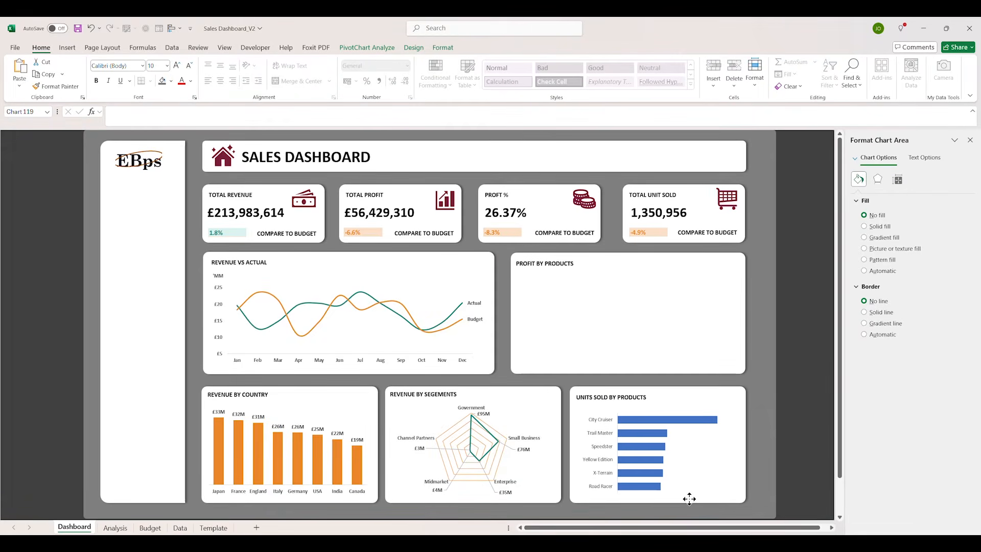
Set the gap width of the units sold bars to 55% and darken the product name labels
left_click(711, 423)
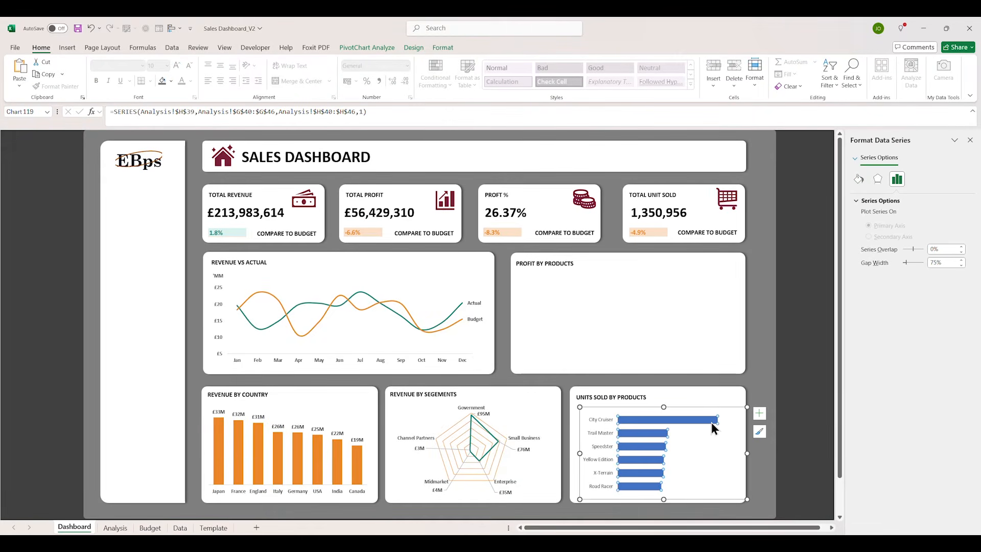
left_click_drag(953, 262, 928, 264)
type("55")
key("Return")
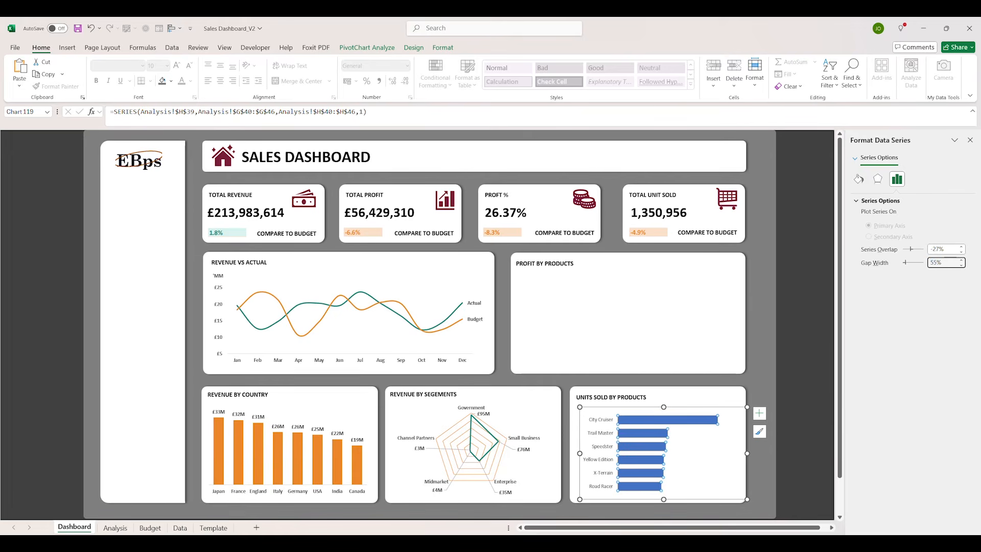
left_click(601, 435)
left_click(655, 429)
Nudge the Units Sold by Products title and chart slightly up and left, and fill the bars with the dashboard's dark teal
left_click(683, 396)
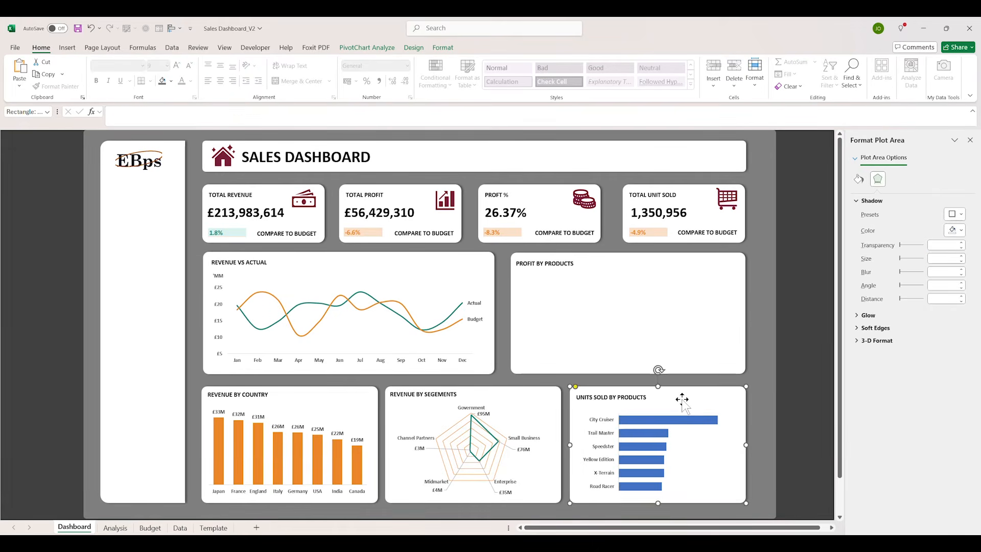
left_click(659, 429)
left_click(953, 312)
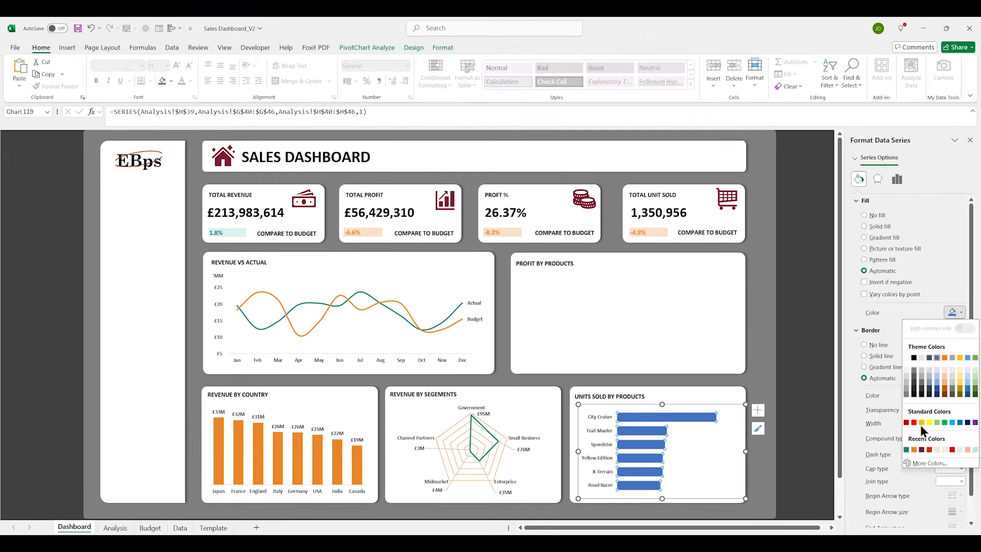
left_click(906, 449)
left_click(789, 390)
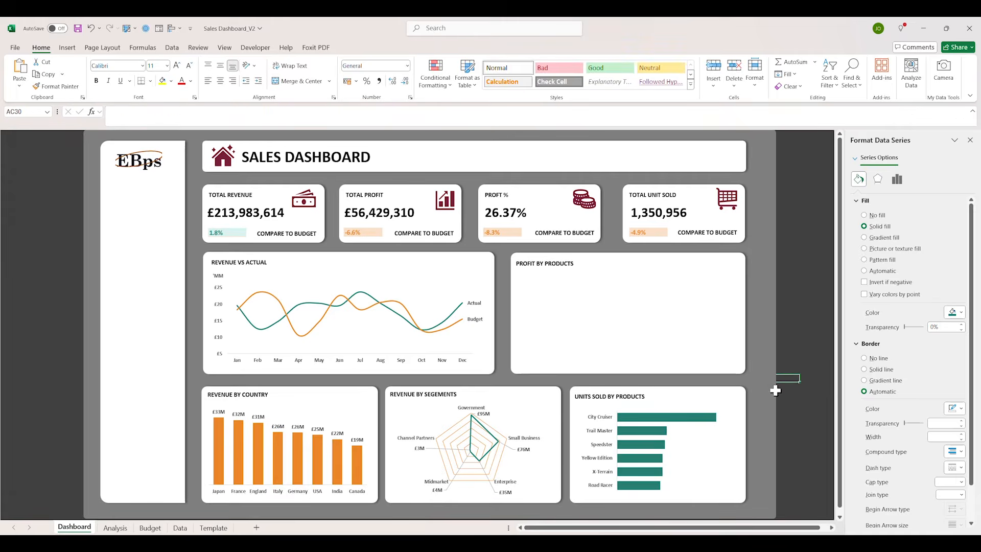
Add data labels to the units sold bars and apply the custom number format £#"M" to them
left_click(710, 418)
left_click(757, 409)
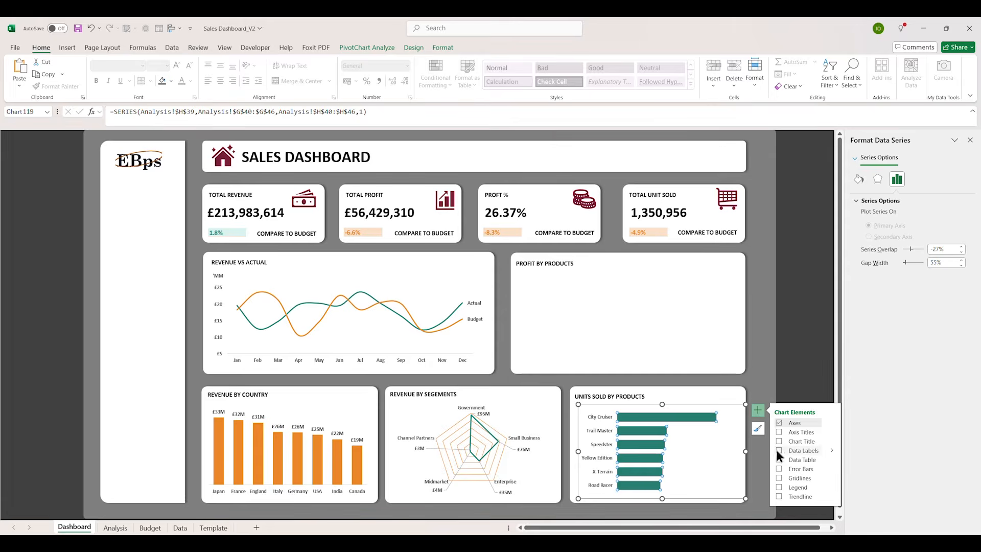
left_click(779, 451)
left_click(726, 417)
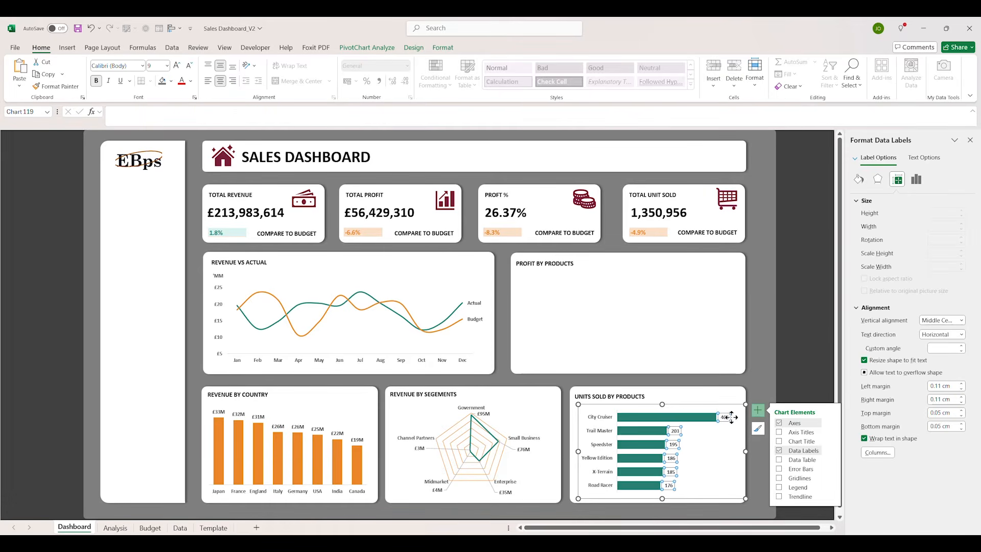
left_click(916, 179)
left_click(947, 410)
left_click(880, 517)
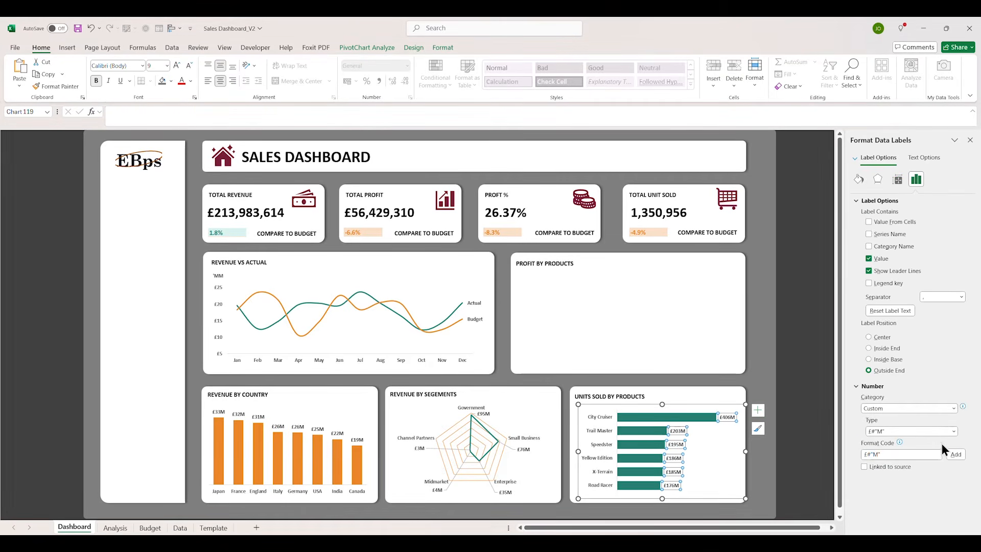
Change the custom number format of the units sold data labels to £#"K"
left_click(879, 454)
key("BackSpace")
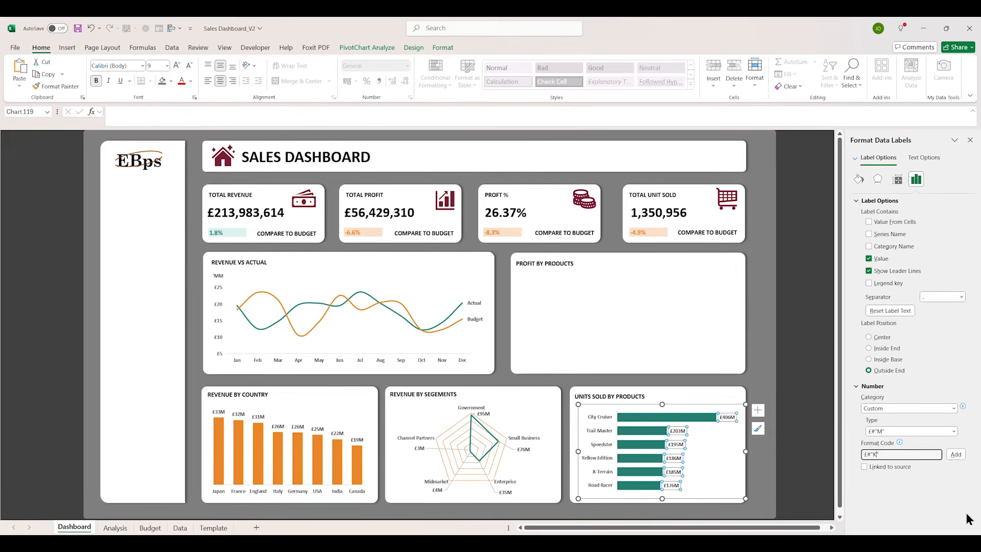
left_click(956, 454)
left_click(543, 293)
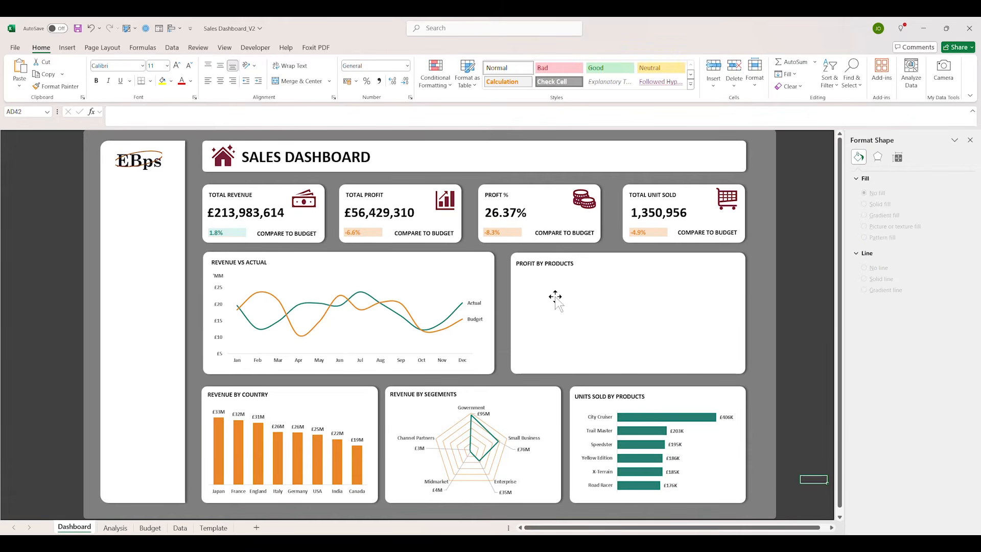
Insert a doughnut PivotChart from the profit by product pivot table on the Analysis sheet
key("ctrl+Page_Down")
left_click(599, 76)
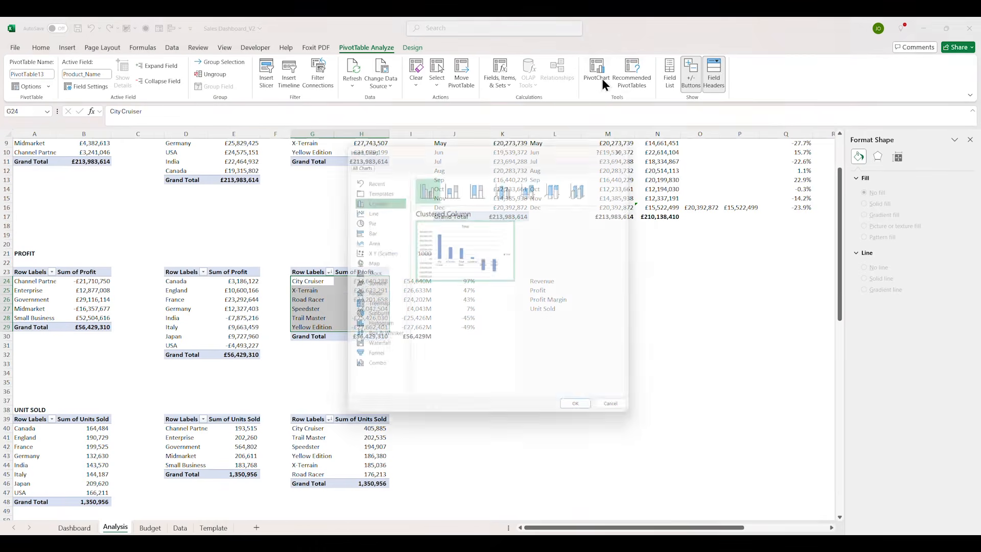
left_click(370, 223)
left_click(529, 187)
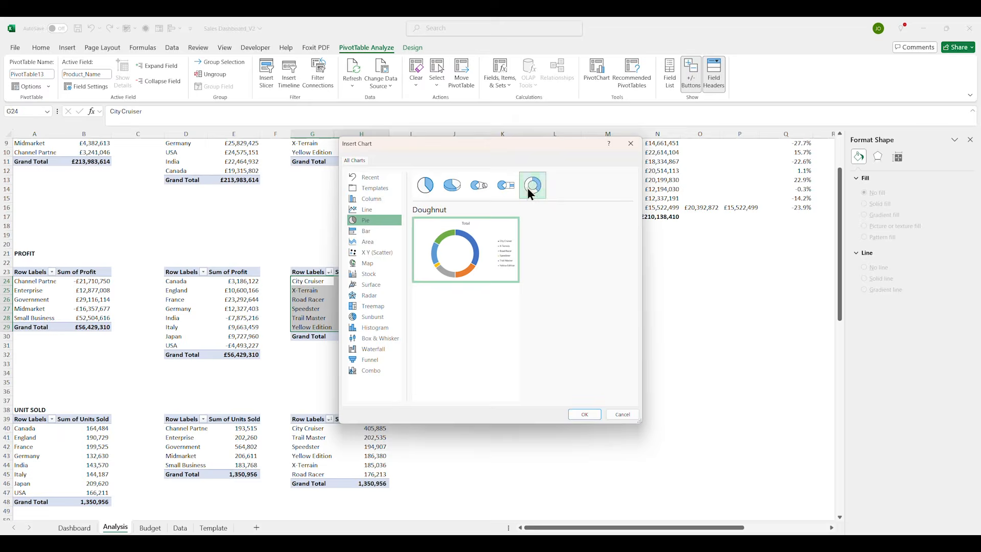
left_click(584, 415)
Delete the doughnut chart's title and hide all of its field buttons
left_click(614, 276)
key("Delete")
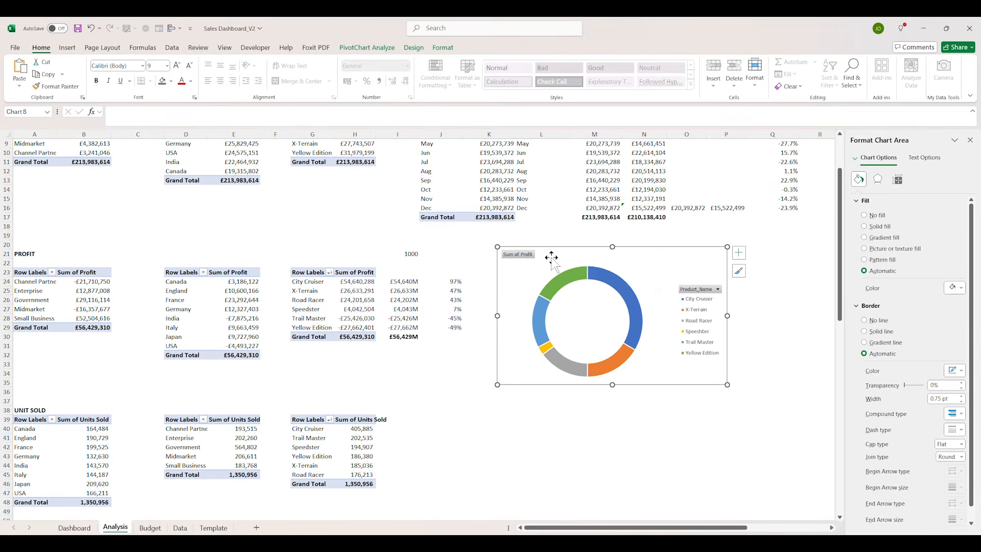
left_click(388, 48)
left_click(547, 86)
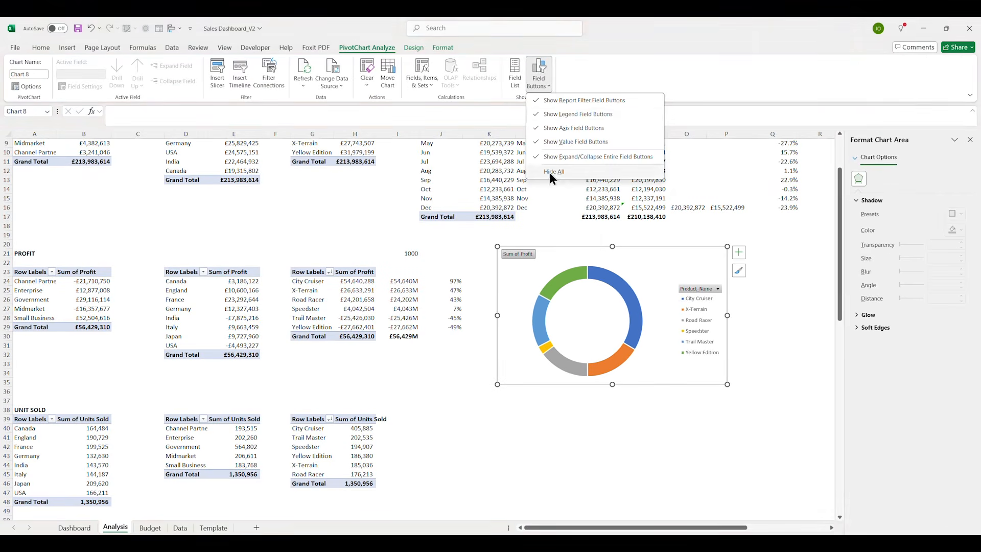
left_click(550, 172)
Move the doughnut plot toward the chart's left edge and set the doughnut hole size to 45%
left_click(552, 320)
left_click_drag(552, 320, 518, 315)
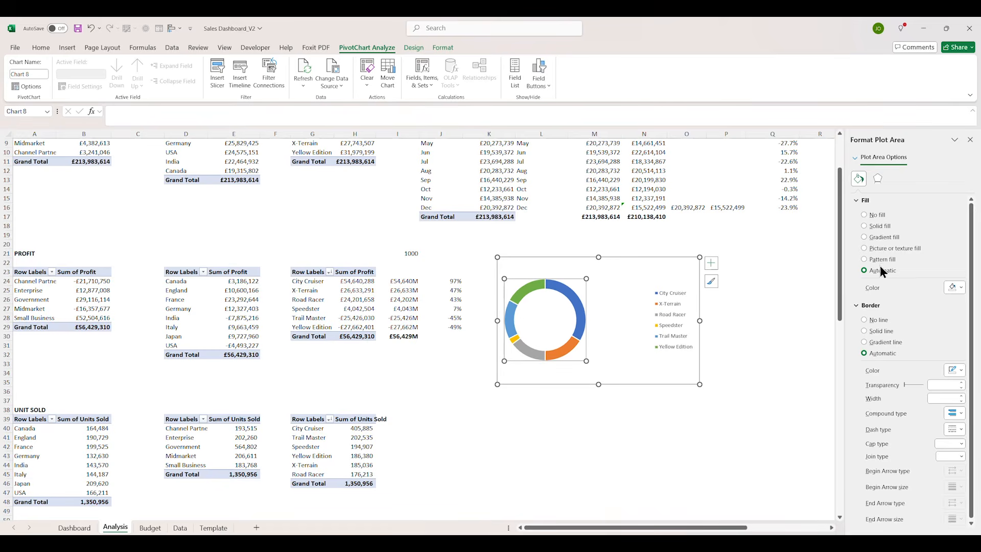
left_click(582, 322)
left_click_drag(914, 262, 897, 263)
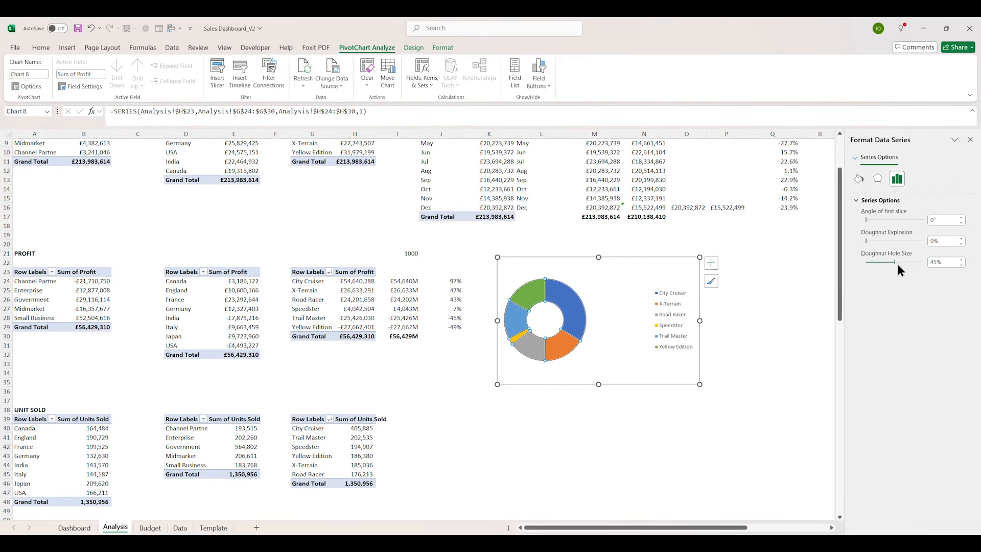
Recolour the slices from City Cruiser to Yellow Edition teal, orange, navy, black, maroon and dark slate, and remove the chart area's fill and border
left_click(859, 178)
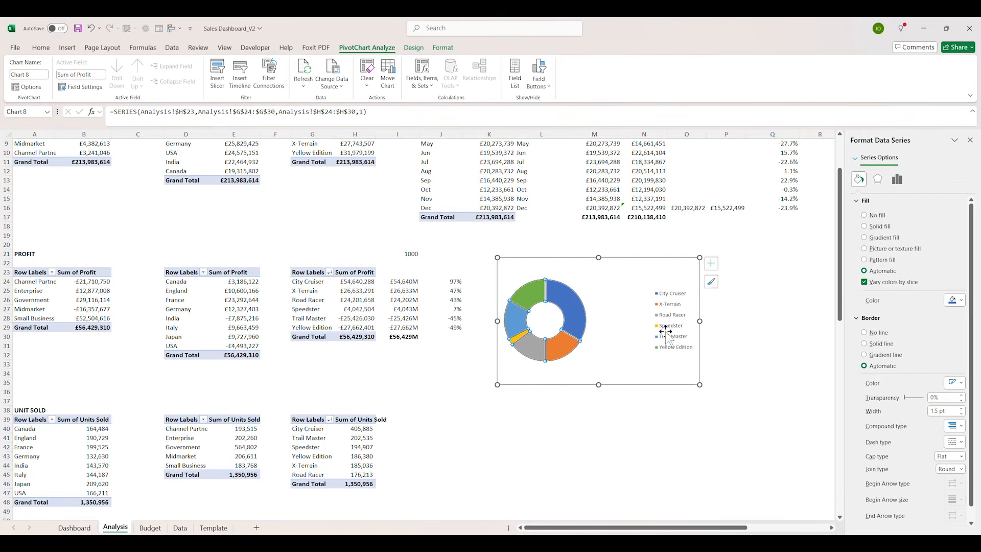
left_click(569, 305)
left_click(954, 300)
left_click(907, 438)
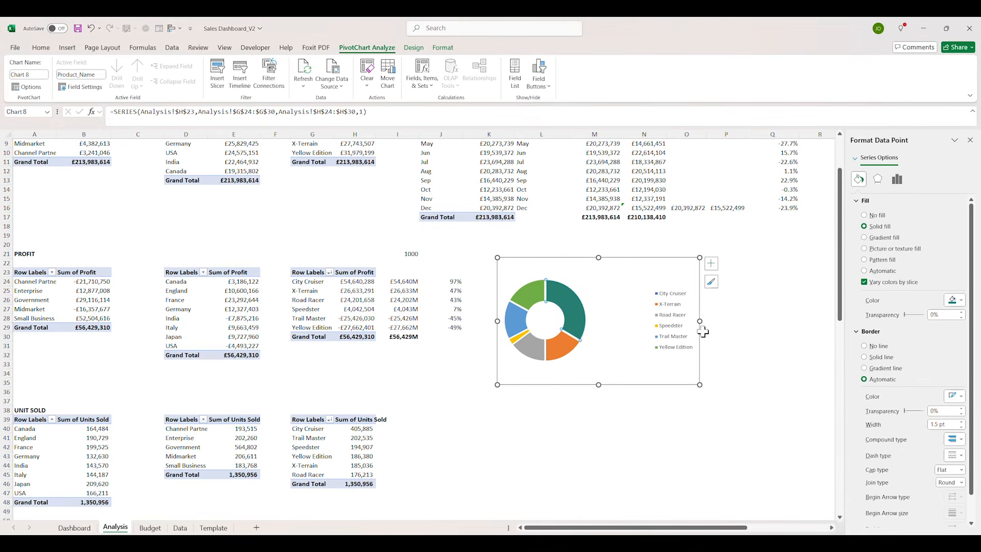
left_click(562, 341)
left_click(959, 300)
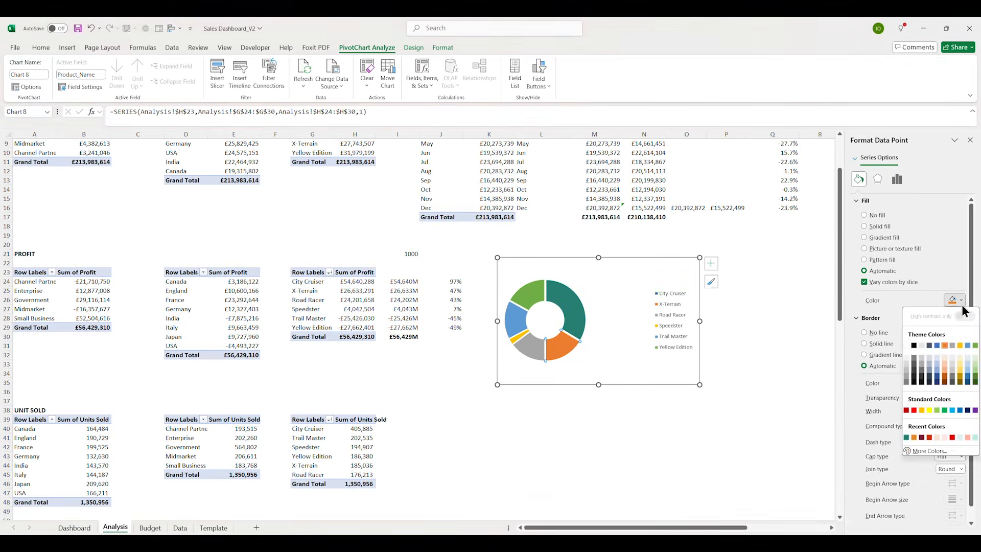
left_click(915, 438)
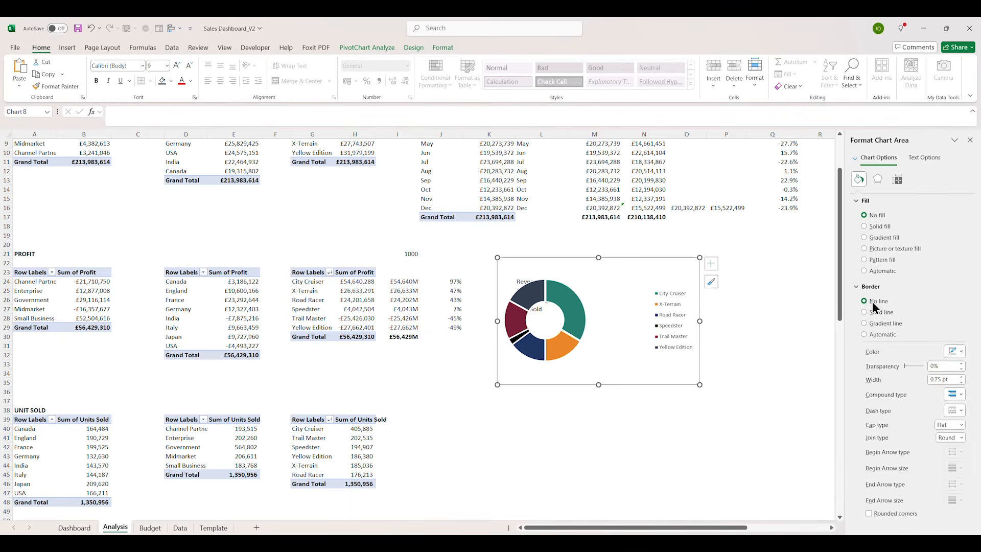
Move the doughnut chart from the Analysis sheet into the Profit by Products card on the Dashboard sheet
left_click_drag(684, 384, 723, 443)
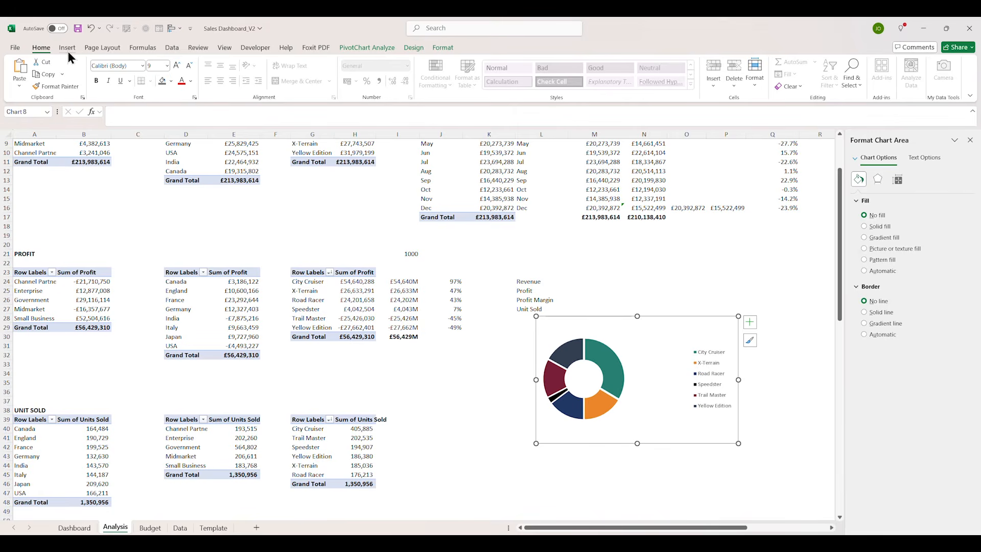
left_click(586, 380)
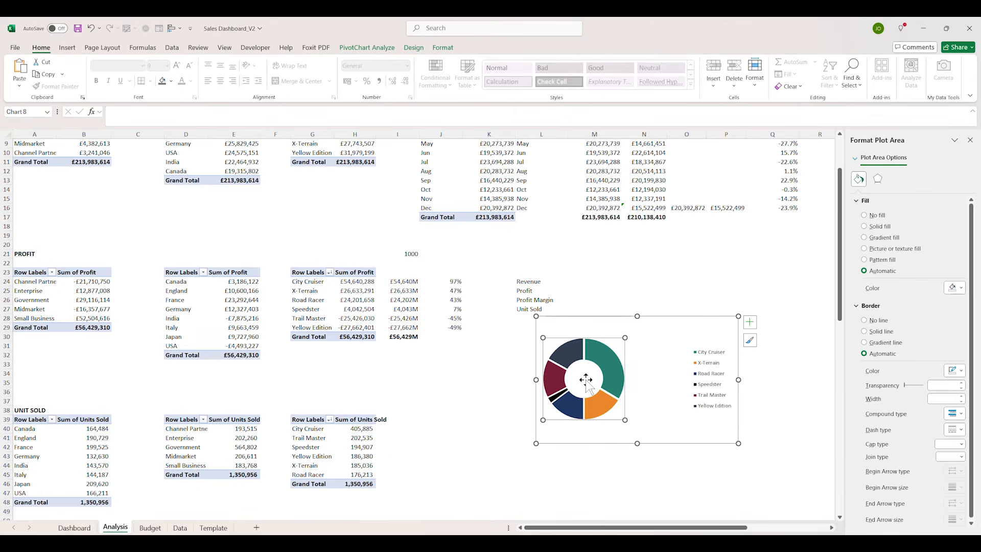
left_click(679, 445)
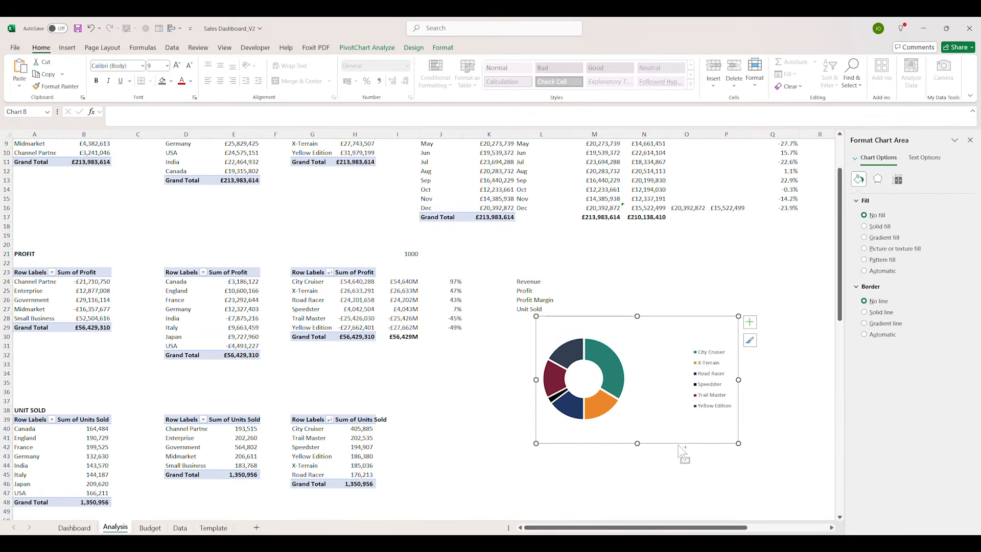
key("Delete")
left_click(74, 528)
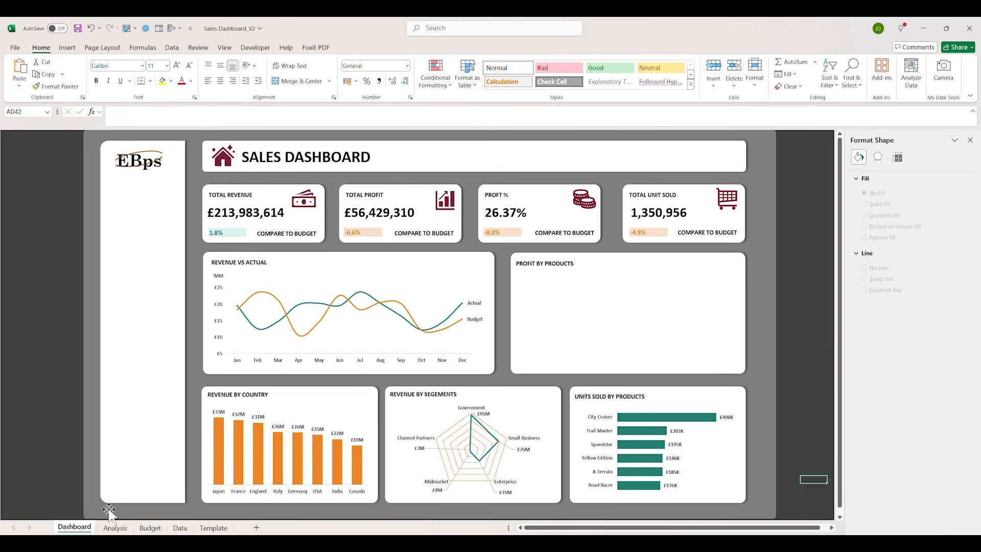
left_click(565, 298)
key("ctrl+v")
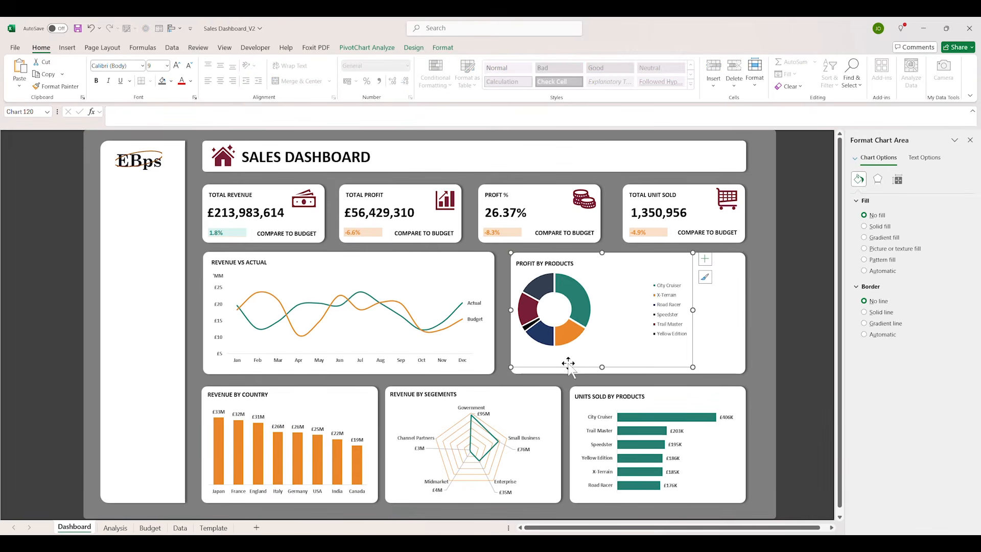
left_click(572, 366)
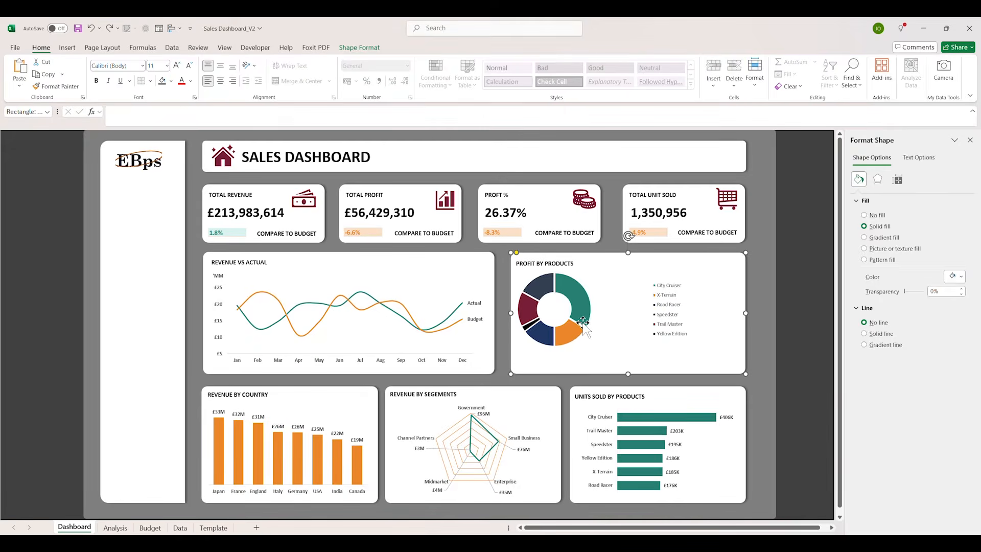
left_click_drag(583, 324, 576, 342)
key("ctrl+z")
Shift the doughnut chart slightly down and right inside the Profit by Products card
left_click(568, 332)
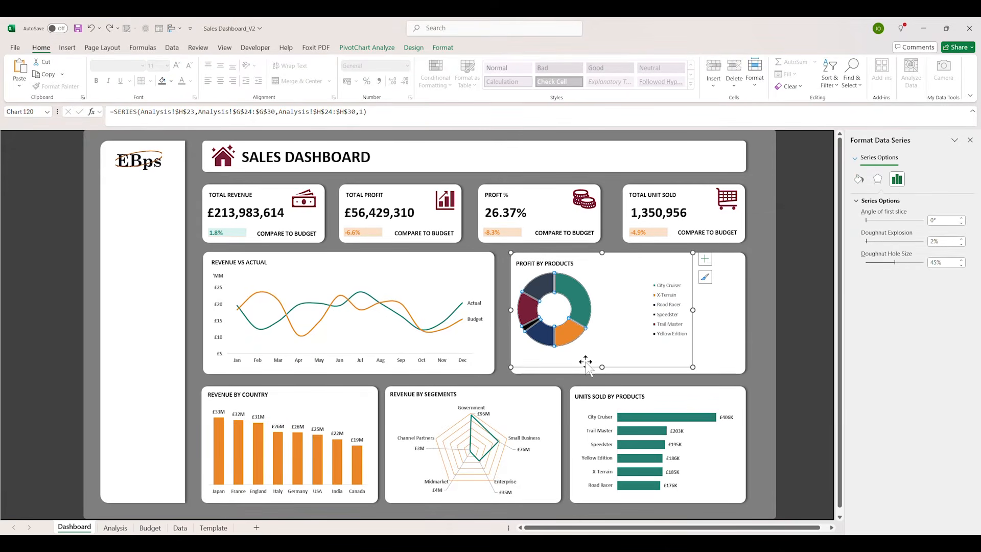
left_click(616, 369)
left_click_drag(619, 373, 620, 372)
Place the product legend right beside the doughnut and enlarge the chart area to nearly fill the Profit by Products card
left_click(687, 336)
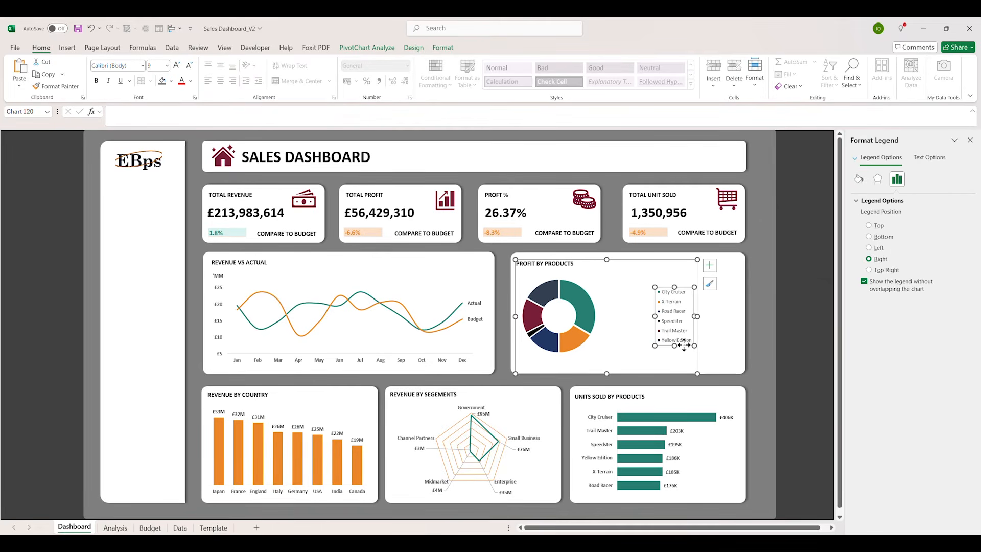
left_click_drag(684, 345, 625, 344)
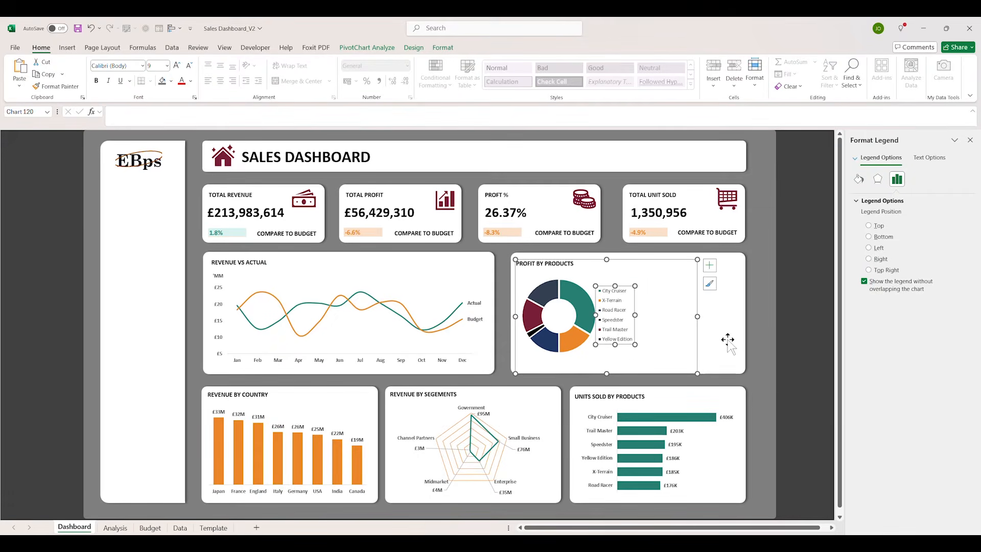
left_click(728, 340)
left_click(588, 351)
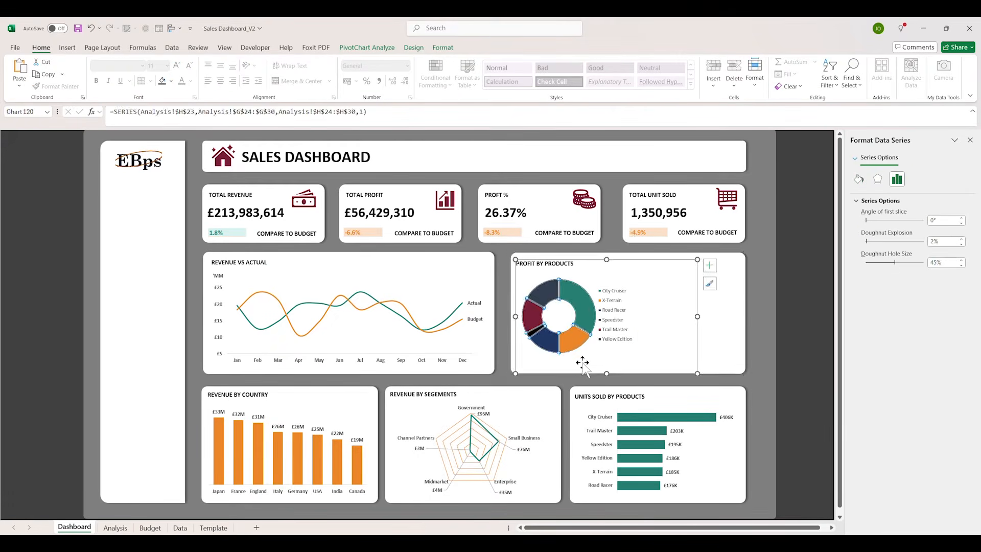
left_click(583, 363)
left_click(627, 293)
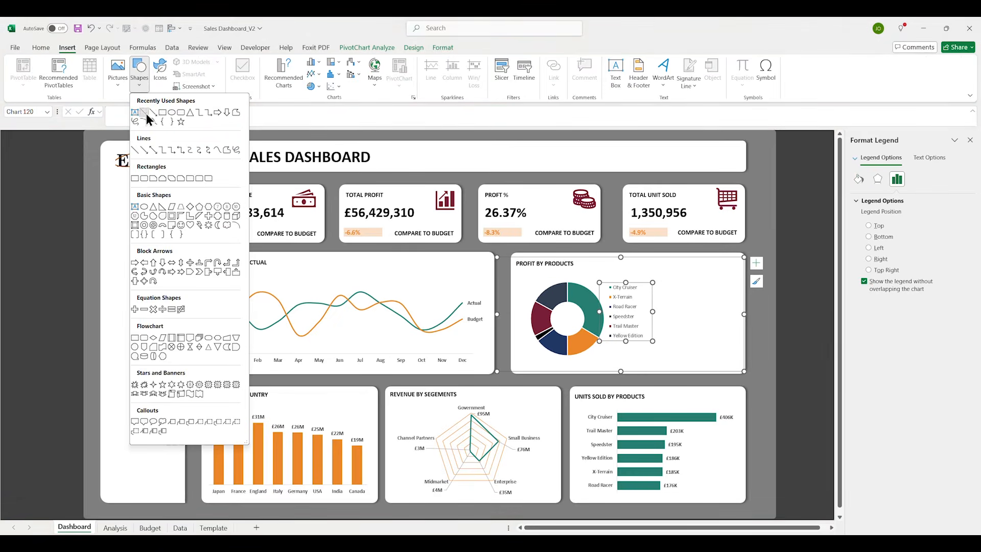
Draw a short vertical line about 0.99 cm tall in the empty area of the Profit by Products card, beyond the legend
left_click(150, 116)
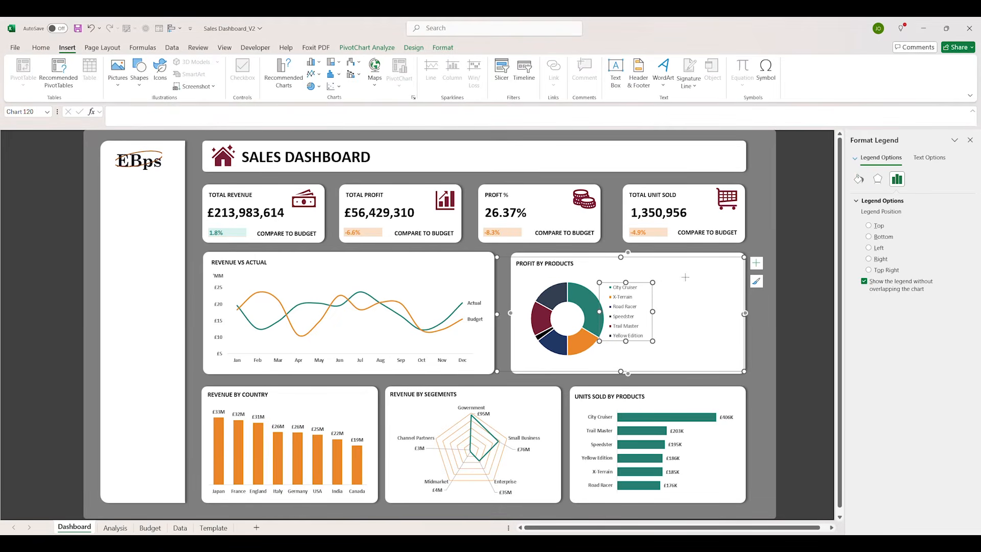
left_click_drag(684, 273, 684, 292)
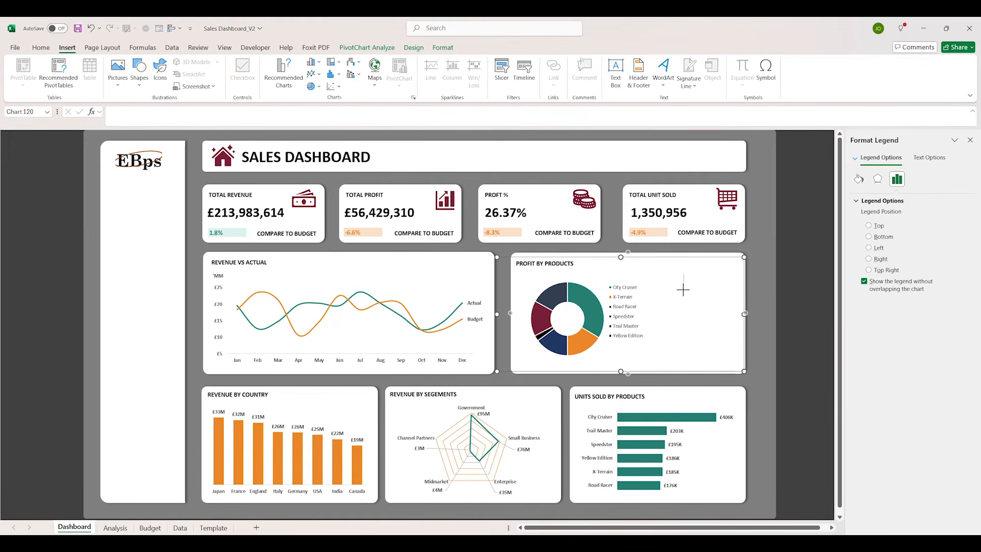
left_click_drag(683, 290, 683, 289)
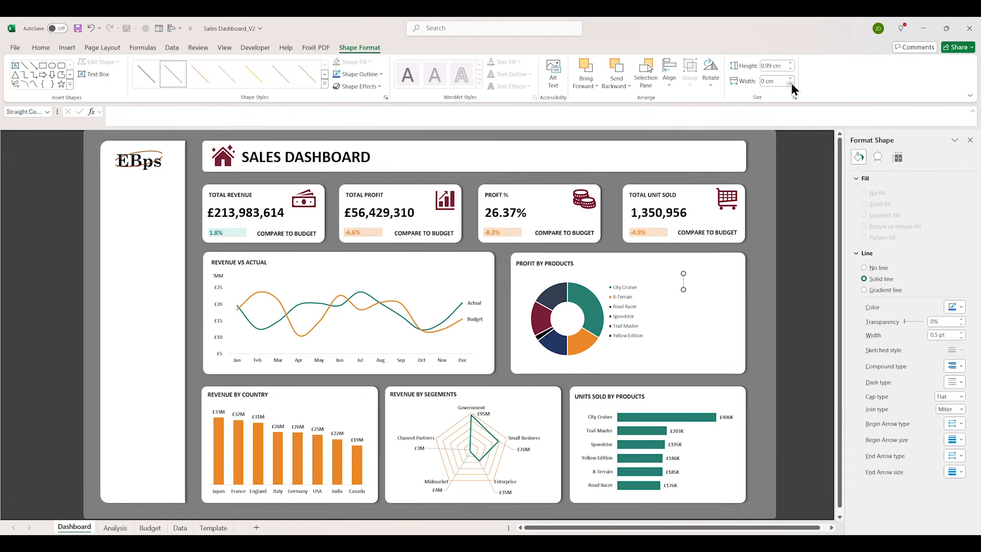
Format the vertical line in dark teal with a width of 3 pt and move it closer to the legend's upper right
left_click(962, 308)
left_click(919, 445)
type("3")
key("Return")
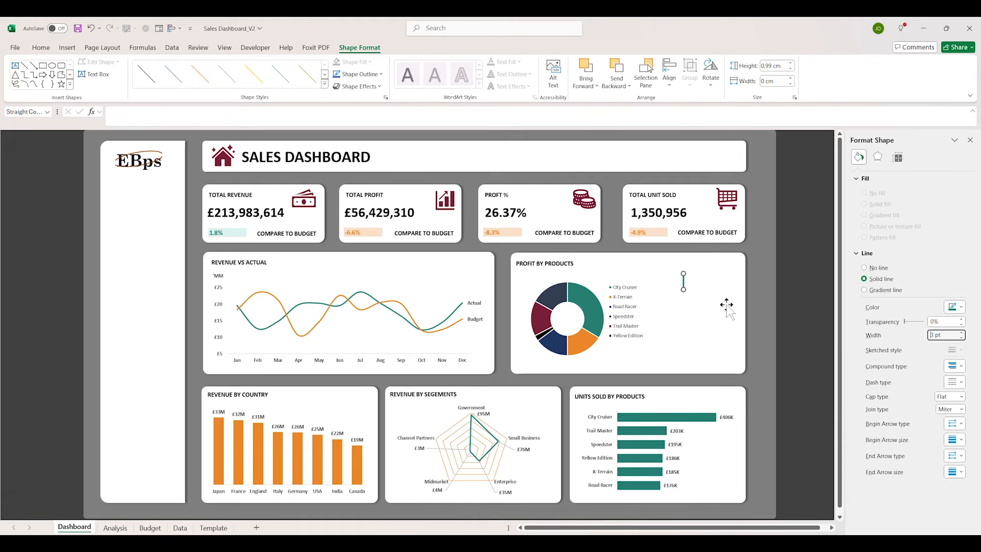
left_click(687, 323)
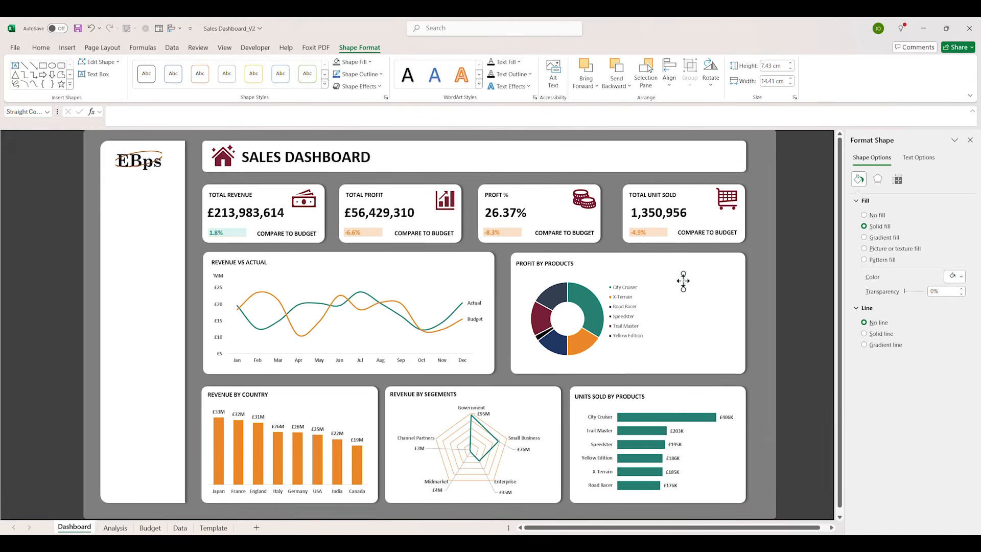
left_click(683, 280)
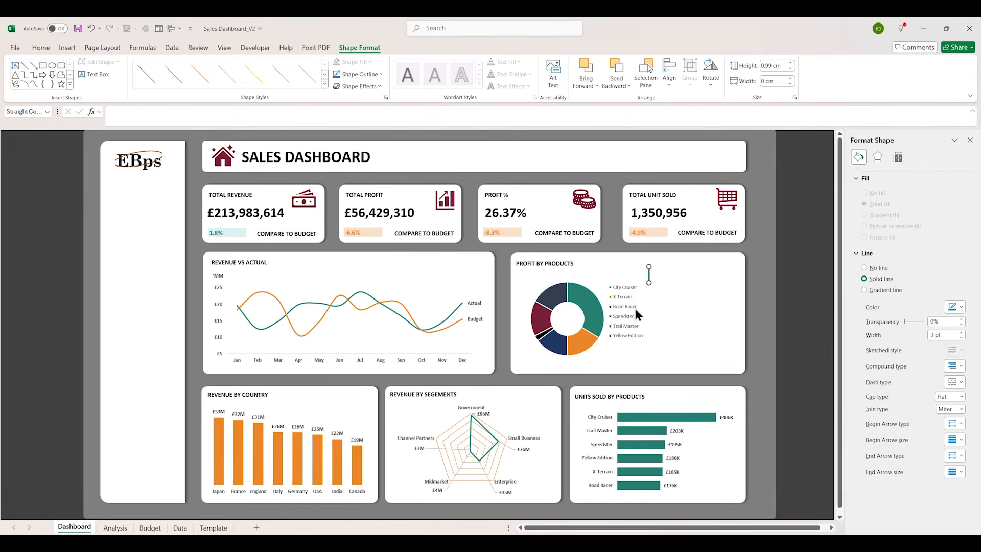
Copy the Profit by Products title beside the teal line, change its text to City Cruiser, narrow it to 2.38 cm and remove the bold
left_click(559, 264)
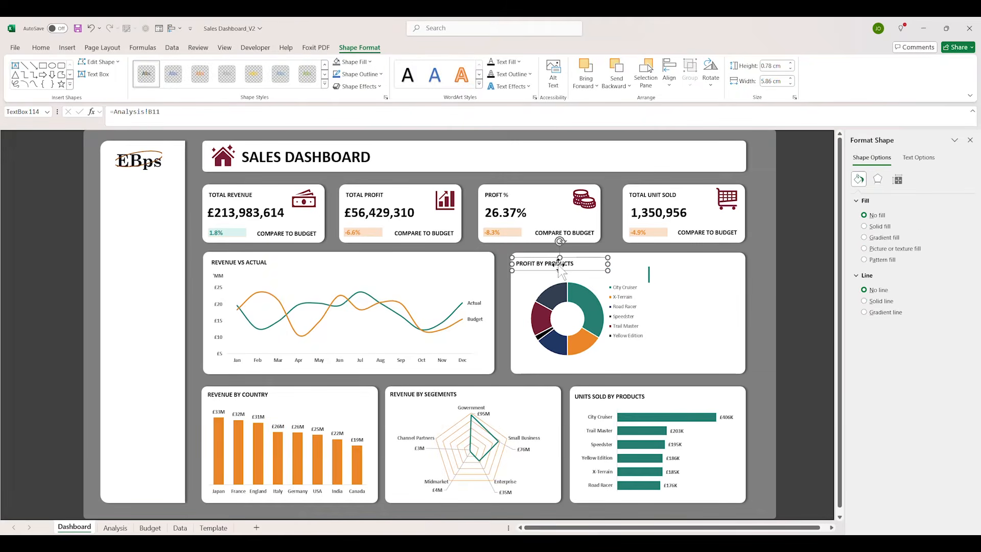
left_click_drag(568, 271, 714, 278, "ctrl")
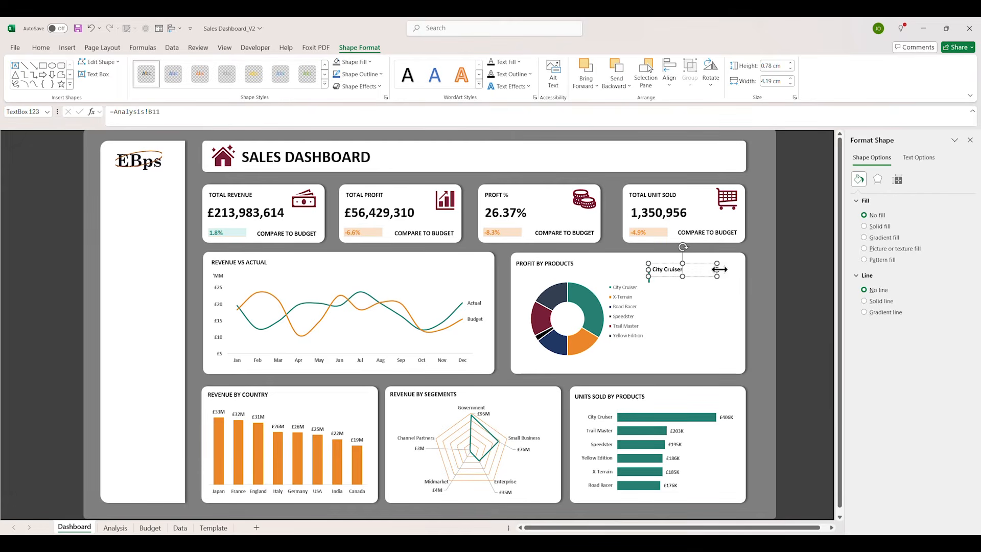
left_click_drag(719, 269, 687, 269)
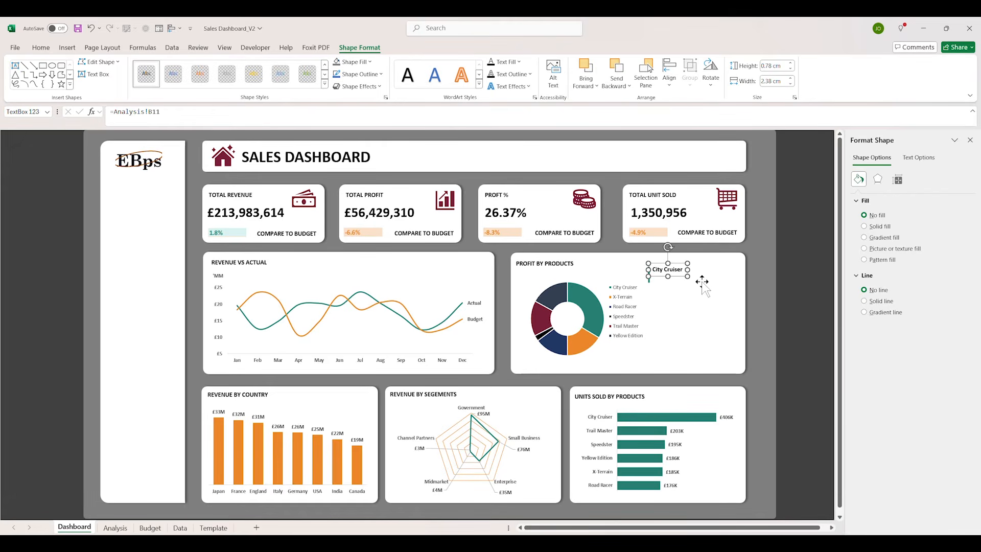
key("ctrl+b")
Duplicate the City Cruiser label, place the copy directly beneath it and link its text to Analysis!I24
key("ctrl+d")
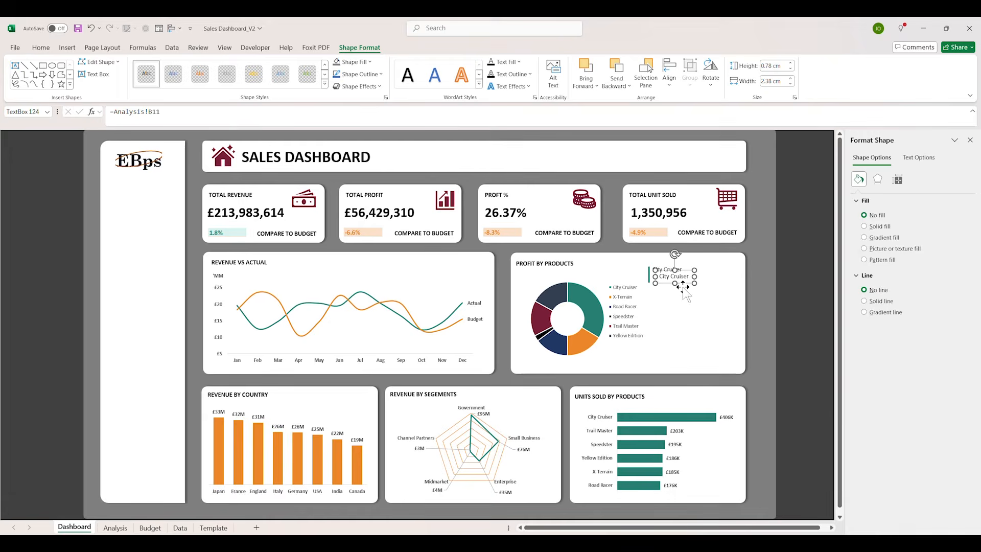
left_click_drag(681, 281, 673, 285)
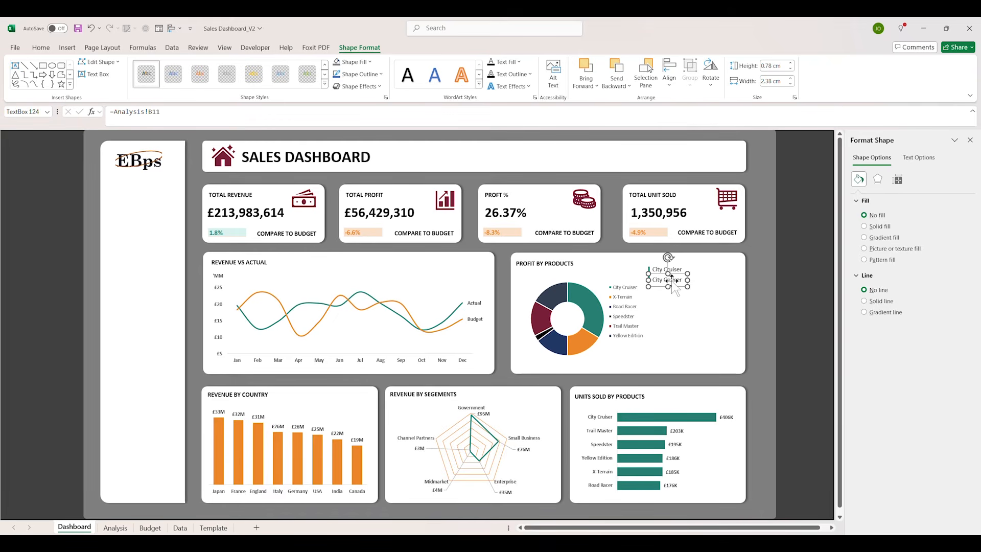
left_click_drag(159, 112, 113, 112)
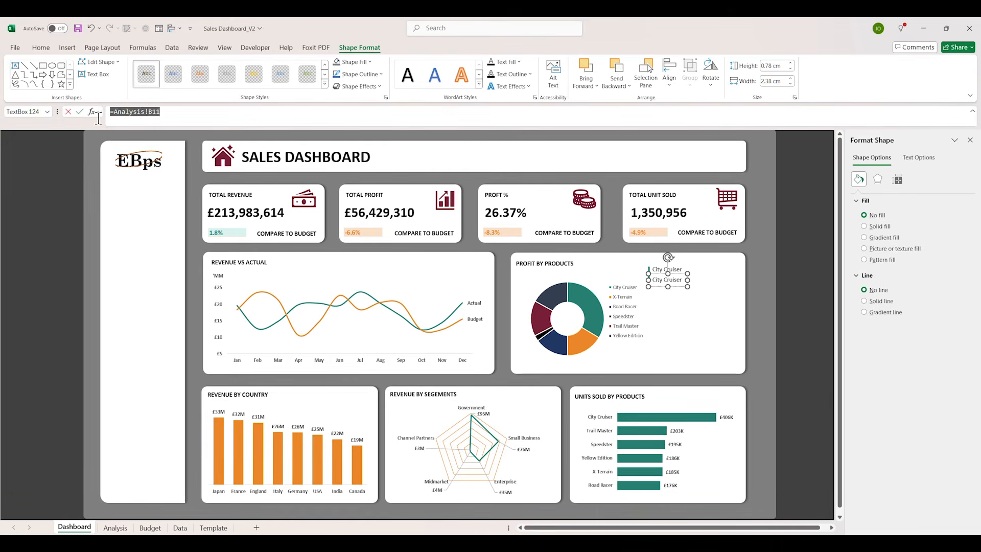
key("BackSpace")
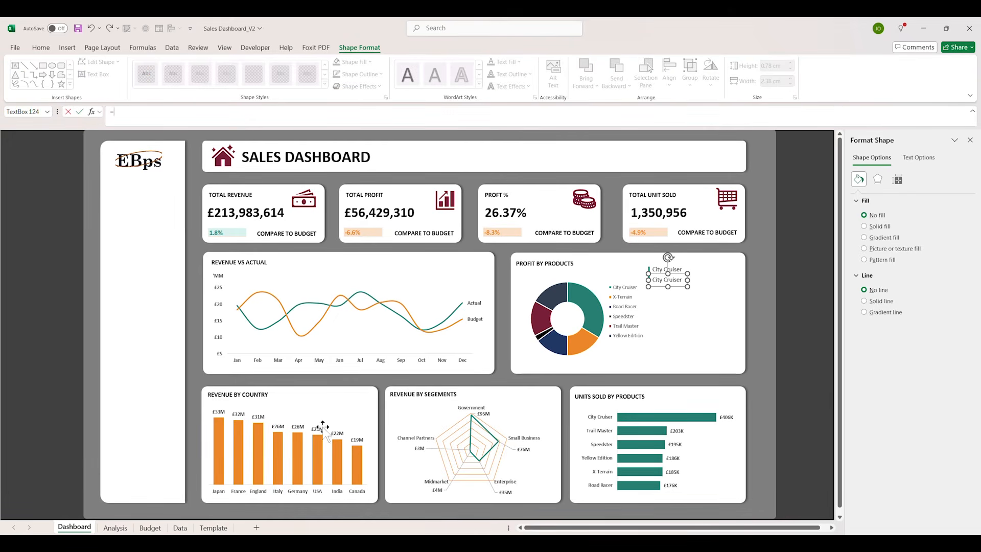
left_click(116, 529)
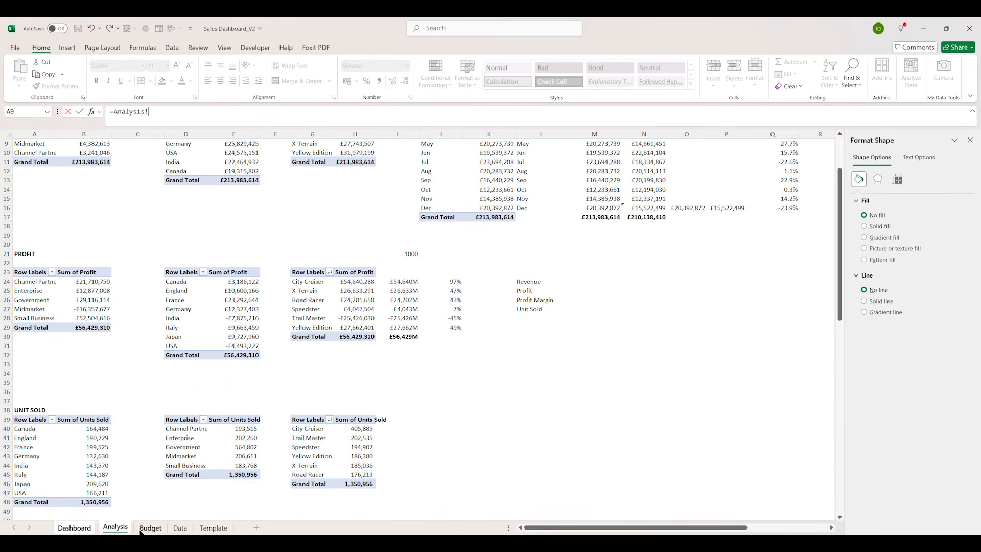
left_click(401, 282)
key("Return")
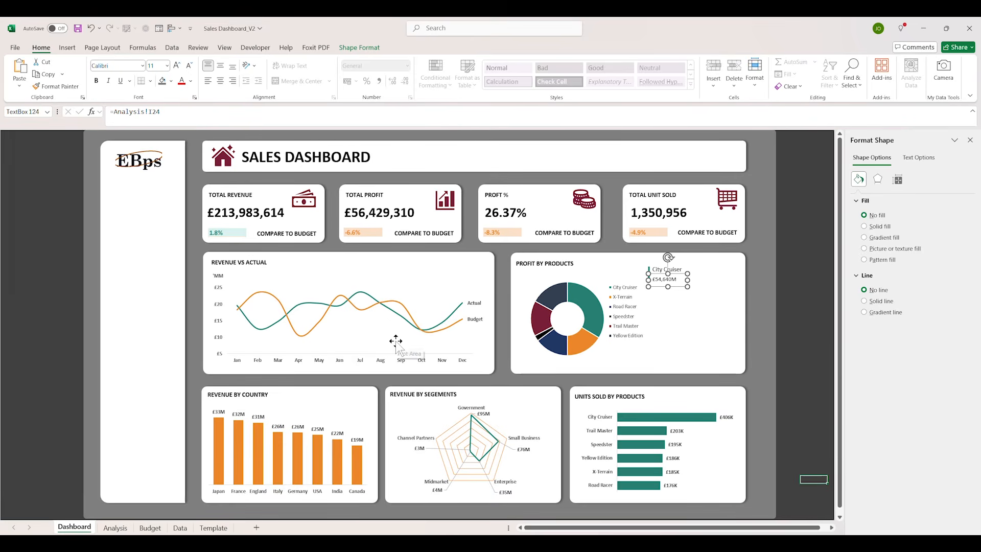
Duplicate the £54,640M label, place the copy beside the City Cruiser label and link its text to Analysis!J24
left_click(658, 330)
left_click(675, 280)
key("ctrl+d")
left_click_drag(686, 294, 711, 282)
left_click_drag(186, 113, 84, 112)
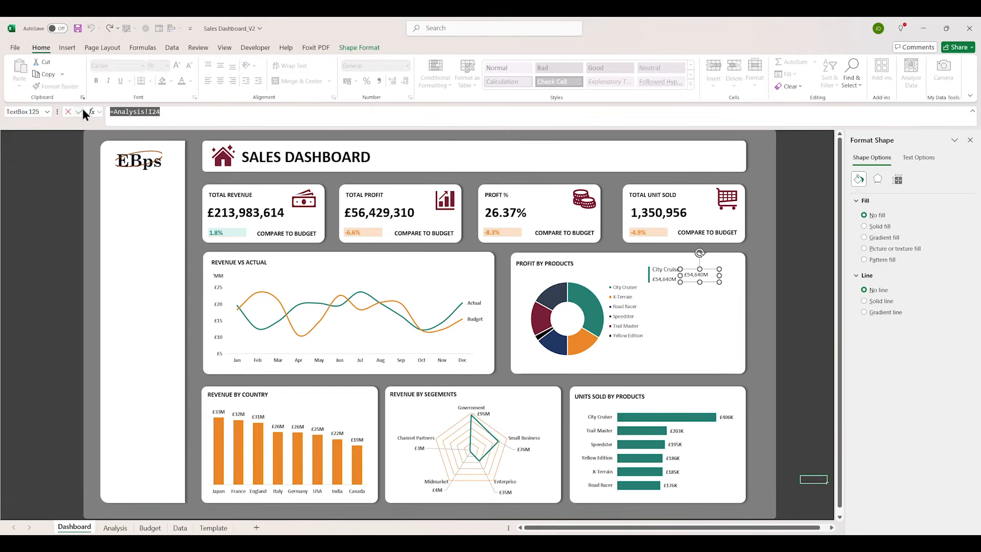
type("=")
left_click(122, 528)
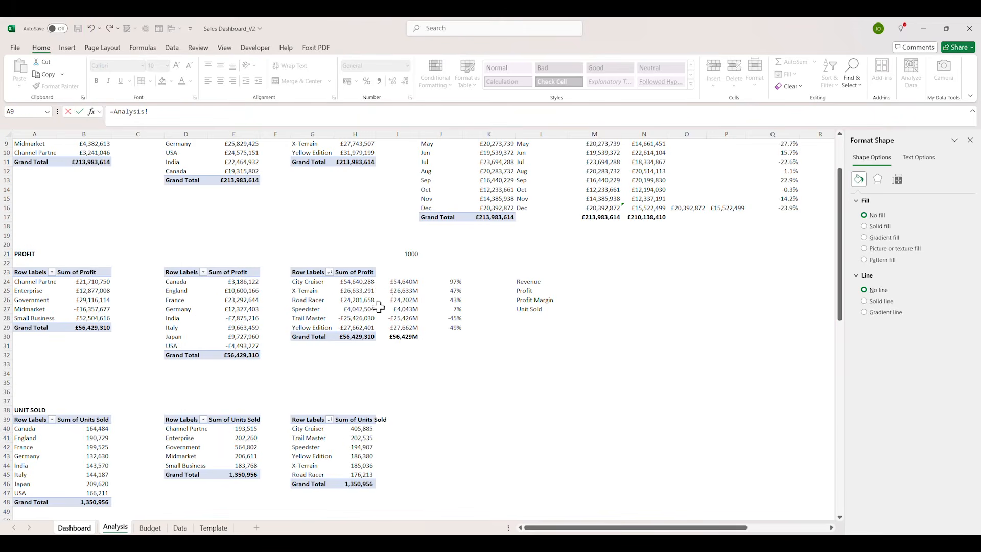
left_click(428, 284)
key("Return")
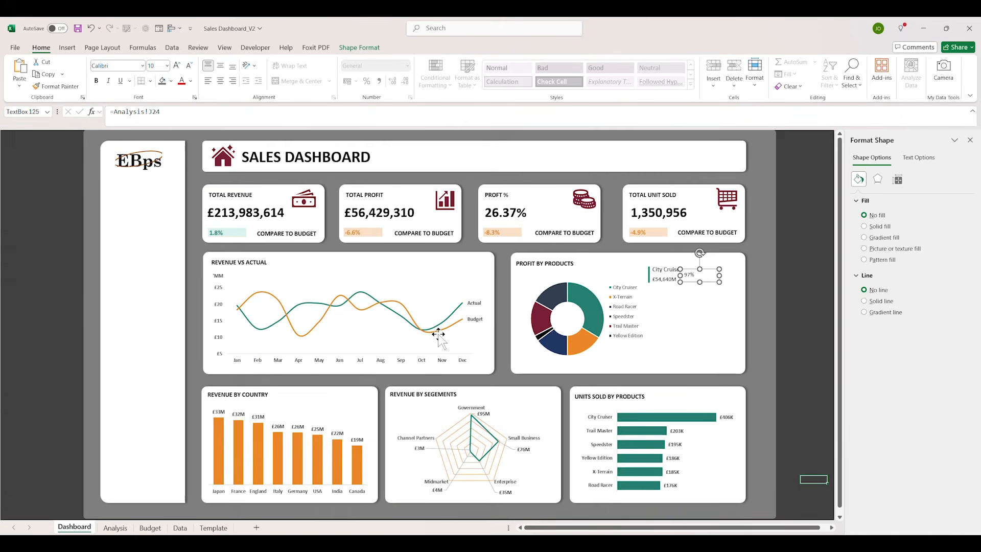
Narrow the 97% text box beside the City Cruiser label, color its text teal and try it in bold
left_click(708, 277)
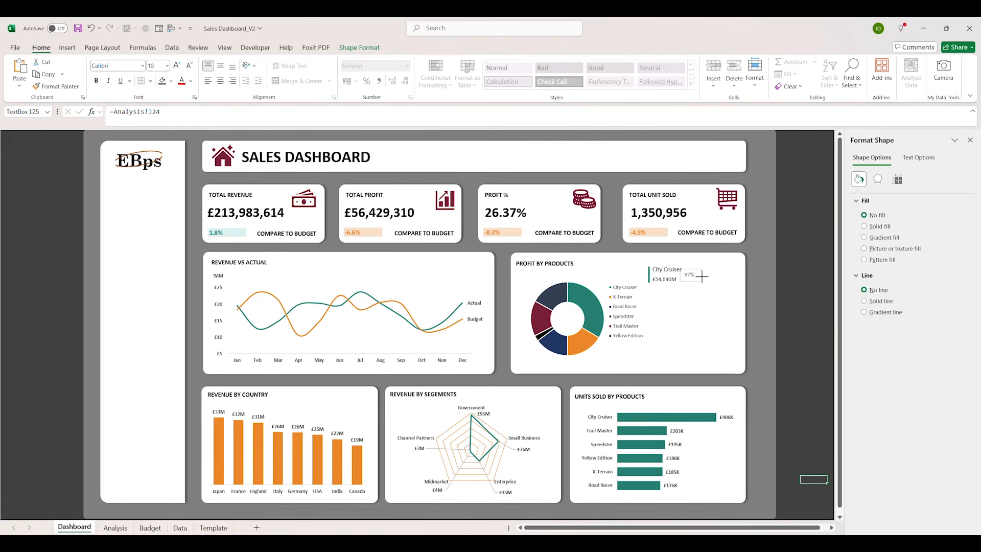
left_click(702, 276)
left_click(883, 181)
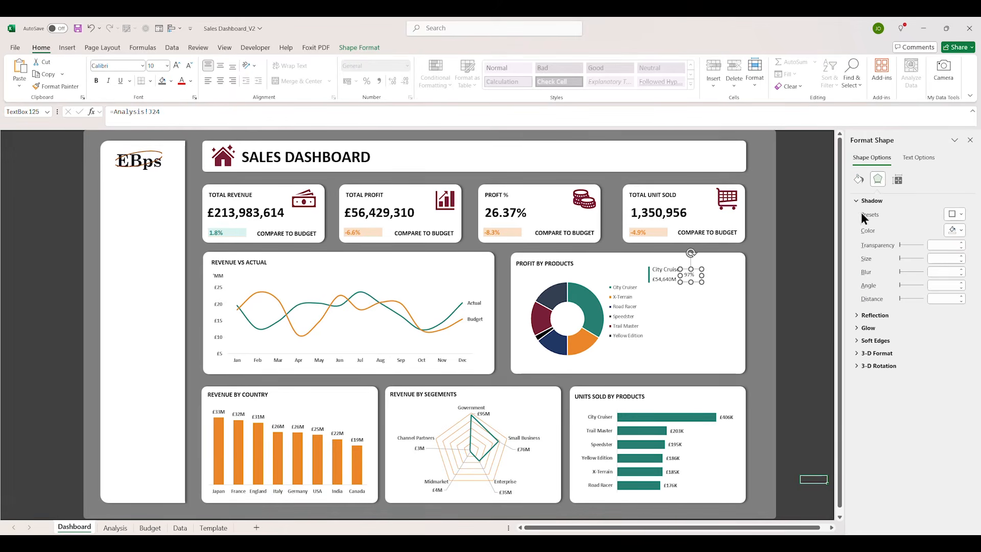
left_click(859, 178)
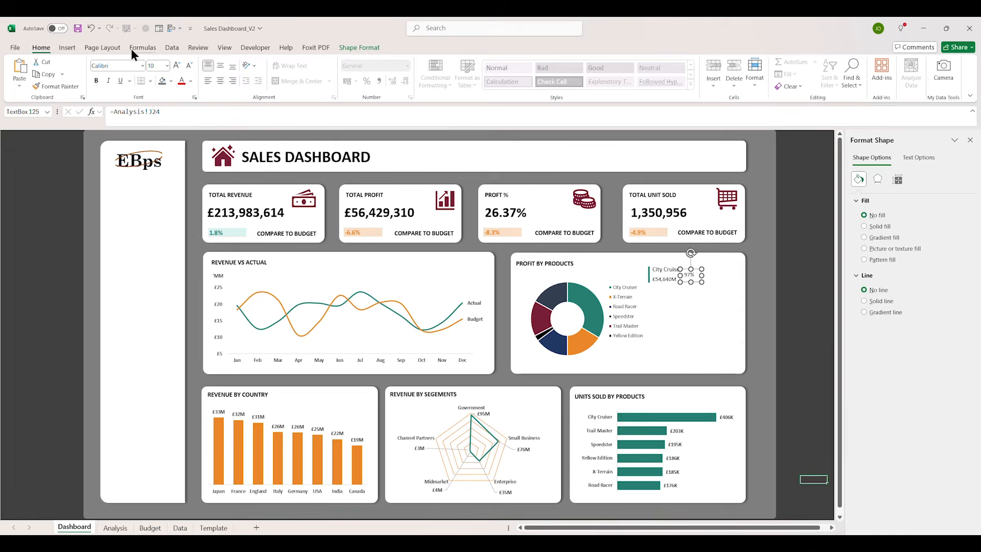
left_click(190, 81)
left_click(180, 232)
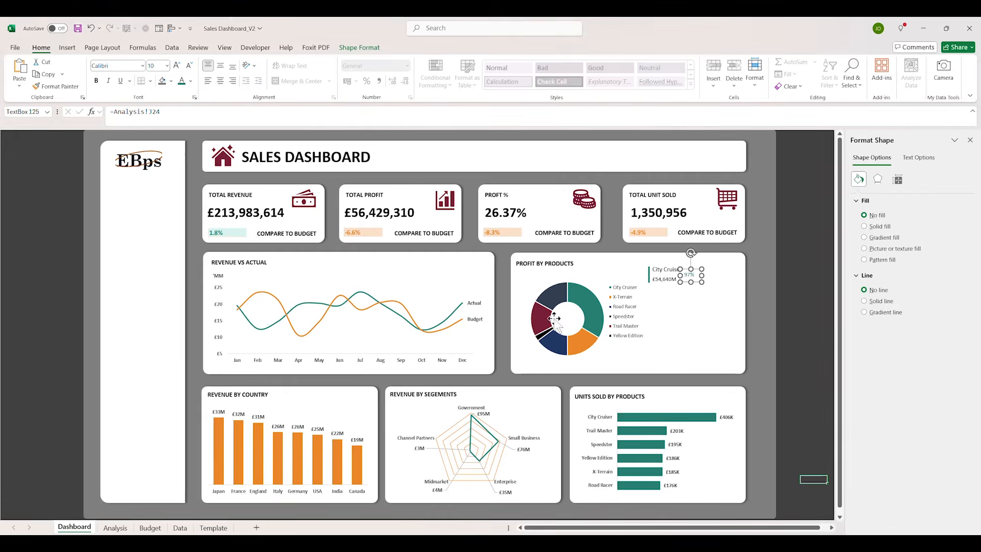
key("ctrl+b")
left_click(702, 320)
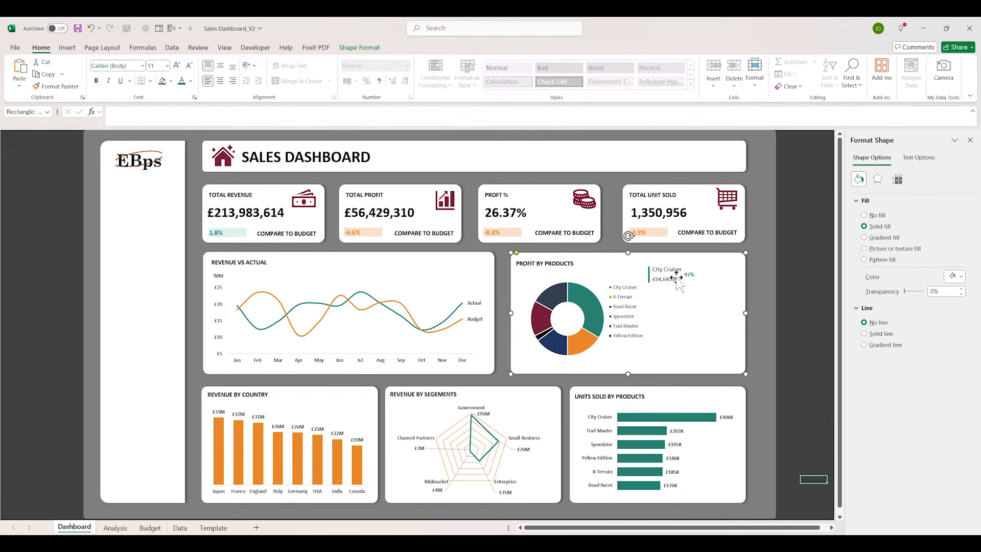
left_click(695, 281)
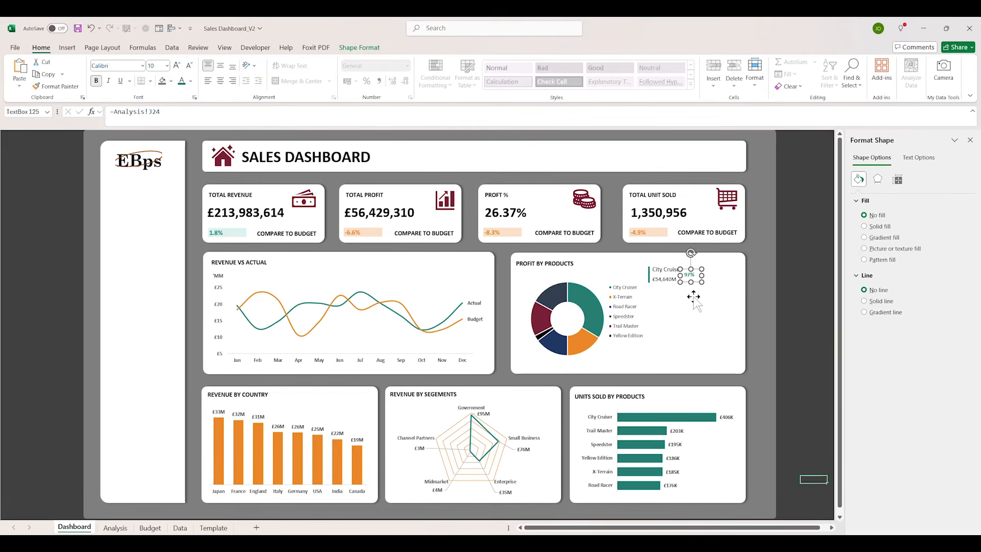
left_click(670, 301)
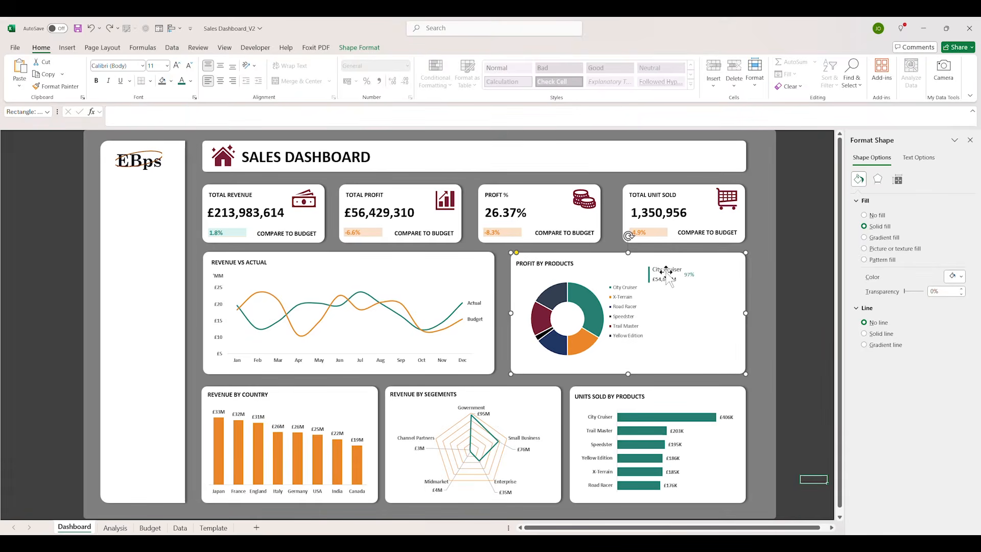
Select City Cruiser's name, profit and percentage labels together and duplicate the set further down the Profit by Products card
left_click(627, 313)
left_click(656, 271)
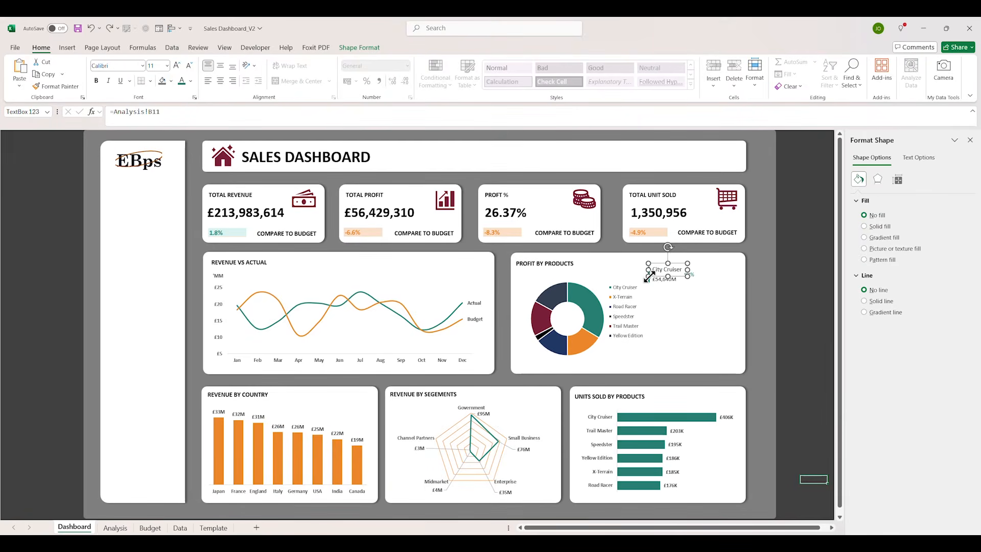
left_click(649, 282, "ctrl")
left_click(690, 275, "ctrl")
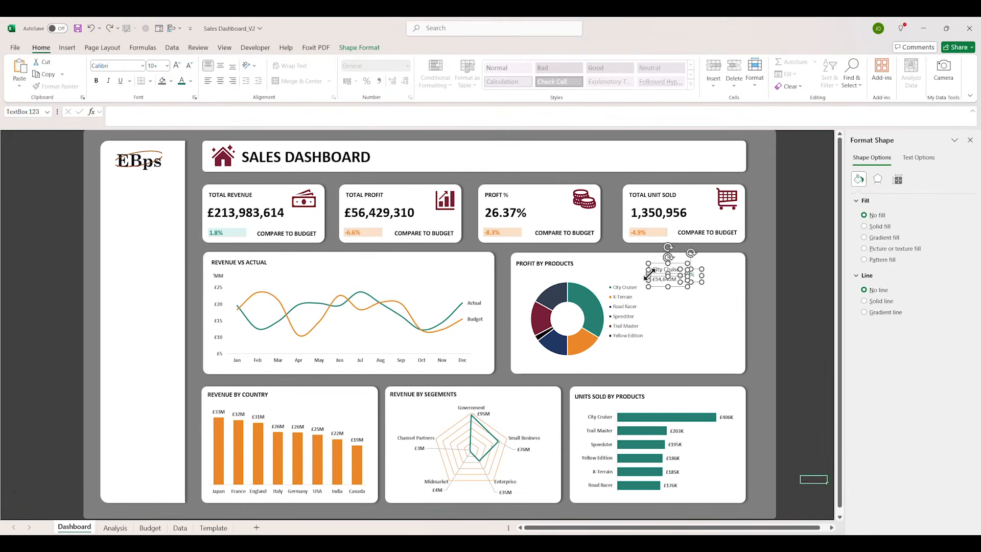
left_click_drag(661, 290, 707, 316)
key("ctrl+d")
key("ctrl+d")
key("ctrl+z")
Undo the last label change, duplicate the label set again and place the copy at the top of the card's second column
left_click(717, 352)
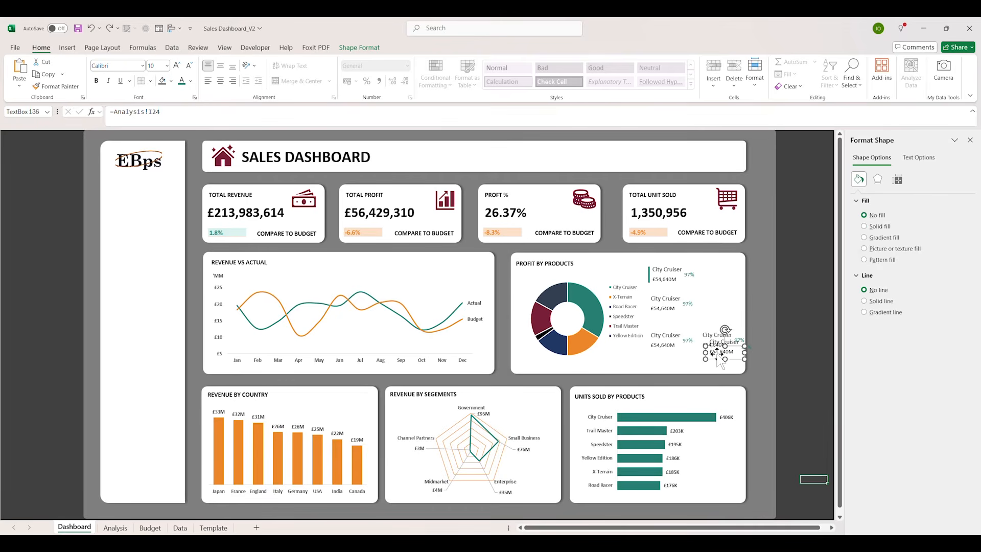
key("ctrl+z")
key("ctrl+d")
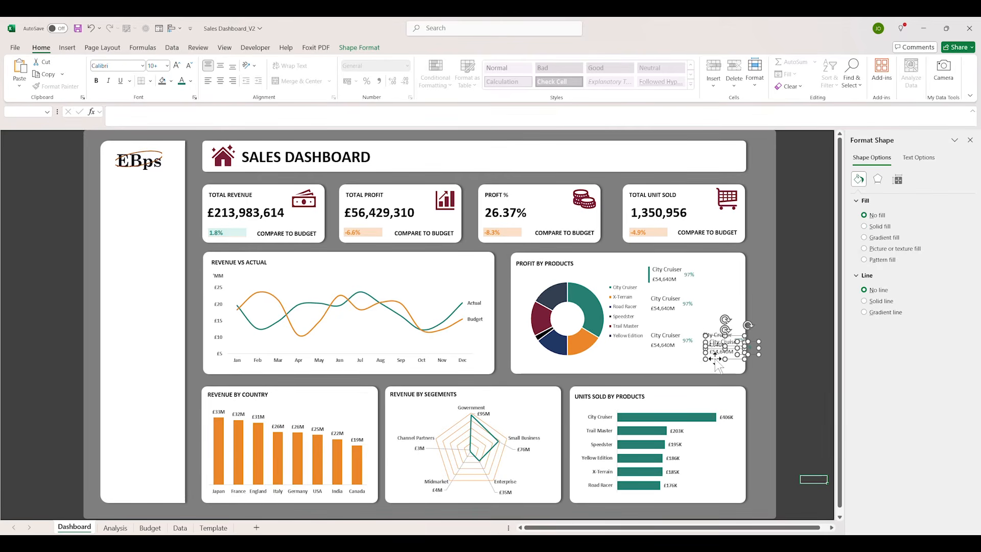
left_click_drag(715, 357, 714, 286)
key("ctrl+d")
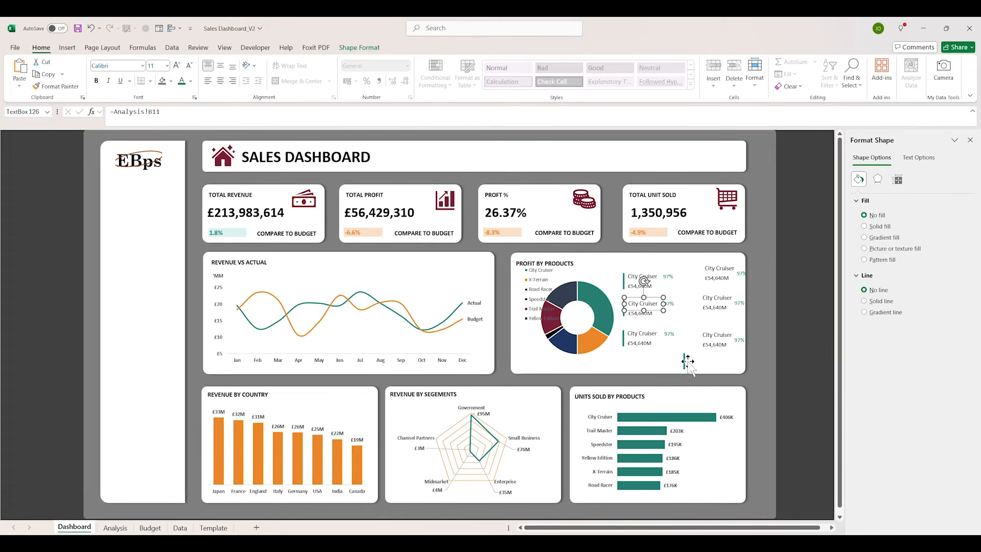
Line up the three teal vertical lines of the second label column, one beside each row of labels
left_click(685, 361)
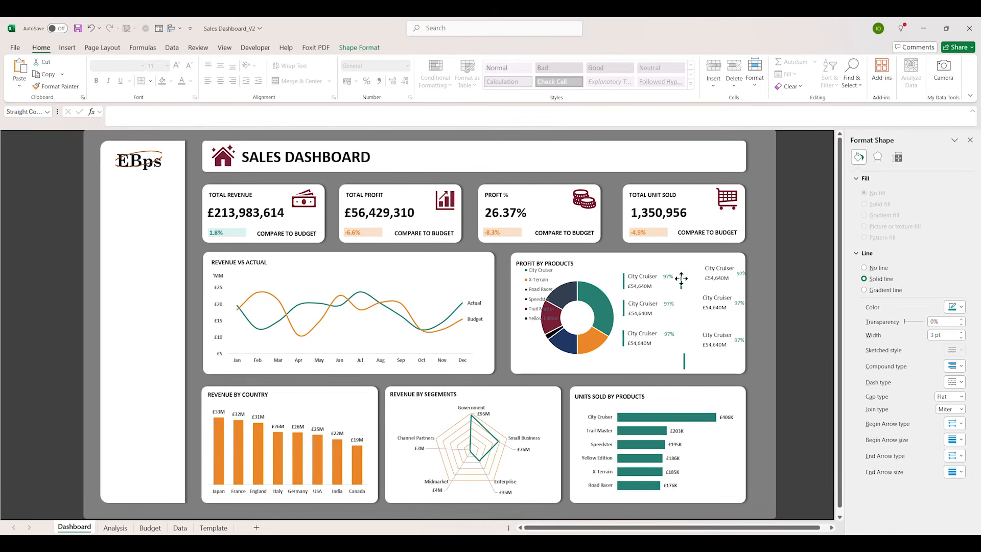
left_click_drag(681, 279, 685, 305)
left_click_drag(684, 307, 683, 307)
left_click_drag(684, 361, 684, 343)
left_click_drag(681, 281, 683, 282)
left_click(684, 281)
left_click(669, 368)
Move the first and second label sets of the second column close beside their teal lines, including their percentages
left_click(713, 276)
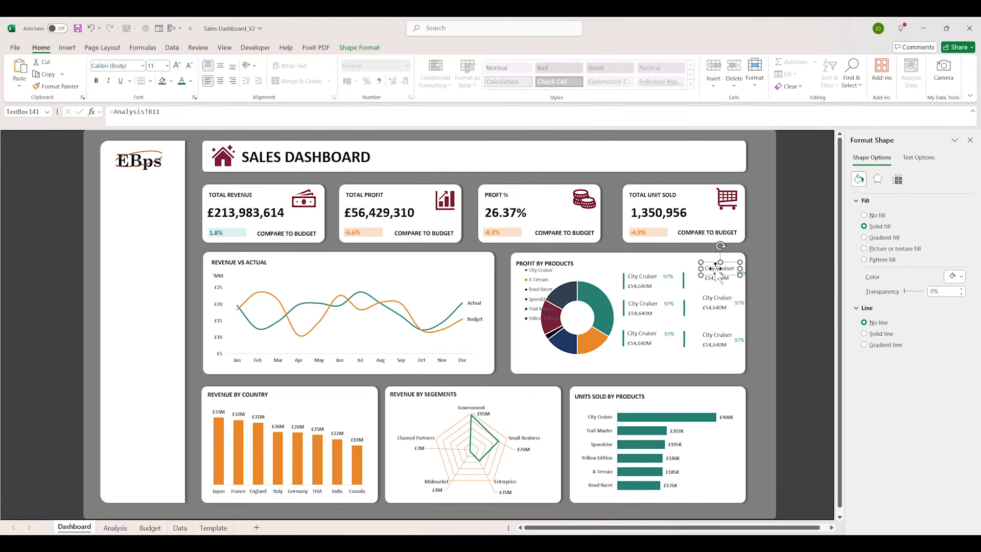
mouse_move(709, 285)
left_mouse_down()
mouse_move(692, 291)
mouse_move(722, 283)
left_mouse_up()
left_click(740, 278)
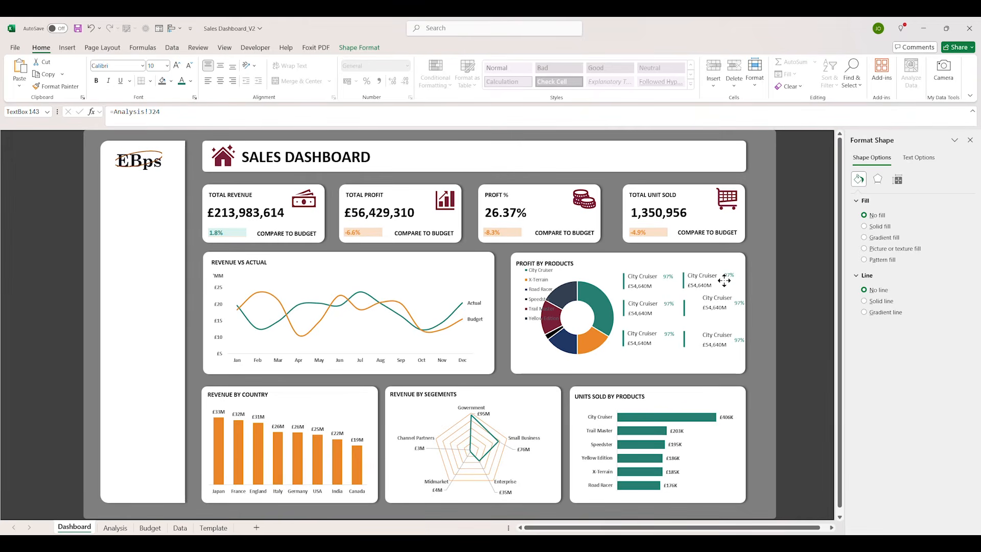
left_click(717, 302)
left_click(711, 312, "ctrl")
left_click_drag(706, 316, 728, 310)
left_click(740, 303)
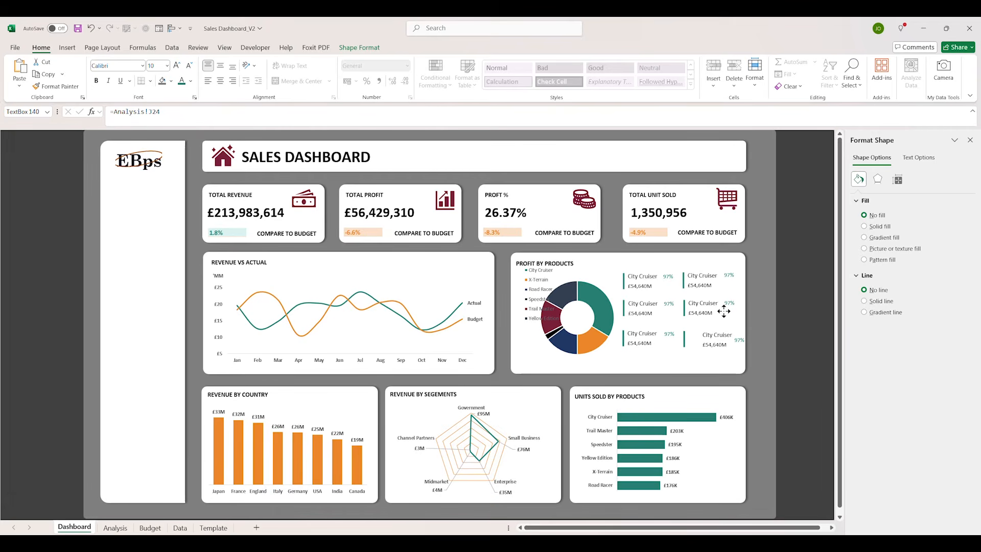
left_click_drag(724, 311, 724, 310)
Move the third label set of the second column close beside its teal line
left_click(718, 335)
left_click(717, 346, "ctrl")
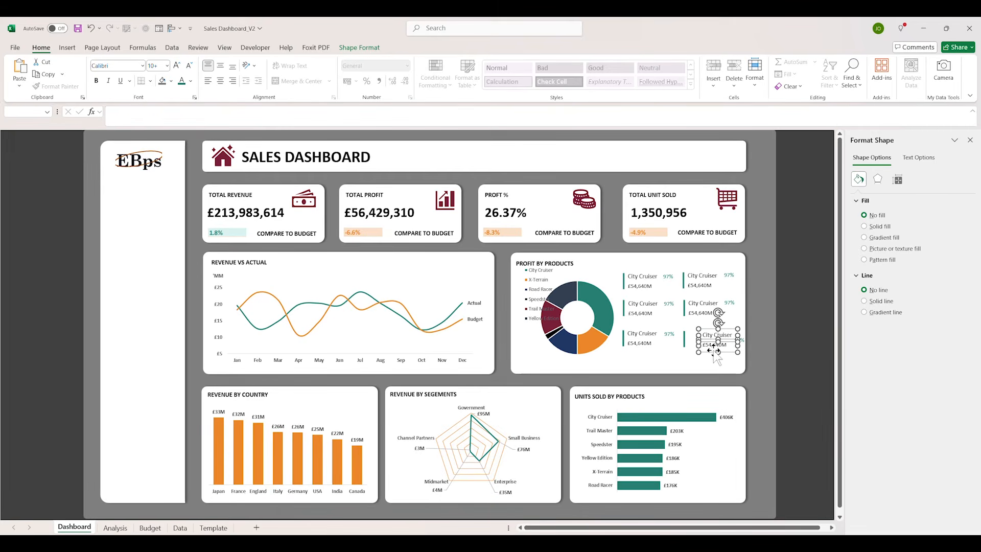
left_click_drag(710, 352, 696, 352)
left_click(739, 340)
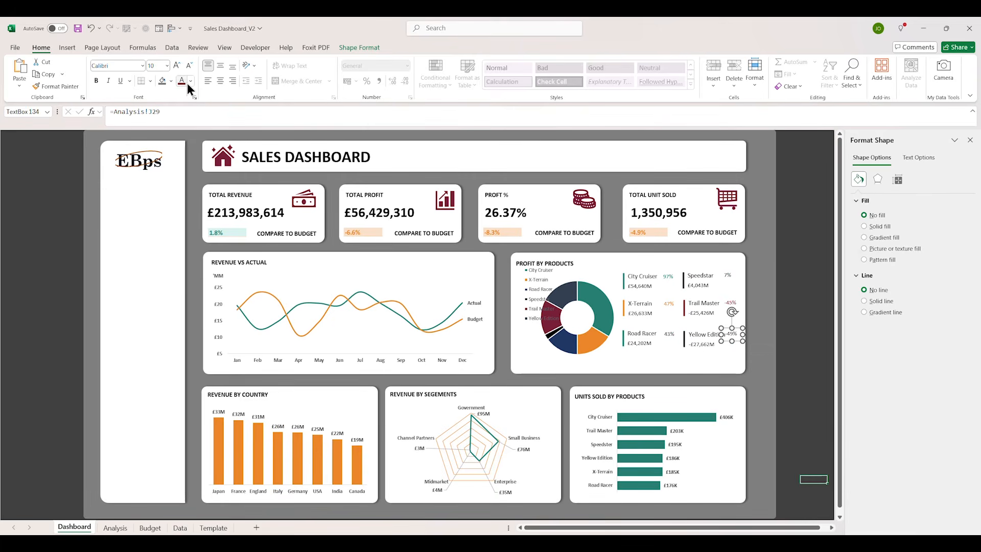
Set the Yellow Edition percentage's font color to dark blue-gray and move it clear of the product name
left_click(190, 82)
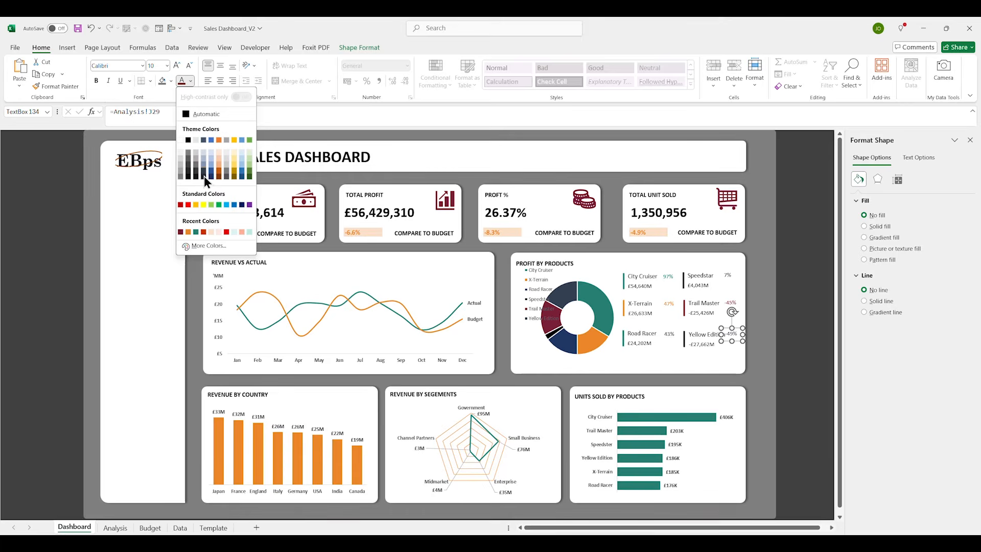
left_click(203, 176)
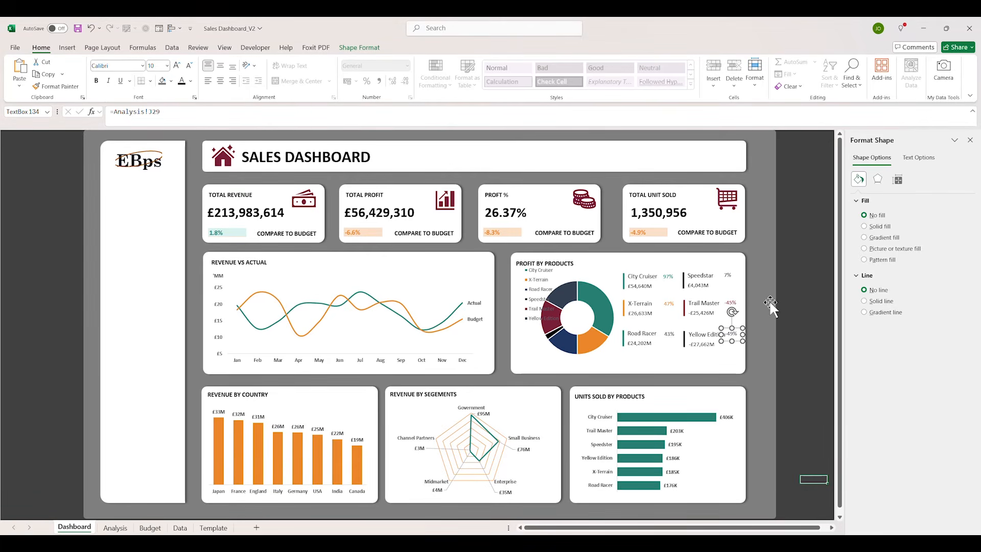
left_click(737, 310)
left_click(736, 311)
left_click(734, 333)
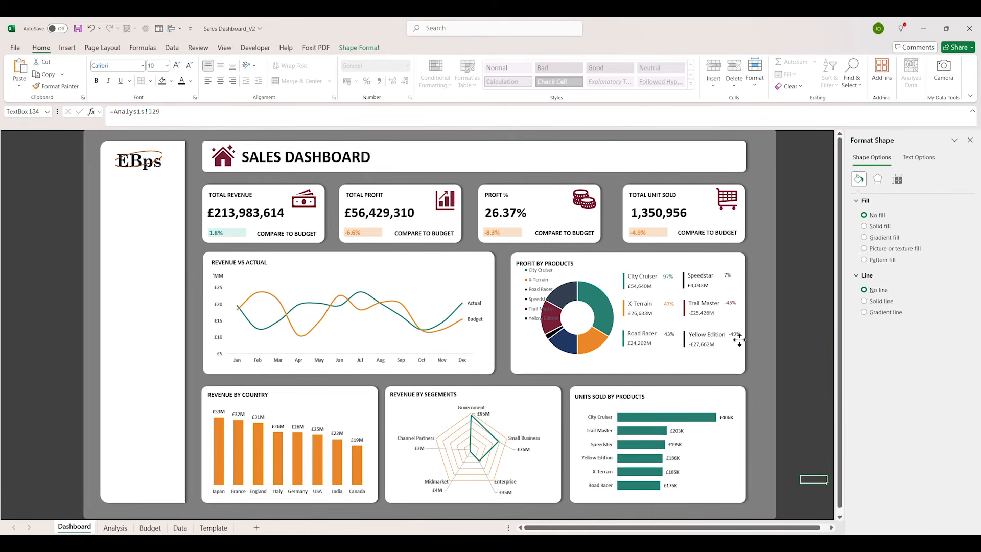
Shift the Trail Master and Speedstar percentages outward to line up with the Yellow Edition percentage
left_click(730, 302)
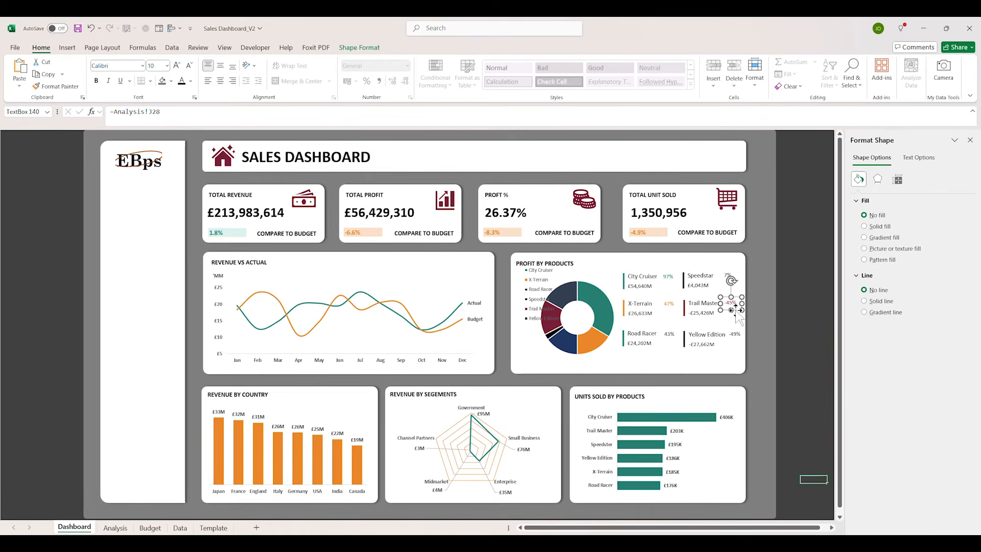
left_click_drag(737, 310, 738, 310)
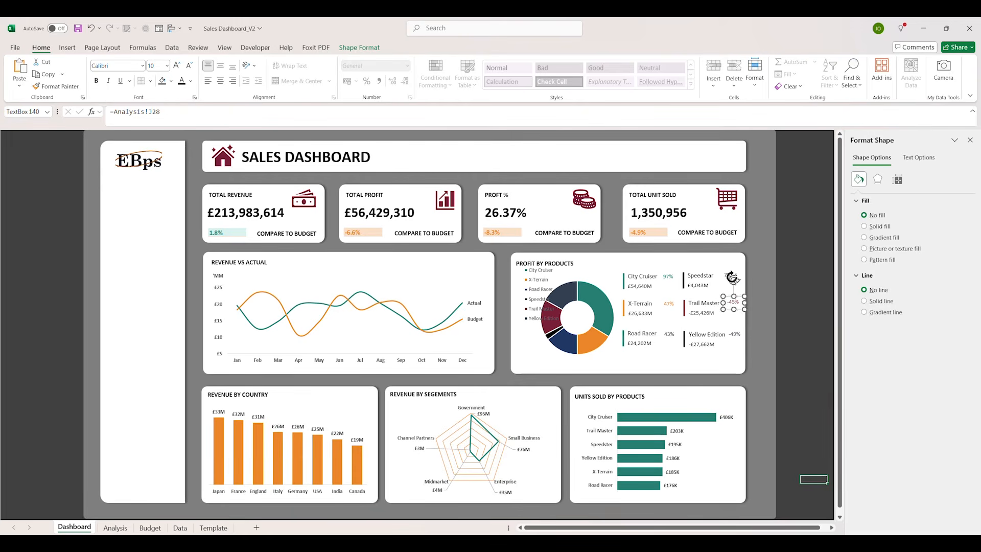
left_click(789, 303)
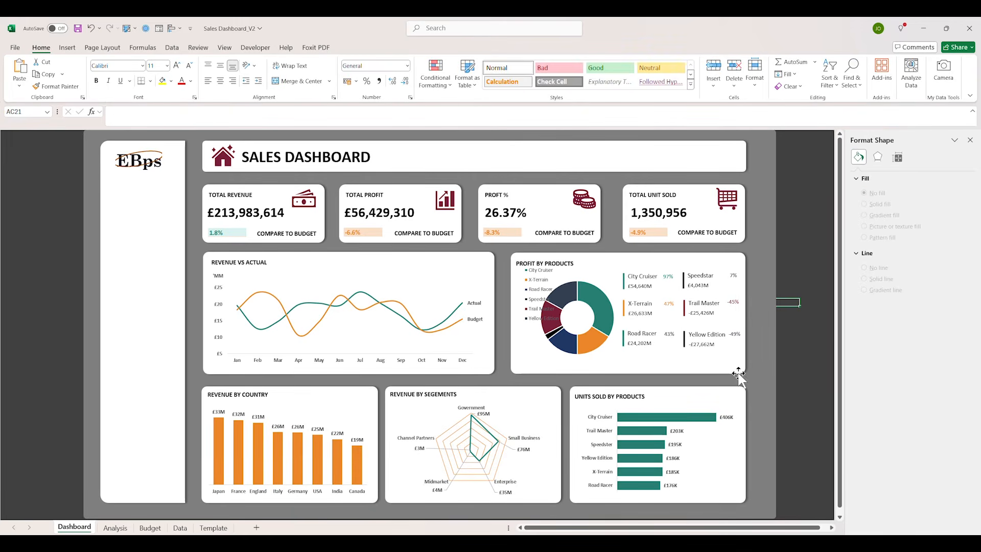
Remove the legend from the Profit by Products doughnut chart and select its data series
left_click(541, 298)
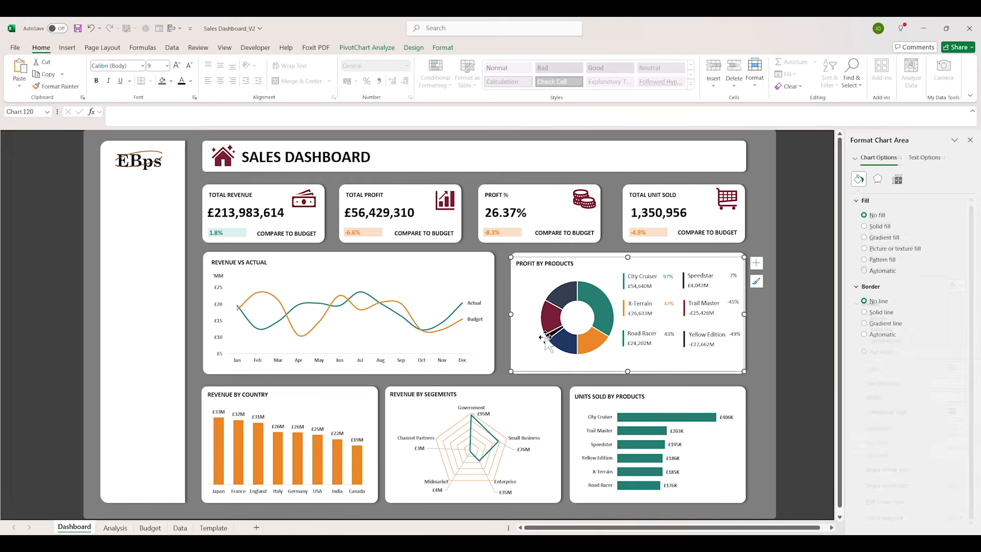
left_click(591, 336)
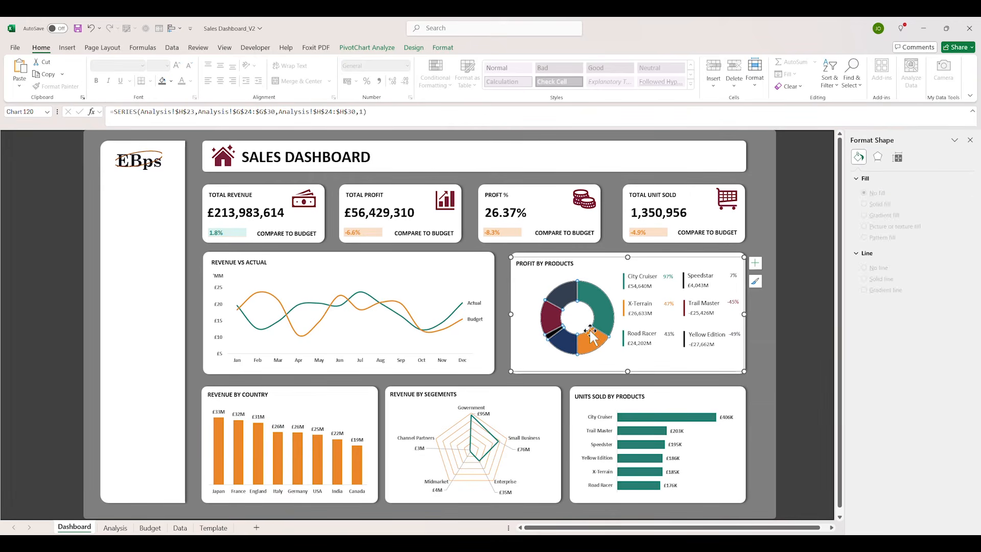
left_click(596, 359)
left_click(584, 326)
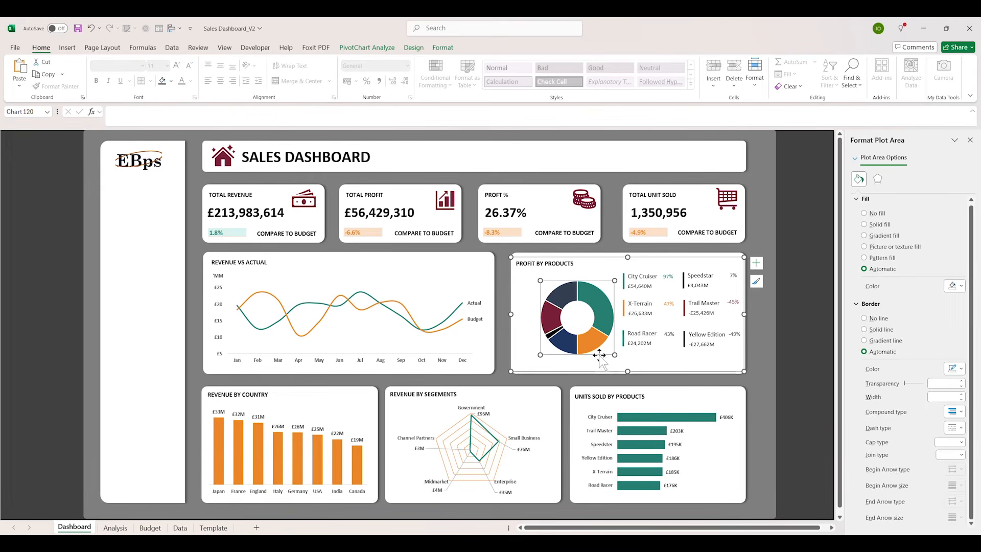
left_click(802, 346)
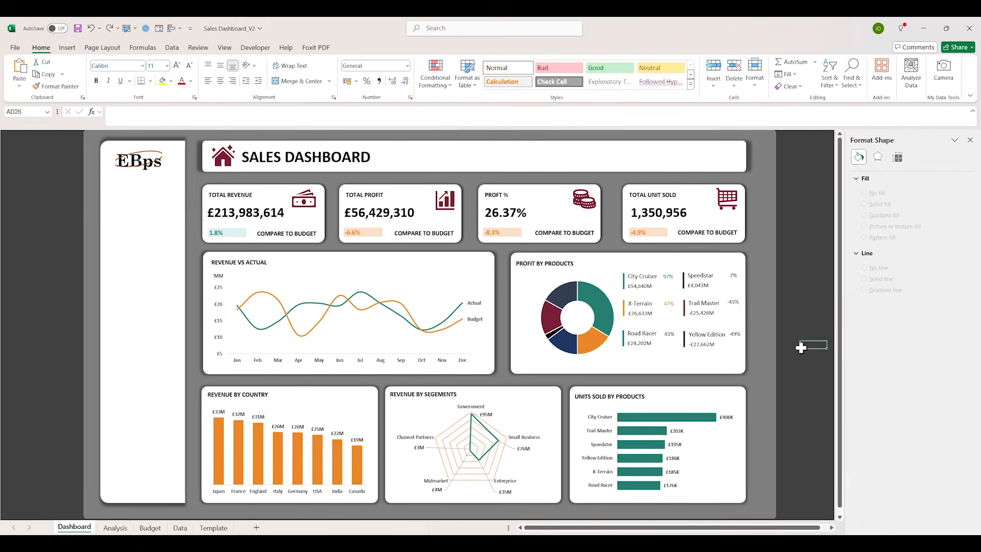
left_click(179, 286)
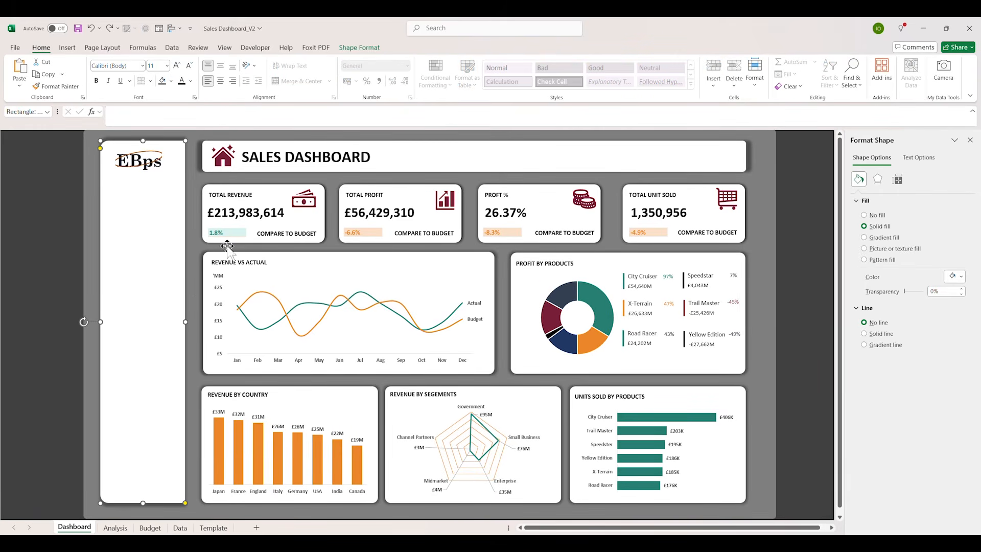
Insert Segment, Month, Quarter and Year slicers from the revenue-by-country PivotTable on the Analysis sheet
left_click(115, 527)
left_click(250, 197)
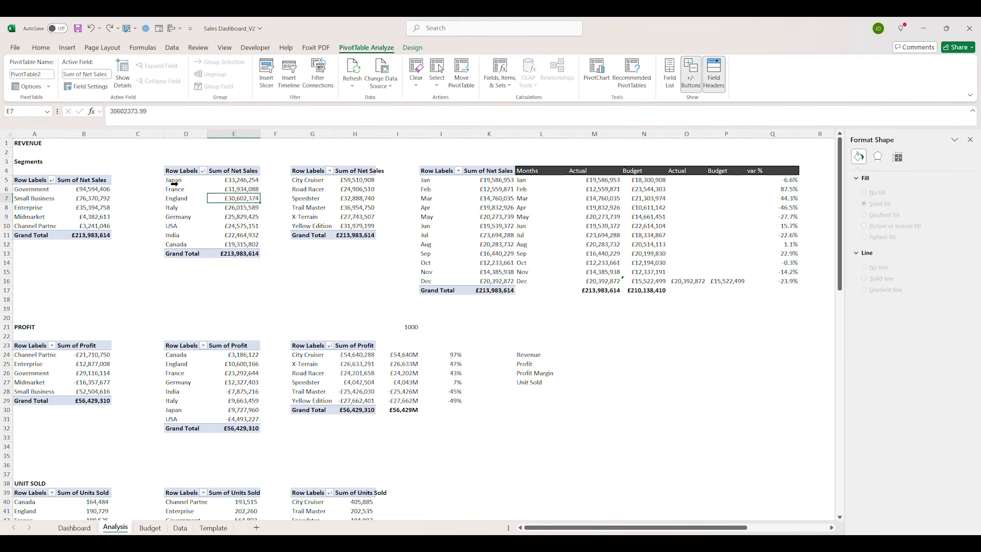
left_click_drag(174, 184, 175, 244)
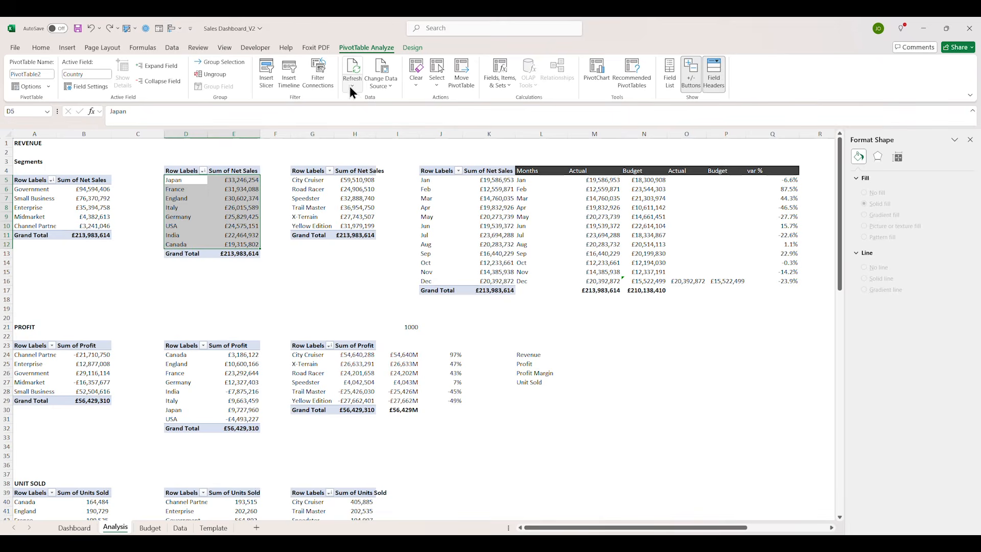
left_click(267, 74)
left_click_drag(365, 290, 365, 176)
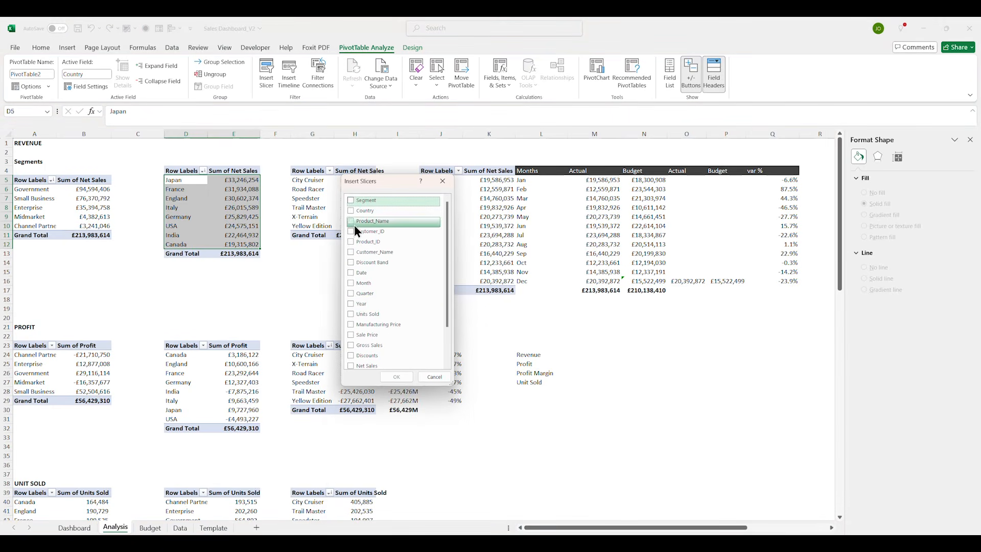
left_click(352, 303)
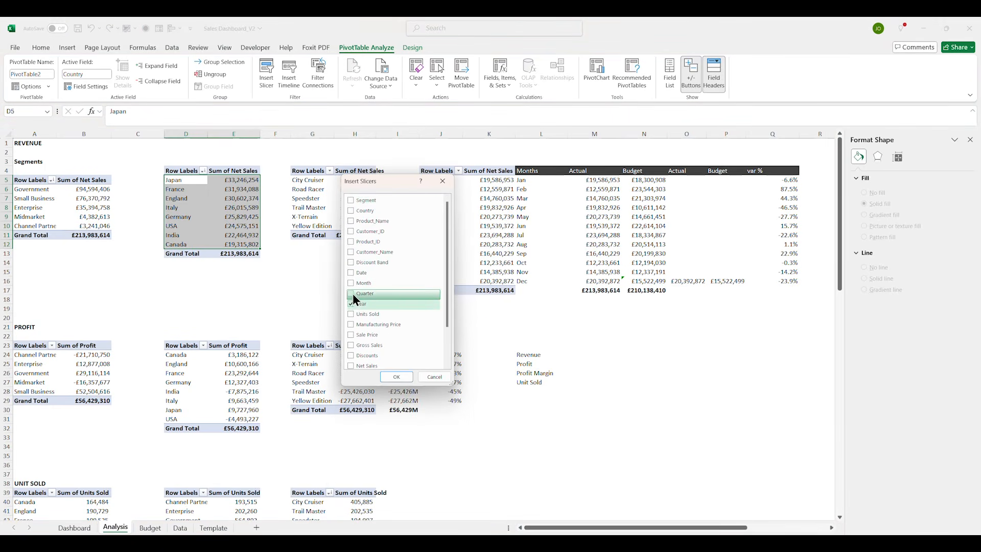
left_click(349, 285)
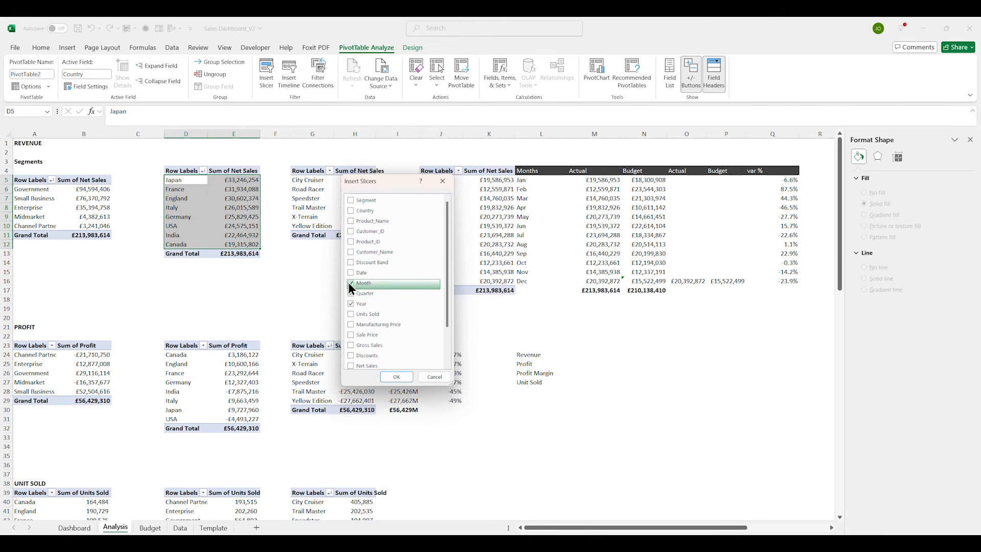
left_click(350, 294)
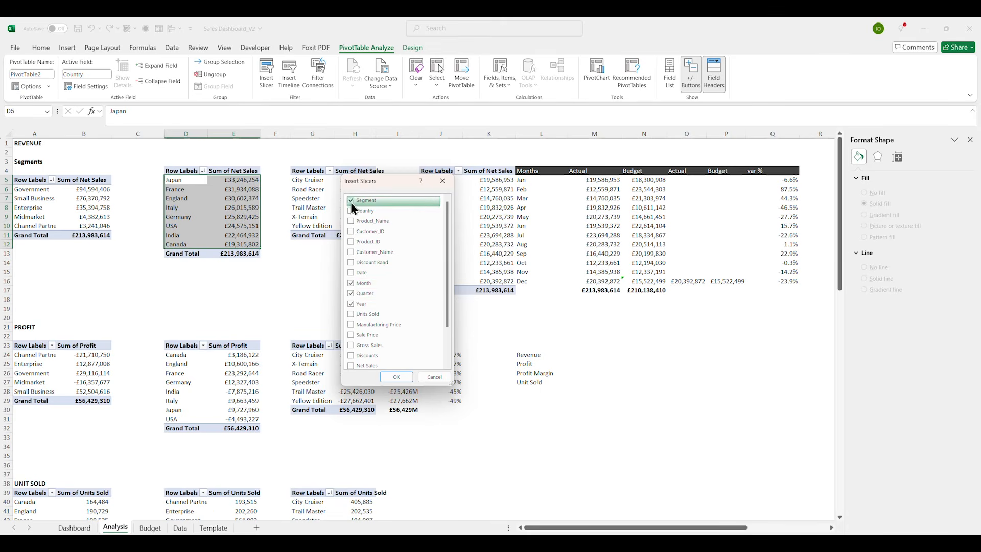
scroll(392, 326, "down", 2)
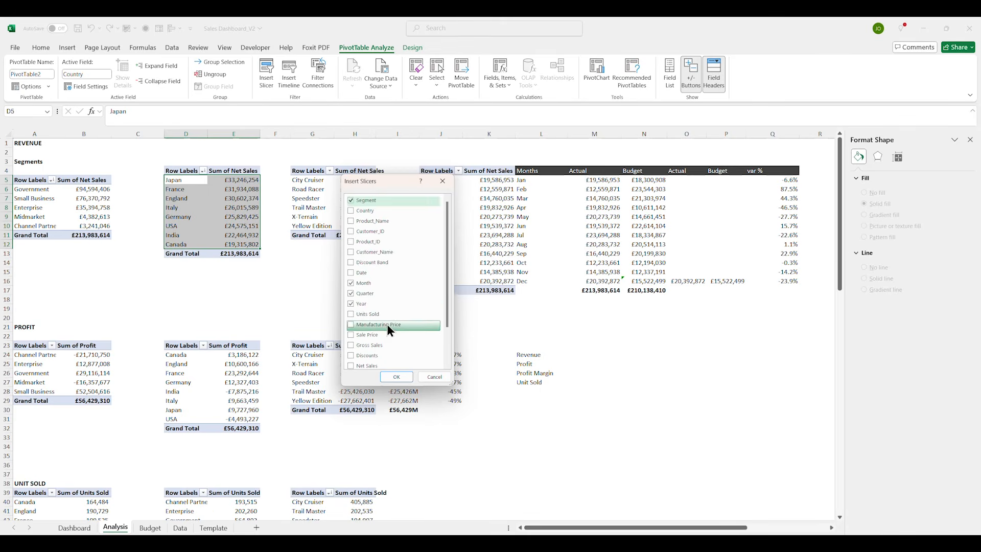
left_click(399, 376)
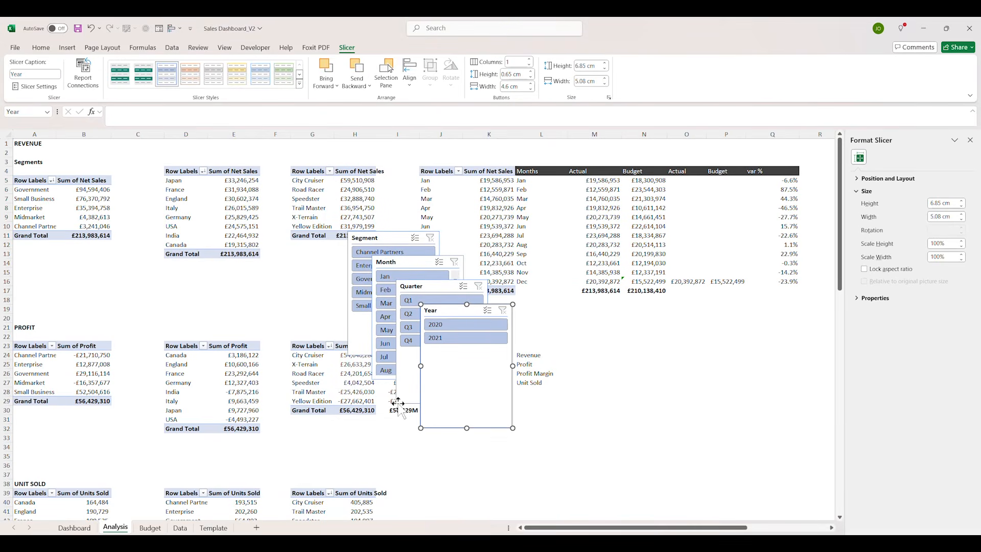
Paste the Year slicer onto the Dashboard and fit it under the sidebar logo at 2.52 cm high by 4.2 cm wide
left_click(74, 527)
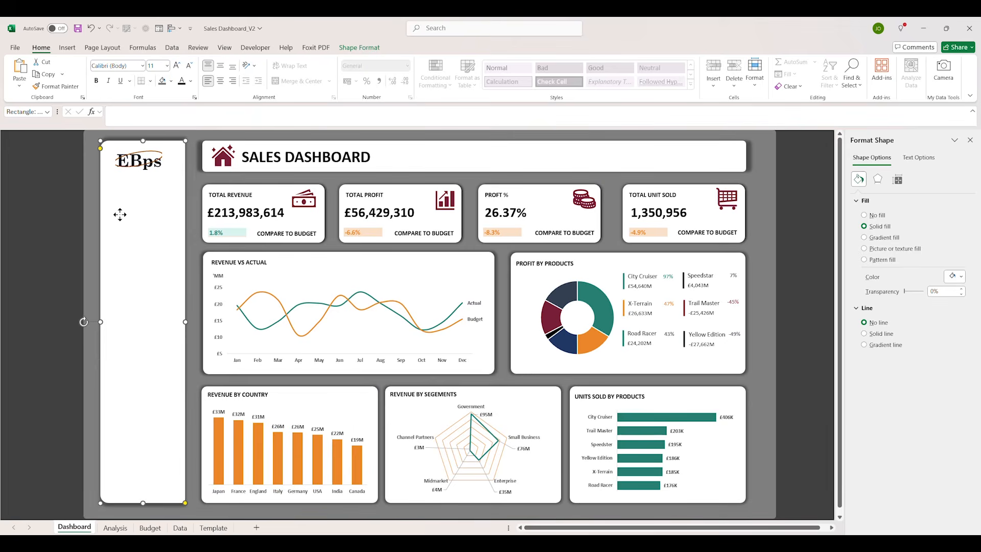
key("ctrl+v")
left_click_drag(125, 220, 176, 202)
left_click(167, 247)
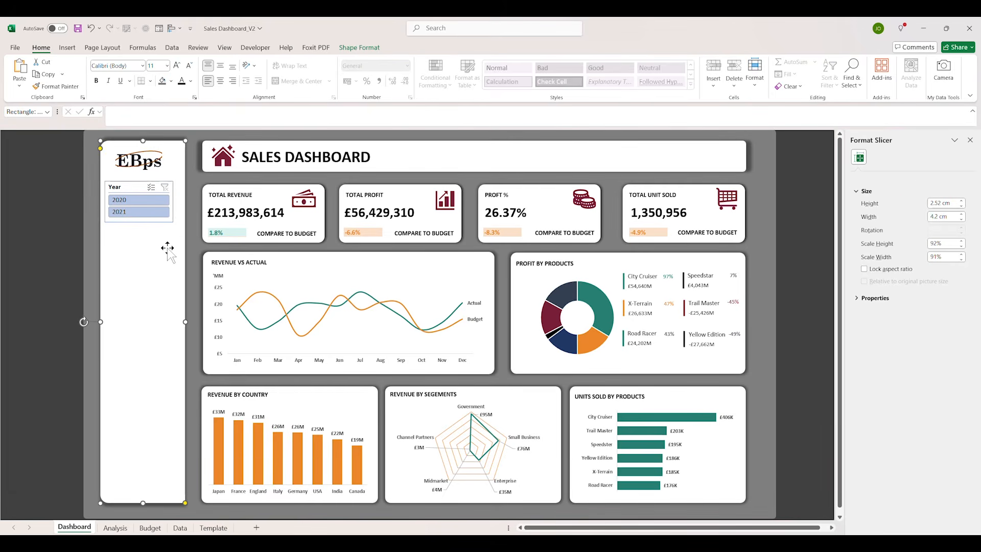
Delete the leftover Year slicer from the Analysis sheet and move the Segment, Month and Quarter slicers to the Dashboard
left_click(126, 531)
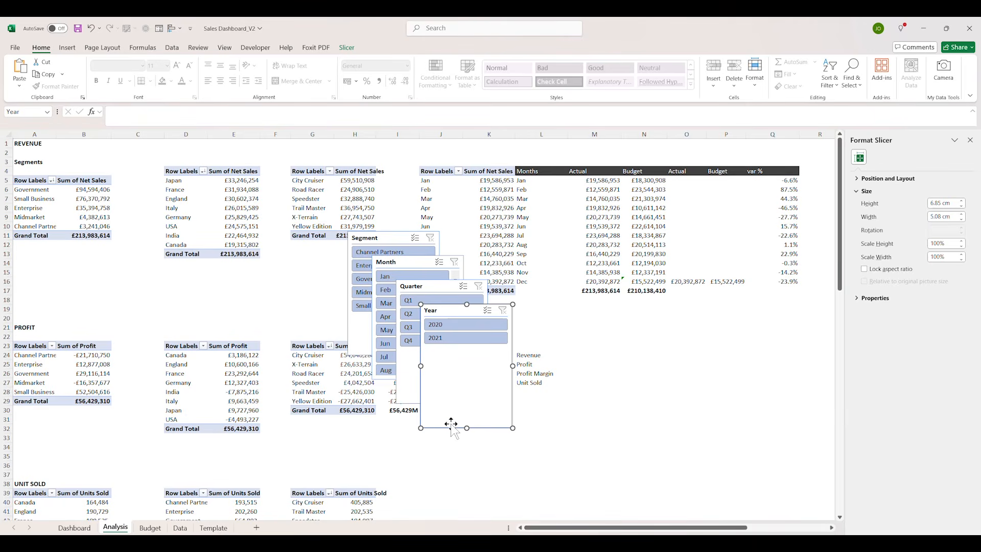
key("Delete")
left_click(405, 383)
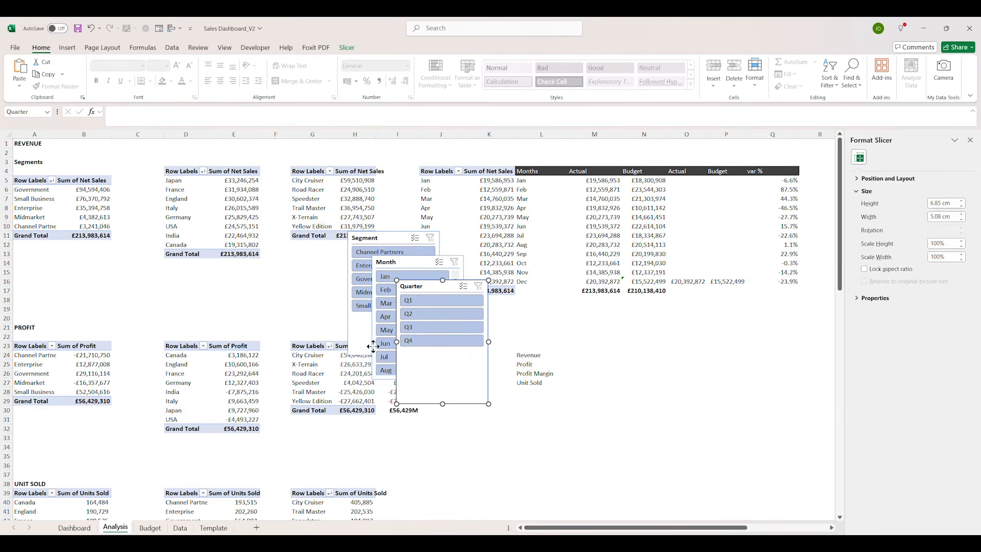
left_click(373, 346, "ctrl")
left_click(363, 333, "ctrl")
key("ctrl+x")
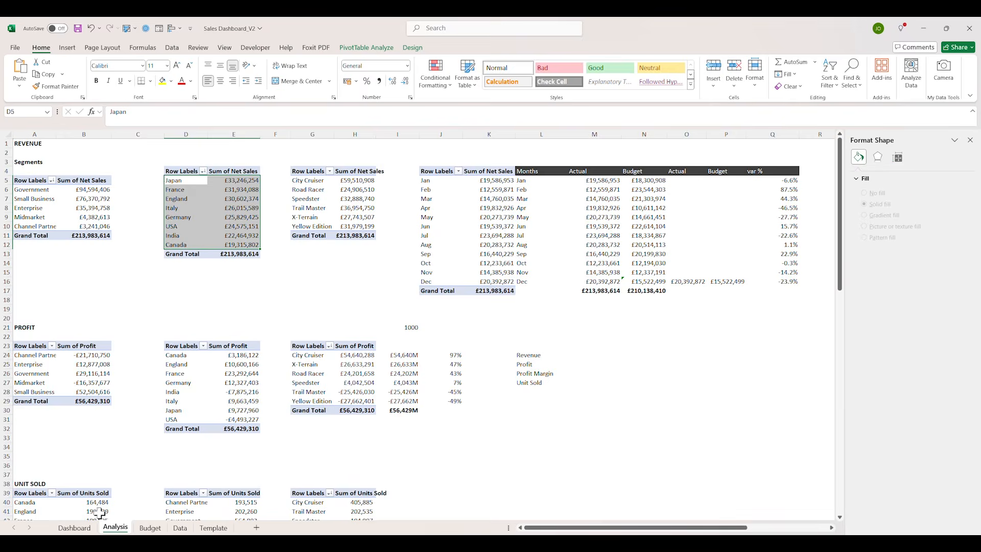
left_click(74, 528)
key("ctrl+v")
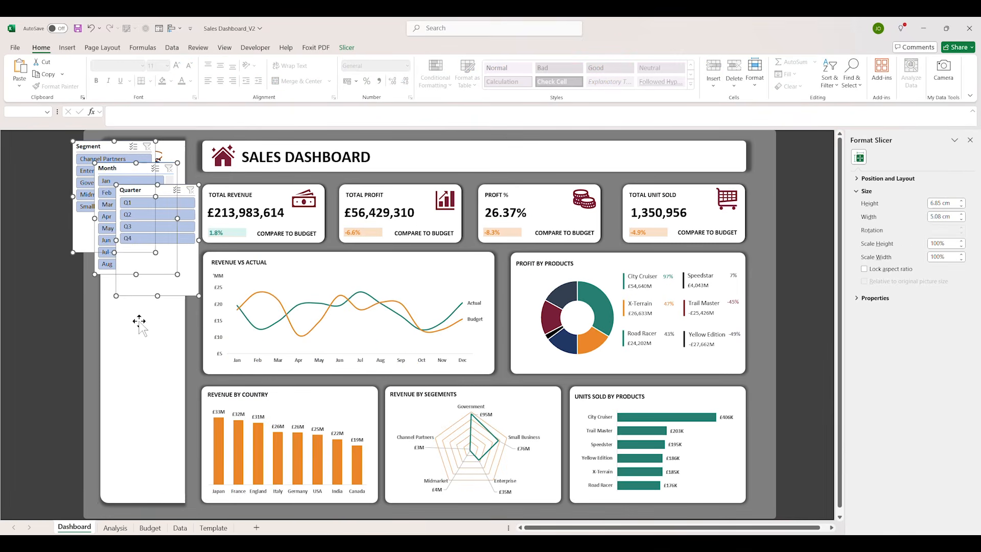
Place the Quarter slicer in the title banner with 4 columns, sized 1.61 cm high by 12.33 cm wide
left_click_drag(143, 292, 564, 254)
left_click(346, 47)
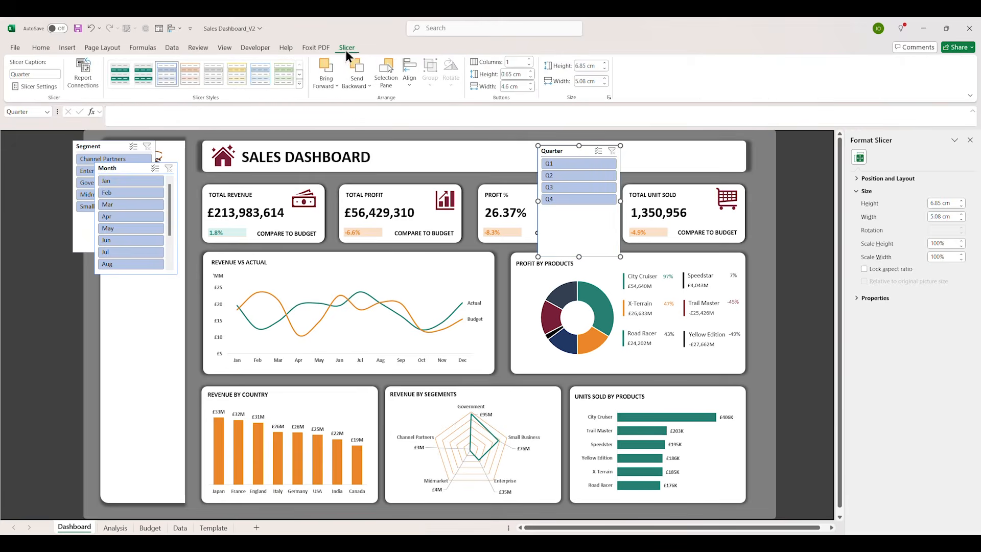
left_click(529, 60)
left_click(528, 59)
left_click(528, 60)
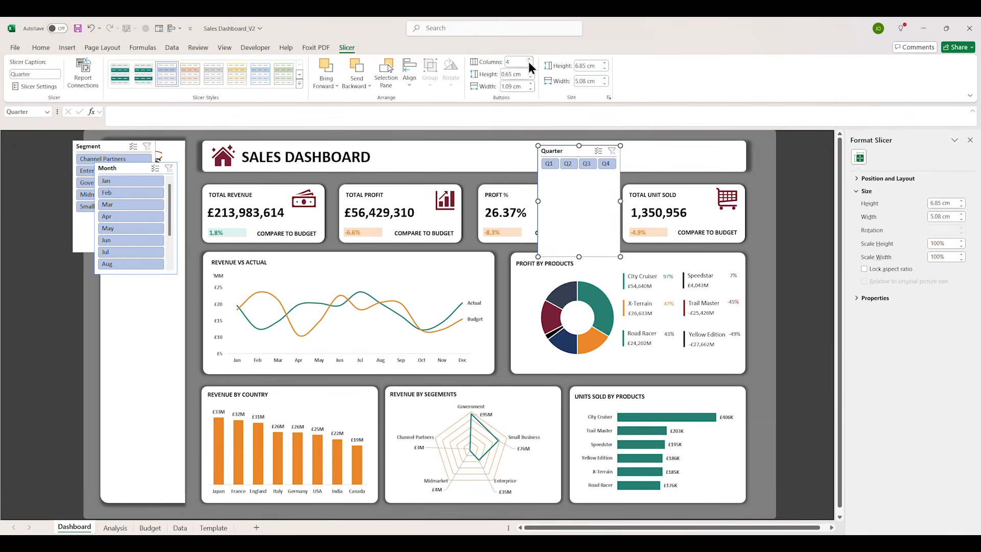
left_click_drag(574, 254, 739, 171)
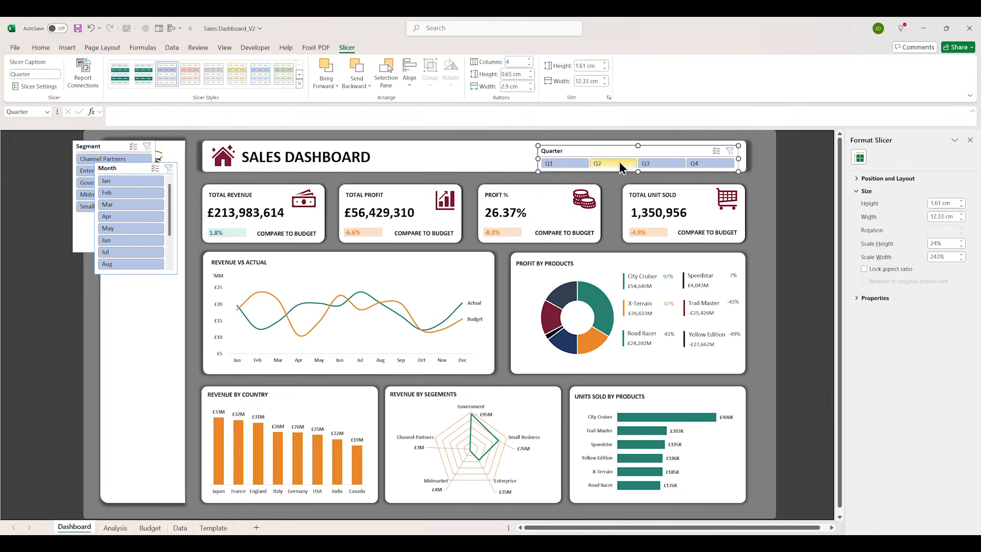
Turn off the header display in the Quarter slicer's settings
right_click(587, 152)
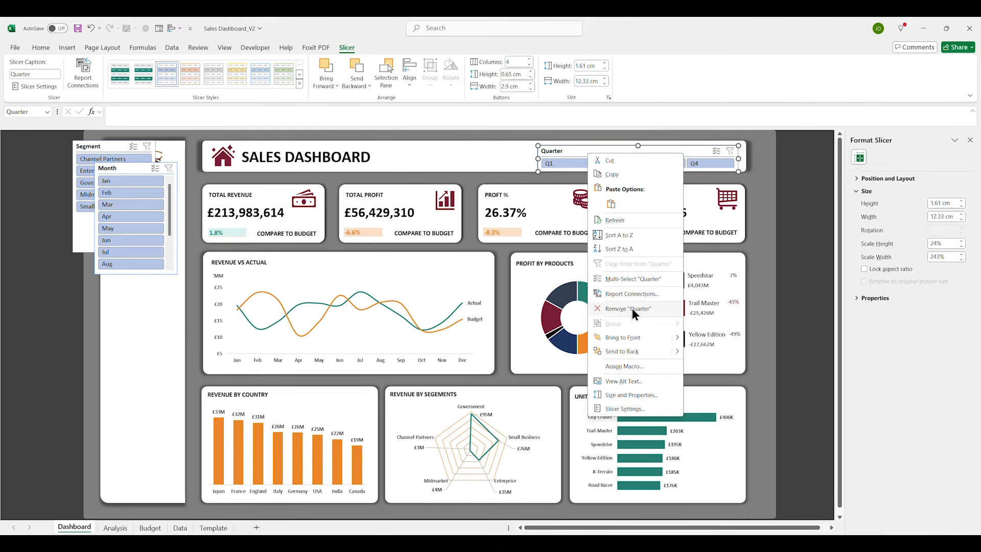
left_click(624, 409)
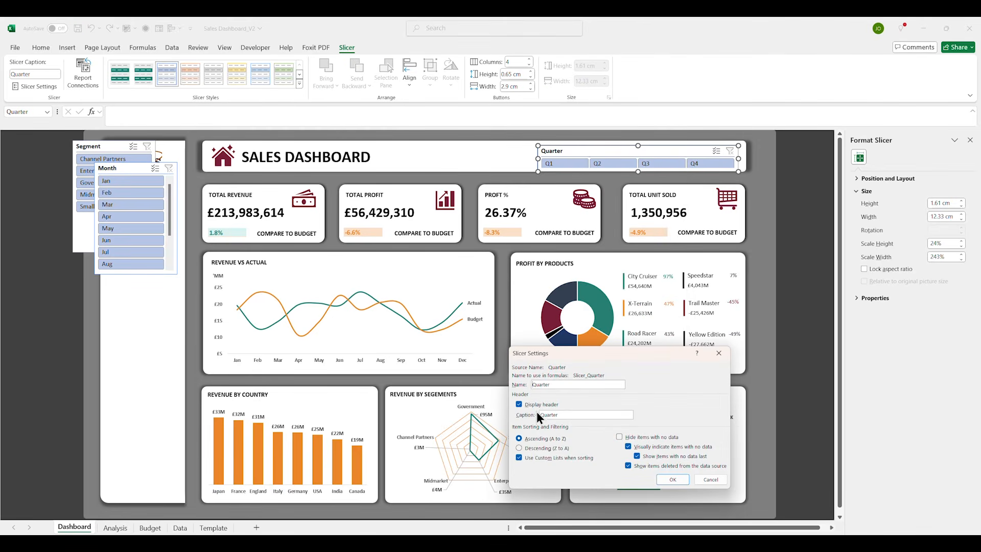
left_click_drag(553, 387, 513, 389)
key("BackSpace")
left_click(519, 406)
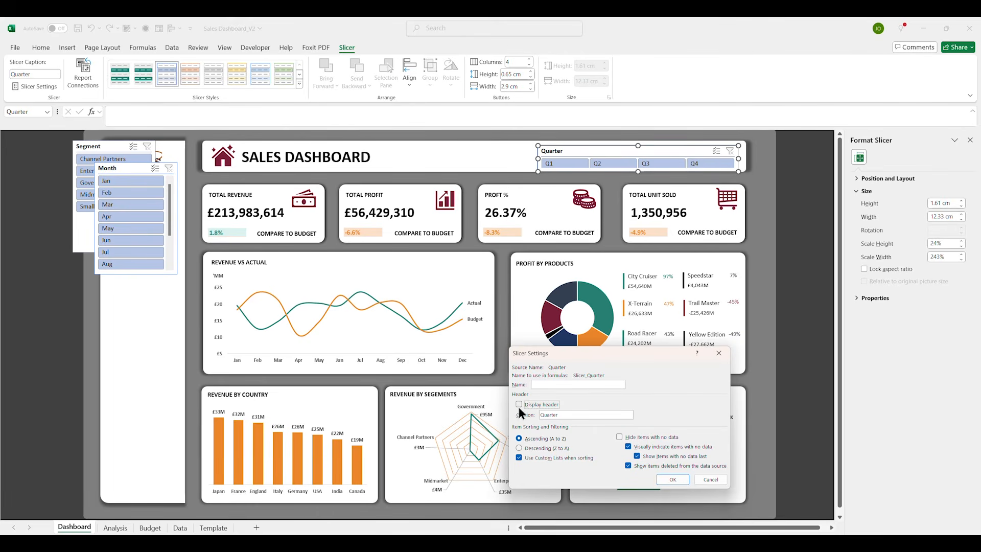
left_click(671, 480)
left_click(493, 312)
left_click(671, 479)
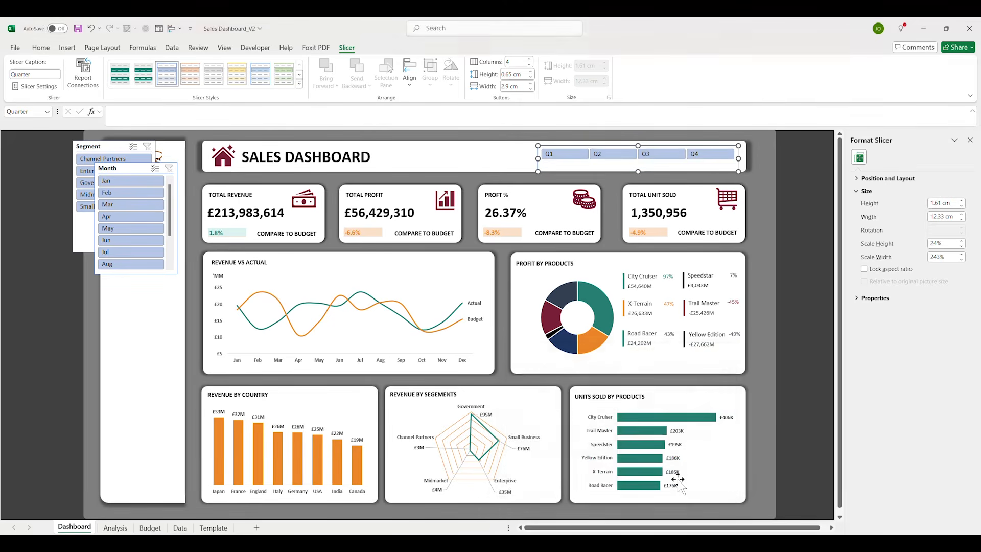
Show the Quarter slicer's header with an empty caption and nudge the slicer up within the title banner
right_click(591, 174)
left_click(621, 416)
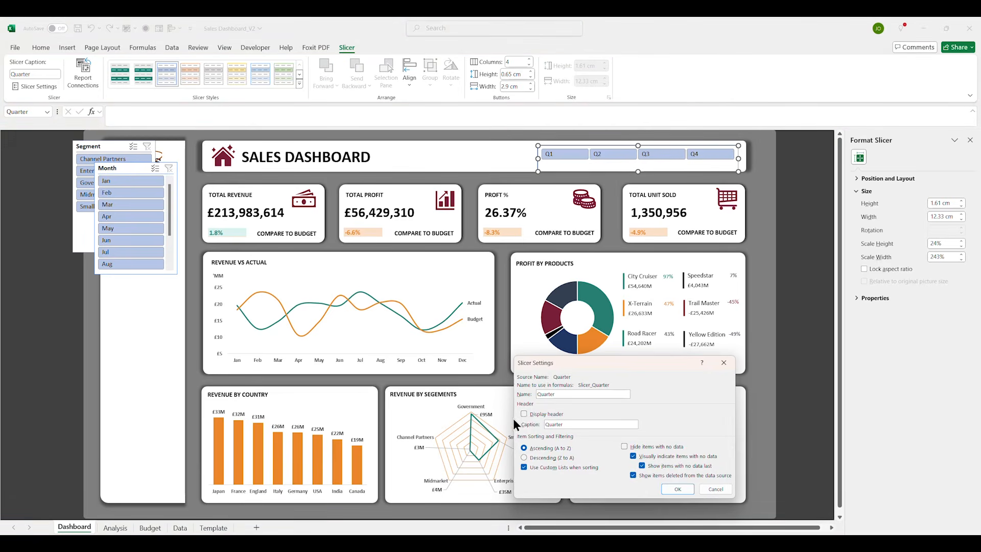
left_click_drag(584, 424, 532, 426)
key("Delete")
left_click(675, 489)
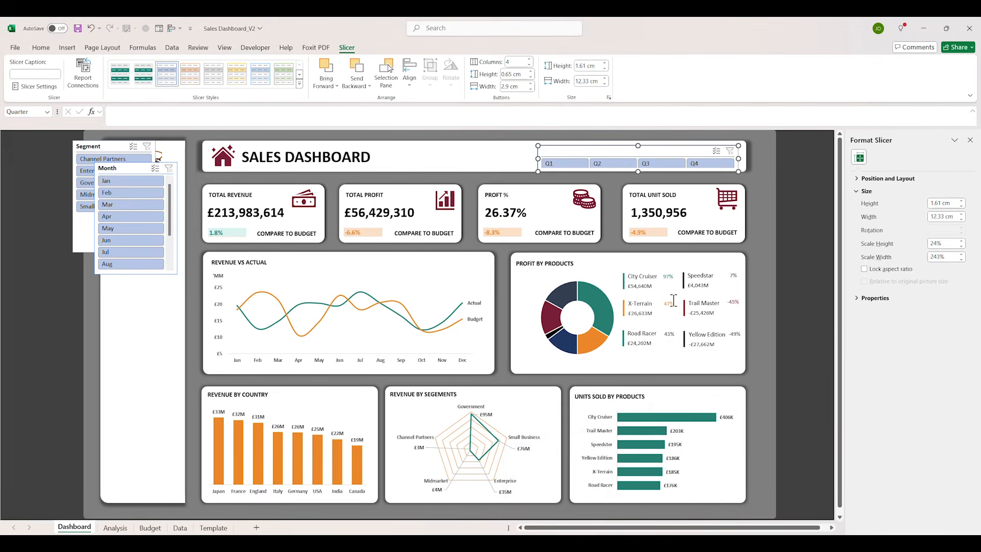
left_click_drag(640, 152, 638, 147)
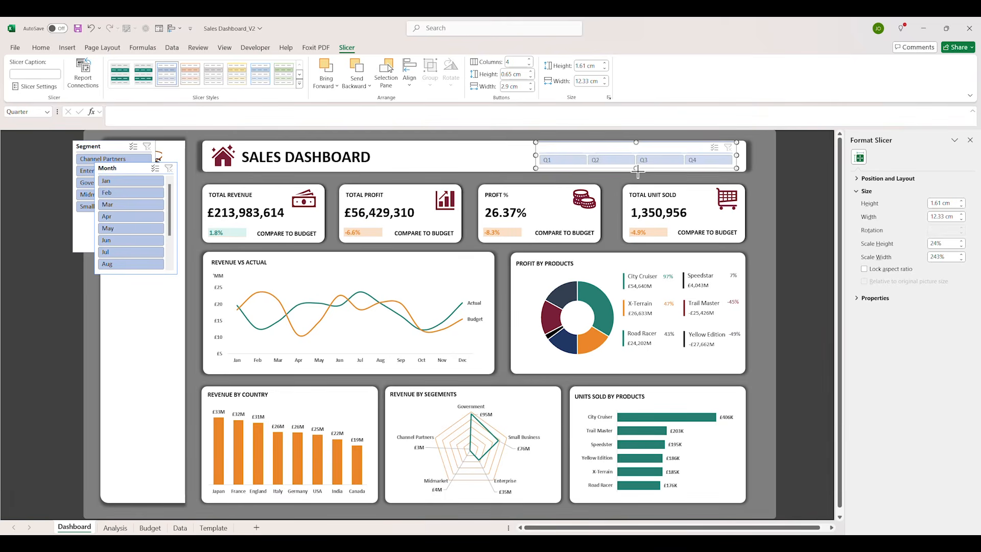
left_click(490, 162)
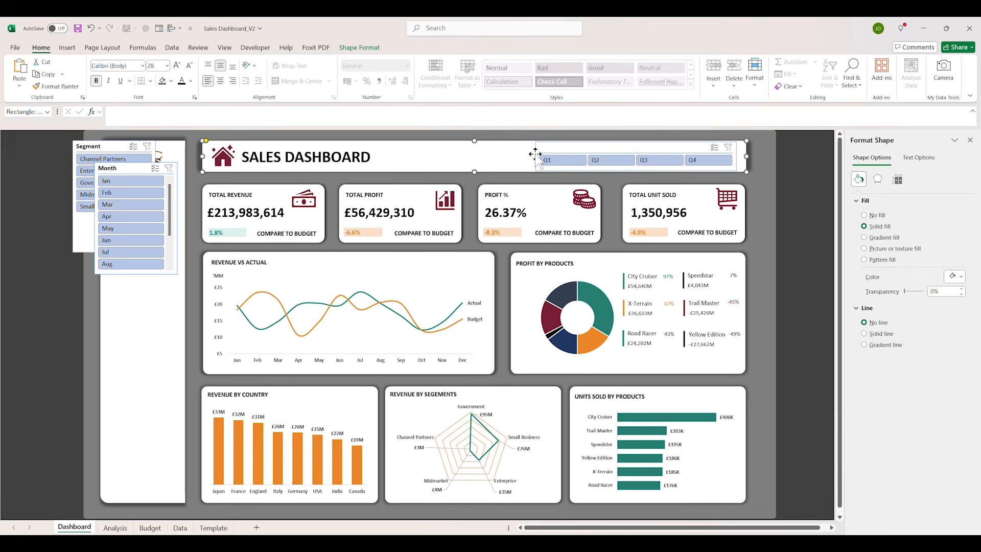
Fit the Month slicer under the Year slicer at 10.12 cm high by 4.18 cm wide and clear its header caption
left_click(174, 271)
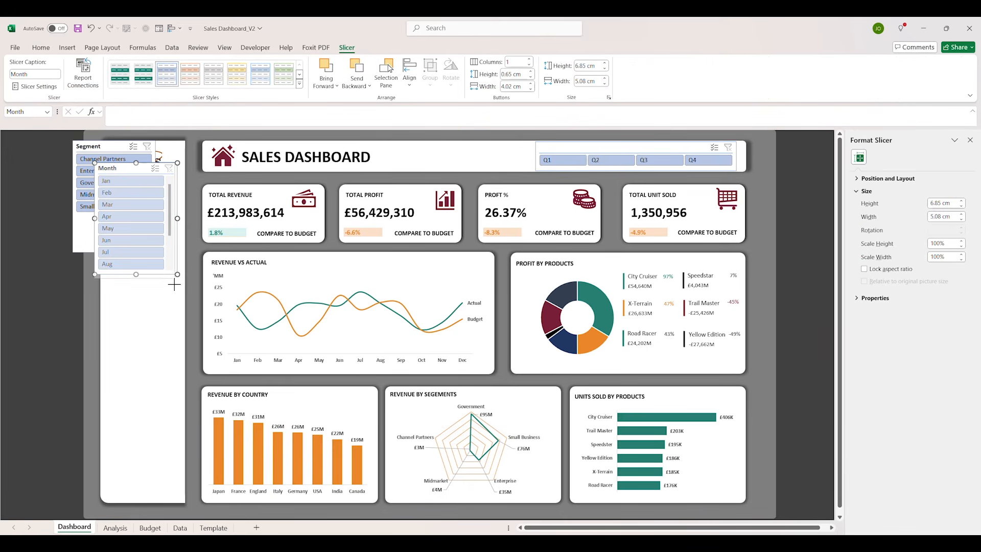
left_click_drag(177, 275, 94, 390)
right_click(166, 390)
left_click(210, 286)
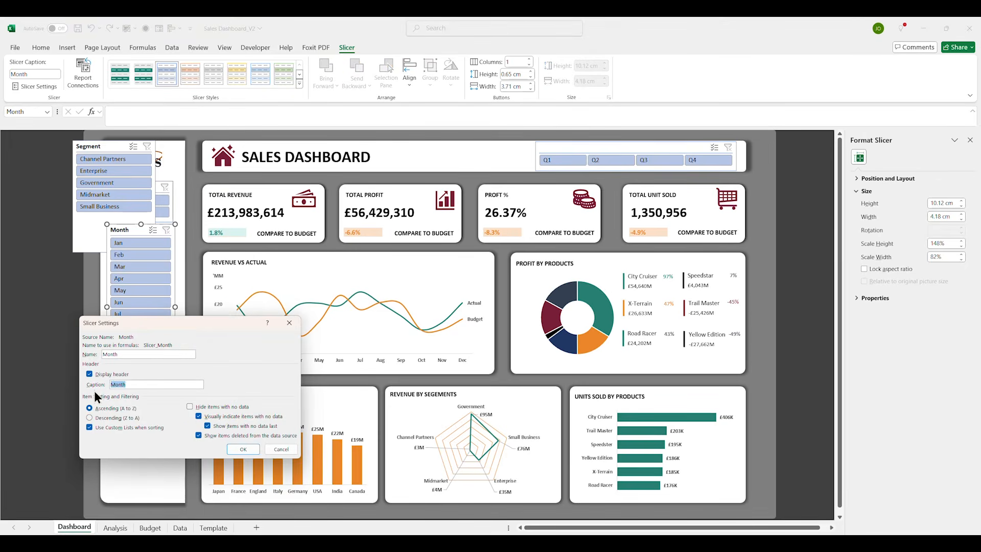
key("BackSpace")
left_click(243, 449)
Move the Segment slicer beneath the Month slicer in the sidebar and shrink it to fit its five items
left_click(96, 245)
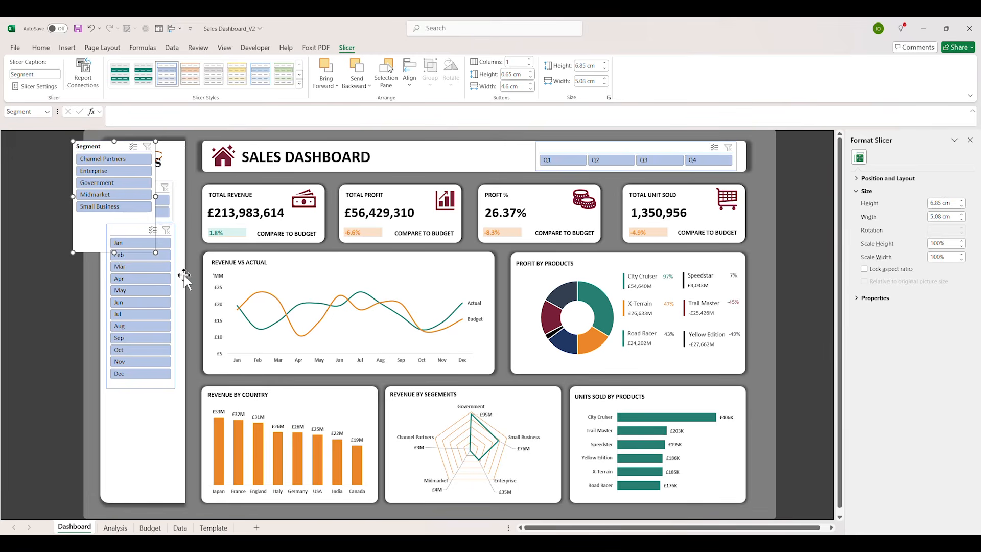
left_click_drag(87, 233, 117, 492)
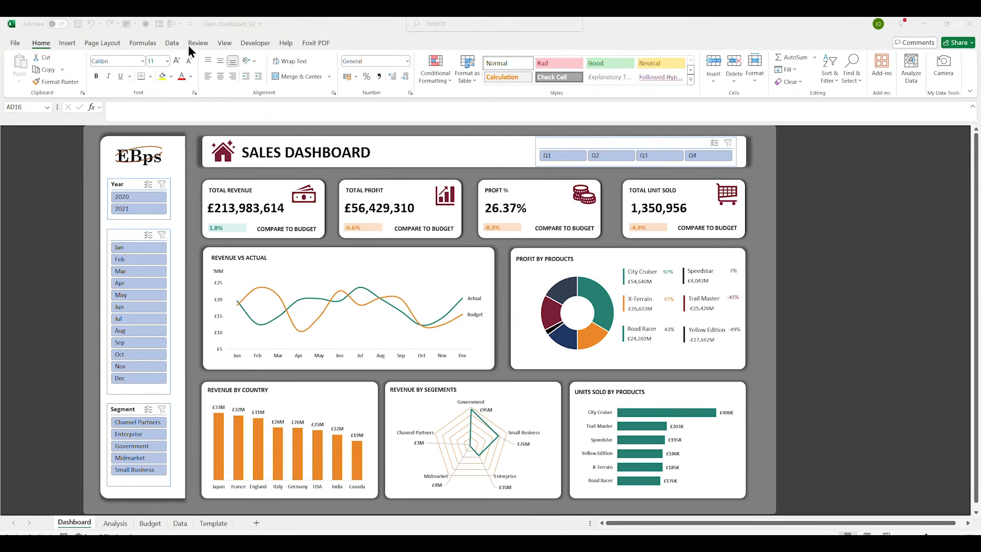
Select the Year slicer and duplicate the light orange slicer style as a new custom style
left_click(174, 47)
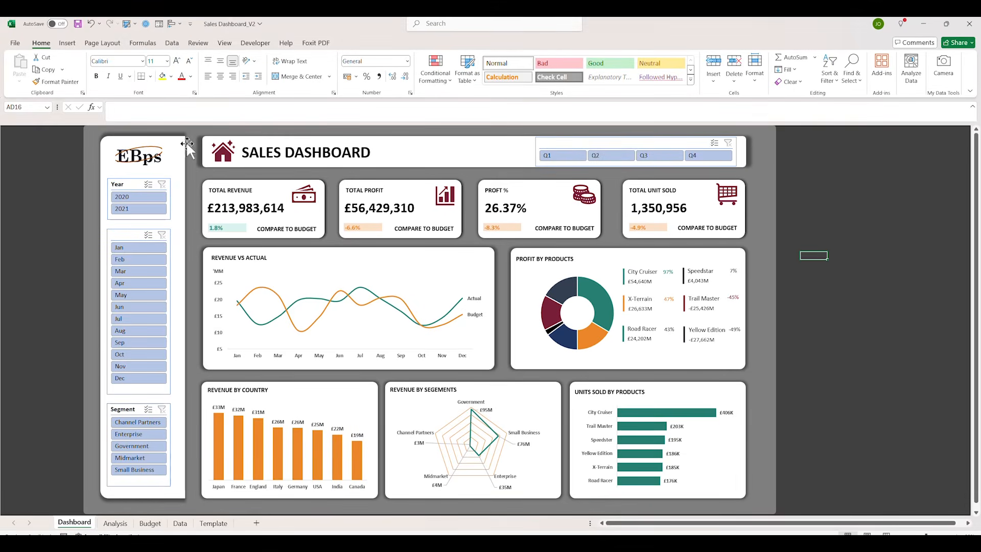
left_click(169, 209)
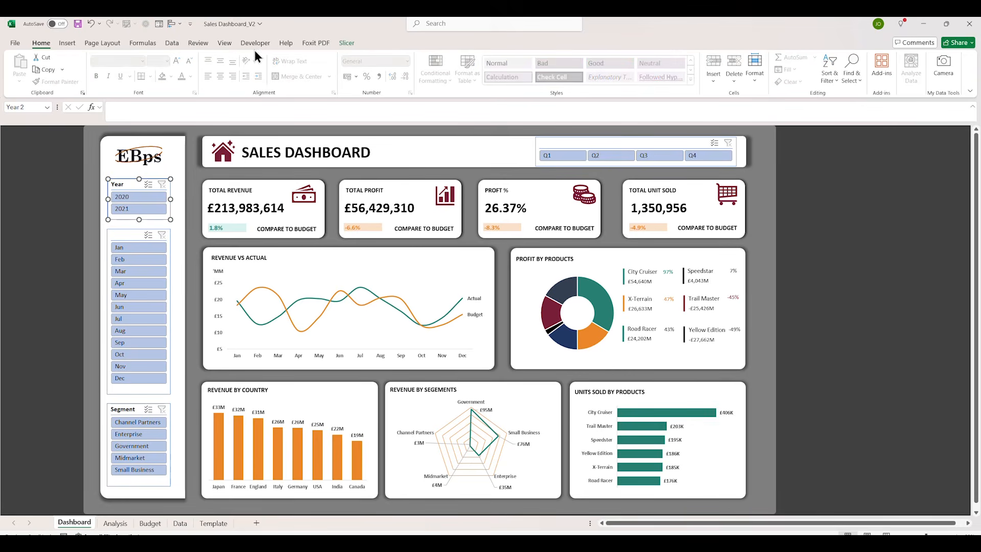
left_click(347, 44)
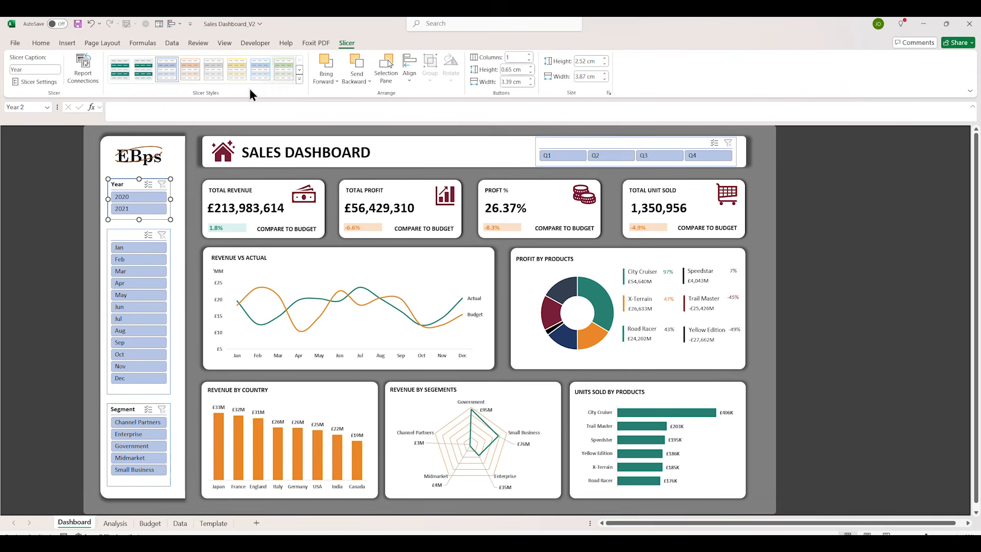
right_click(191, 74)
left_click(221, 97)
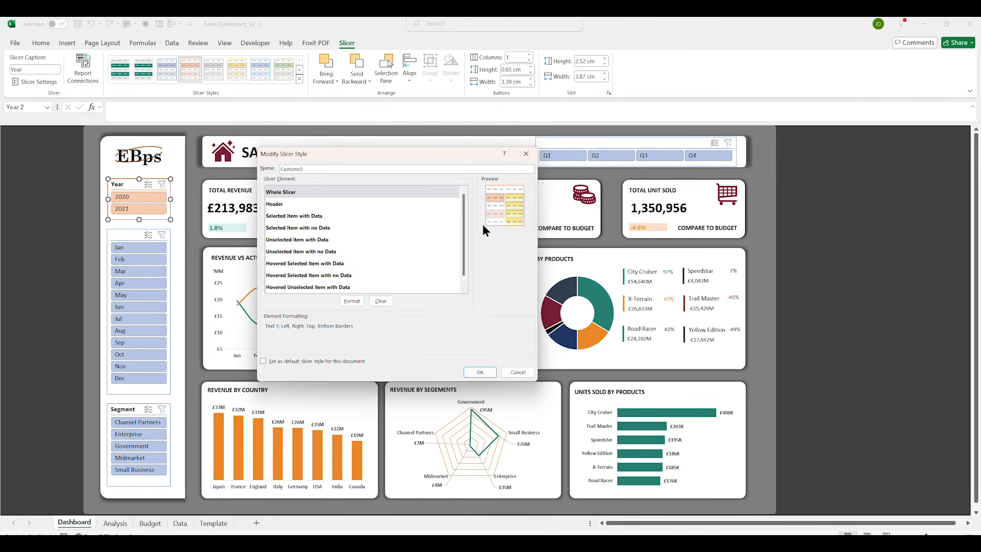
Format the custom style's Whole Slicer element with no borders and the Calibri (Body) font
left_click(345, 303)
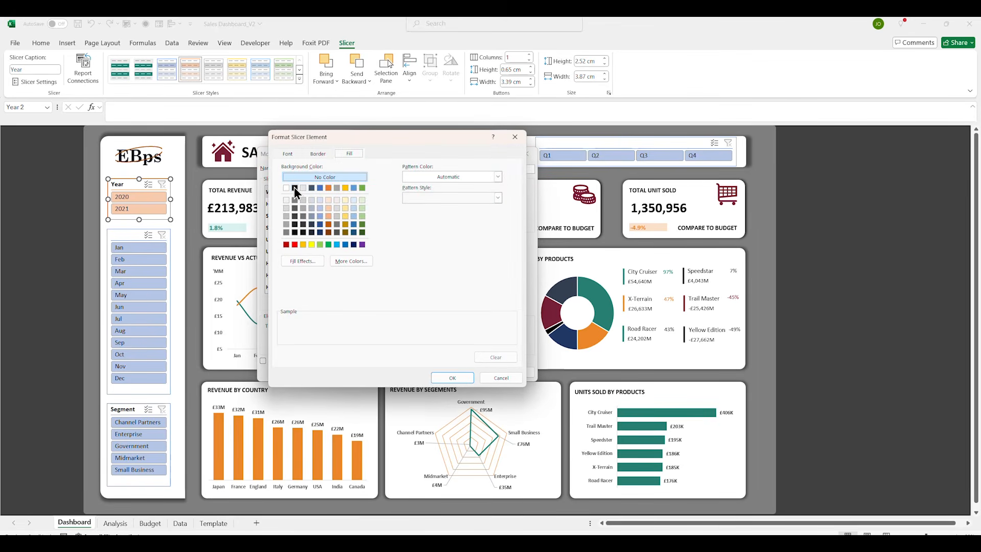
left_click(316, 154)
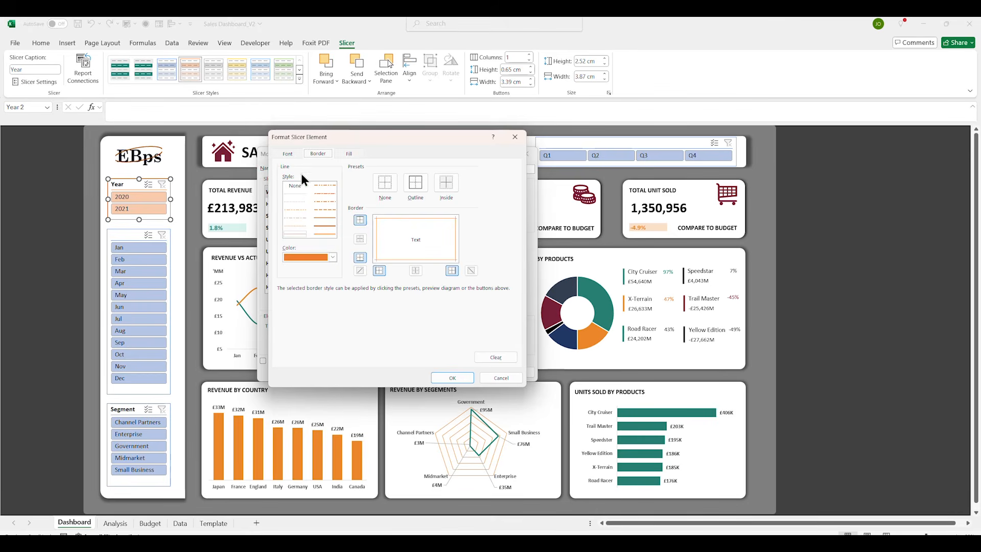
left_click(324, 258)
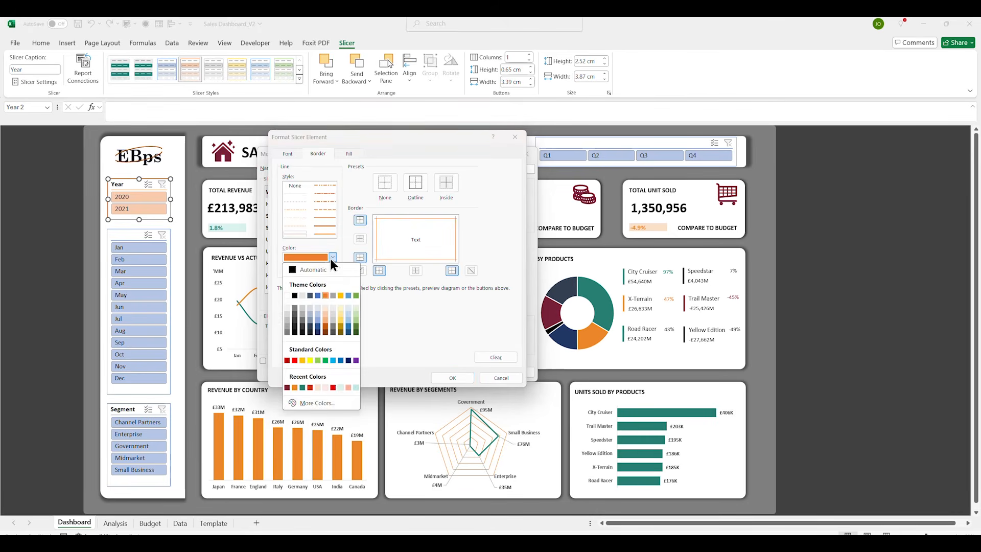
left_click(297, 156)
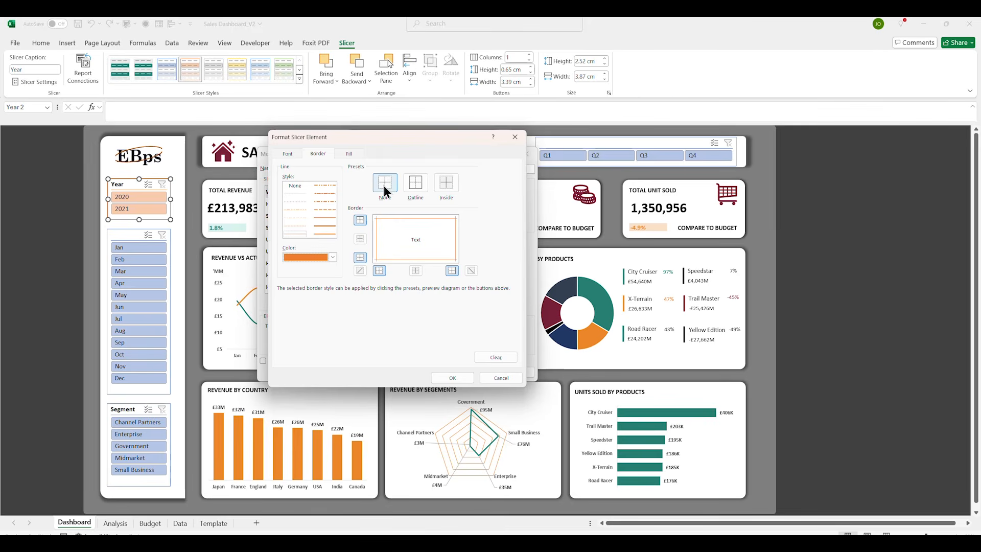
left_click(385, 184)
left_click(286, 153)
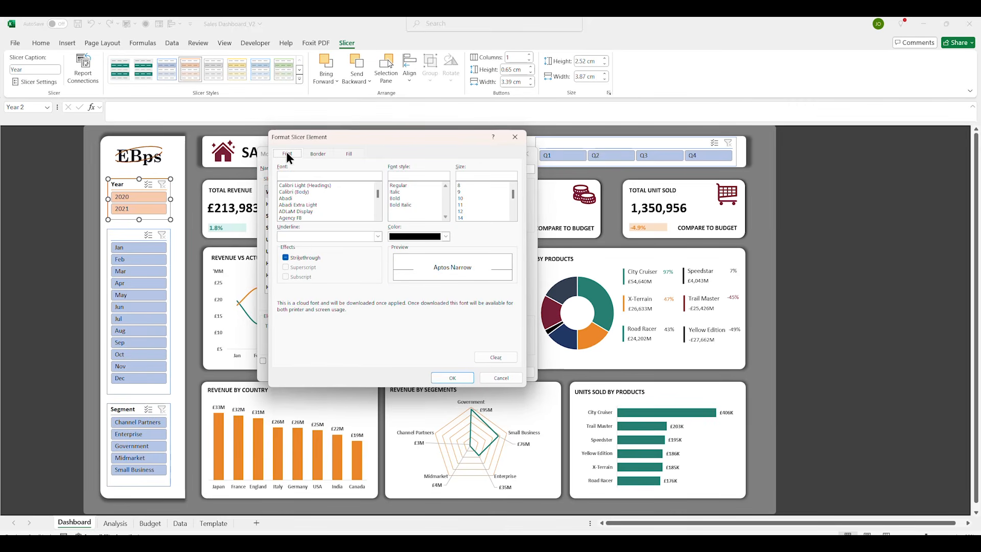
left_click(310, 192)
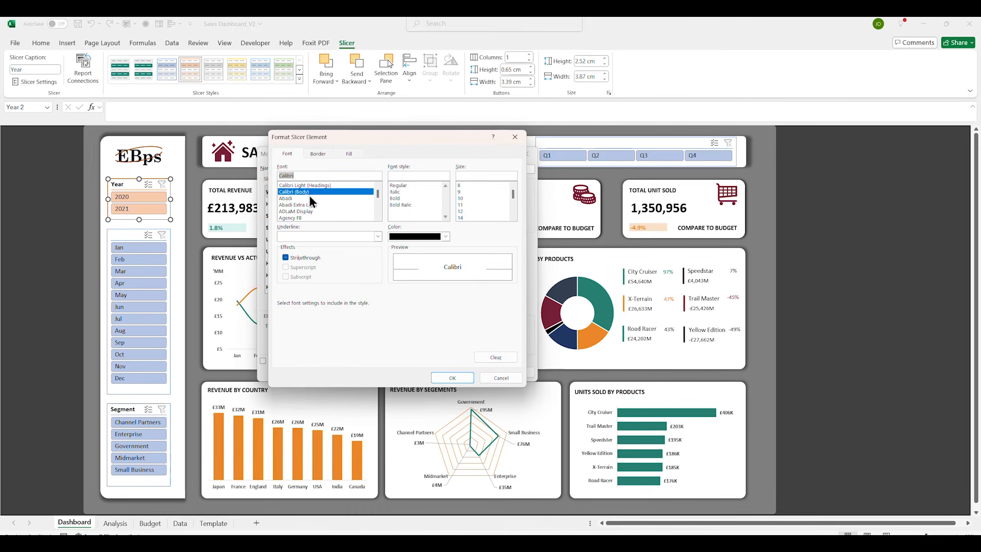
left_click(446, 376)
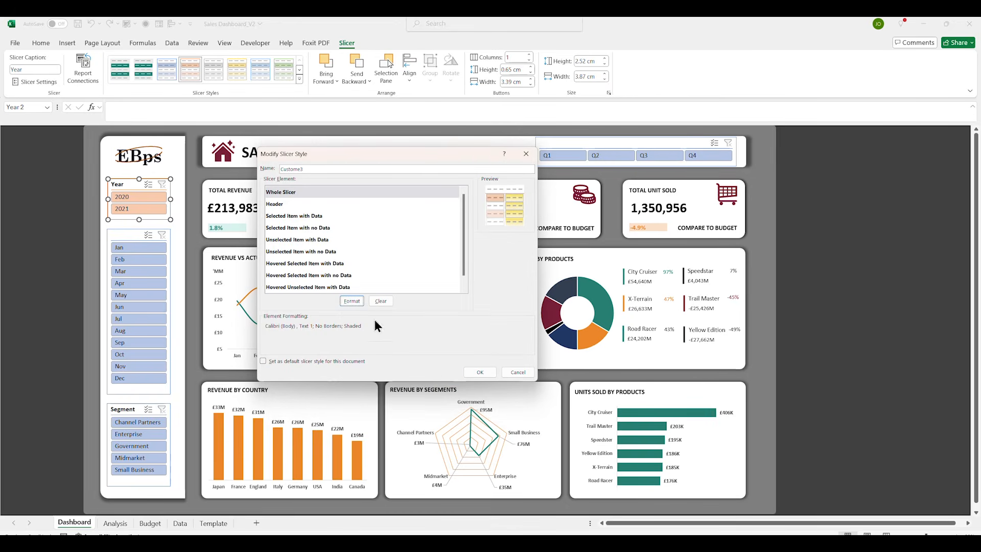
Set the fill pattern color of the style's Selected Item with Data element to the recent teal
left_click(285, 216)
left_click(352, 306)
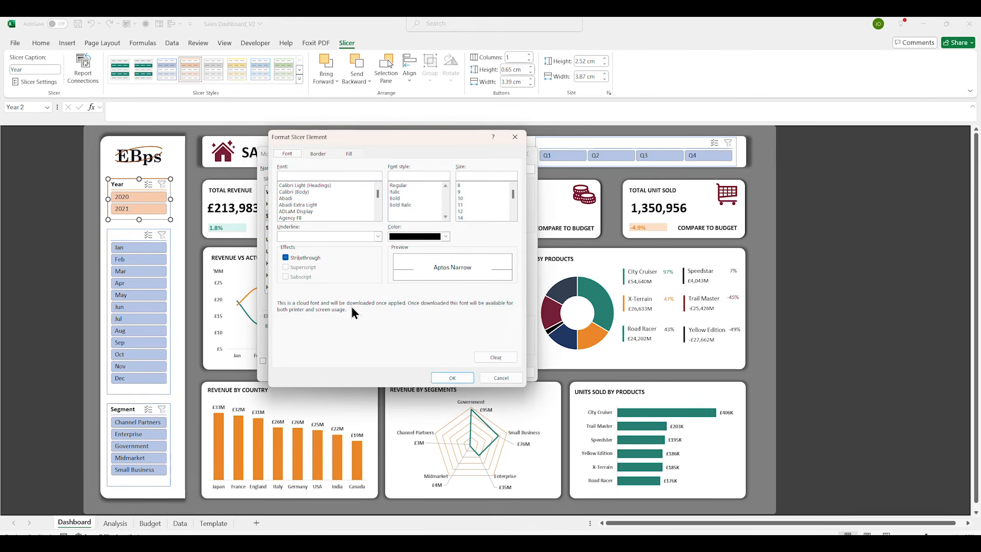
left_click(349, 154)
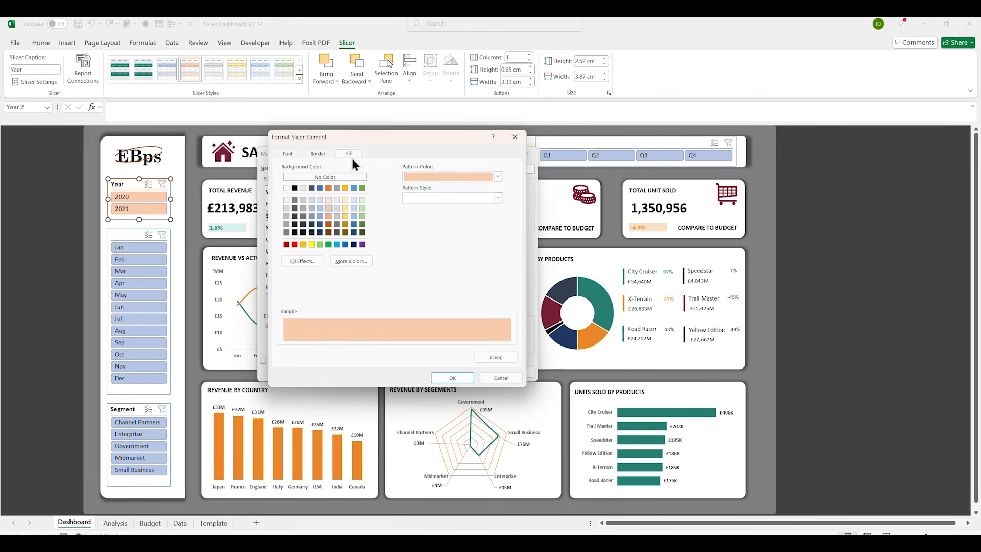
left_click(324, 155)
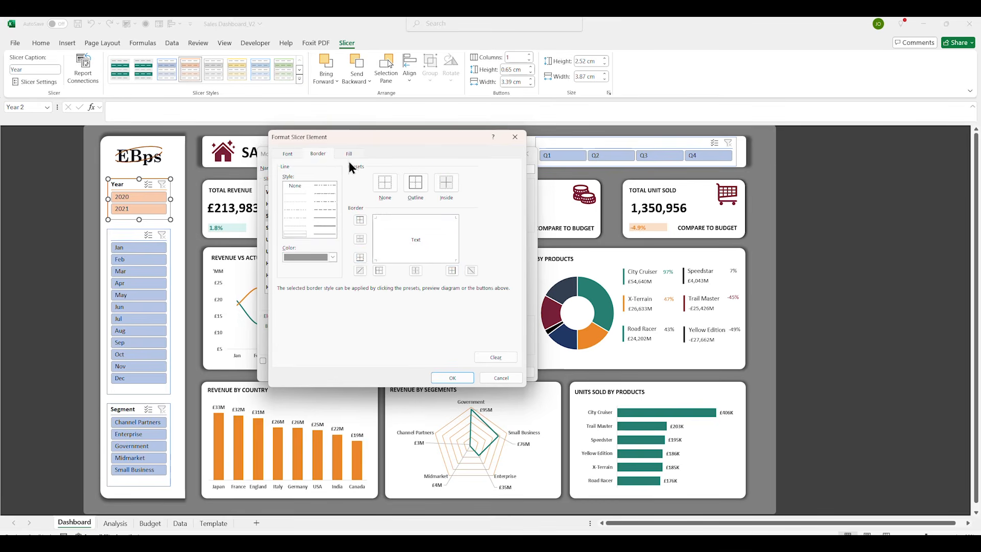
left_click(349, 158)
left_click(309, 154)
left_click(298, 153)
left_click(354, 155)
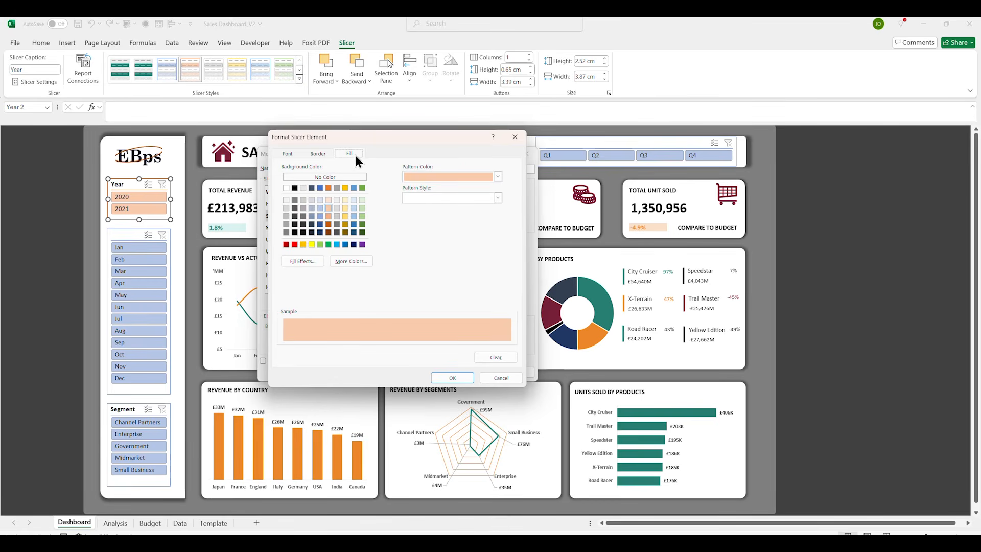
left_click(416, 177)
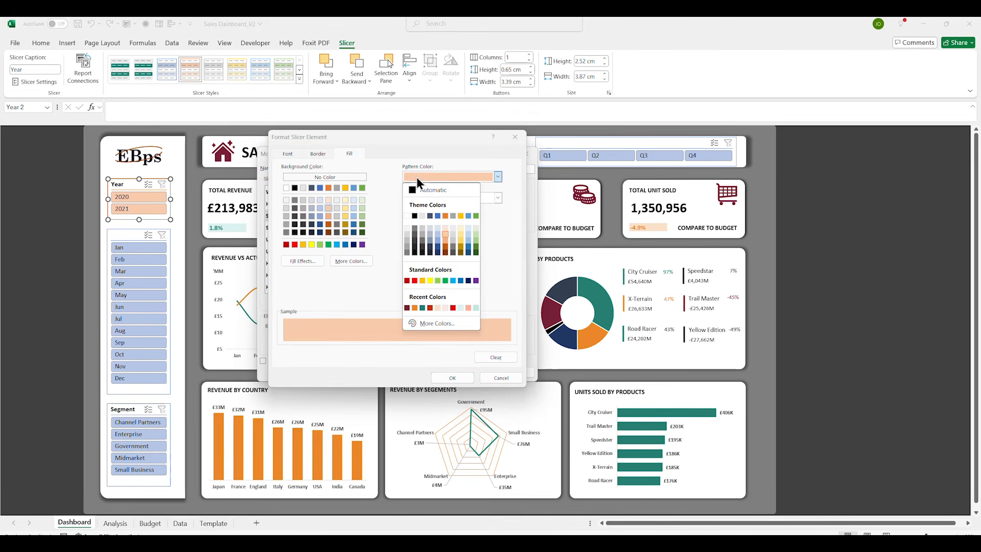
left_click(423, 308)
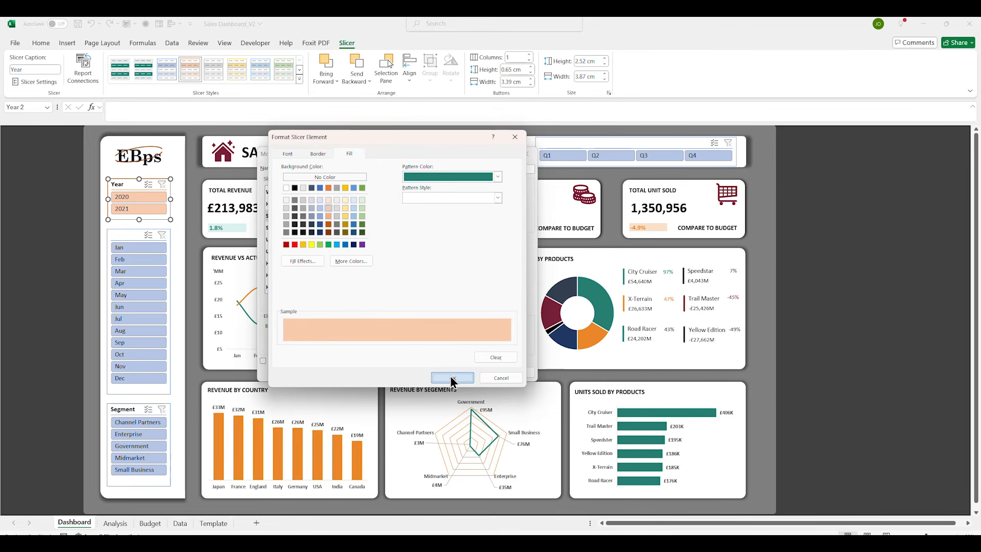
Give Selected Item with Data a custom dark green background (#0C7A58) and apply the new style to the Year slicer
left_click(348, 259)
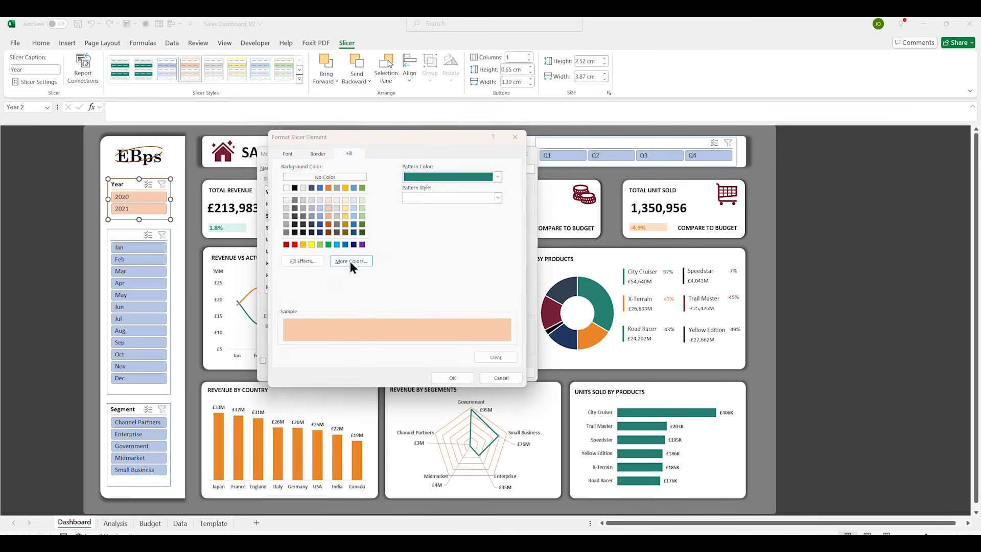
left_click(364, 231)
left_click(370, 227)
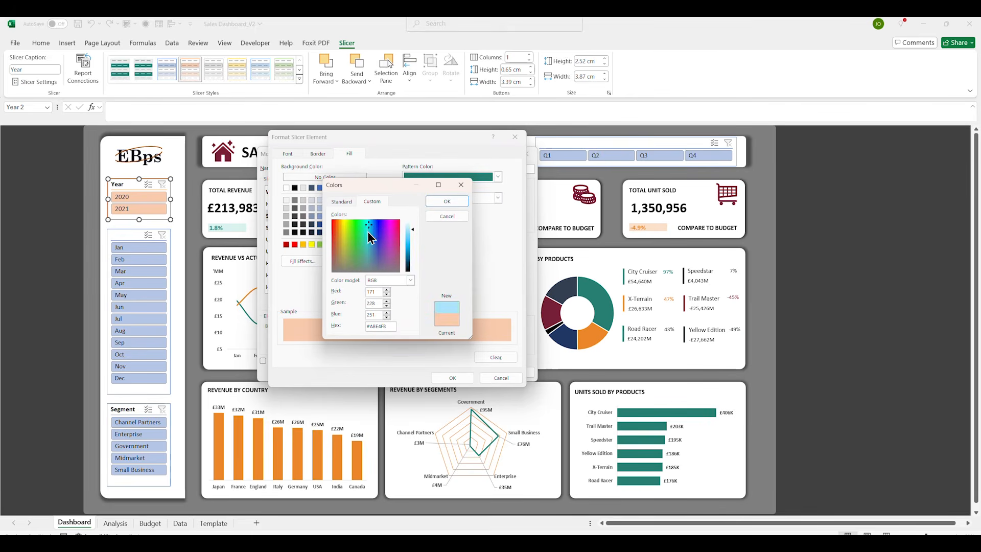
left_click(362, 228)
left_click(412, 260)
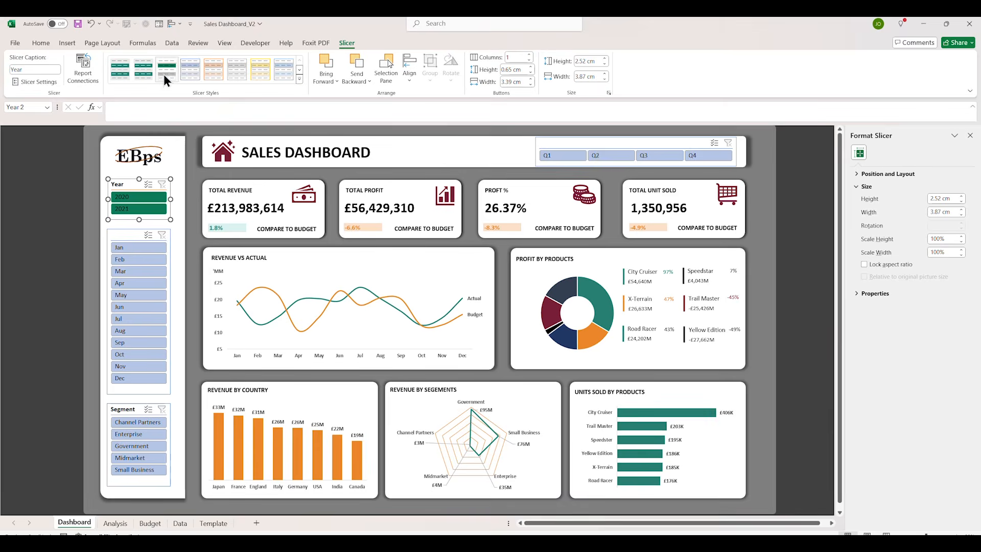
Reopen the green custom slicer style for modification and review the Header element's fill, border and font formatting
right_click(164, 75)
left_click(198, 82)
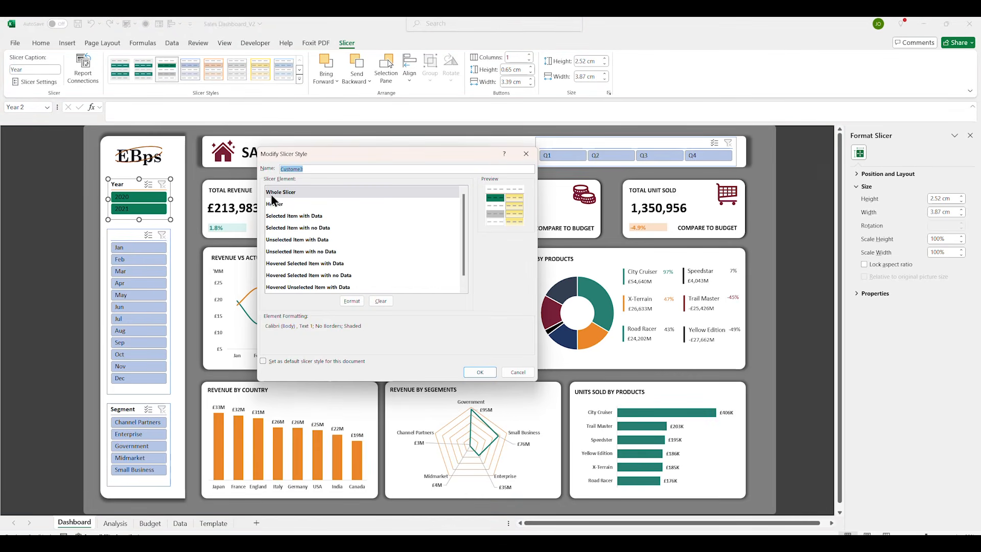
left_click(289, 204)
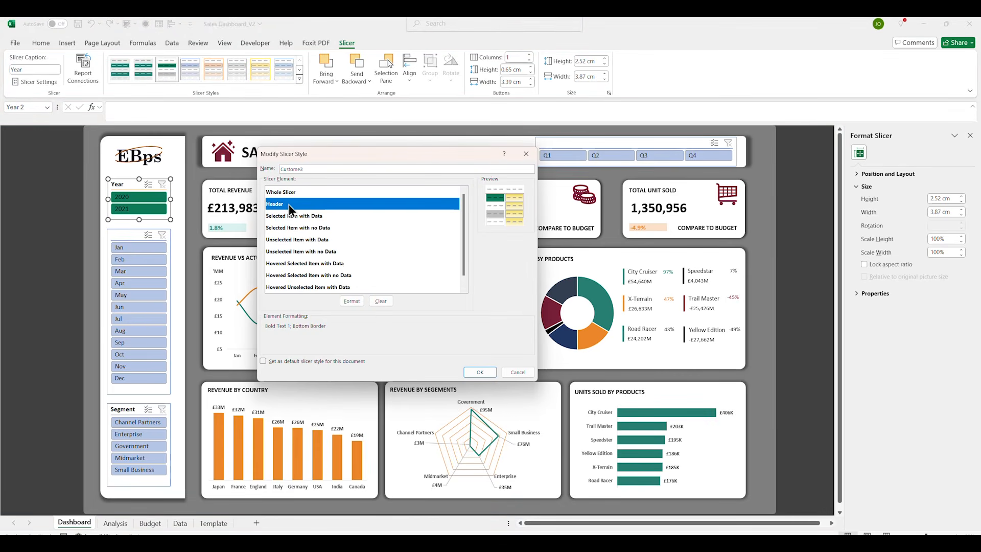
left_click(360, 304)
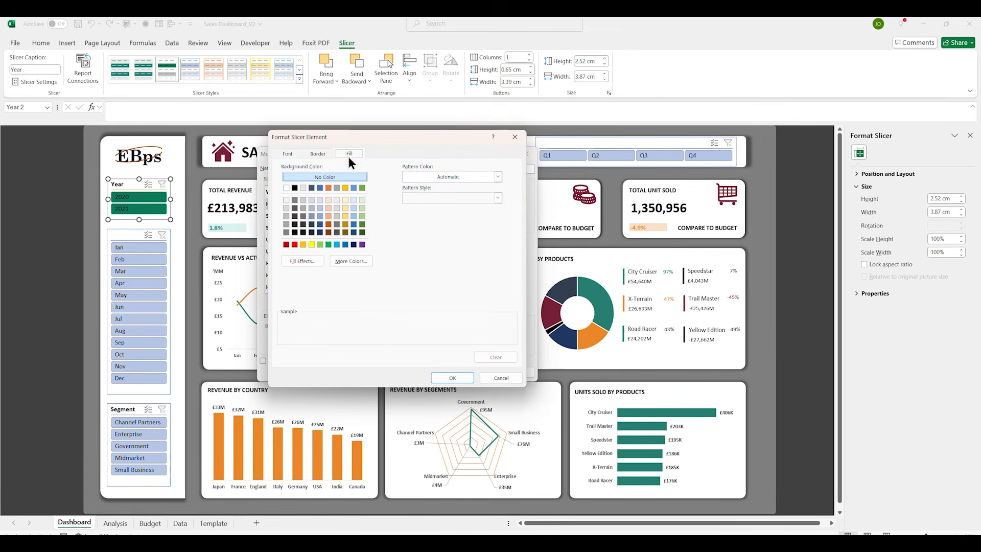
left_click(317, 155)
left_click(294, 155)
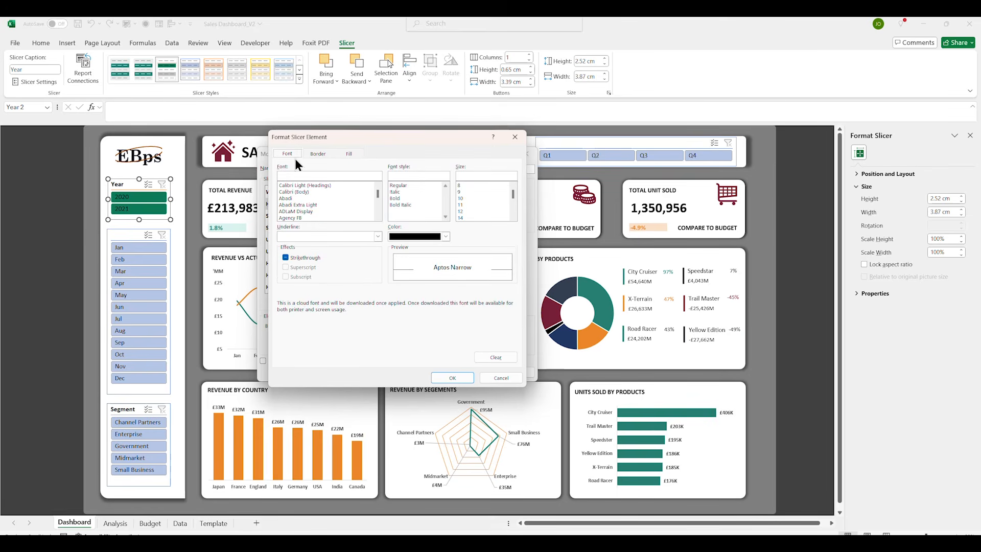
left_click(450, 376)
Enter #0C7A58 as the custom background color of the Selected Item with Data element
left_click(304, 219)
left_click(350, 300)
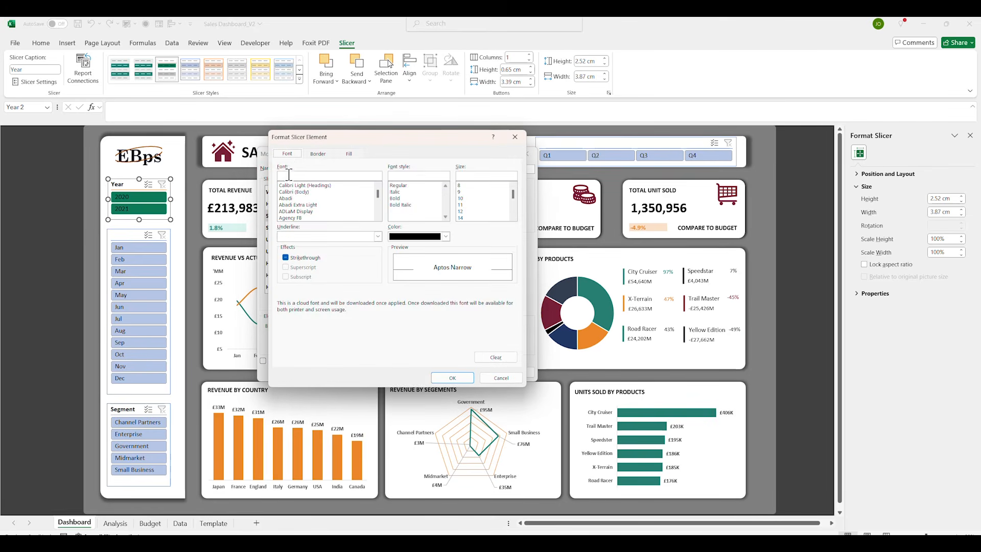
left_click(318, 154)
left_click(350, 154)
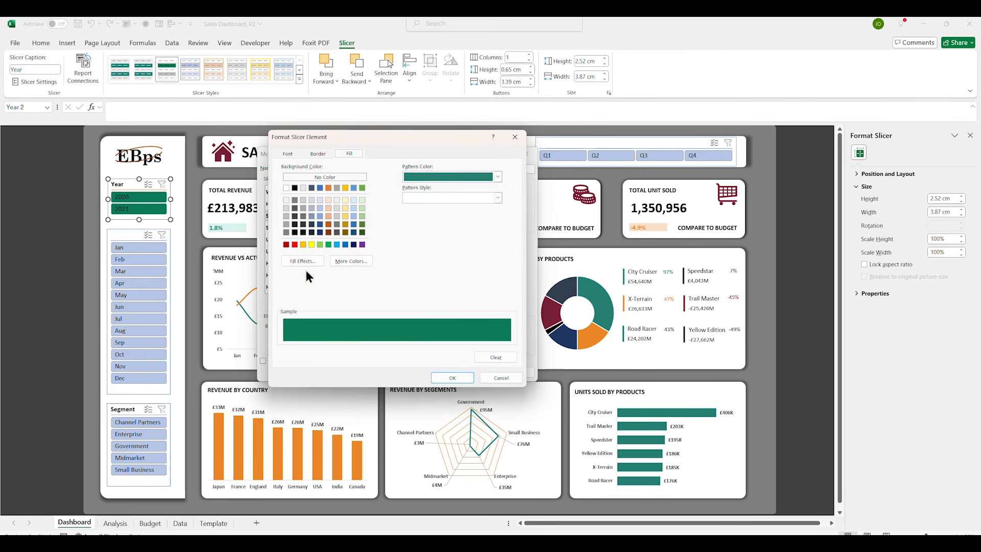
left_click(340, 262)
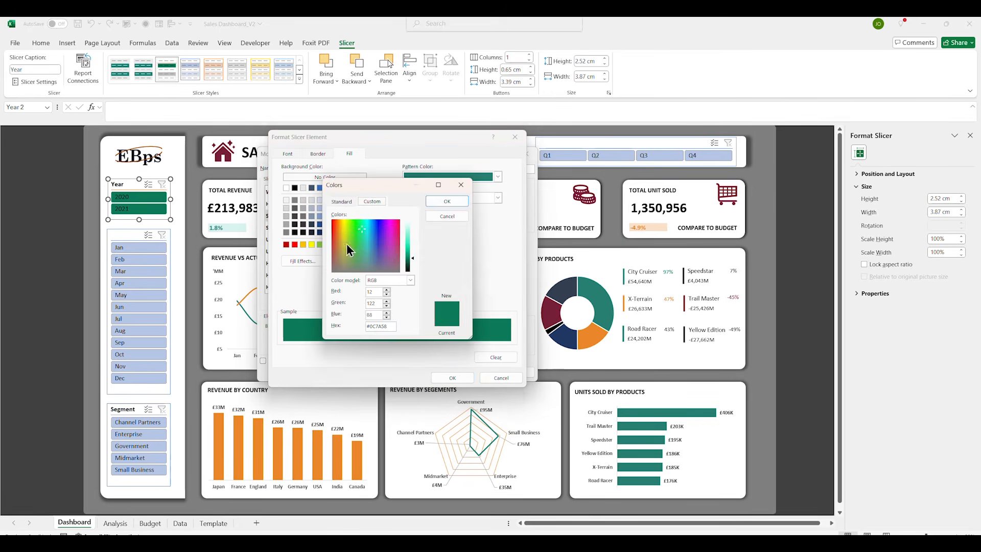
double_click(376, 326)
type("#0C7A58")
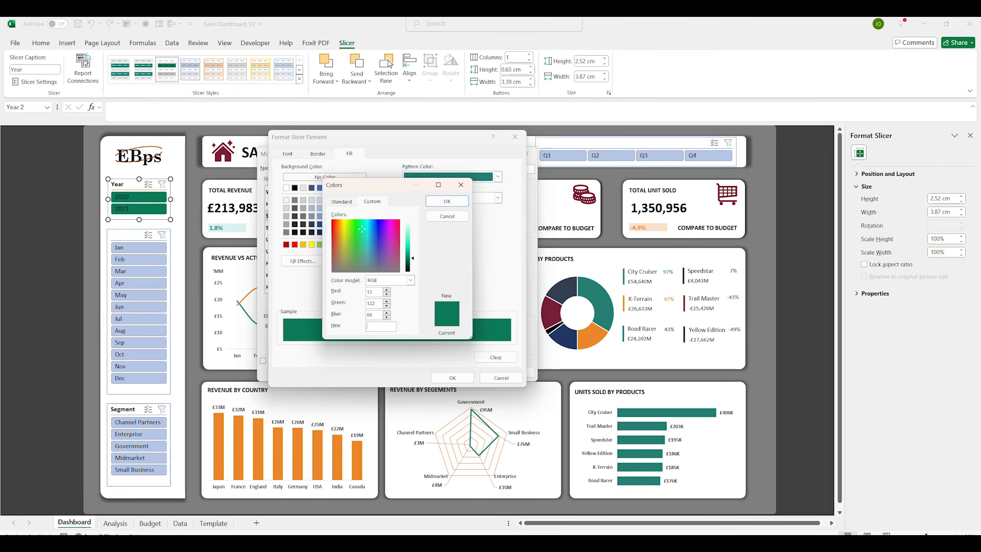
key("BackSpace")
key("BackSpace")
key("BackSpace")
key("BackSpace")
key("BackSpace")
type("#0C7A58")
left_click(447, 201)
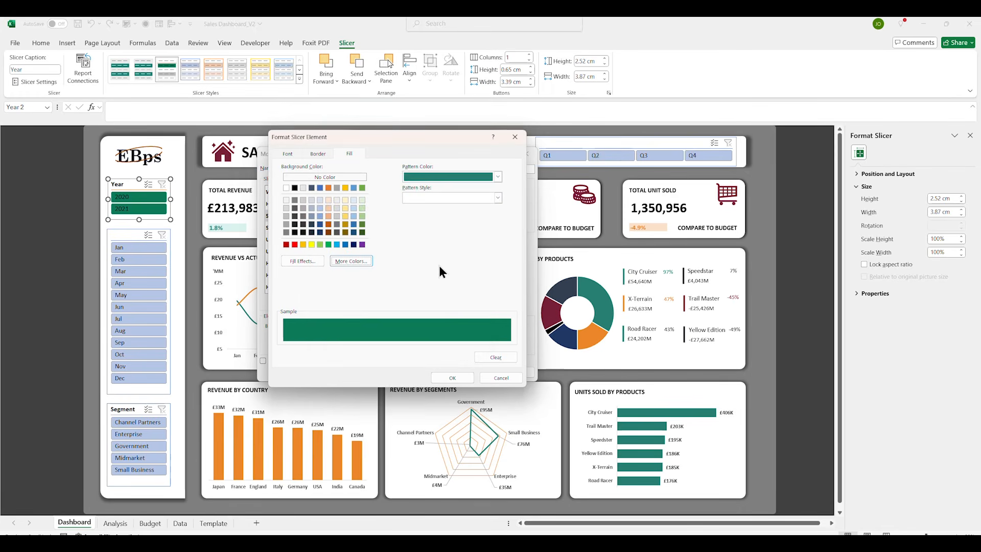
left_click(453, 376)
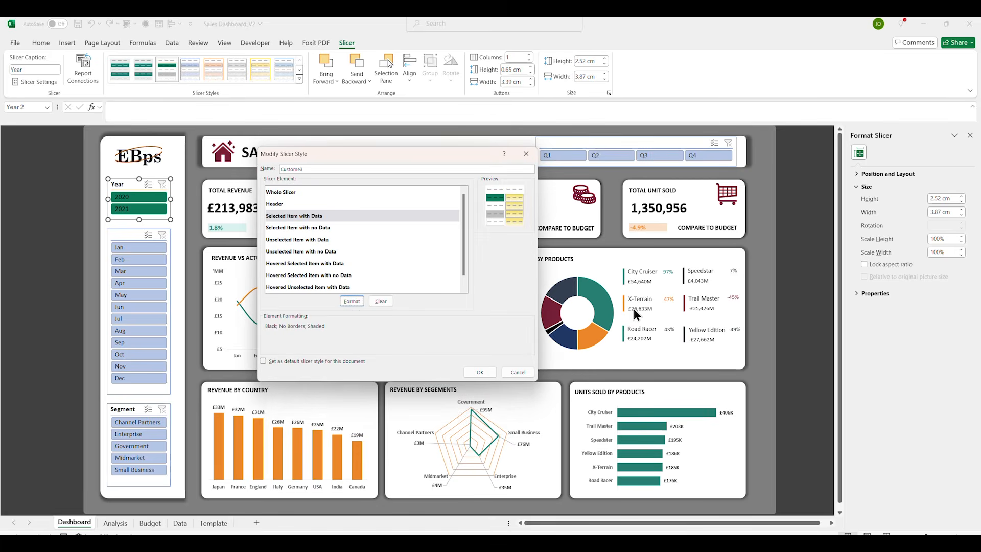
Fill the custom style's Header element with teal by pasting the copied hex code as a custom color
left_click(298, 205)
left_click(351, 301)
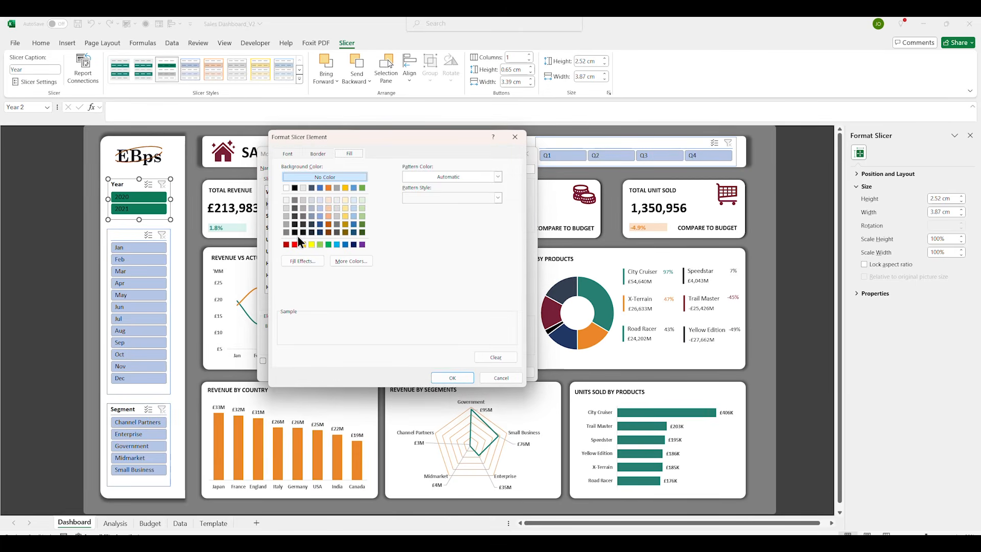
left_click(346, 262)
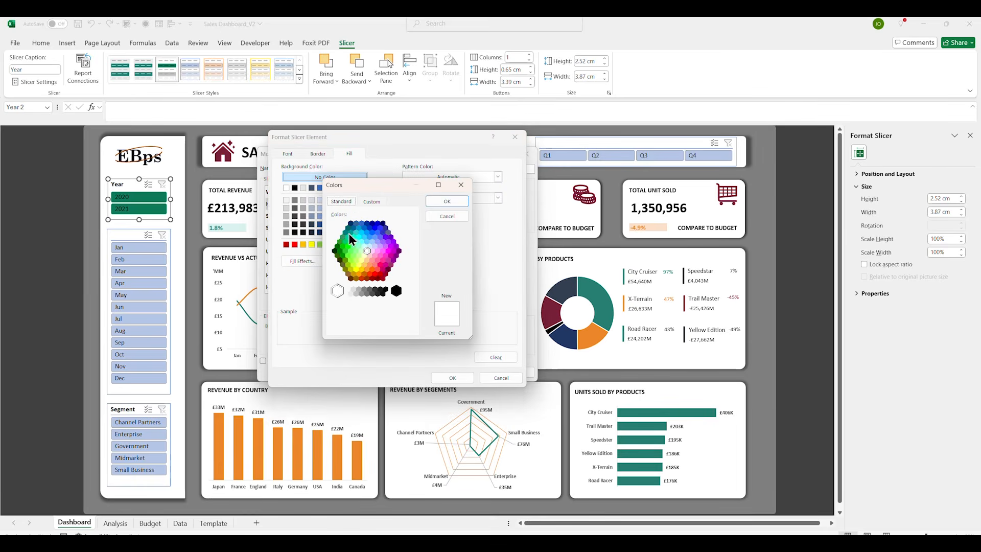
left_click(370, 202)
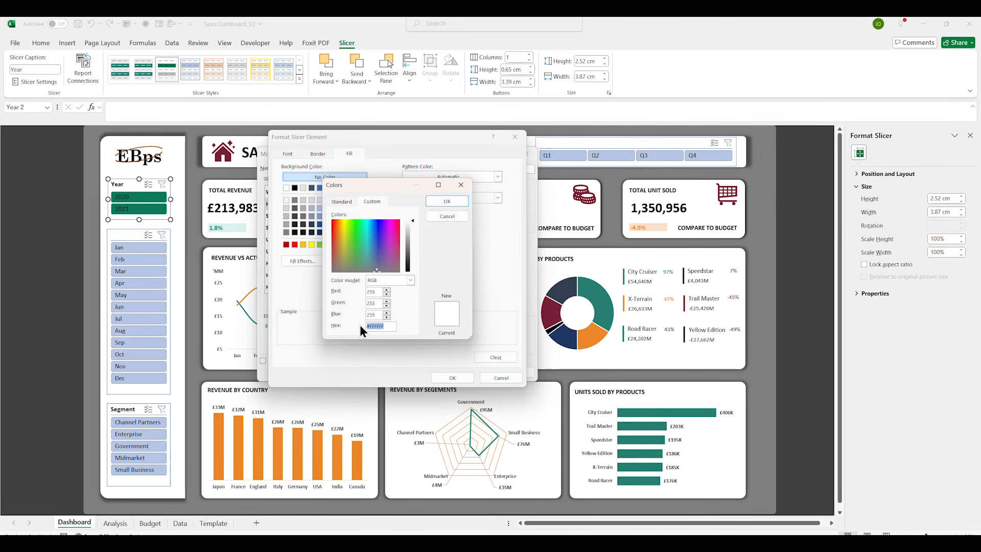
key("ctrl+v")
left_click(445, 205)
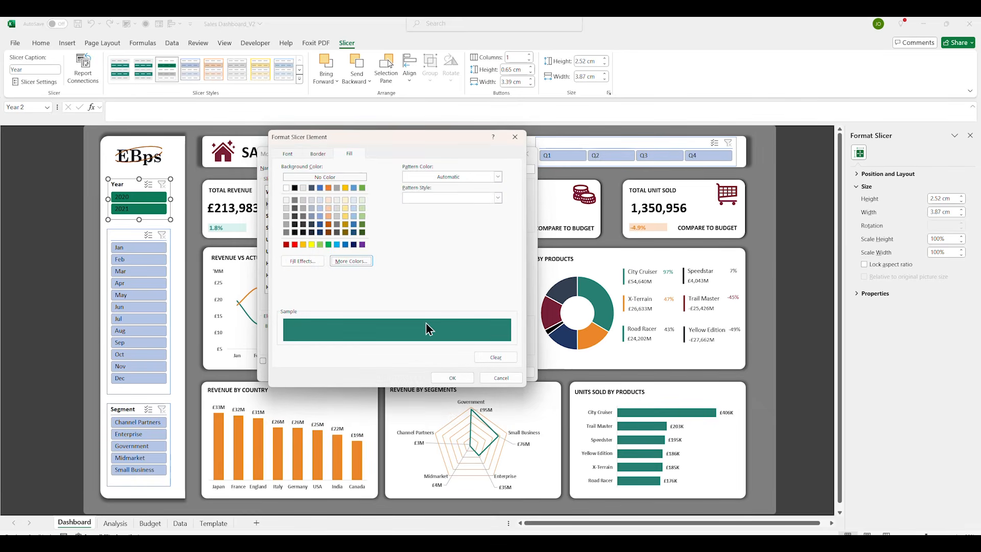
left_click(437, 377)
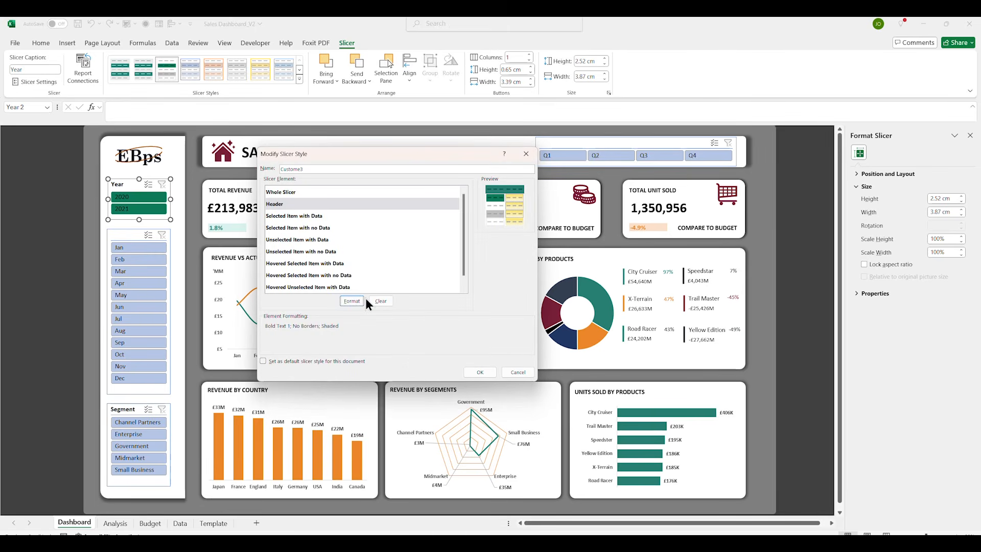
Remove the background color from the custom slicer style's Header element by setting it to No Color
left_click(320, 205)
left_click(350, 301)
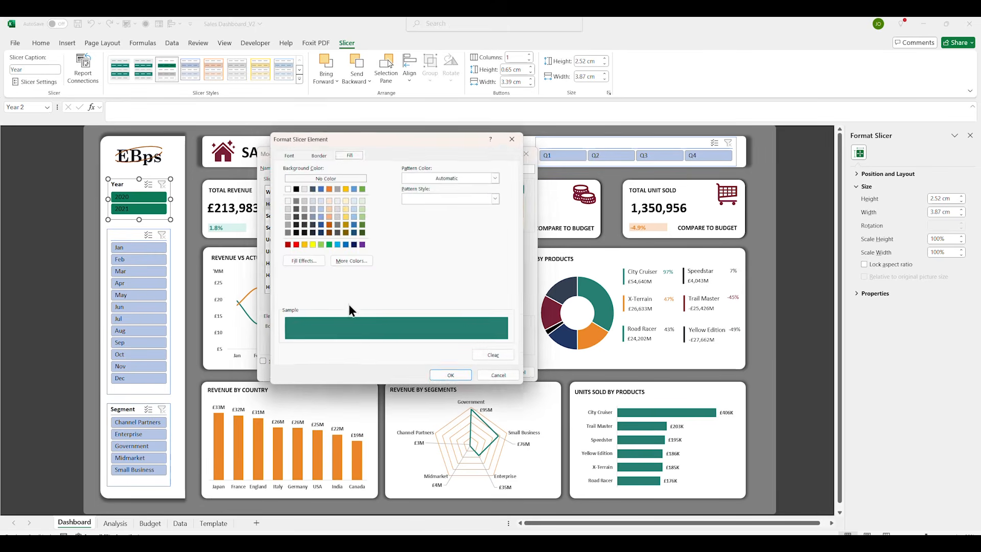
left_click(309, 178)
left_click(466, 377)
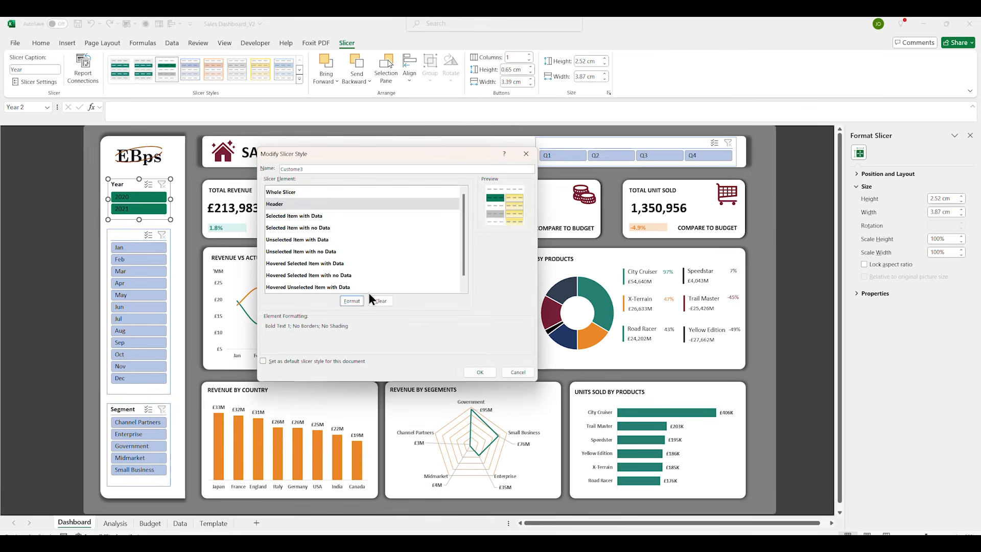
Fill the Selected Item with Data element with teal using the copied hex code as a custom background color
left_click(308, 216)
left_click(341, 301)
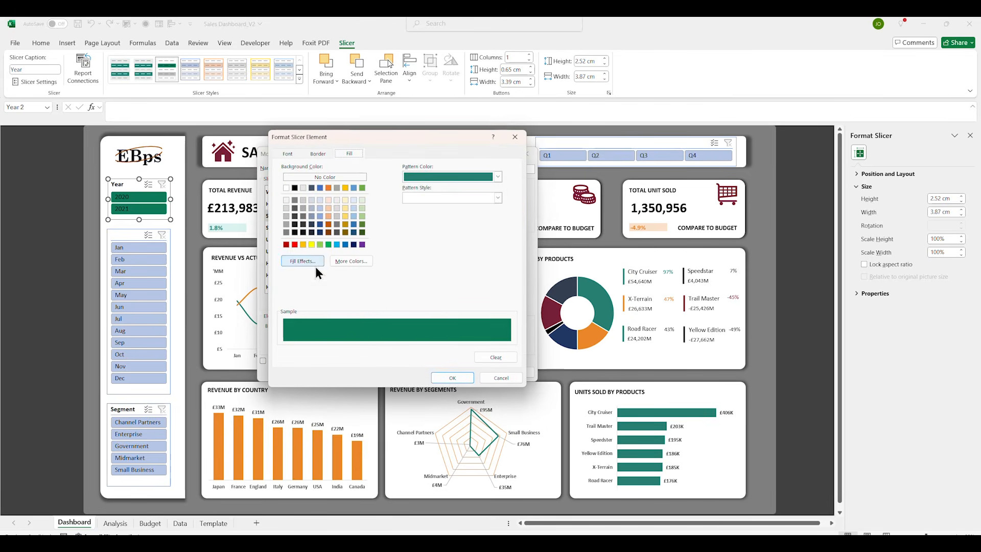
left_click(453, 378)
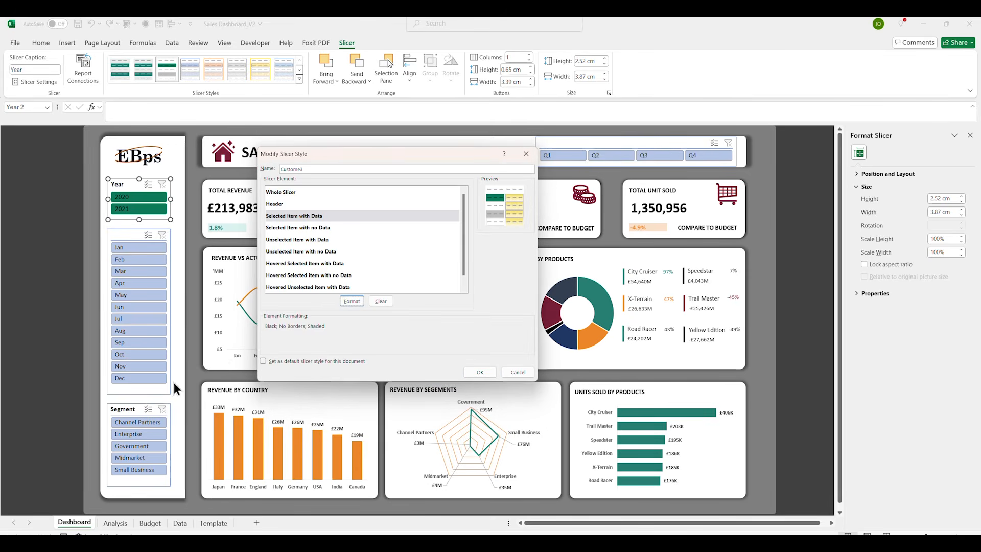
left_click(308, 217)
left_click(352, 301)
left_click(352, 261)
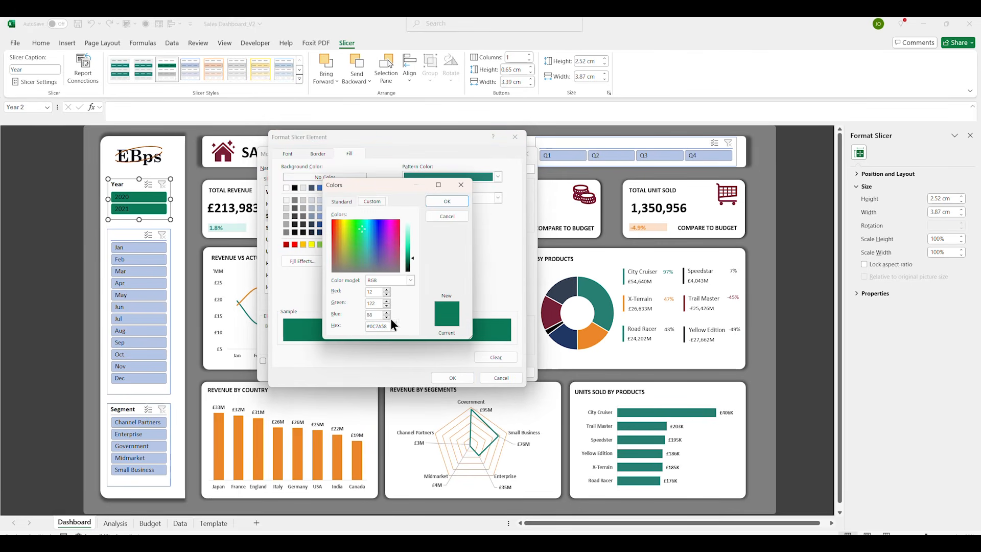
left_click_drag(393, 326, 353, 327)
key("ctrl+v")
left_click(457, 377)
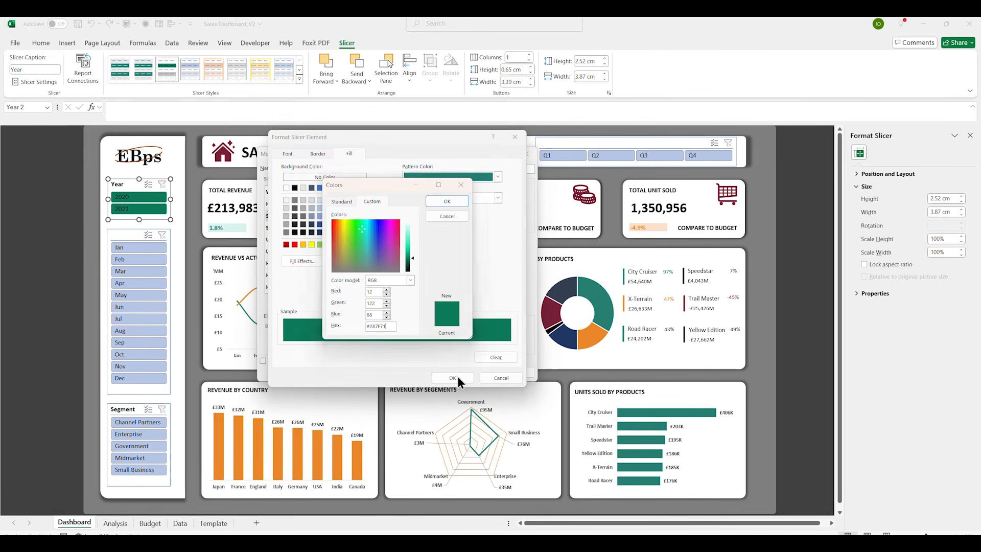
left_click(455, 202)
left_click(450, 378)
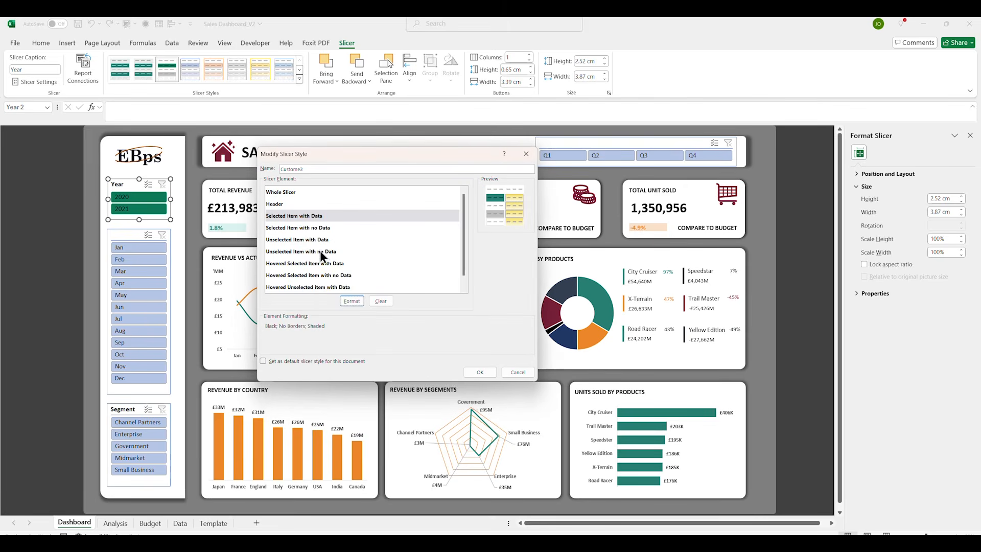
Set the font color of the Selected Item with no Data element to Automatic
left_click(308, 229)
left_click(351, 301)
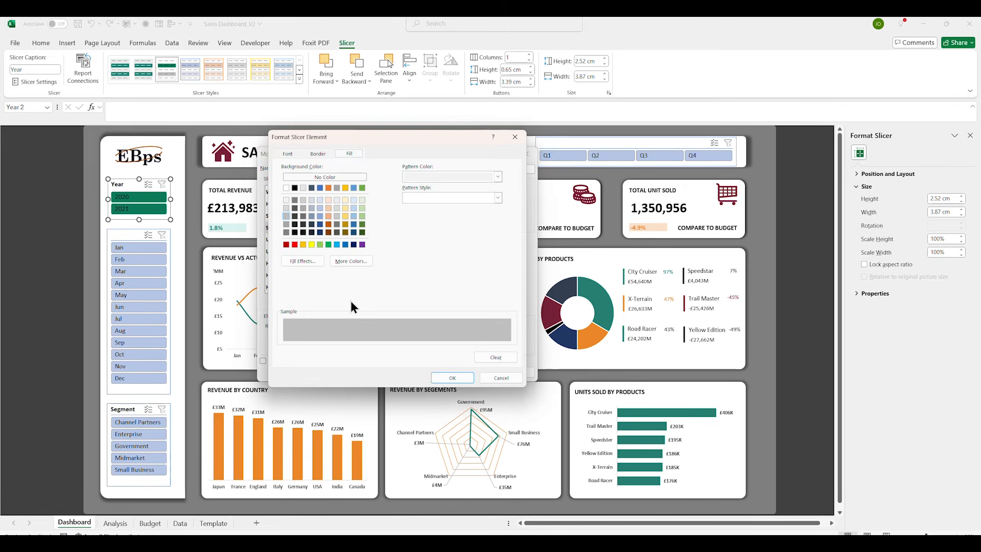
left_click(314, 152)
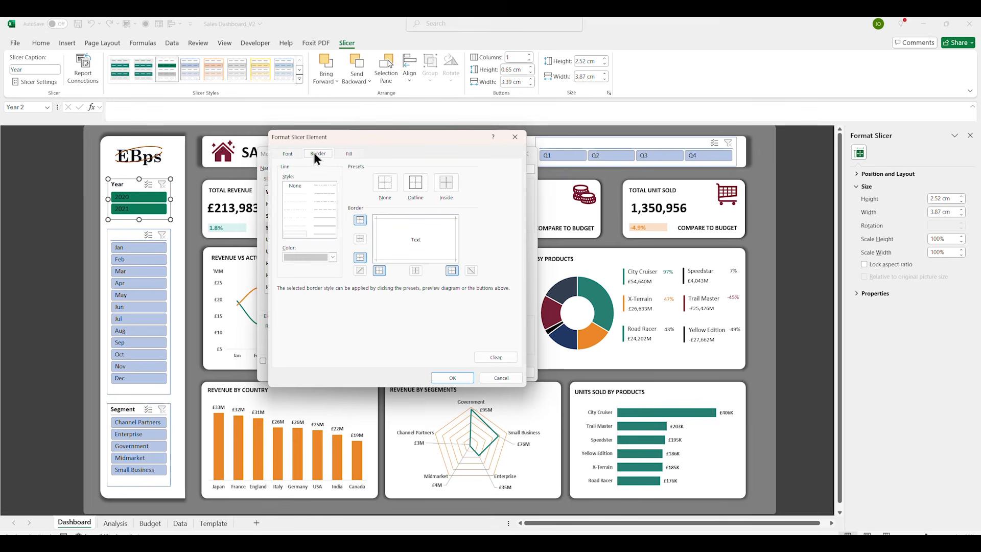
left_click(291, 155)
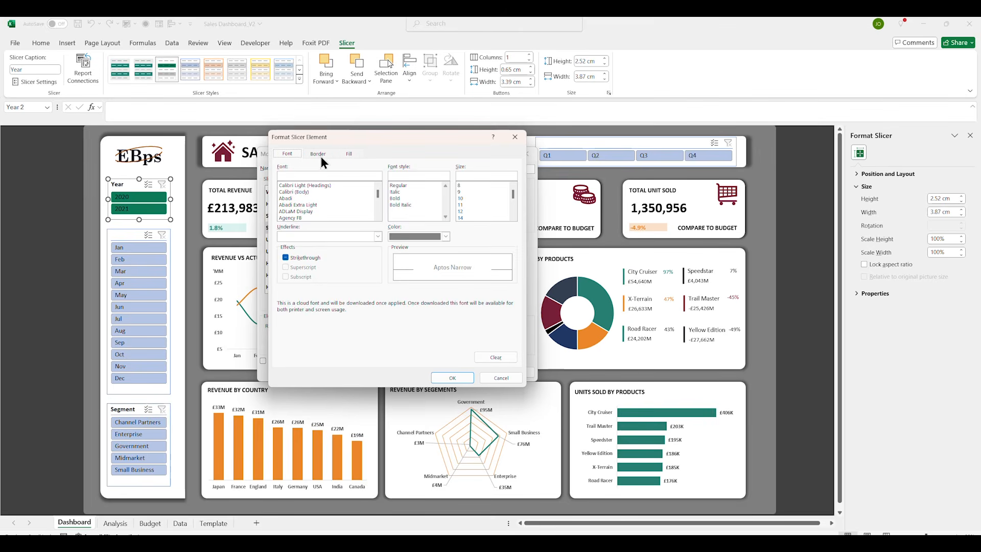
left_click(446, 236)
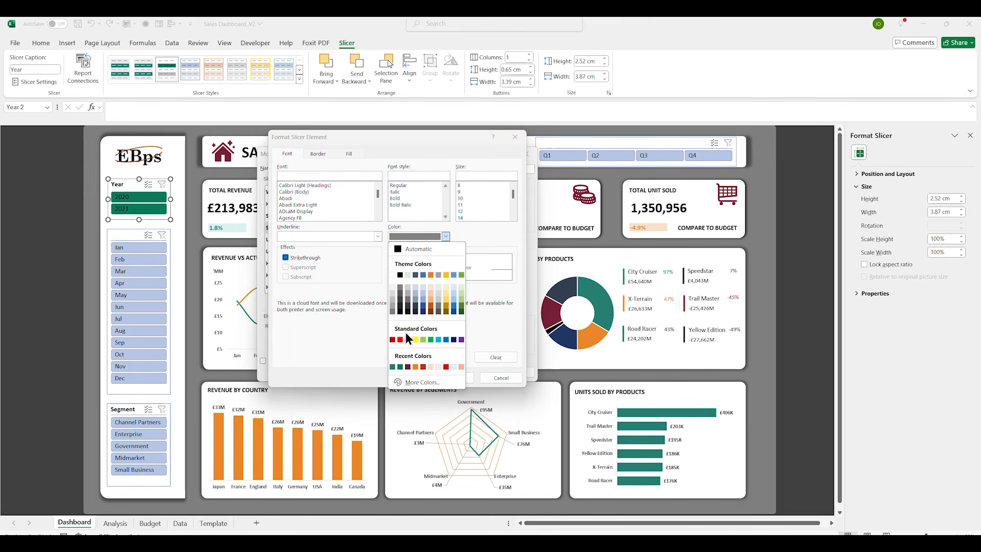
left_click(393, 367)
left_click(403, 236)
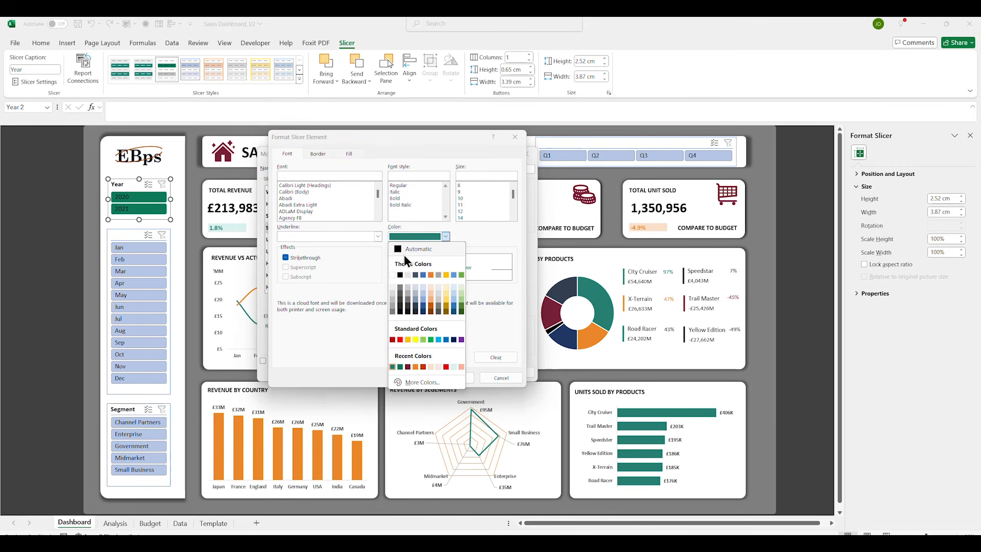
left_click(405, 250)
Fill the Selected Item with no Data element with teal using the copied hex code as a custom color
left_click(327, 153)
left_click(345, 153)
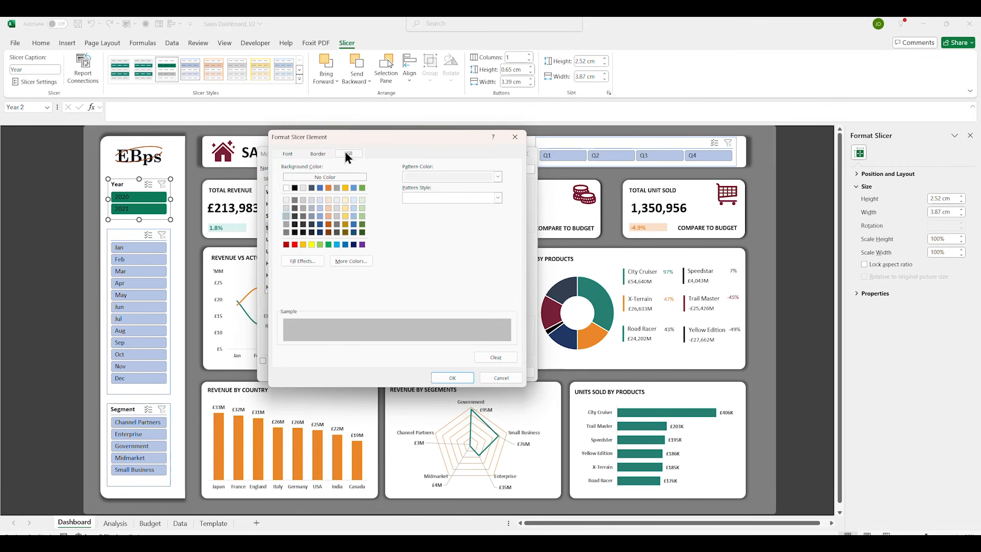
left_click(496, 177)
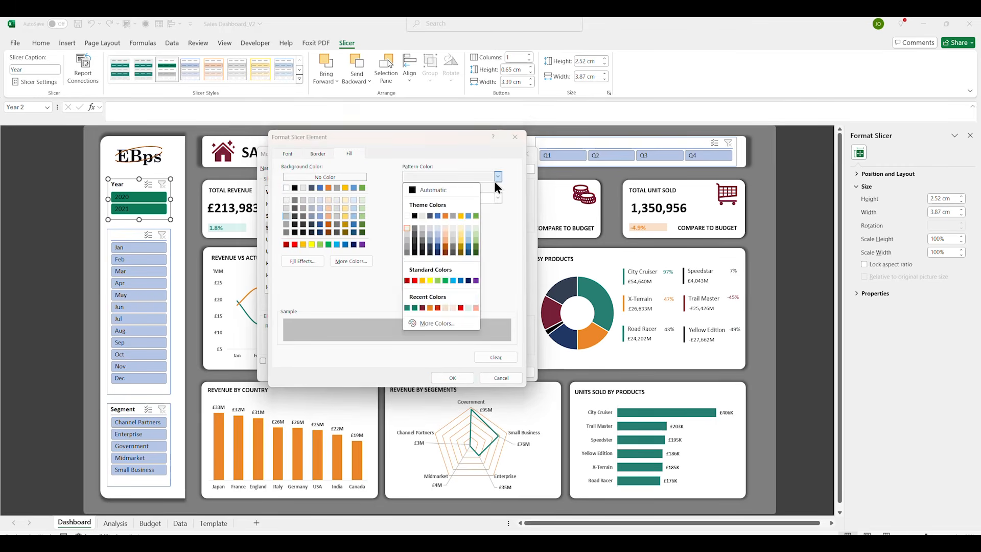
key("Escape")
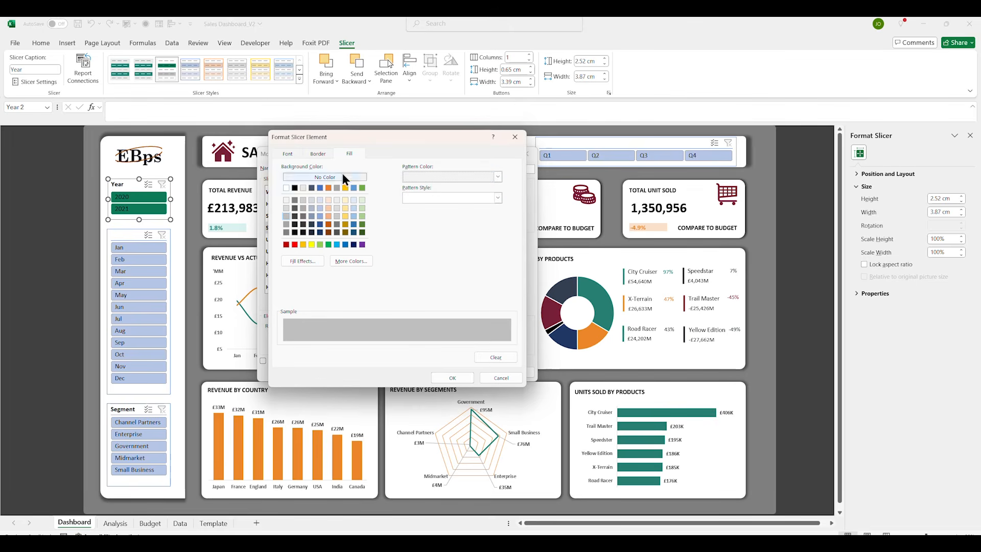
left_click(350, 261)
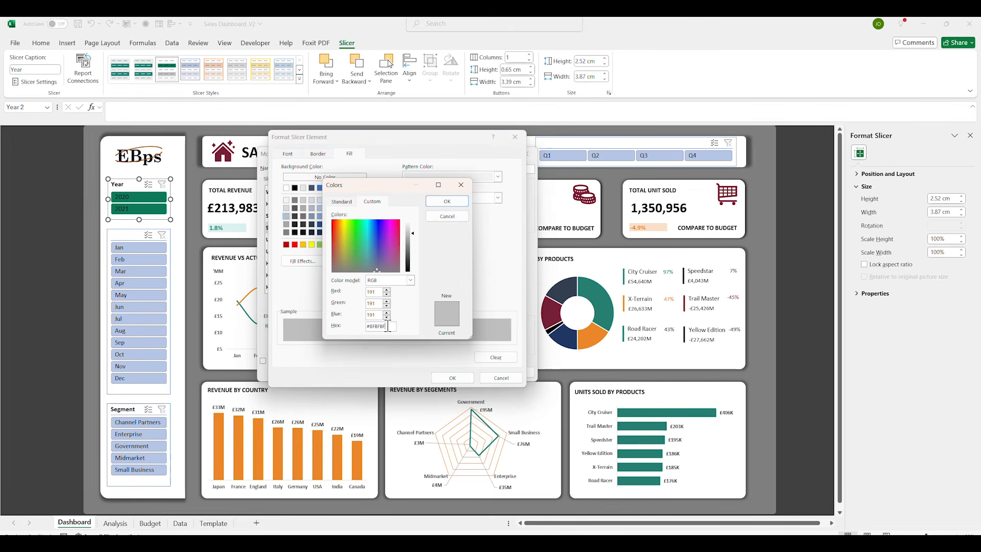
left_click_drag(392, 329, 357, 331)
left_click(447, 202)
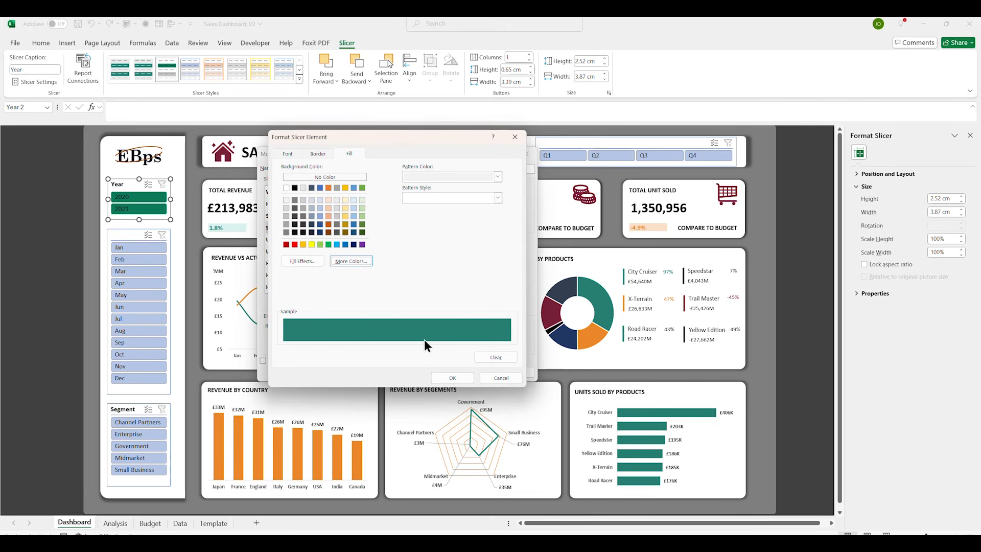
left_click(449, 377)
Give the Unselected Item with Data element a medium gray theme background color
left_click(310, 239)
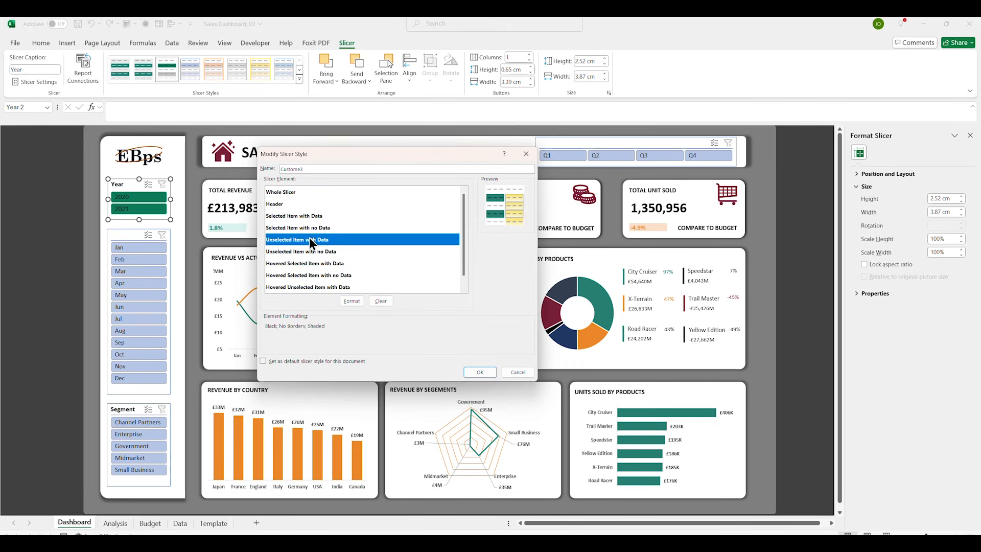
left_click(352, 301)
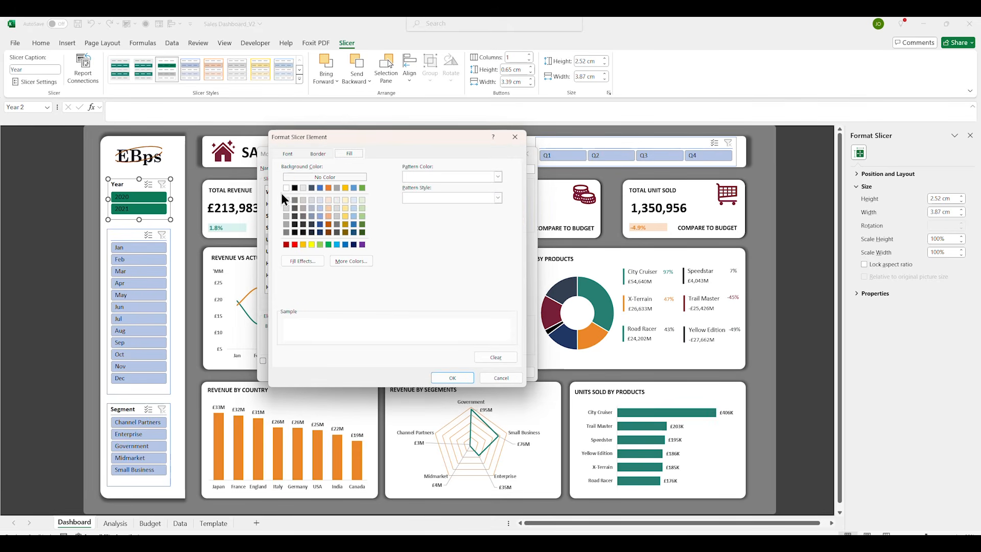
left_click(288, 154)
left_click(319, 154)
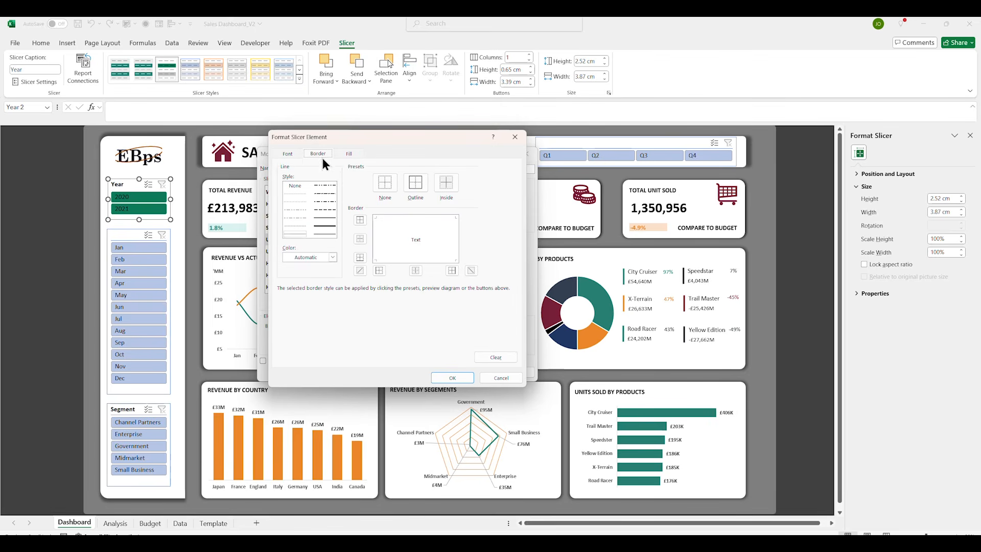
left_click(347, 154)
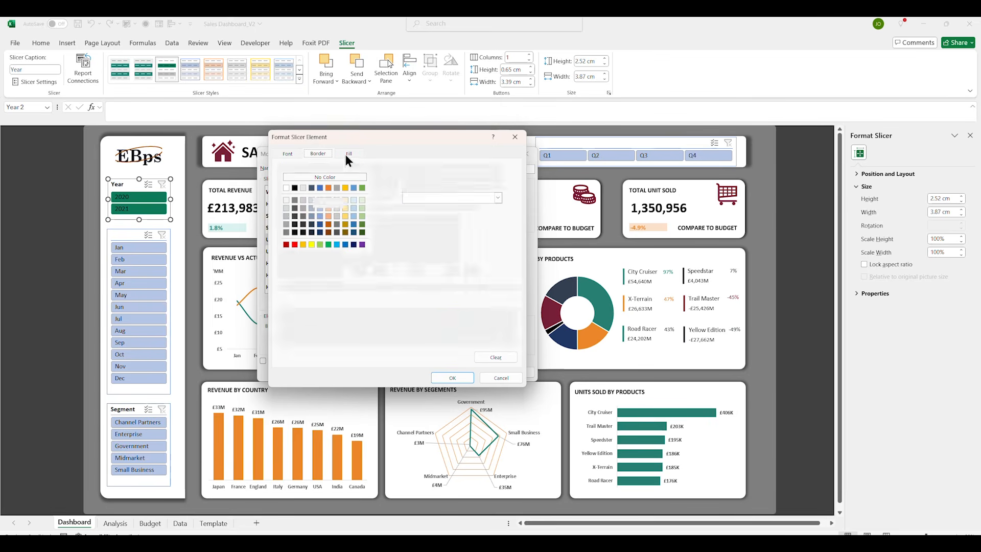
left_click(287, 216)
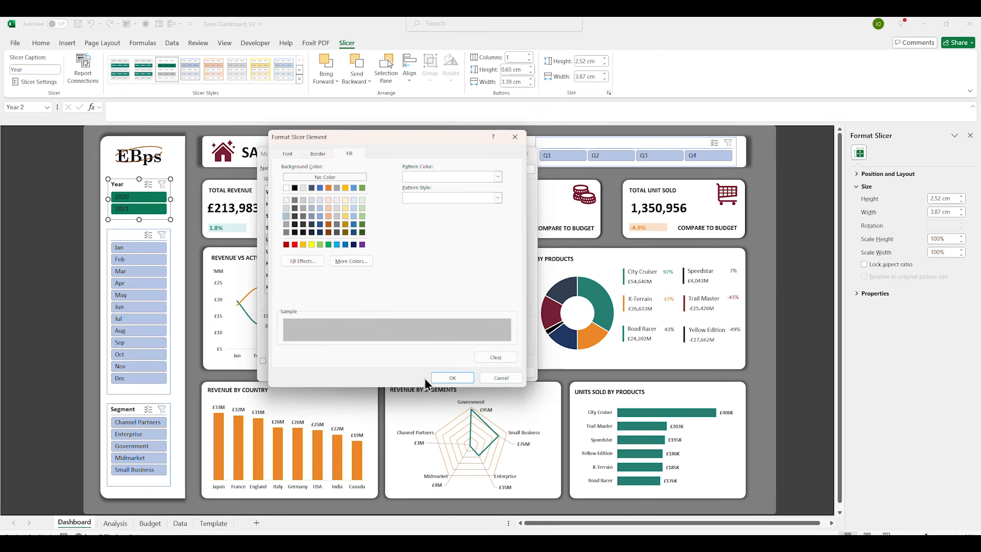
left_click(441, 379)
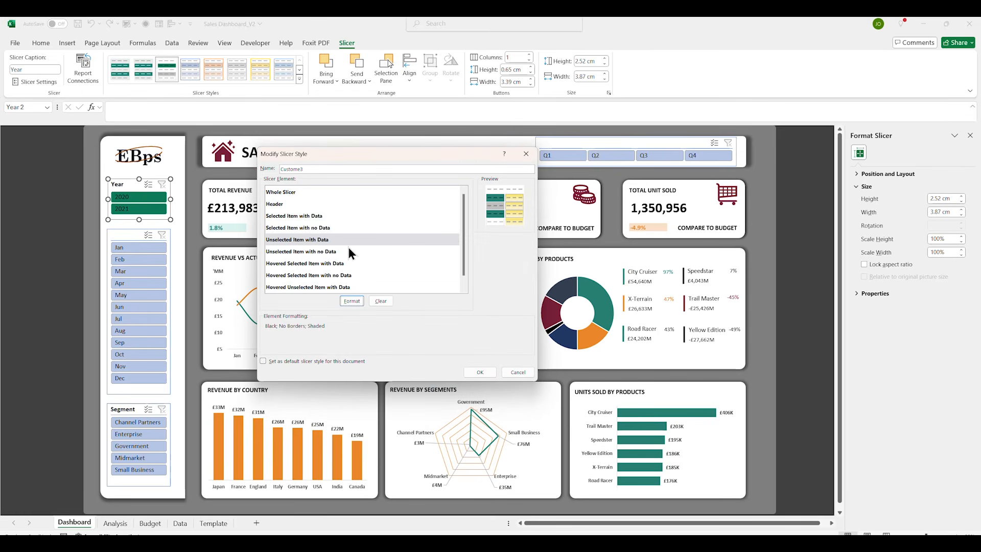
Give the Unselected Item with no Data element the same medium gray theme background color
left_click(348, 247)
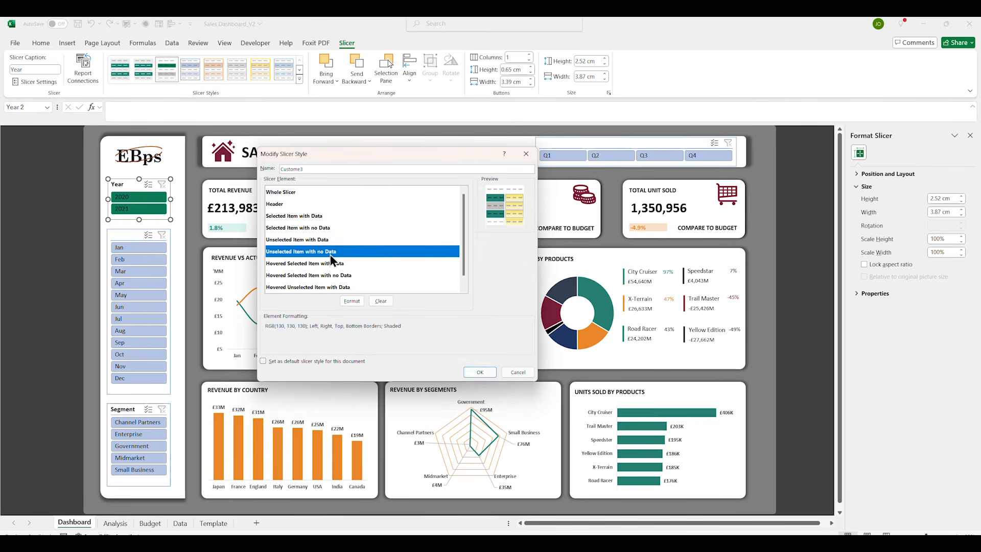
left_click(351, 301)
left_click(318, 154)
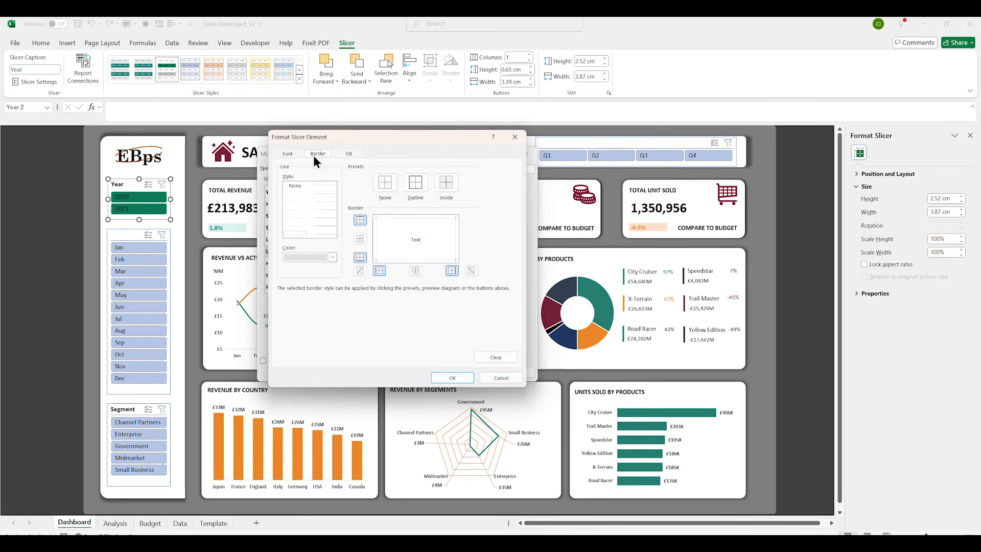
left_click(355, 154)
left_click(286, 220)
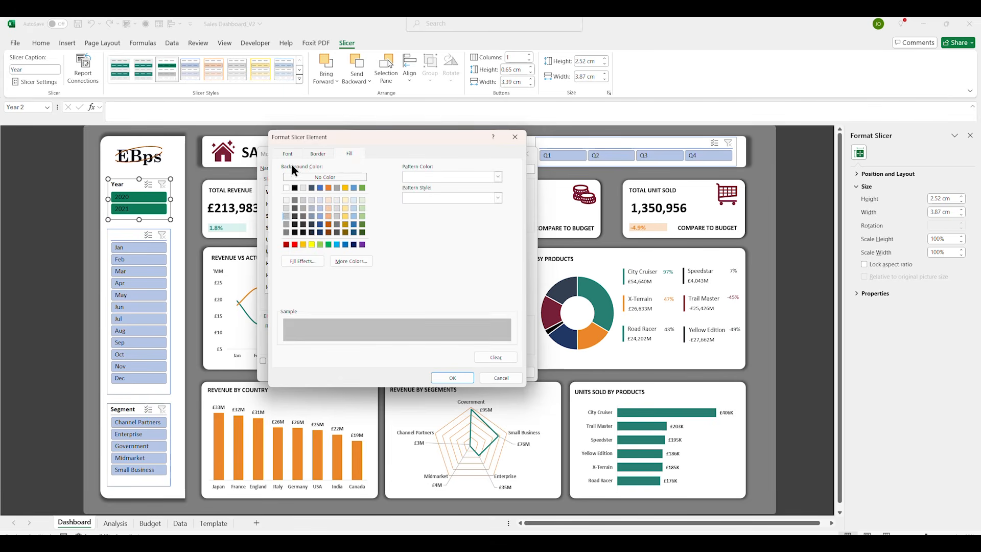
Set the font color of the Unselected Item with no Data element to Automatic
left_click(289, 154)
left_click(414, 236)
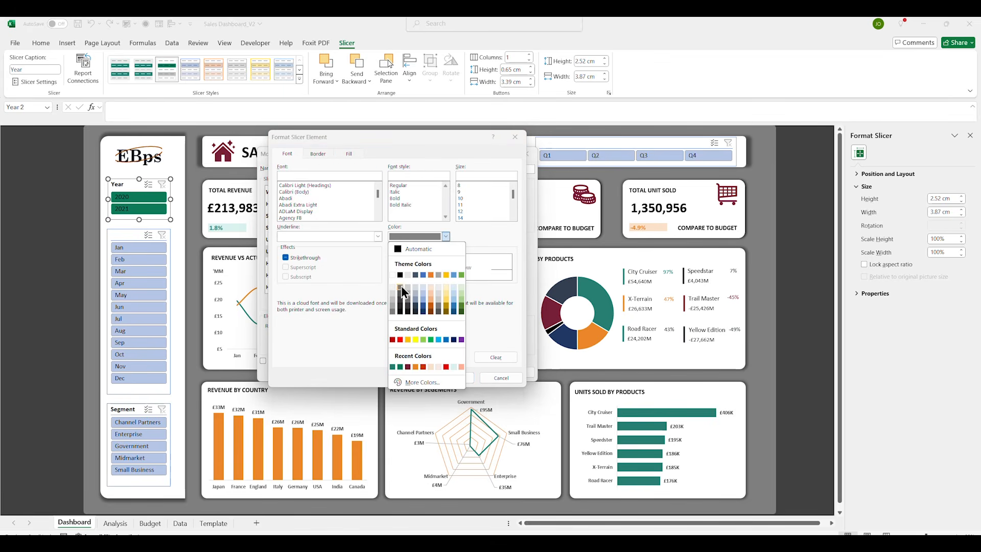
left_click(418, 248)
left_click(446, 236)
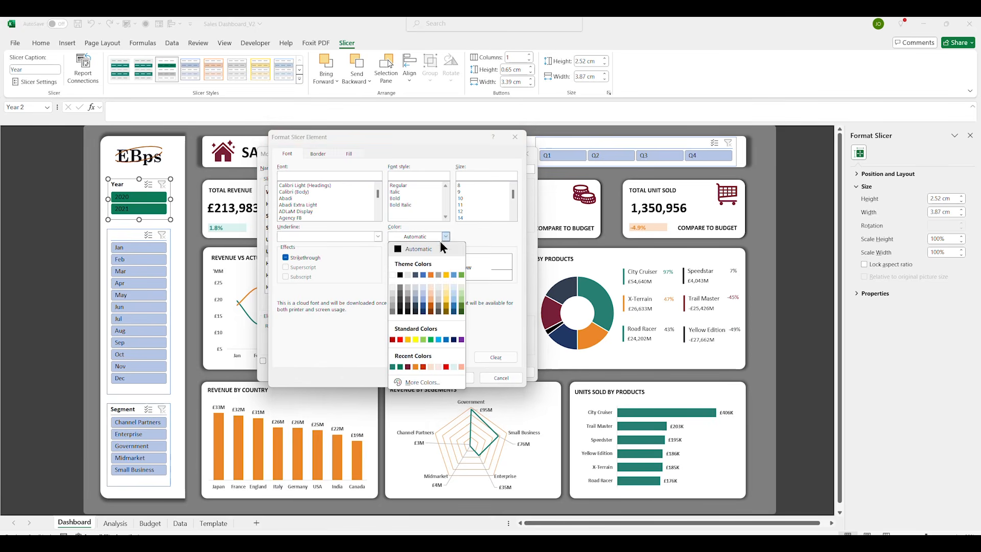
left_click(436, 245)
left_click(454, 377)
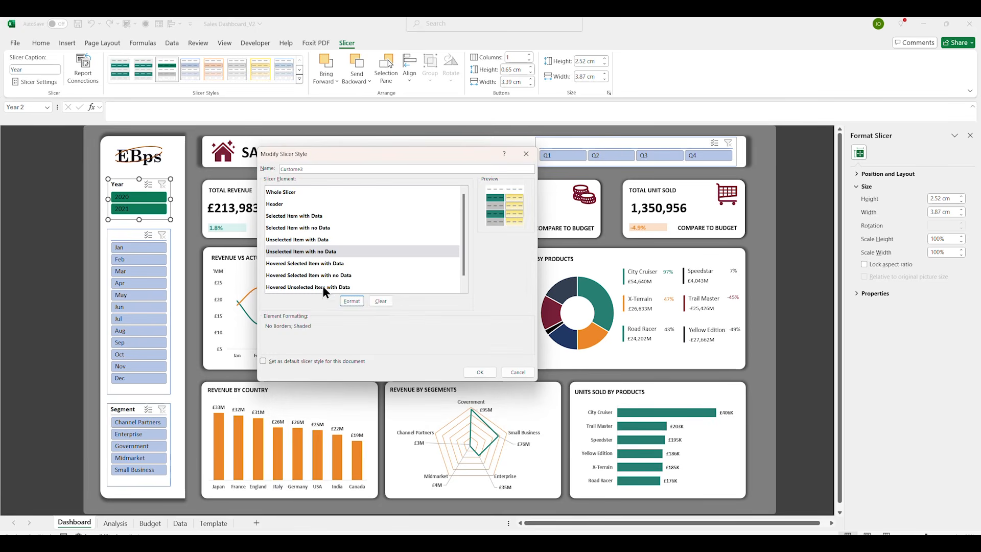
Save the modified custom slicer style and apply it to the Year slicer
left_click(323, 286)
left_click(470, 373)
left_click(166, 72)
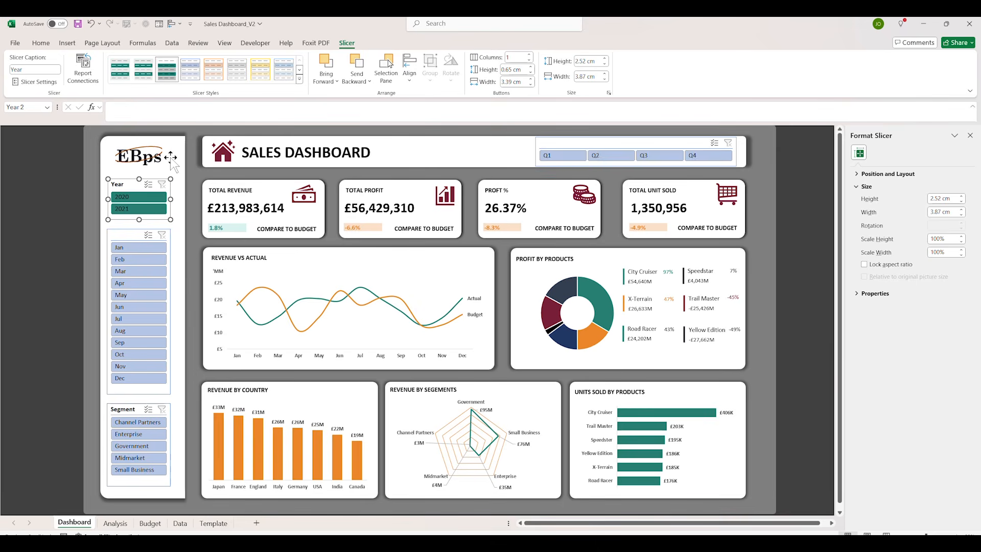
left_click(169, 217)
left_click(169, 217)
Apply the custom teal slicer style to the month slicer, the Segment slicer and the Q1–Q4 quarter slicer
left_click(131, 234)
left_click(170, 74)
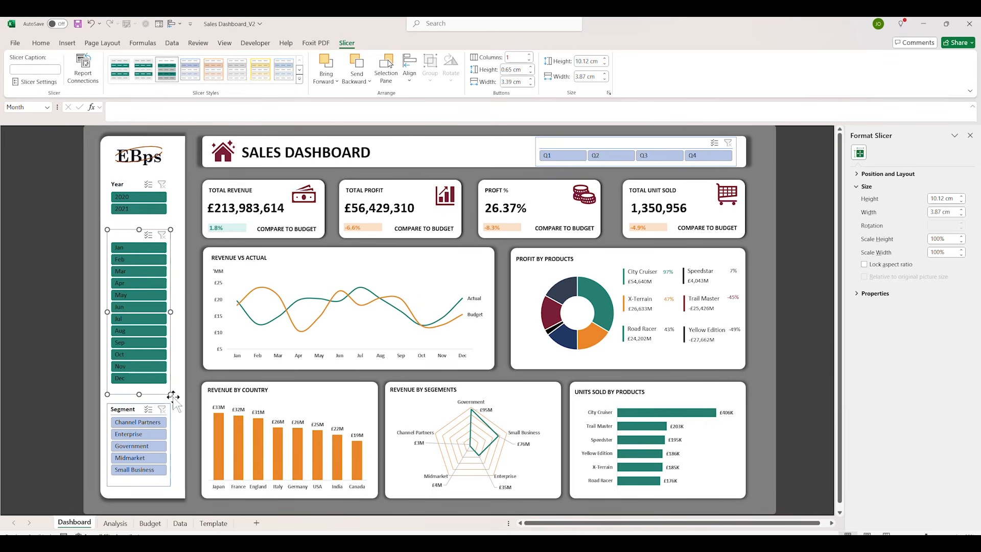
left_click(169, 412)
left_click(545, 144, "ctrl")
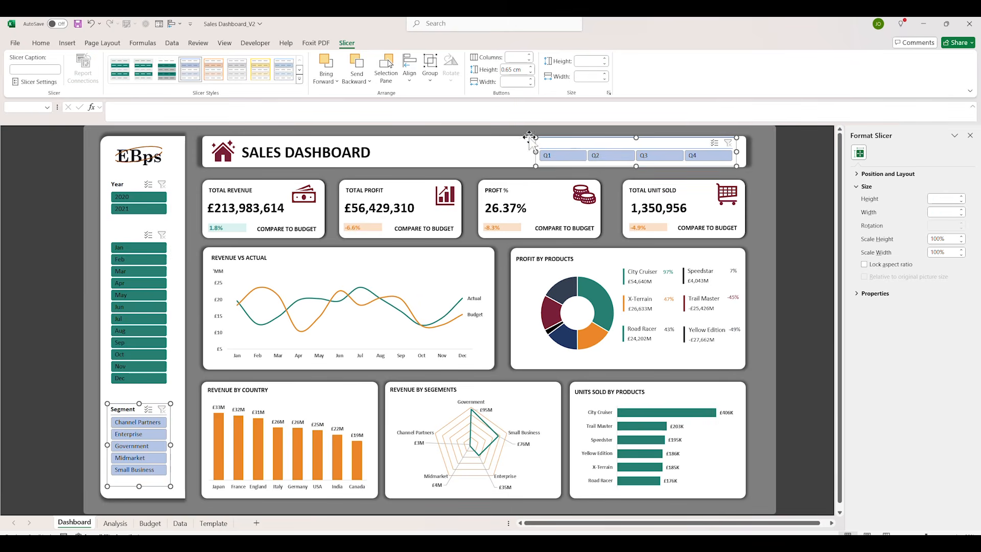
left_click(166, 70)
left_click(178, 295)
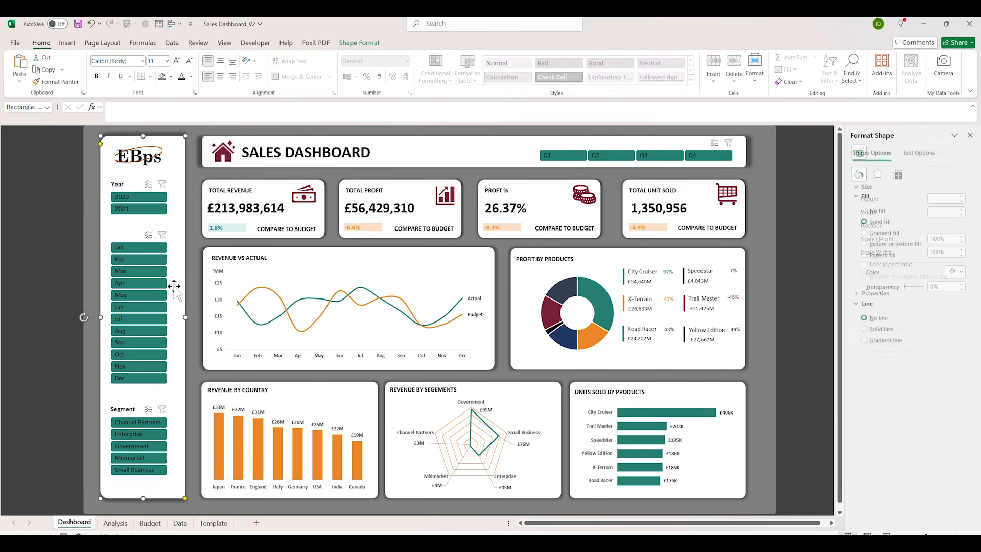
Set the header caption of the slicer listing Jan to Dec to "Month" in its slicer settings
right_click(128, 232)
left_click(170, 486)
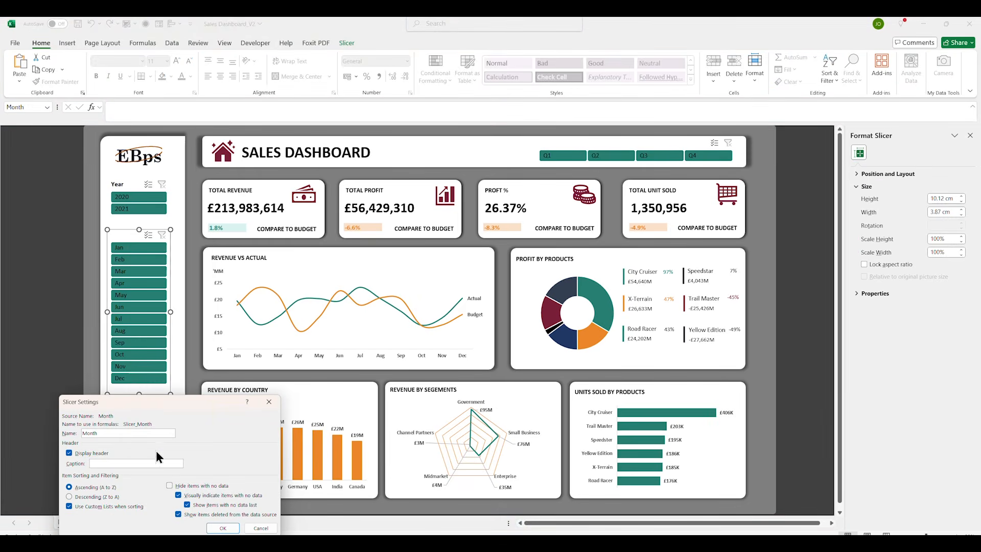
type("Month")
left_click(223, 528)
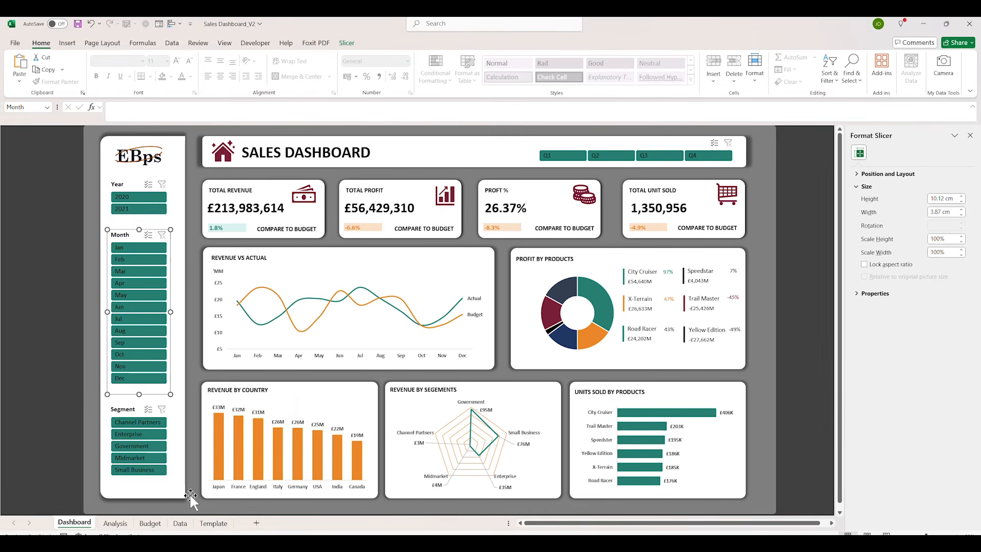
Modify the custom slicer style, setting the Selected Item with Data element's font color to white (Background 1)
right_click(161, 71)
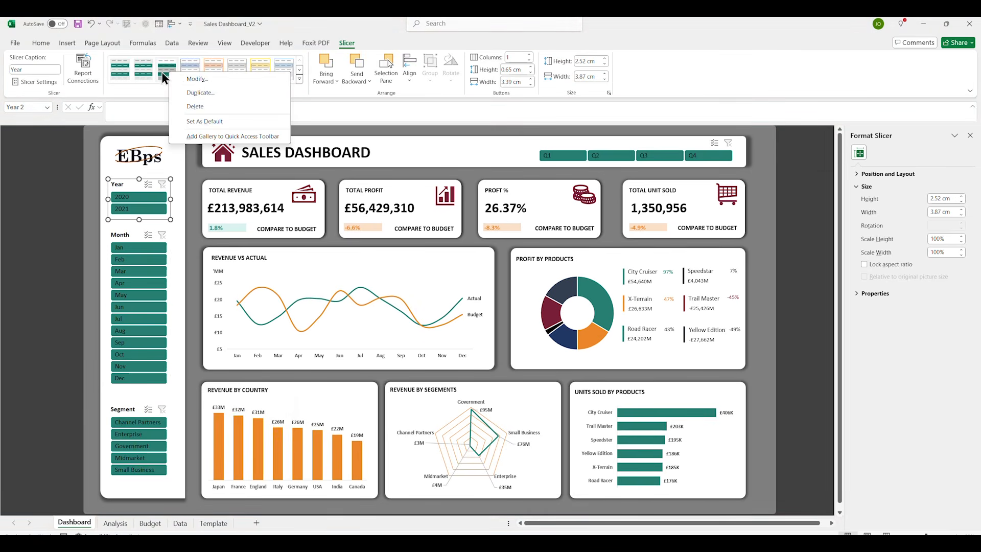
left_click(188, 77)
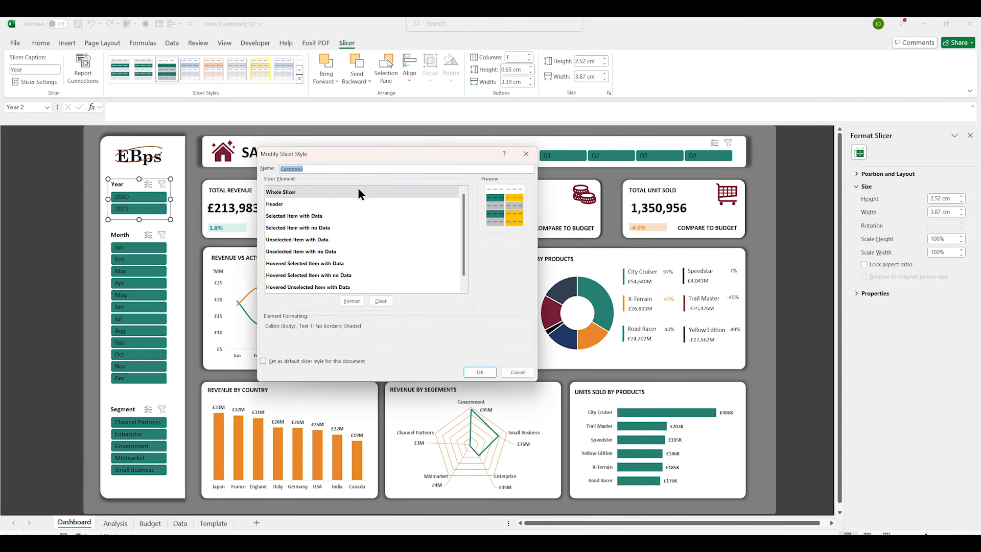
left_click(301, 217)
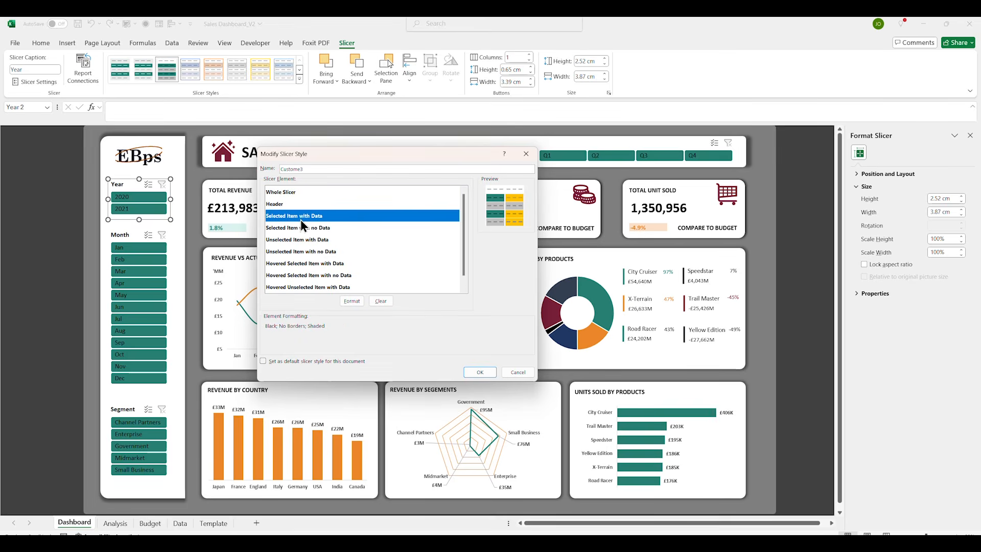
left_click(345, 301)
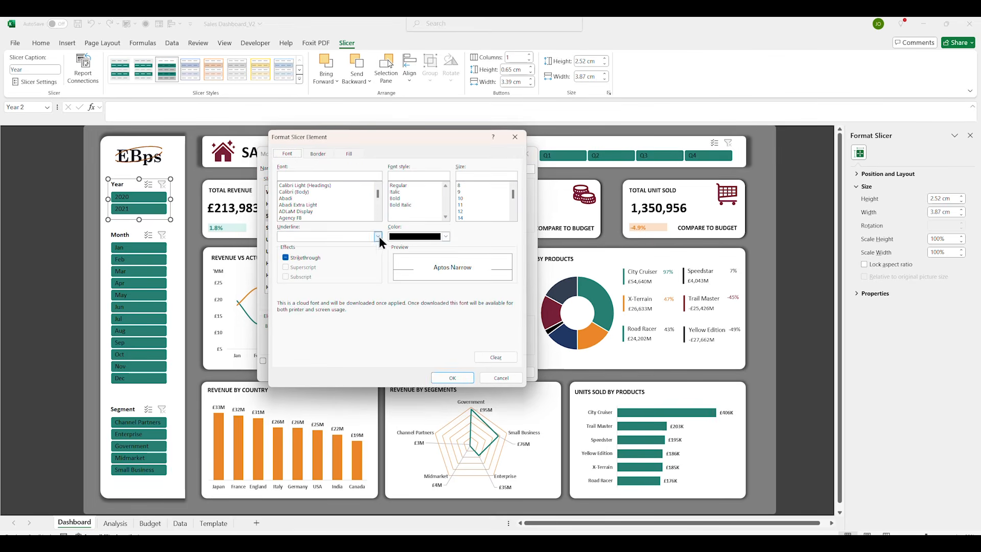
left_click(404, 238)
left_click(400, 275)
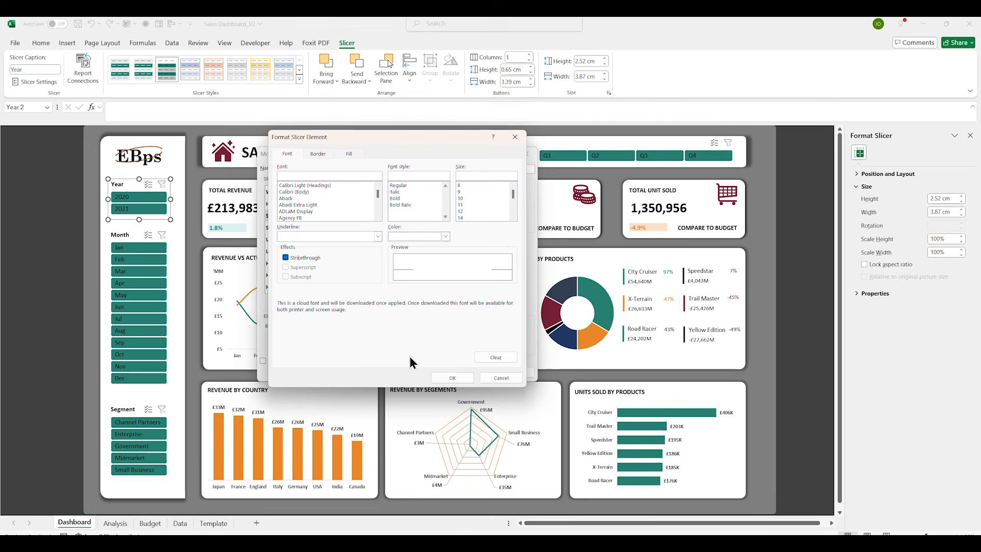
left_click(452, 378)
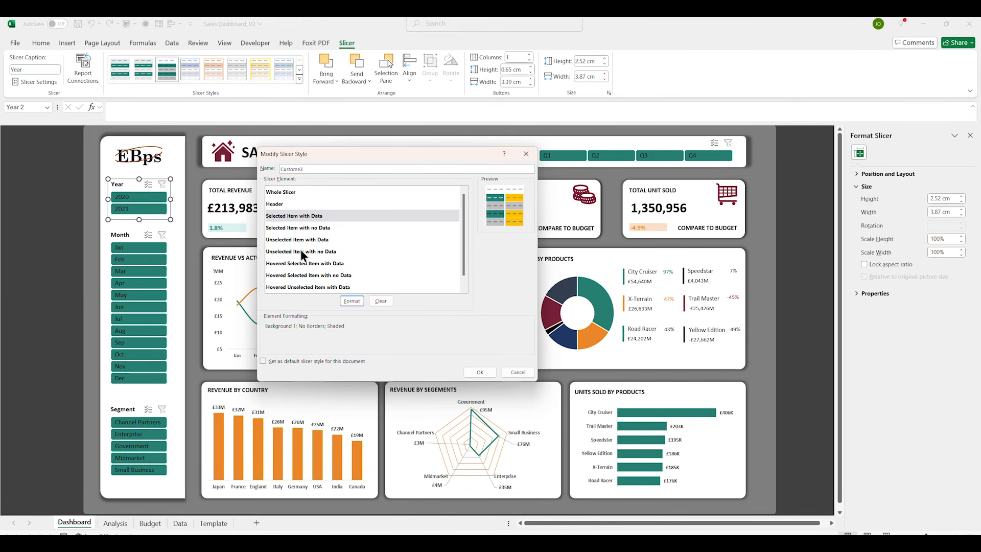
Set the font color of the Selected Item with no Data element to white (Background 1)
left_click(314, 228)
left_click(352, 300)
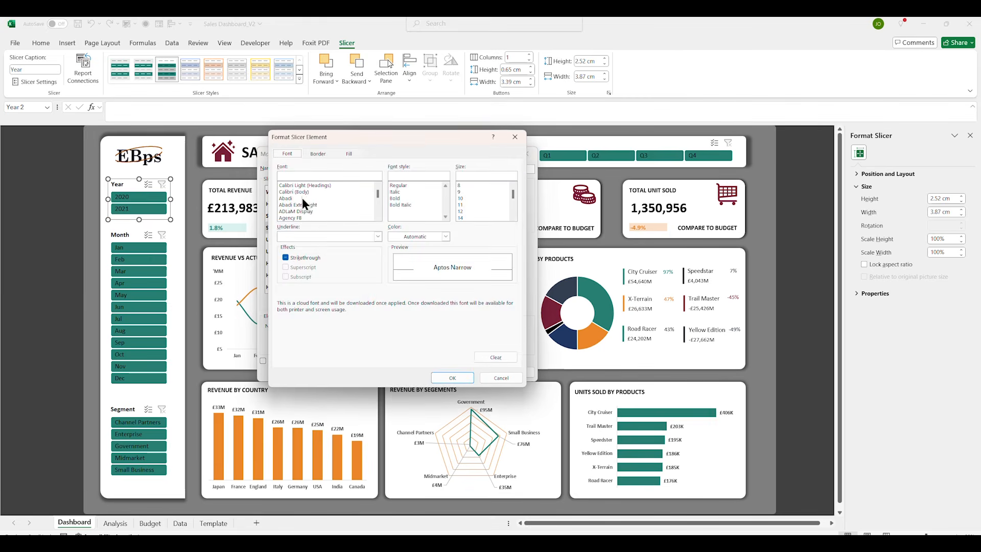
left_click(321, 152)
left_click(300, 153)
left_click(391, 238)
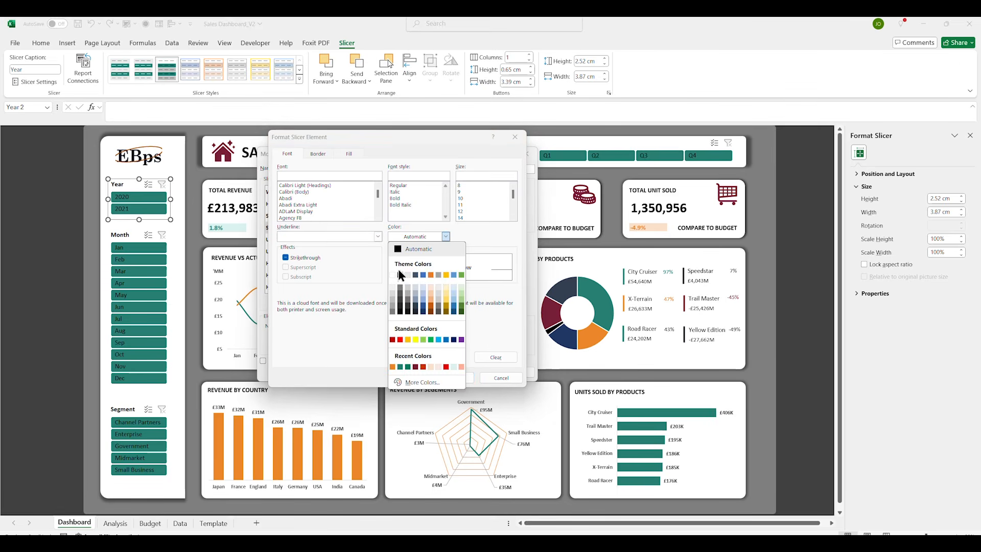
left_click(394, 274)
left_click(450, 379)
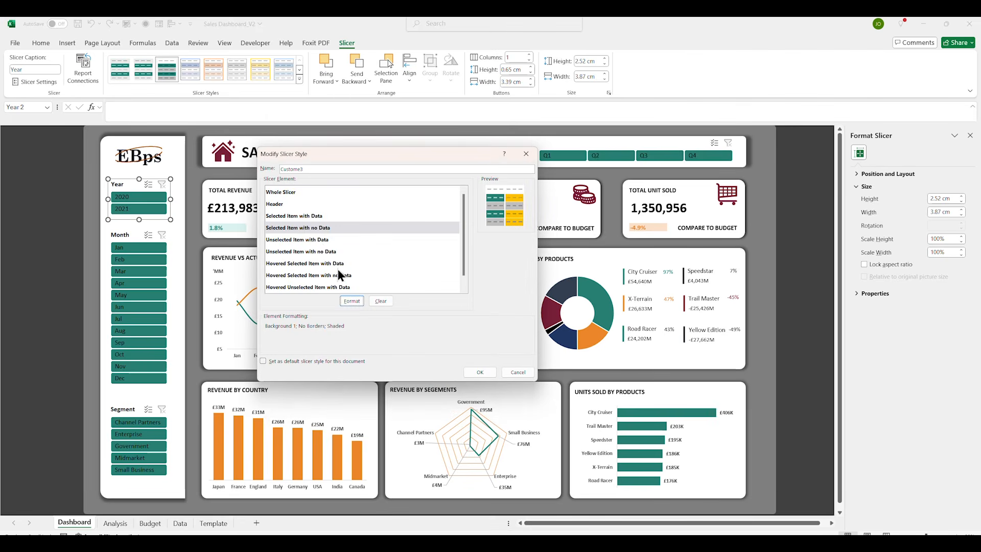
Set the font color of the Unselected Item with no Data element to white
left_click(320, 240)
left_click(324, 252)
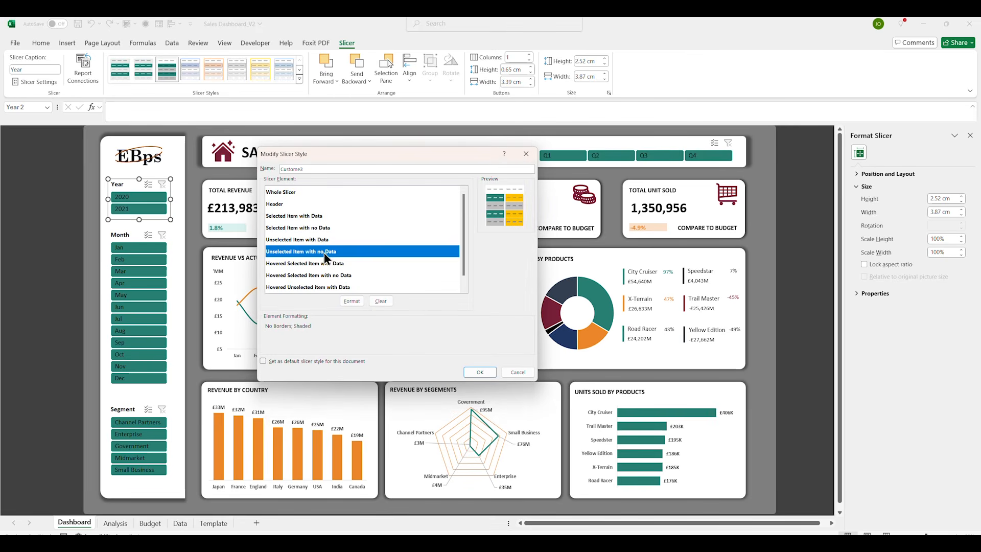
left_click(351, 302)
left_click(408, 237)
left_click(394, 273)
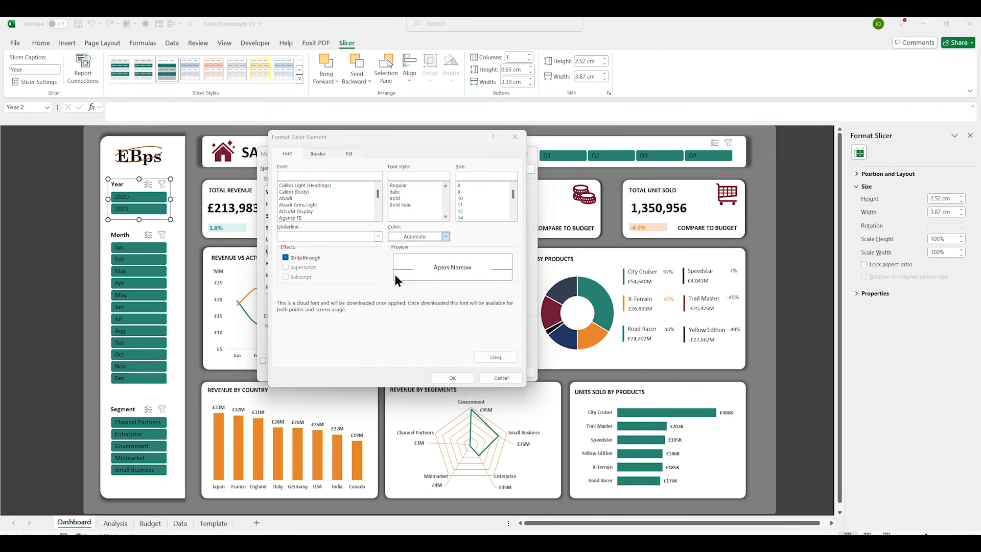
left_click(453, 377)
Set the font color of the Hovered Selected Item with Data element to white
left_click(329, 263)
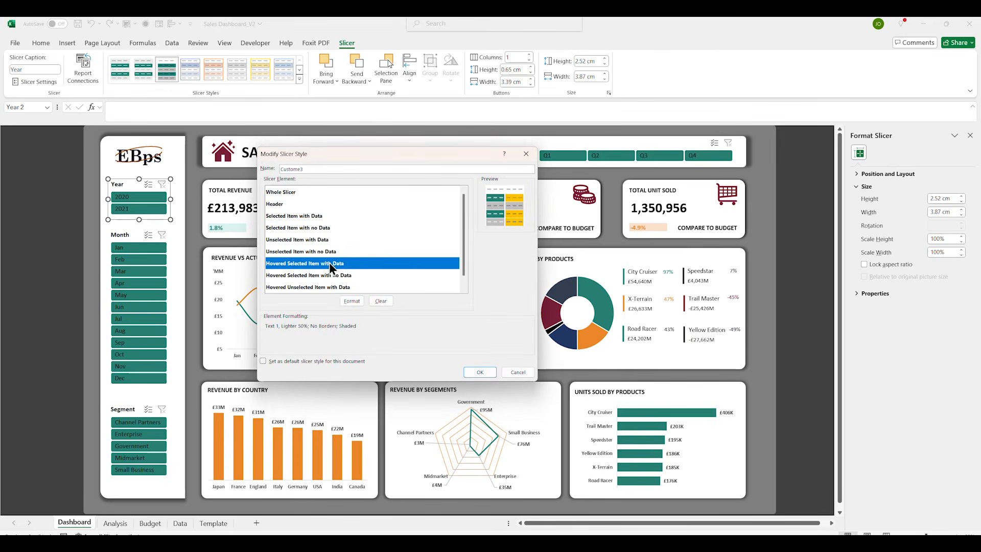
left_click(353, 301)
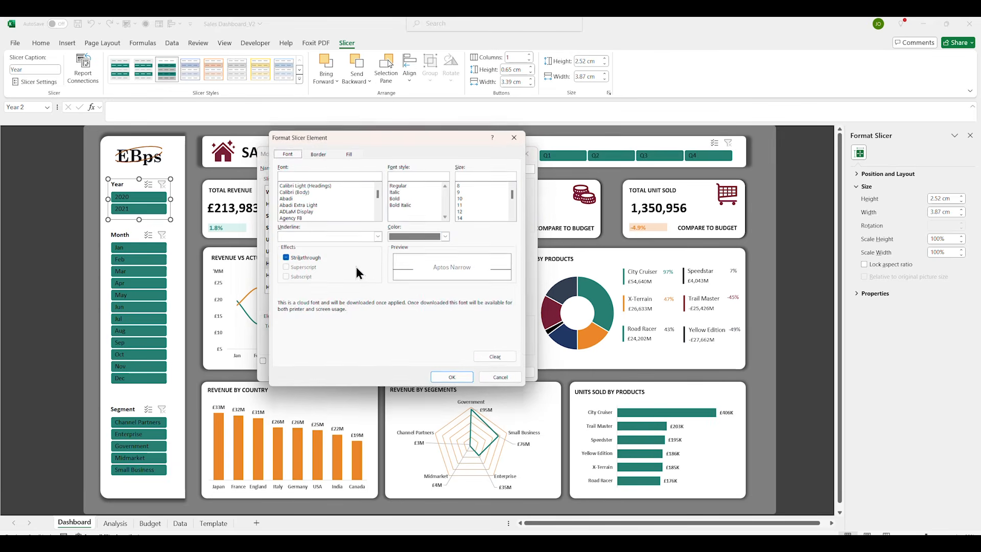
left_click(406, 238)
left_click(392, 275)
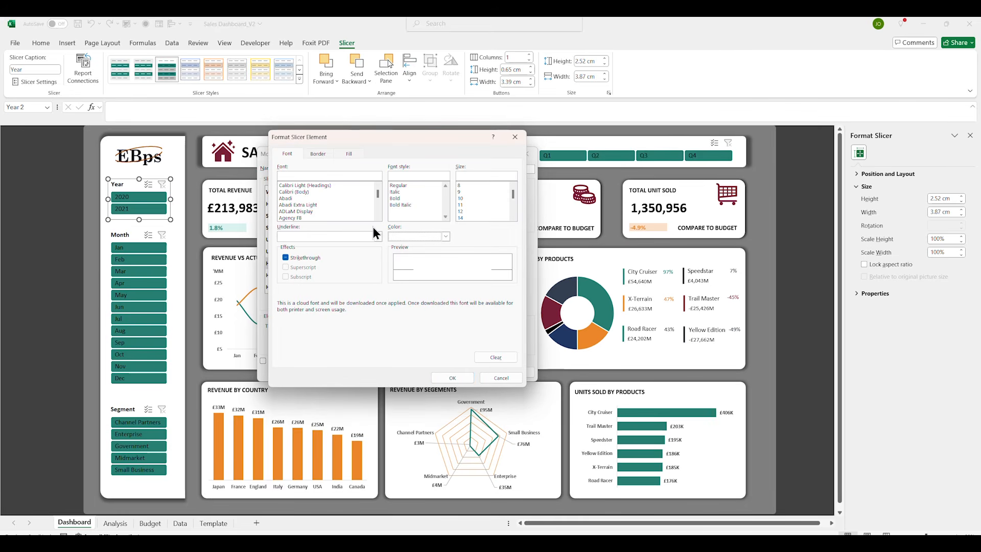
Fill the Hovered Selected Item with Data element with the custom orange #EB862A and confirm its formatting
left_click(349, 155)
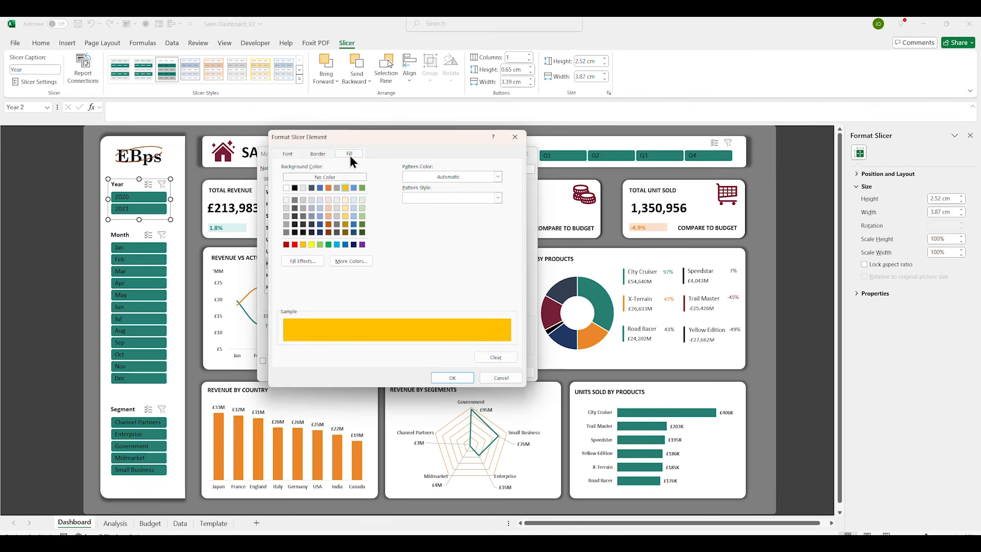
left_click(353, 261)
left_click_drag(387, 328, 357, 334)
type("#EB862A")
left_click(446, 201)
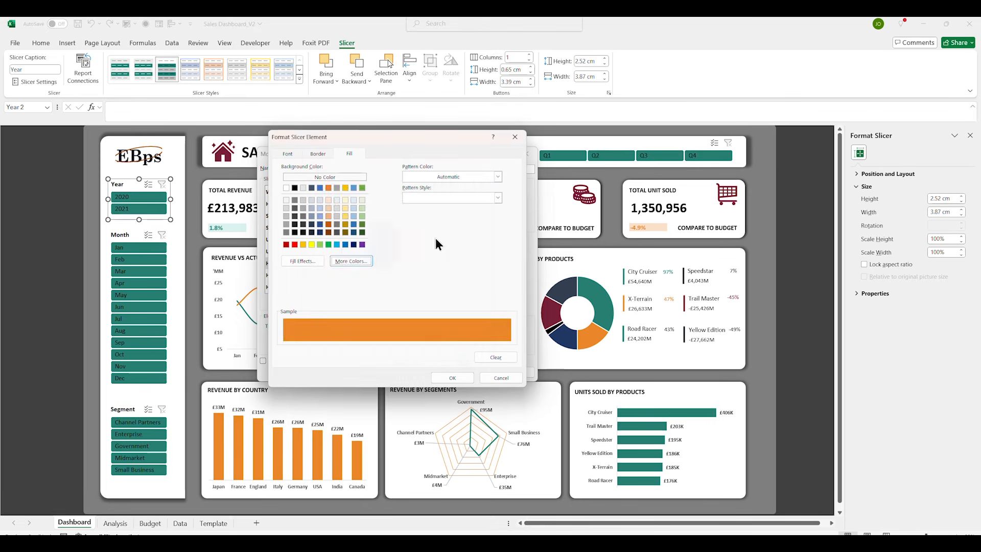
left_click(453, 378)
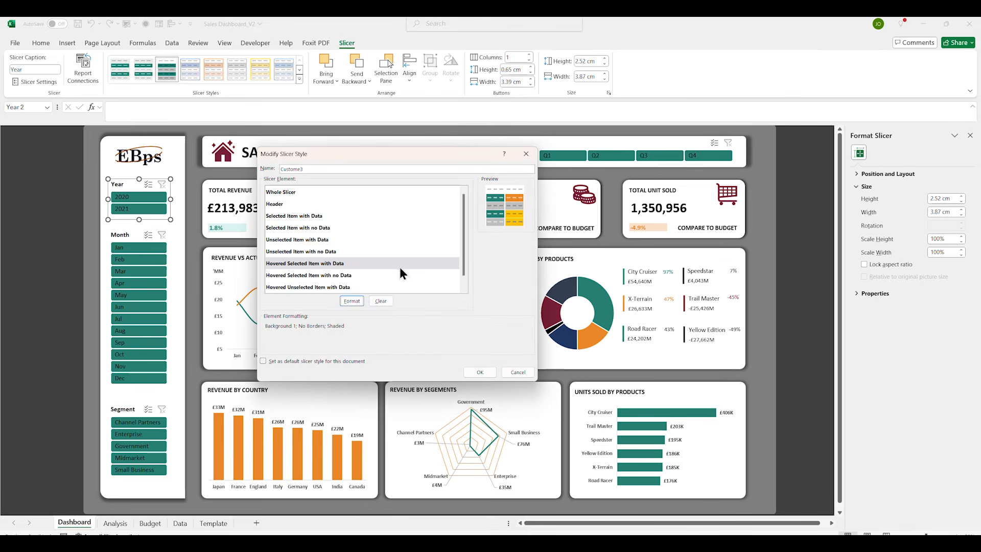
Set the font color of the Hovered Selected Item with no Data element to white
left_click(324, 276)
left_click(350, 300)
left_click(289, 155)
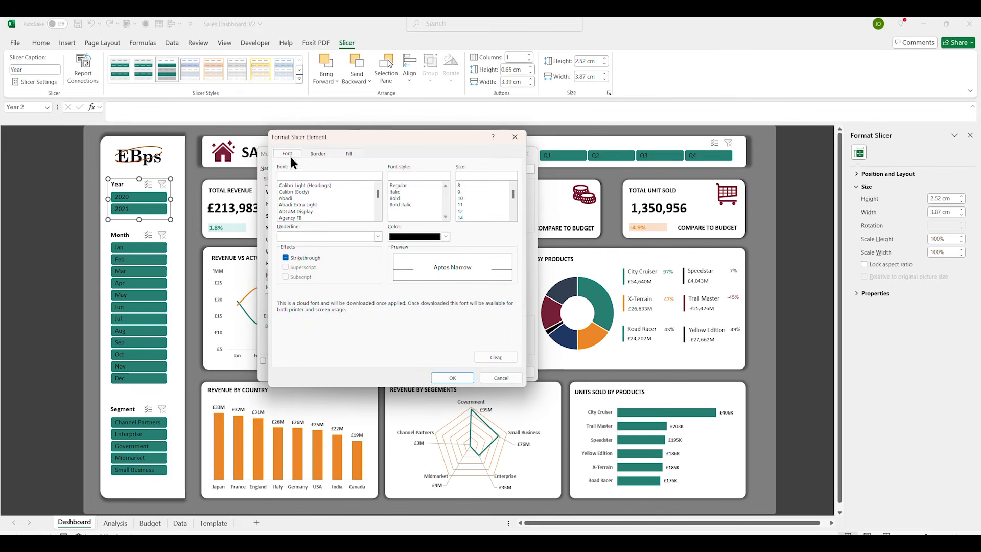
left_click(445, 236)
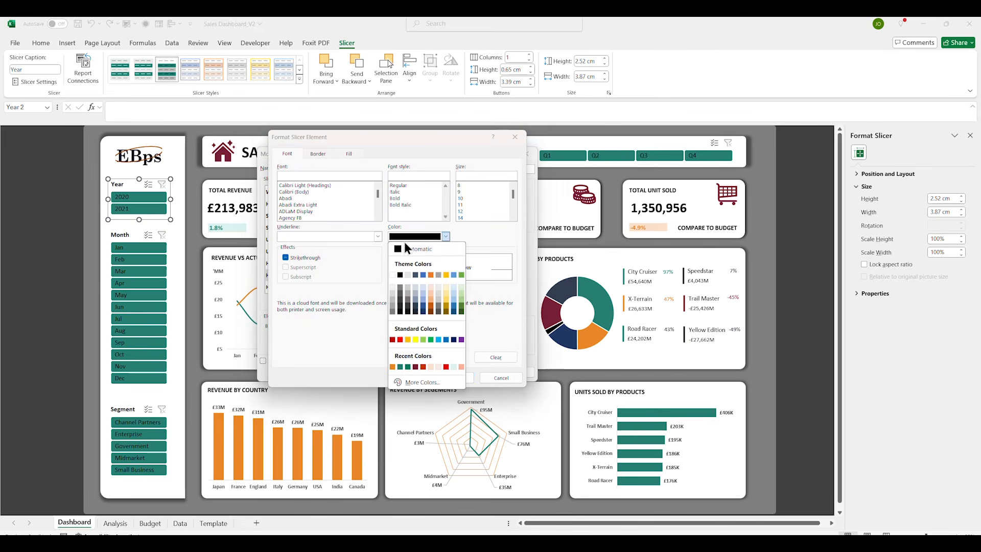
left_click(395, 273)
Fill the Hovered Selected Item with no Data element with the custom orange #EB862A and confirm its formatting
left_click(348, 153)
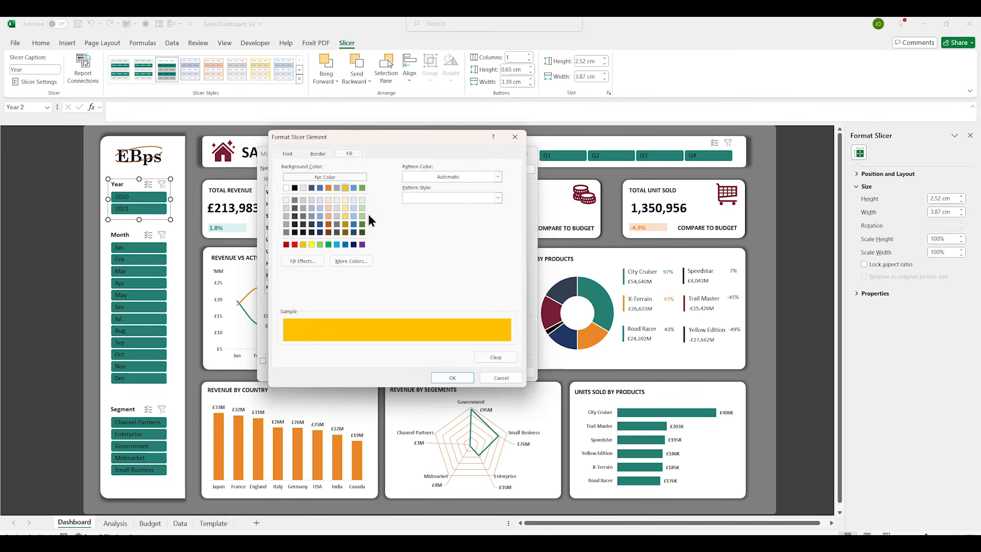
left_click(346, 261)
left_click_drag(391, 326, 363, 328)
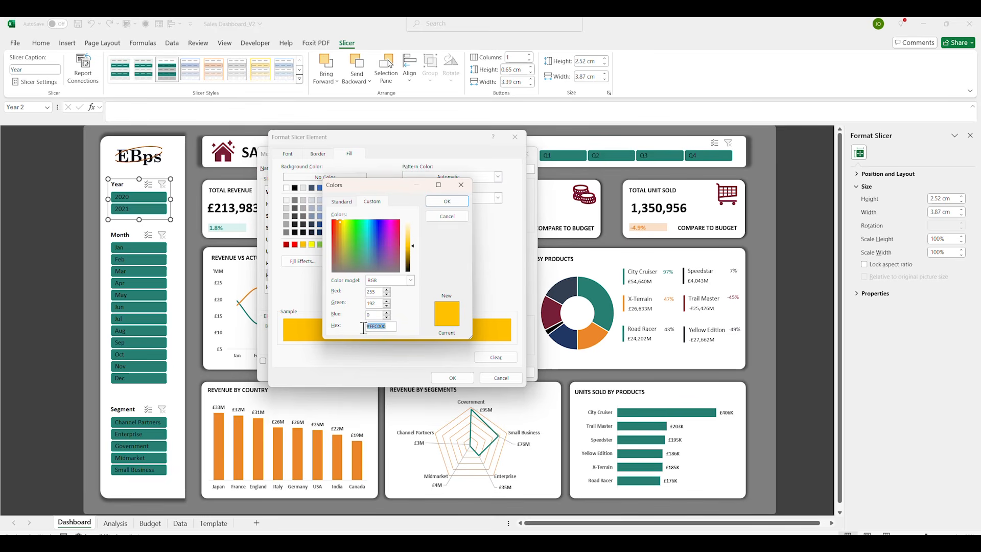
left_click(451, 203)
left_click(454, 373)
Give the Hovered Unselected Item with Data element an #EB862A orange fill and a white font
left_click(335, 286)
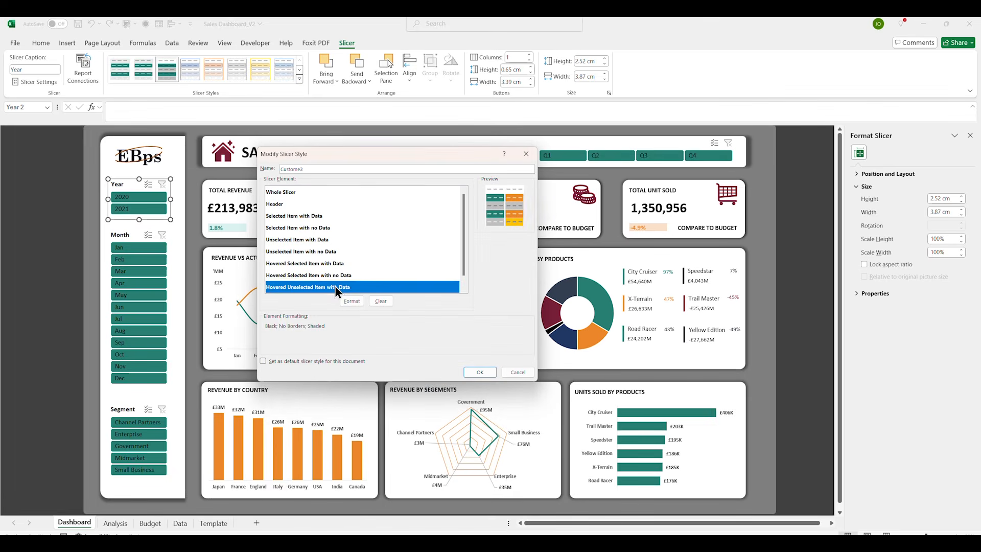
left_click(354, 297)
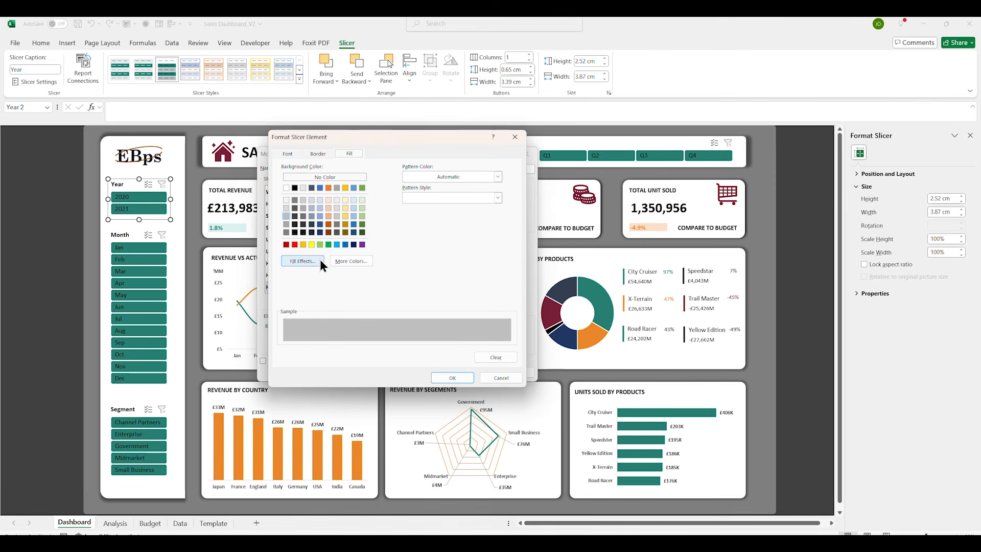
left_click(351, 261)
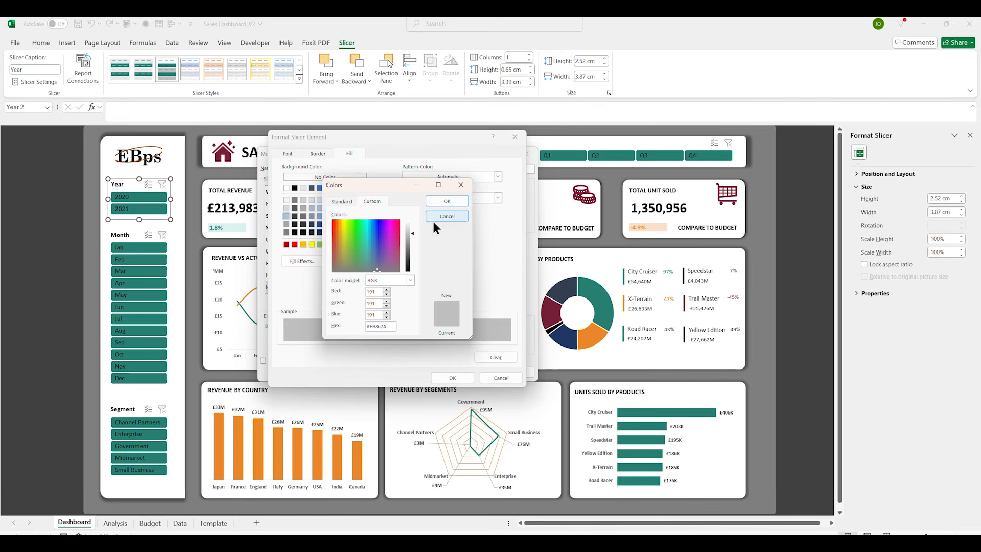
left_click(444, 202)
left_click(288, 153)
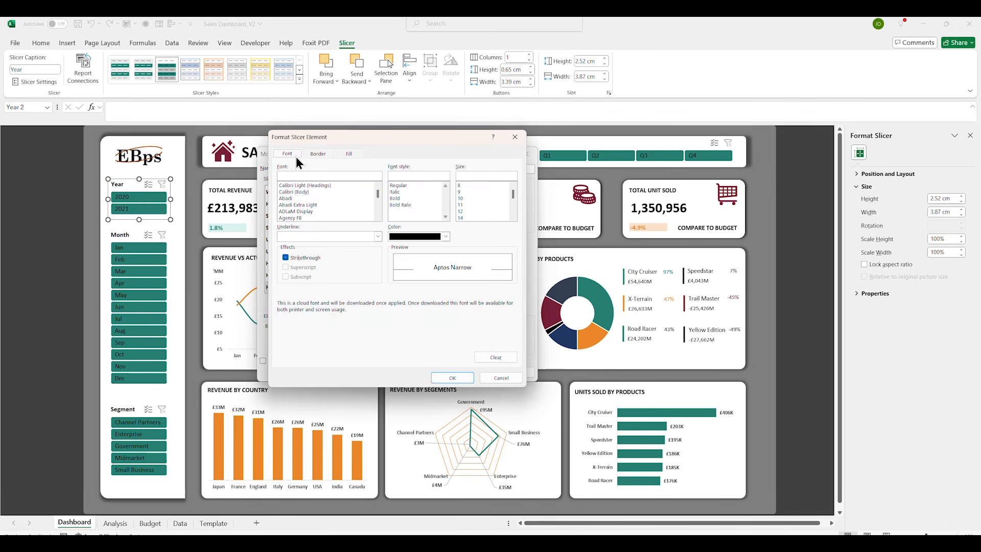
left_click(397, 235)
left_click(392, 277)
left_click(450, 377)
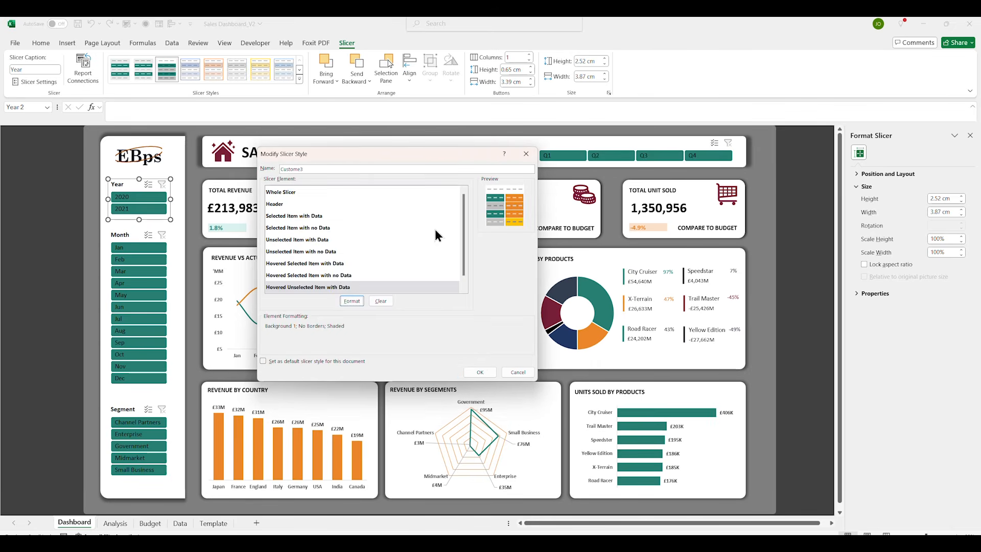
Check the formatted hover and selected elements, save the custom slicer style and deselect the Year slicer
left_click(340, 272)
left_click(336, 262)
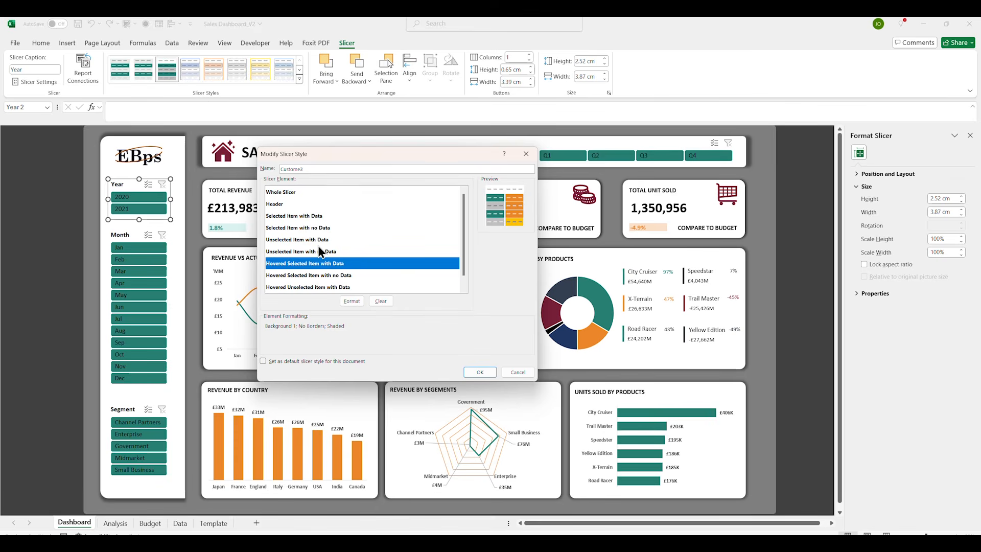
left_click(305, 215)
left_click(472, 370)
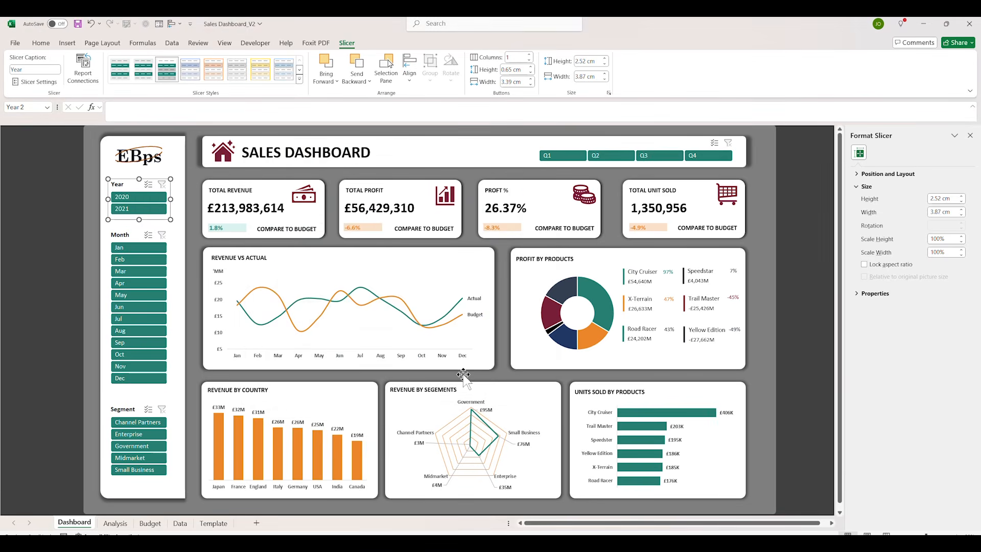
left_click(182, 160)
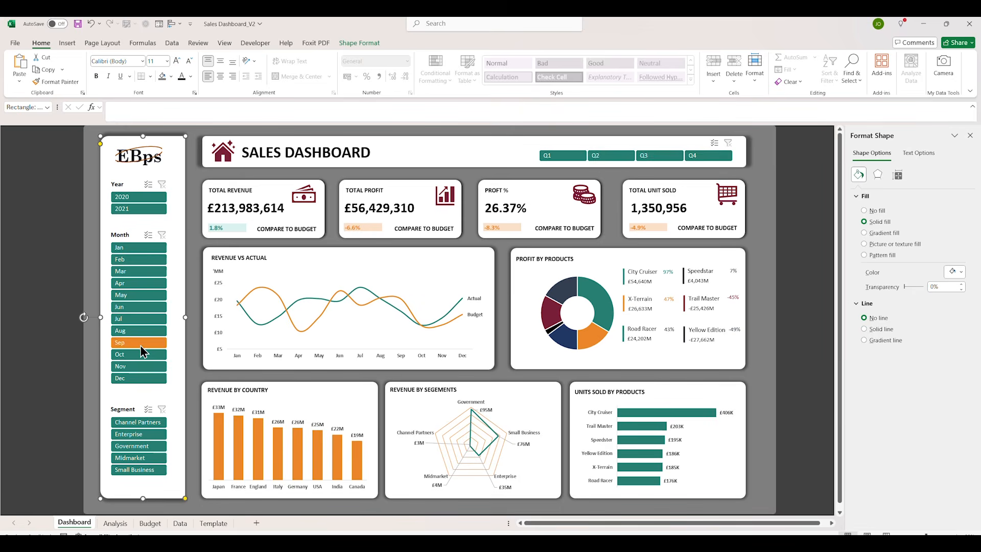
left_click(69, 390)
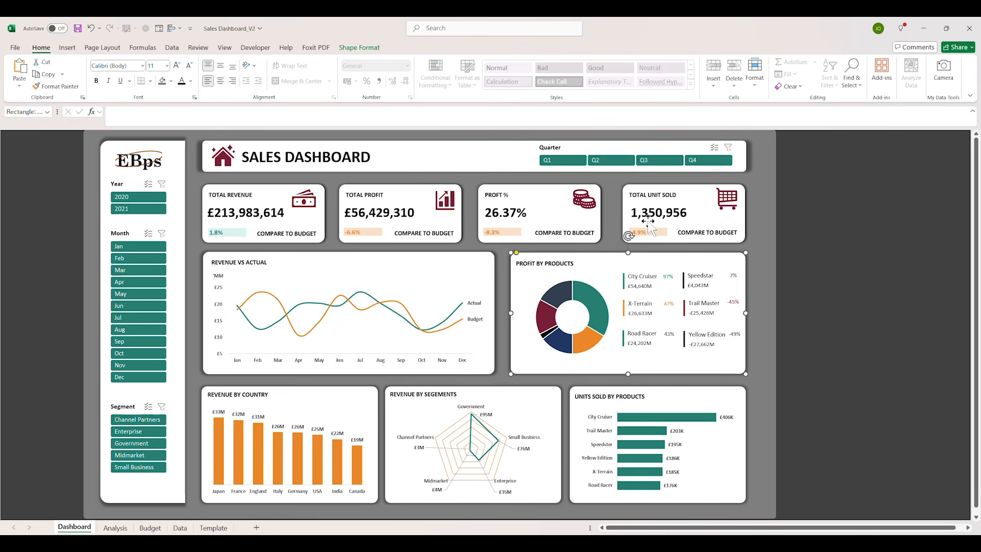
Duplicate the City Cruiser text box and place the copy in the center of the Profit by Products doughnut chart
left_click(637, 276)
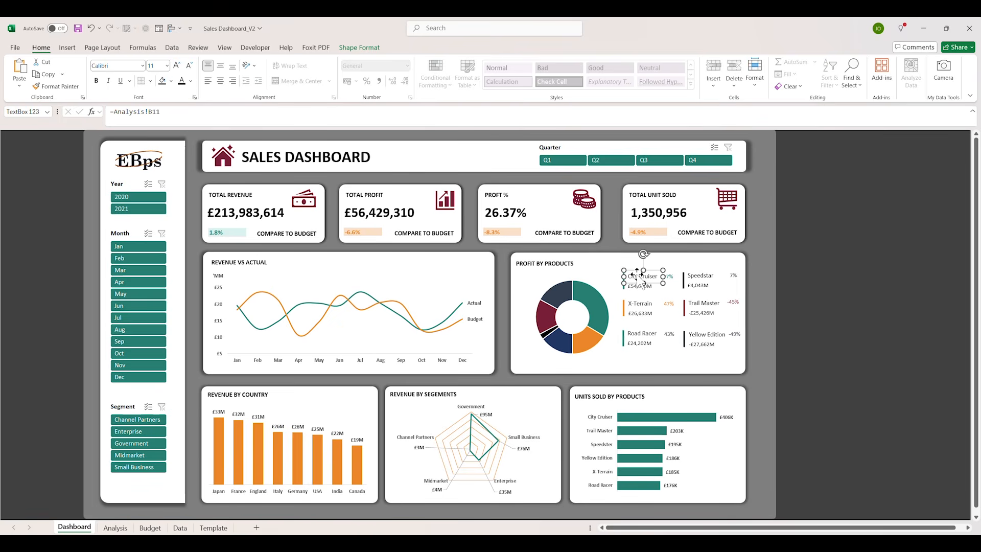
key("ctrl+d")
left_click_drag(659, 290, 582, 323)
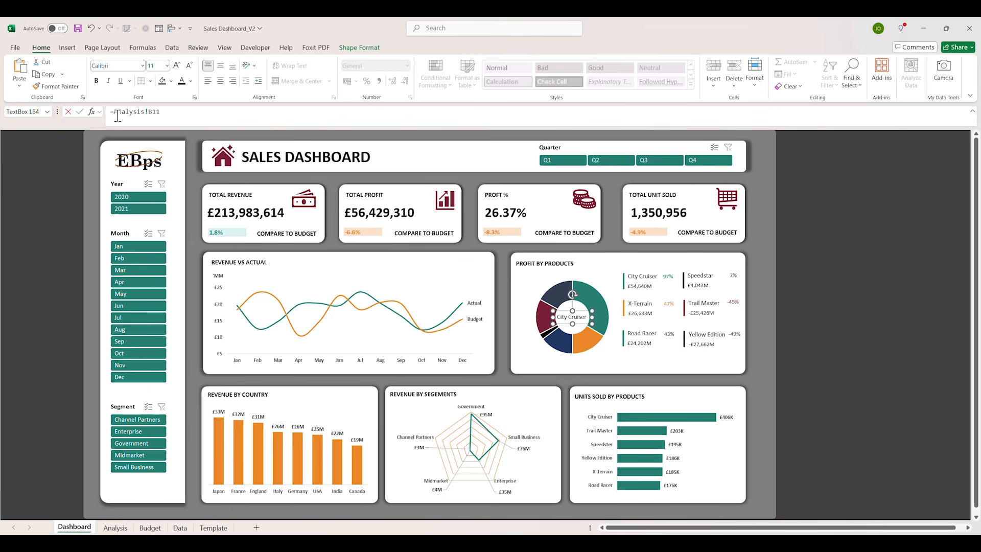
Link the text box in the doughnut's center to cell I30 of the Analysis sheet and fine-tune its position
left_click_drag(117, 116, 76, 130)
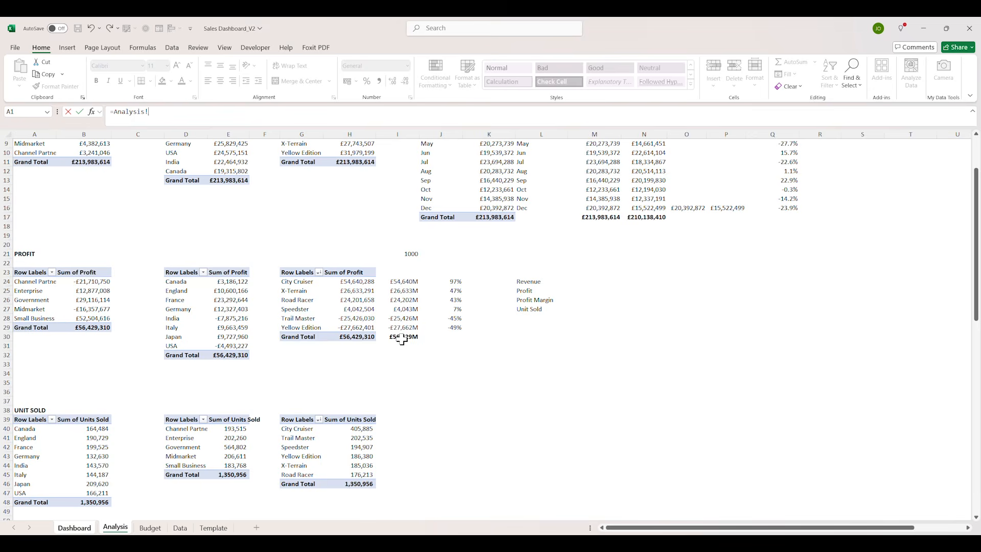
left_click(402, 339)
key("Return")
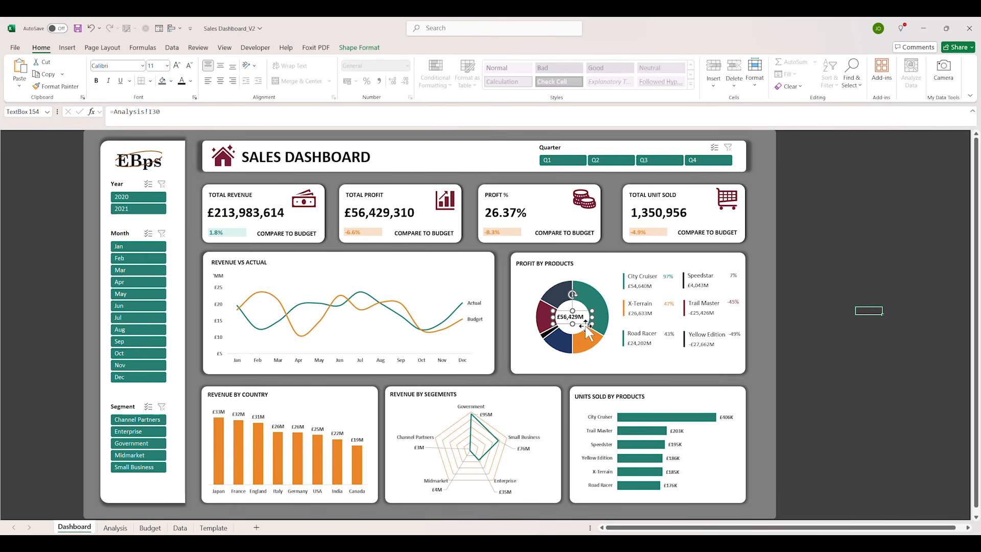
left_click_drag(580, 323, 590, 313)
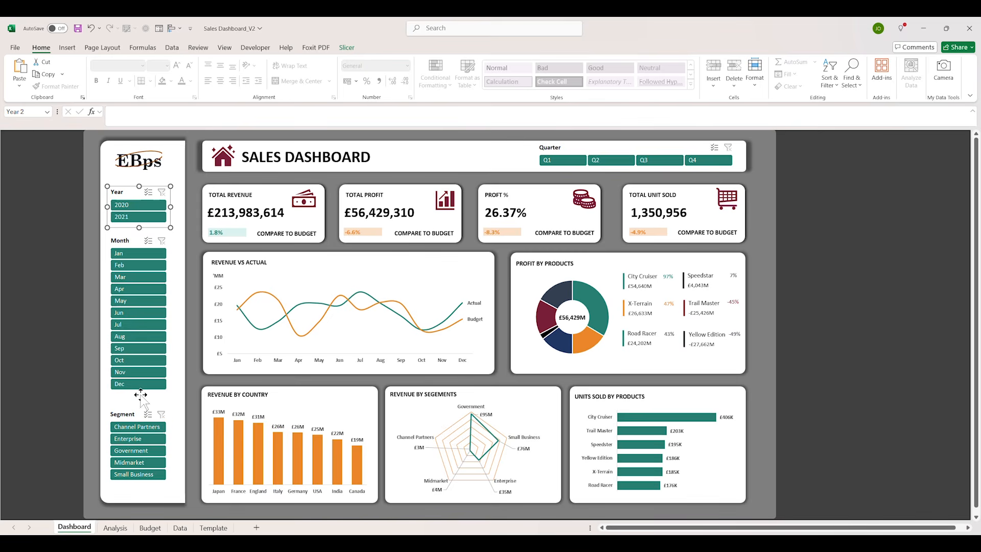
Distribute the Year, Month and Segment slicers vertically in the side panel and deselect them
left_click(140, 395, "ctrl")
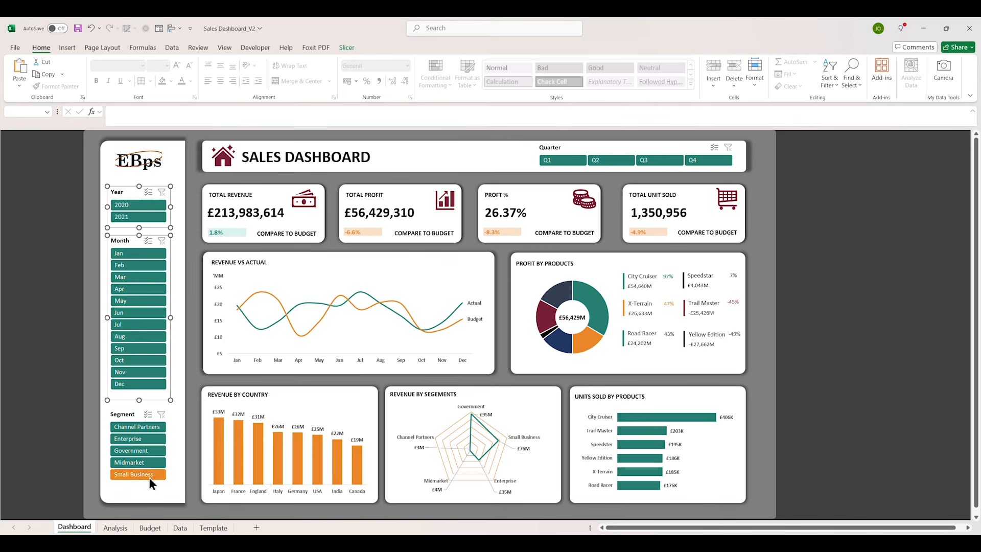
left_click(155, 487, "ctrl")
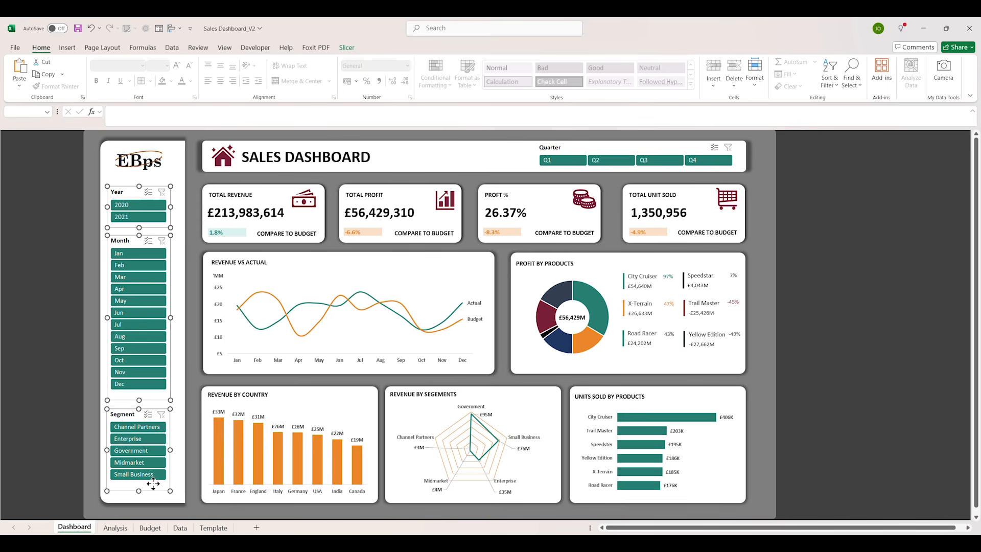
left_click(344, 47)
left_click(410, 84)
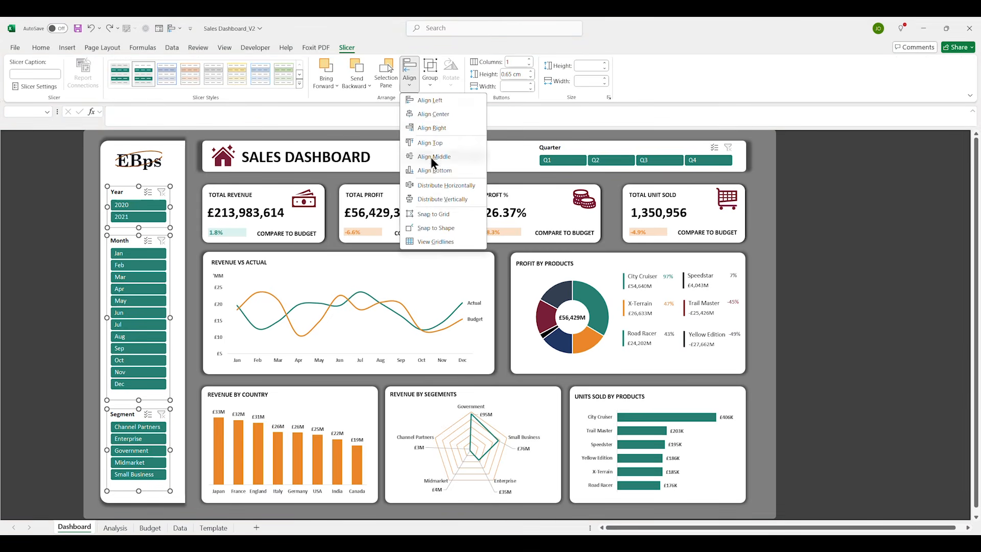
left_click(443, 199)
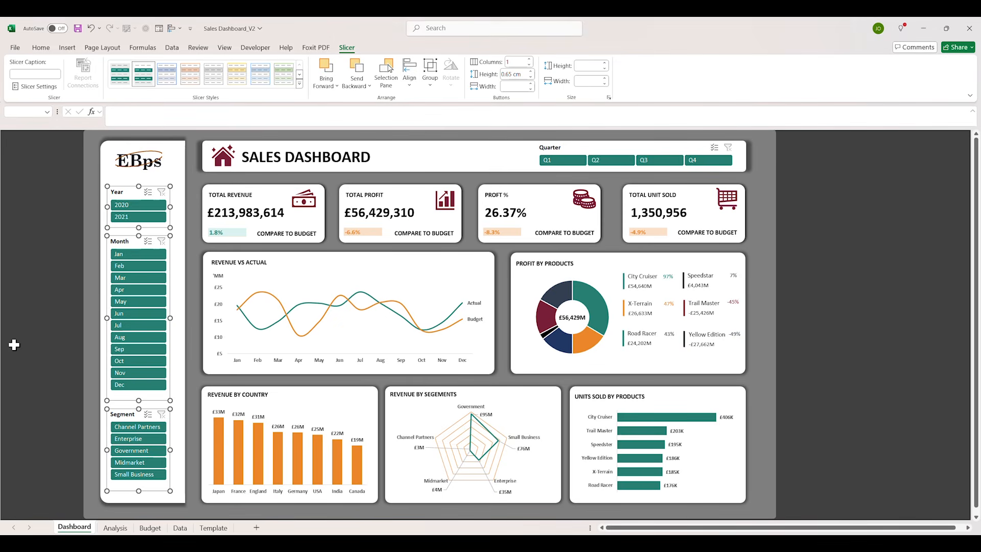
left_click(57, 332)
left_click(39, 353)
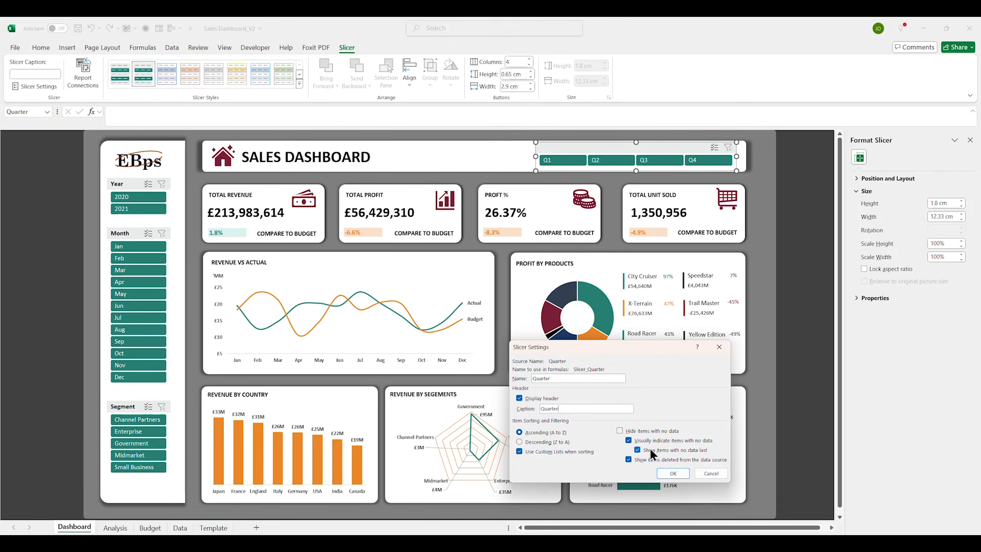
Apply the Quarter slicer's settings with the header displayed and the caption Quarter, and deselect the slicer
left_click(679, 477)
left_click(788, 269)
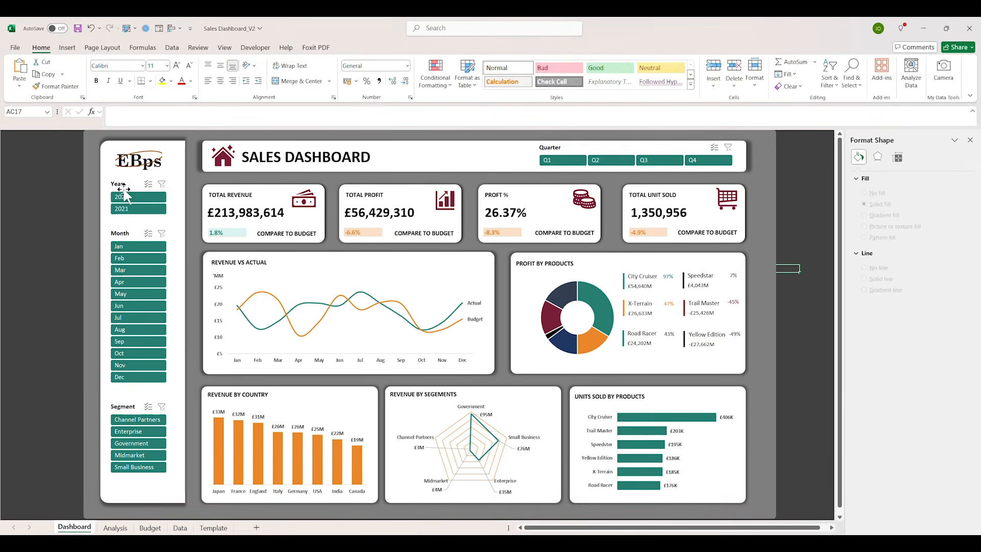
Review which PivotTables on the Analysis sheet the Year slicer is connected to
right_click(126, 189)
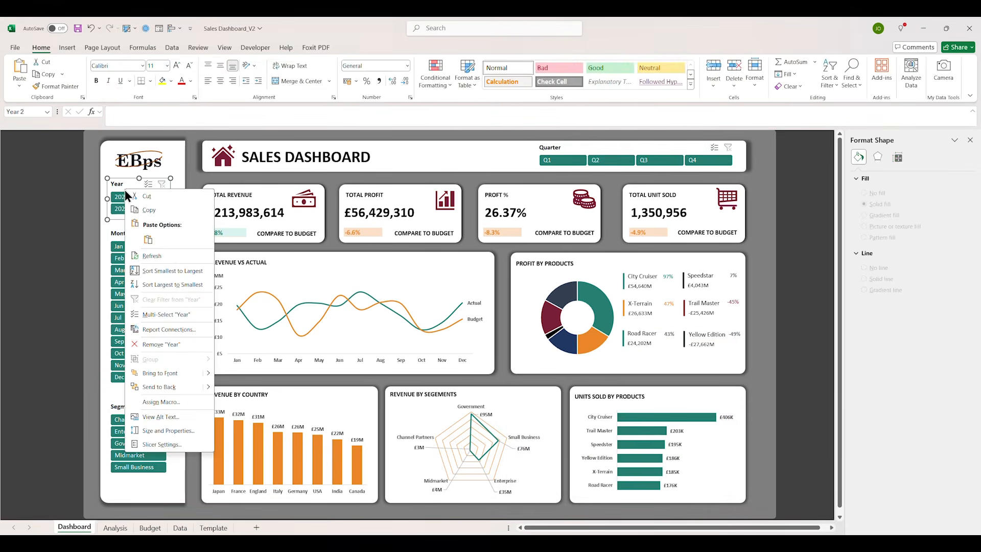
left_click(161, 329)
scroll(117, 358, "down", 3)
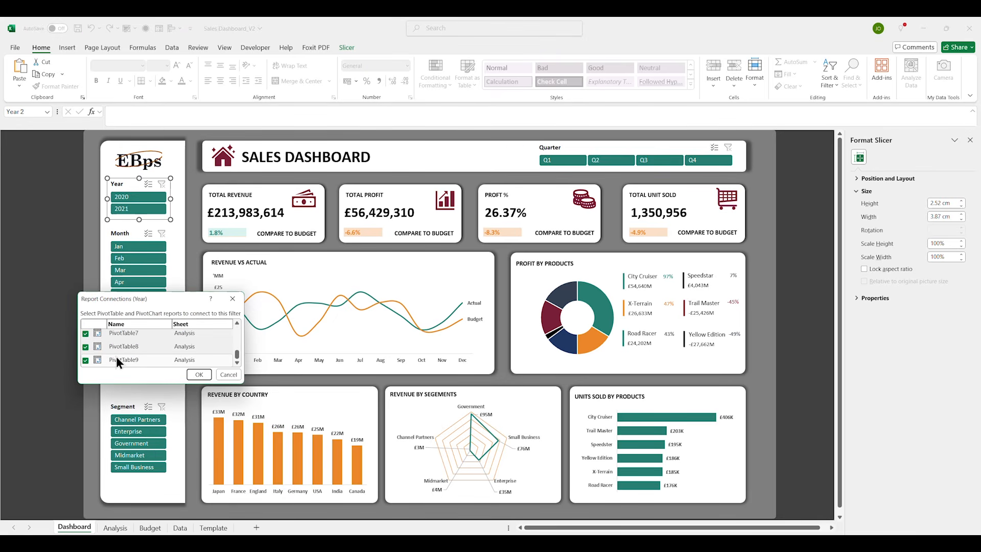
scroll(116, 357, "up", 2)
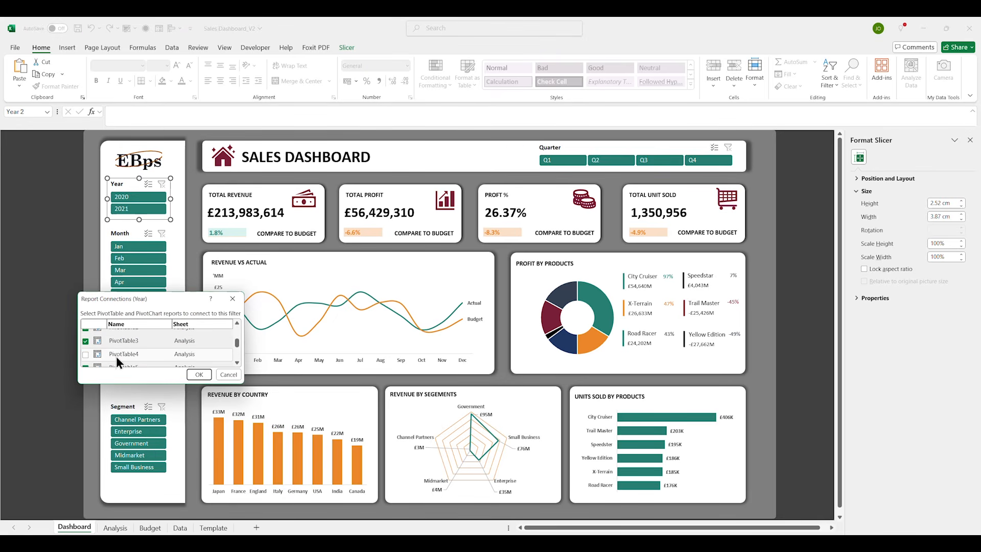
left_click(200, 374)
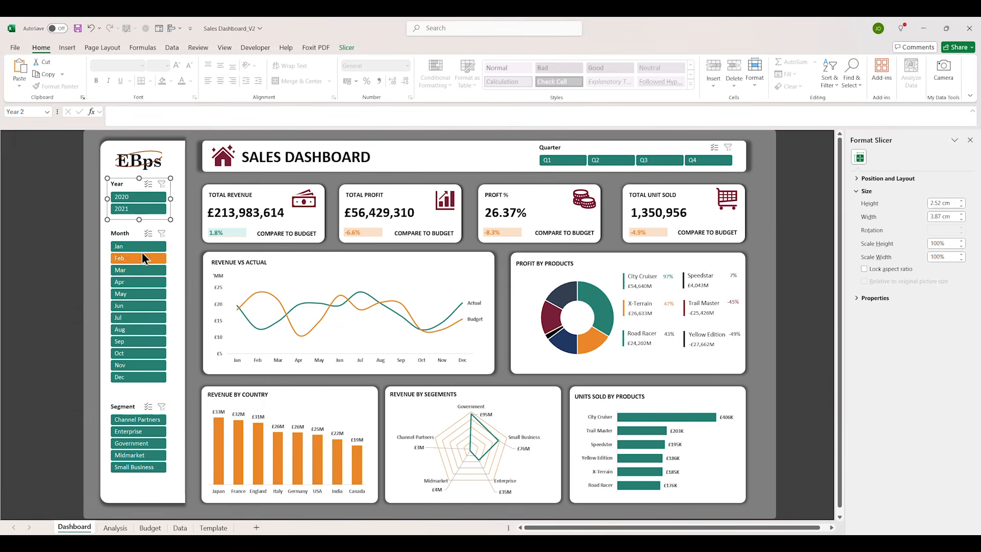
Check the report connections of the Month and Segment slicers to the Analysis sheet's PivotTables
right_click(129, 236)
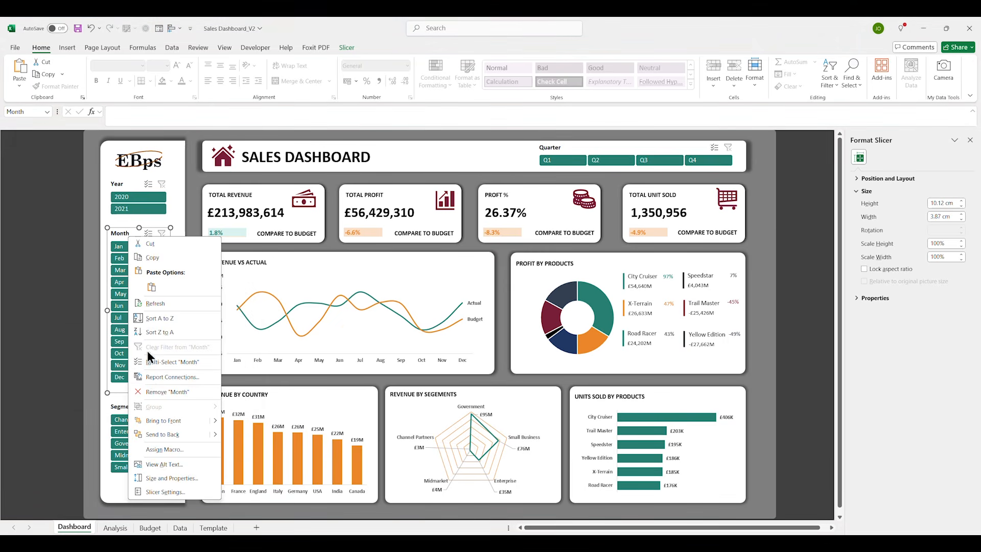
left_click(157, 378)
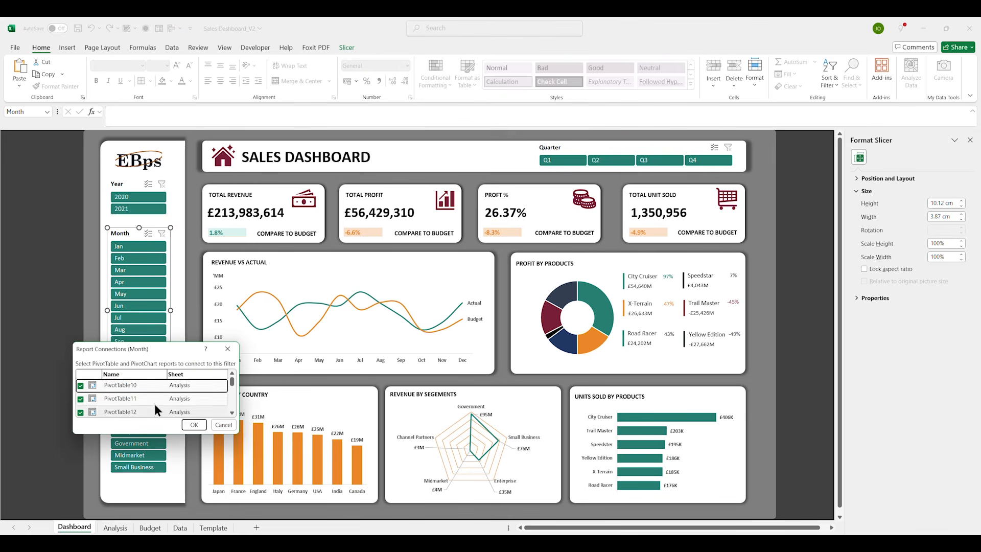
left_click(194, 425)
right_click(137, 405)
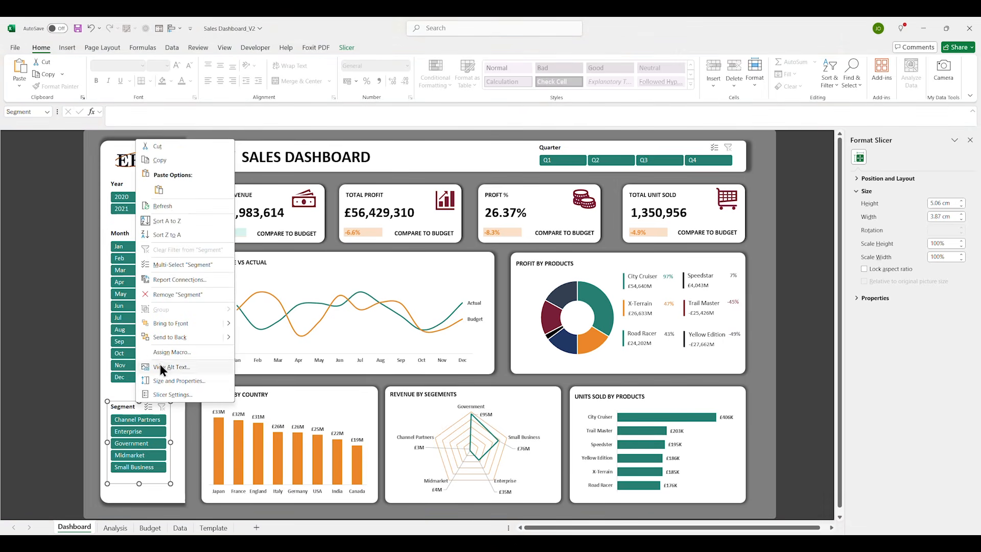
left_click(168, 281)
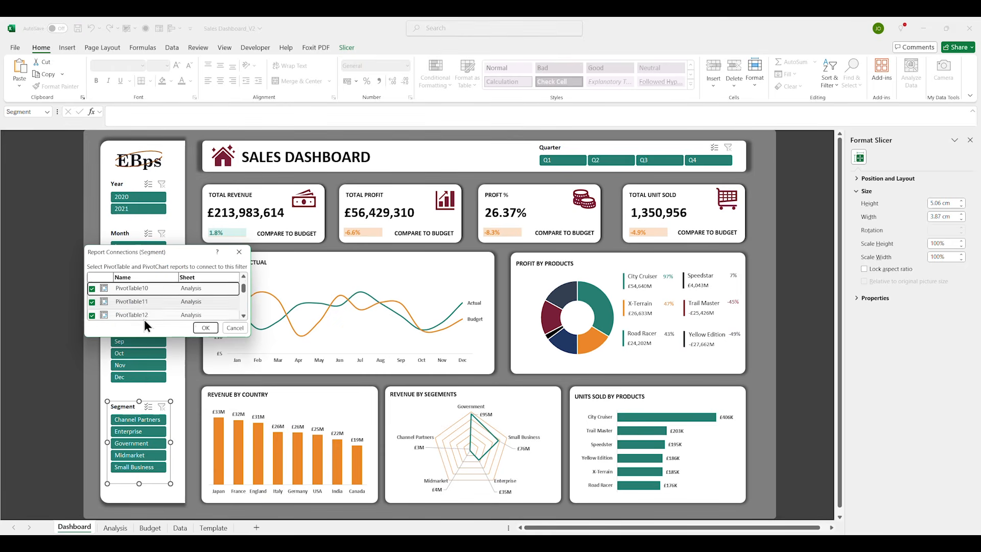
left_click(204, 327)
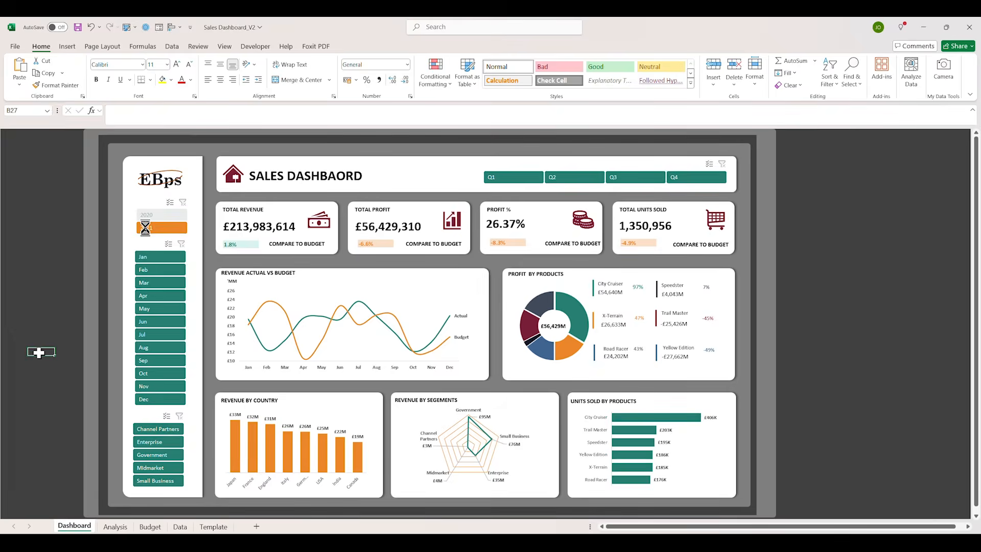
Clear the Year filter and test the Month slicer by filtering the dashboard by each month from Jan to Dec
left_click(146, 258)
left_click(183, 203)
left_click(151, 271)
left_click(147, 283)
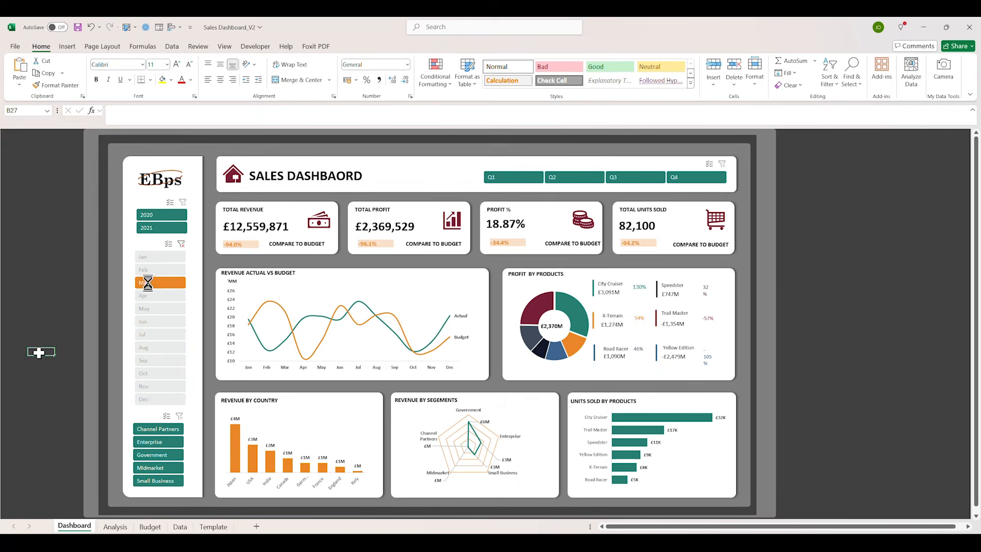
left_click(145, 296)
left_click(145, 309)
left_click(146, 322)
left_click(146, 334)
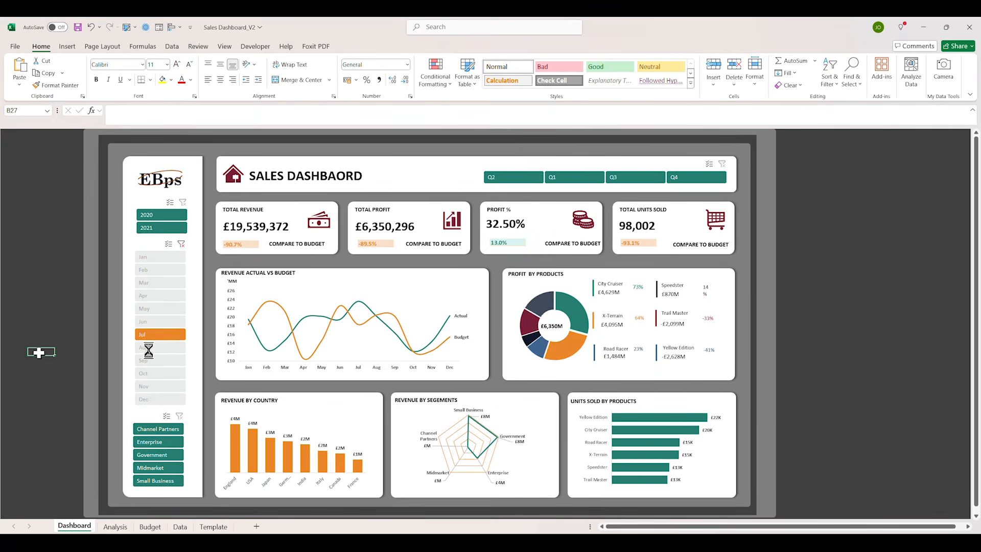
left_click(146, 346)
left_click(147, 359)
left_click(146, 373)
left_click(145, 385)
left_click(145, 399)
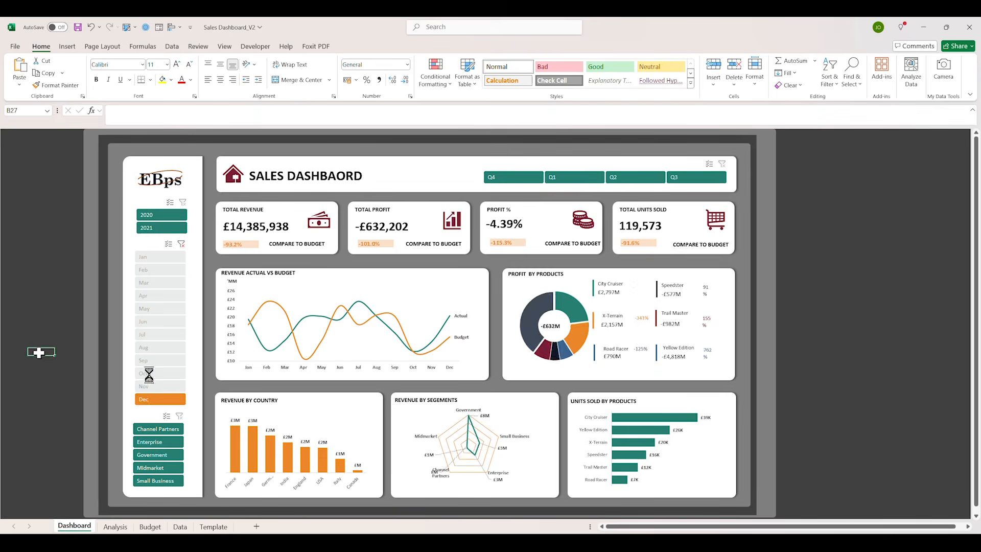
Test the Segment slicer with each segment from Channel Partners to Small Business and clear its filter
left_click(160, 428)
left_click(156, 441)
left_click(154, 454)
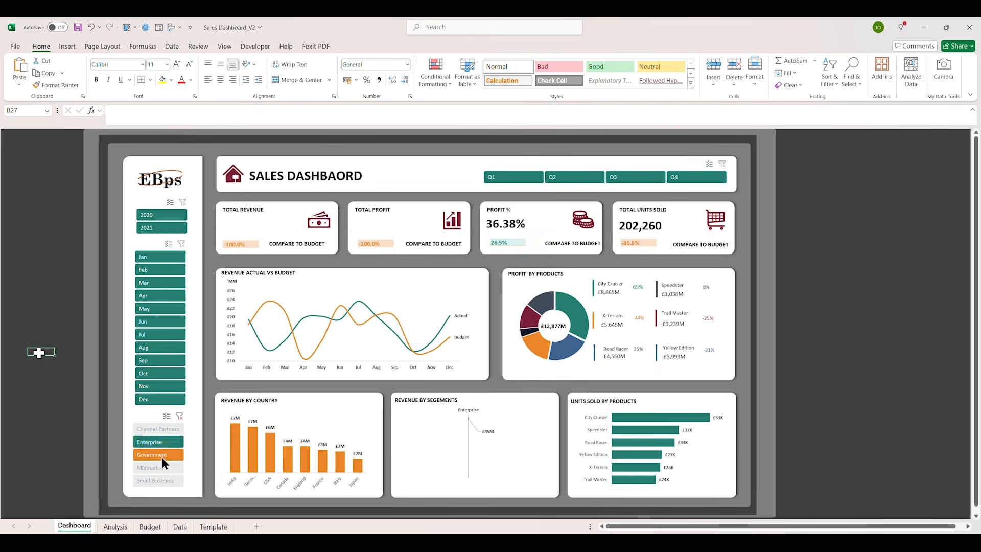
left_click(153, 467)
left_click(156, 480)
left_click(180, 416)
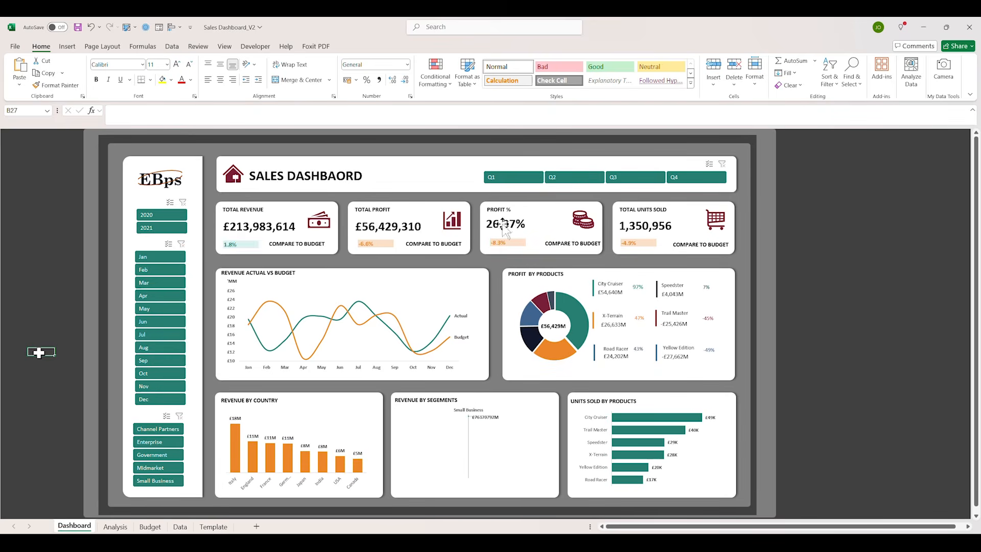
Test the Quarter slicer by filtering the dashboard by Q1, Q2, Q3 and Q4, and clear its filter
left_click(506, 178)
left_click(565, 177)
left_click(624, 177)
left_click(692, 177)
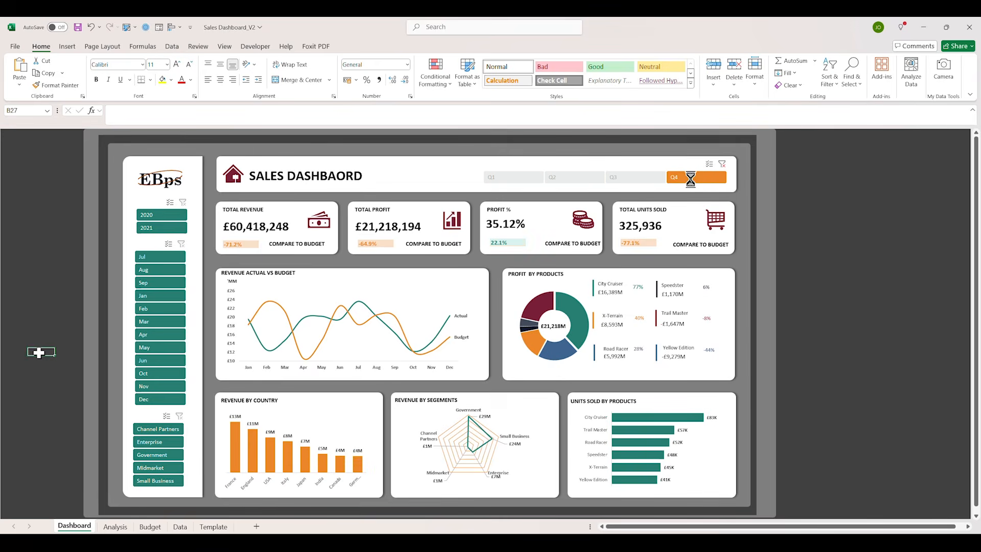
left_click(720, 164)
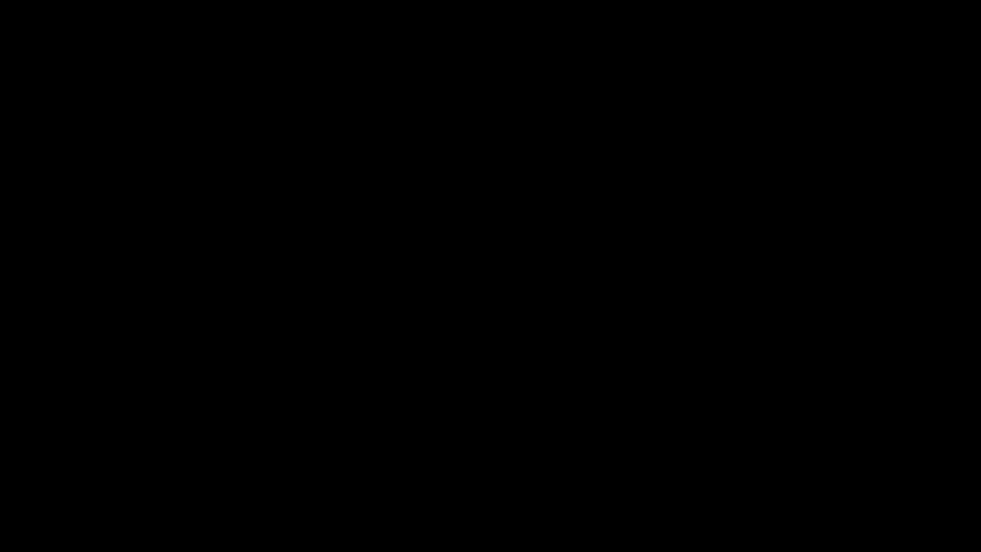